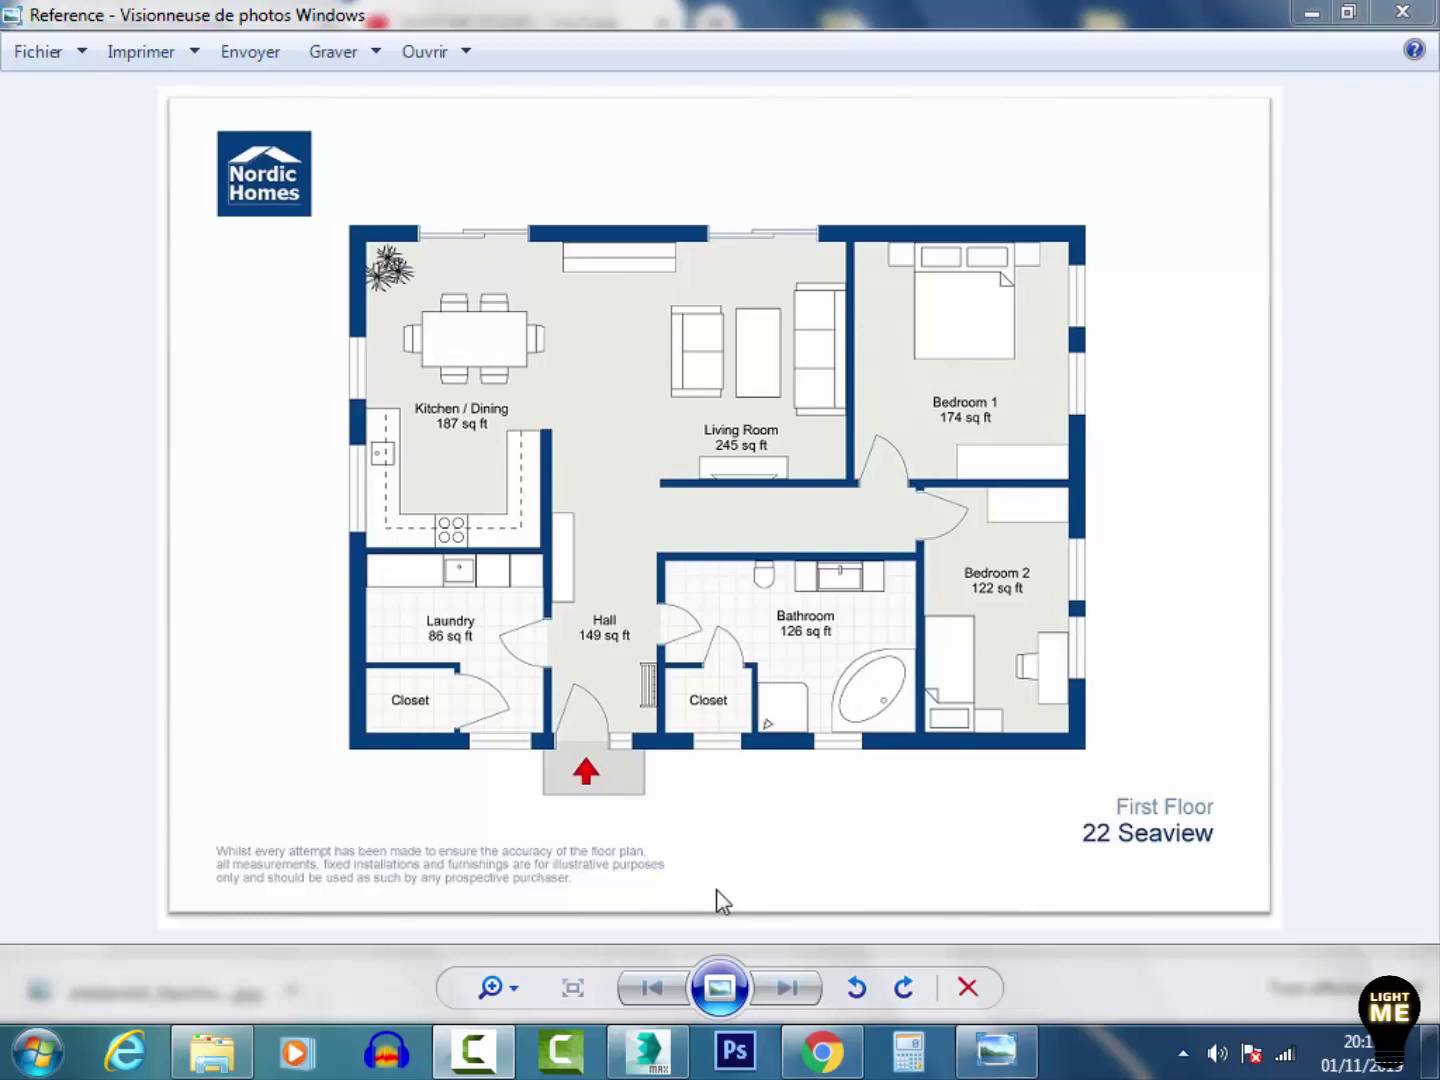
# Step: Review the reference floor plan image and the channel's video page, then locate the 3d model file in the FLOOR PLAN TUTO folder
pyautogui.moveTo(820, 1050)
pyautogui.click(720, 956)
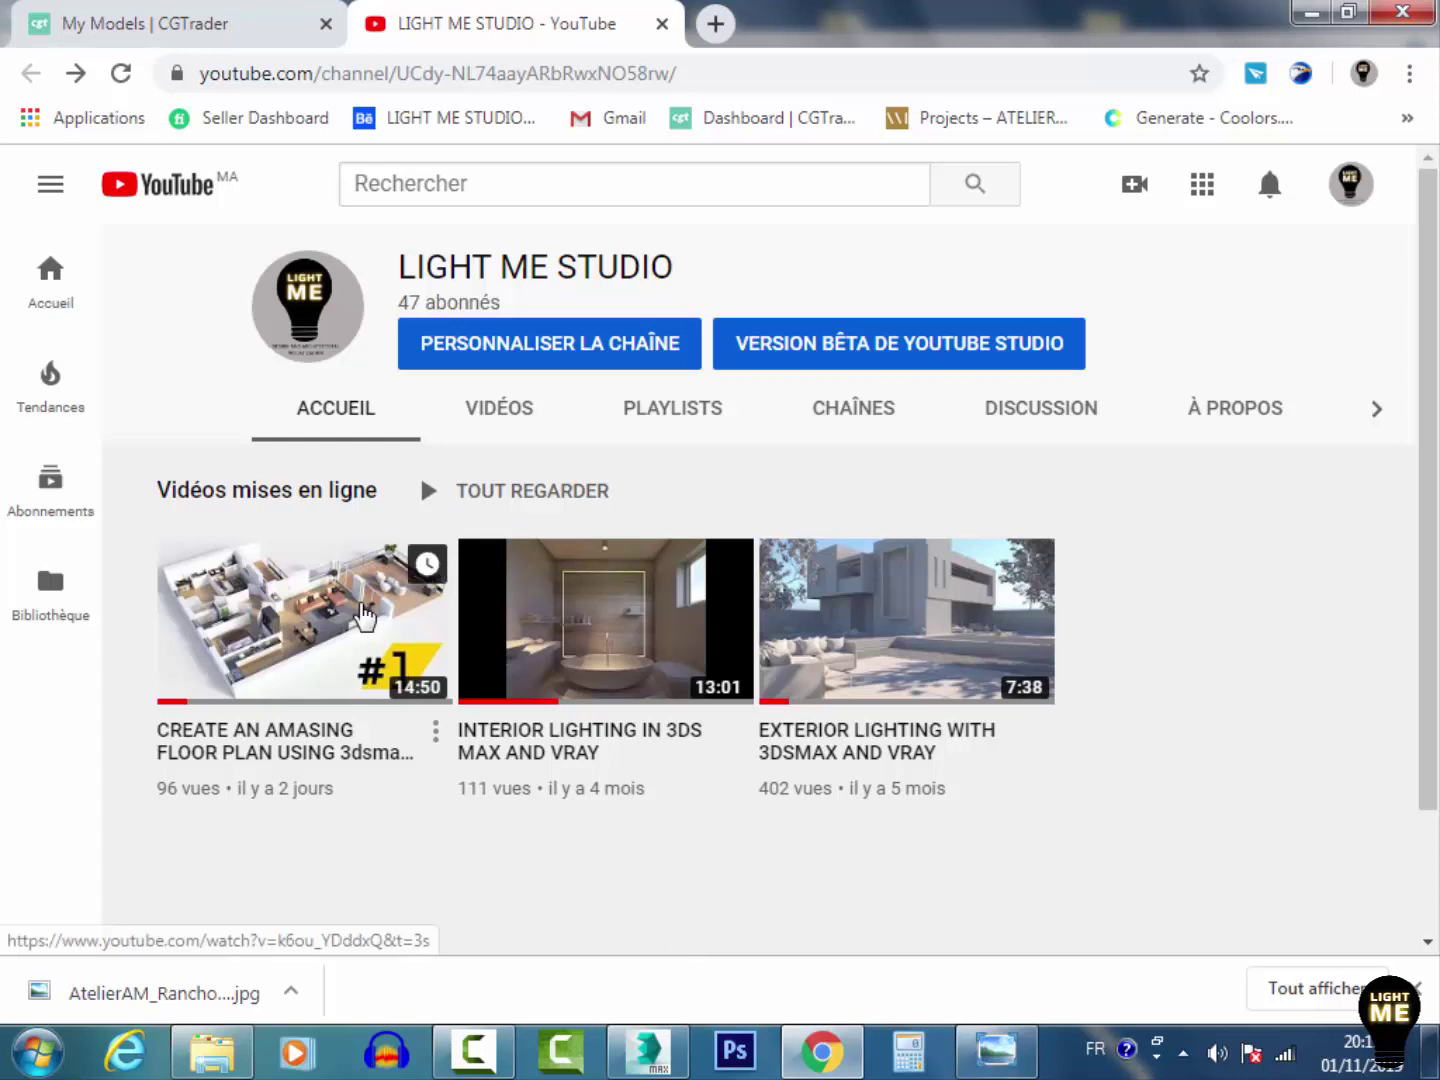
pyautogui.click(991, 1063)
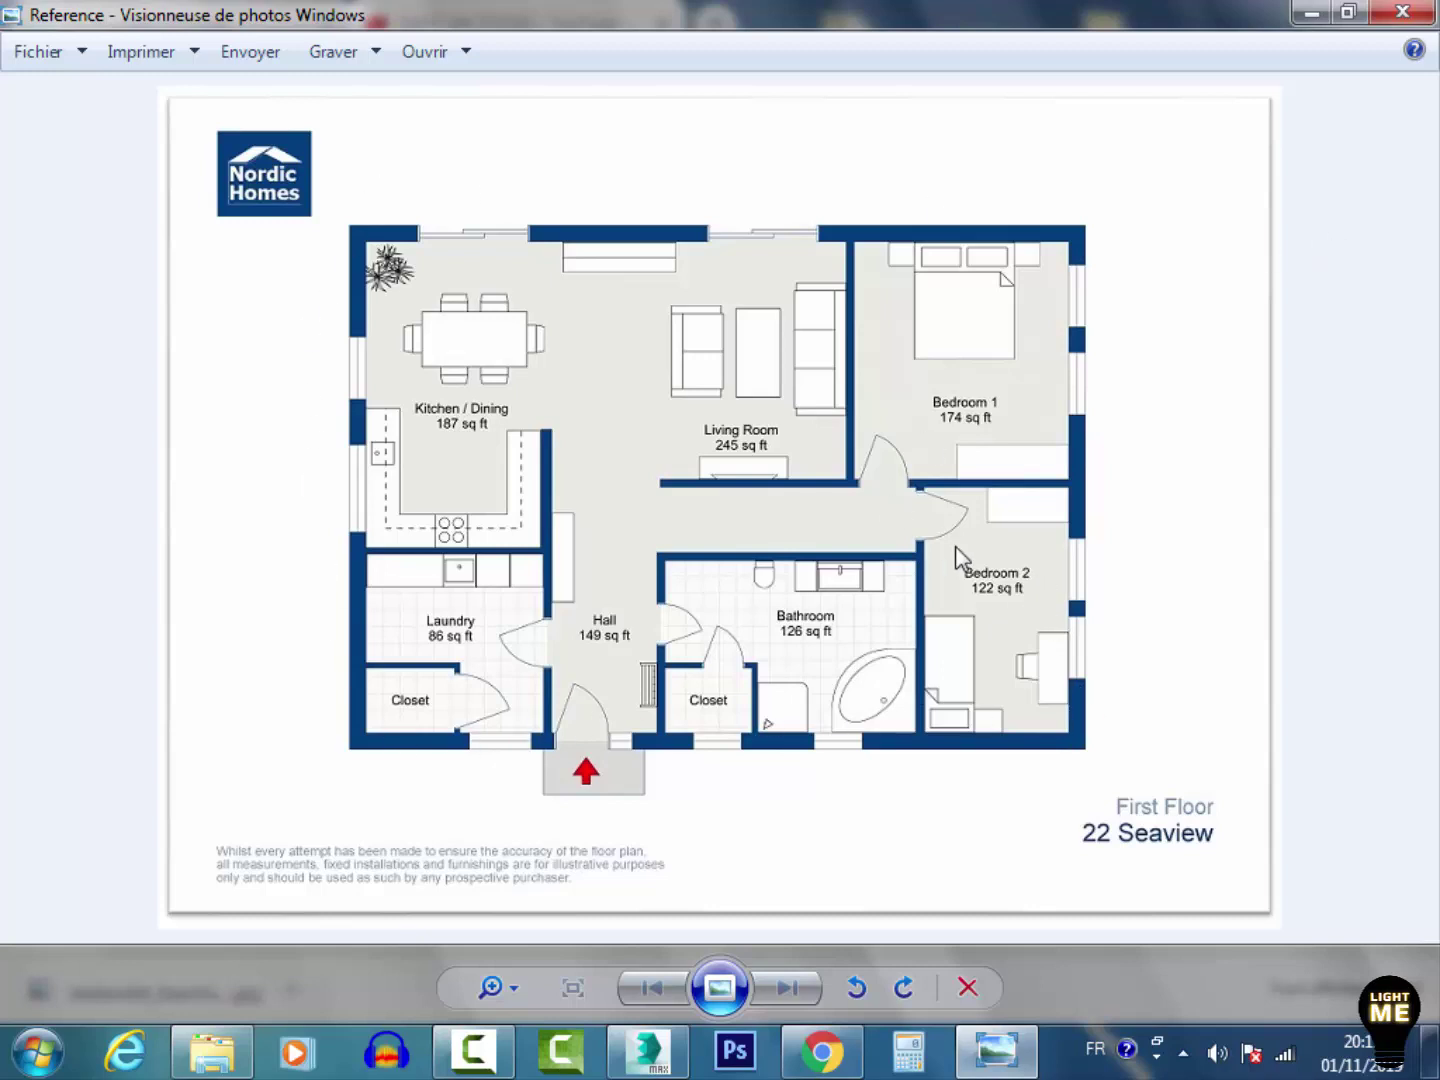
pyautogui.click(212, 1050)
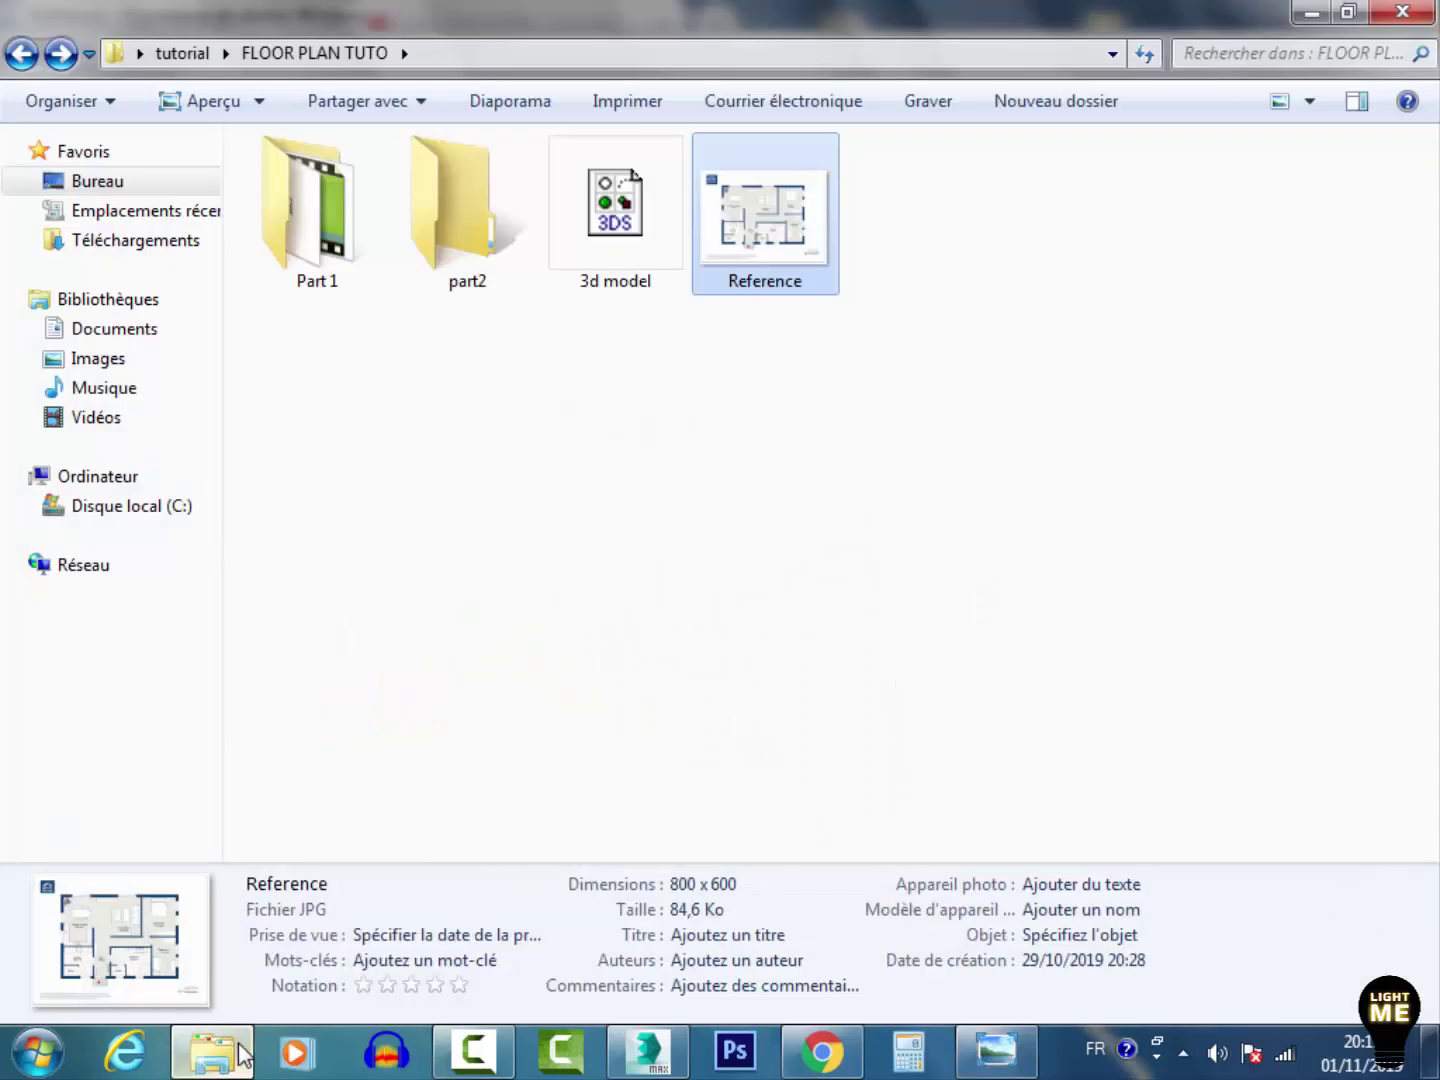
pyautogui.click(636, 276)
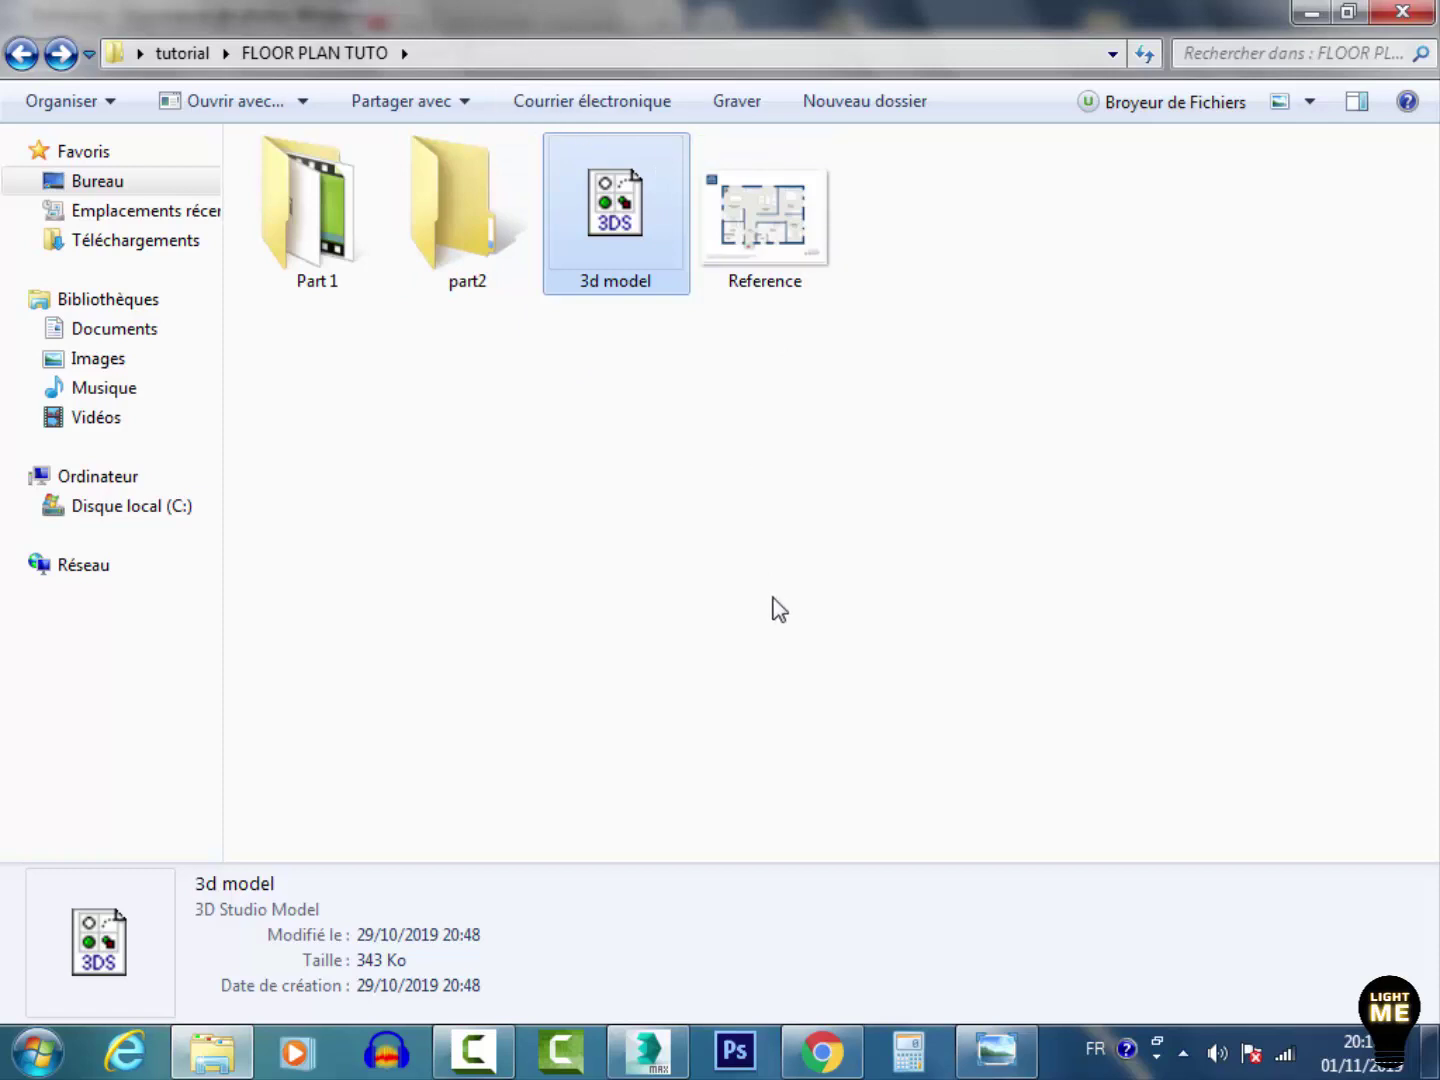
# Step: Switch to 3ds Max and open the 3d model file from tutorial/FLOOR PLAN TUTO, merging with the current scene, converting units and matching its animation length
pyautogui.click(652, 1052)
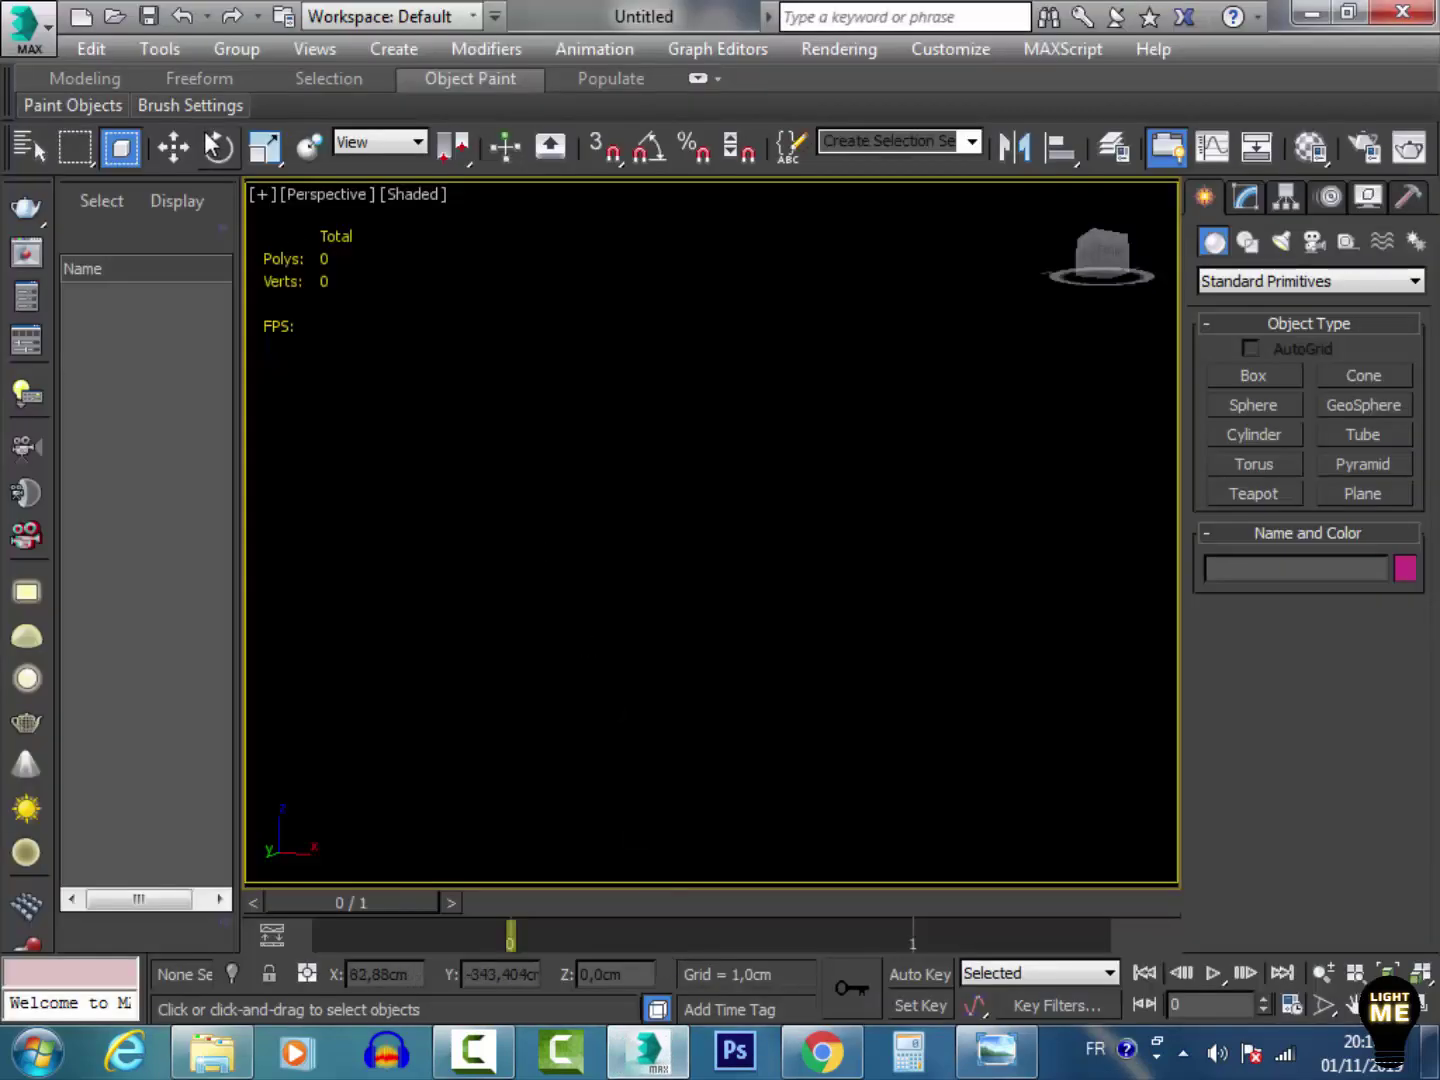
pyautogui.click(115, 18)
pyautogui.click(713, 566)
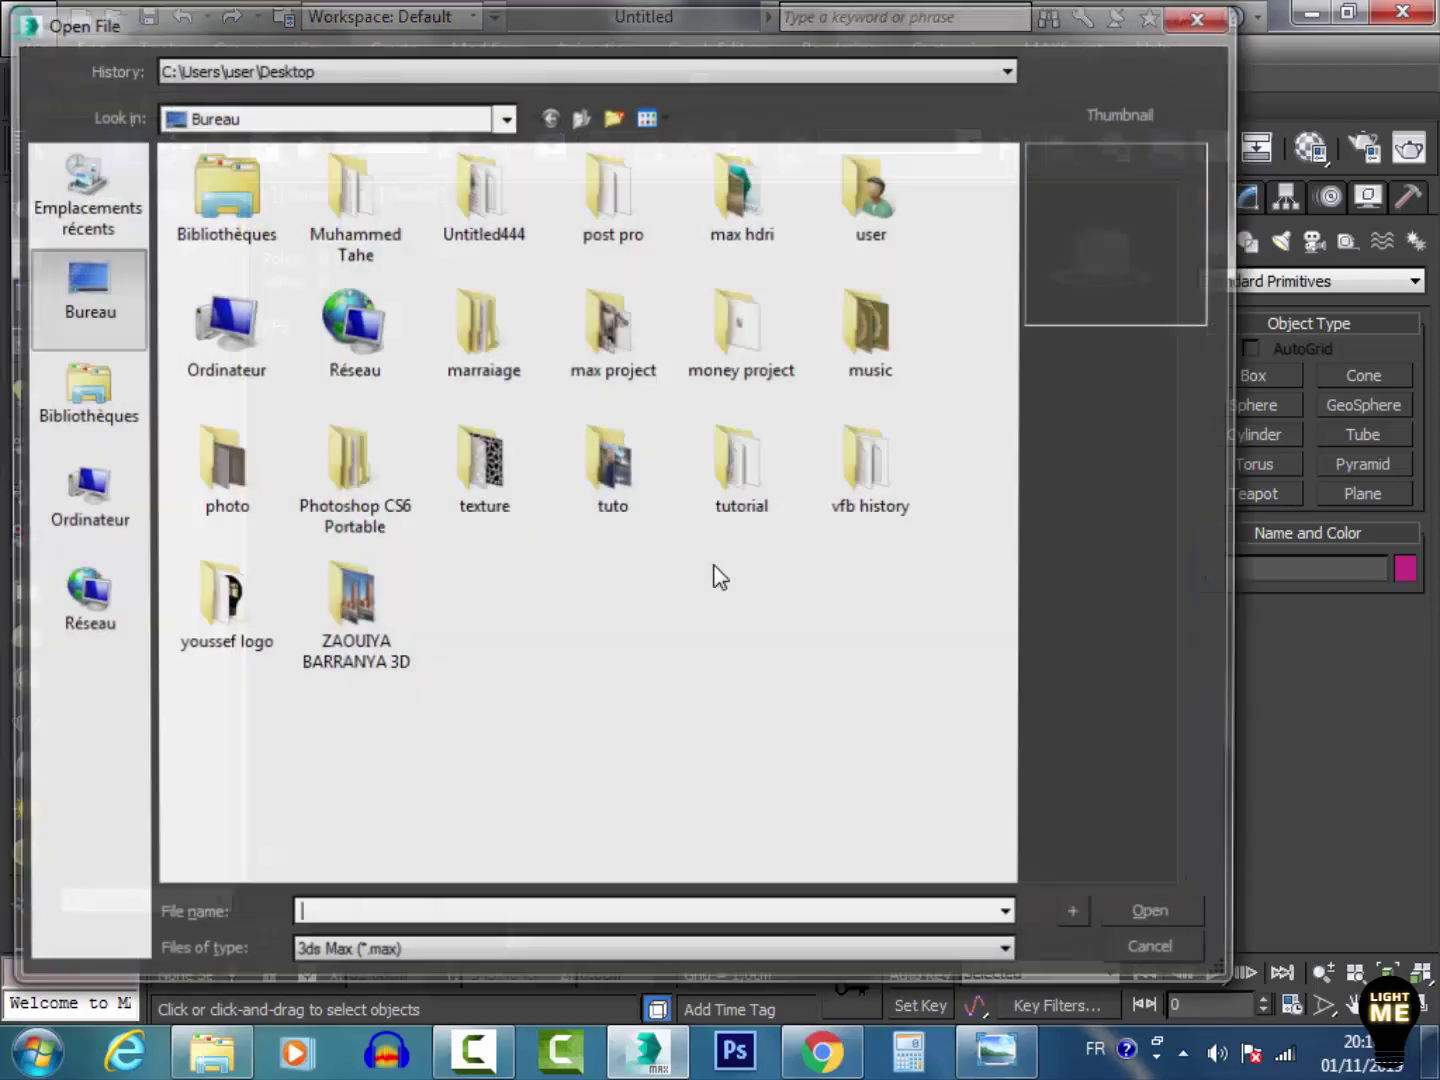
pyautogui.click(438, 959)
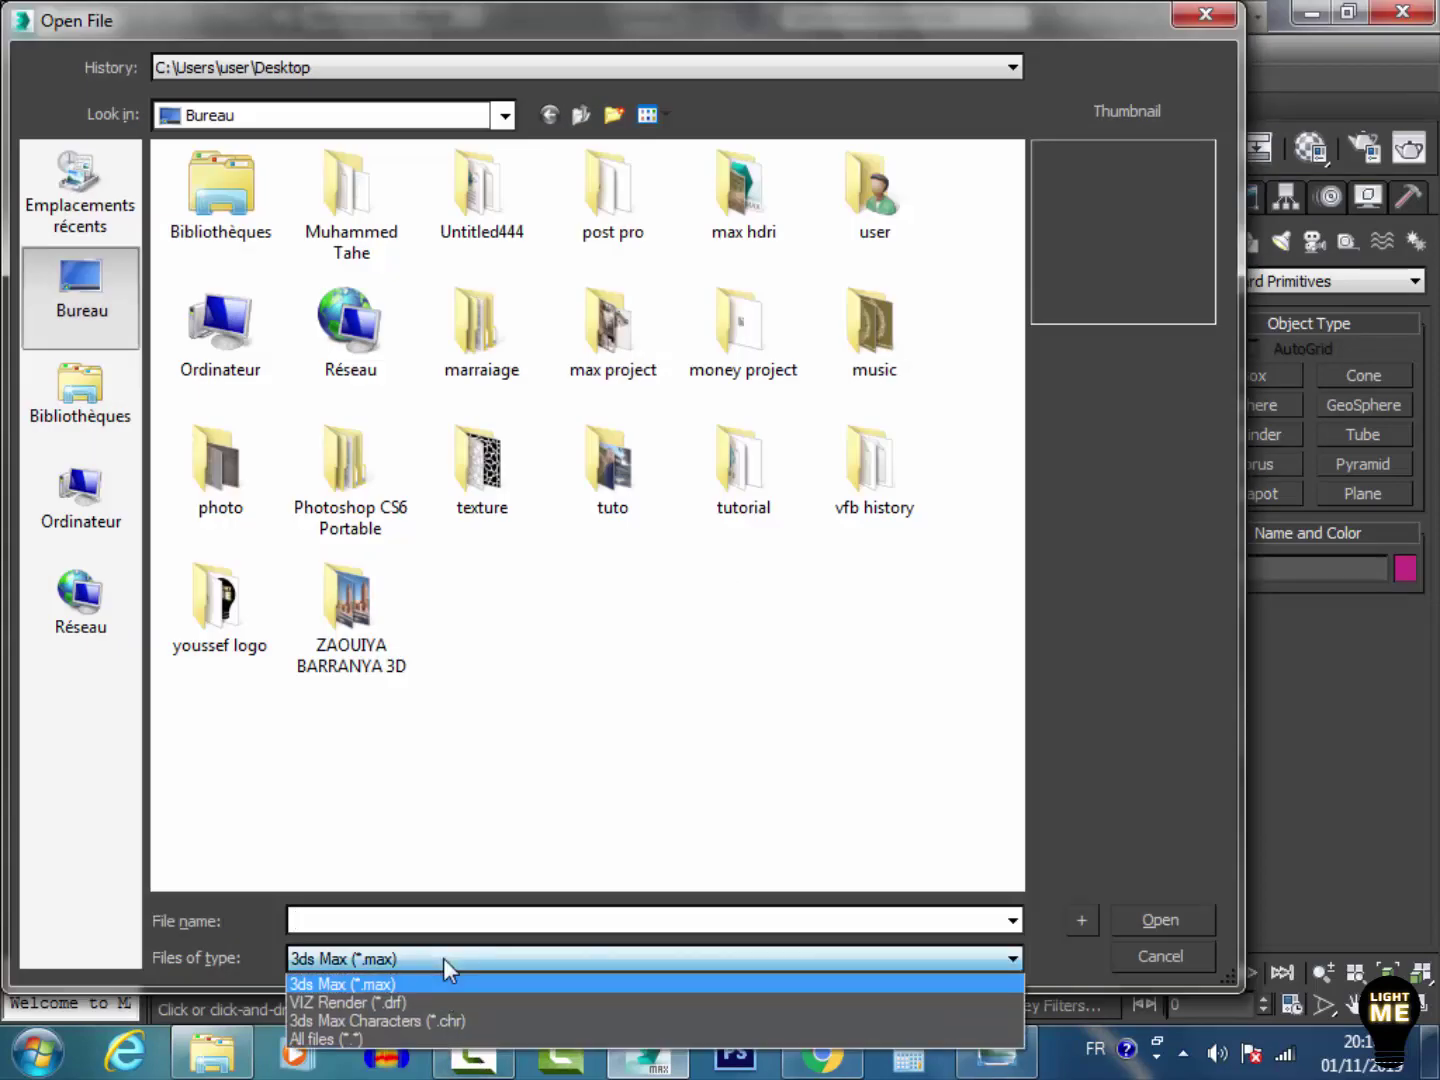
pyautogui.click(392, 1036)
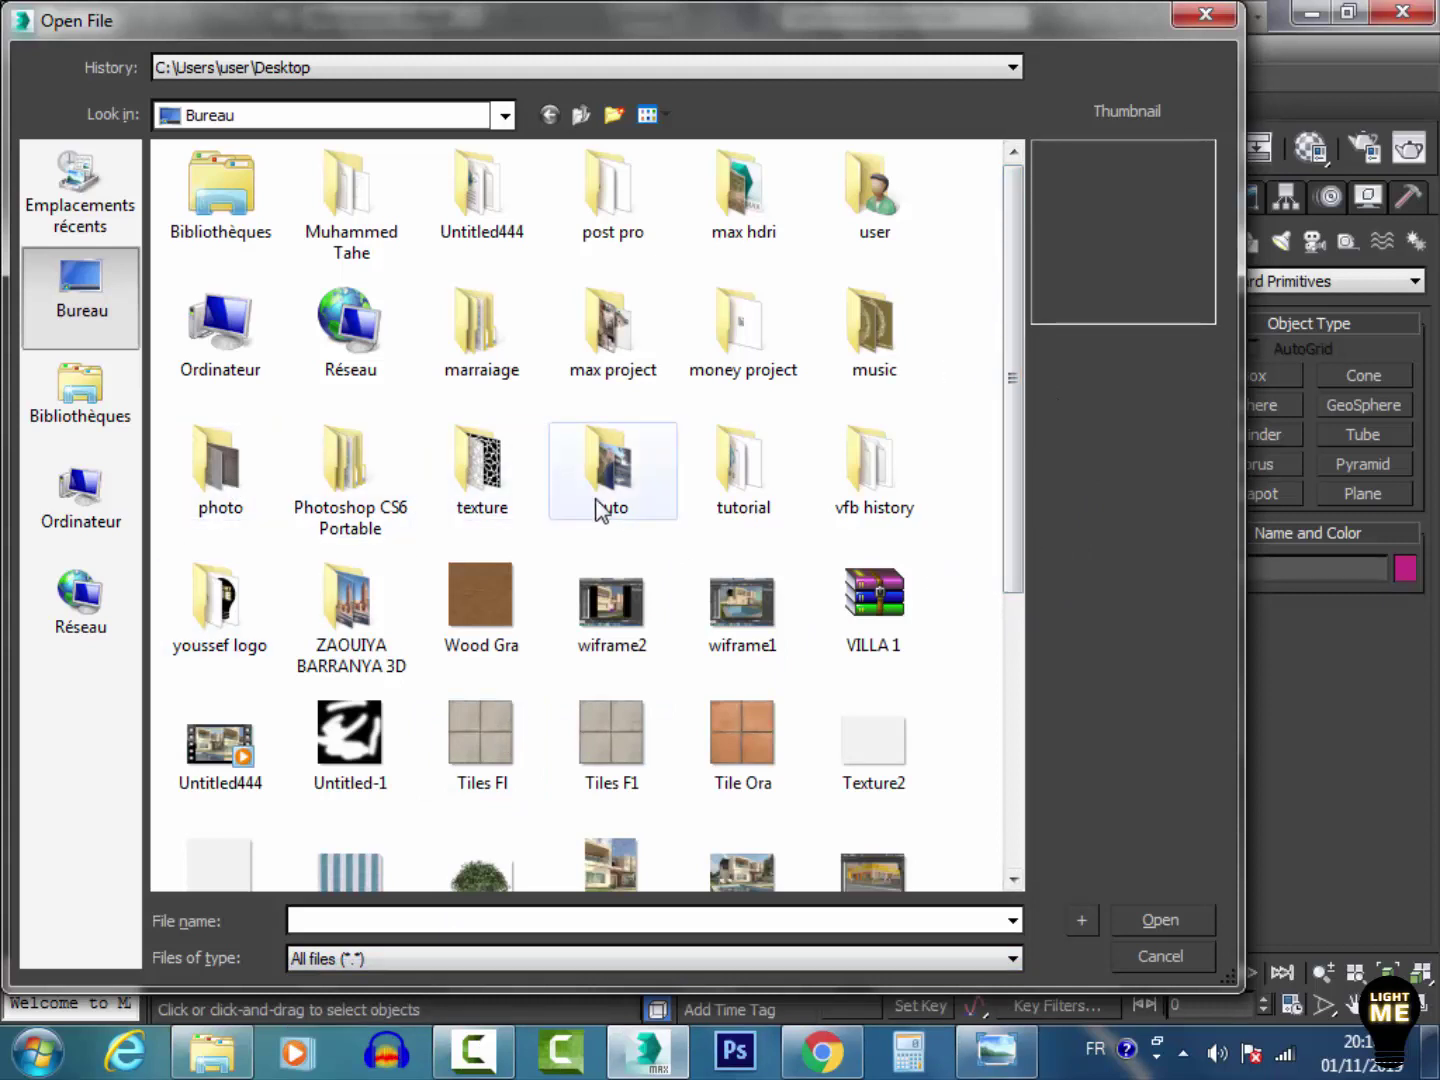
pyautogui.doubleClick(709, 475)
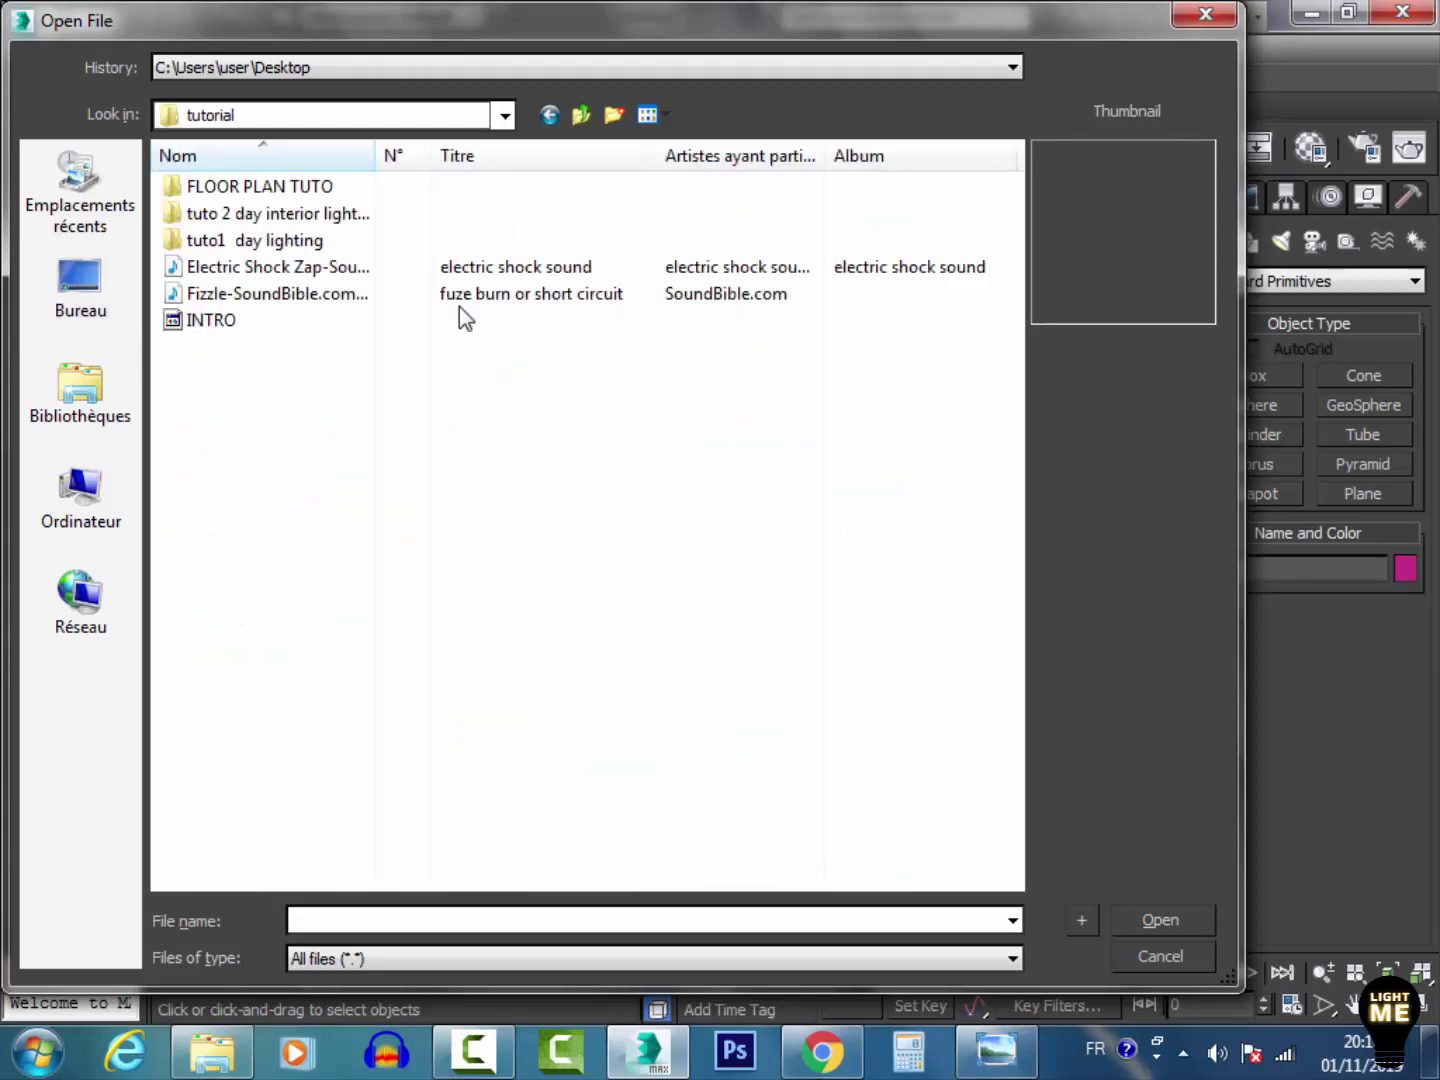
pyautogui.doubleClick(329, 193)
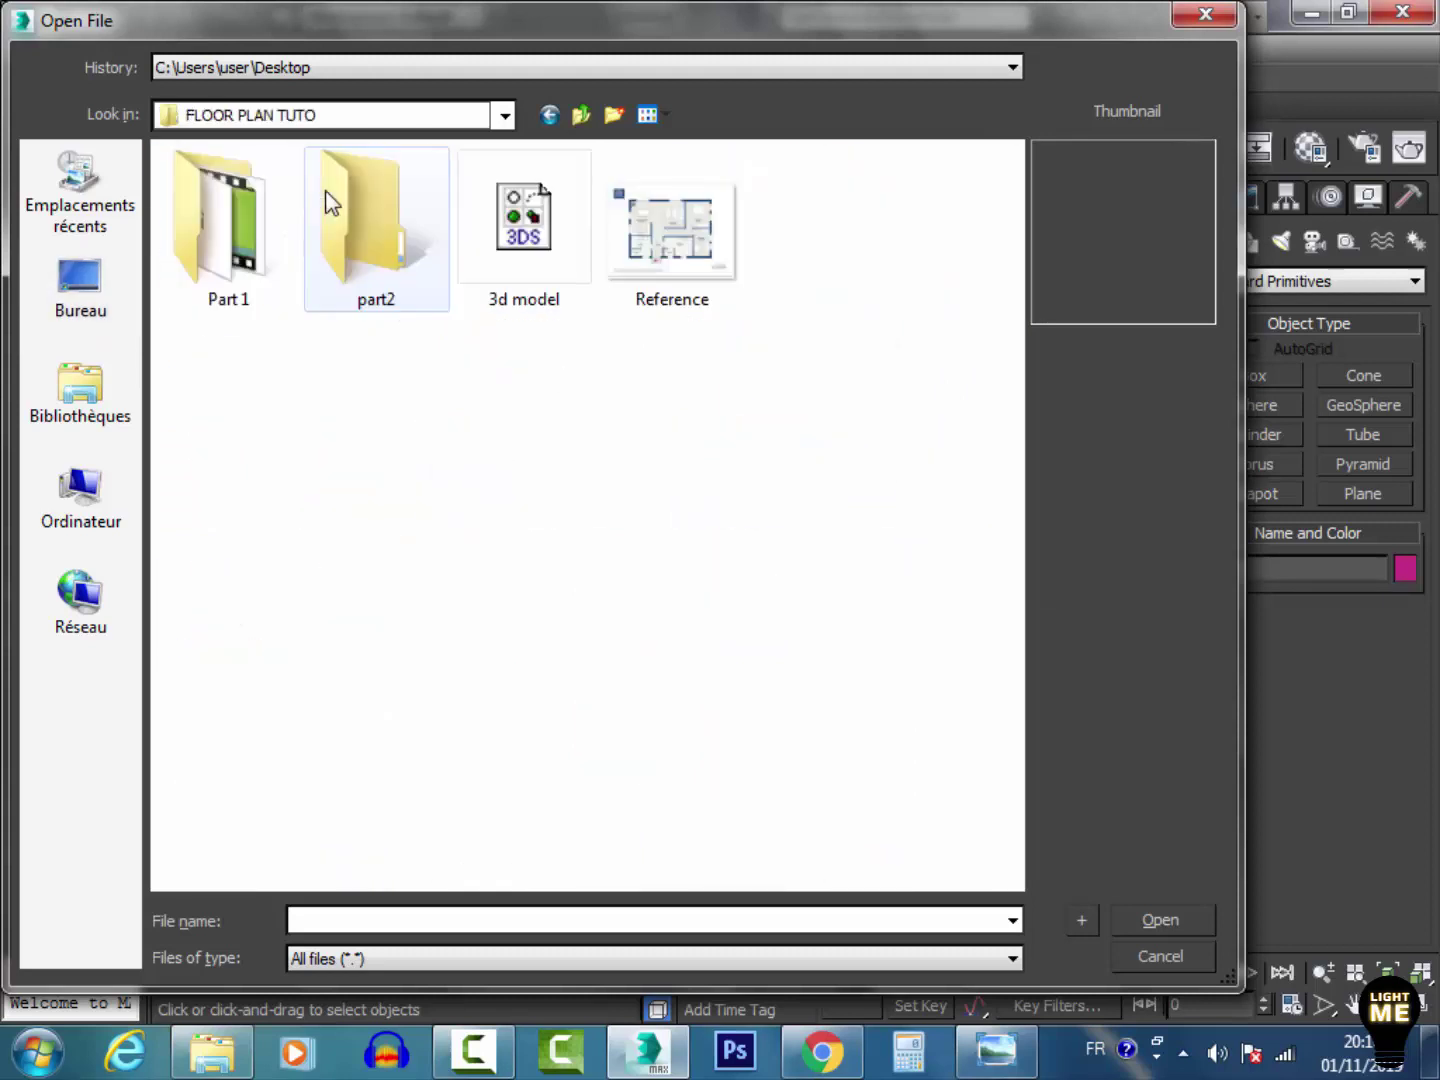
pyautogui.doubleClick(556, 266)
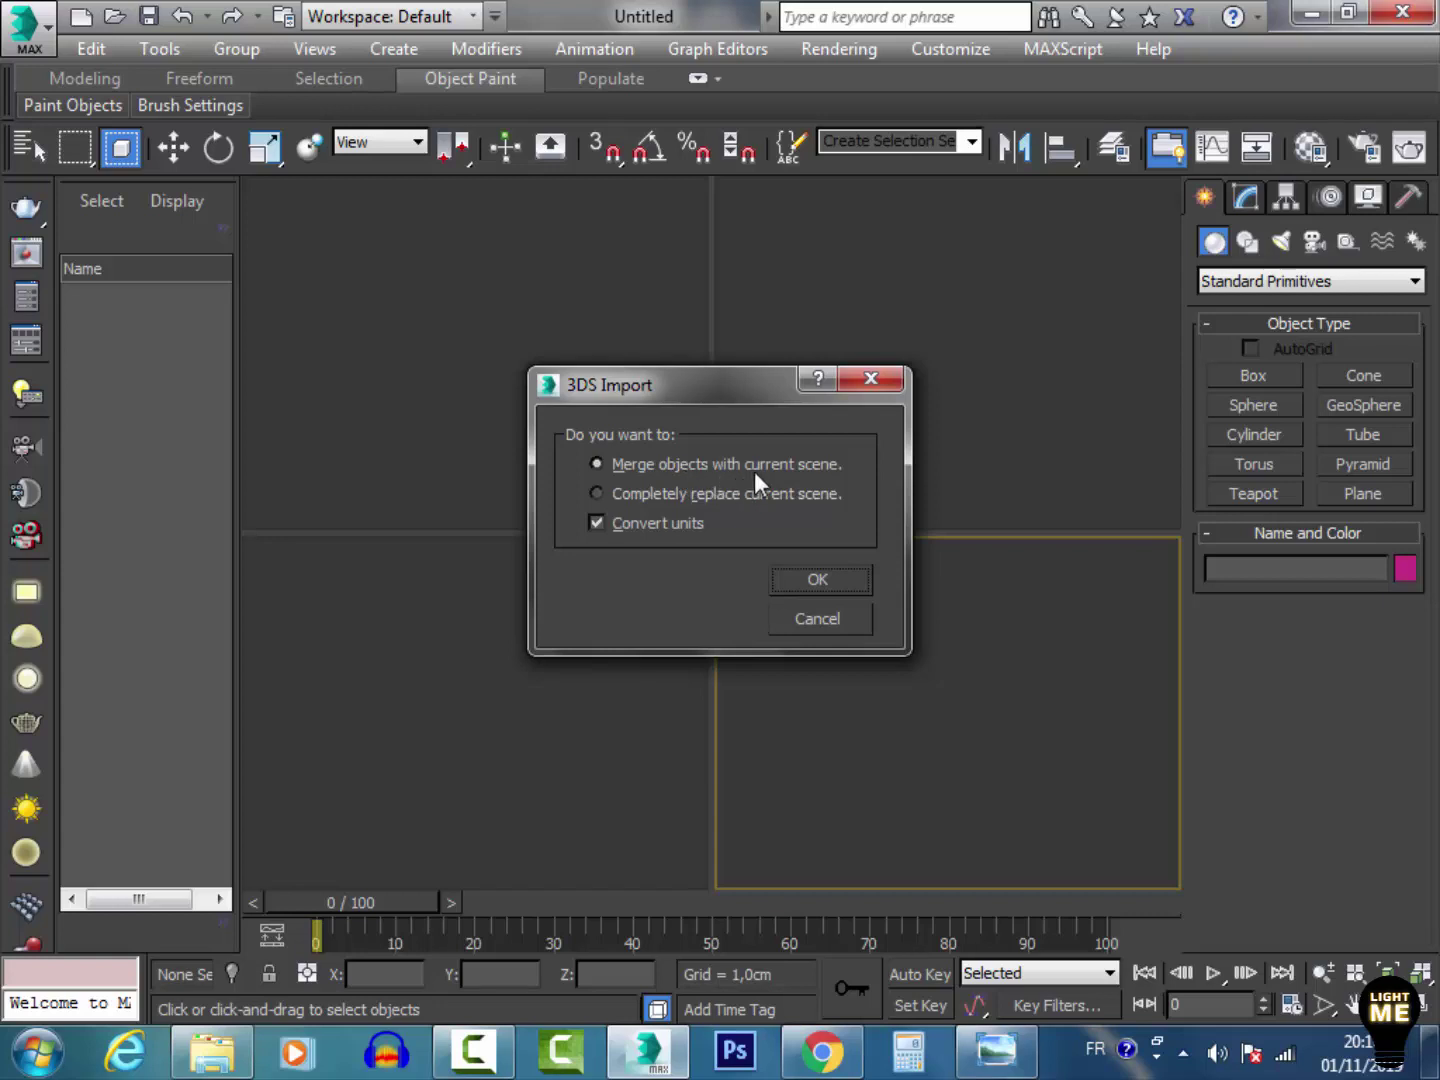
pyautogui.click(841, 580)
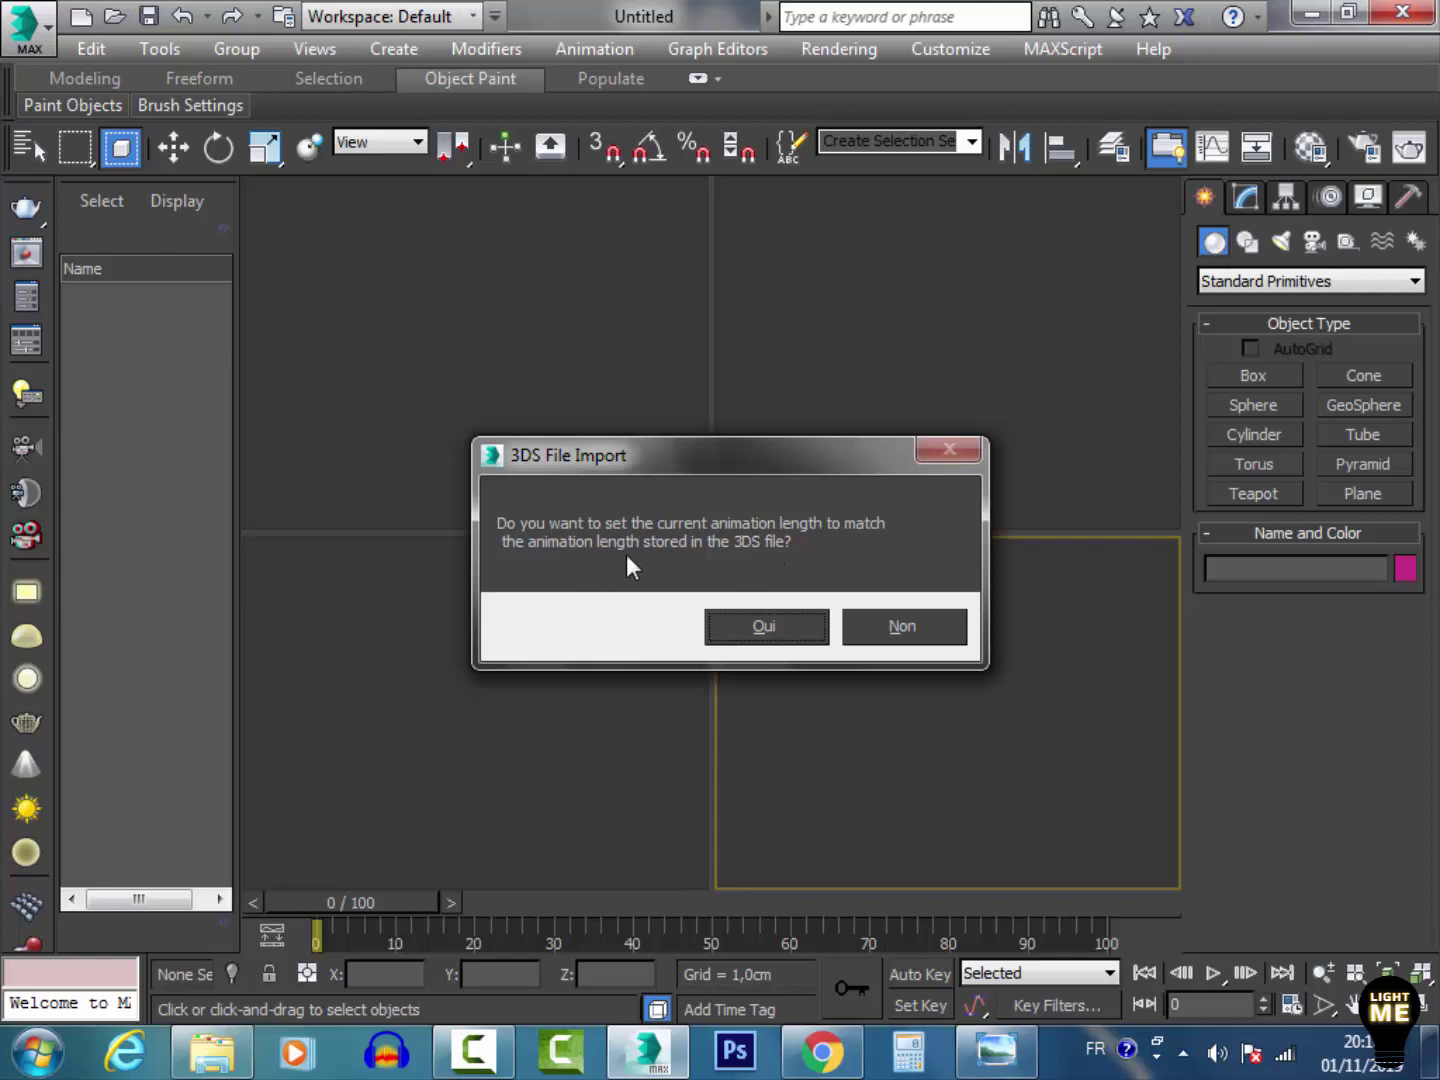
pyautogui.click(798, 628)
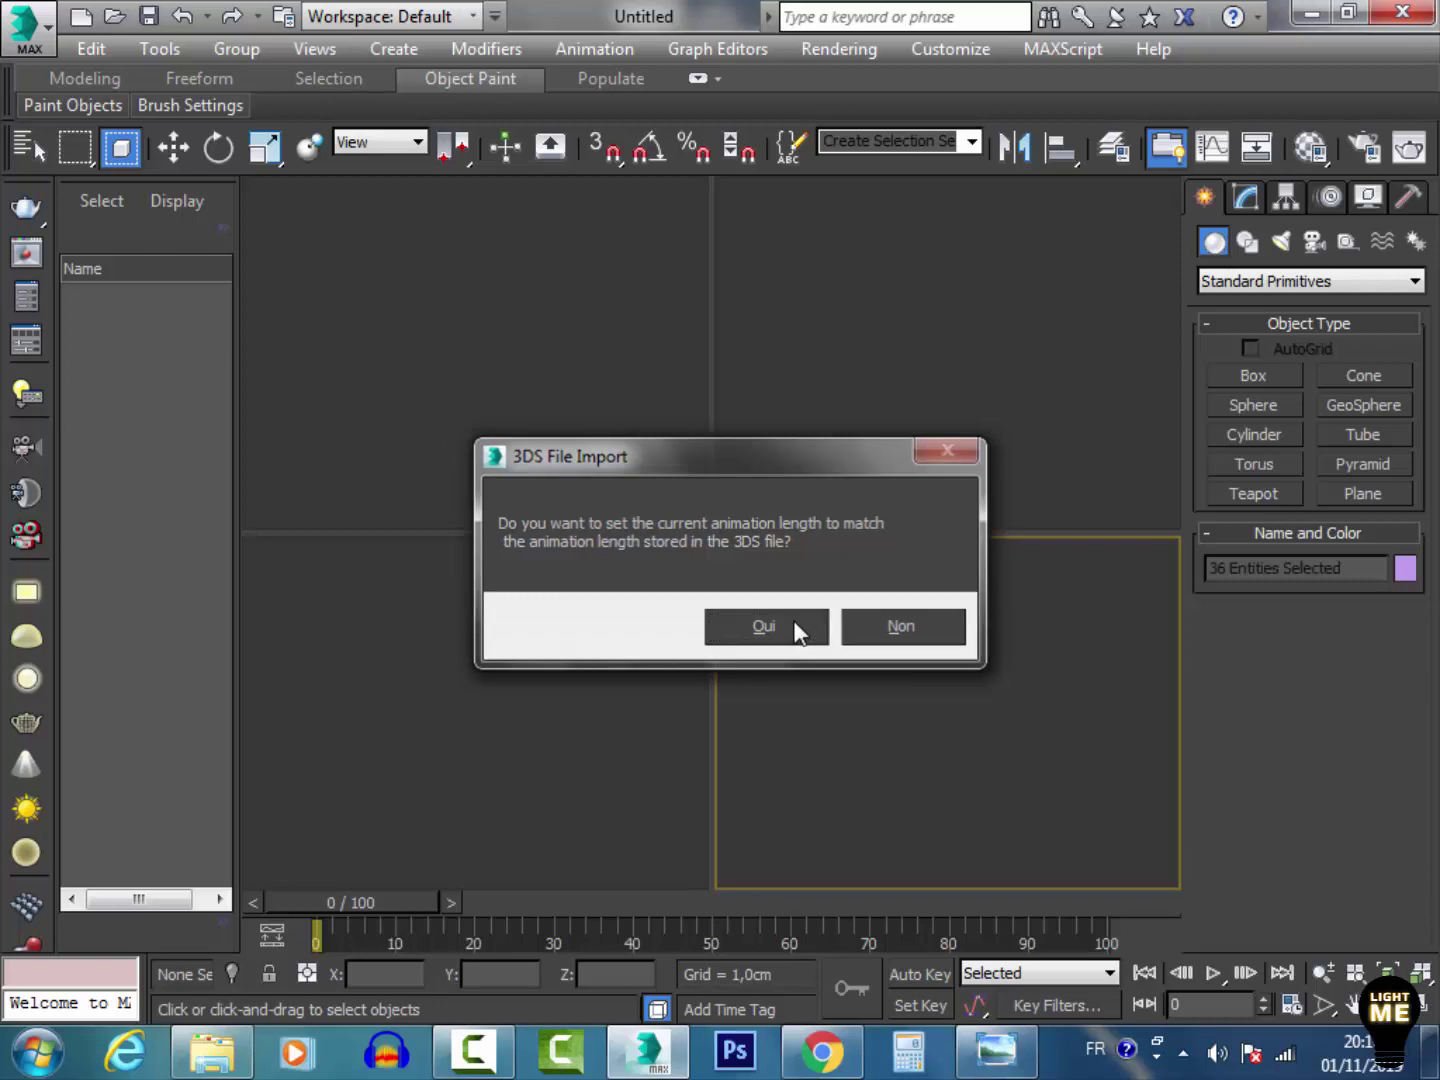
# Step: Maximize the Perspective viewport and deselect all imported objects
pyautogui.click(740, 556)
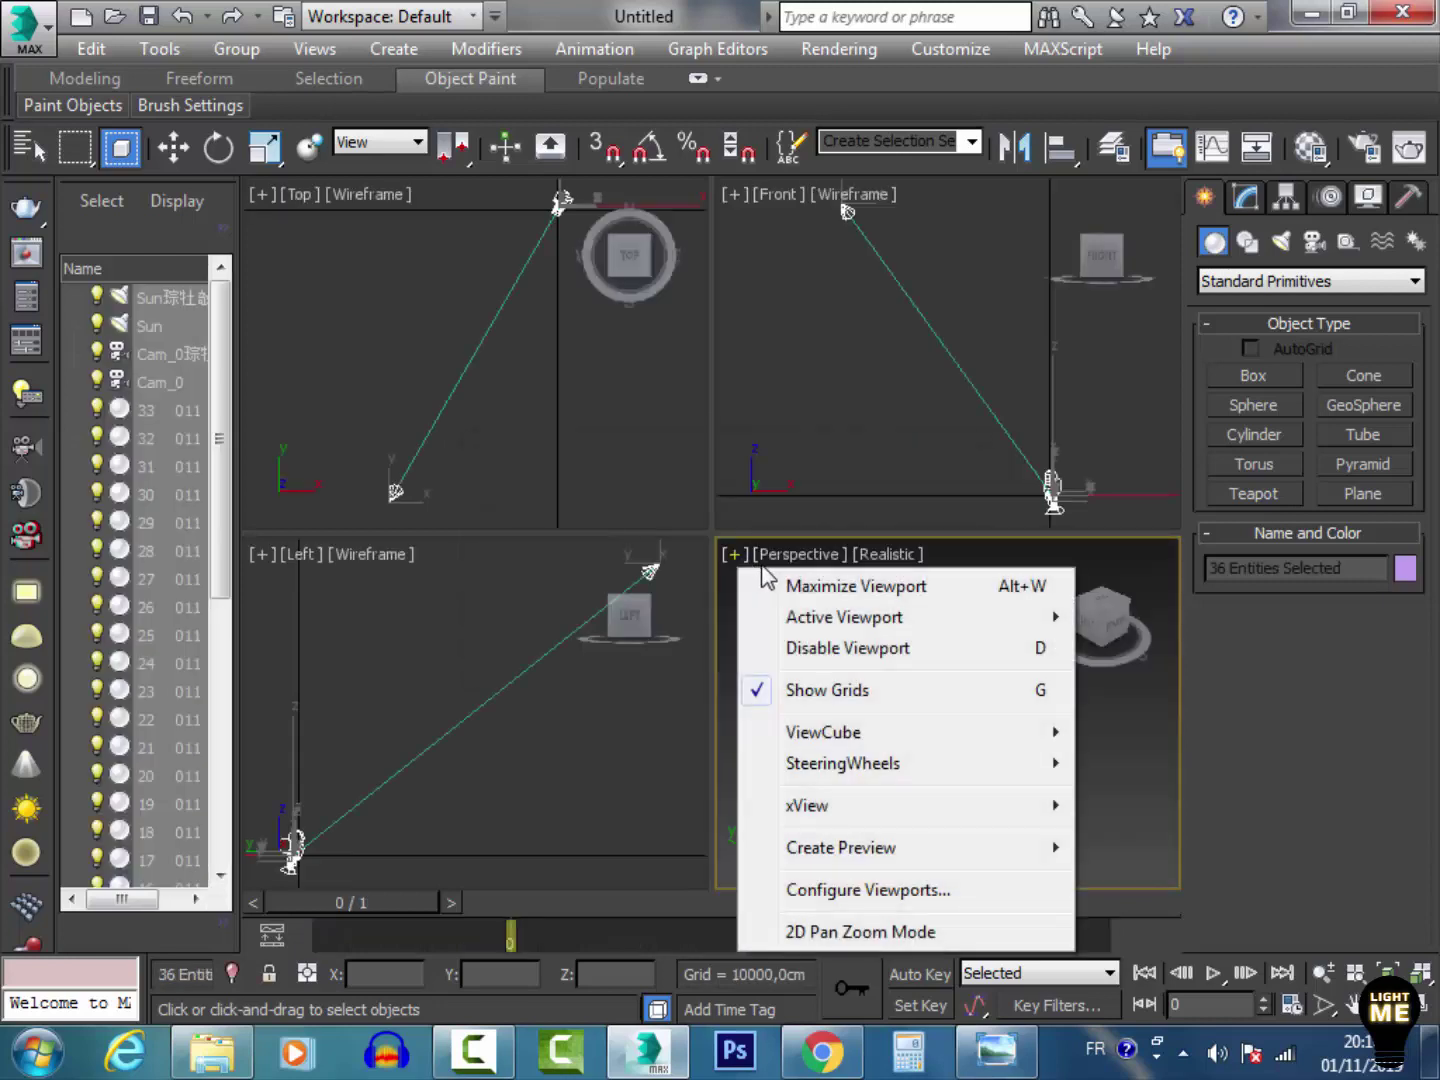
pyautogui.click(777, 588)
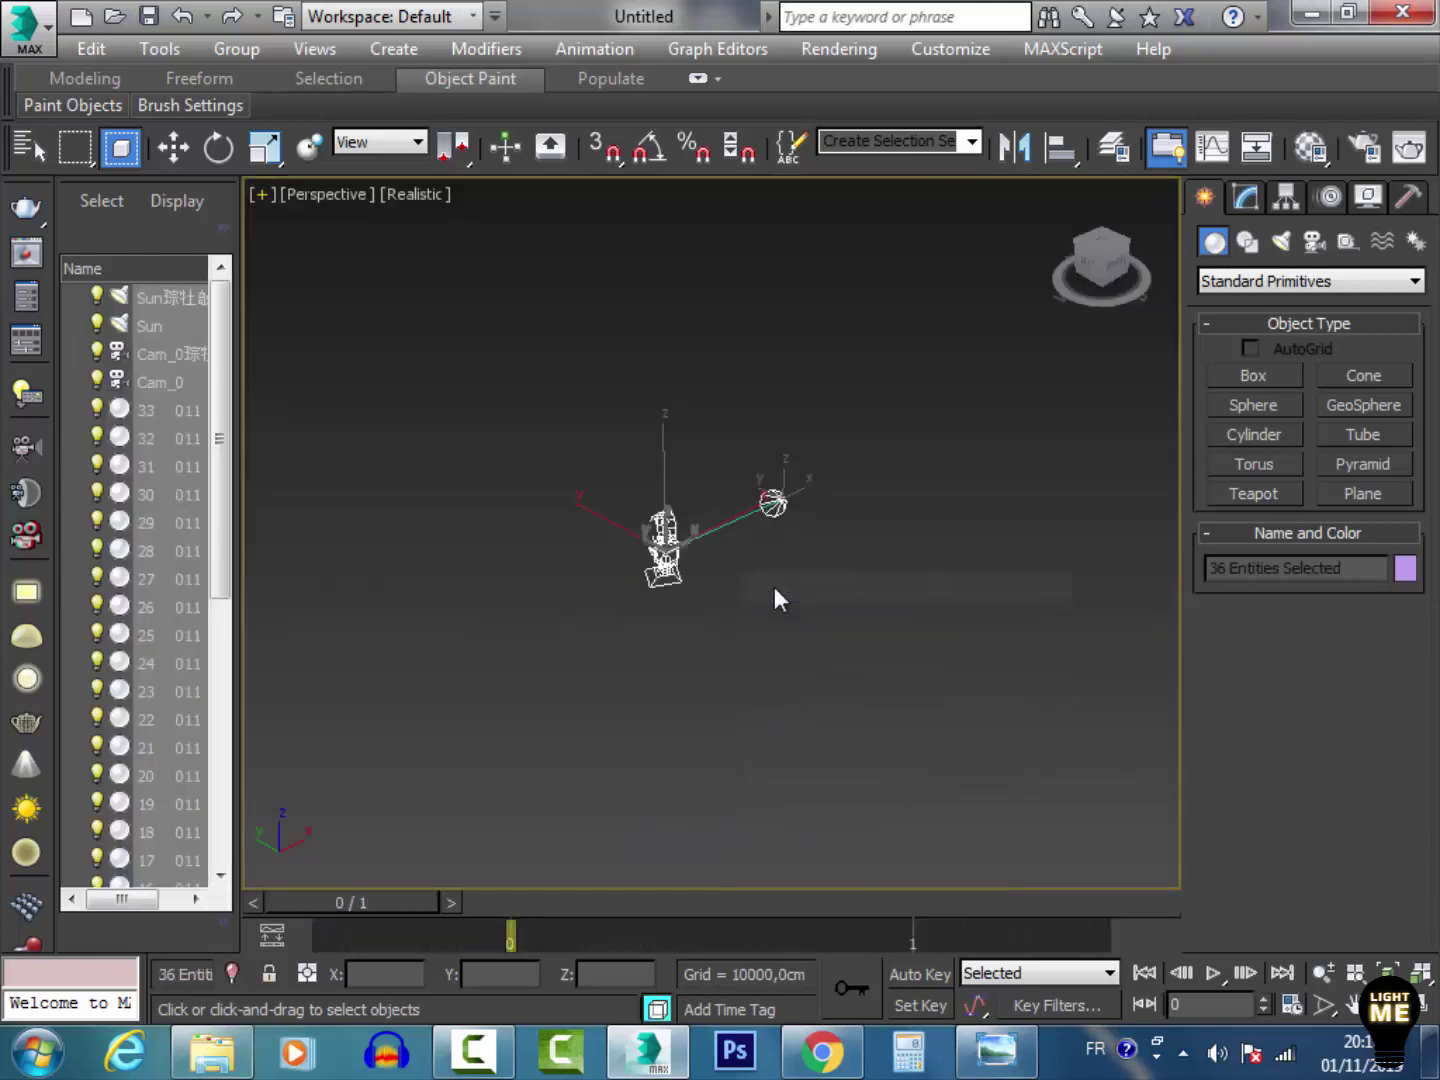
pyautogui.click(814, 636)
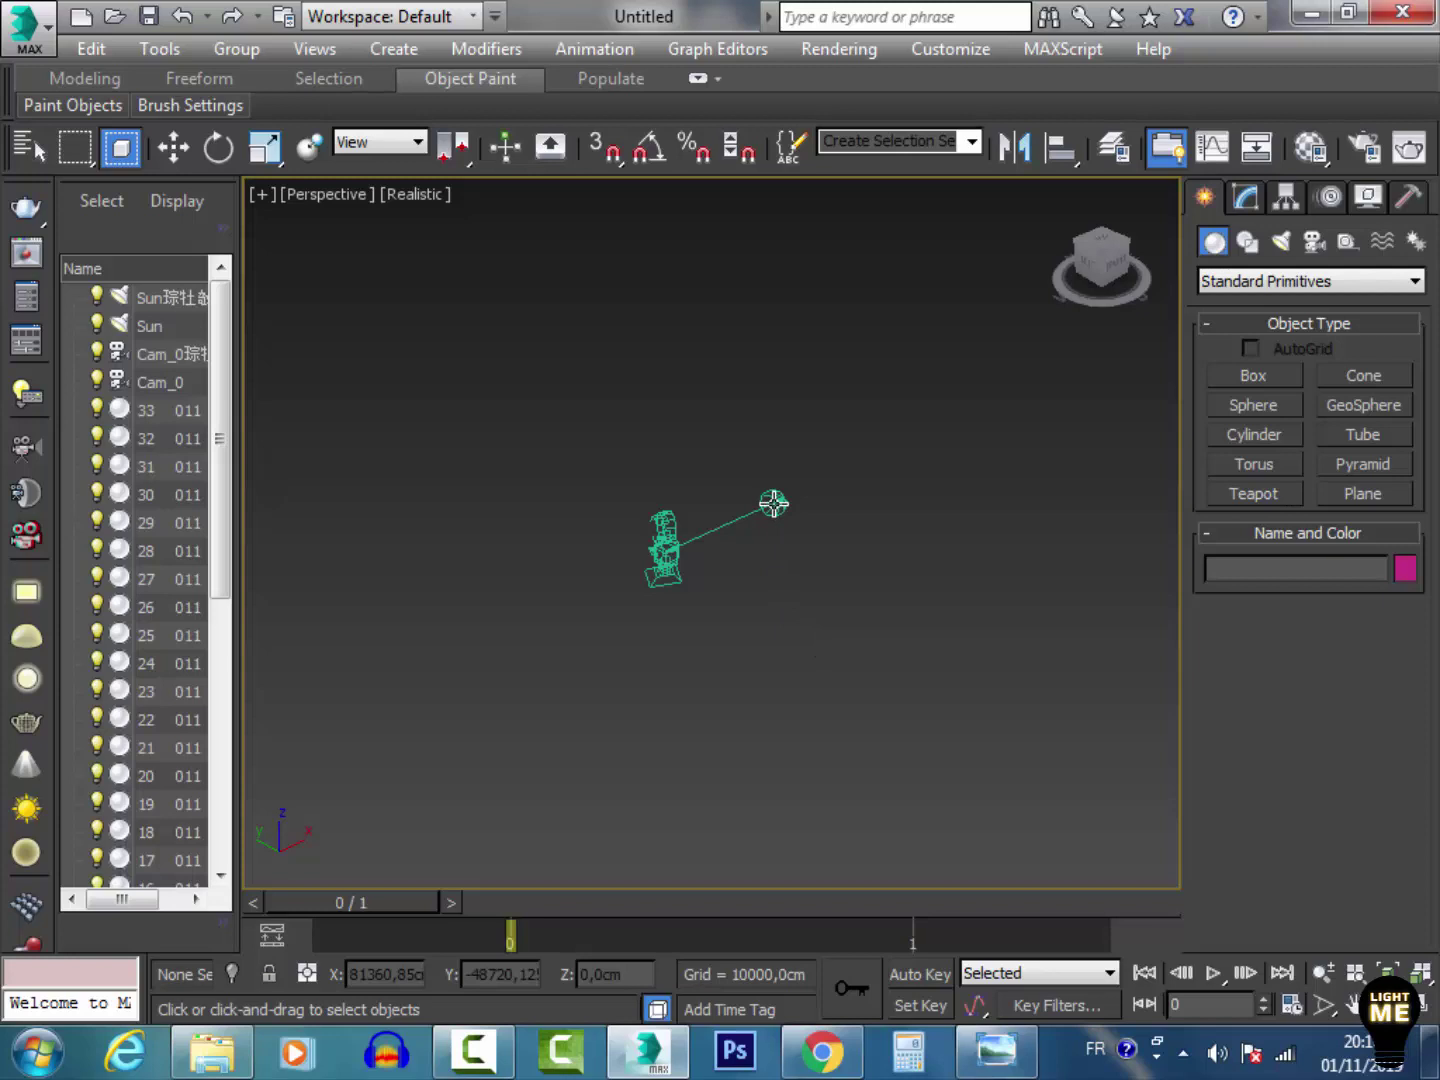
# Step: Delete the imported Sun light and the Cam_0 camera together with their targets
pyautogui.click(772, 503)
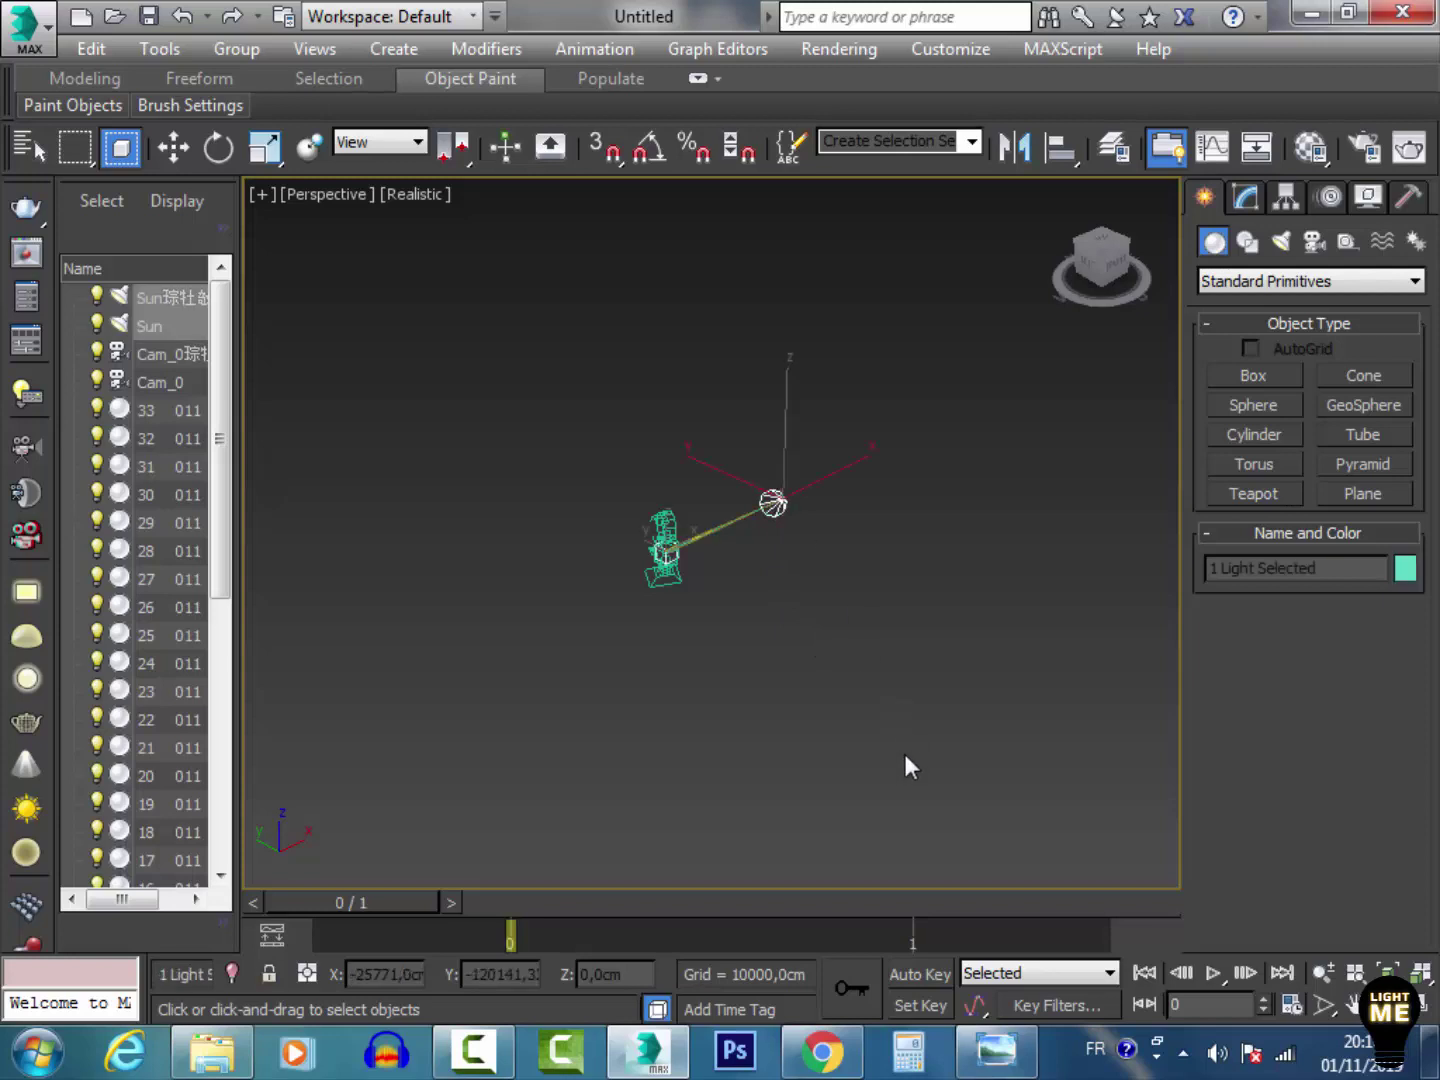
pyautogui.press('Delete')
pyautogui.click(665, 548)
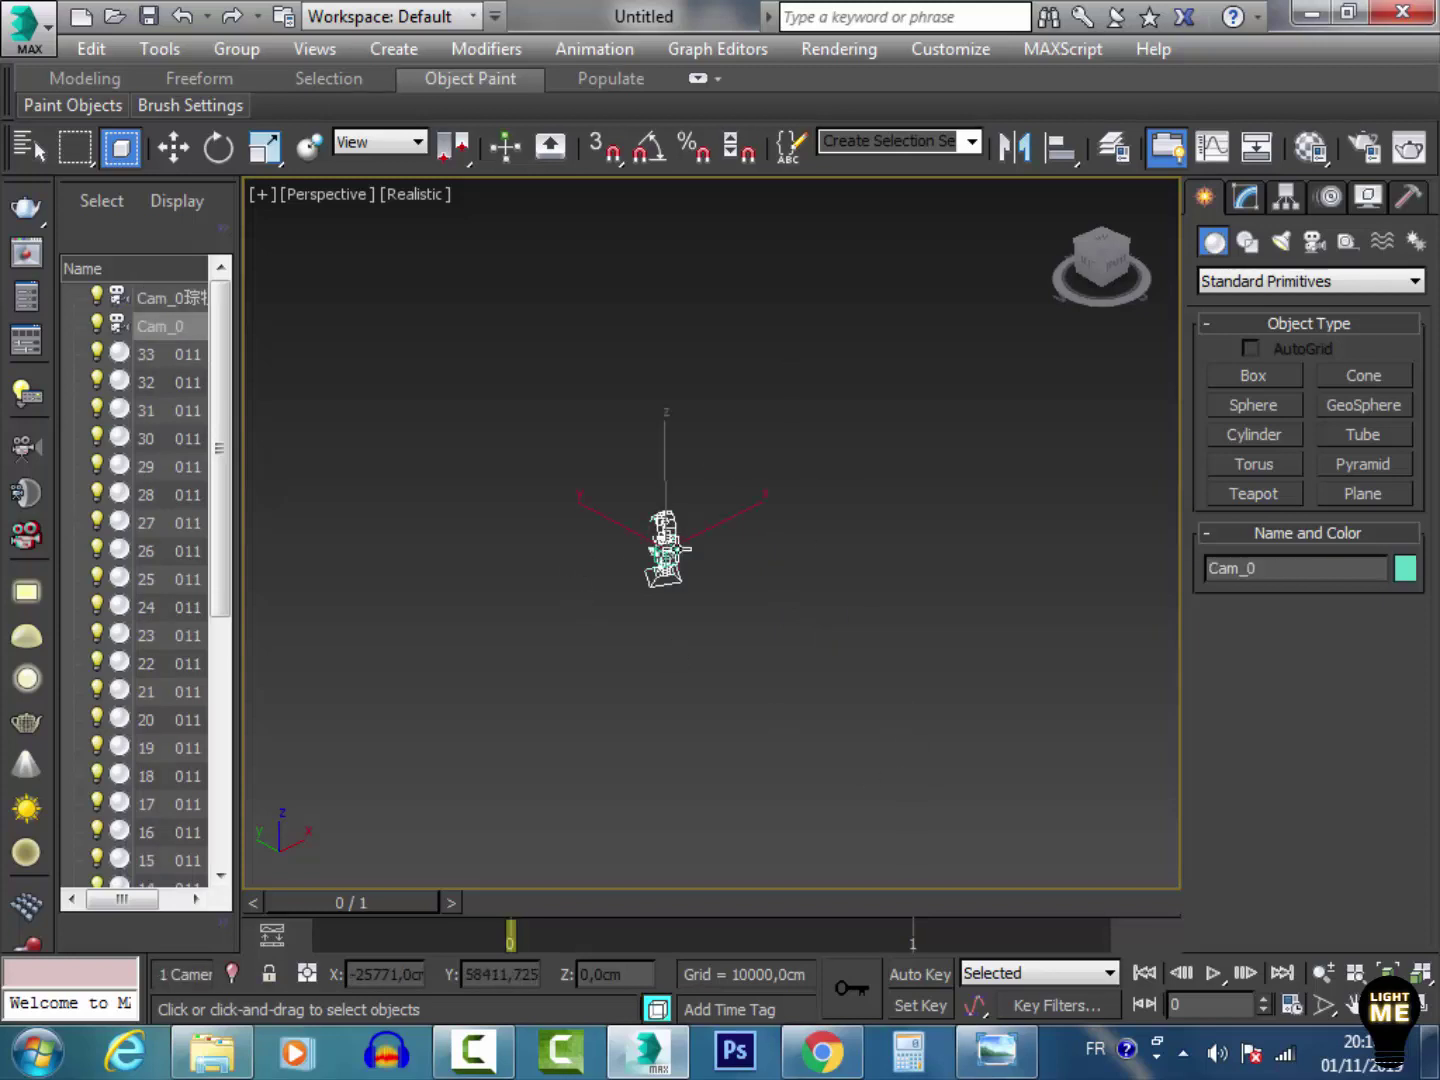
pyautogui.press('Delete')
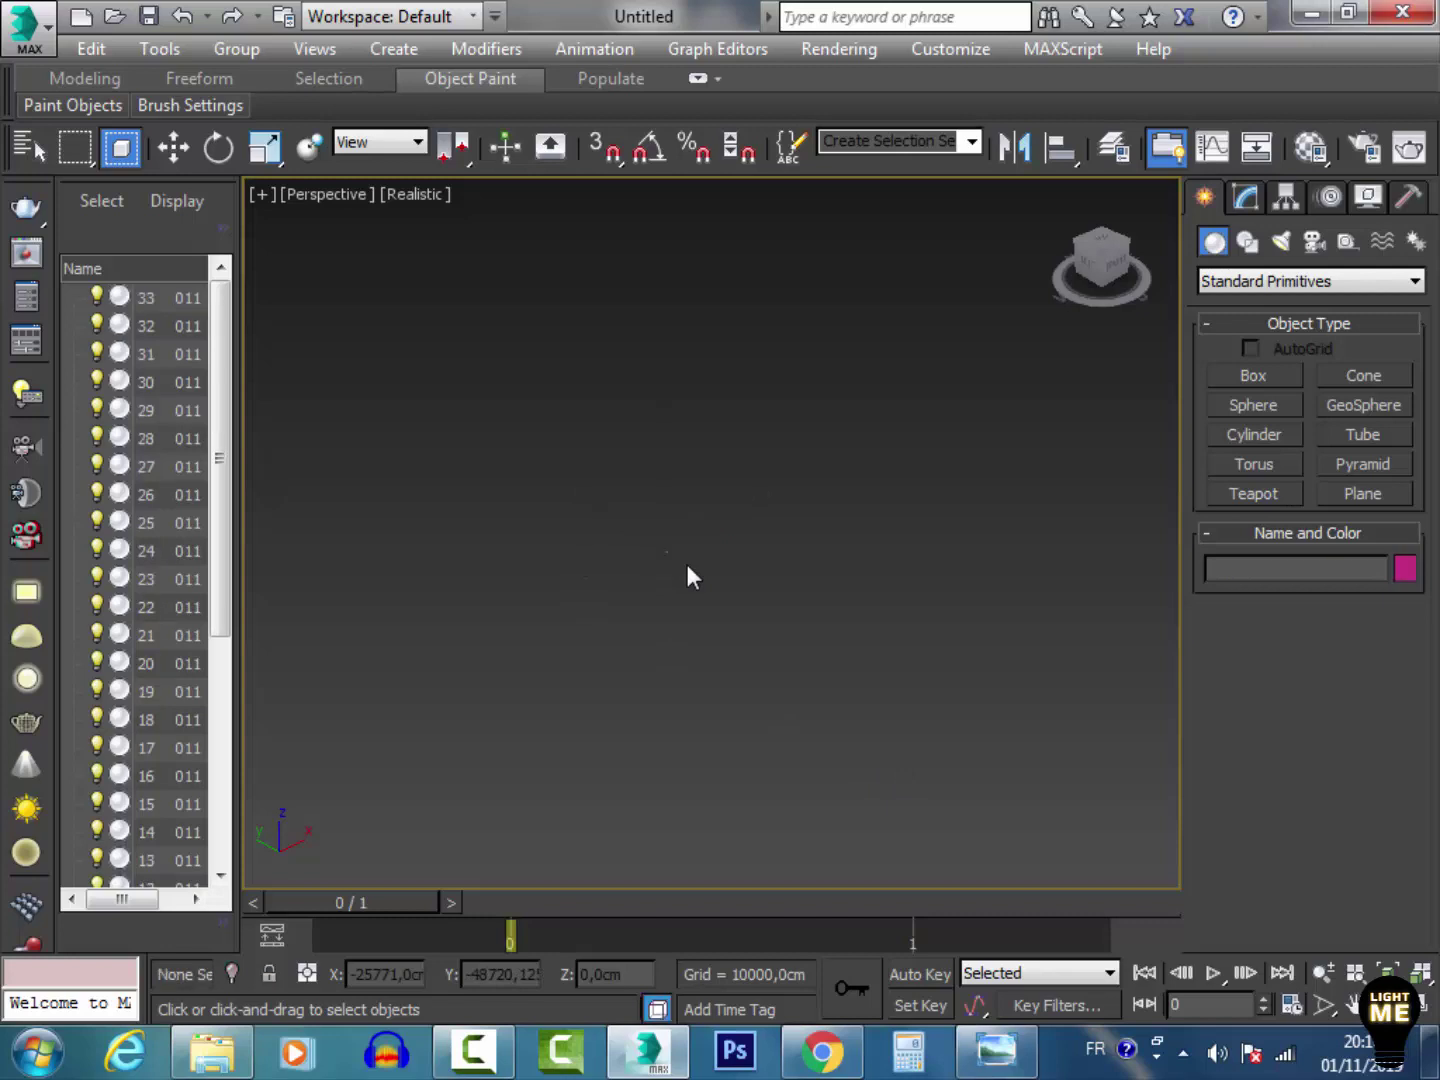
# Step: Frame the imported house and examine its walls and rooms from above the entrance side
pyautogui.press('z')
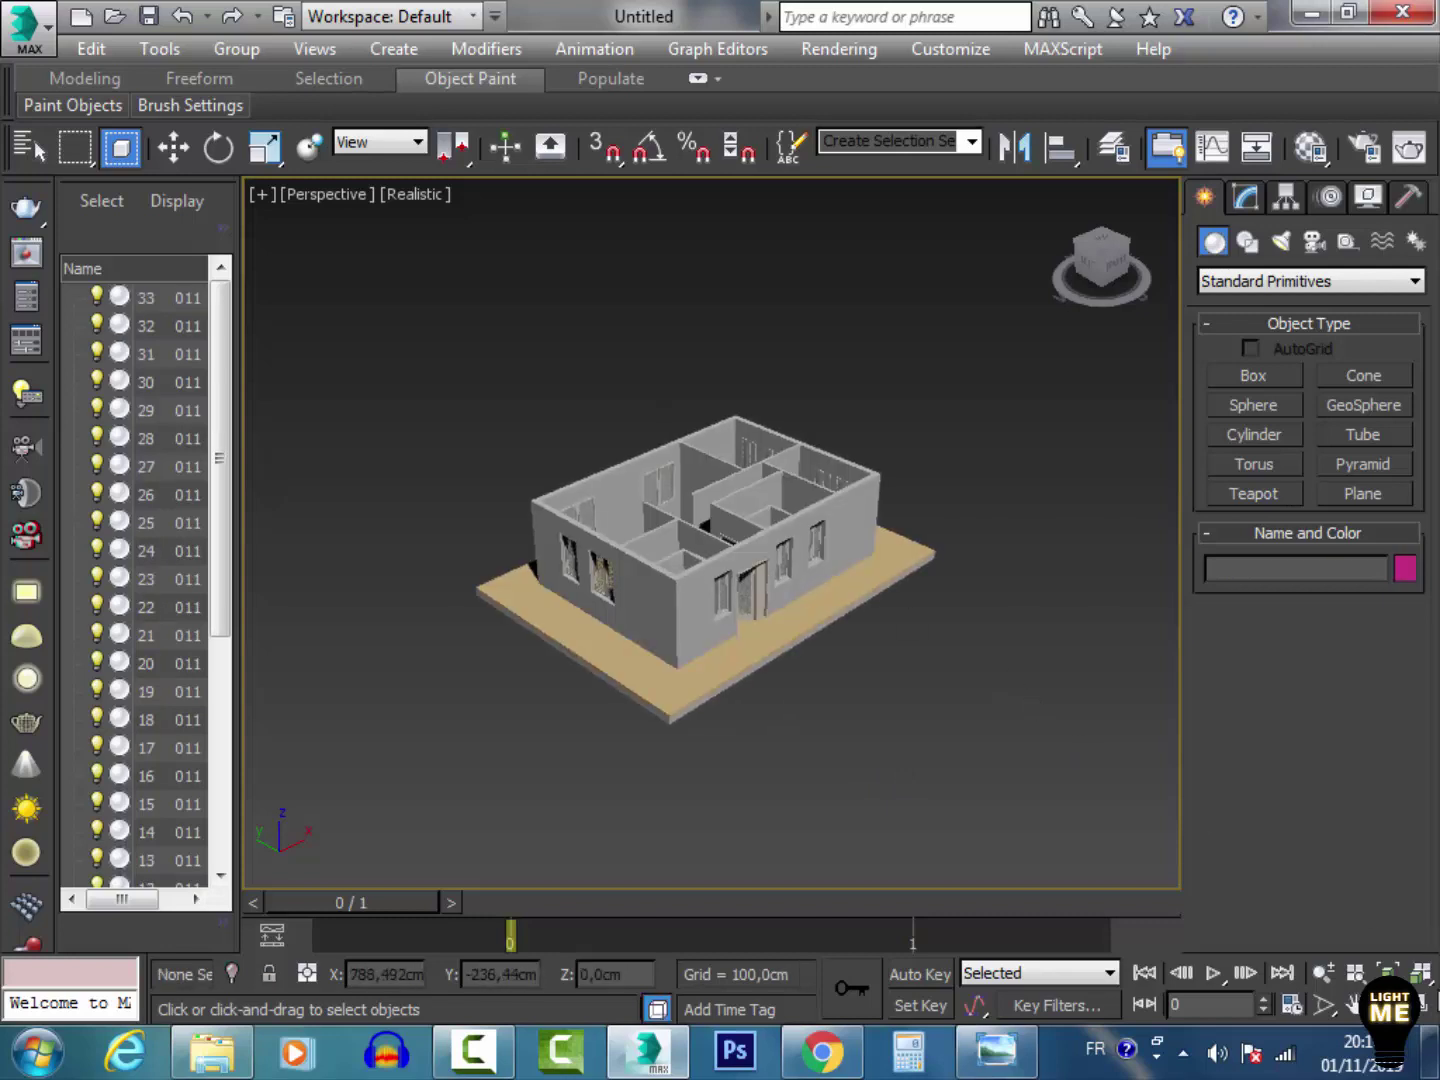
pyautogui.click(1352, 1005)
pyautogui.moveTo(790, 492)
pyautogui.mouseDown()
pyautogui.moveTo(644, 575)
pyautogui.moveTo(797, 521)
pyautogui.mouseUp()
pyautogui.scroll(10, 798, 521)
pyautogui.moveTo(697, 562)
pyautogui.mouseDown()
pyautogui.moveTo(759, 498)
pyautogui.moveTo(931, 472)
pyautogui.moveTo(857, 535)
pyautogui.moveTo(842, 490)
pyautogui.moveTo(540, 421)
pyautogui.moveTo(758, 526)
pyautogui.moveTo(581, 492)
pyautogui.moveTo(524, 440)
pyautogui.moveTo(720, 506)
pyautogui.moveTo(665, 524)
pyautogui.moveTo(700, 470)
pyautogui.moveTo(779, 429)
pyautogui.moveTo(871, 465)
pyautogui.moveTo(914, 611)
pyautogui.moveTo(641, 550)
pyautogui.moveTo(751, 509)
pyautogui.mouseUp()
pyautogui.scroll(-10, 718, 548)
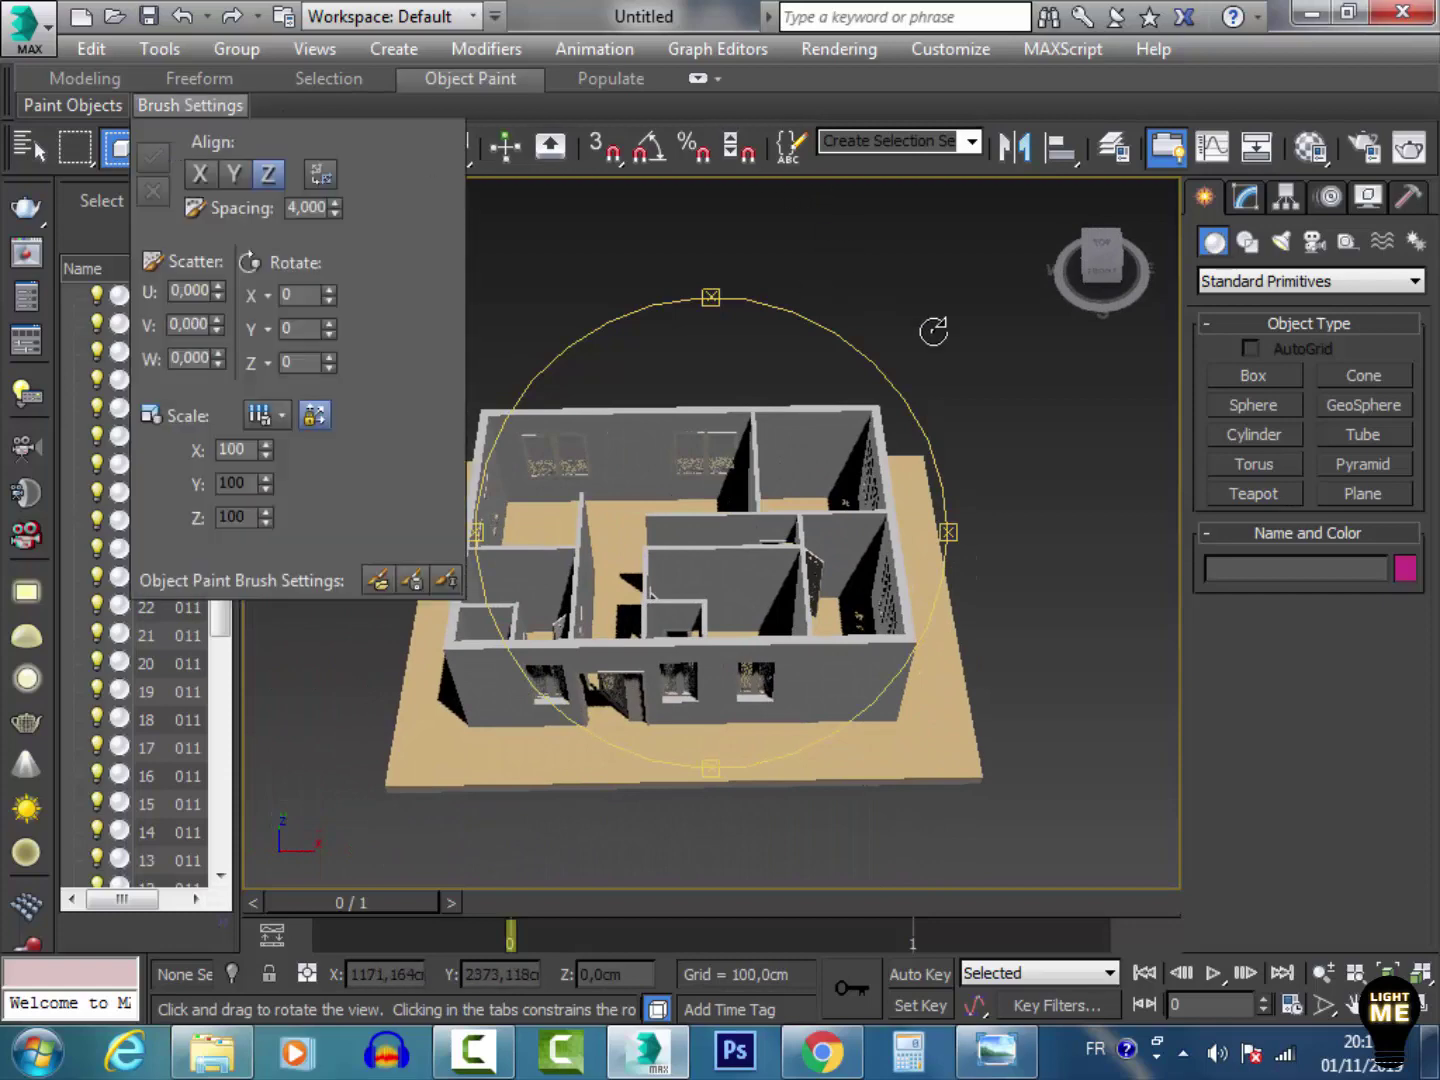
pyautogui.click(175, 160)
# Step: Assign V-Ray Adv 3.60.03 as the production renderer in the render setup
pyautogui.click(1364, 147)
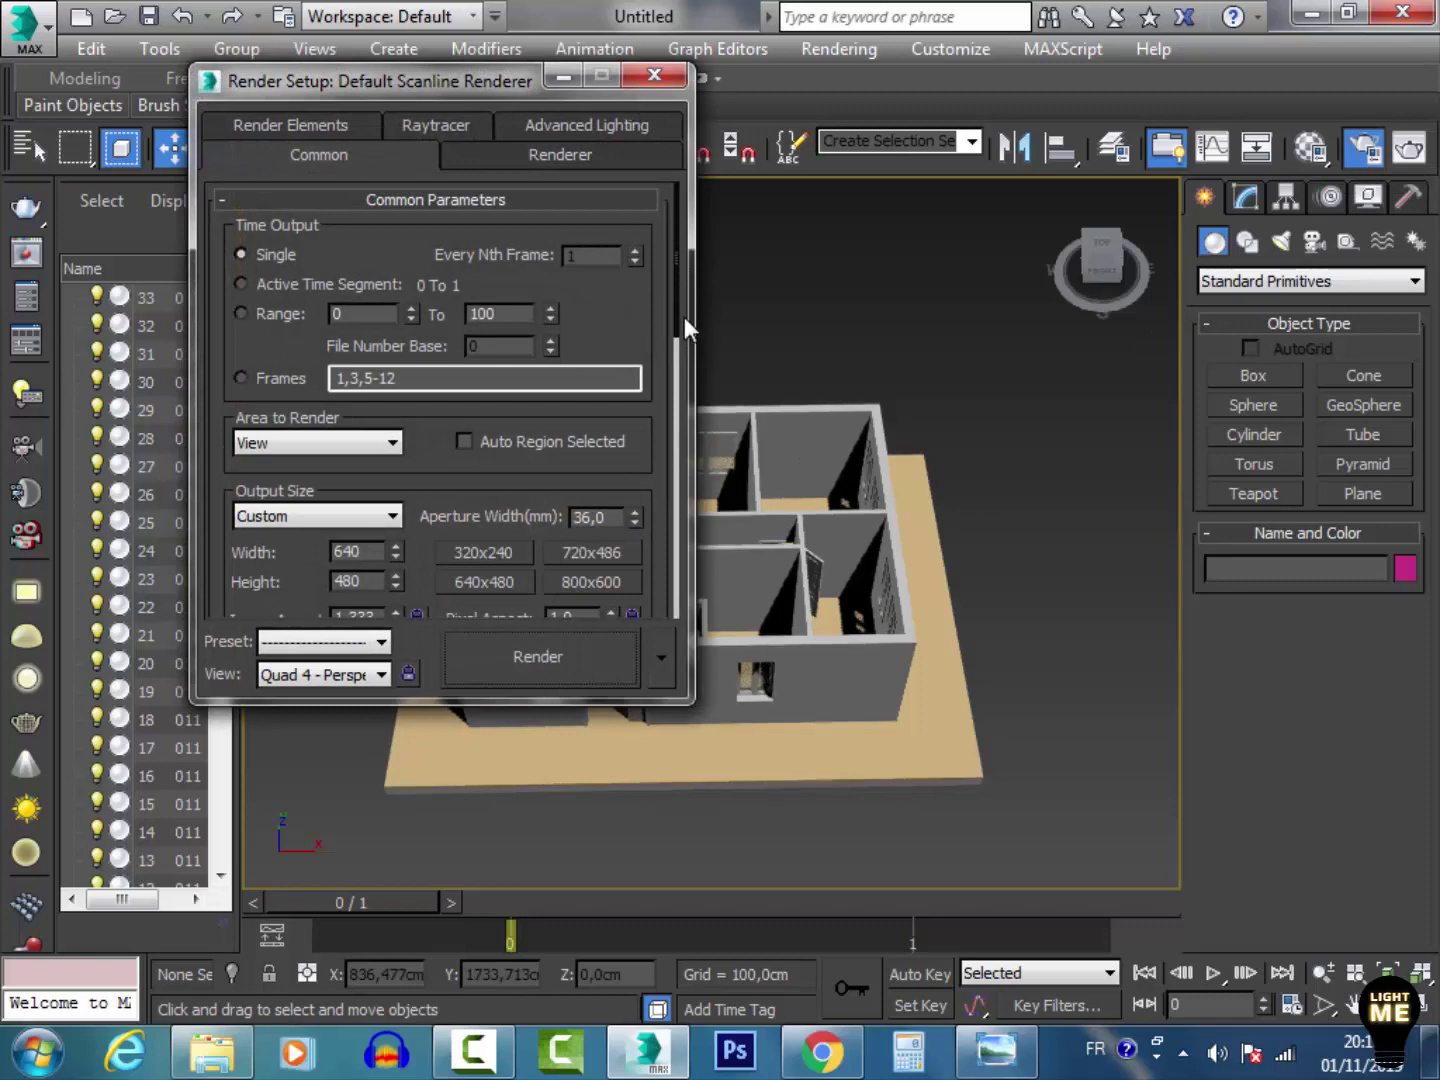
pyautogui.moveTo(678, 316); pyautogui.dragTo(659, 624)
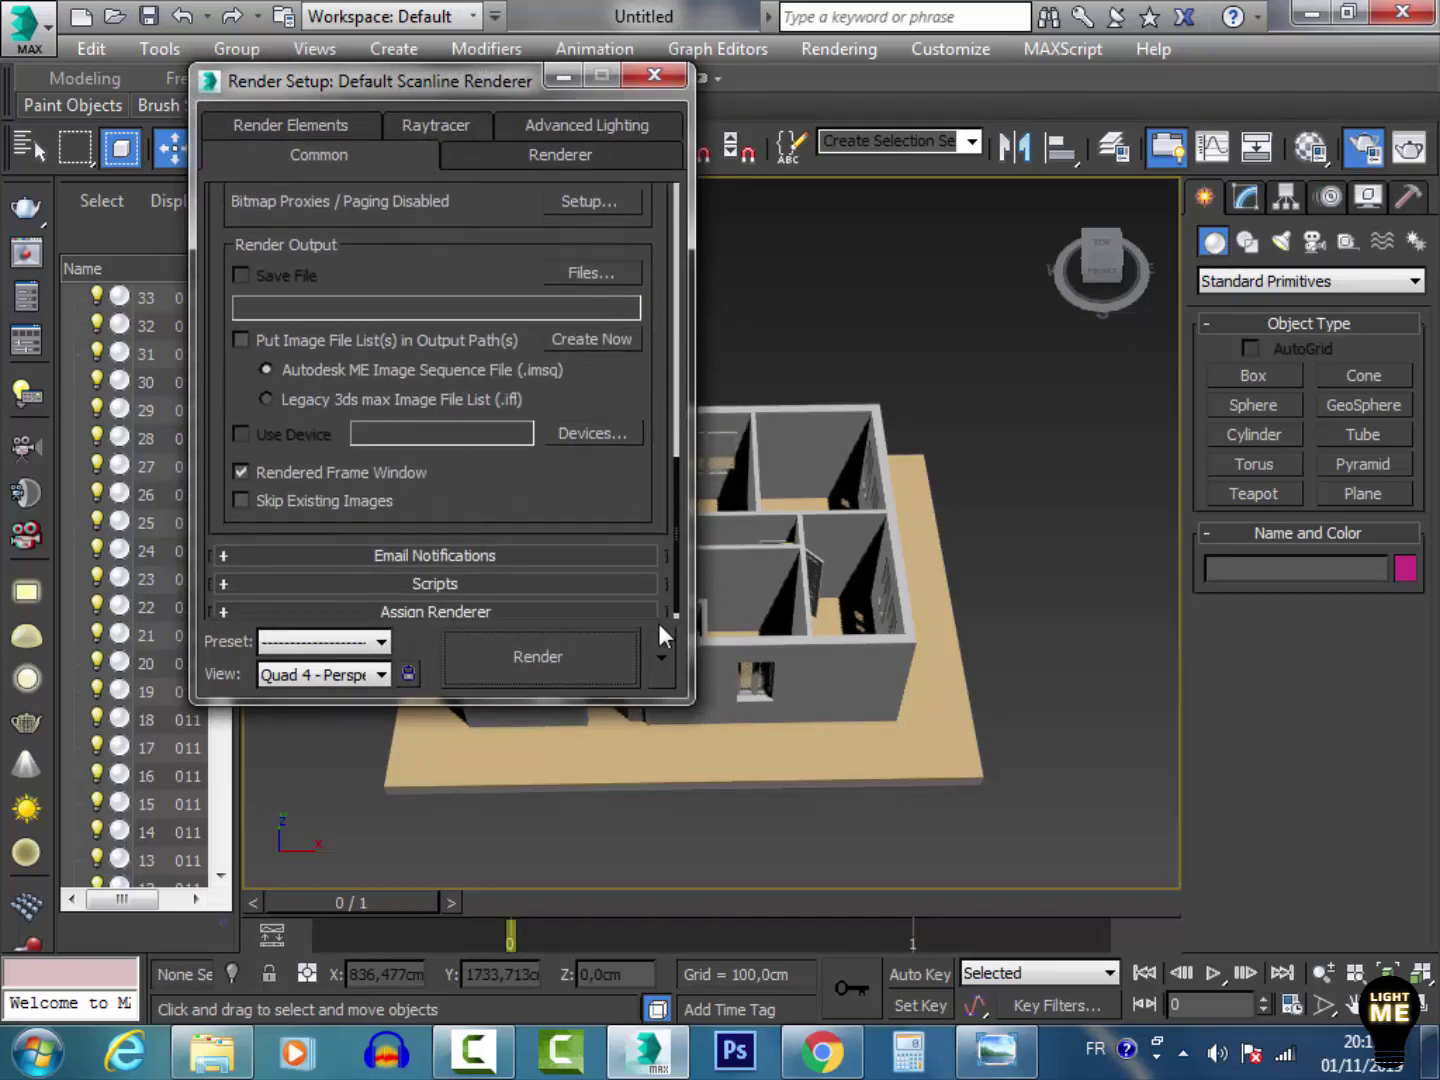
pyautogui.click(605, 613)
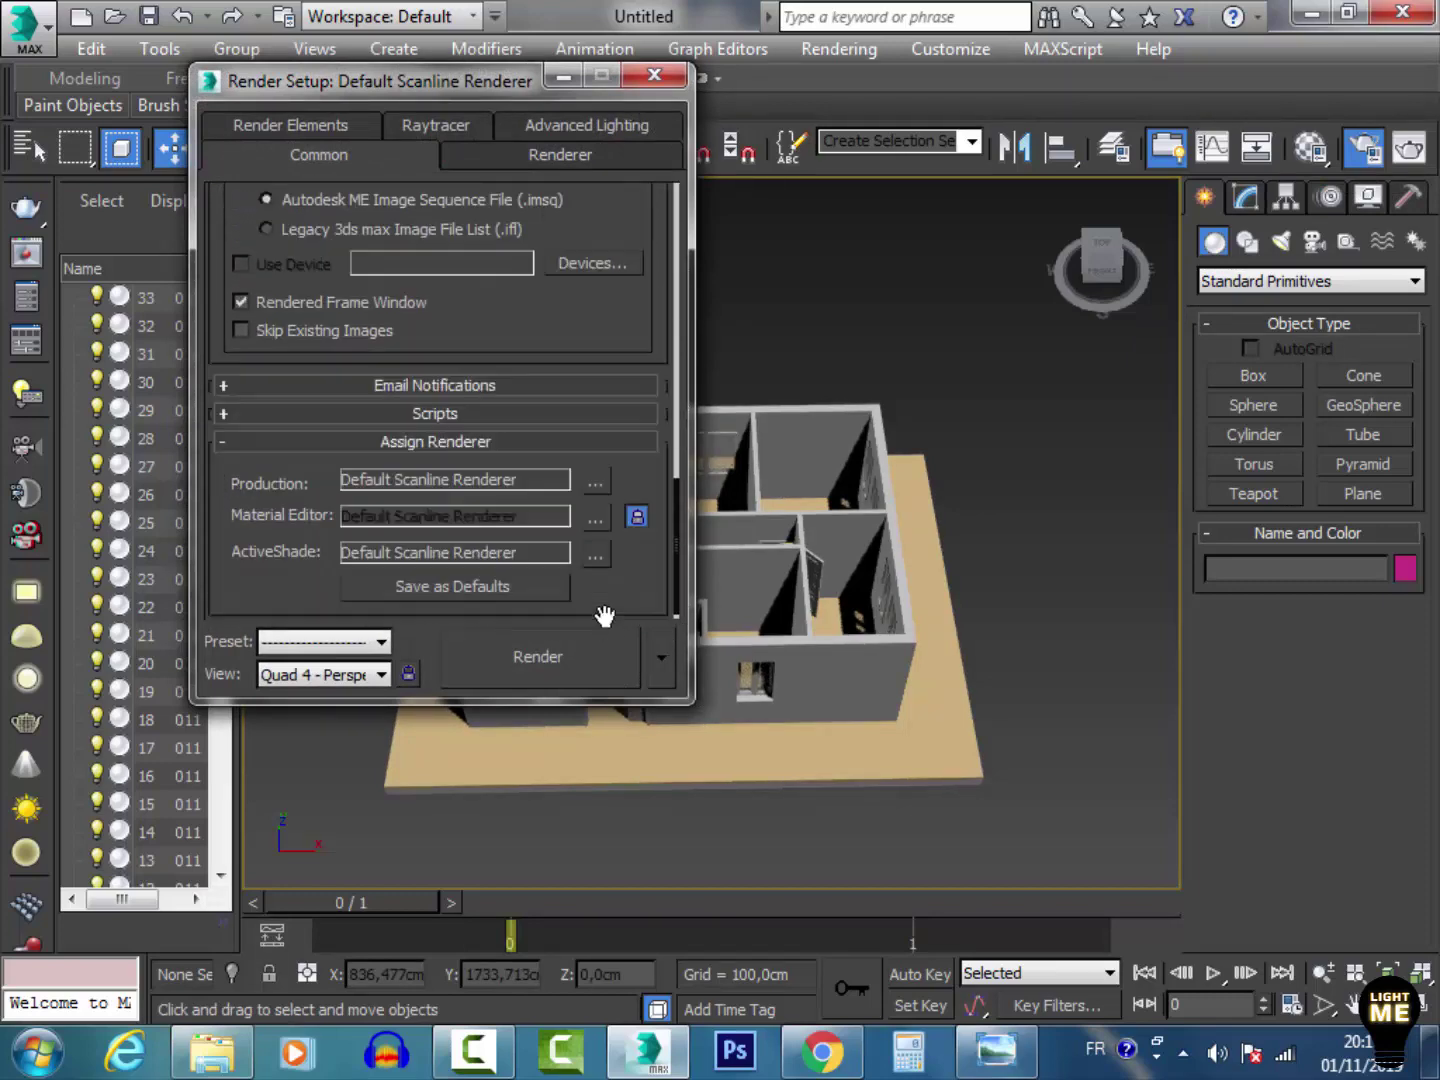
pyautogui.click(596, 481)
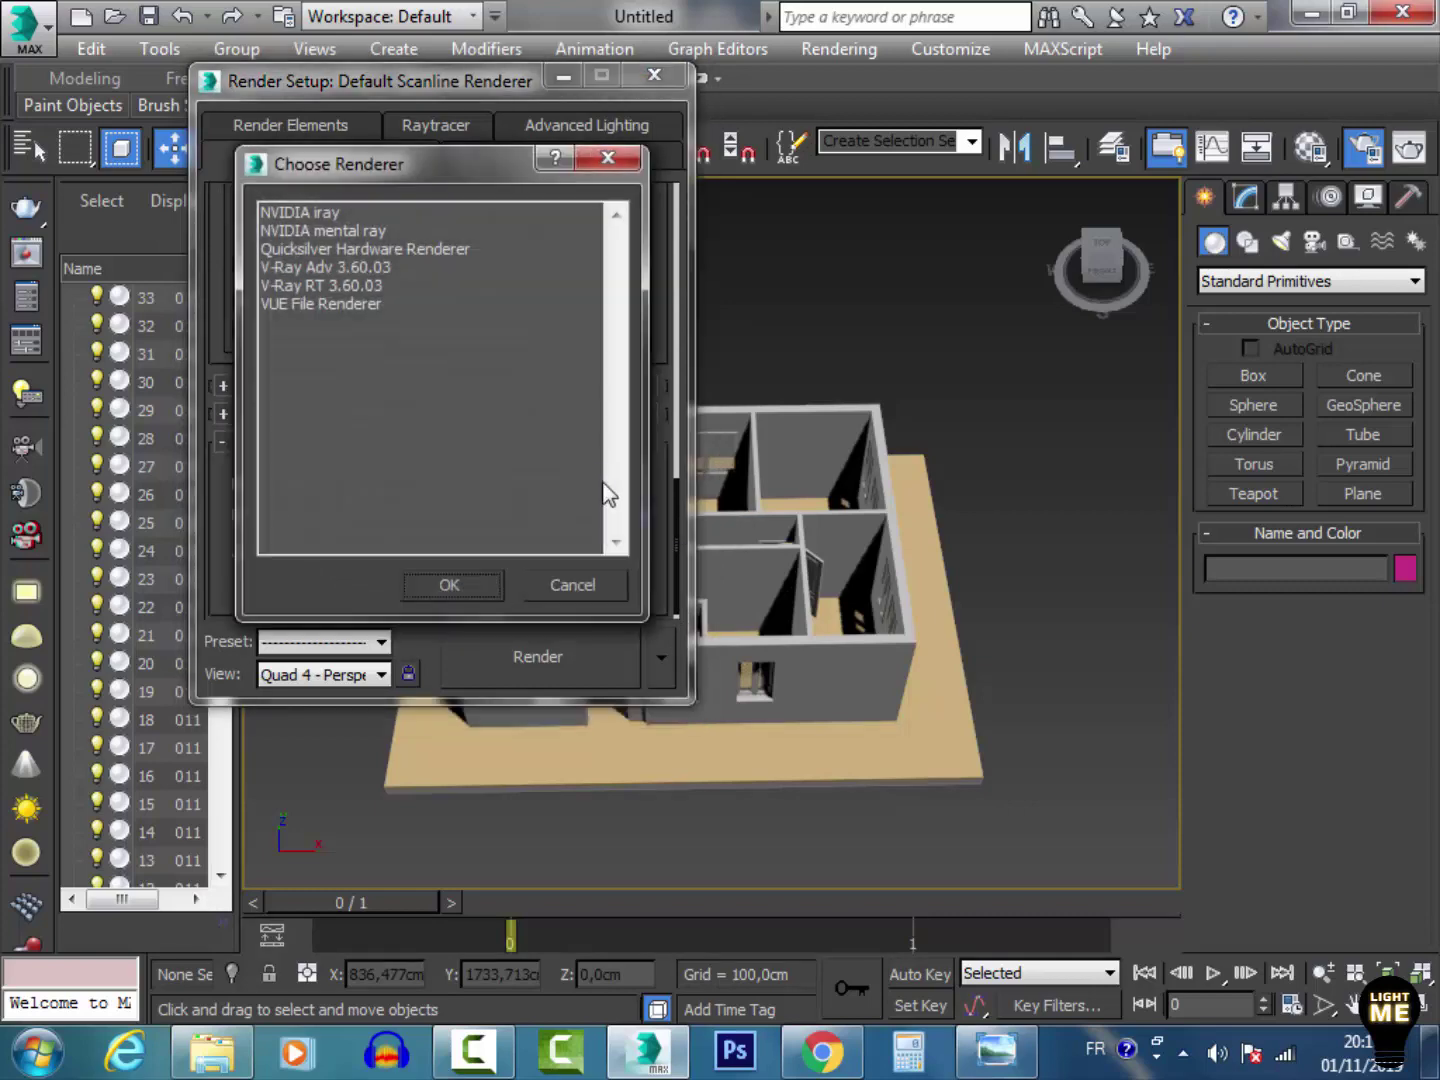
pyautogui.doubleClick(337, 268)
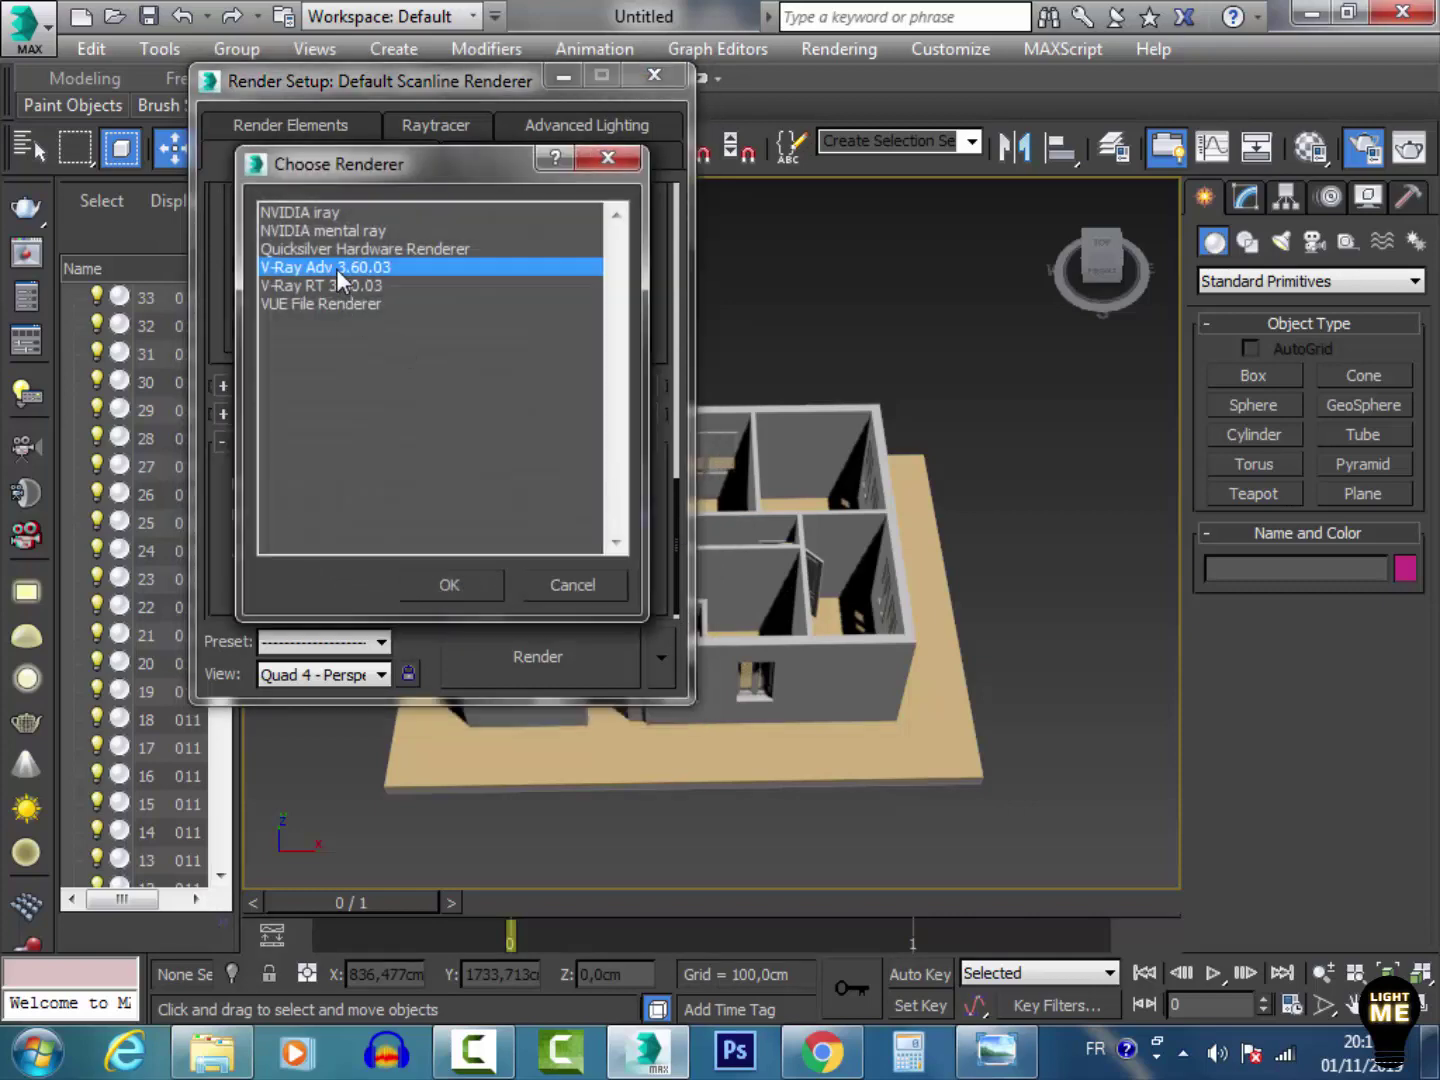
pyautogui.moveTo(491, 67); pyautogui.dragTo(491, 82)
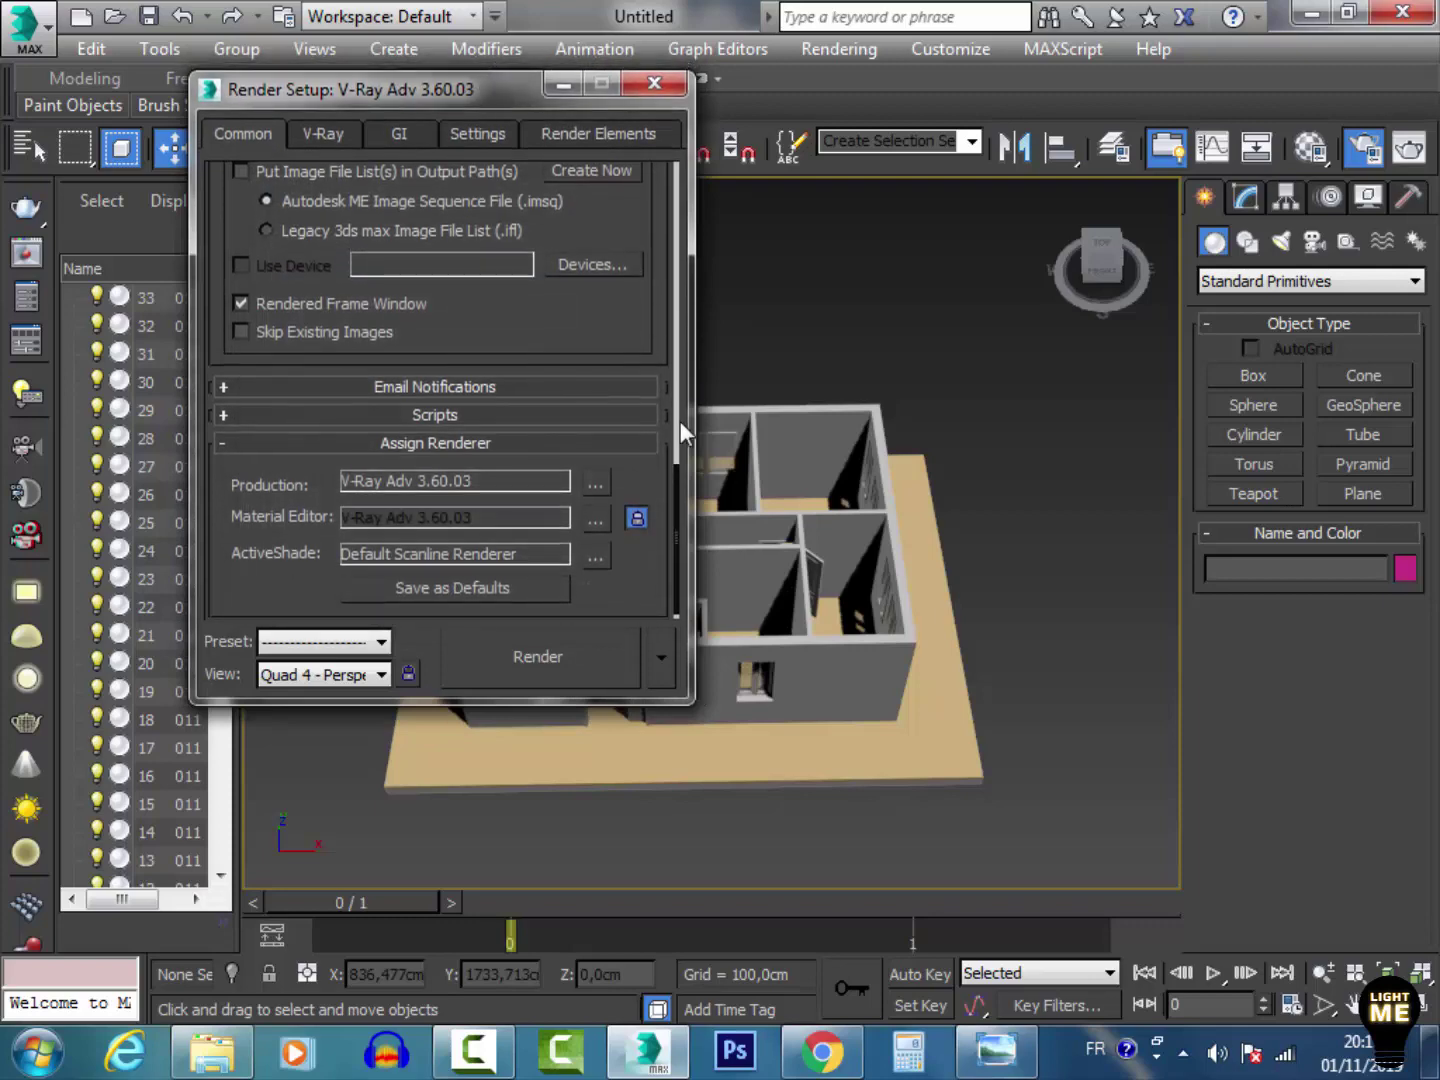
pyautogui.moveTo(671, 474); pyautogui.dragTo(664, 167)
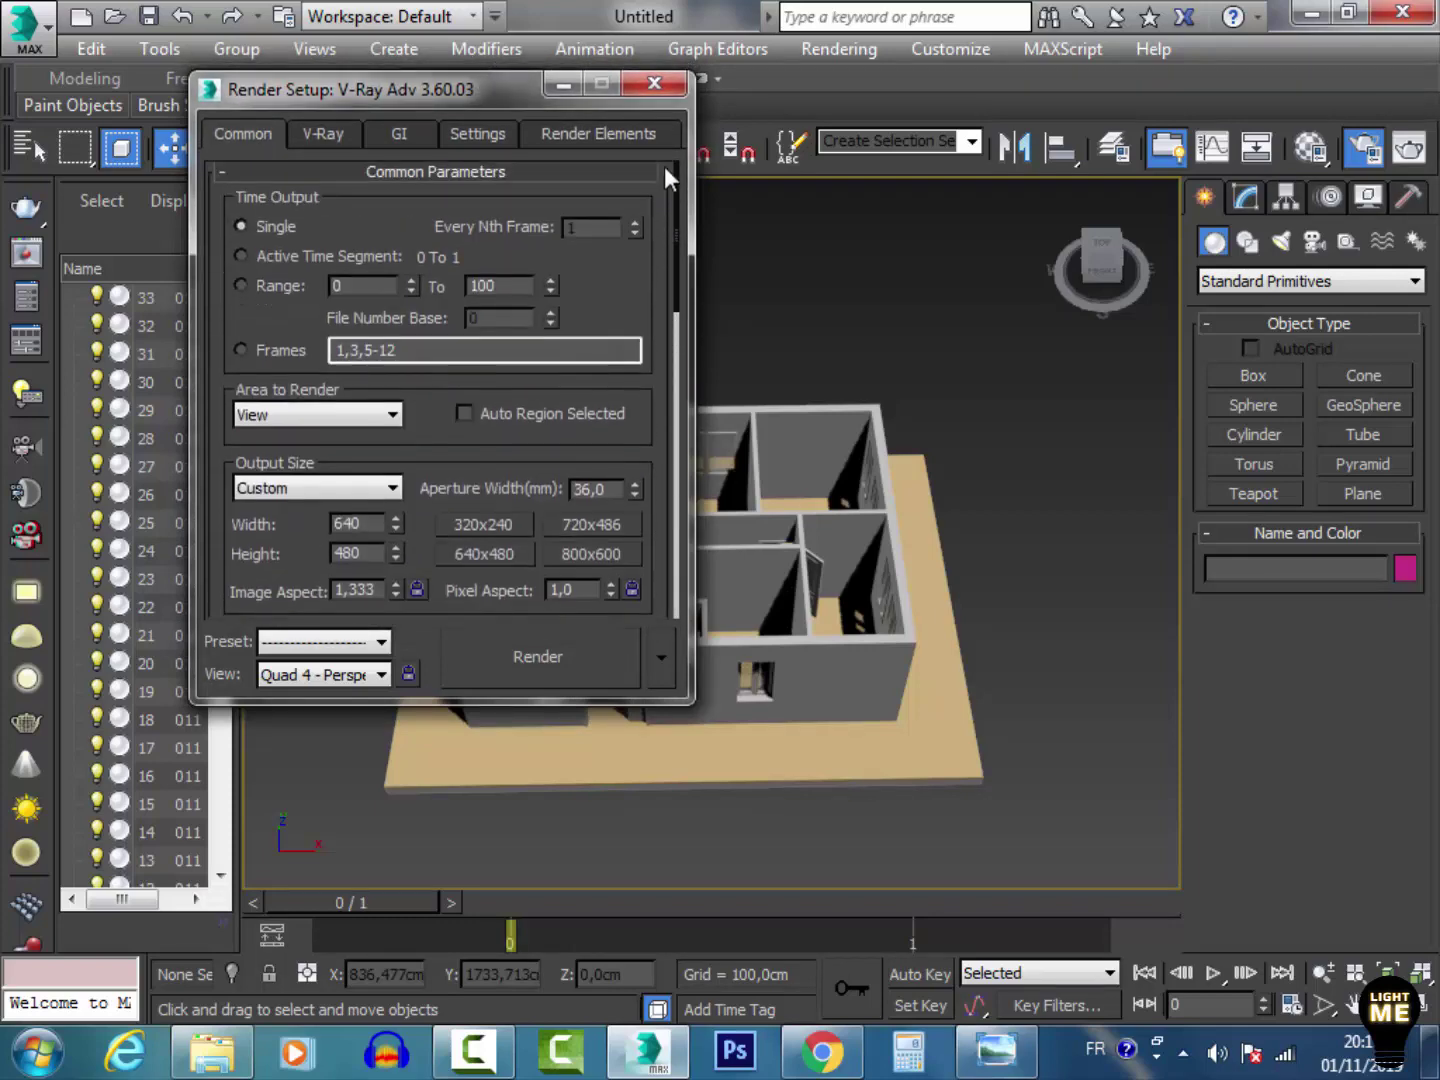
# Step: Change the V-Ray image sampler type to Bucket
pyautogui.moveTo(320, 94); pyautogui.dragTo(560, 90)
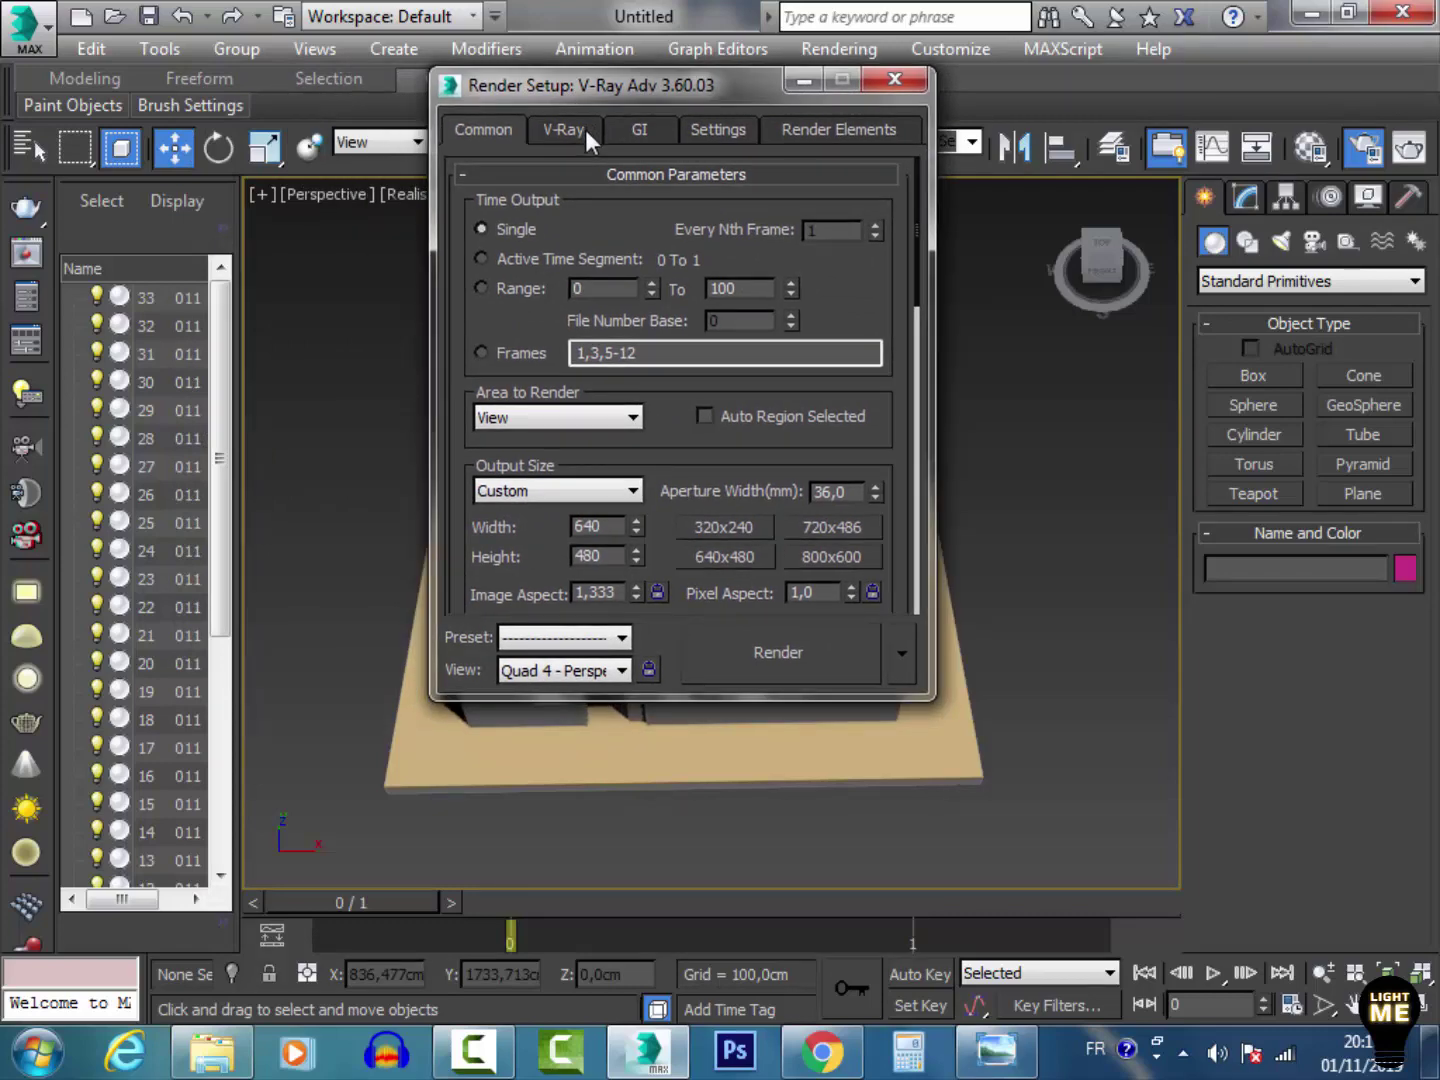
pyautogui.click(583, 129)
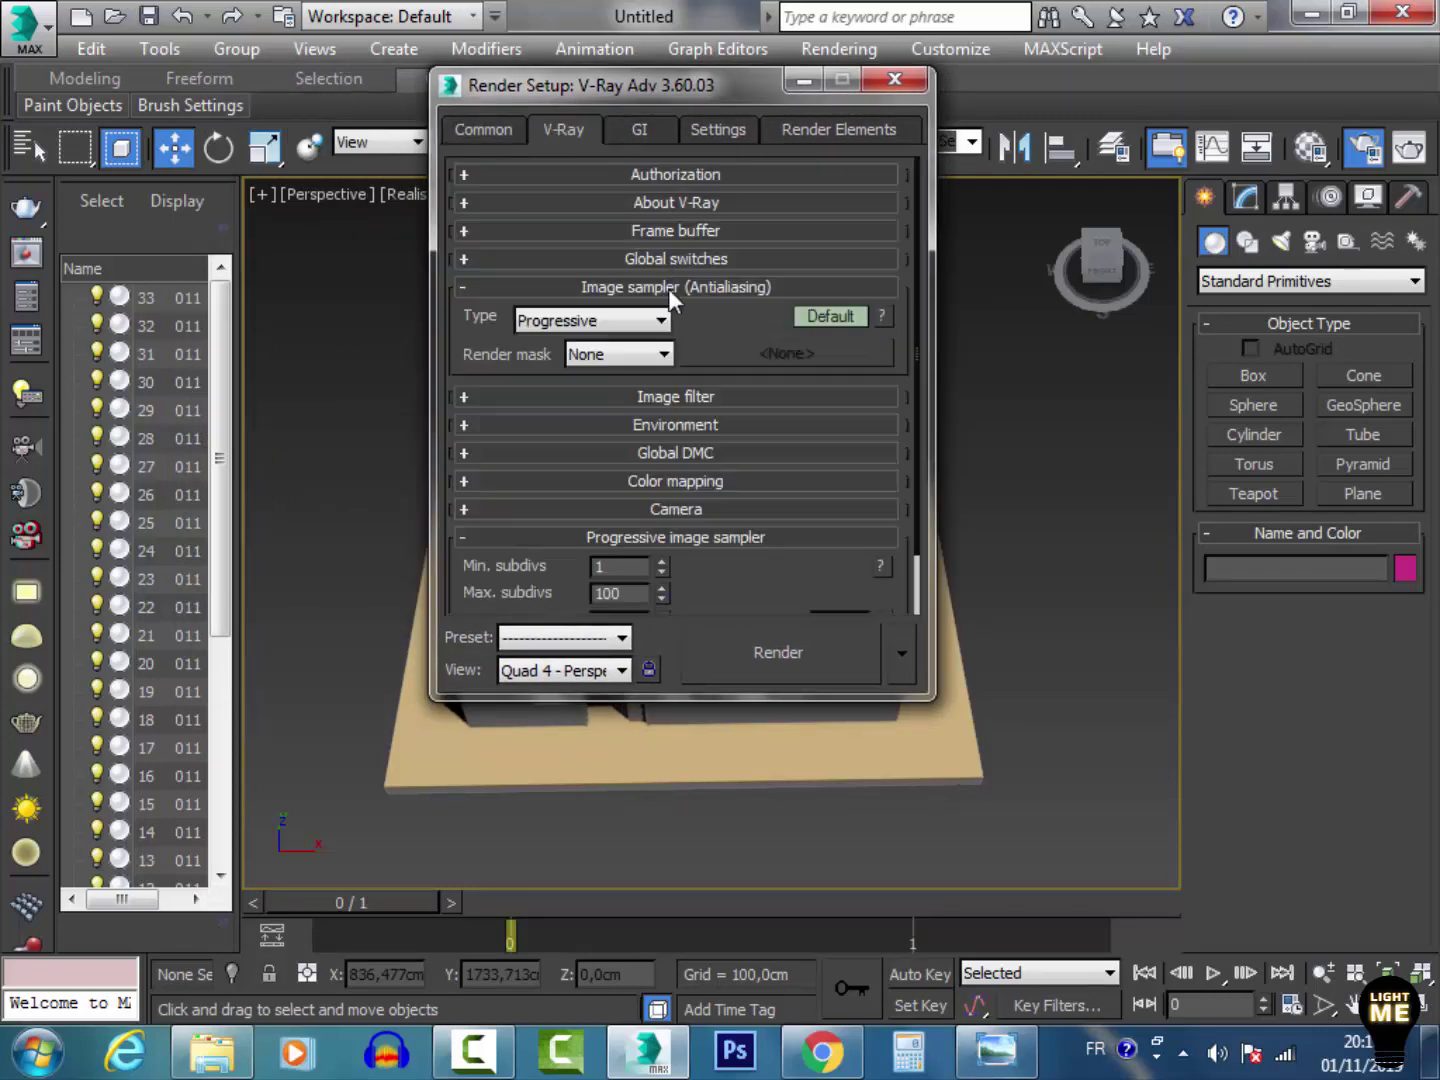
pyautogui.click(630, 322)
pyautogui.click(630, 322)
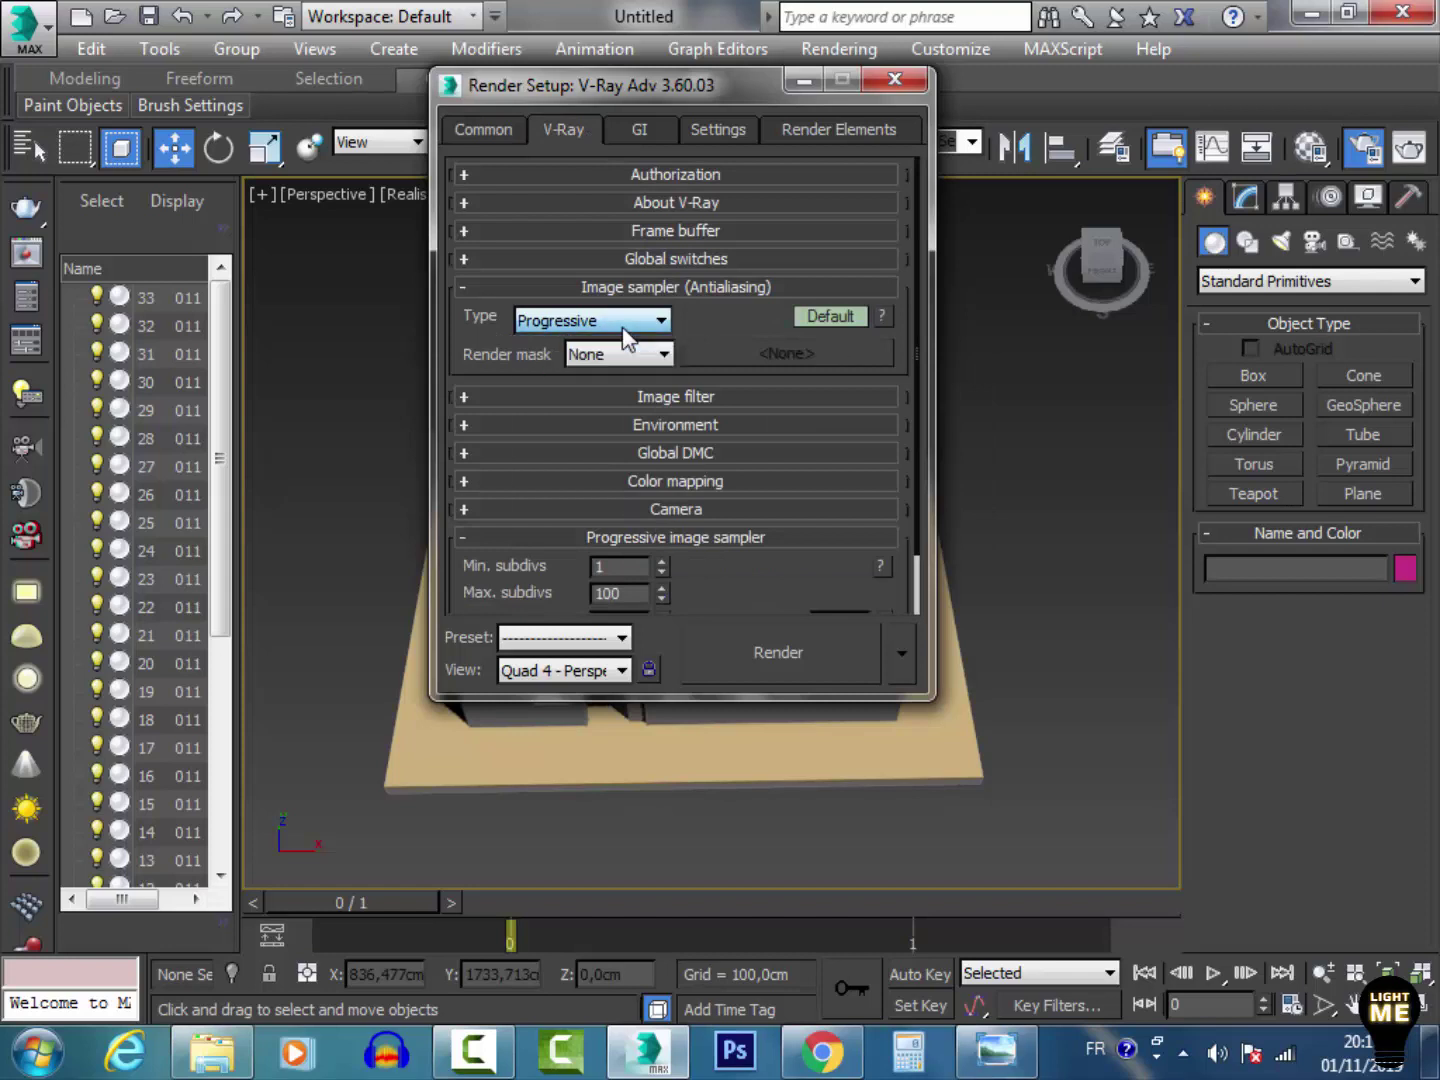
pyautogui.click(669, 392)
pyautogui.click(690, 396)
pyautogui.scroll(-2, 919, 472)
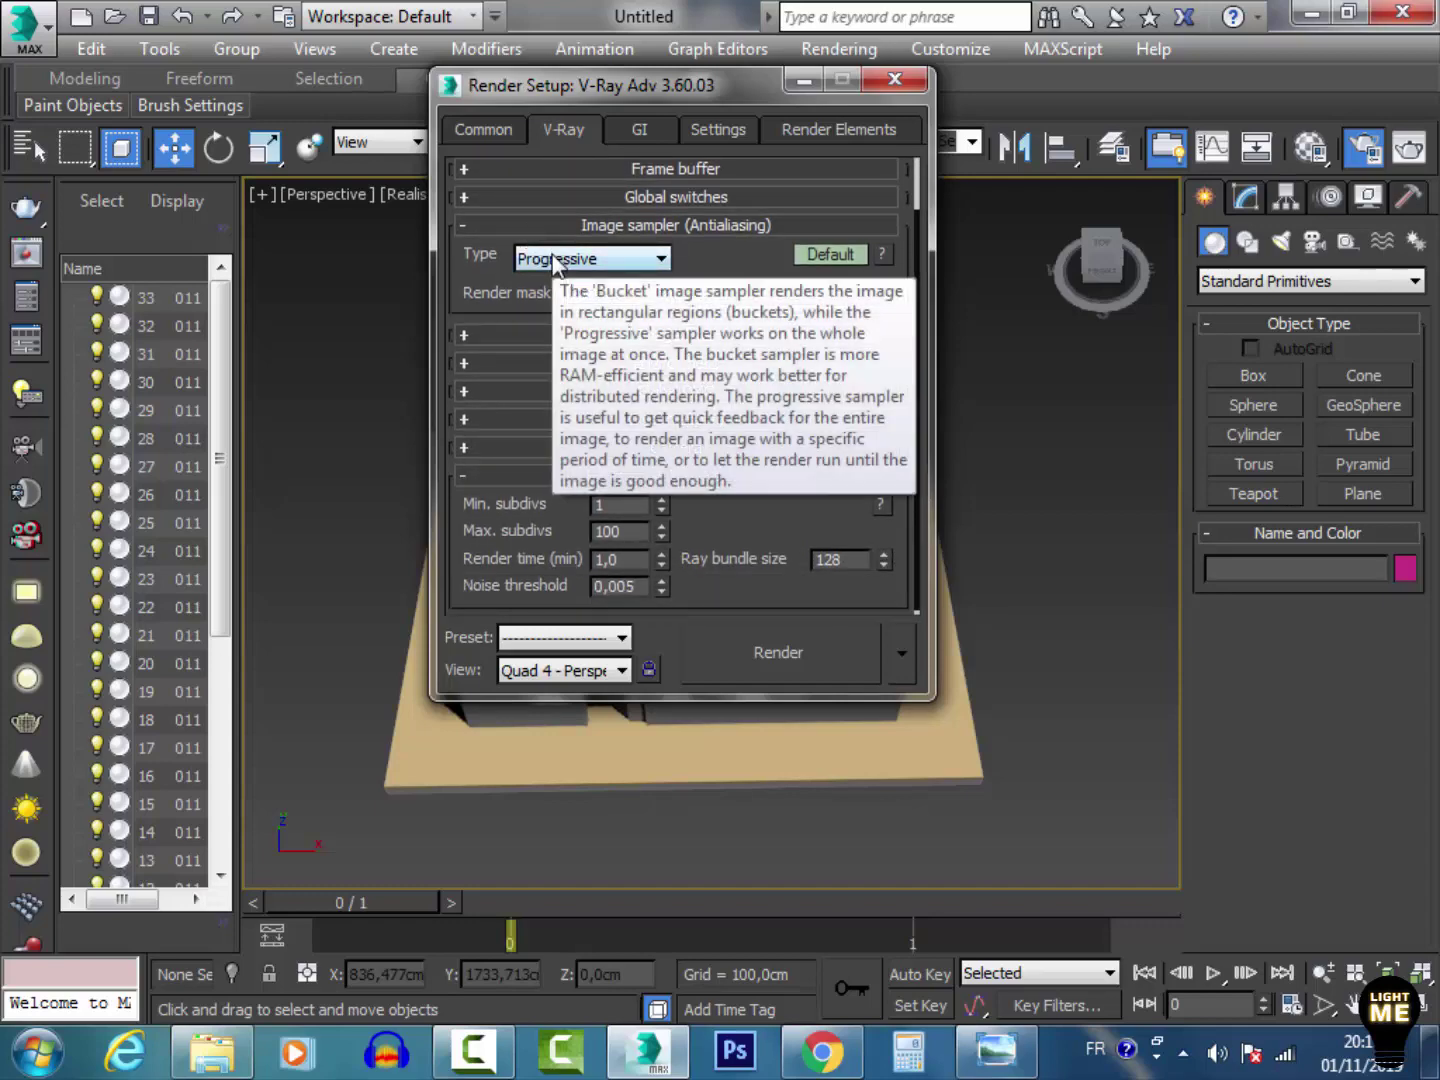
pyautogui.click(555, 262)
pyautogui.click(562, 281)
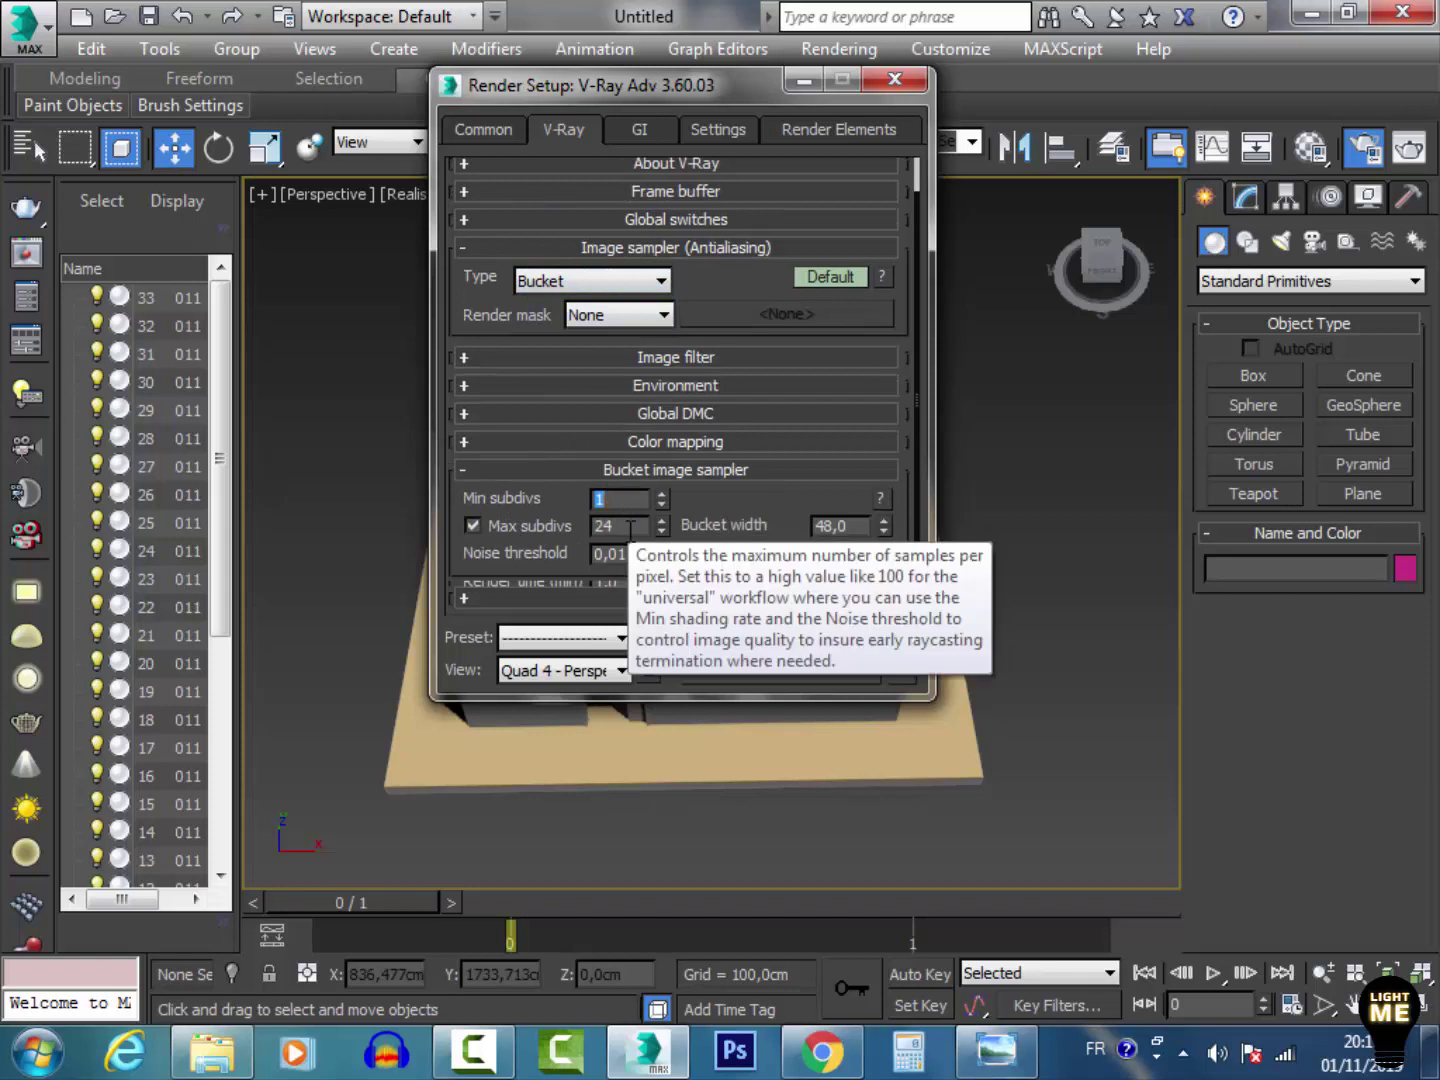
# Step: Set the bucket image sampler's max subdivs to 4
pyautogui.press('Tab')
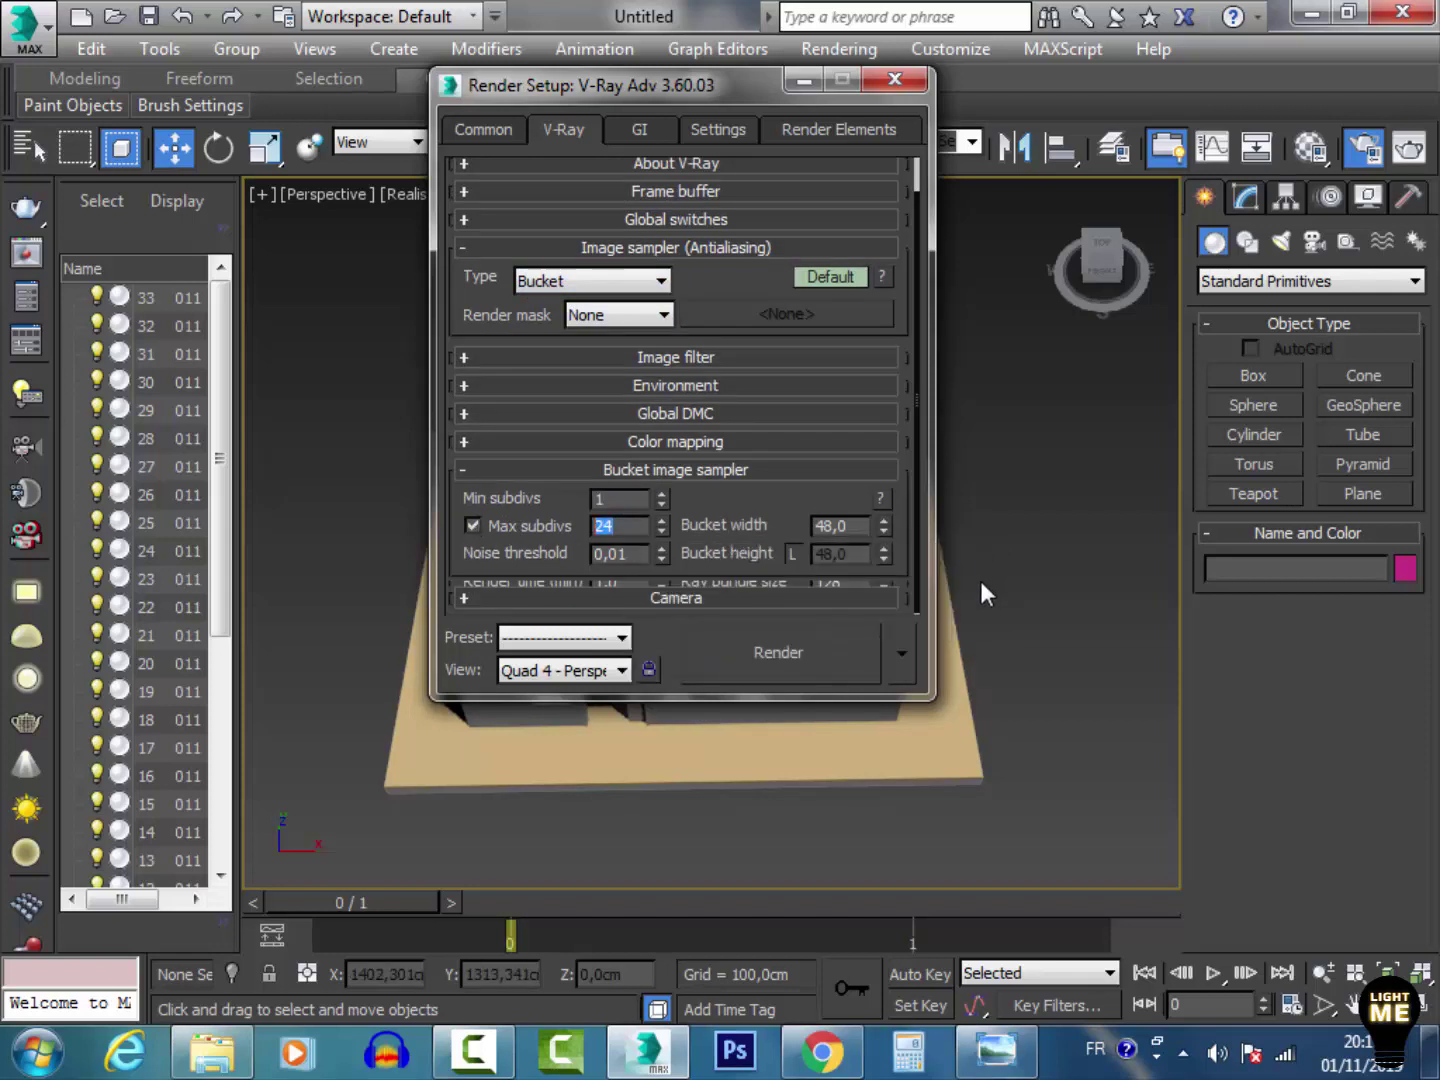
pyautogui.write('4')
pyautogui.click(606, 552)
pyautogui.scroll(1, 724, 497)
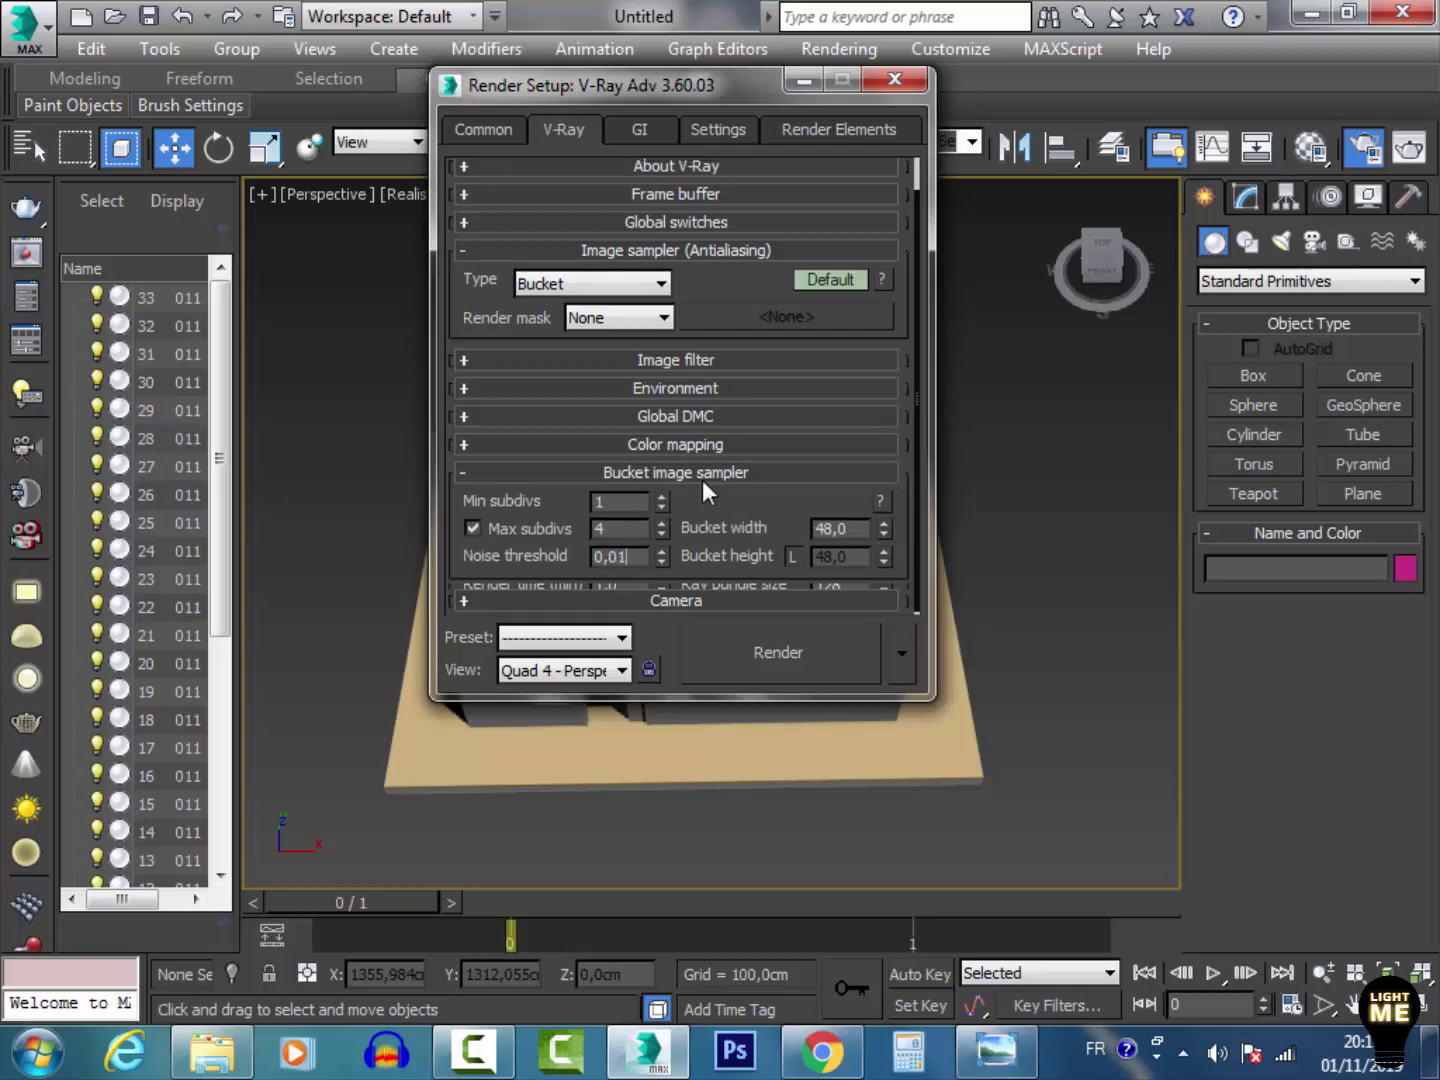
# Step: Set the primary global illumination engine to Irradiance map in the V-Ray render setup
pyautogui.click(702, 480)
pyautogui.click(681, 484)
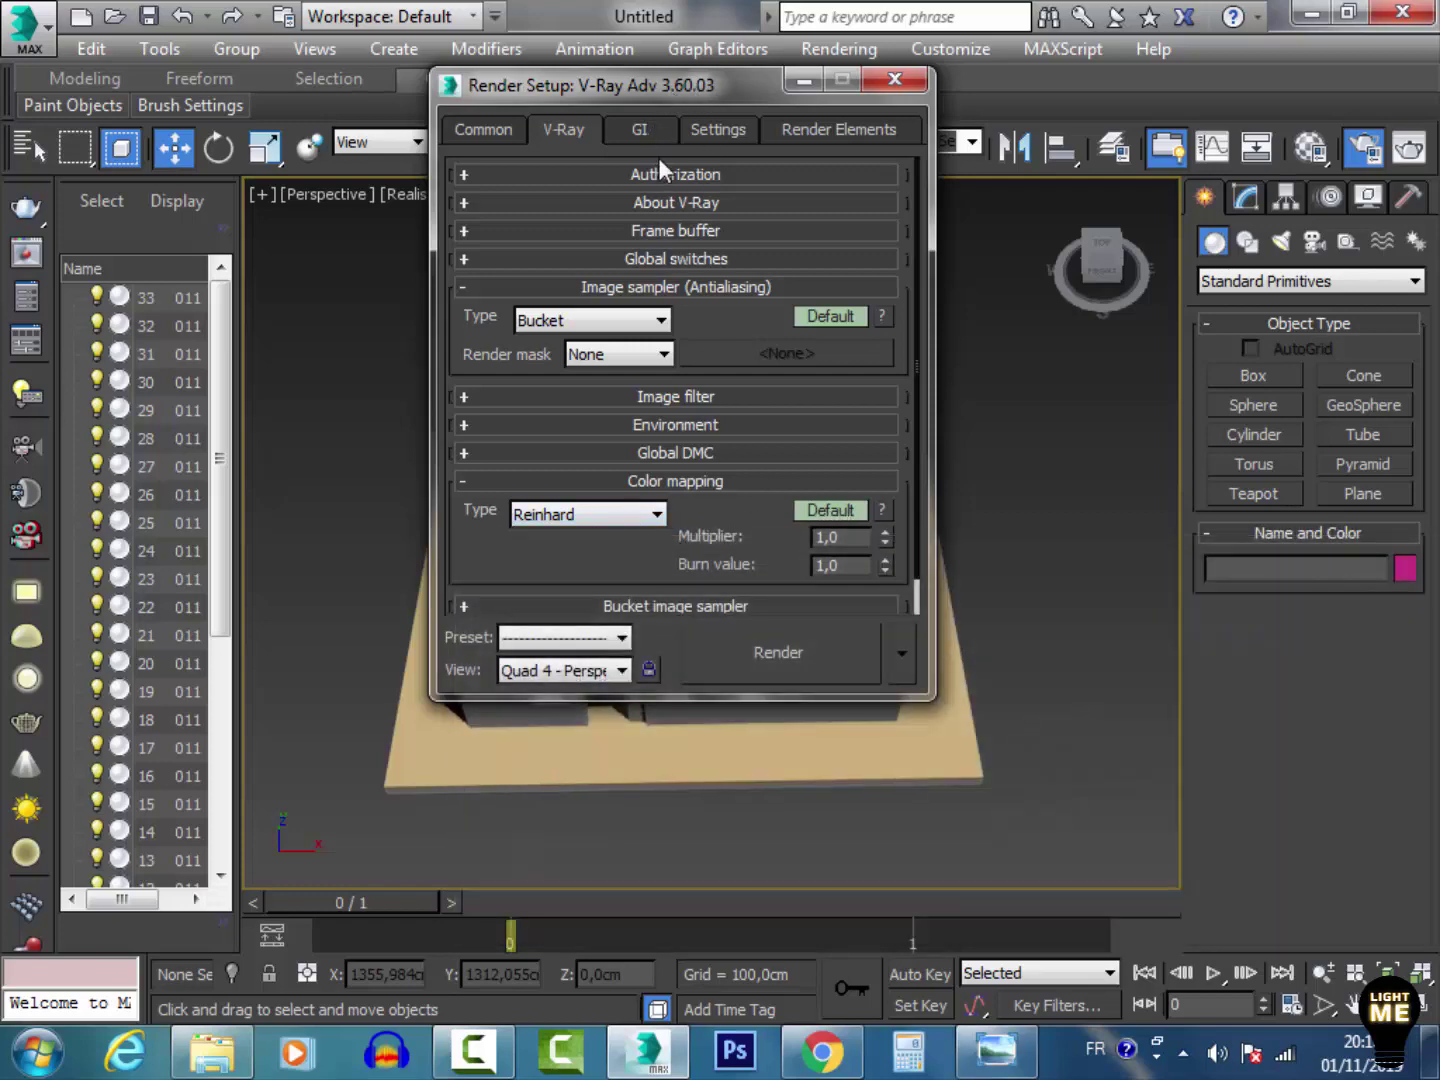
pyautogui.click(644, 132)
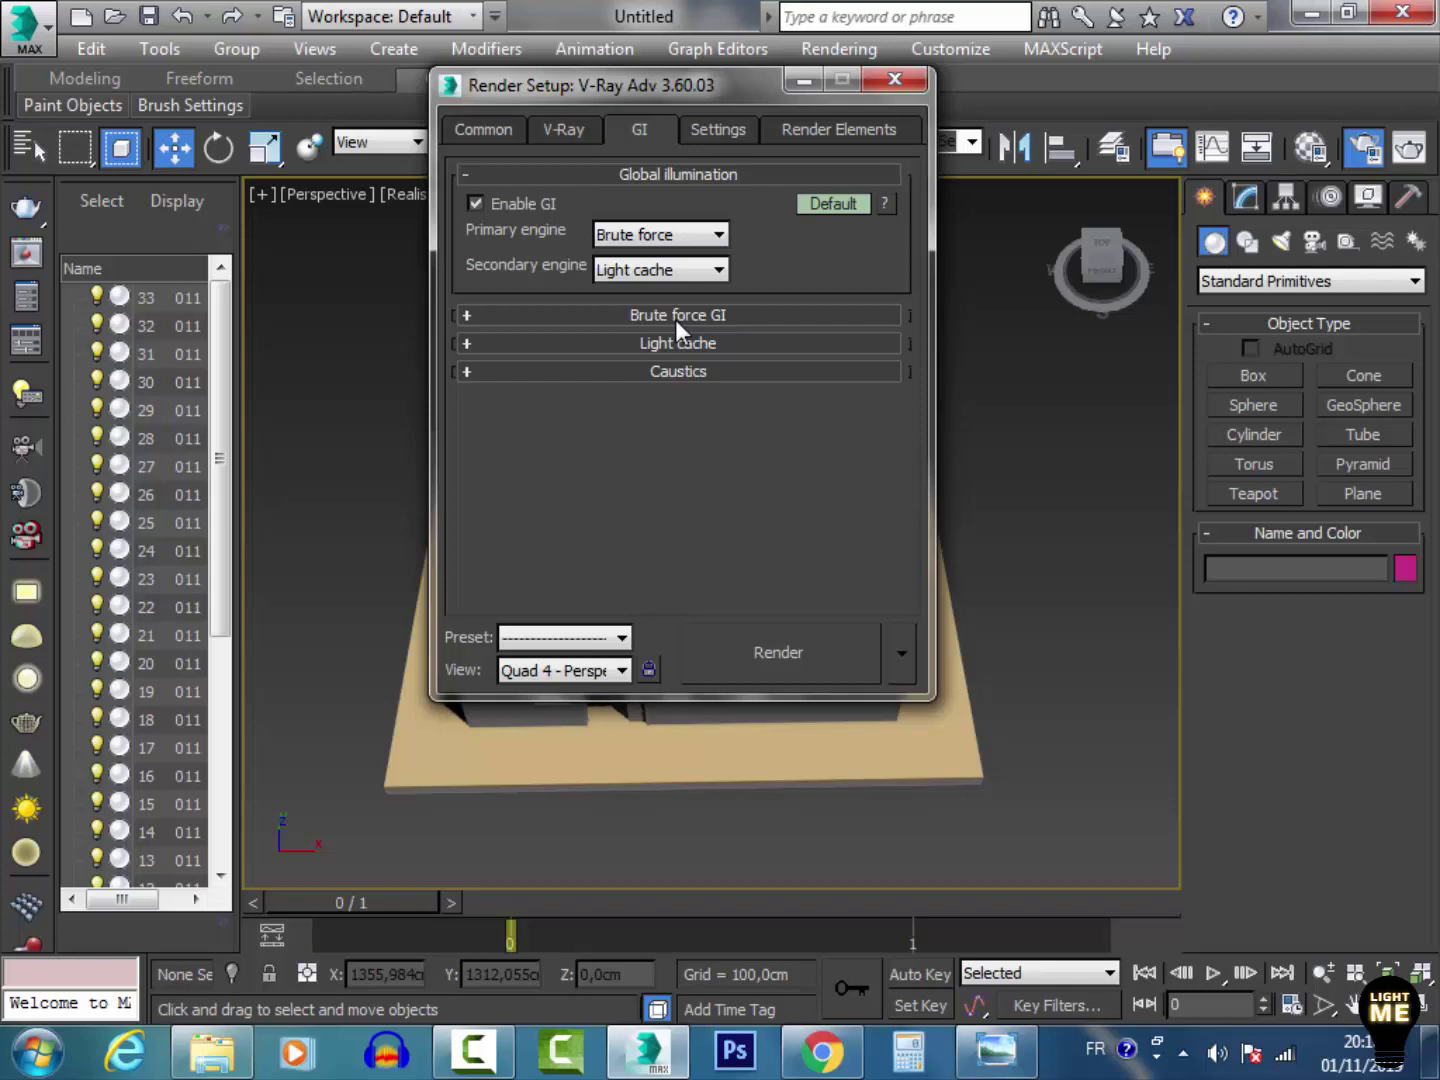
pyautogui.click(646, 235)
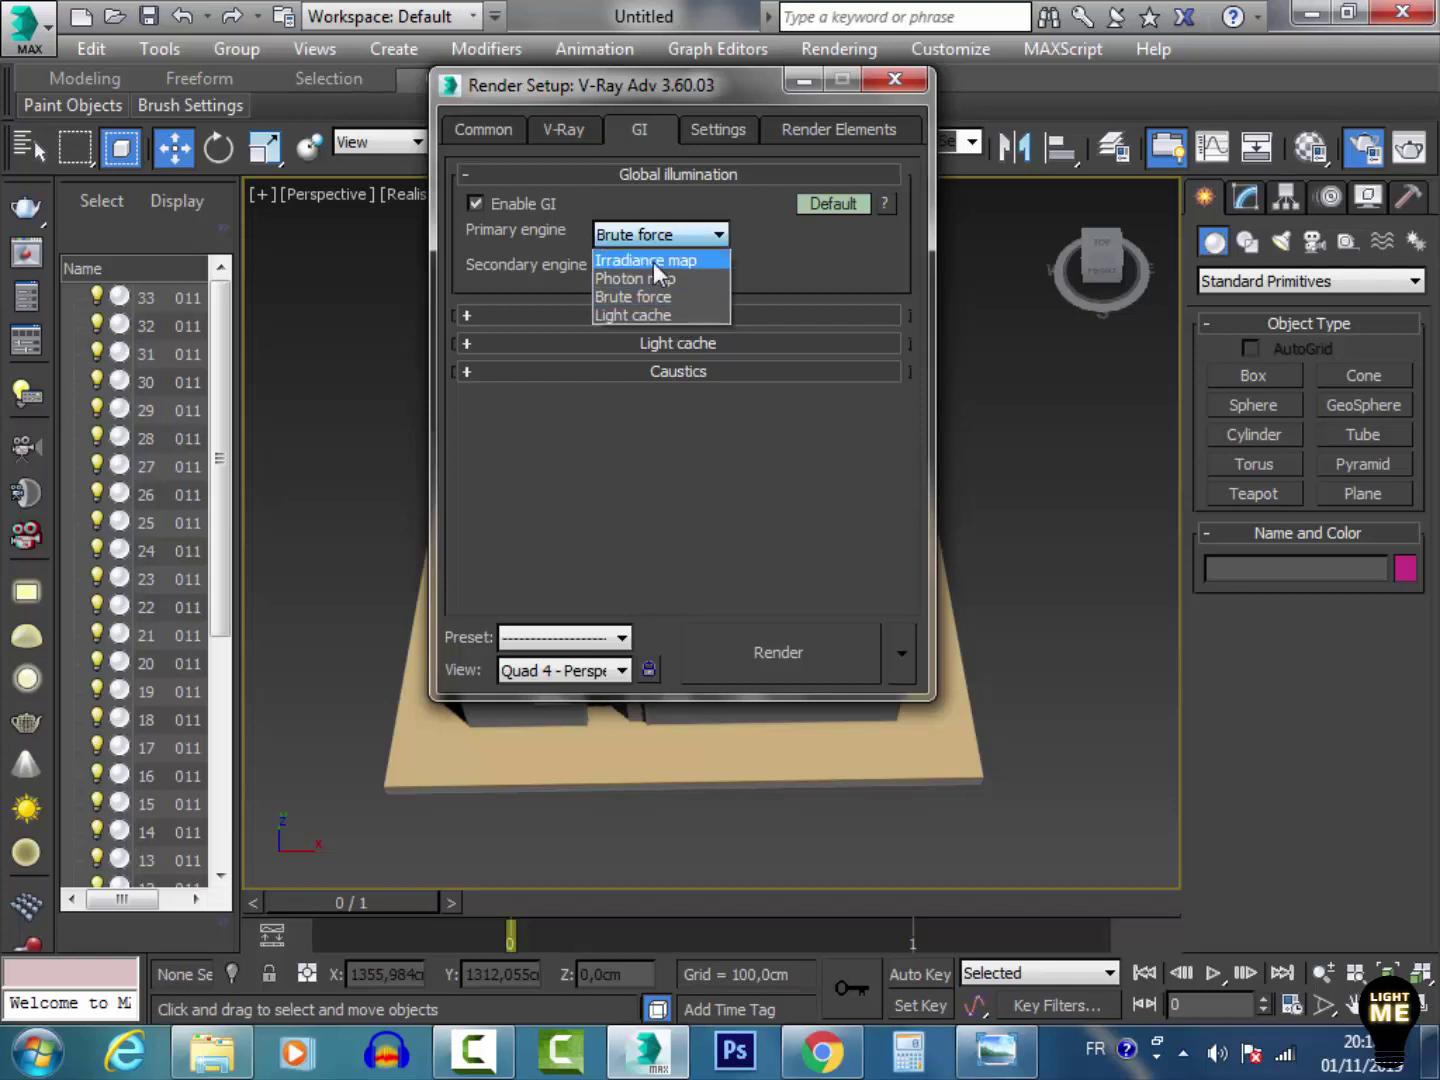
pyautogui.click(652, 262)
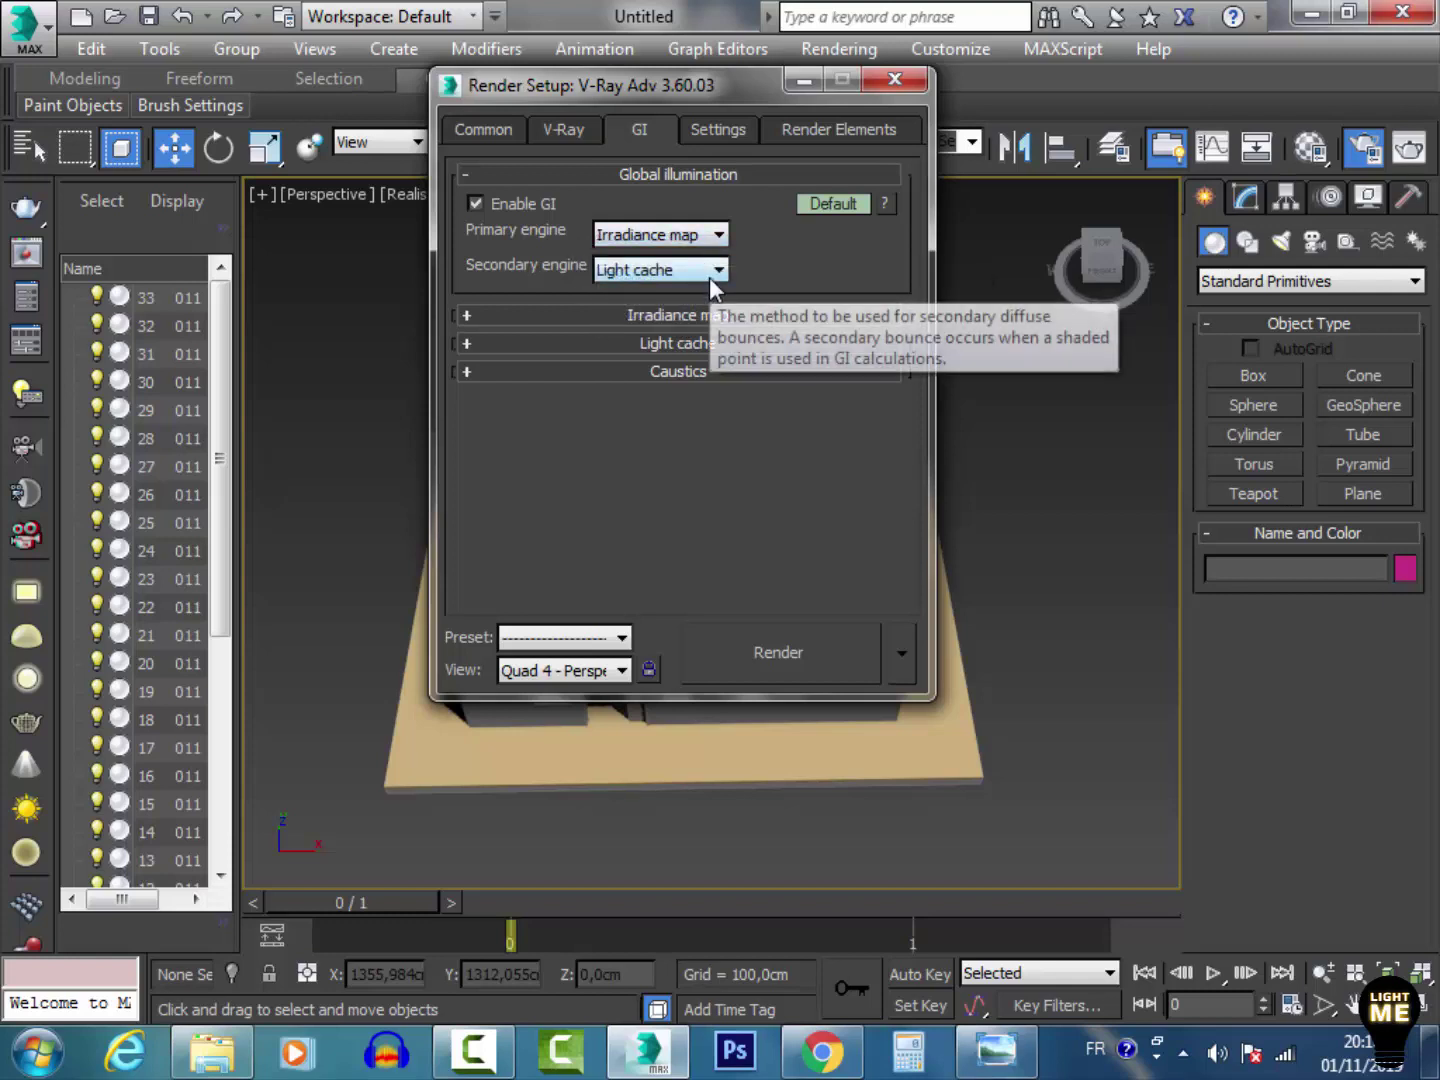
# Step: Set the irradiance map's current preset to Very low
pyautogui.click(660, 312)
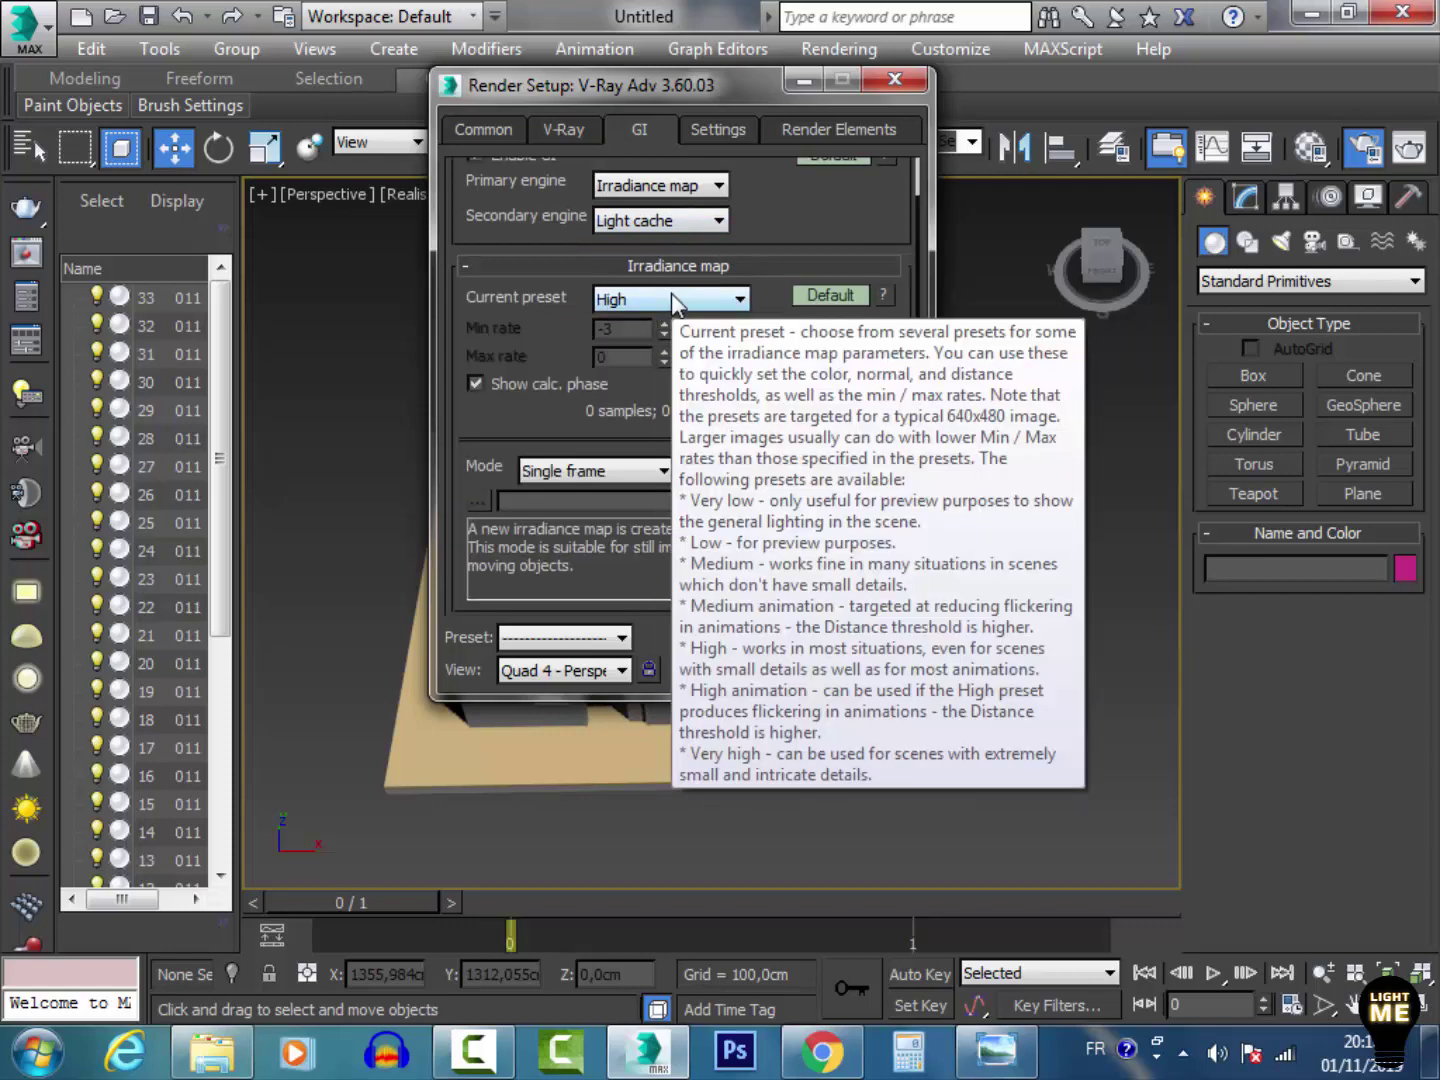
pyautogui.click(677, 301)
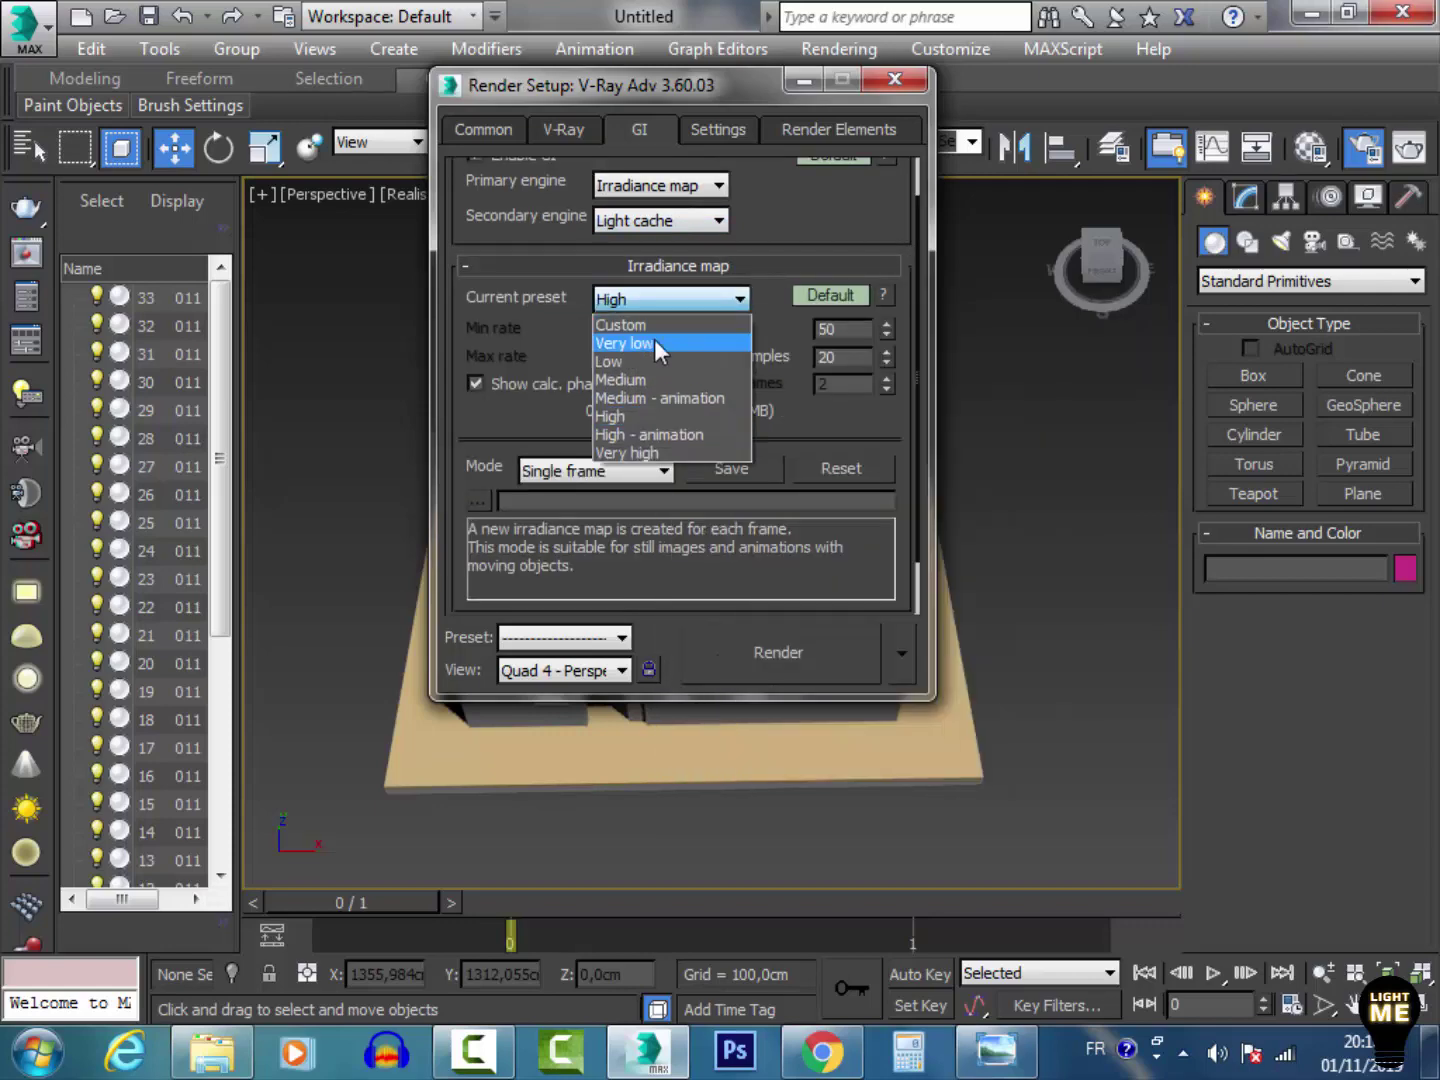
pyautogui.click(653, 339)
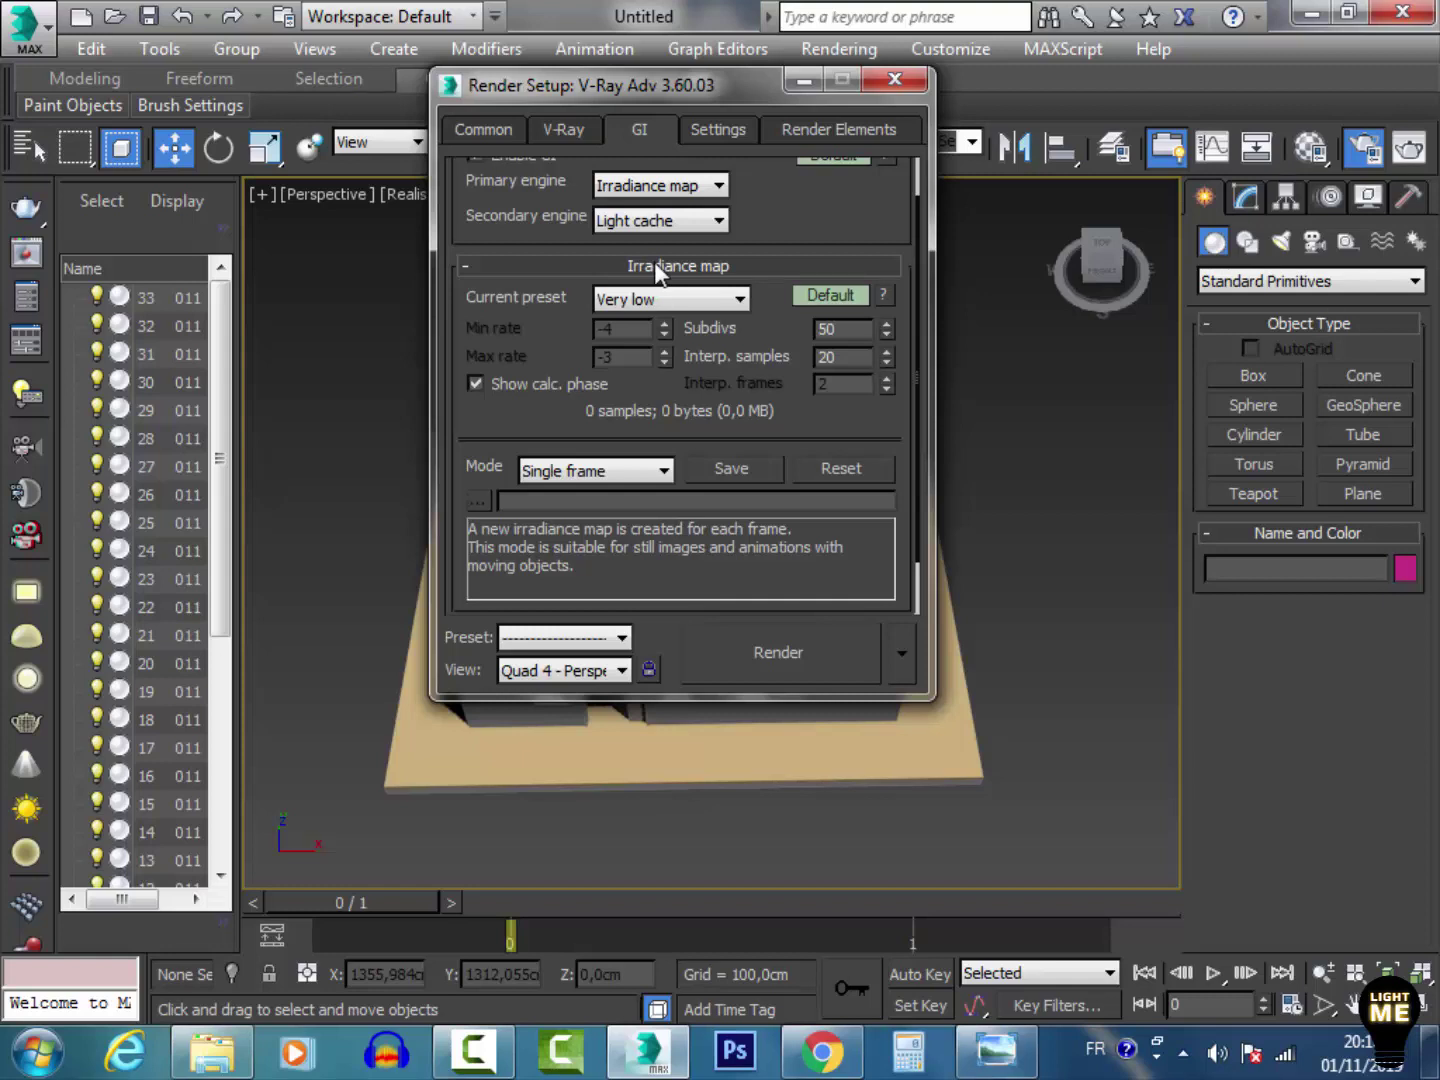
pyautogui.click(657, 266)
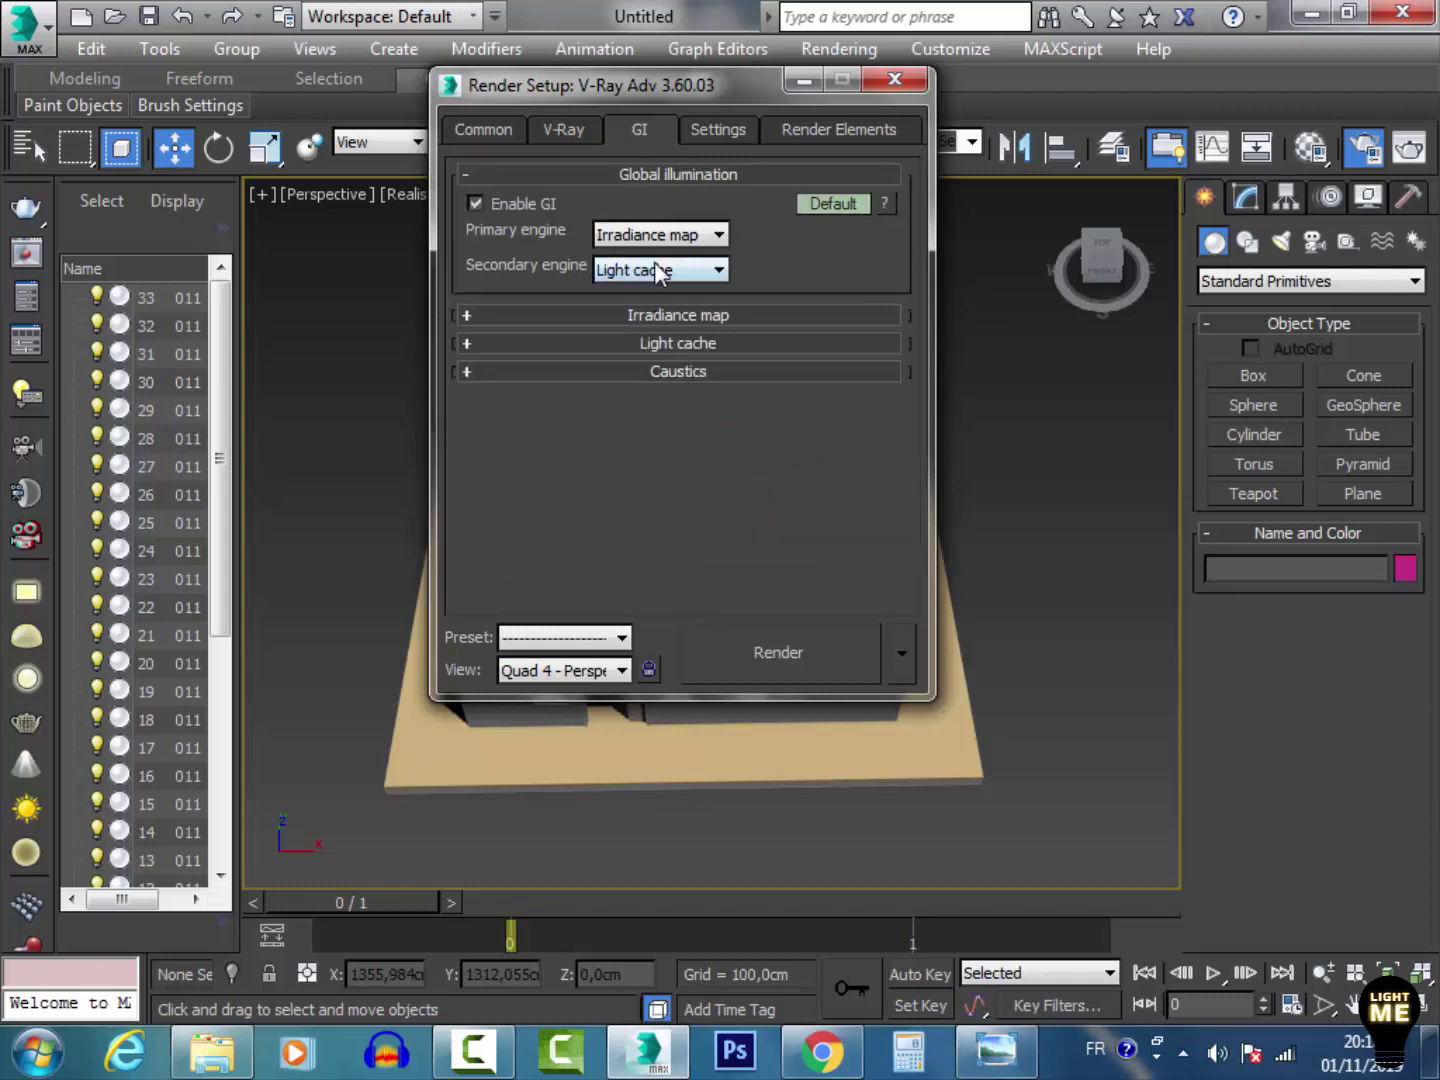
# Step: Set the light cache subdivs to 500 and close the render setup
pyautogui.click(691, 342)
pyautogui.doubleClick(614, 373)
pyautogui.write('500')
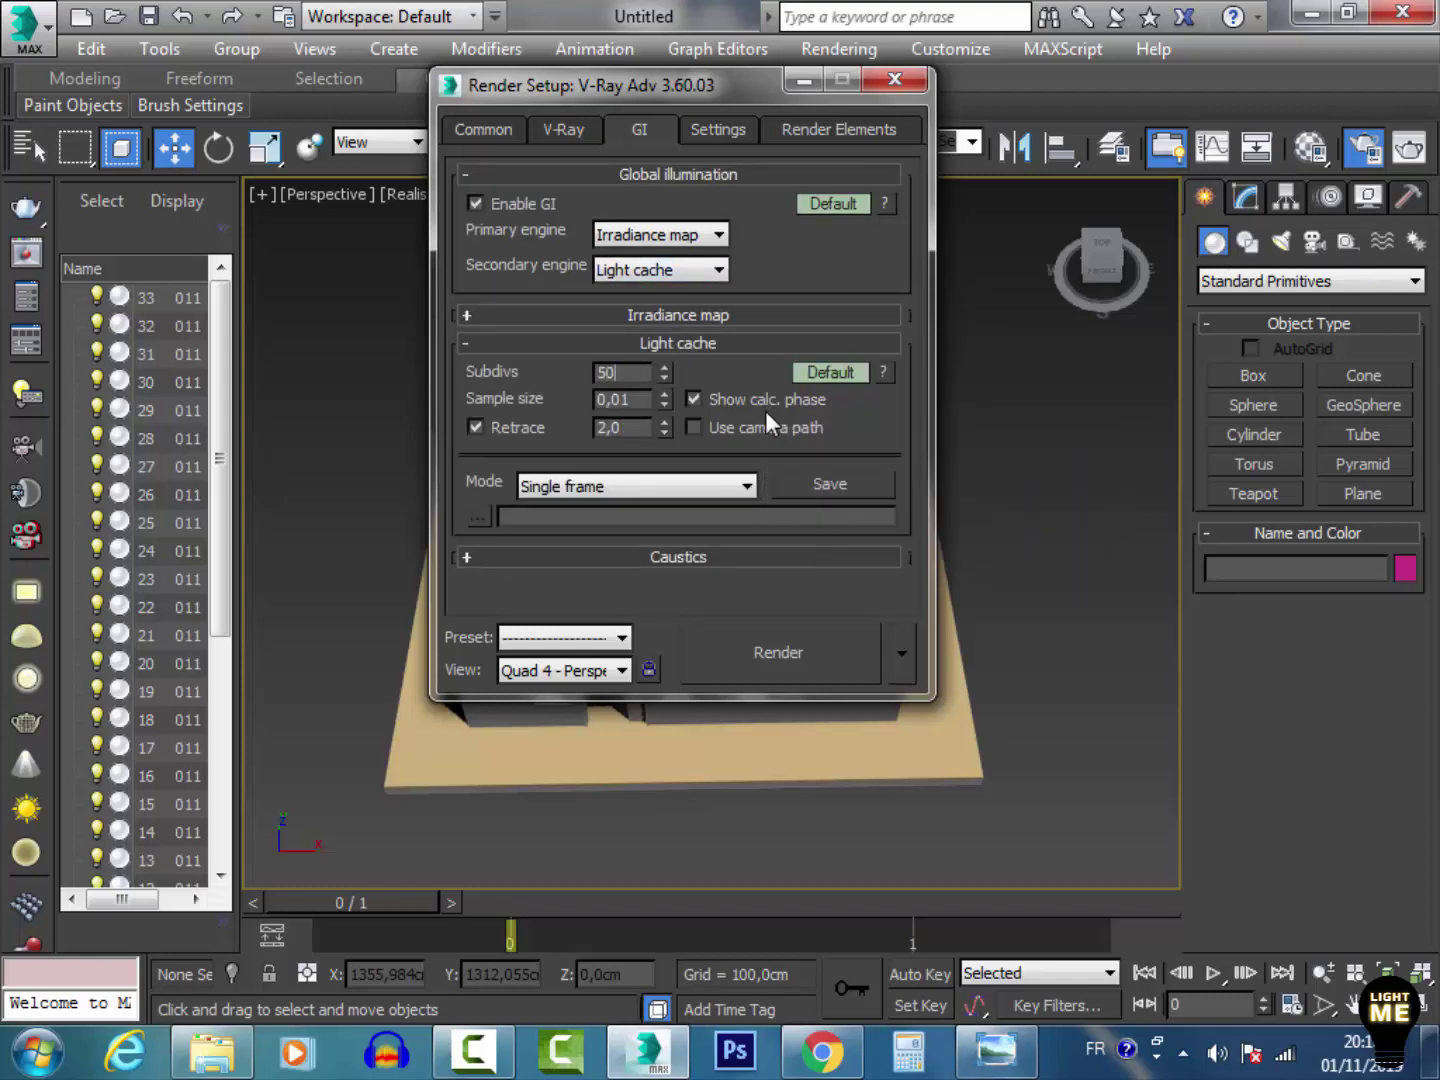
pyautogui.click(658, 340)
pyautogui.click(720, 142)
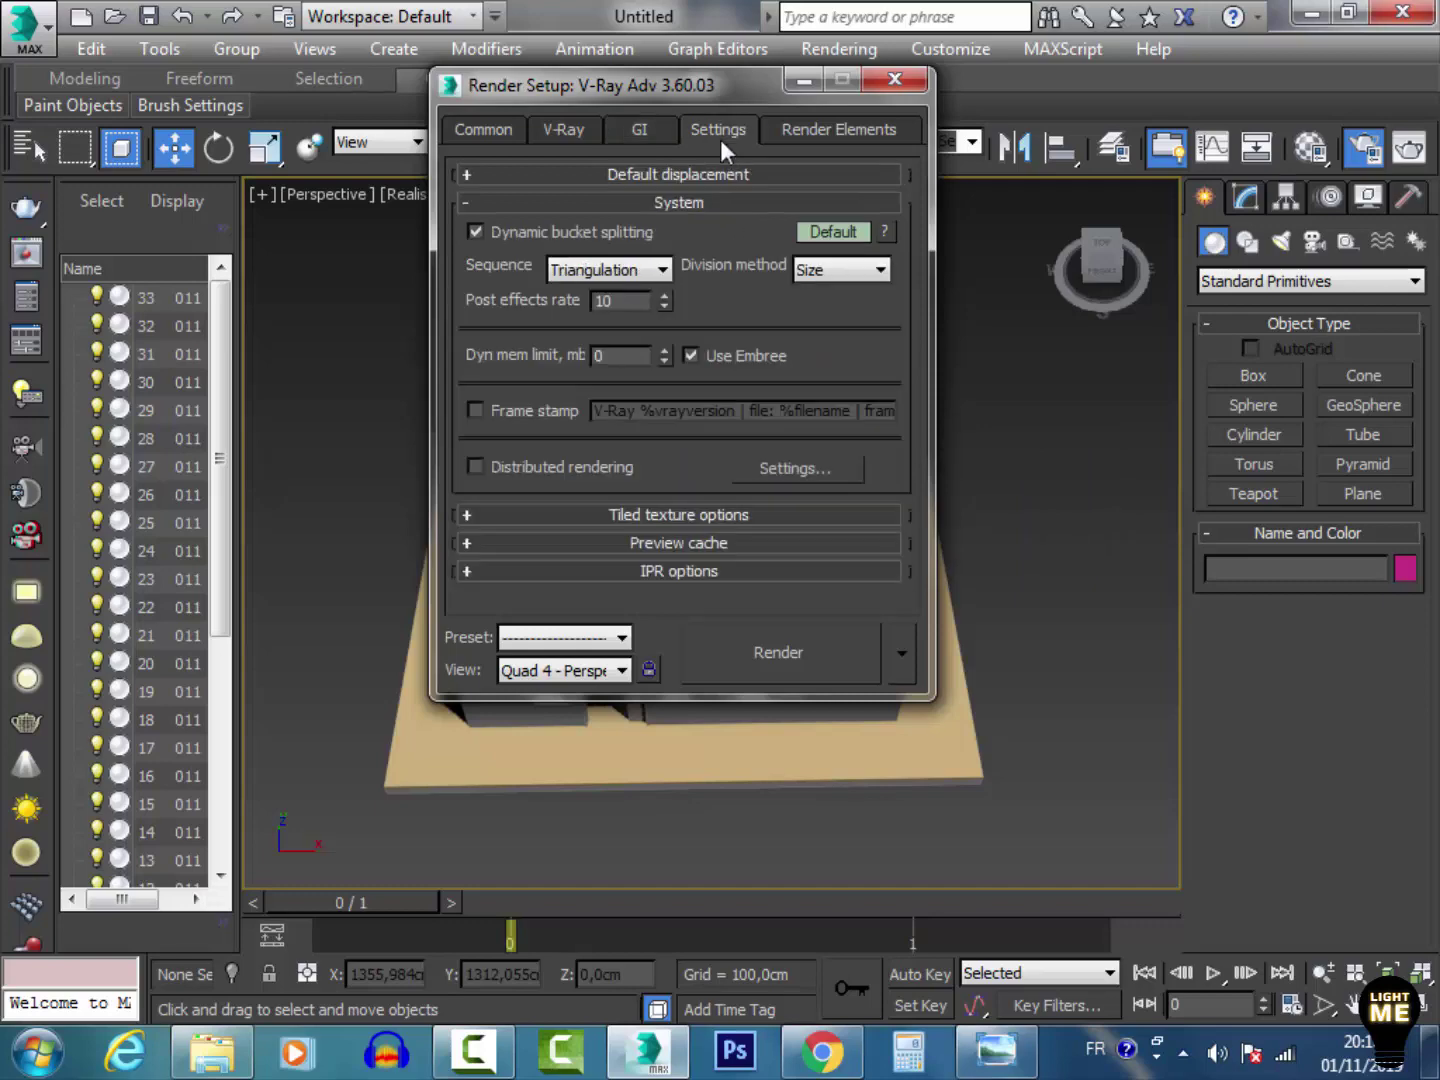
pyautogui.click(907, 84)
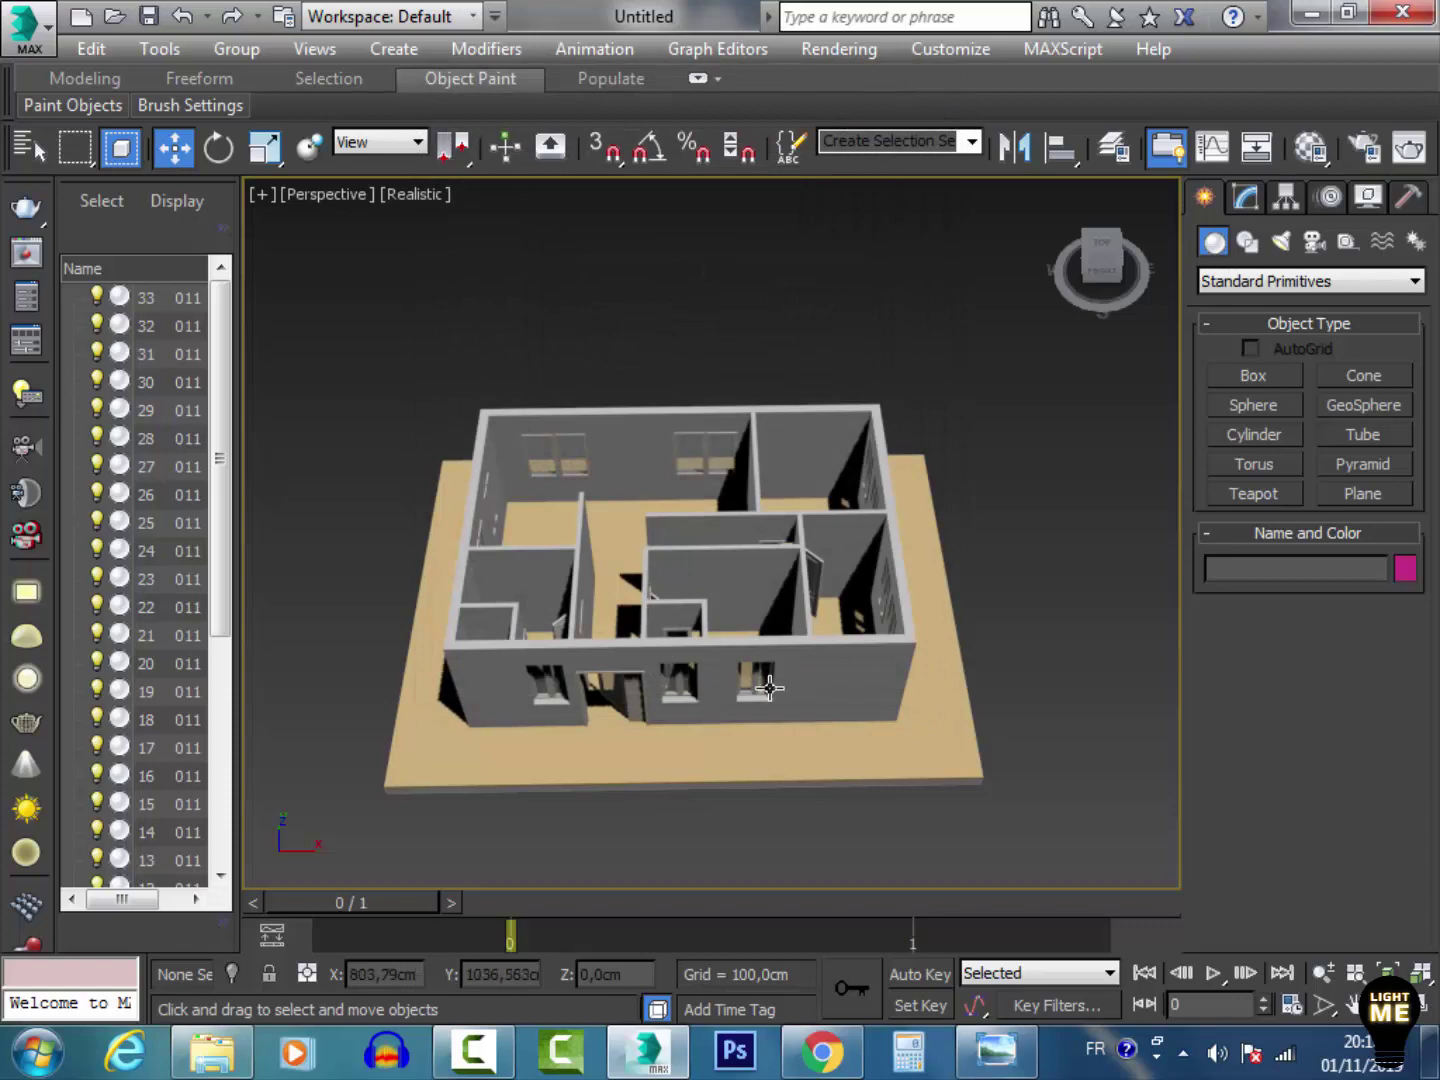
# Step: Change the viewport display style from Realistic to Shaded
pyautogui.click(1356, 1004)
pyautogui.moveTo(733, 540)
pyautogui.mouseDown()
pyautogui.moveTo(632, 553)
pyautogui.moveTo(432, 513)
pyautogui.moveTo(760, 546)
pyautogui.mouseUp()
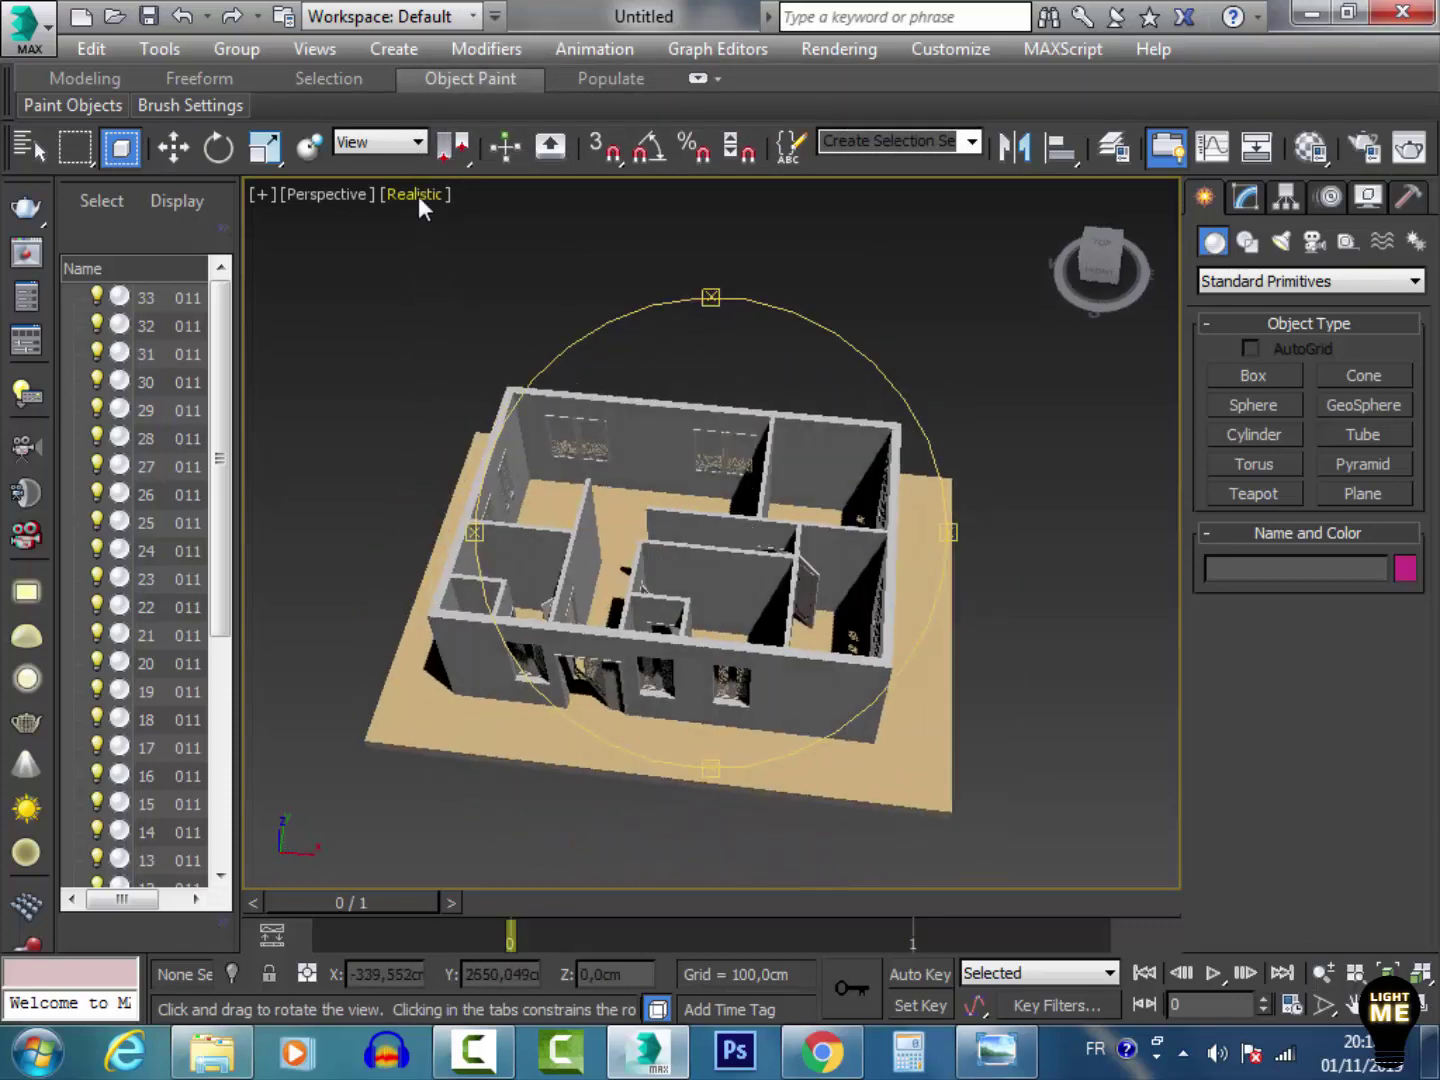
pyautogui.click(419, 196)
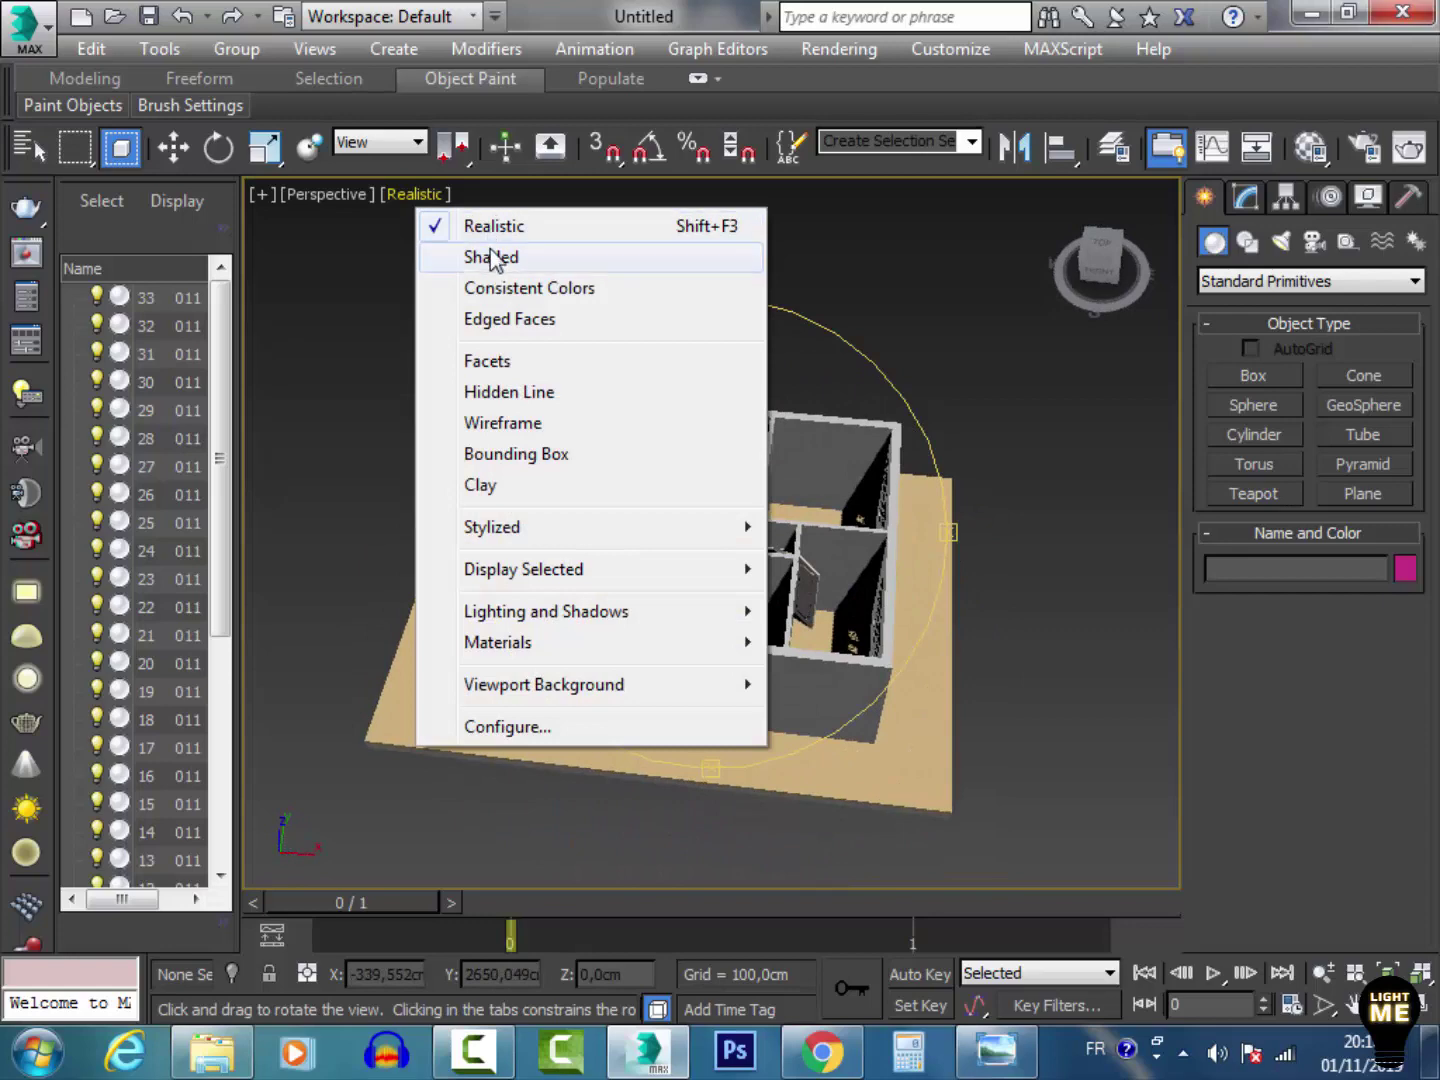
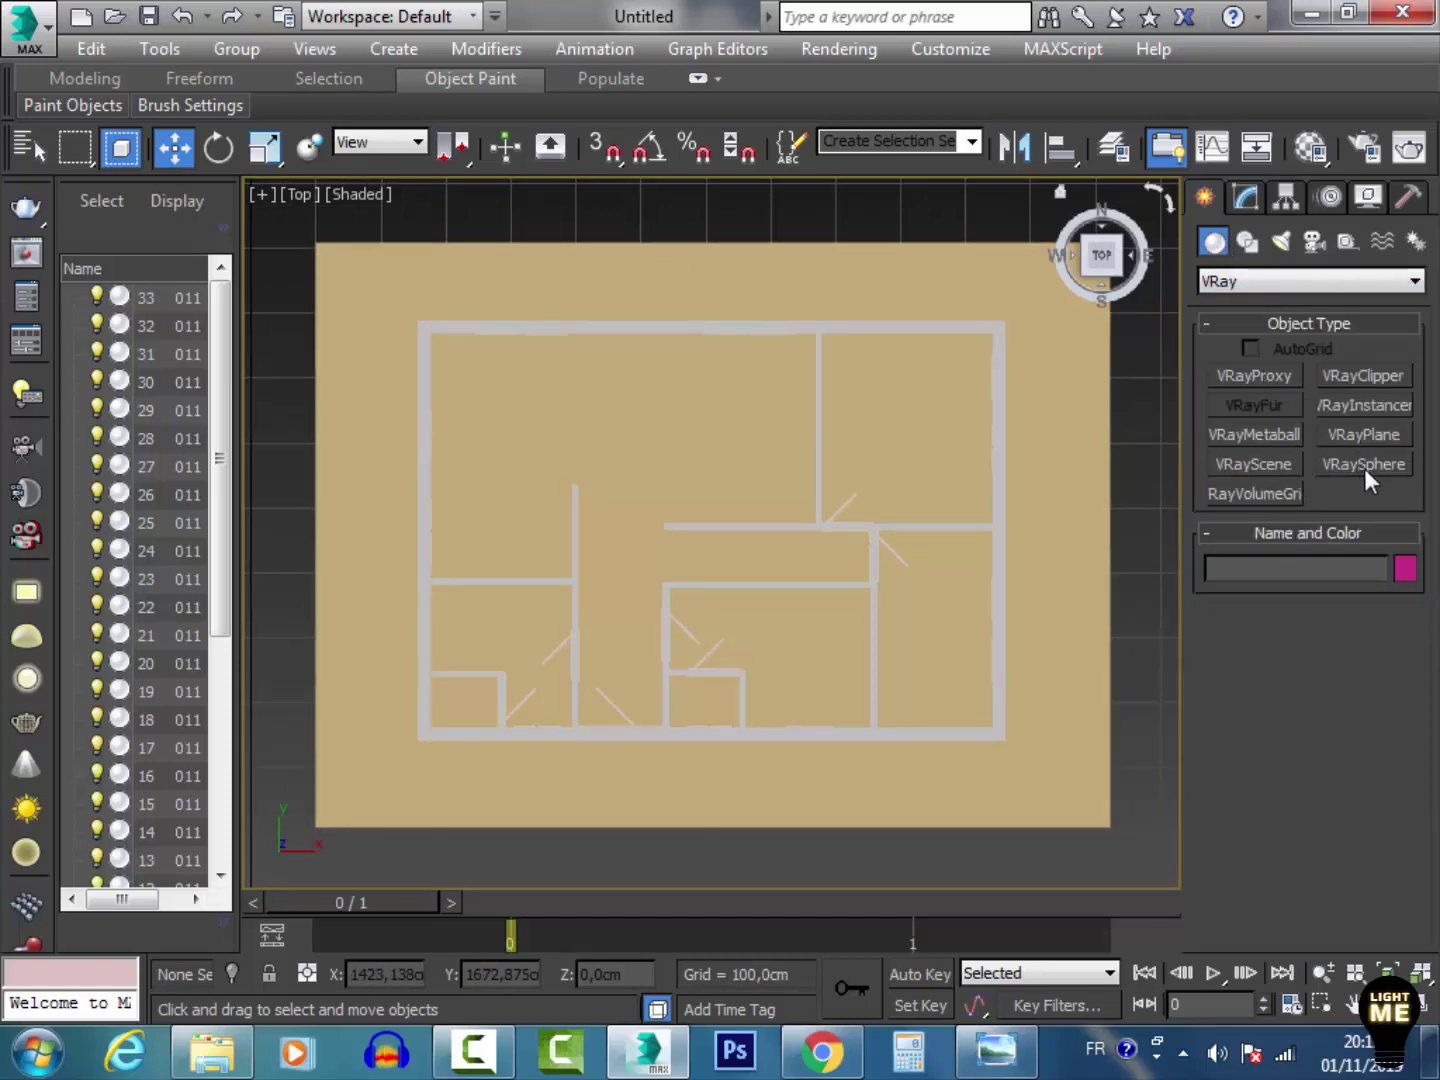
# Step: Place a VRayPlane just below the house's base slab in the Top view and hide the viewport grid
pyautogui.click(1364, 435)
pyautogui.scroll(-5, 733, 389)
pyautogui.click(787, 569)
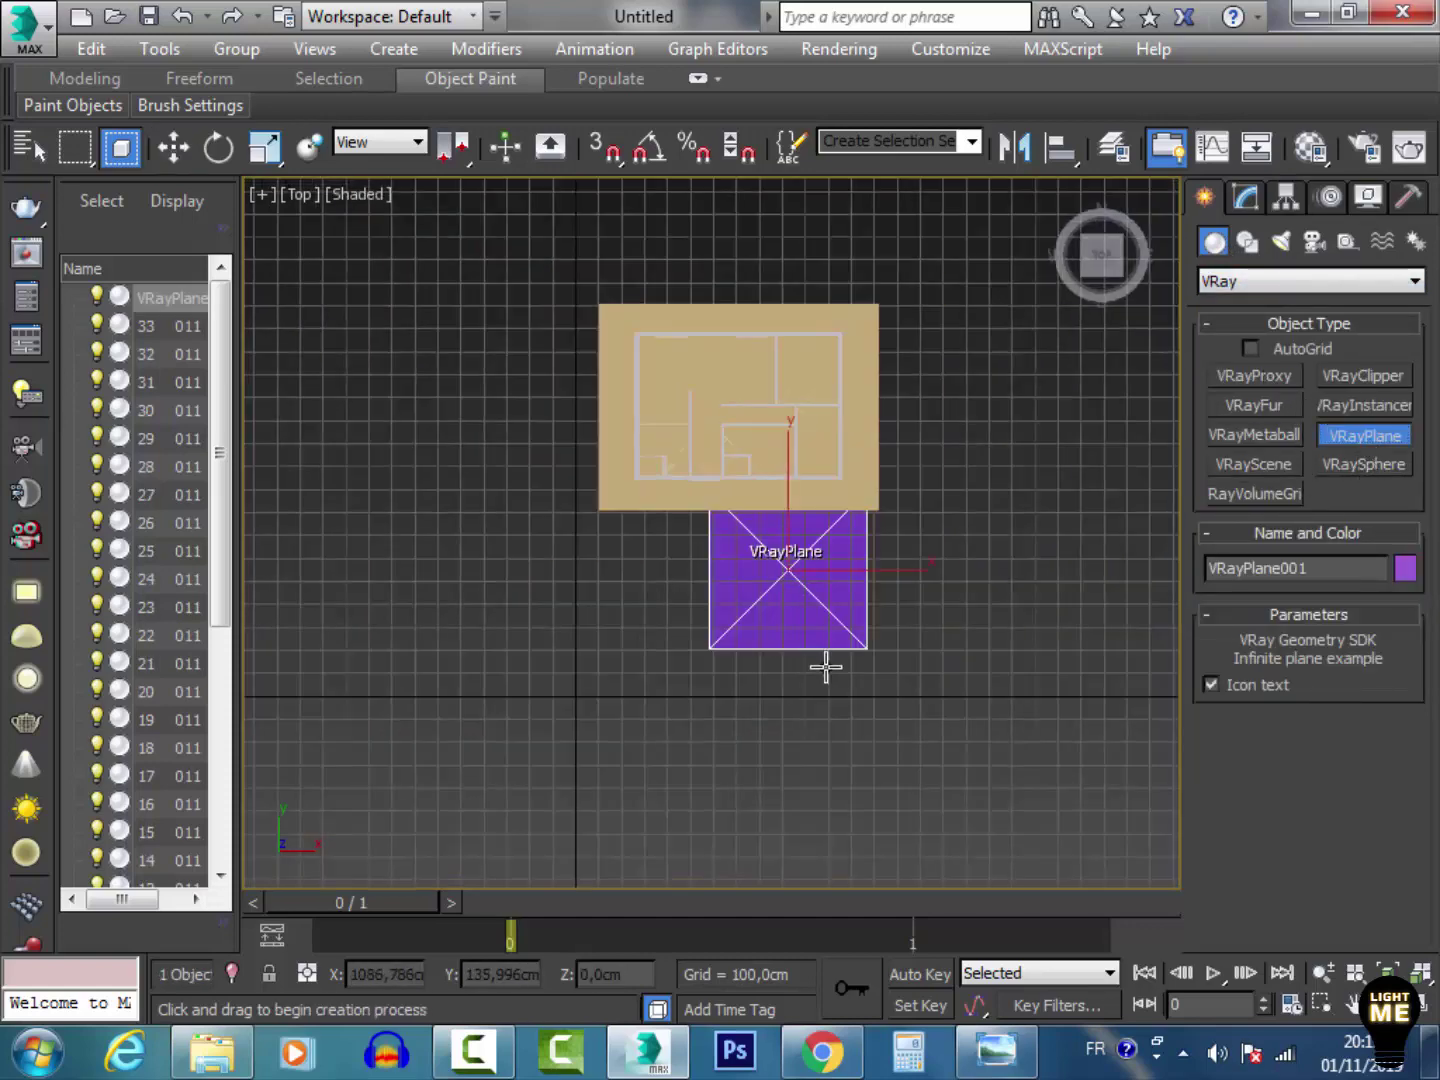
pyautogui.press('g')
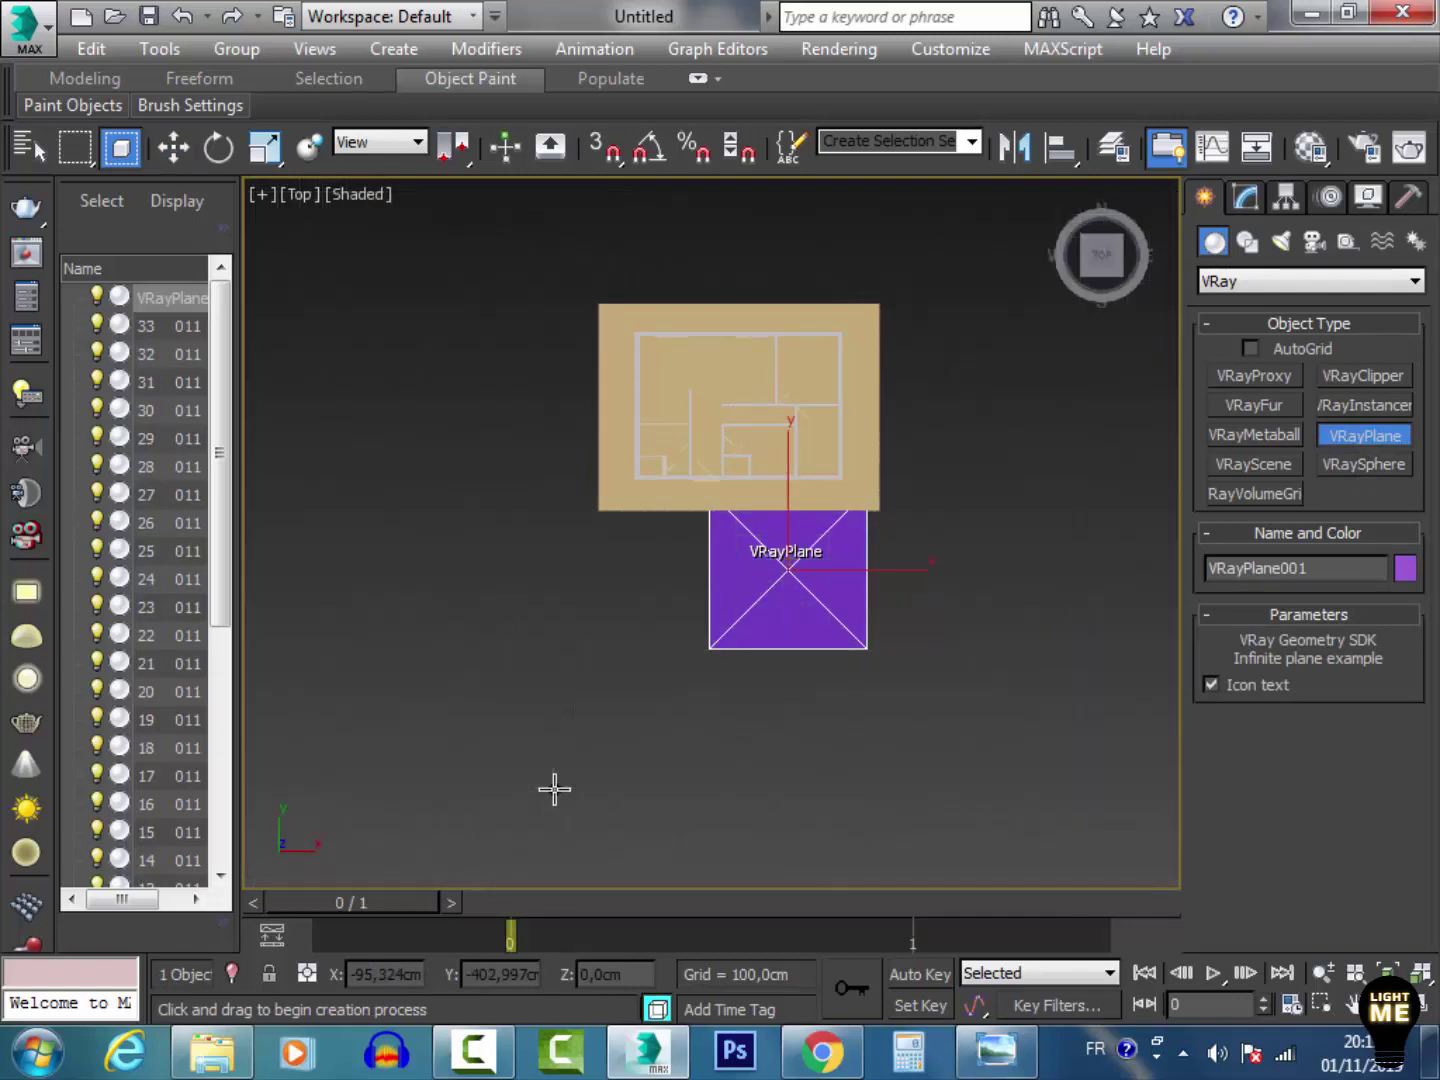
pyautogui.click(173, 148)
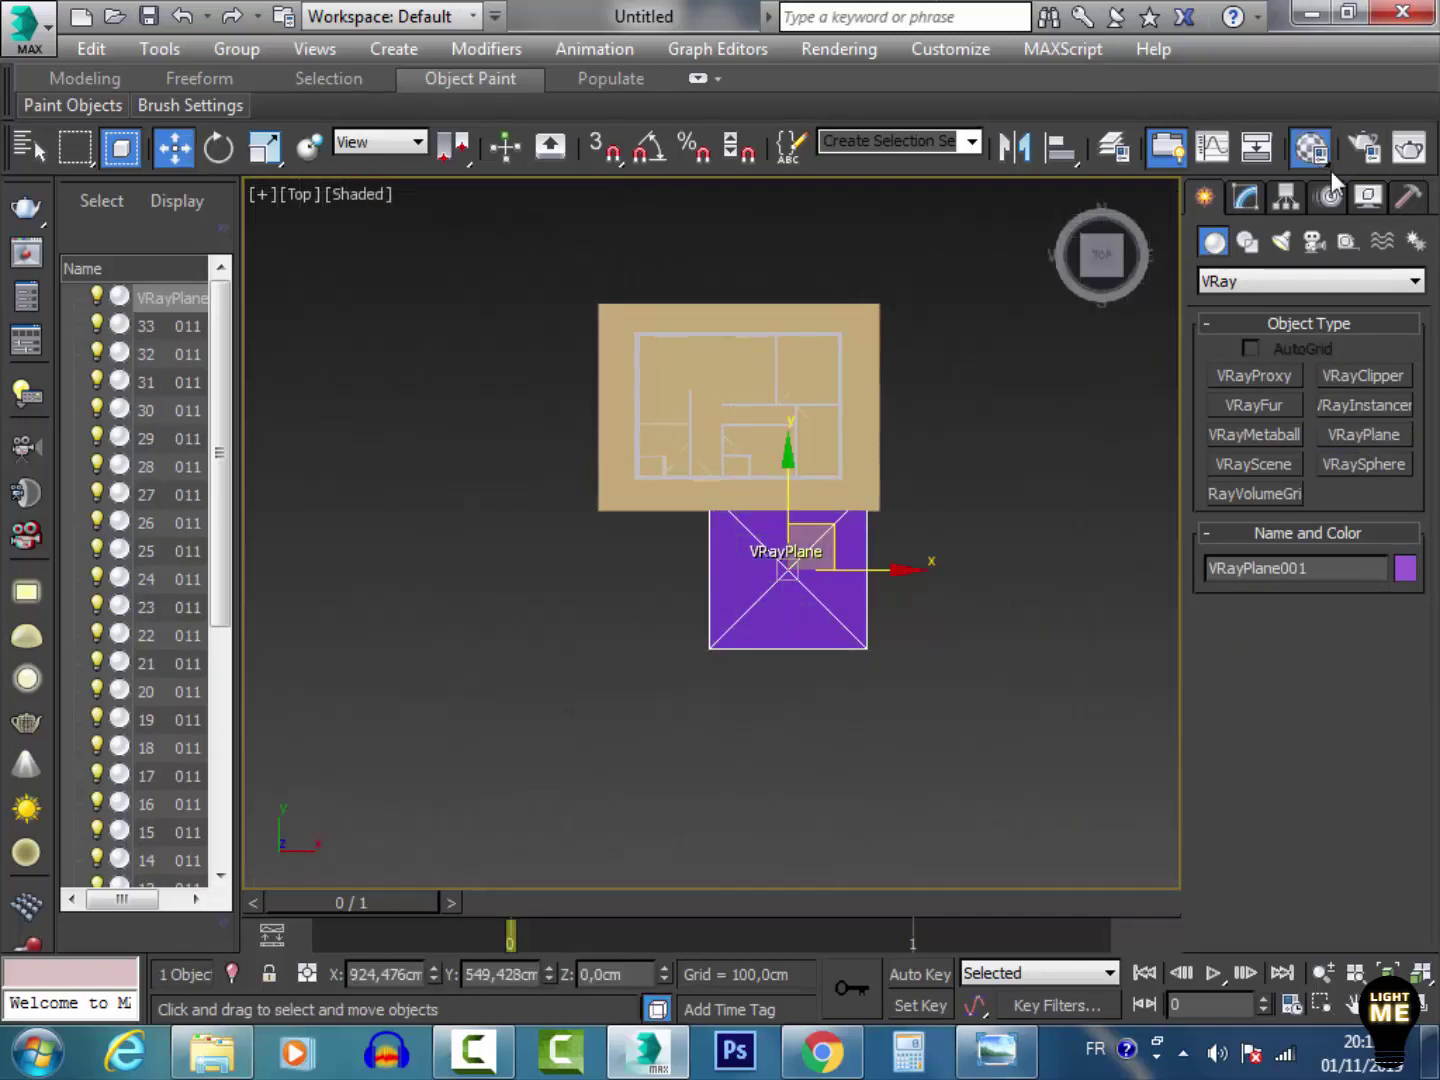
# Step: Change the first material slot, 01 - Default, to a VRayMtl and close the Material Editor
pyautogui.click(1317, 153)
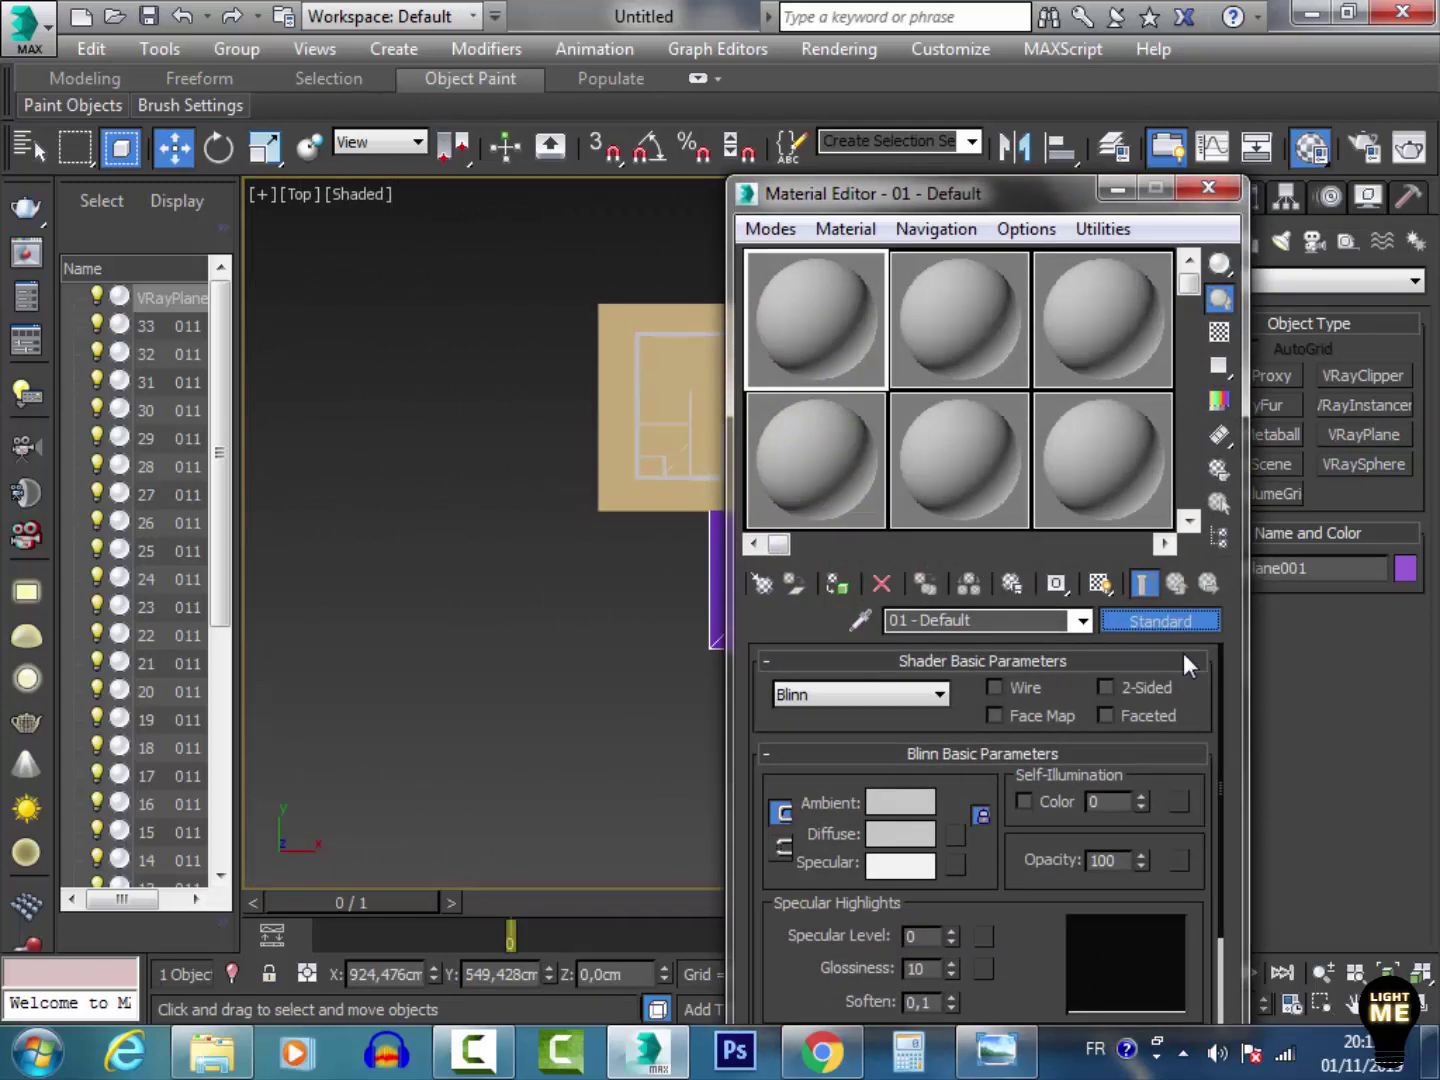
pyautogui.click(1160, 622)
pyautogui.click(507, 162)
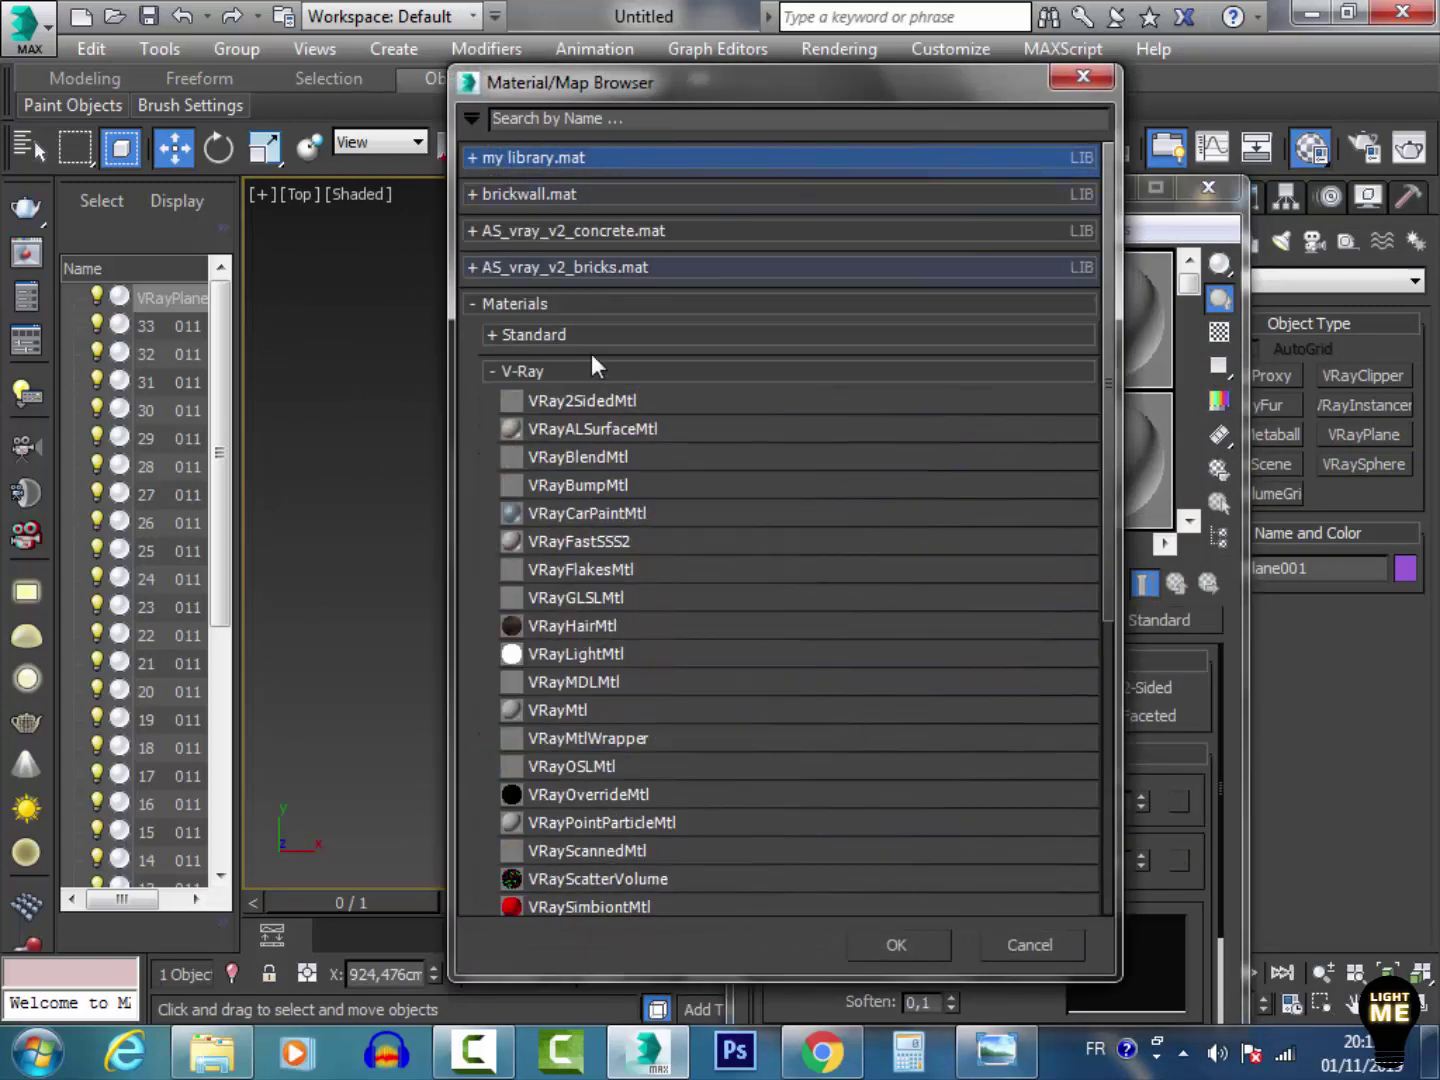
pyautogui.doubleClick(607, 707)
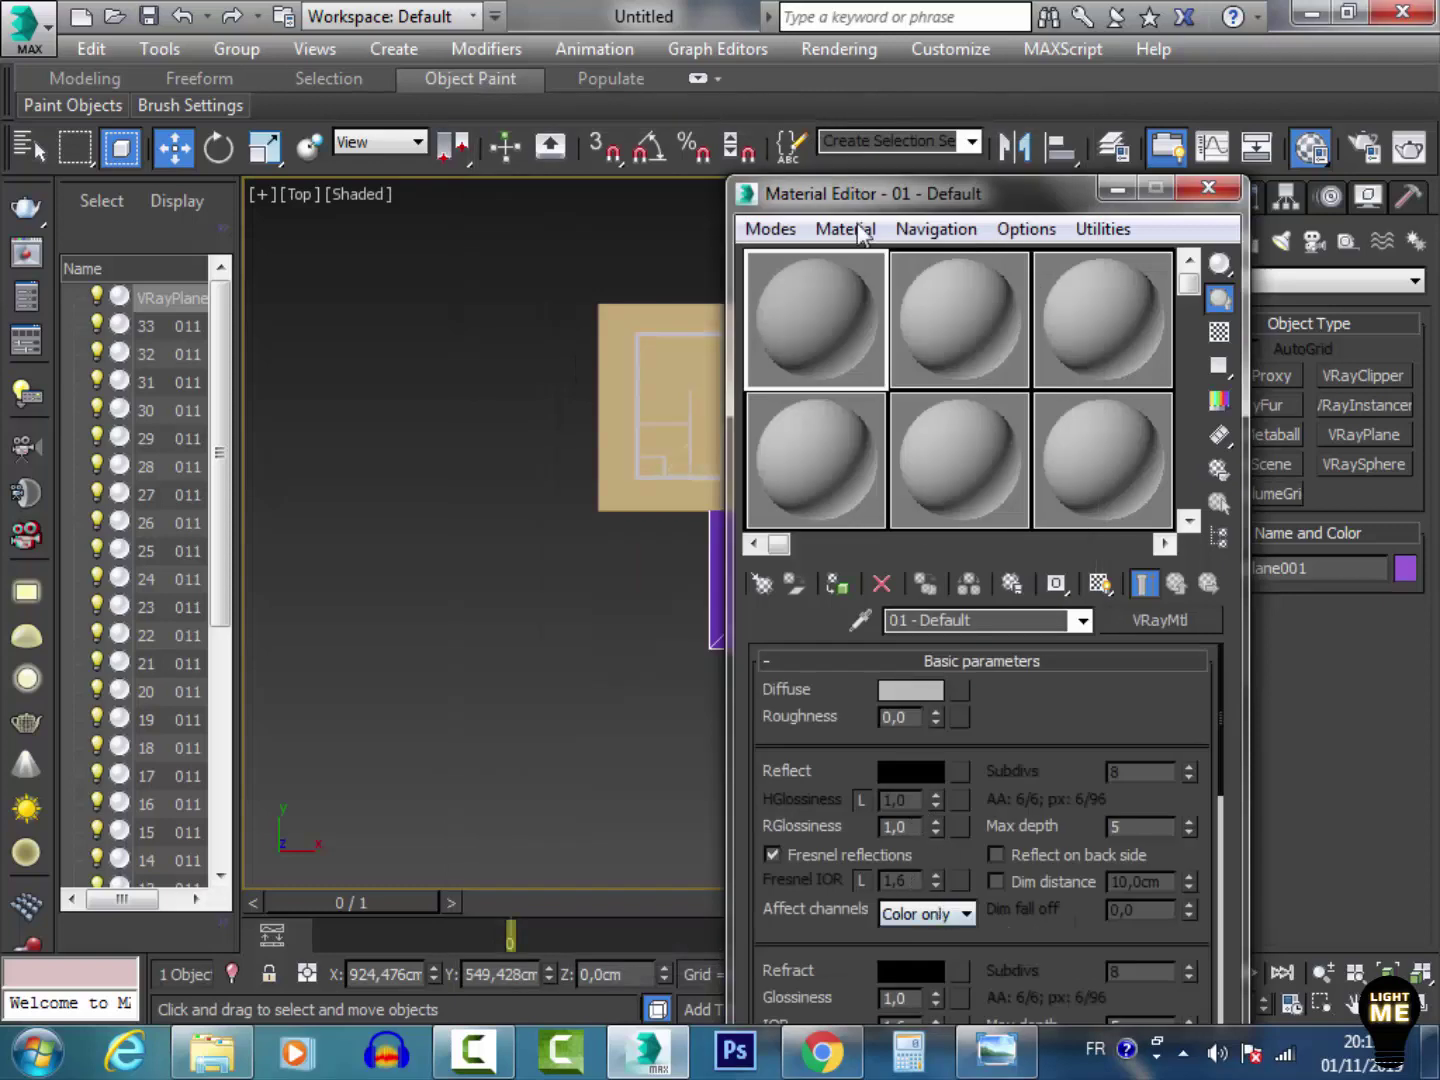
pyautogui.moveTo(921, 199); pyautogui.dragTo(700, 212)
pyautogui.click(692, 180)
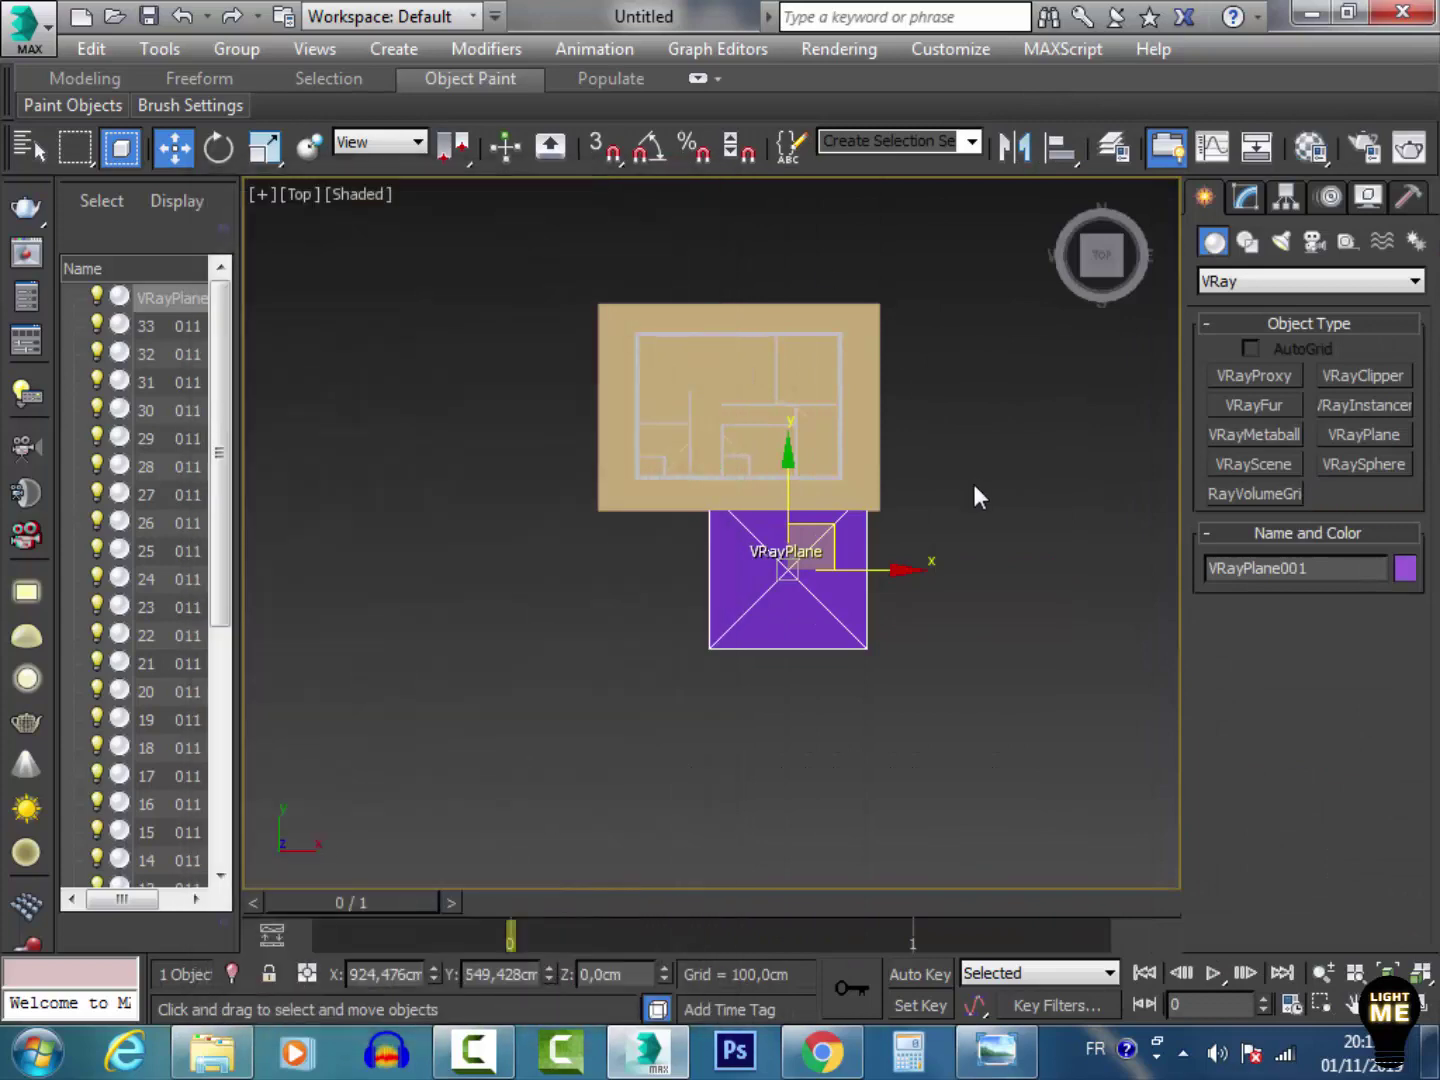
# Step: Deselect the plane and examine the house's rooms, doors and window frames from several angles and close up
pyautogui.click(973, 485)
pyautogui.hotkey('ctrl', 'r')
pyautogui.moveTo(740, 580); pyautogui.dragTo(638, 522)
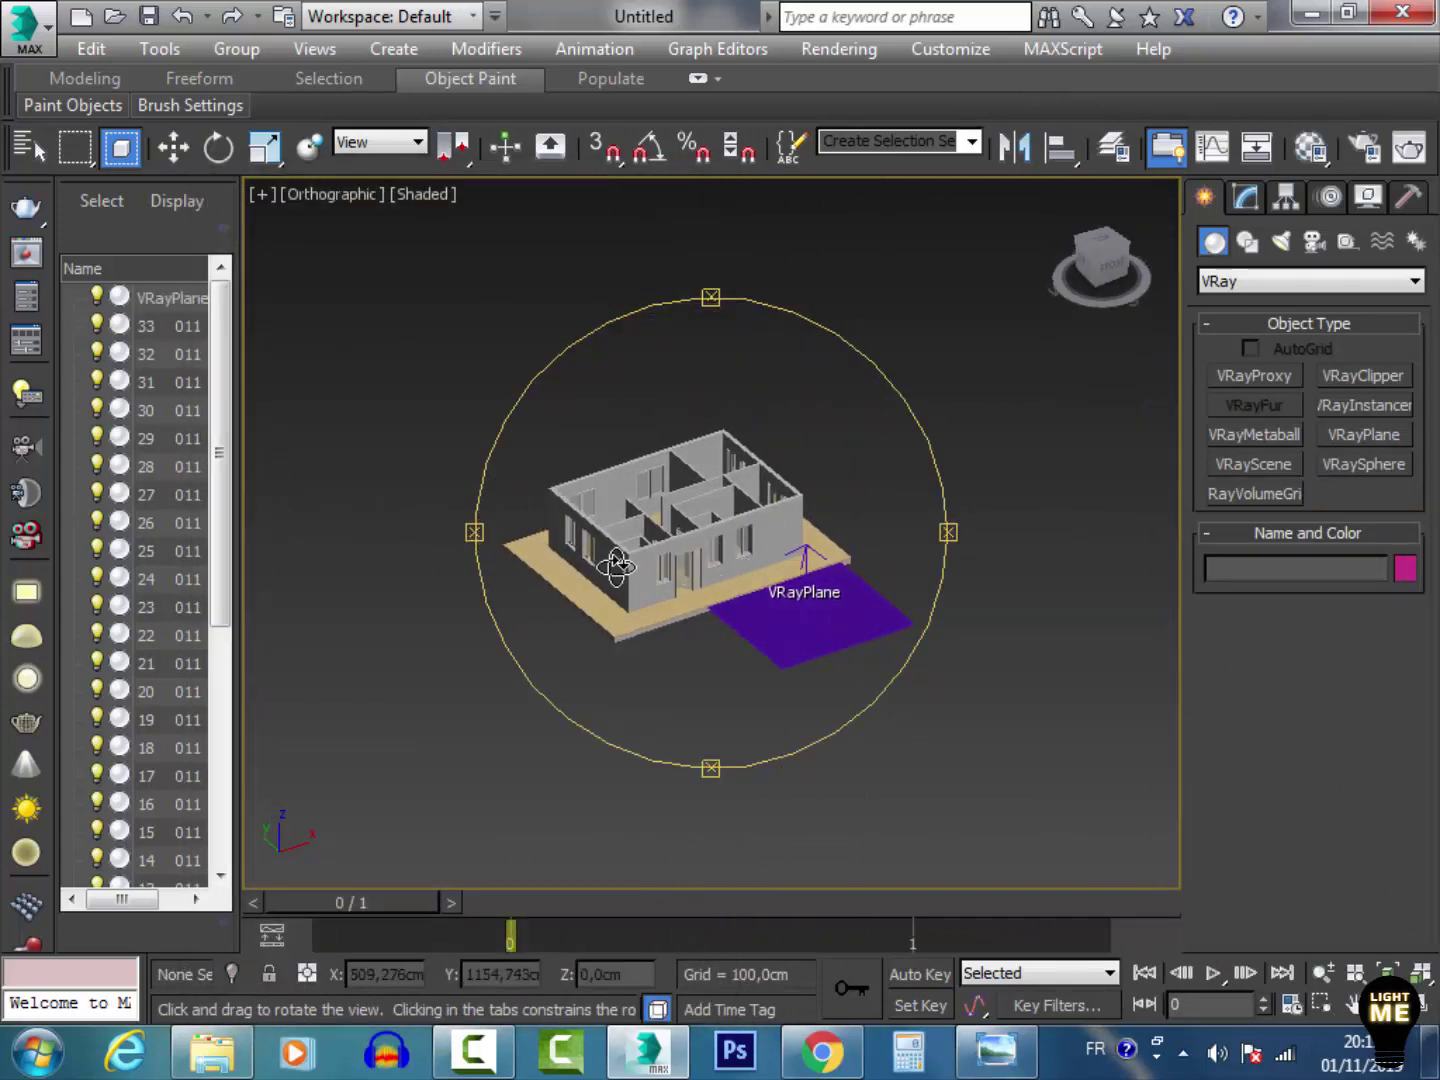
pyautogui.scroll(4, 599, 535)
pyautogui.moveTo(803, 540); pyautogui.dragTo(840, 599)
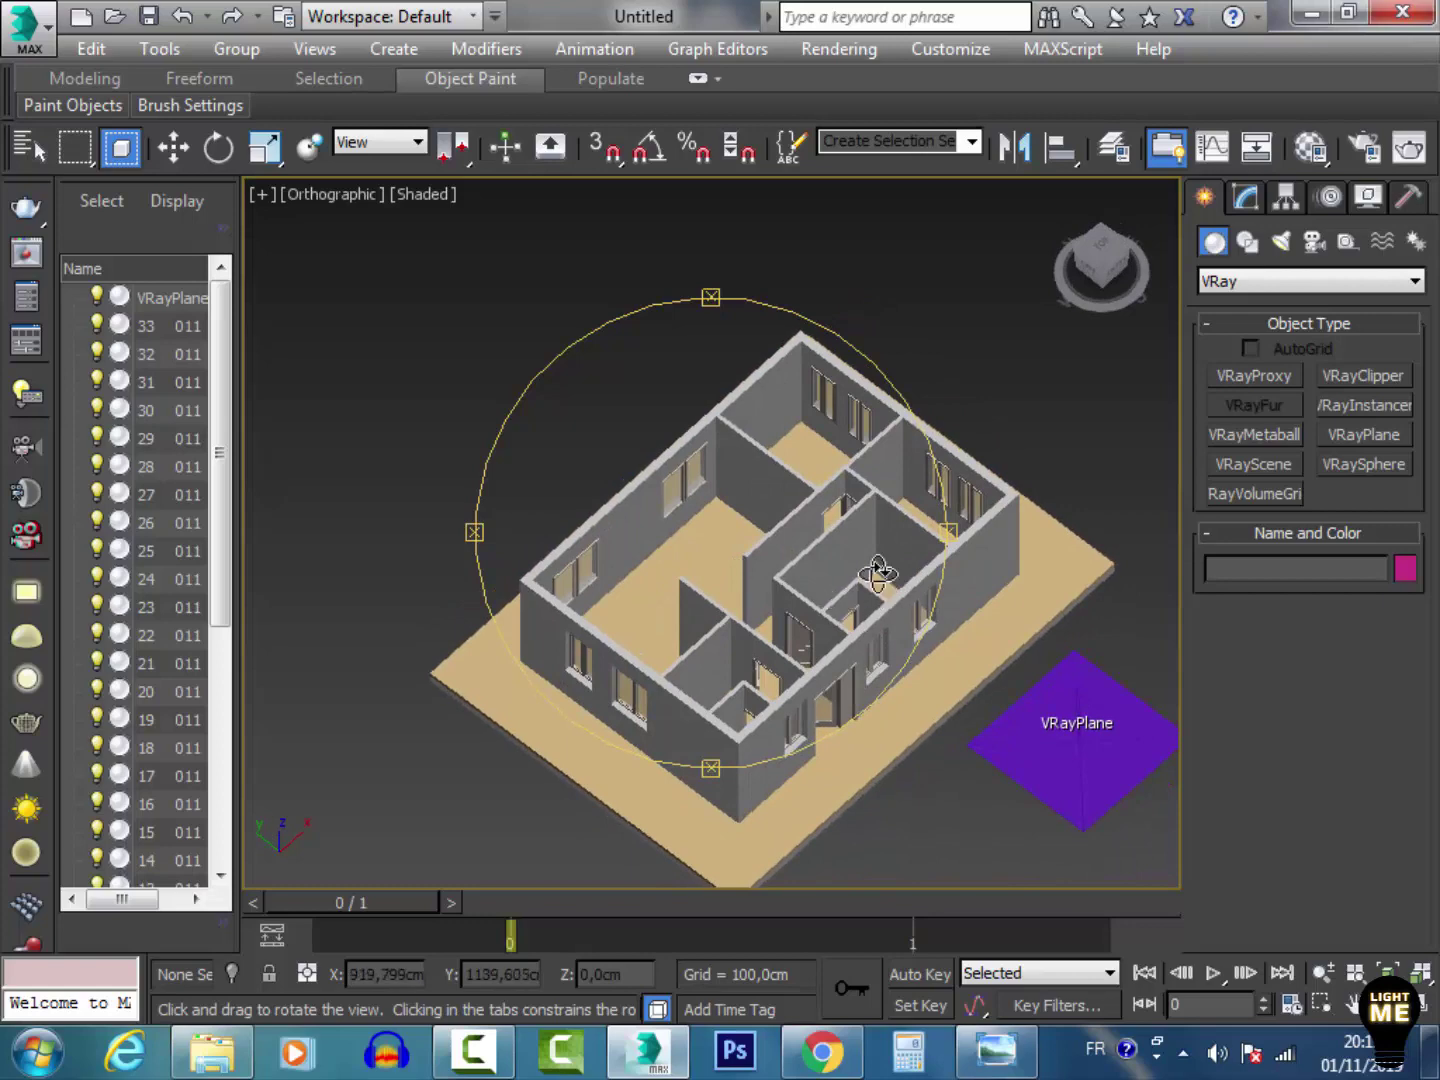
pyautogui.scroll(3, 673, 632)
pyautogui.scroll(-4, 696, 562)
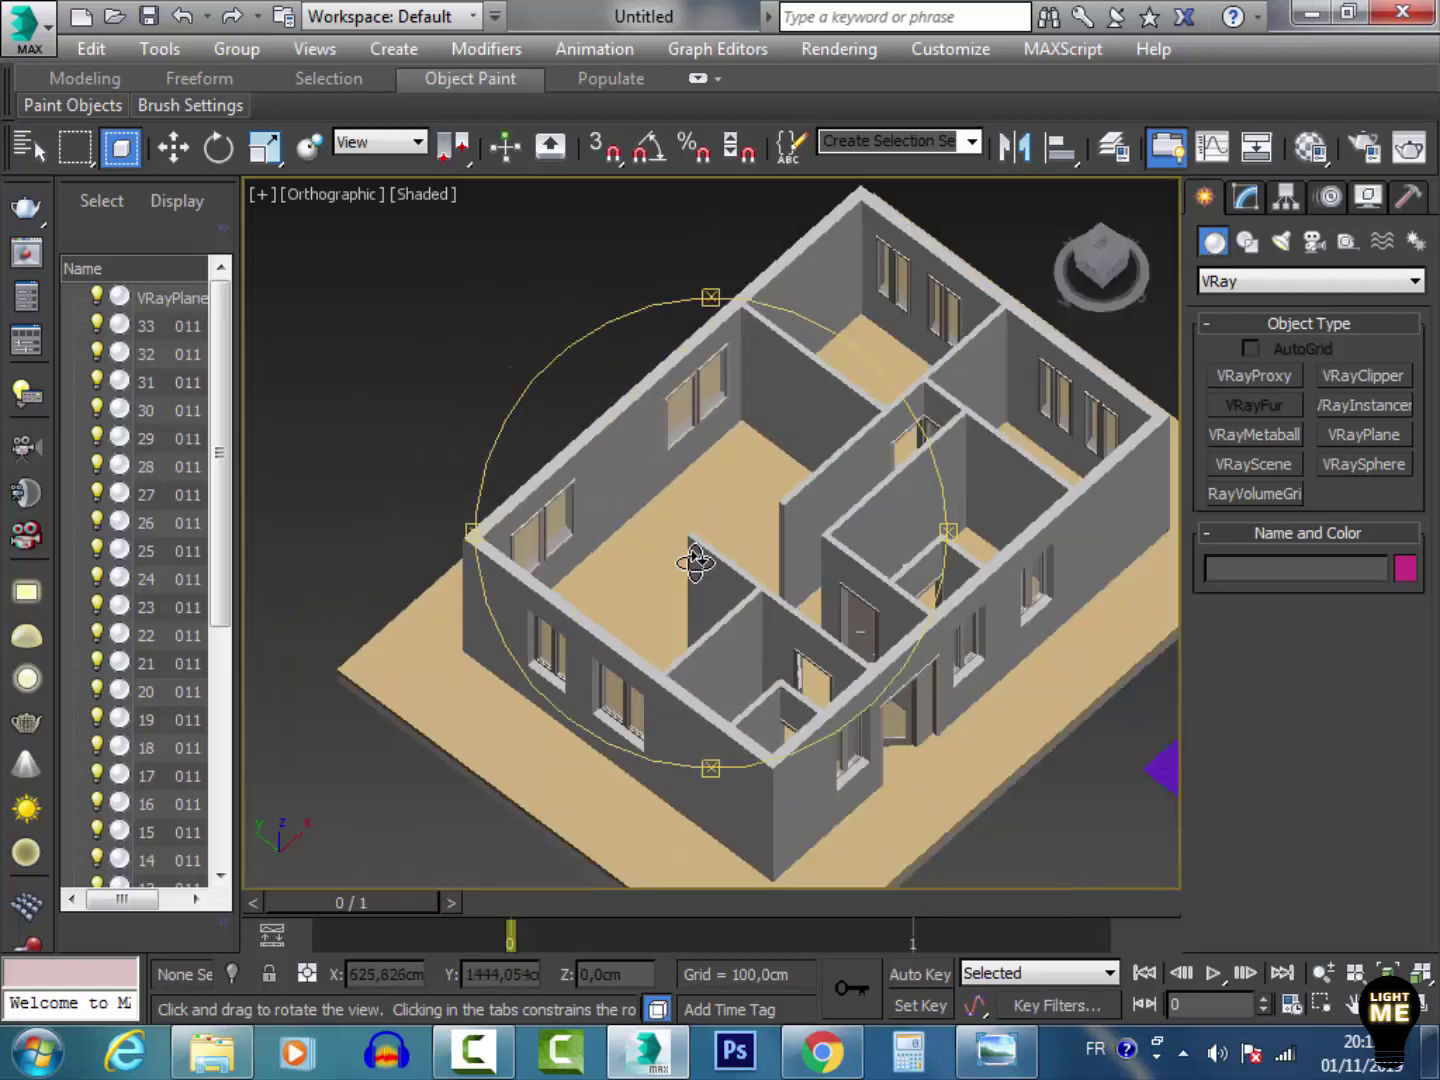
pyautogui.moveTo(877, 642); pyautogui.dragTo(810, 510)
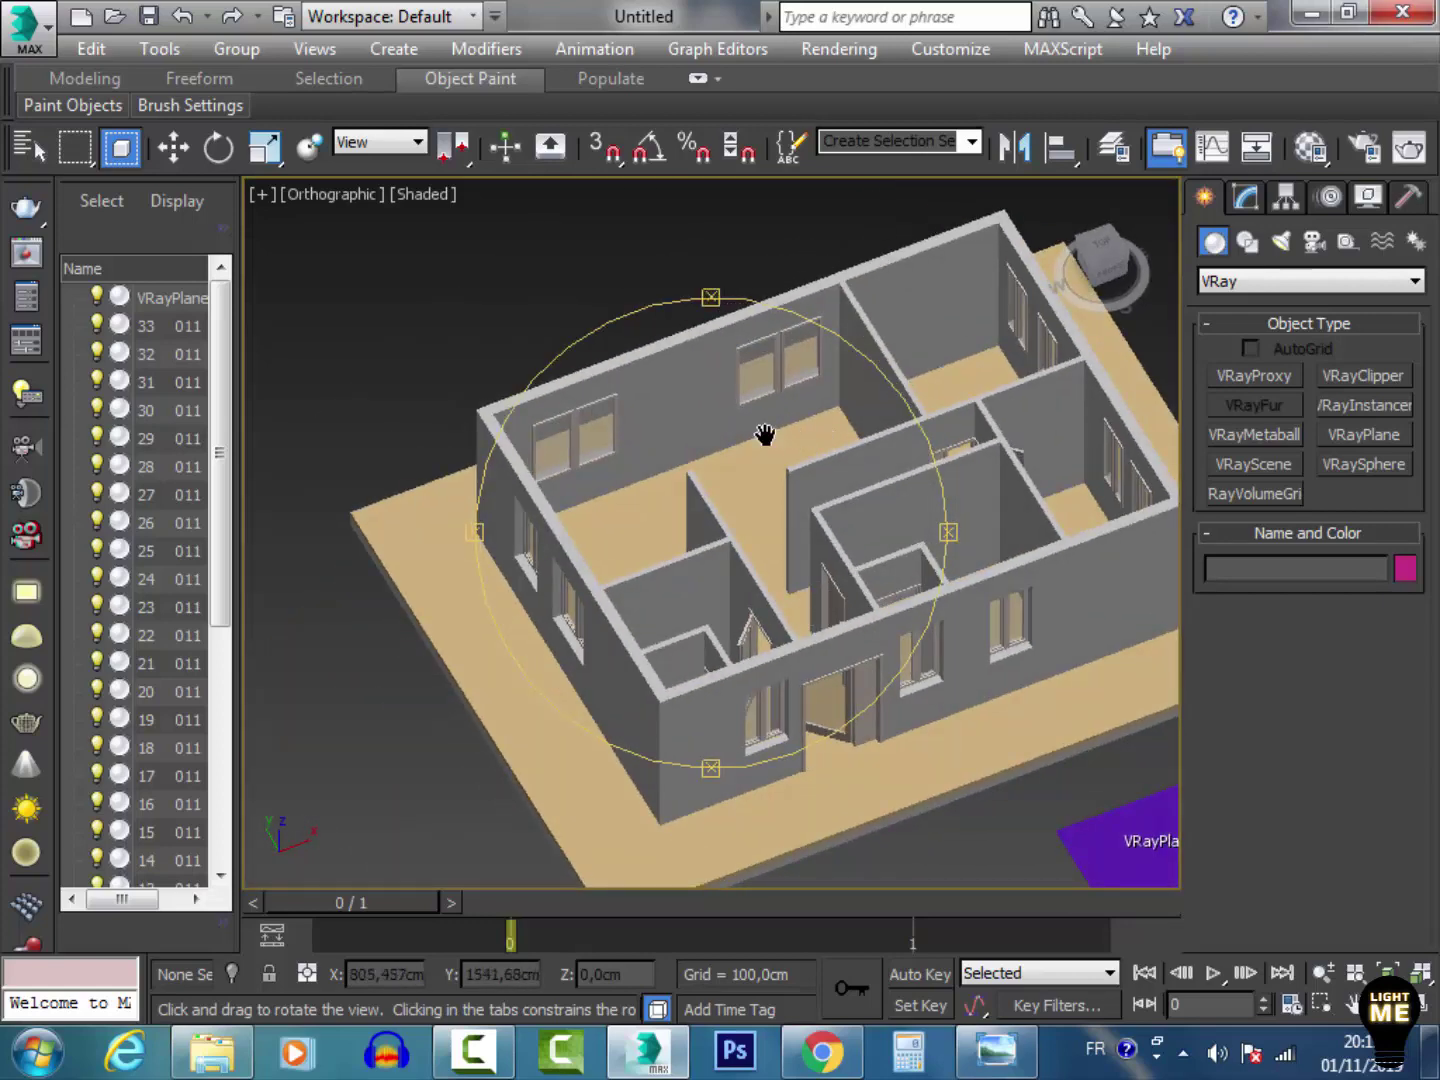
pyautogui.moveTo(765, 436); pyautogui.dragTo(688, 342)
pyautogui.scroll(5, 688, 342)
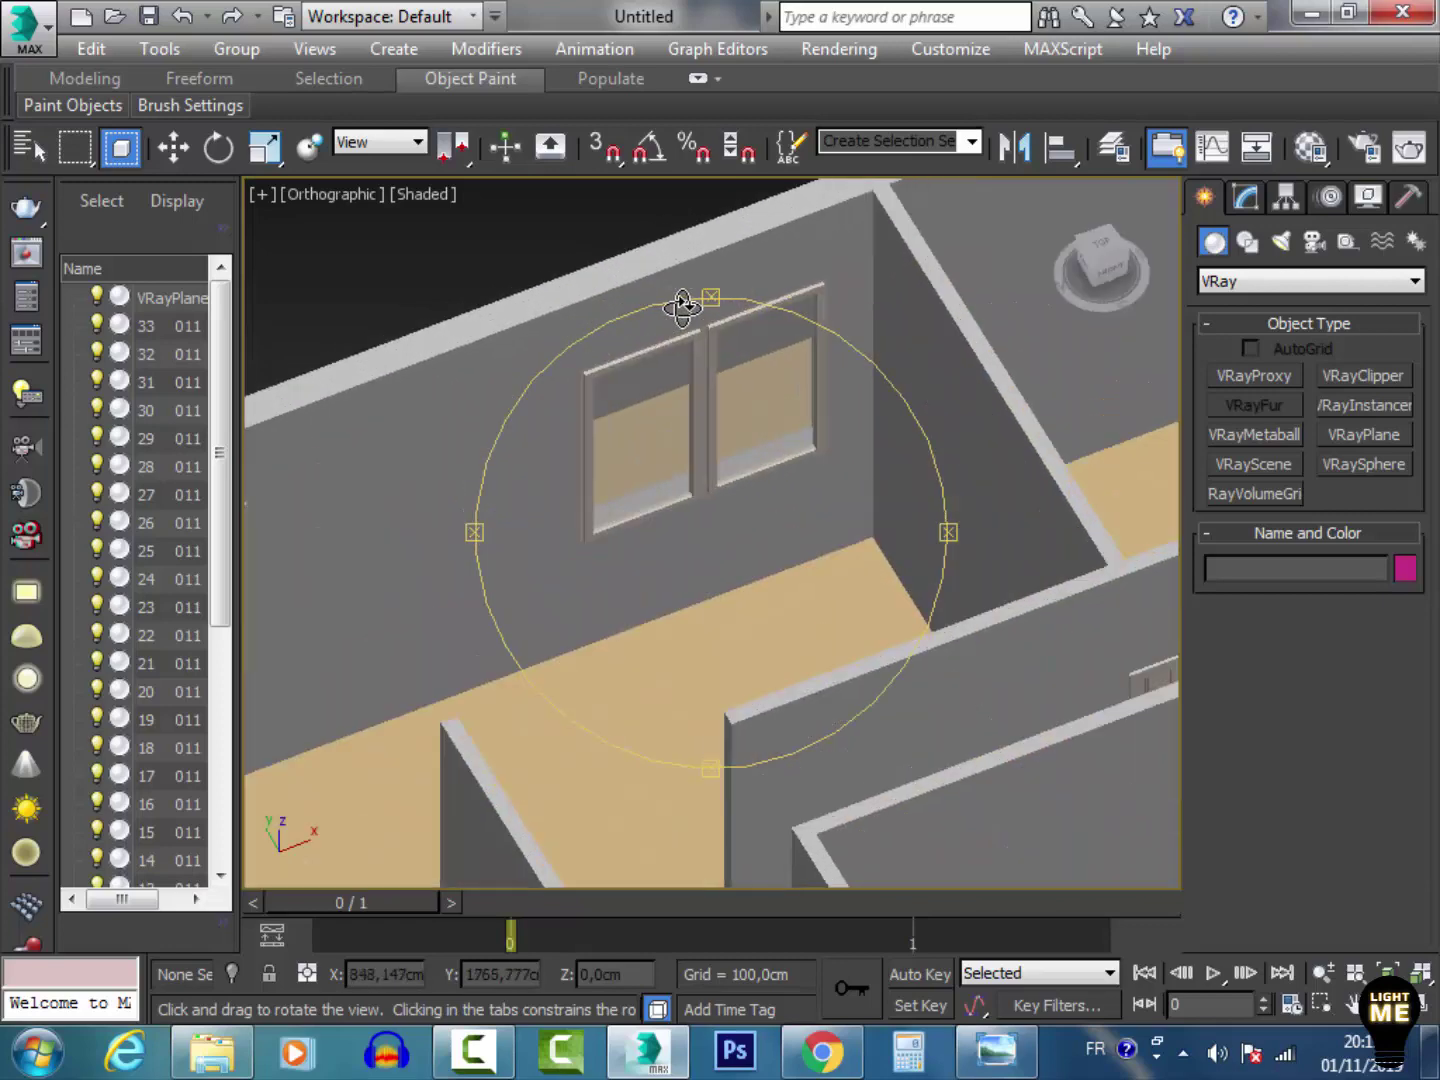
pyautogui.scroll(-3, 714, 342)
pyautogui.scroll(-4, 714, 342)
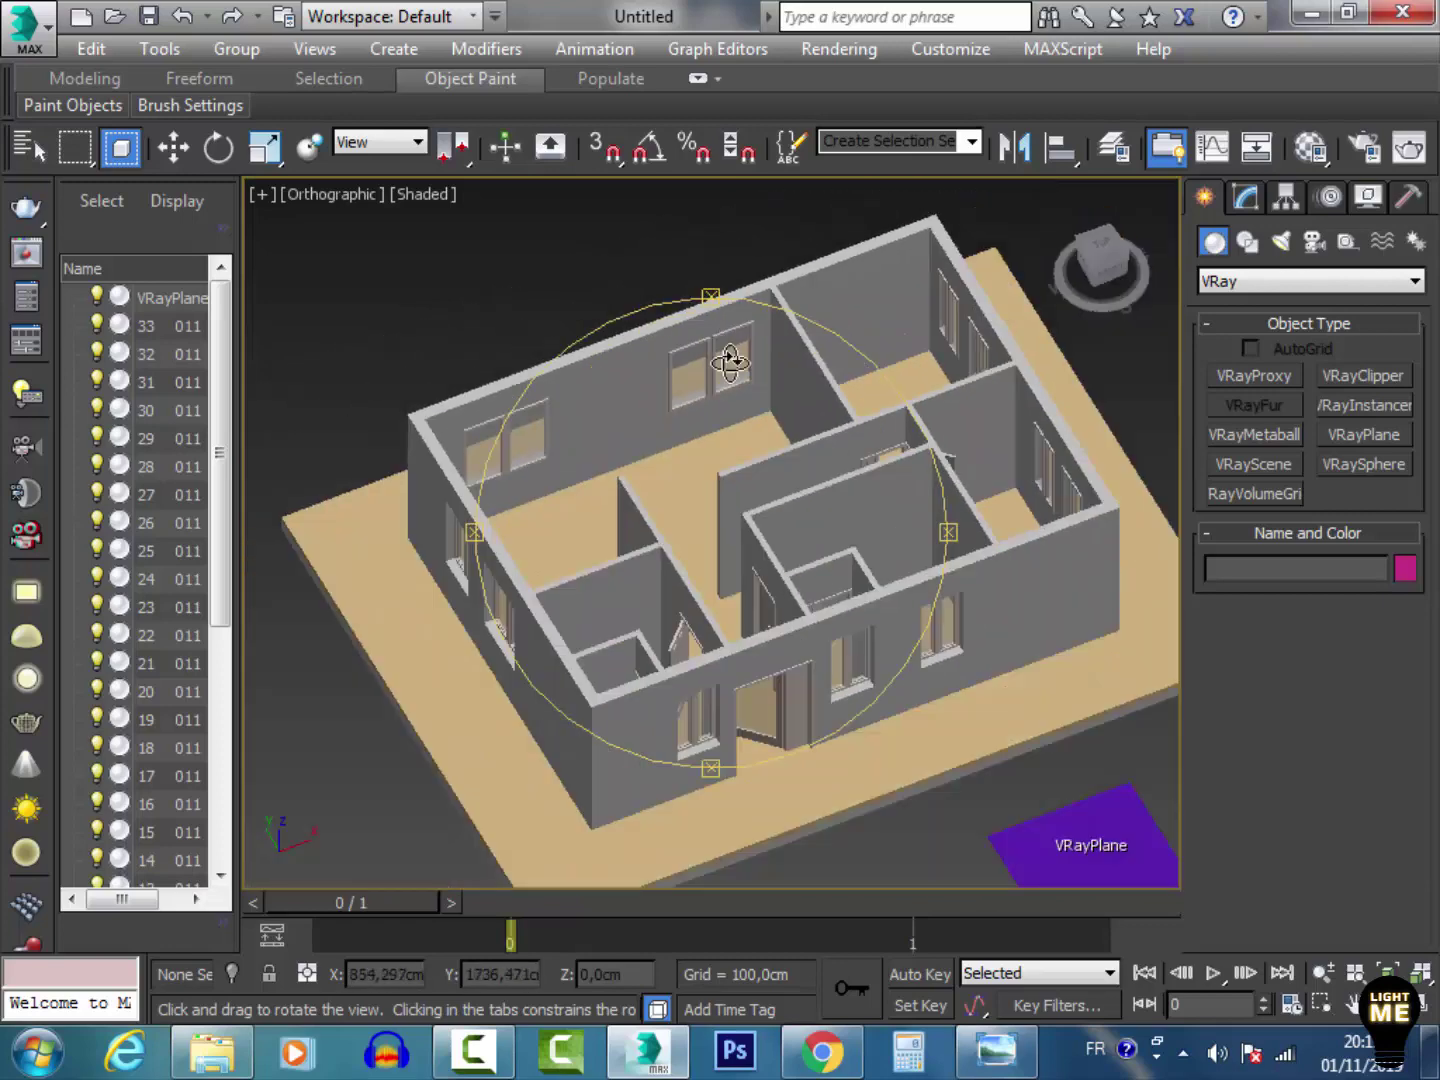
pyautogui.scroll(5, 707, 366)
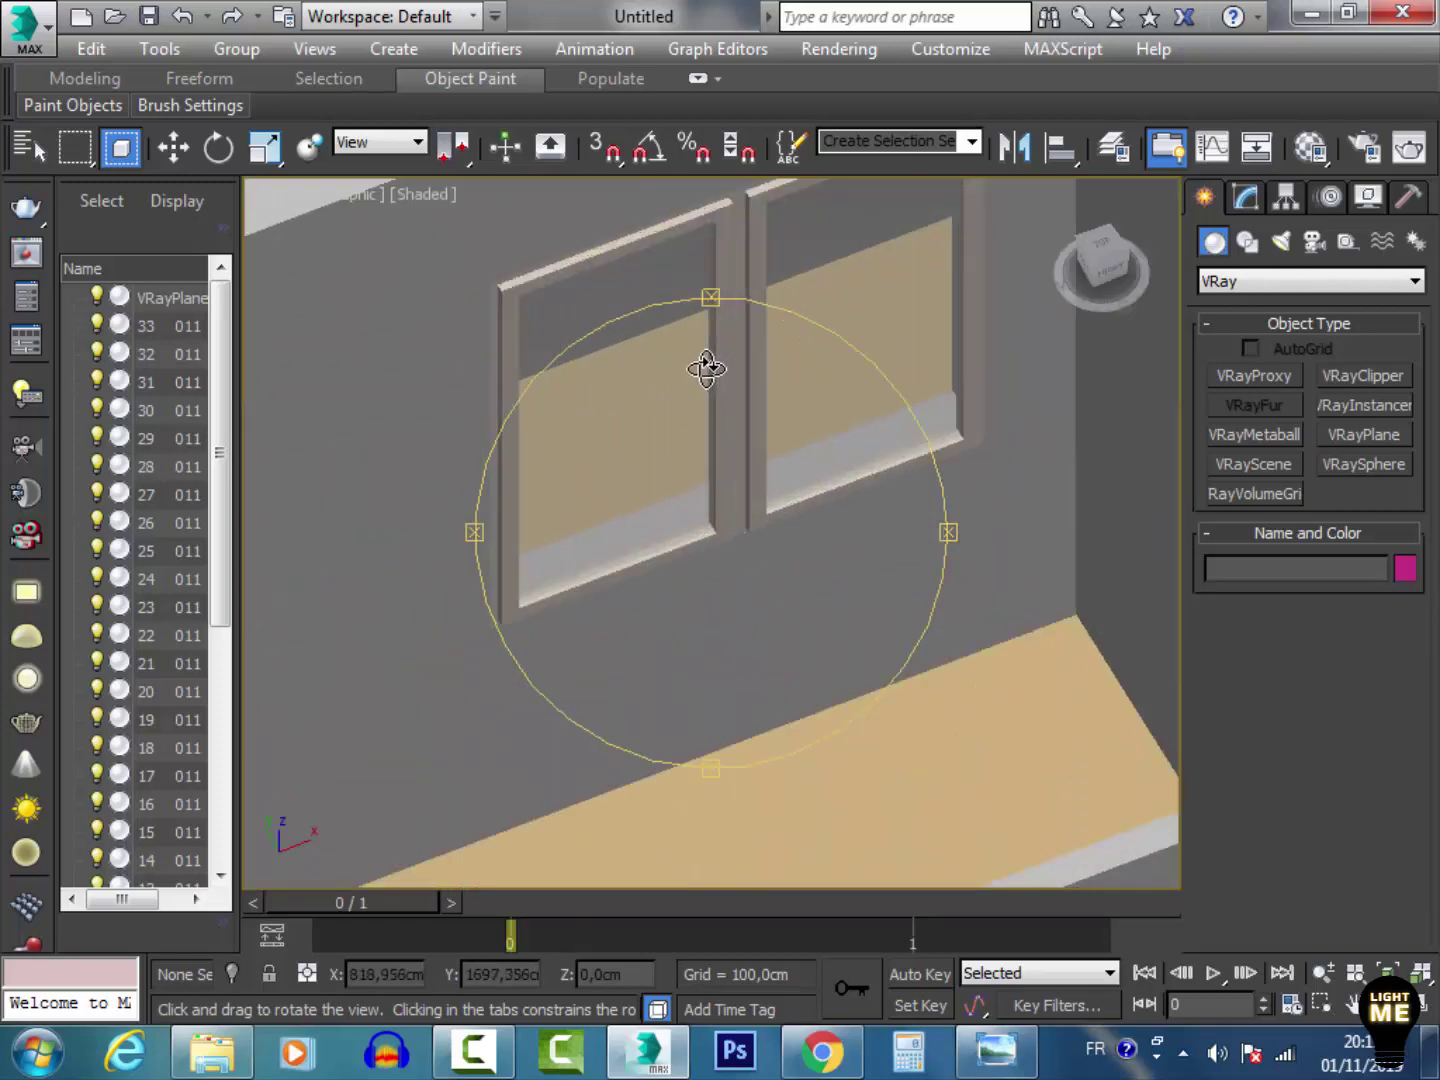
pyautogui.scroll(-4, 700, 344)
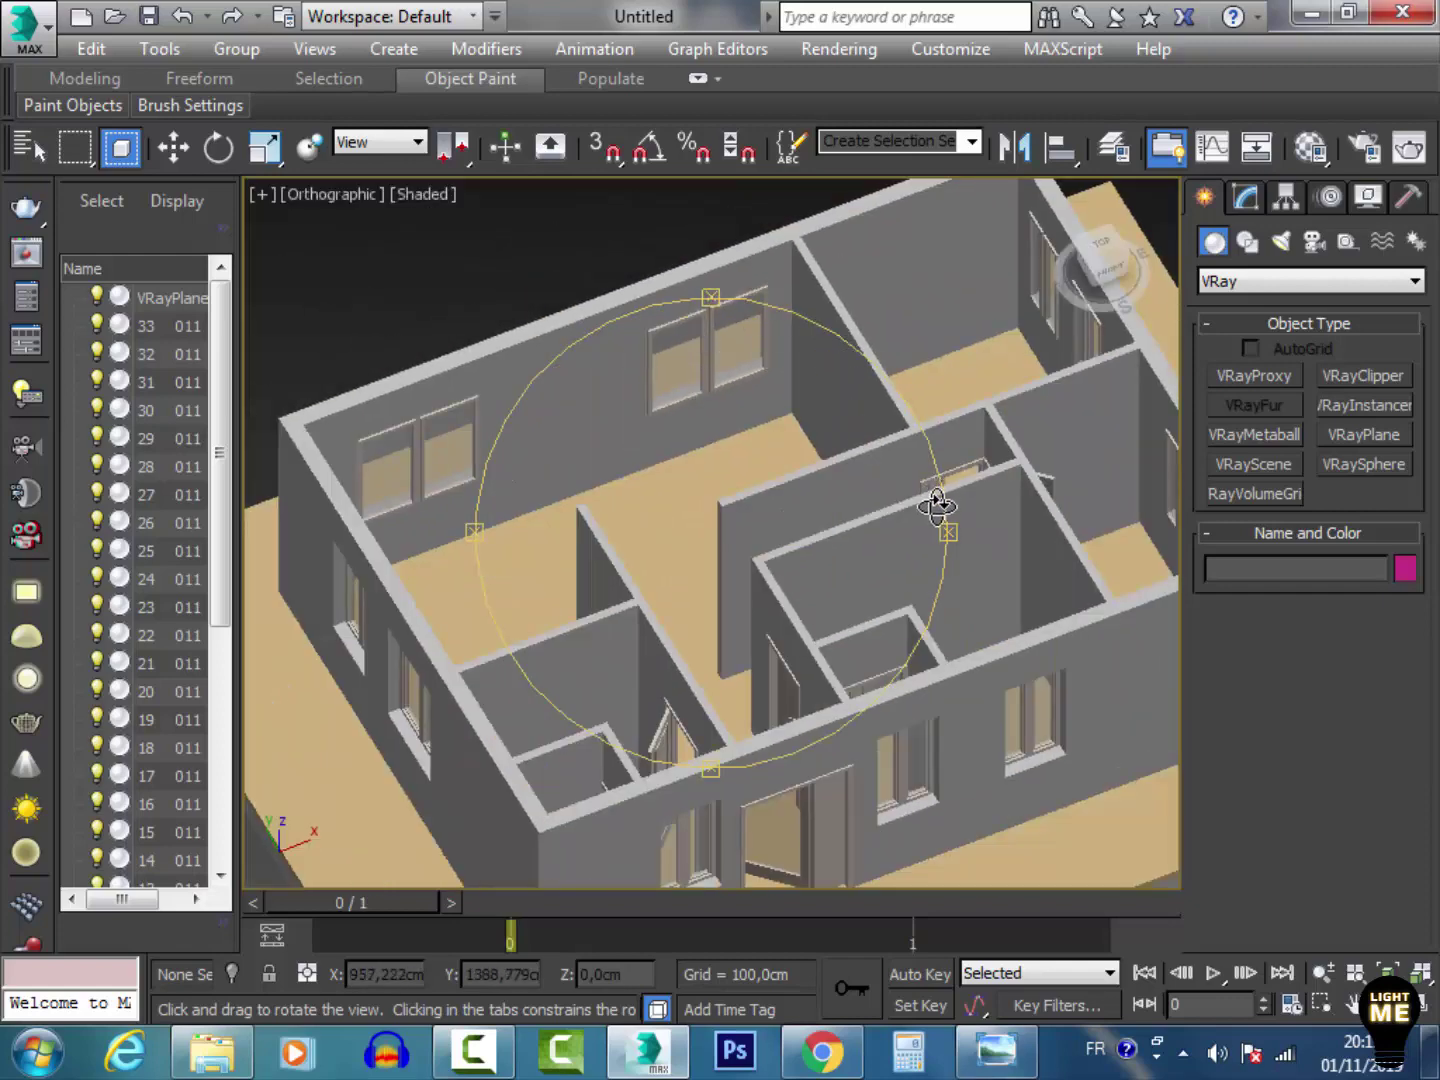
pyautogui.moveTo(938, 507); pyautogui.dragTo(742, 453)
pyautogui.moveTo(669, 560)
pyautogui.mouseDown()
pyautogui.moveTo(869, 524)
pyautogui.moveTo(681, 534)
pyautogui.mouseUp()
# Step: Open the floor plan 1 image from the Part 1 folder and examine its doors, windows, kitchen and living area up close
pyautogui.click(229, 1055)
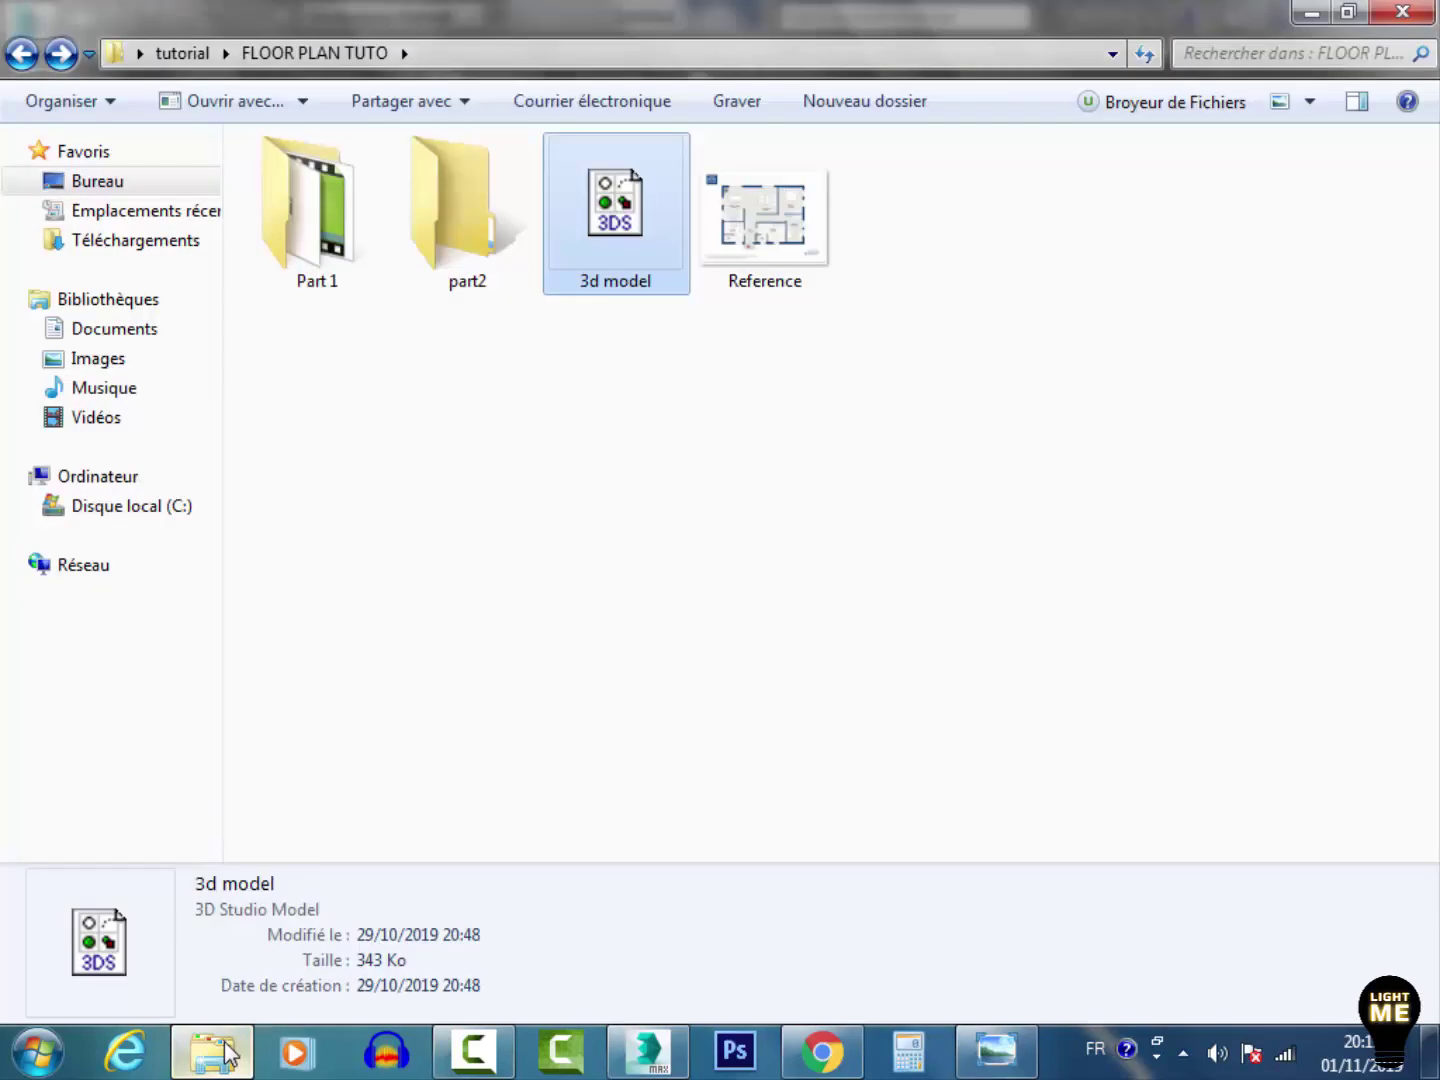
pyautogui.doubleClick(362, 274)
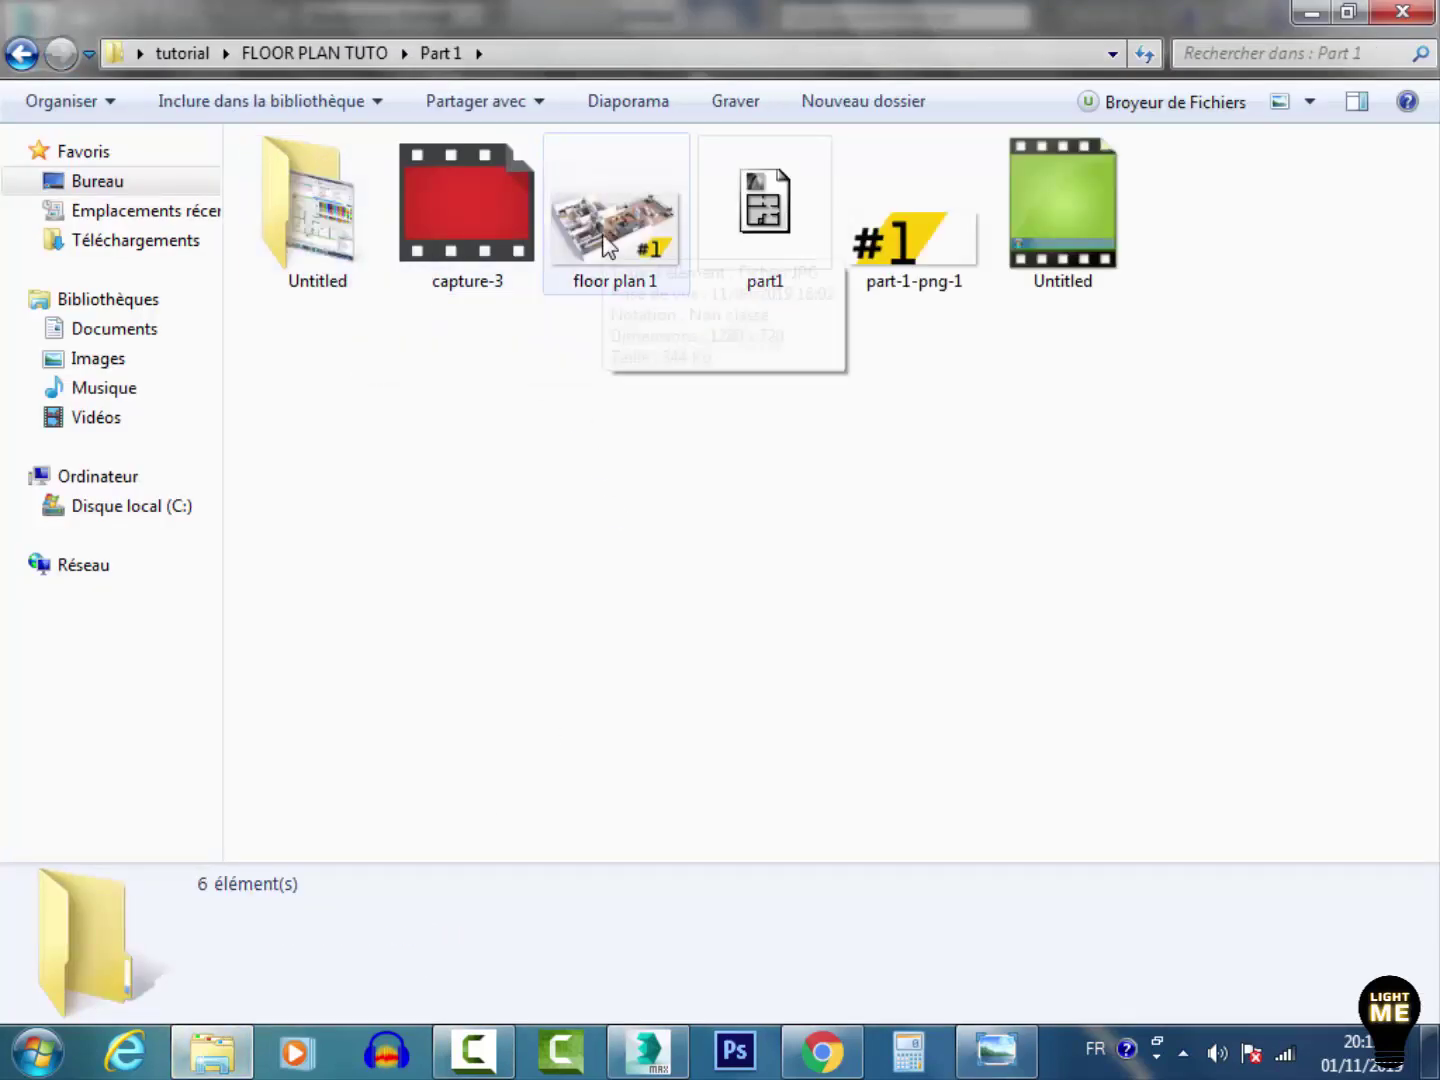
pyautogui.doubleClick(667, 195)
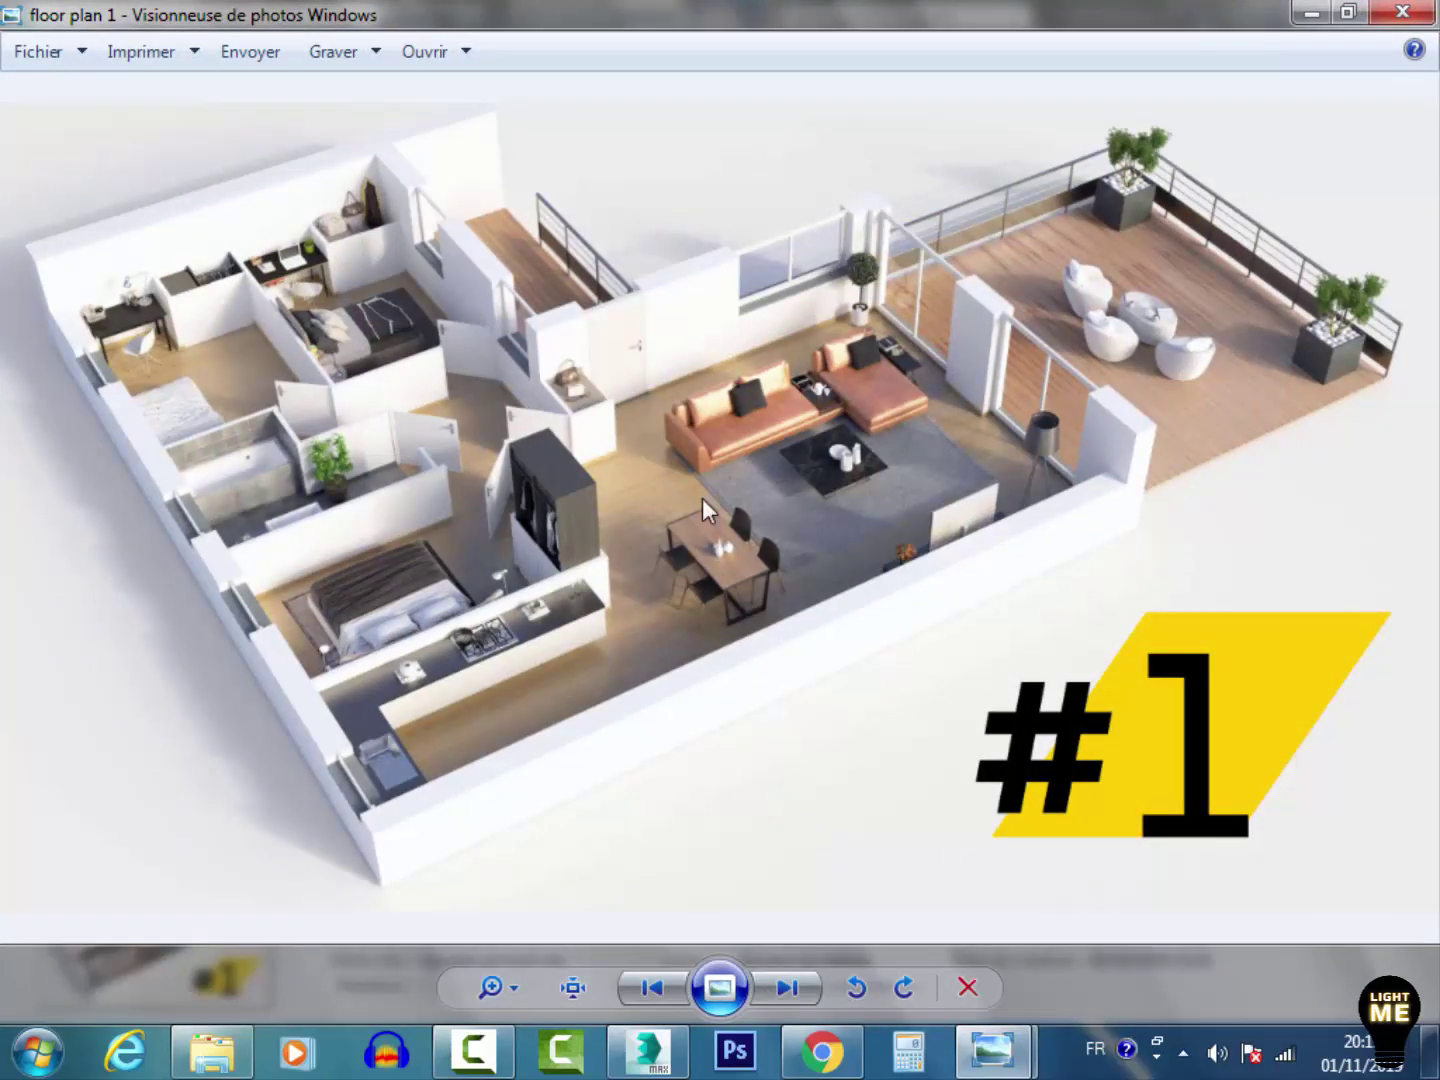
pyautogui.scroll(5, 679, 374)
pyautogui.moveTo(710, 278); pyautogui.dragTo(955, 408)
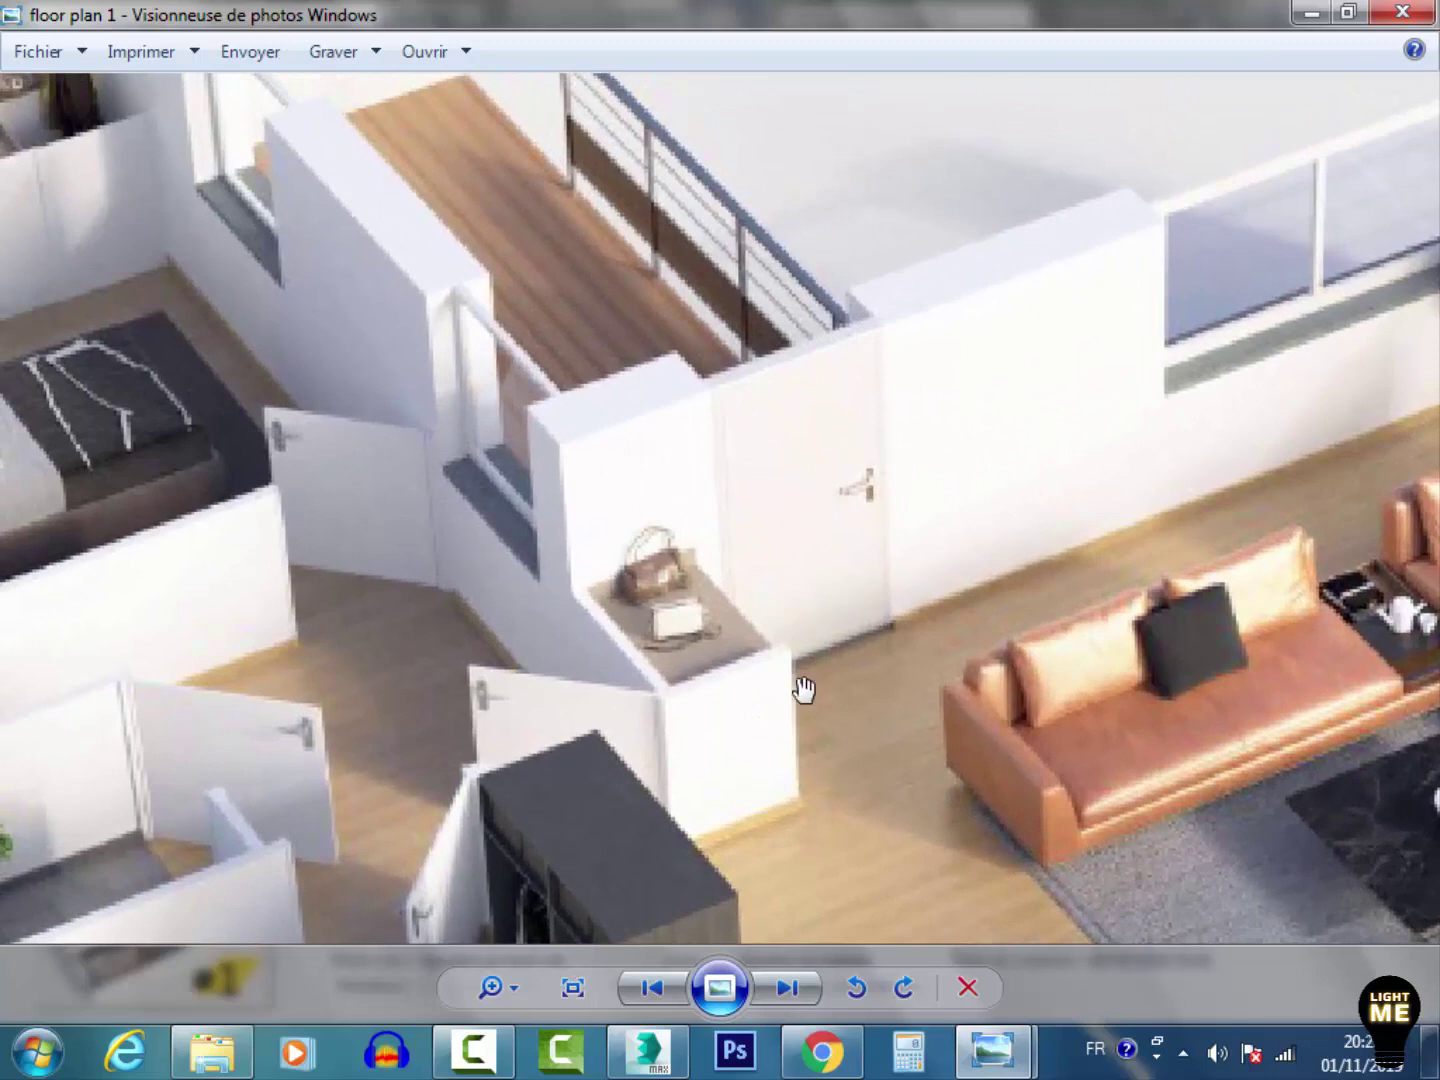
pyautogui.moveTo(800, 685); pyautogui.dragTo(675, 409)
pyautogui.moveTo(633, 628); pyautogui.dragTo(742, 319)
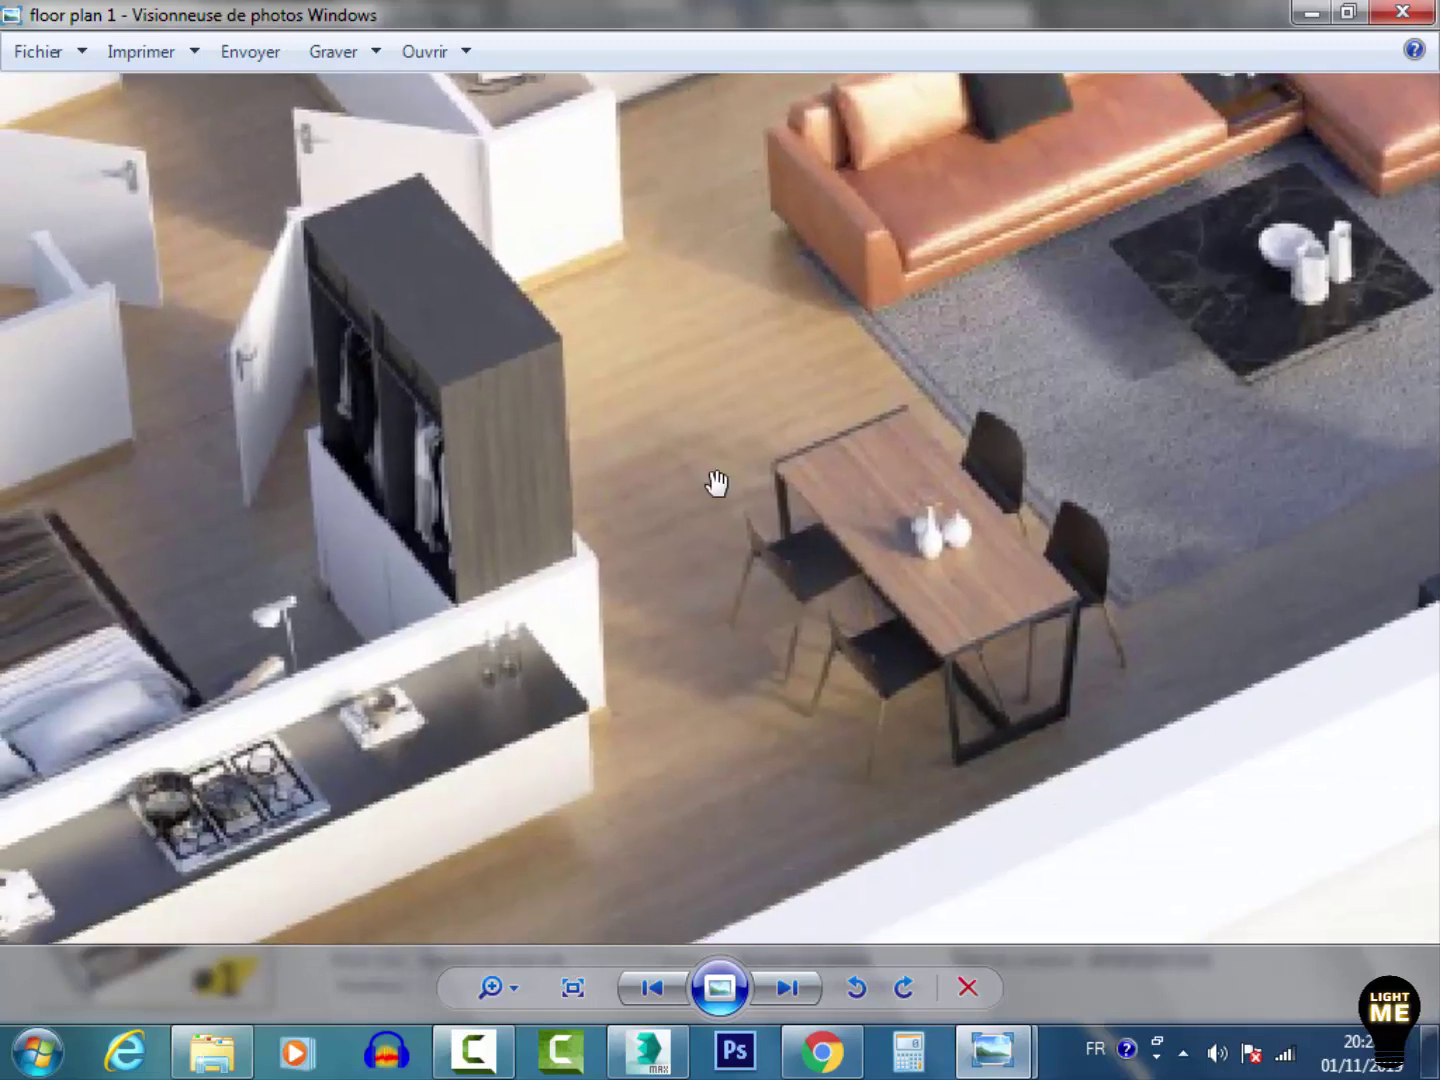
pyautogui.moveTo(482, 505); pyautogui.dragTo(895, 560)
pyautogui.moveTo(1201, 495); pyautogui.dragTo(550, 416)
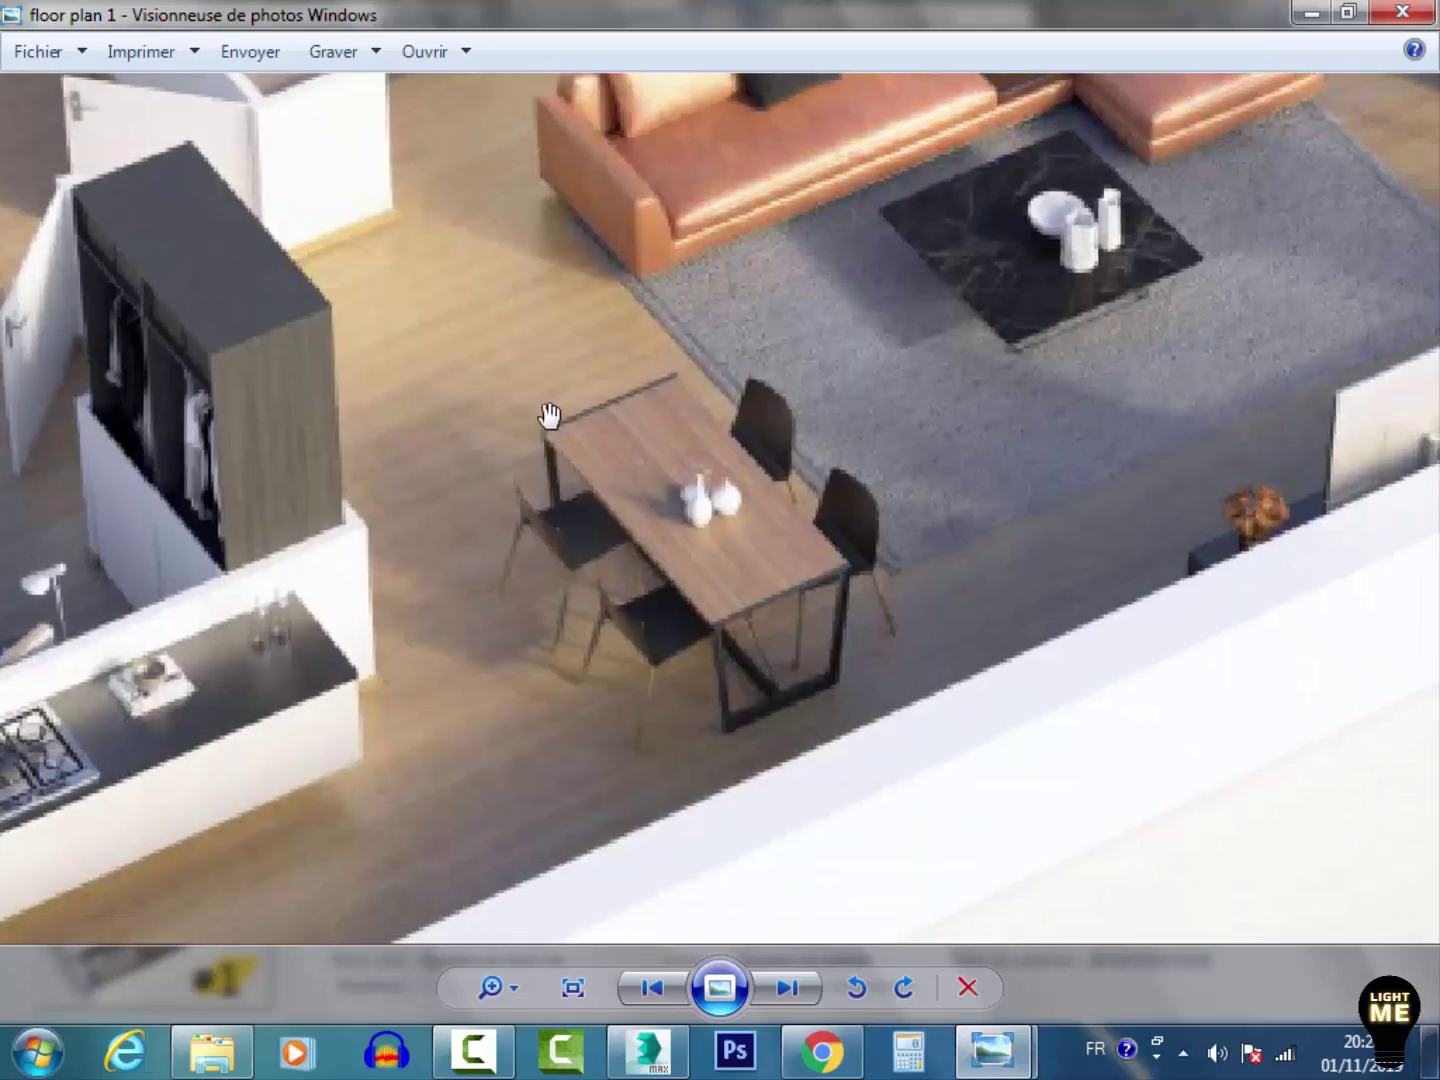
# Step: Examine the reference image's dining area, wardrobe, entrance, bedrooms and outdoor terrace up close
pyautogui.moveTo(642, 338); pyautogui.dragTo(771, 760)
pyautogui.moveTo(34, 543); pyautogui.dragTo(540, 548)
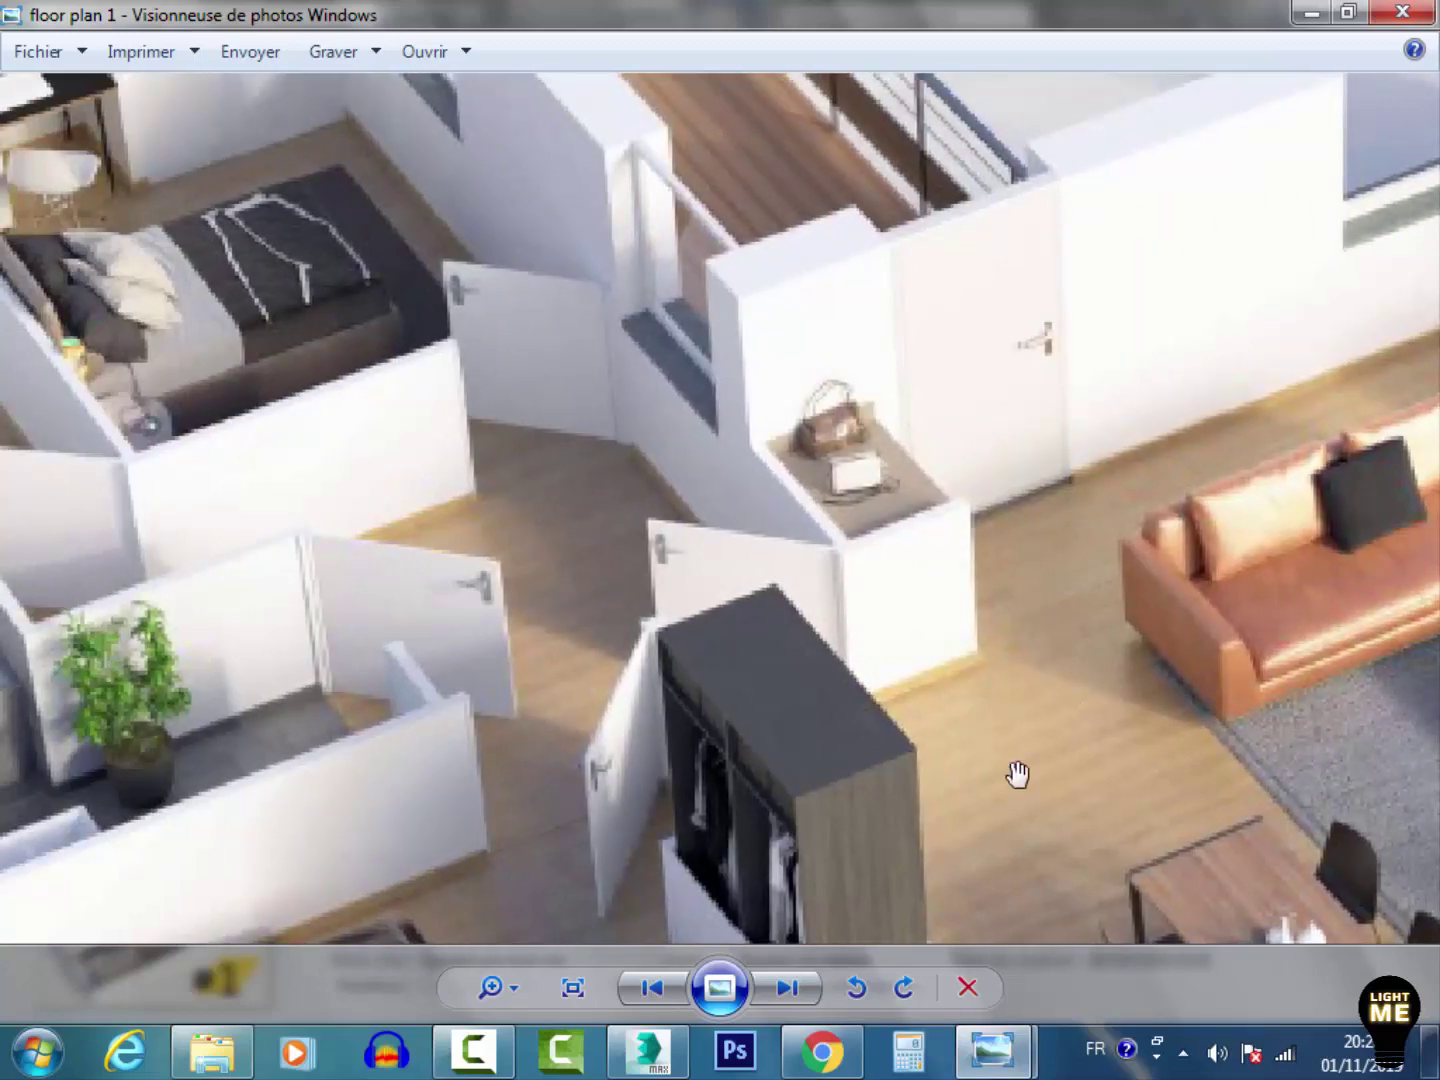
pyautogui.moveTo(1016, 771); pyautogui.dragTo(550, 498)
pyautogui.moveTo(1110, 495); pyautogui.dragTo(611, 556)
pyautogui.moveTo(1420, 301); pyautogui.dragTo(810, 564)
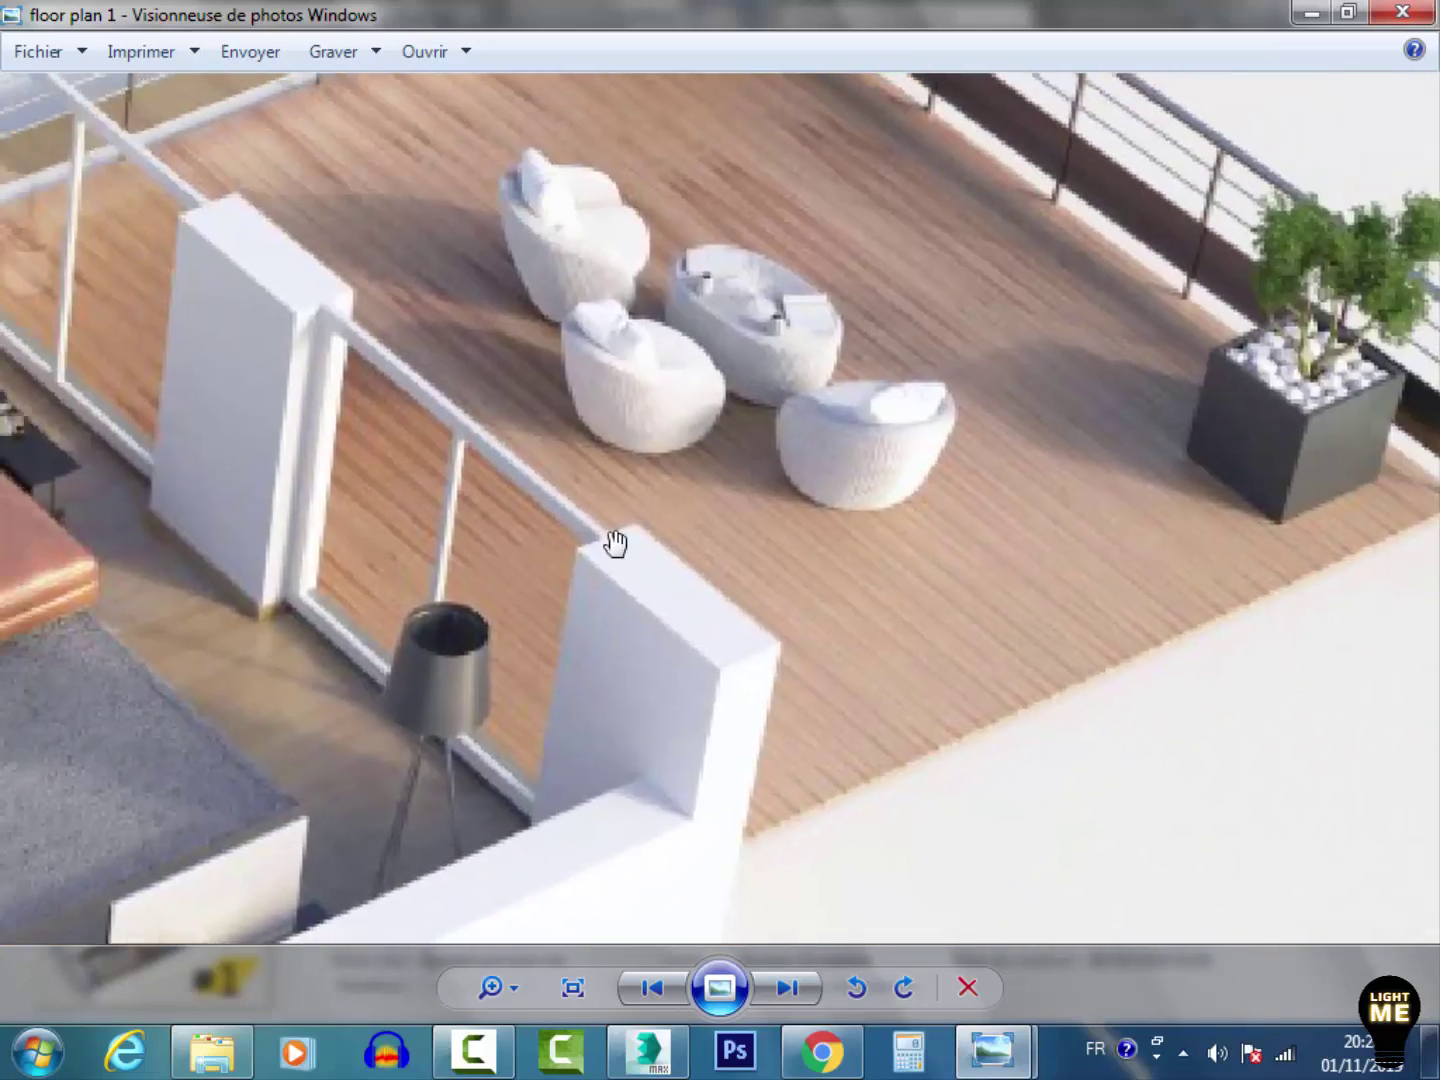
pyautogui.moveTo(614, 544); pyautogui.dragTo(1000, 499)
pyautogui.moveTo(70, 491); pyautogui.dragTo(1003, 514)
pyautogui.moveTo(438, 434); pyautogui.dragTo(960, 533)
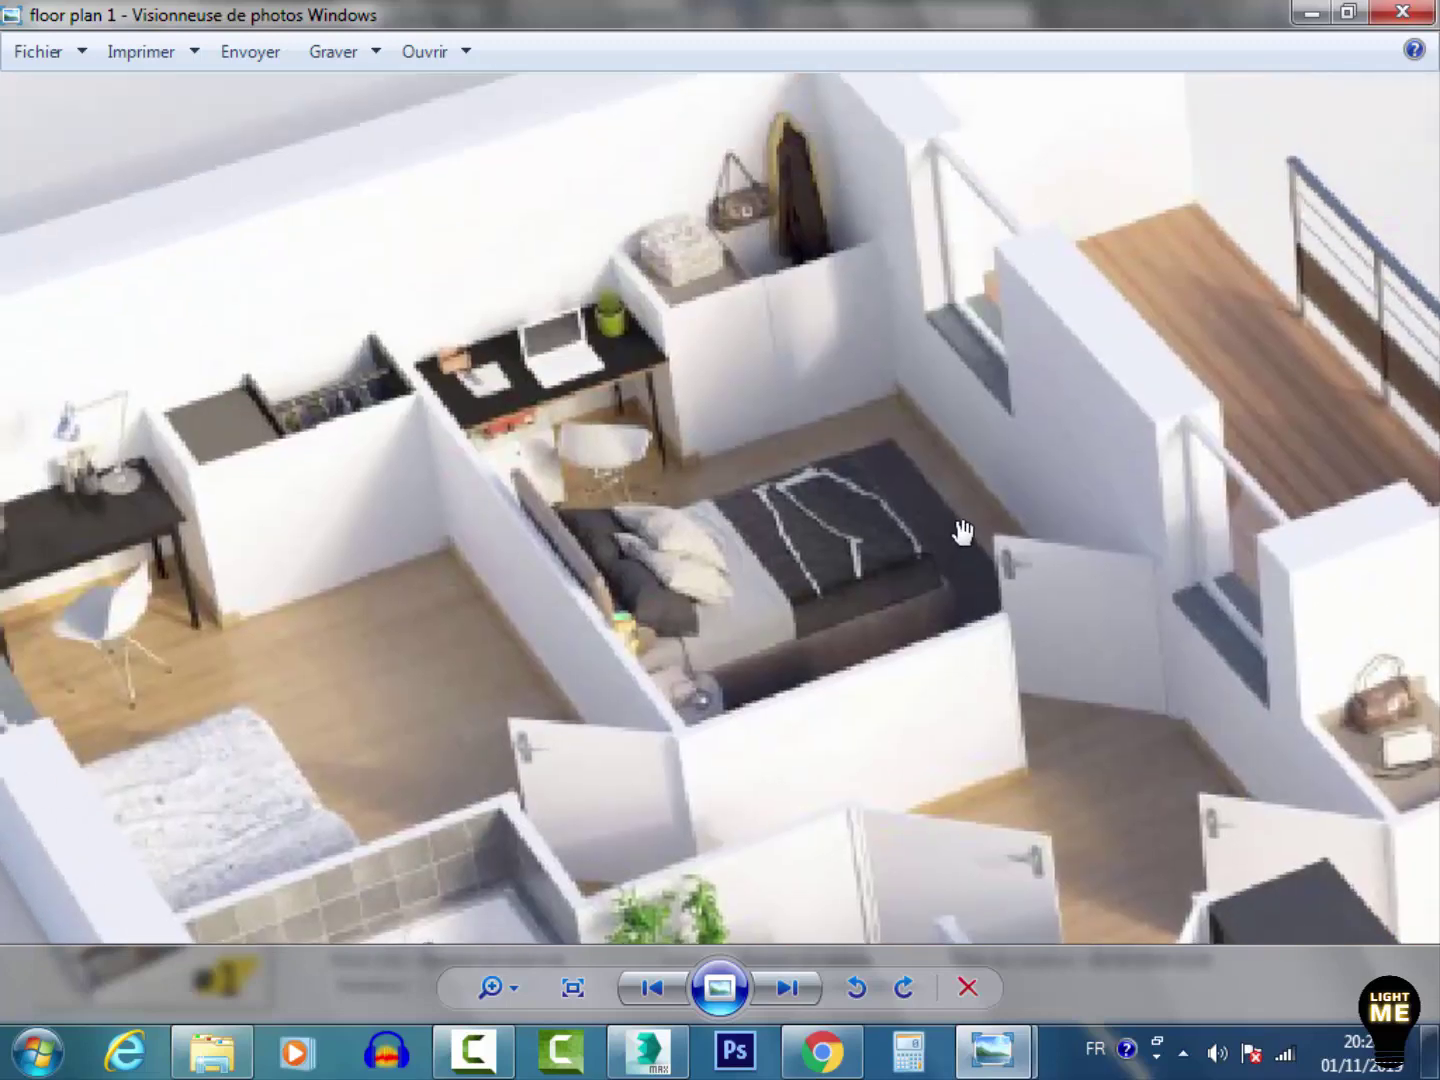
pyautogui.moveTo(1261, 756); pyautogui.dragTo(961, 656)
pyautogui.moveTo(1005, 756); pyautogui.dragTo(686, 656)
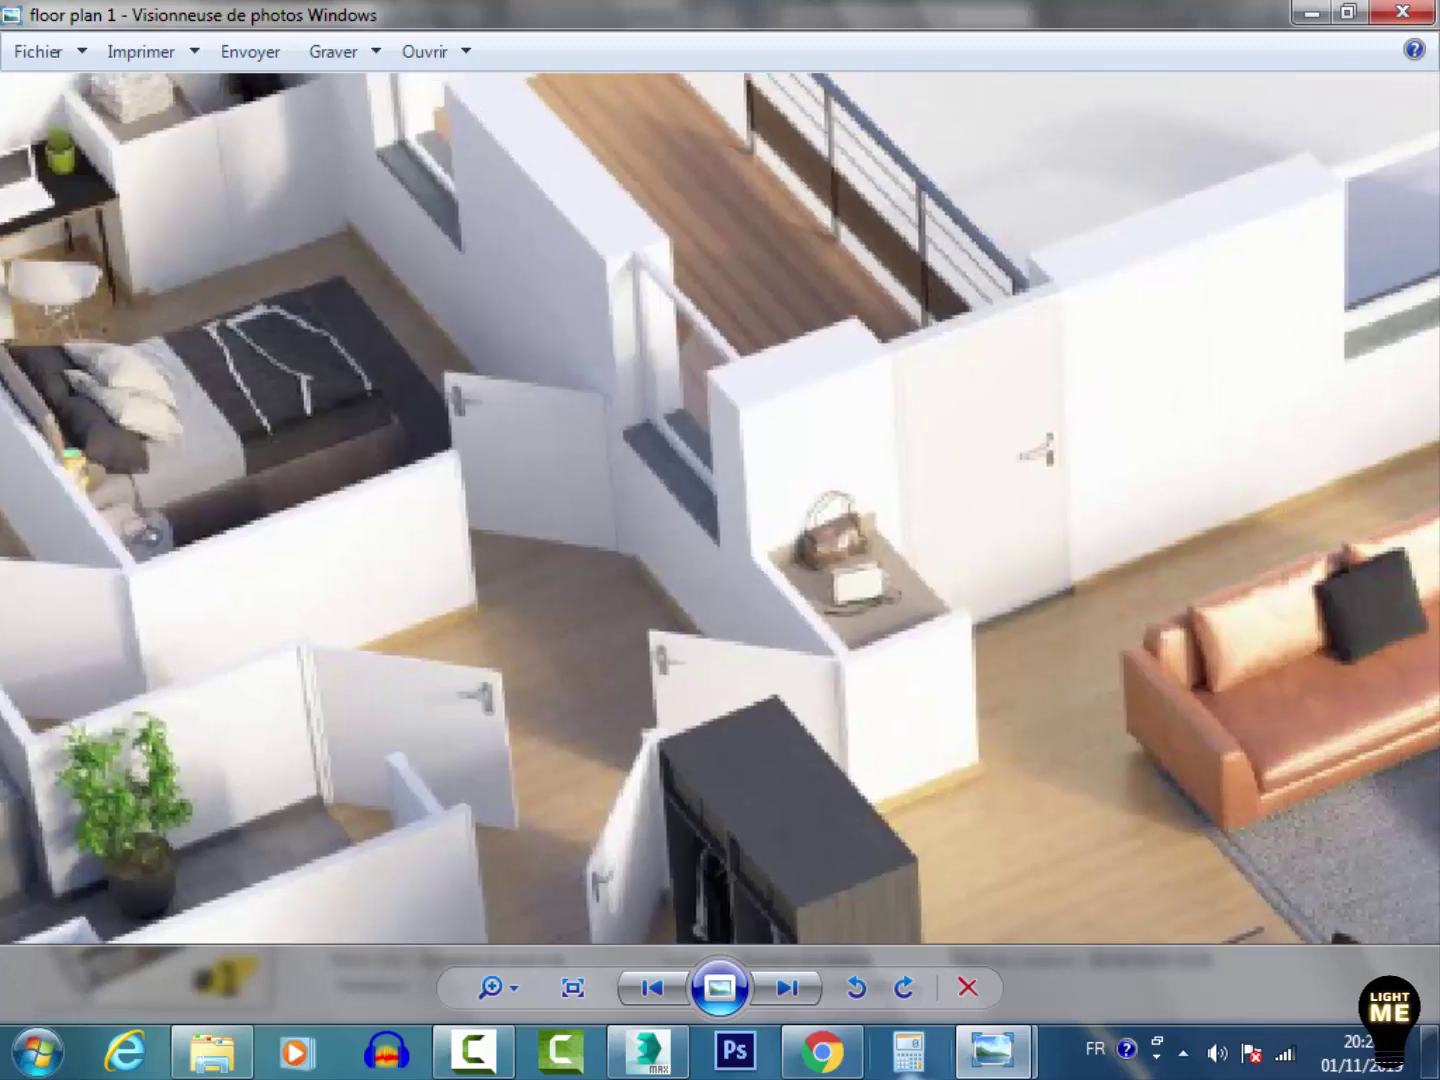
# Step: Switch to 3ds Max and pick the house's outer wall material into the first Material Editor slot
pyautogui.click(650, 1049)
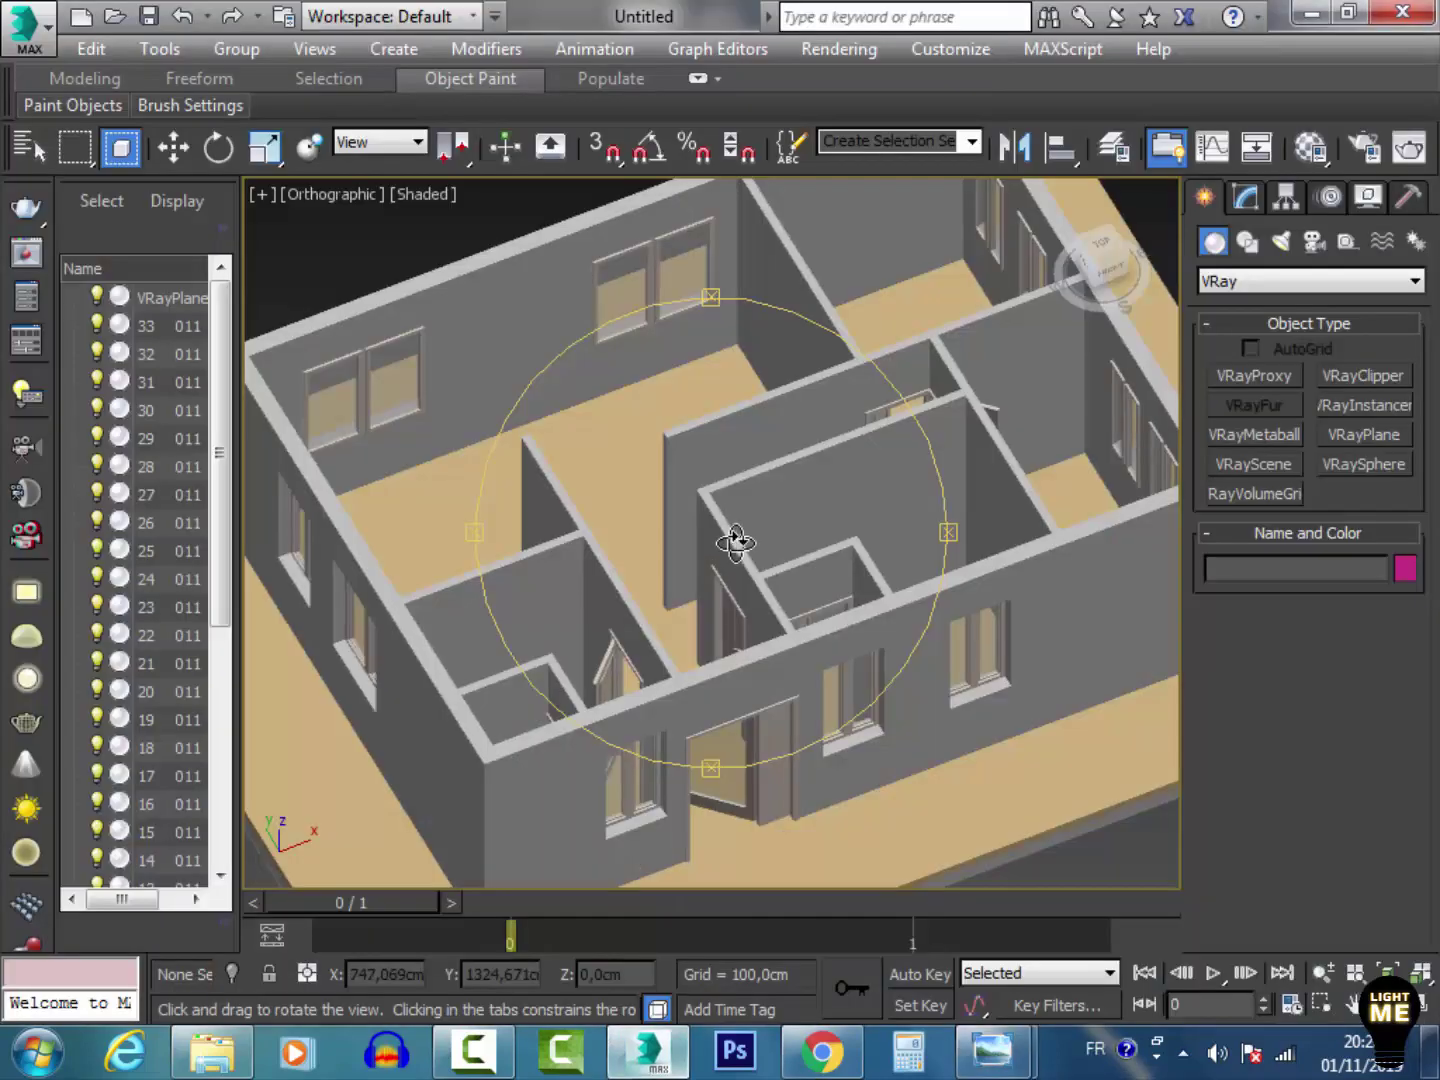
pyautogui.click(176, 148)
pyautogui.moveTo(683, 401); pyautogui.dragTo(643, 408, button='middle')
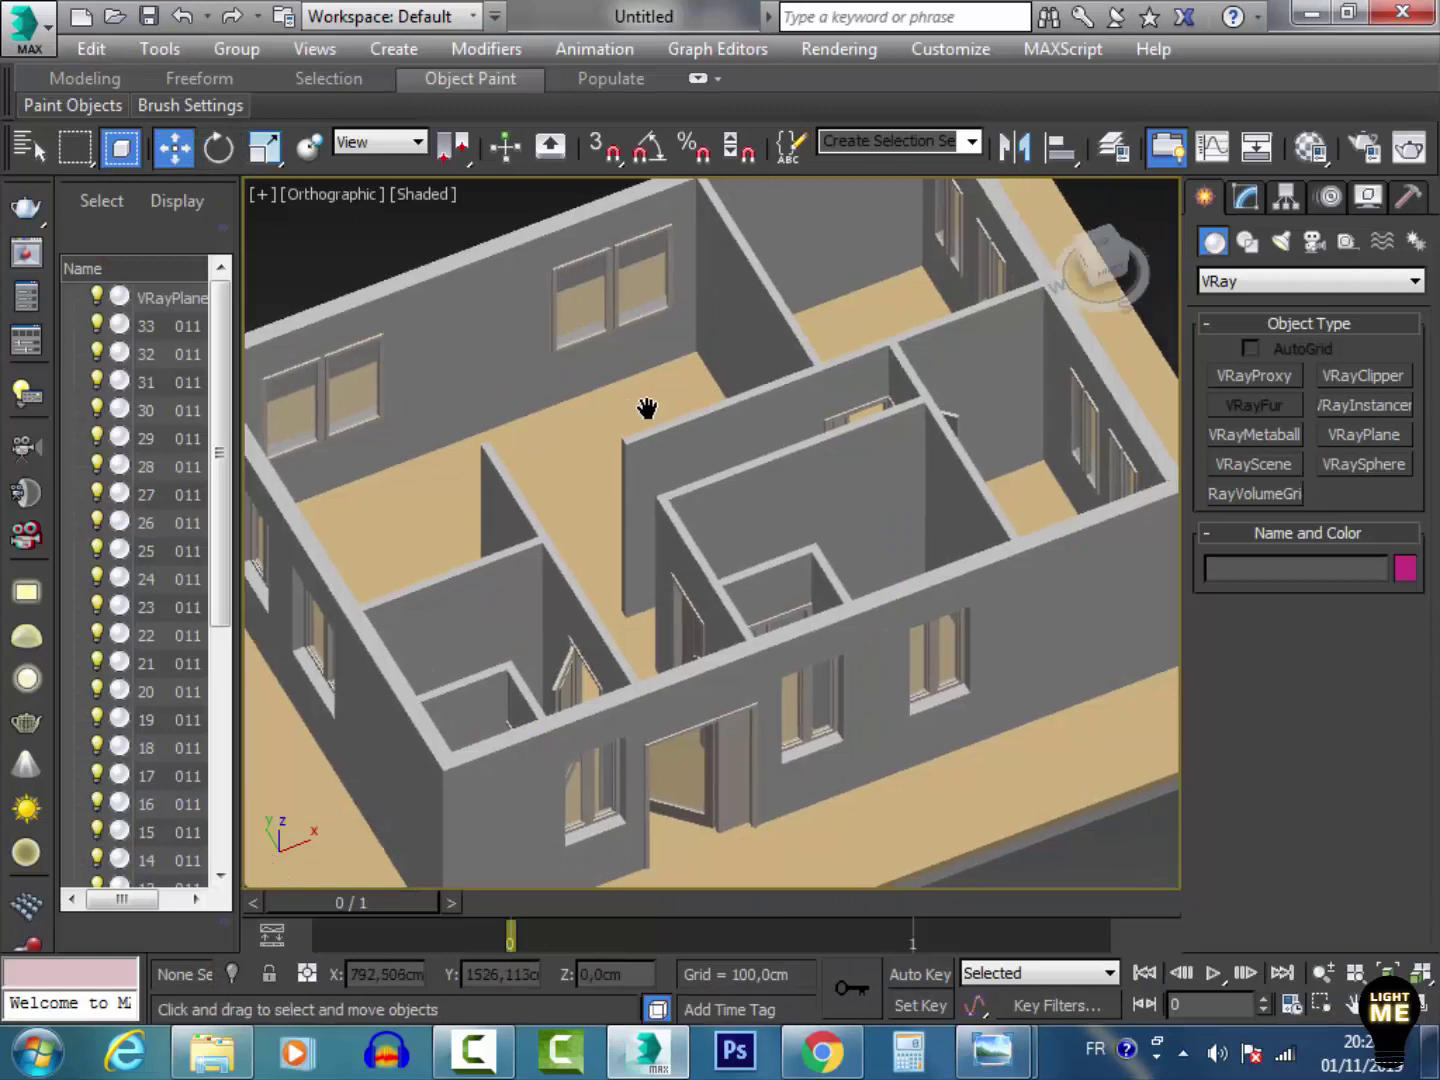
pyautogui.click(1311, 148)
pyautogui.moveTo(340, 182); pyautogui.dragTo(1023, 190)
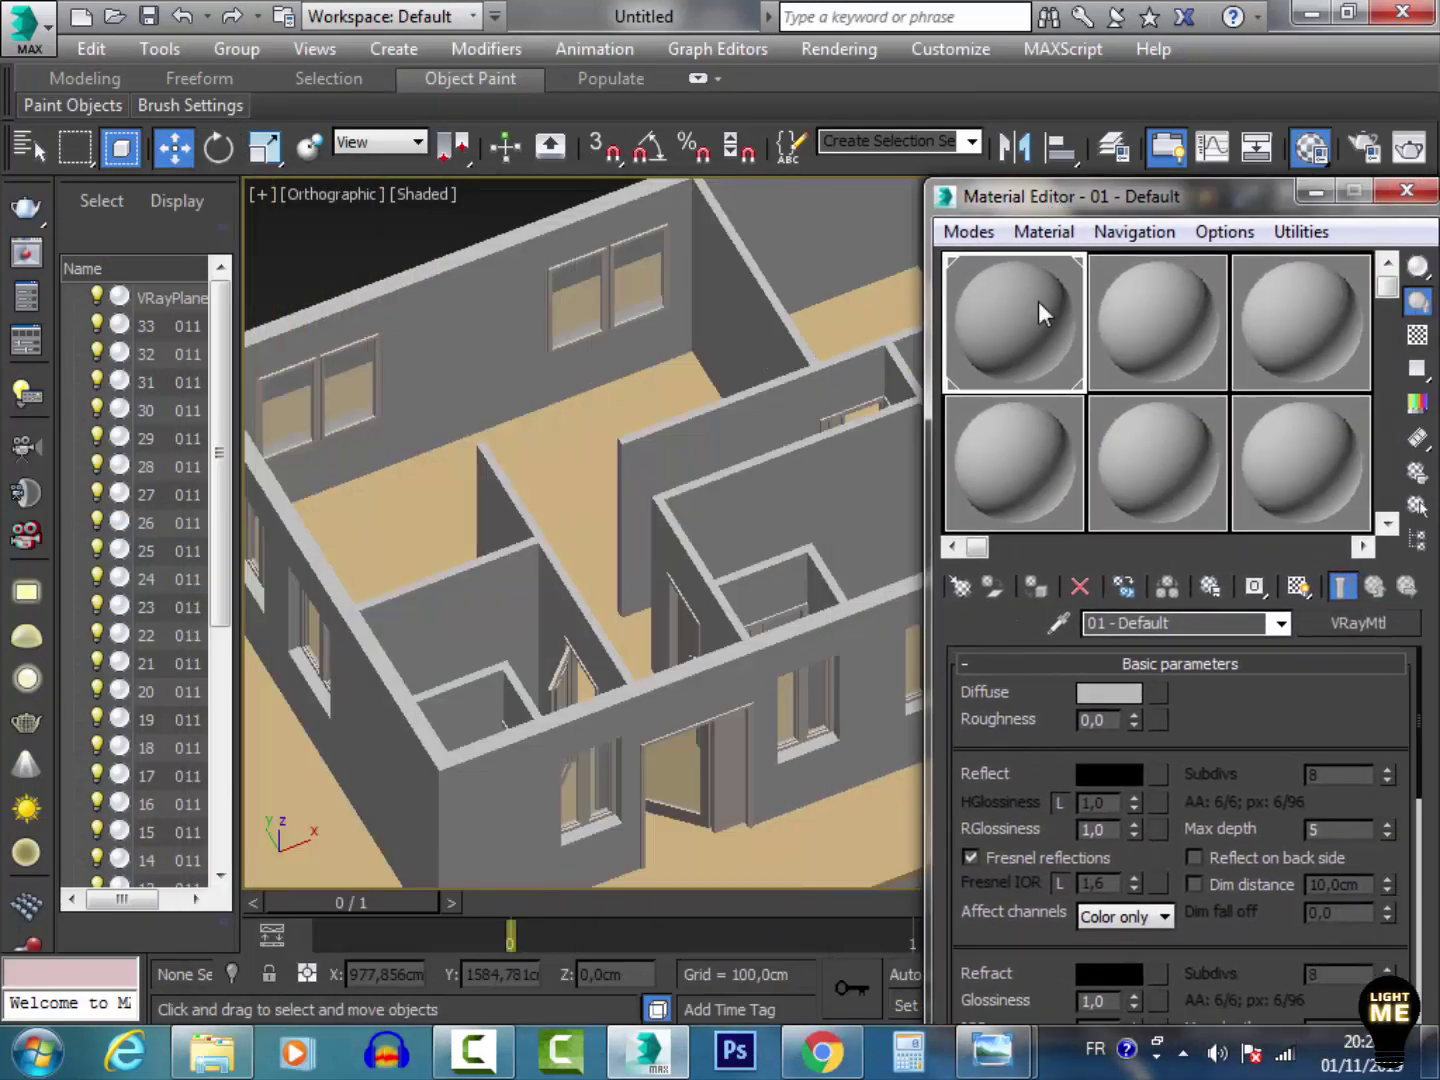
pyautogui.click(1058, 622)
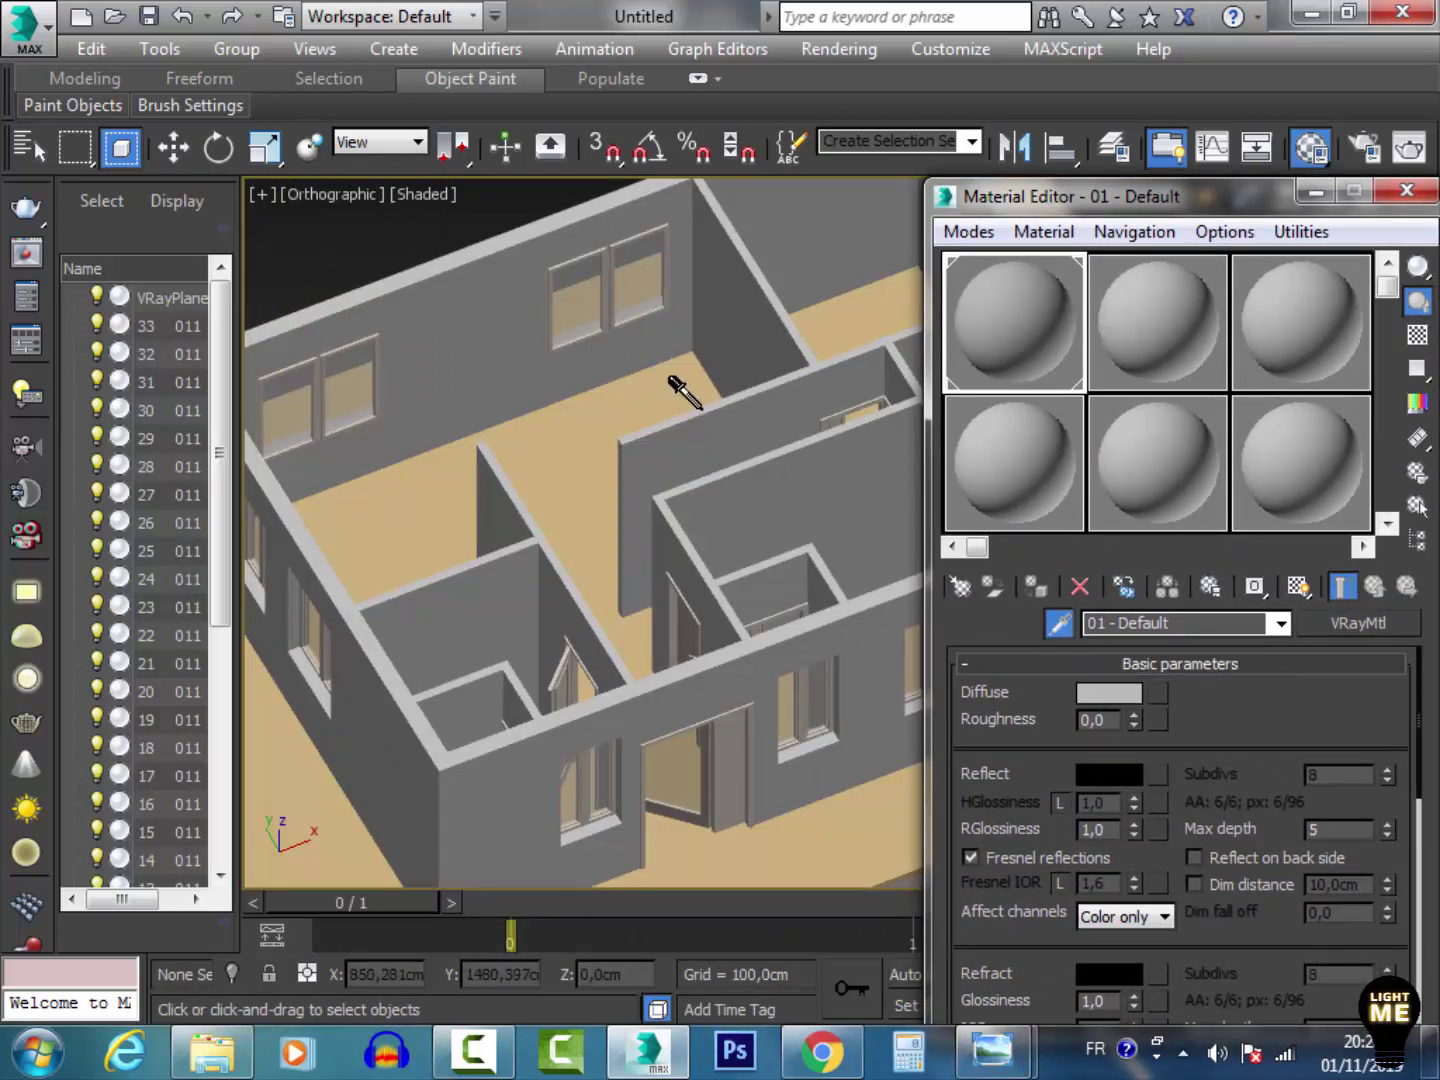
pyautogui.moveTo(339, 483); pyautogui.dragTo(499, 492, button='middle')
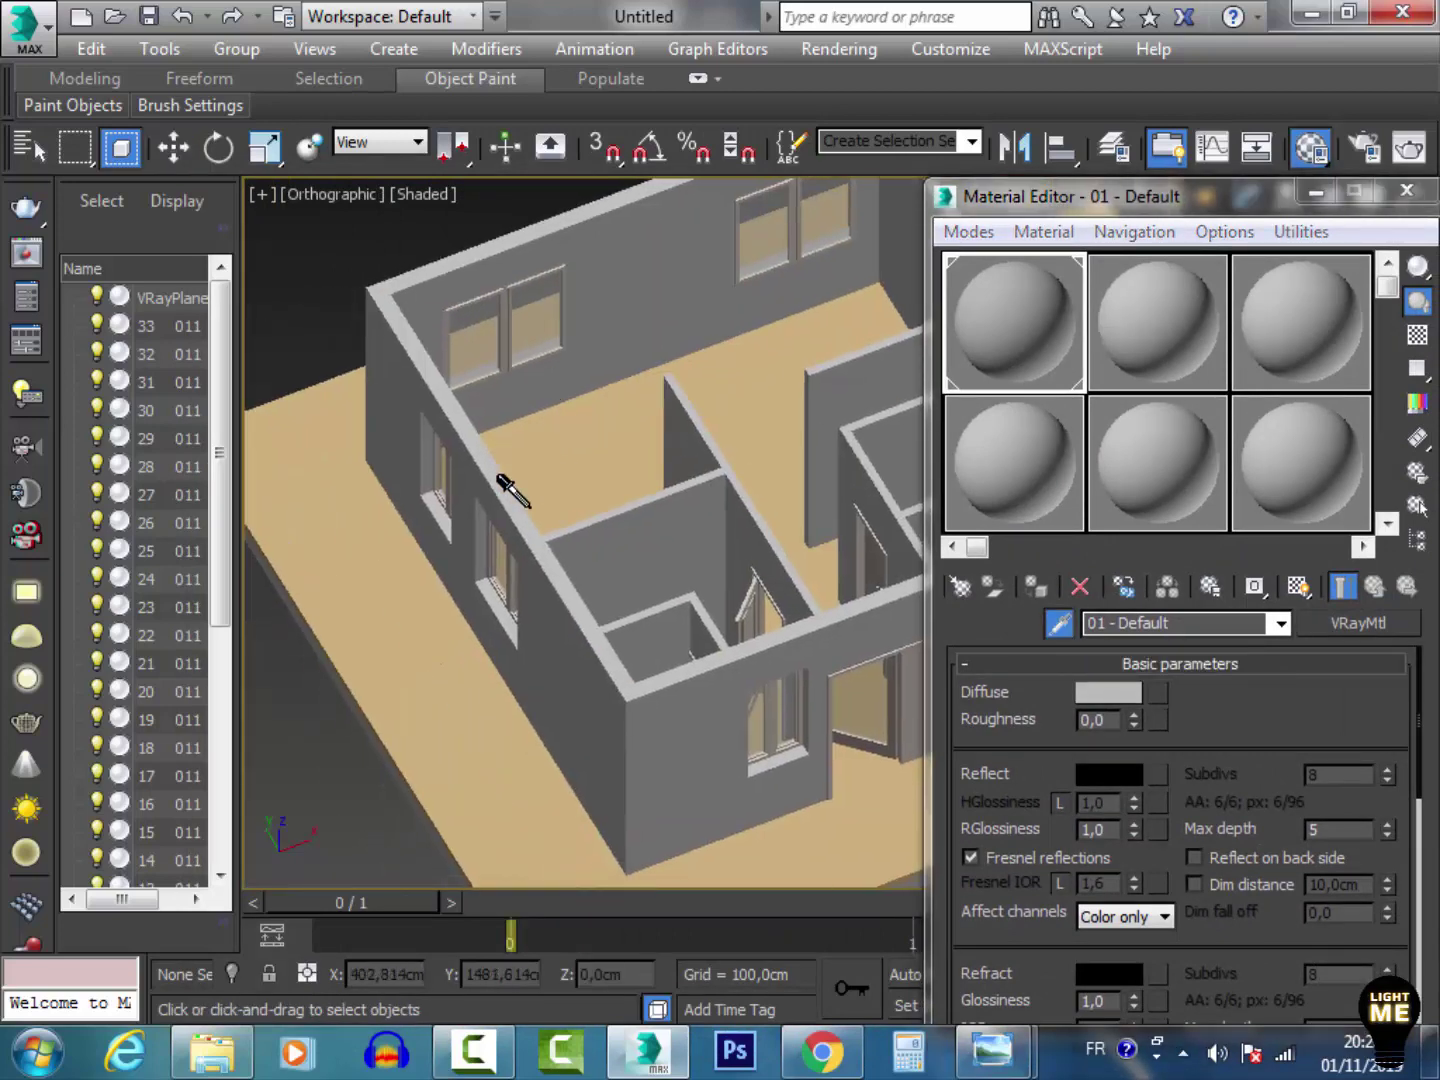
pyautogui.click(531, 564)
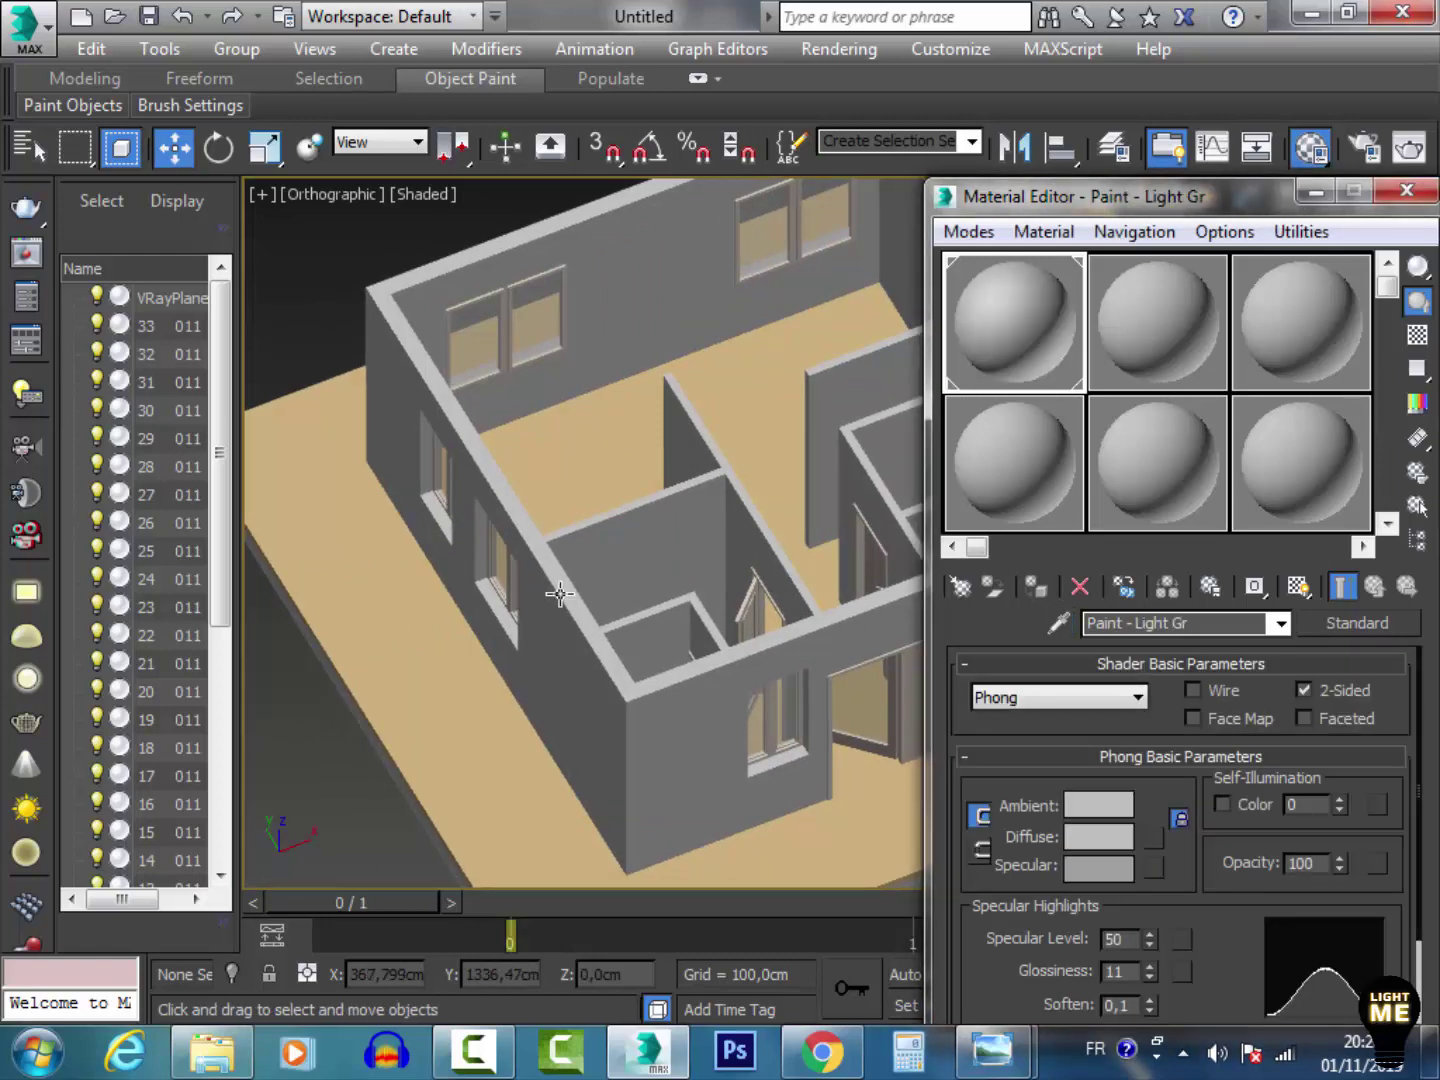
pyautogui.click(1318, 194)
pyautogui.moveTo(807, 536); pyautogui.dragTo(782, 566, button='middle')
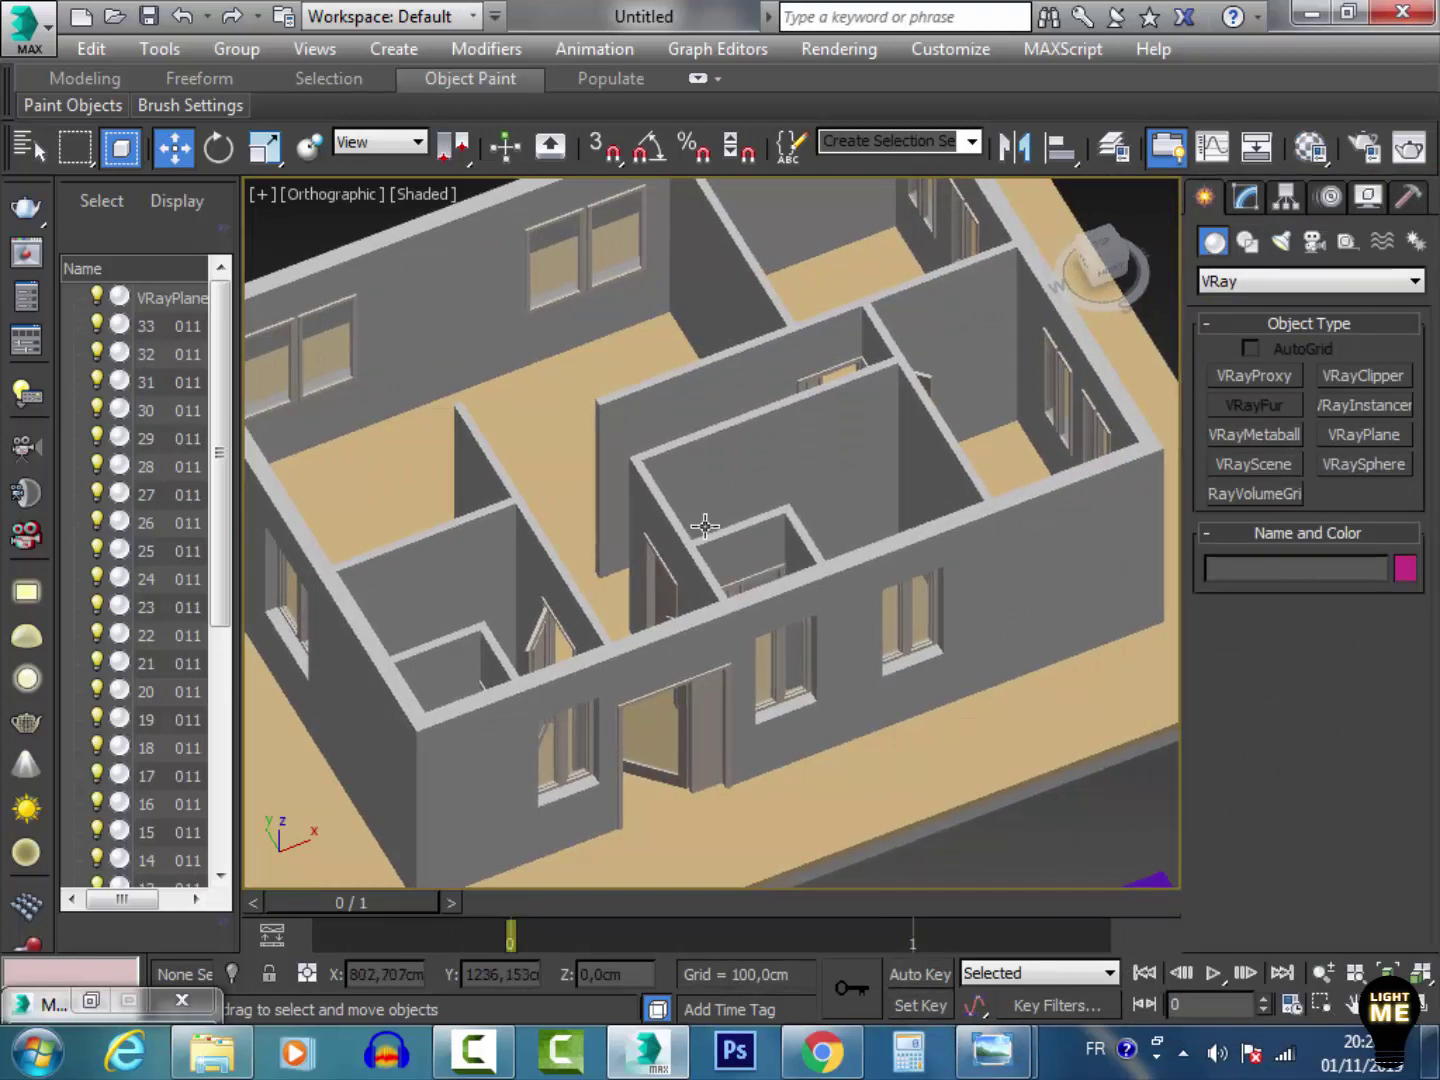
pyautogui.moveTo(706, 527); pyautogui.dragTo(800, 474, button='middle')
pyautogui.keyDown('alt'); pyautogui.moveTo(957, 447); pyautogui.dragTo(881, 463, button='middle'); pyautogui.keyUp('alt')
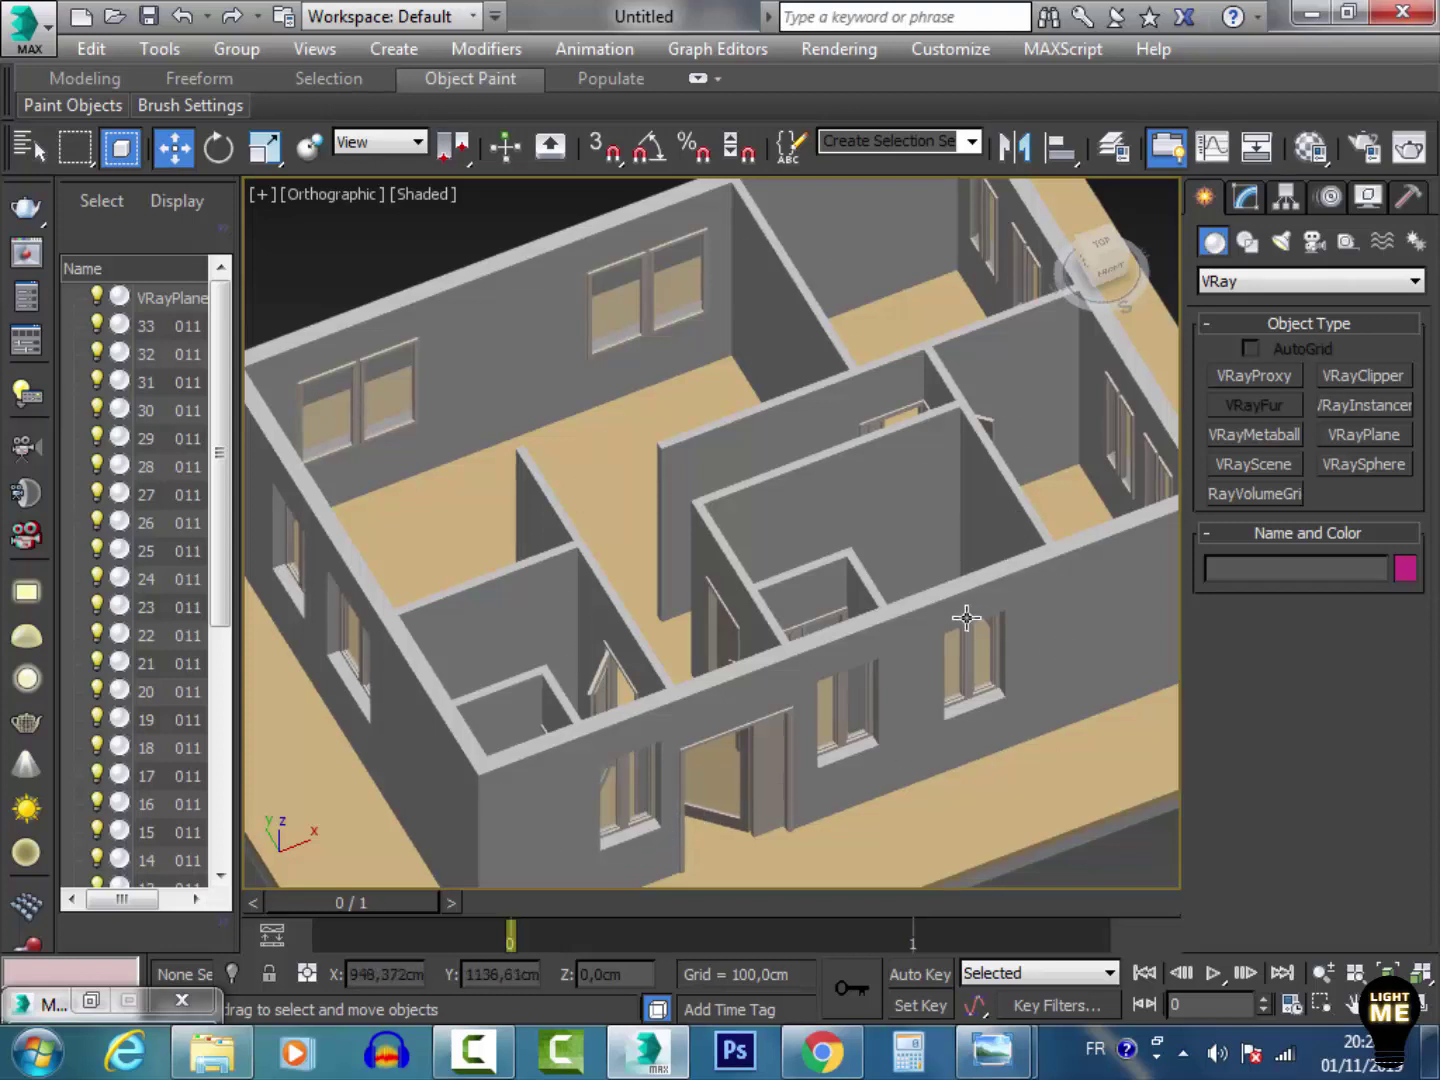
pyautogui.keyDown('alt'); pyautogui.moveTo(585, 572); pyautogui.dragTo(599, 519, button='middle'); pyautogui.keyUp('alt')
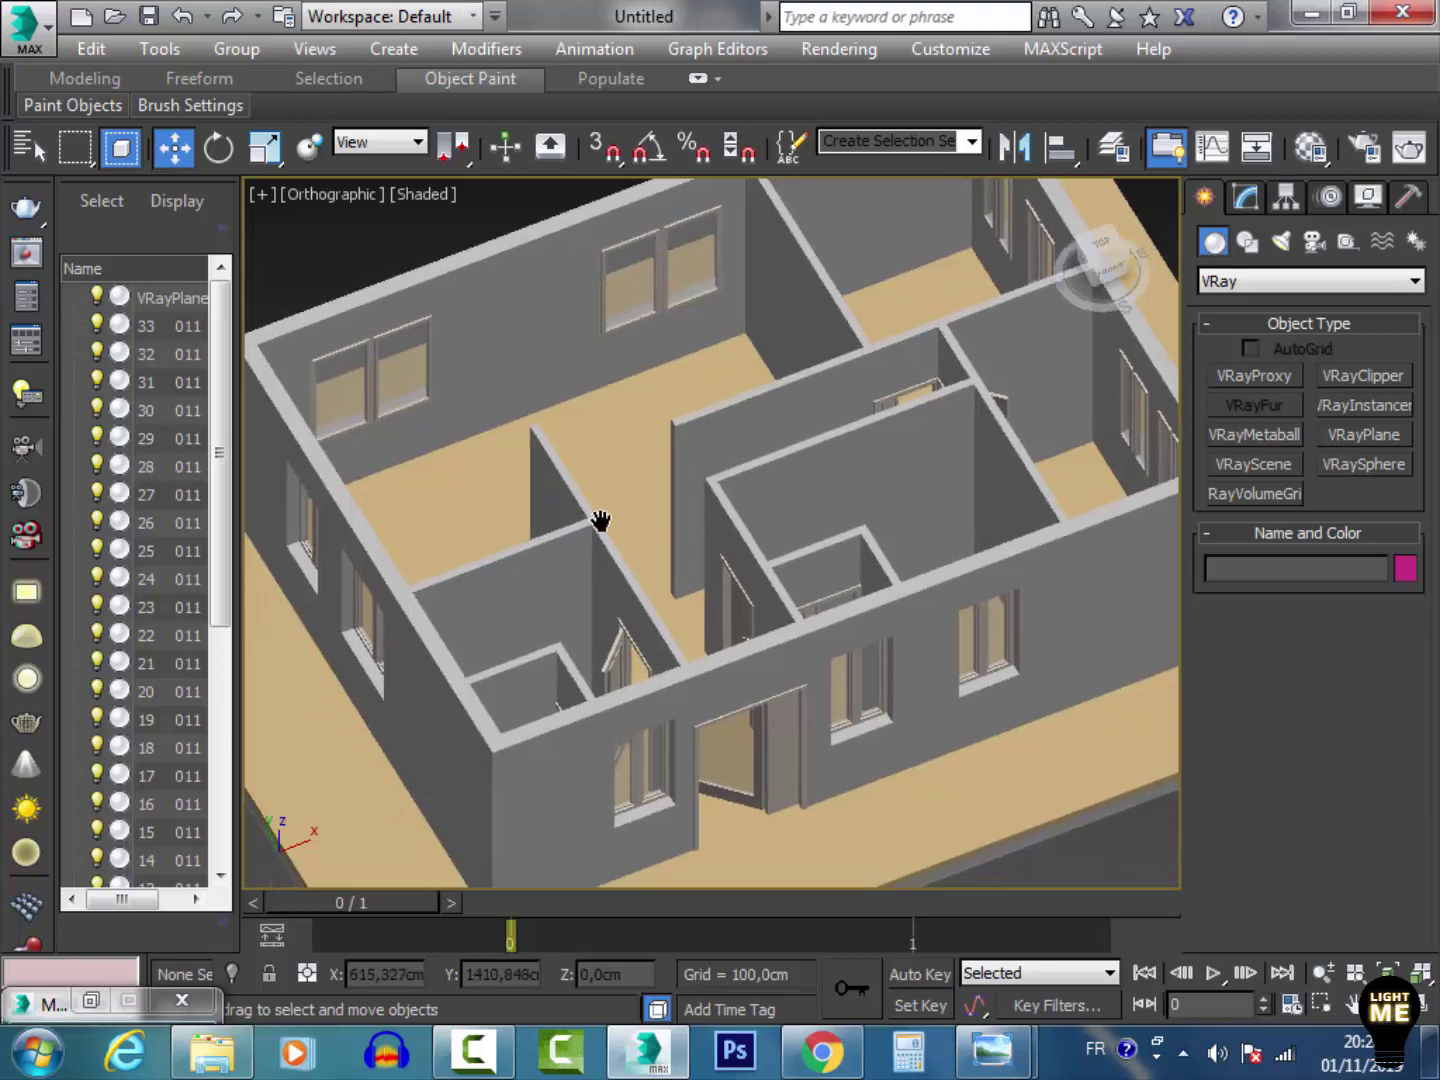
# Step: Sample the outer wall's Paint - Light Gr material again and change its type to VRayMtl
pyautogui.click(1315, 147)
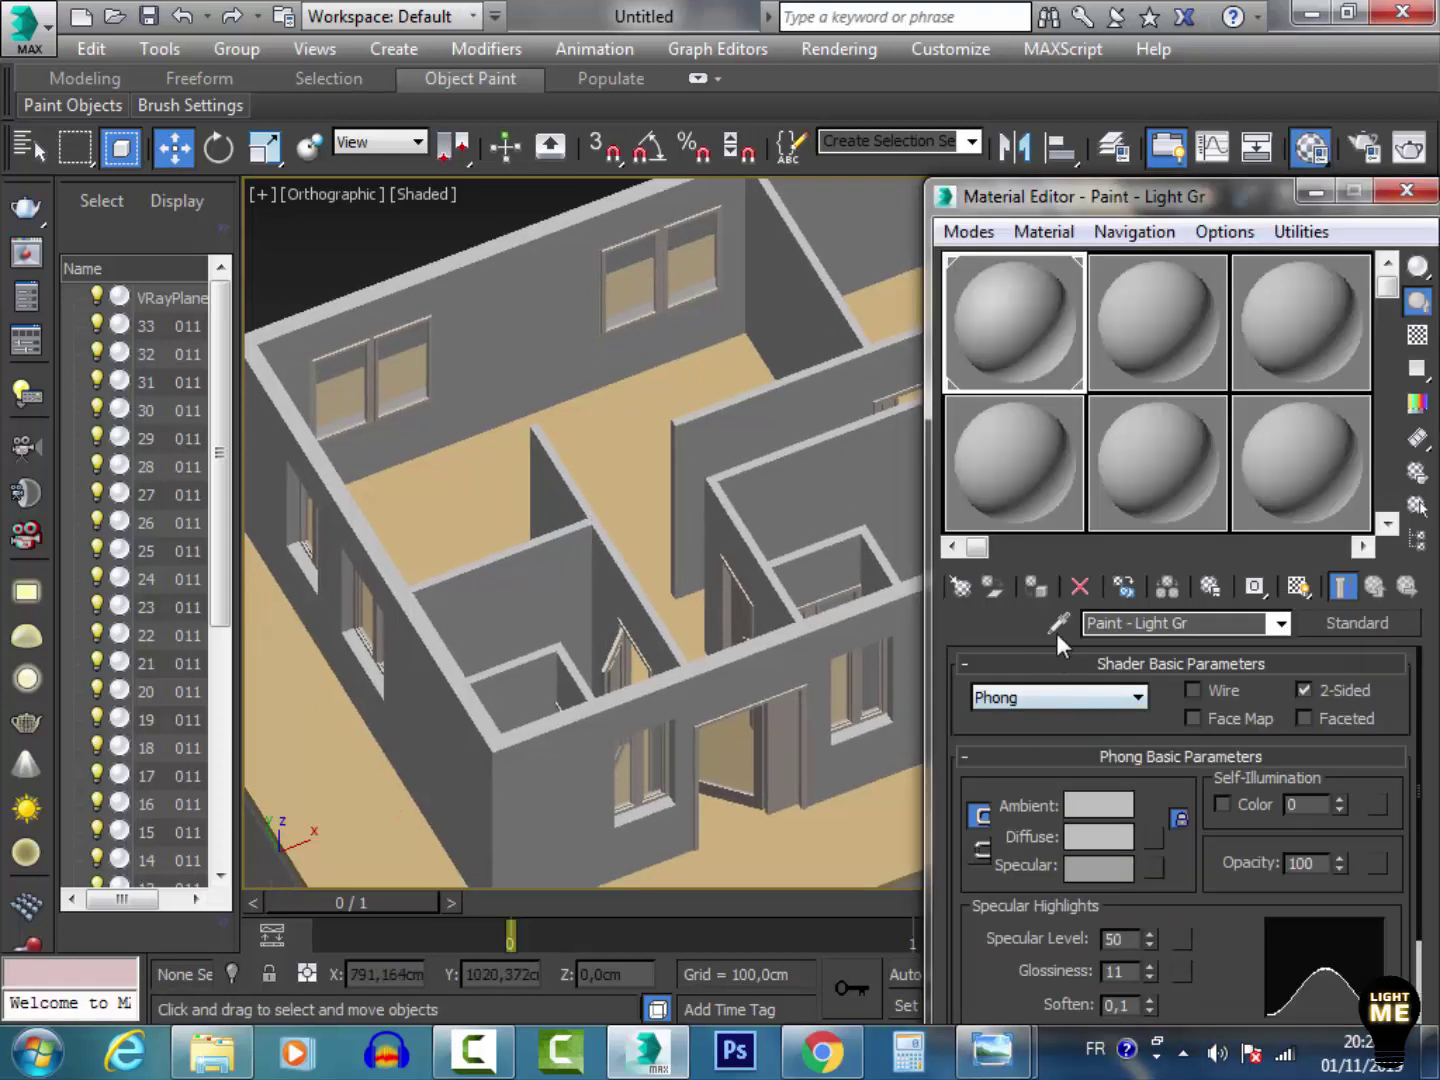
pyautogui.click(1057, 623)
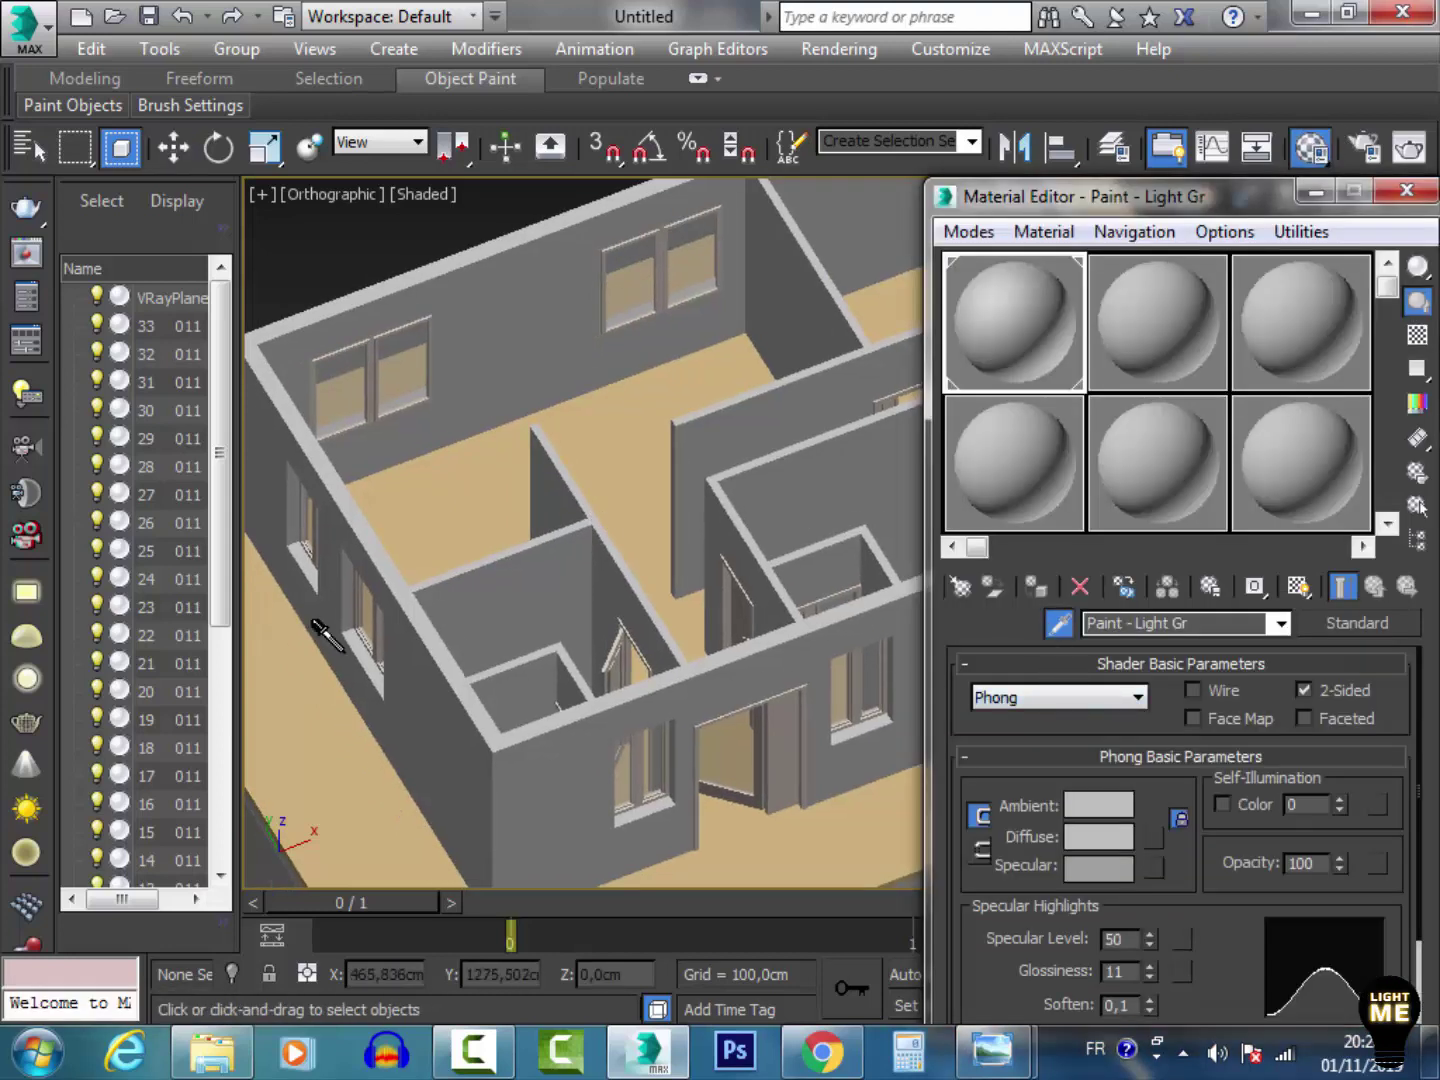
pyautogui.click(419, 670)
pyautogui.press('w')
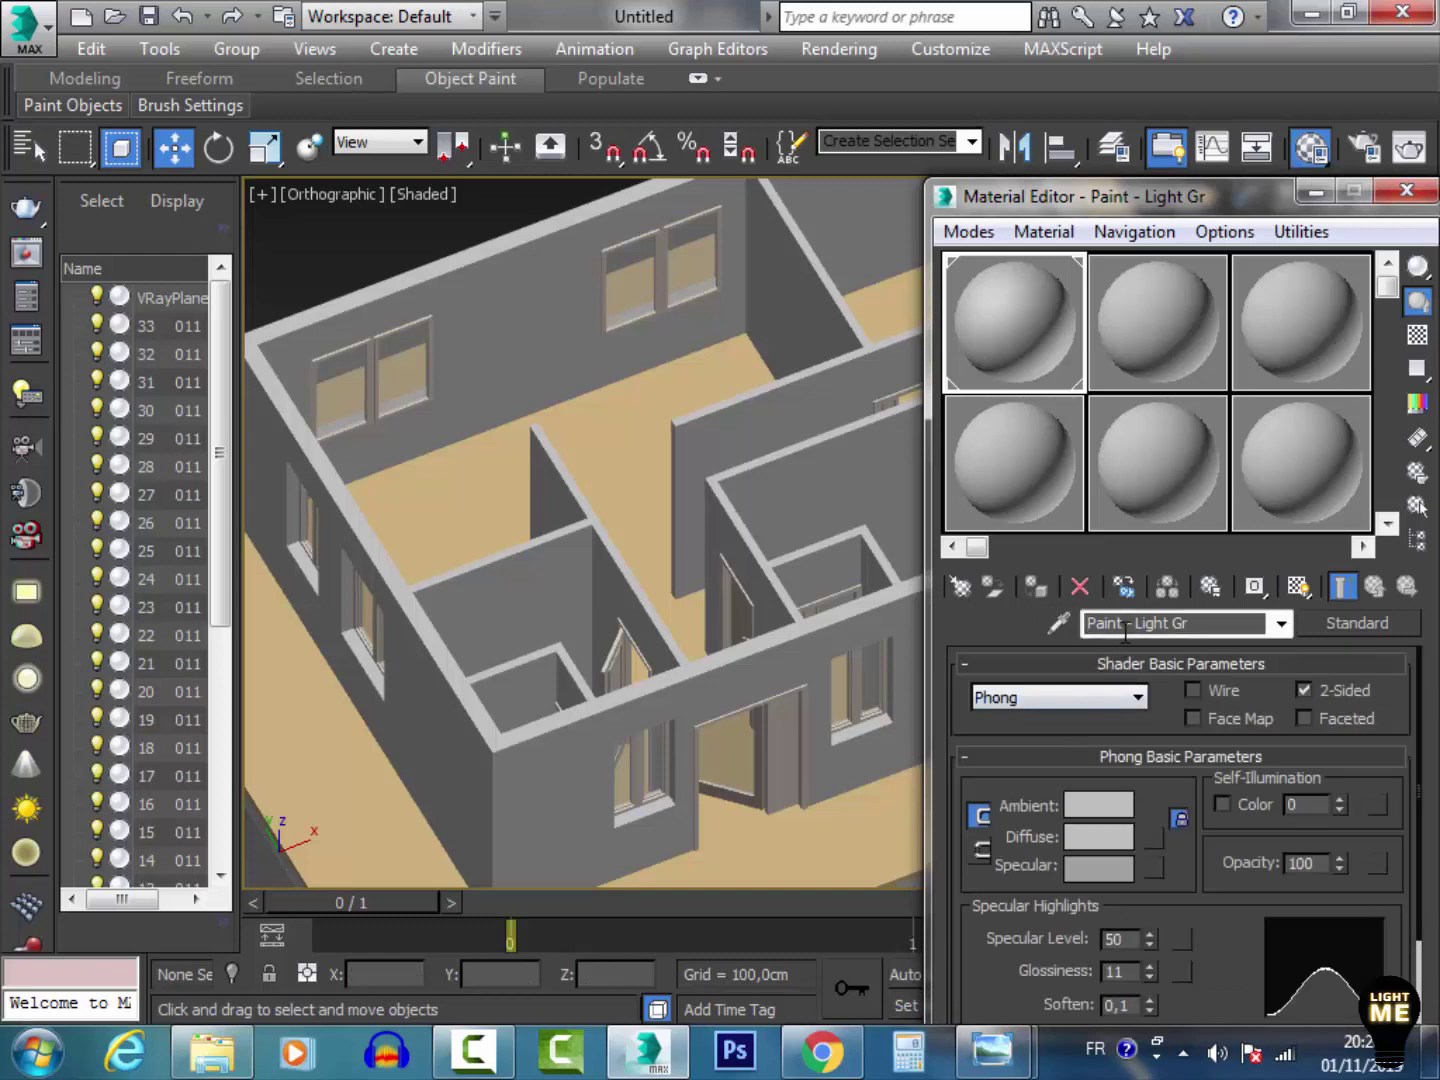
pyautogui.click(1337, 625)
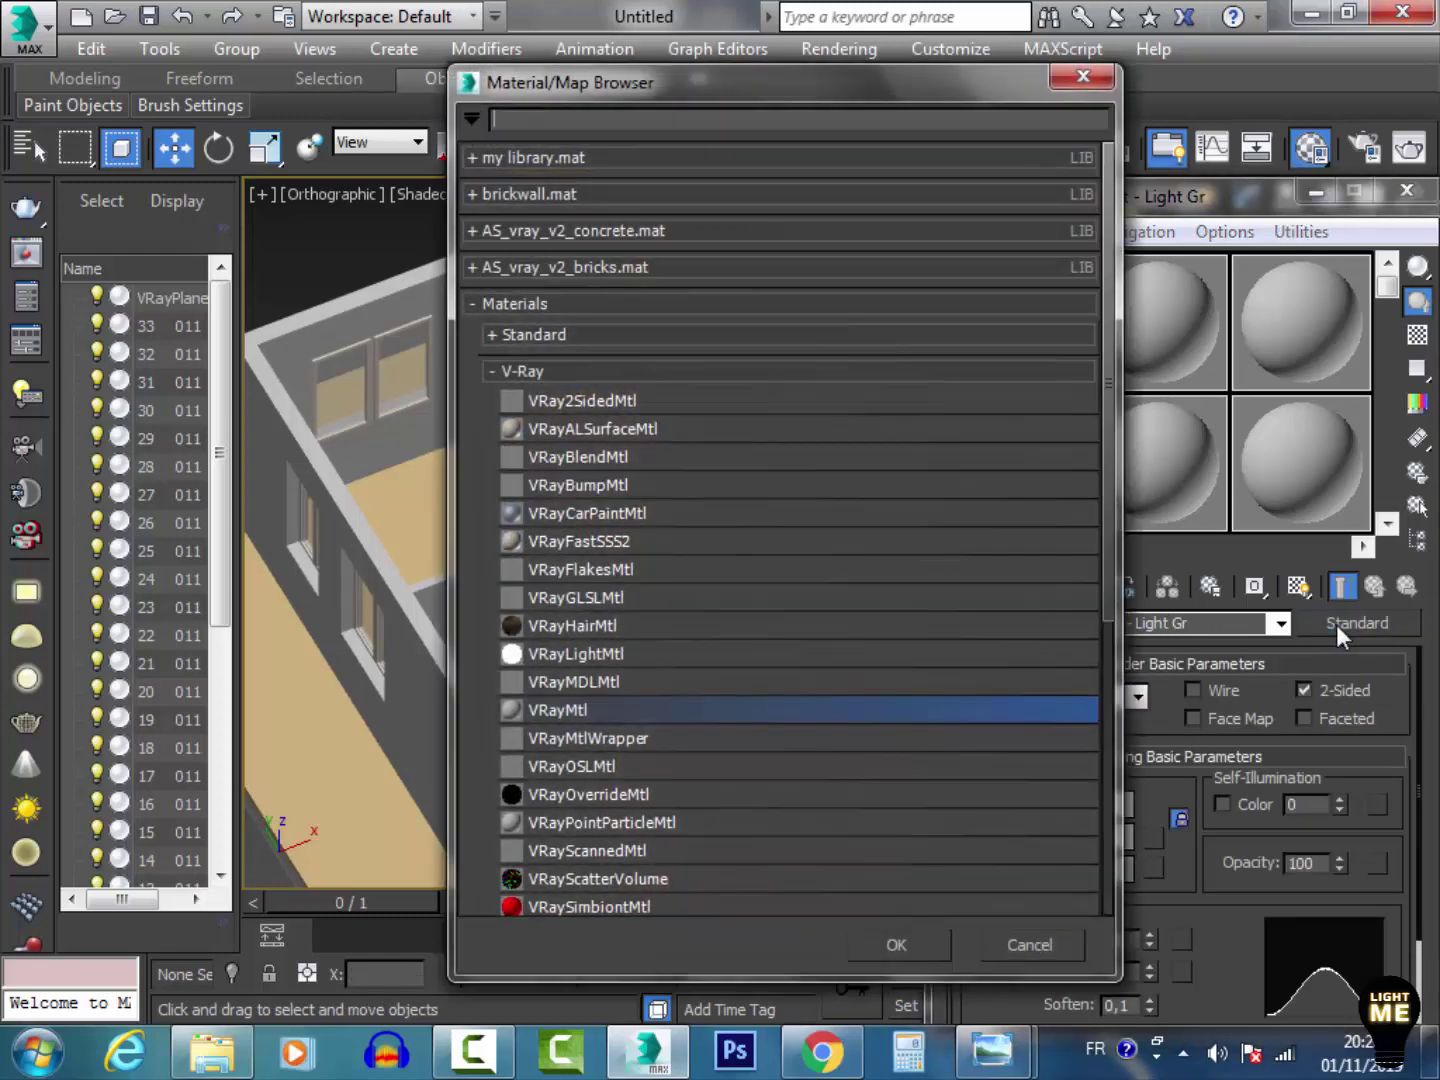
pyautogui.doubleClick(542, 711)
# Step: Set the wall material's diffuse colour to pure red (255, 0, 0) and check which surfaces use it
pyautogui.click(1109, 692)
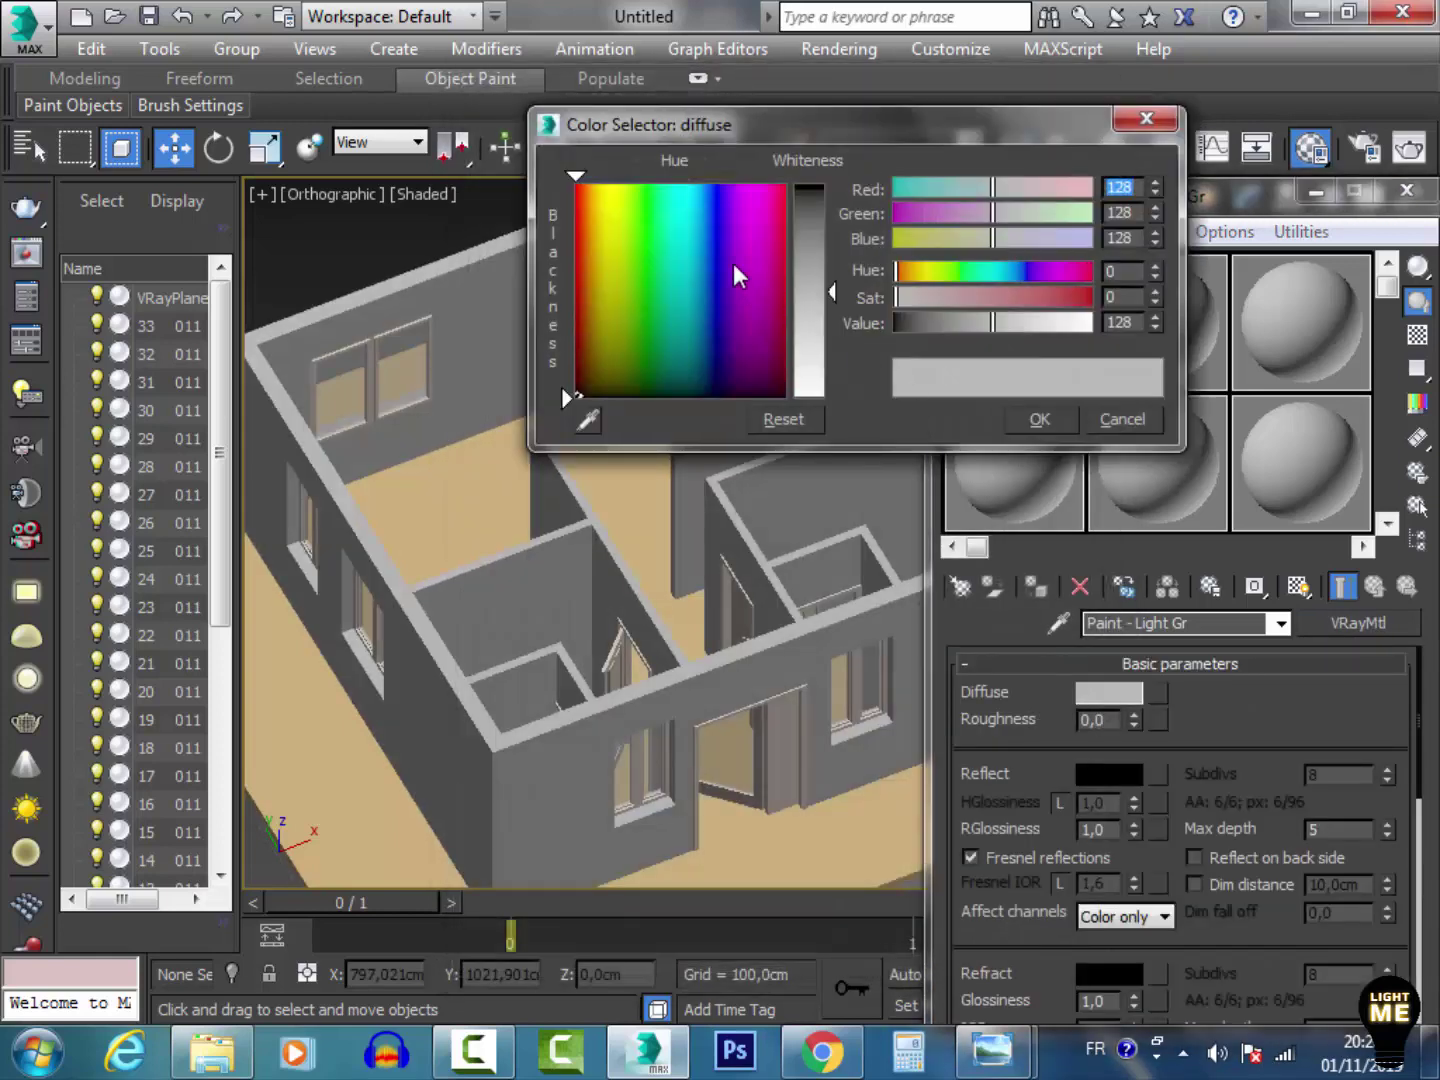
pyautogui.moveTo(734, 263); pyautogui.dragTo(836, 185)
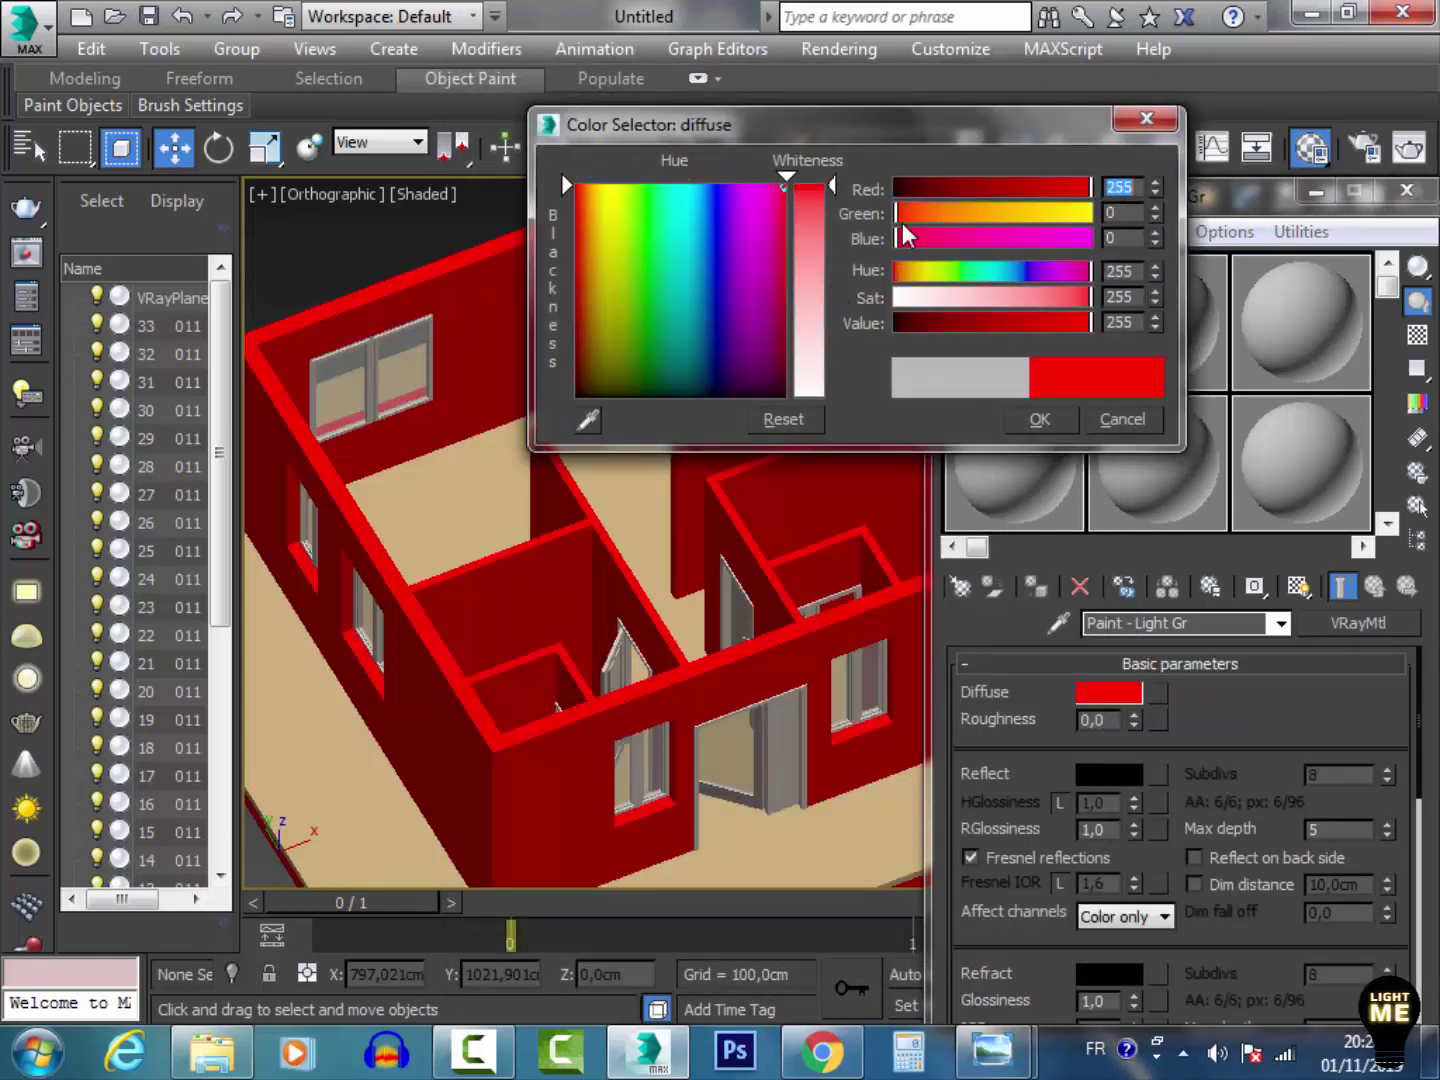
pyautogui.click(1039, 419)
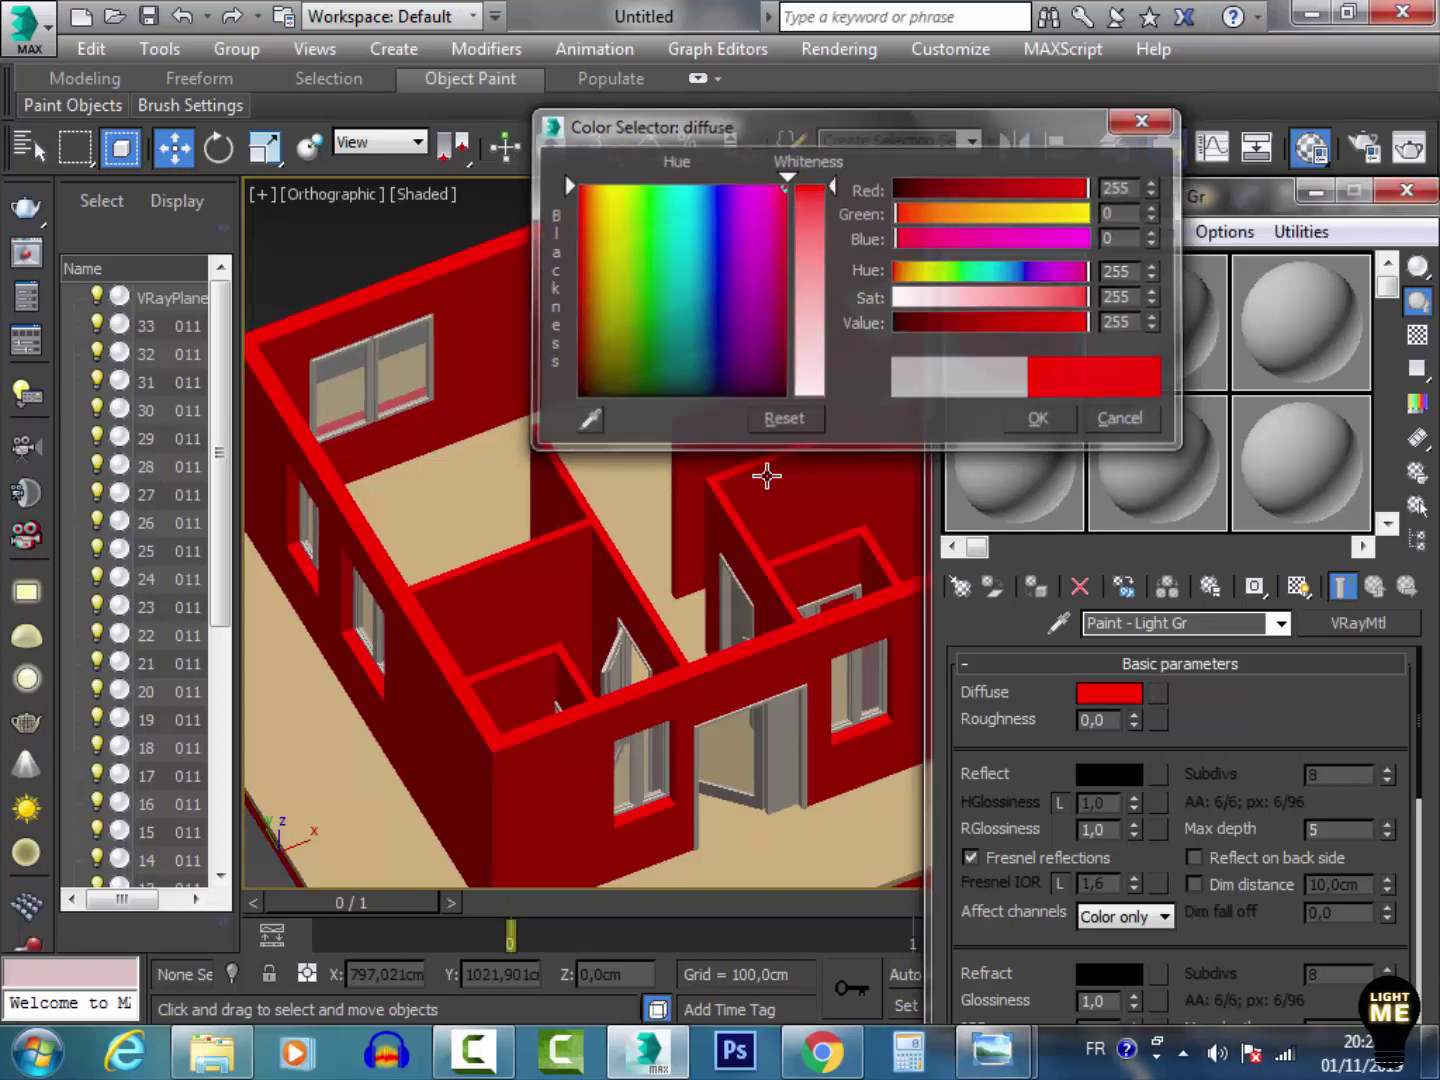
pyautogui.keyDown('alt'); pyautogui.moveTo(765, 476); pyautogui.dragTo(665, 582, button='middle'); pyautogui.keyUp('alt')
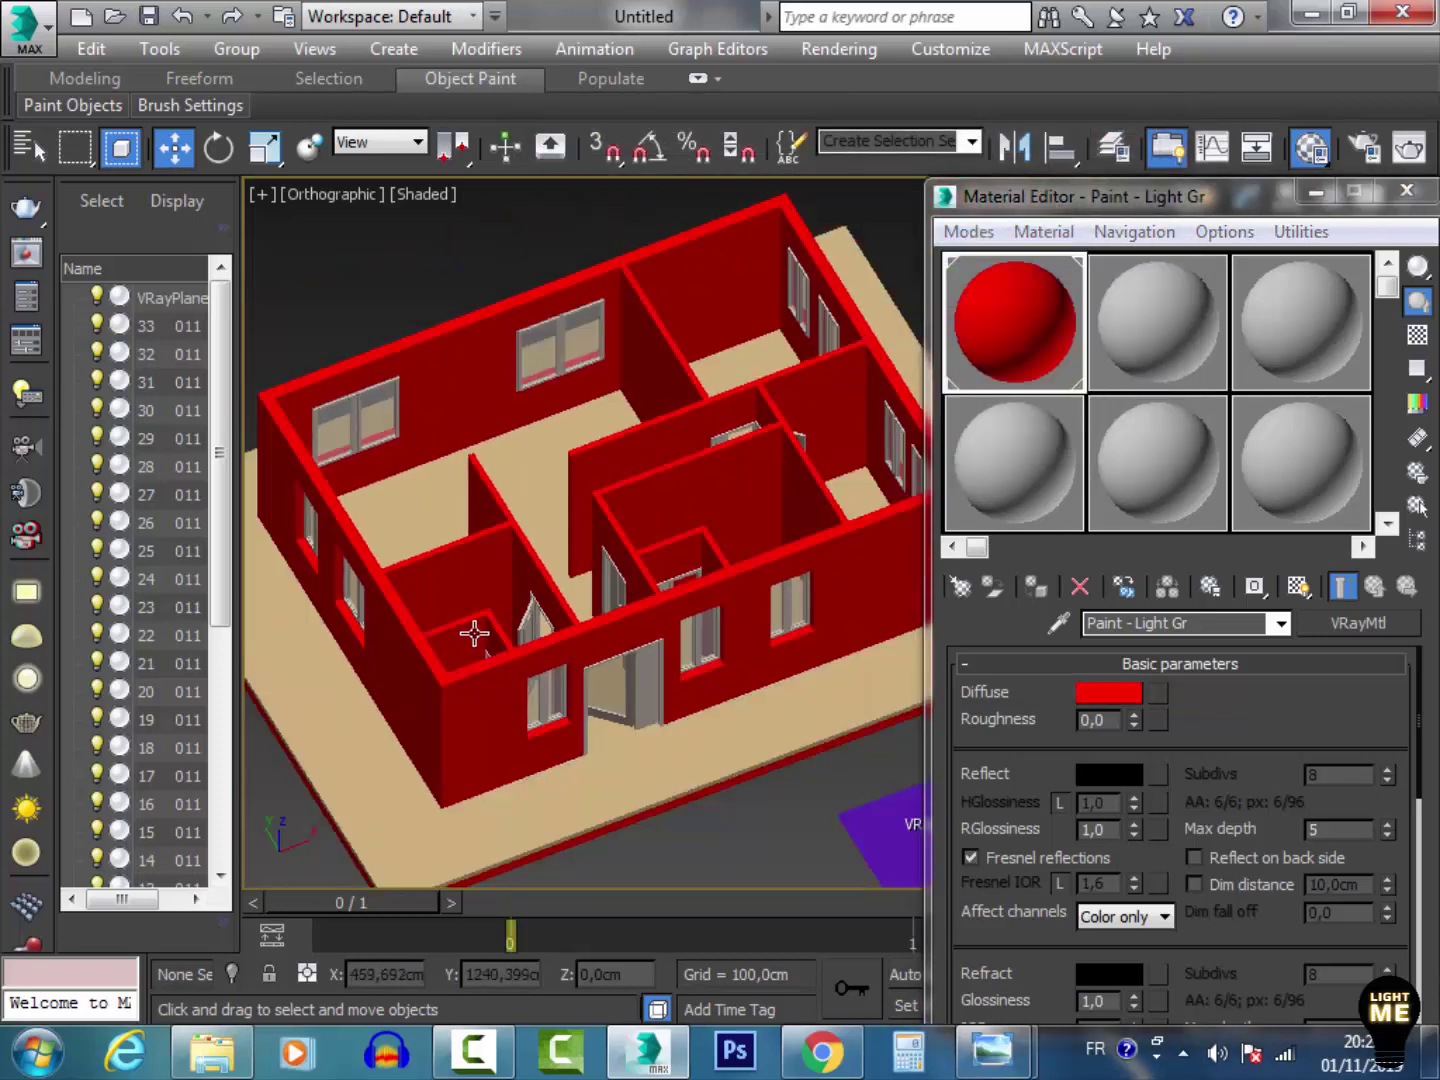
pyautogui.scroll(2, 492, 607)
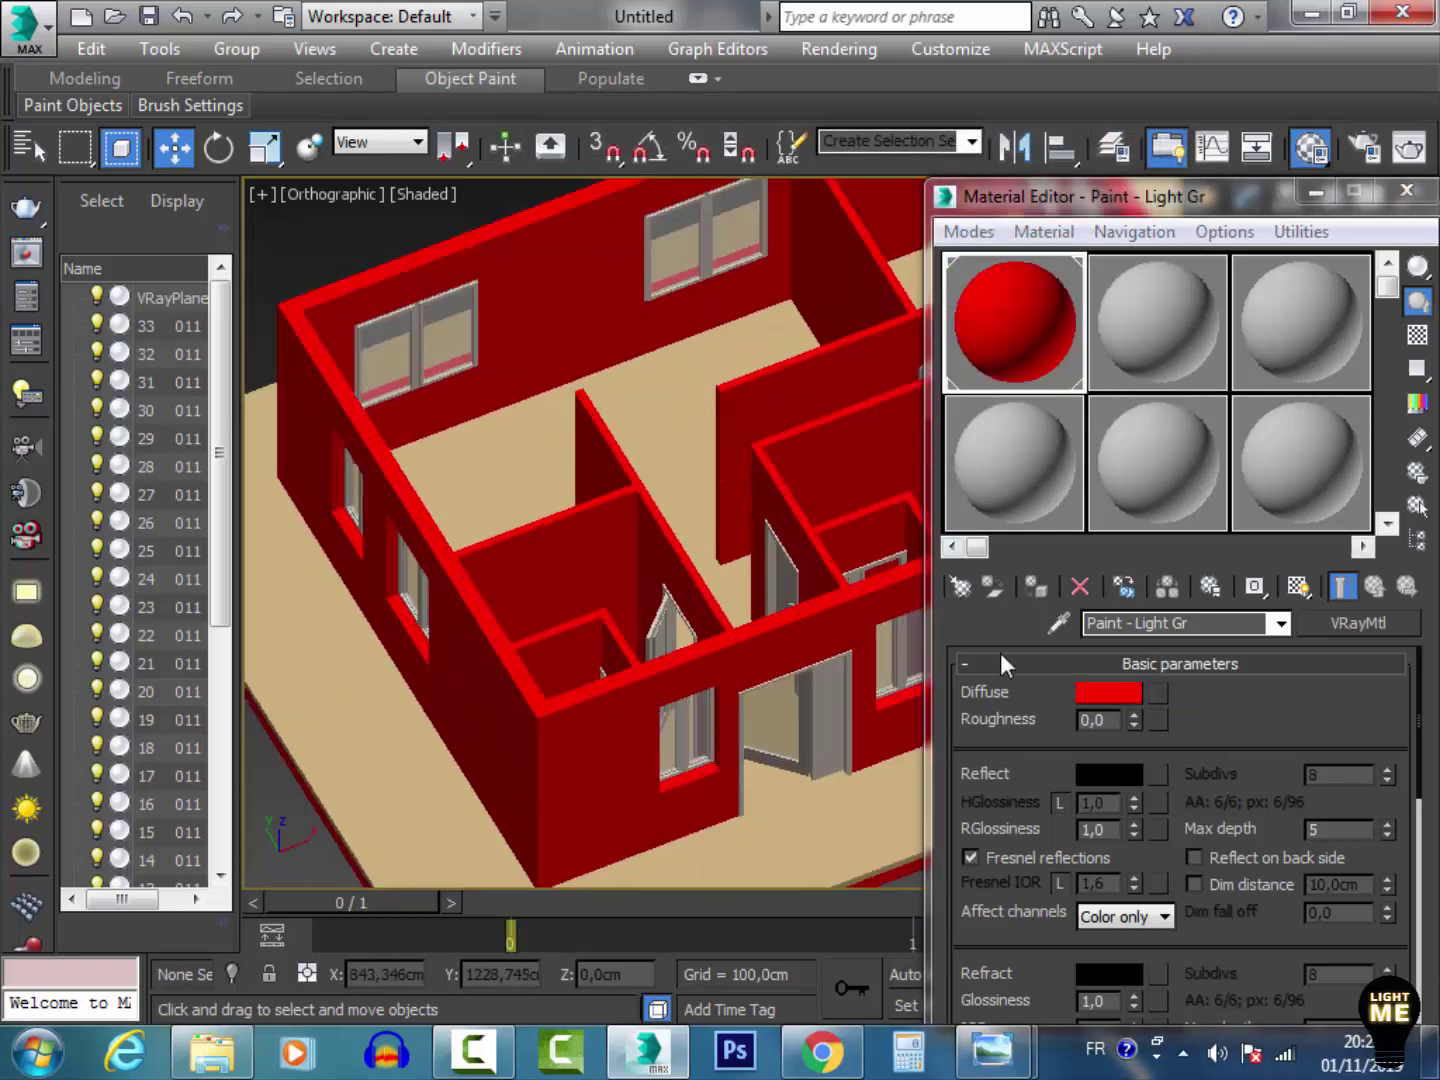
# Step: Change the wall material's diffuse colour to a near-white tone
pyautogui.click(1124, 691)
pyautogui.moveTo(832, 186); pyautogui.dragTo(976, 384)
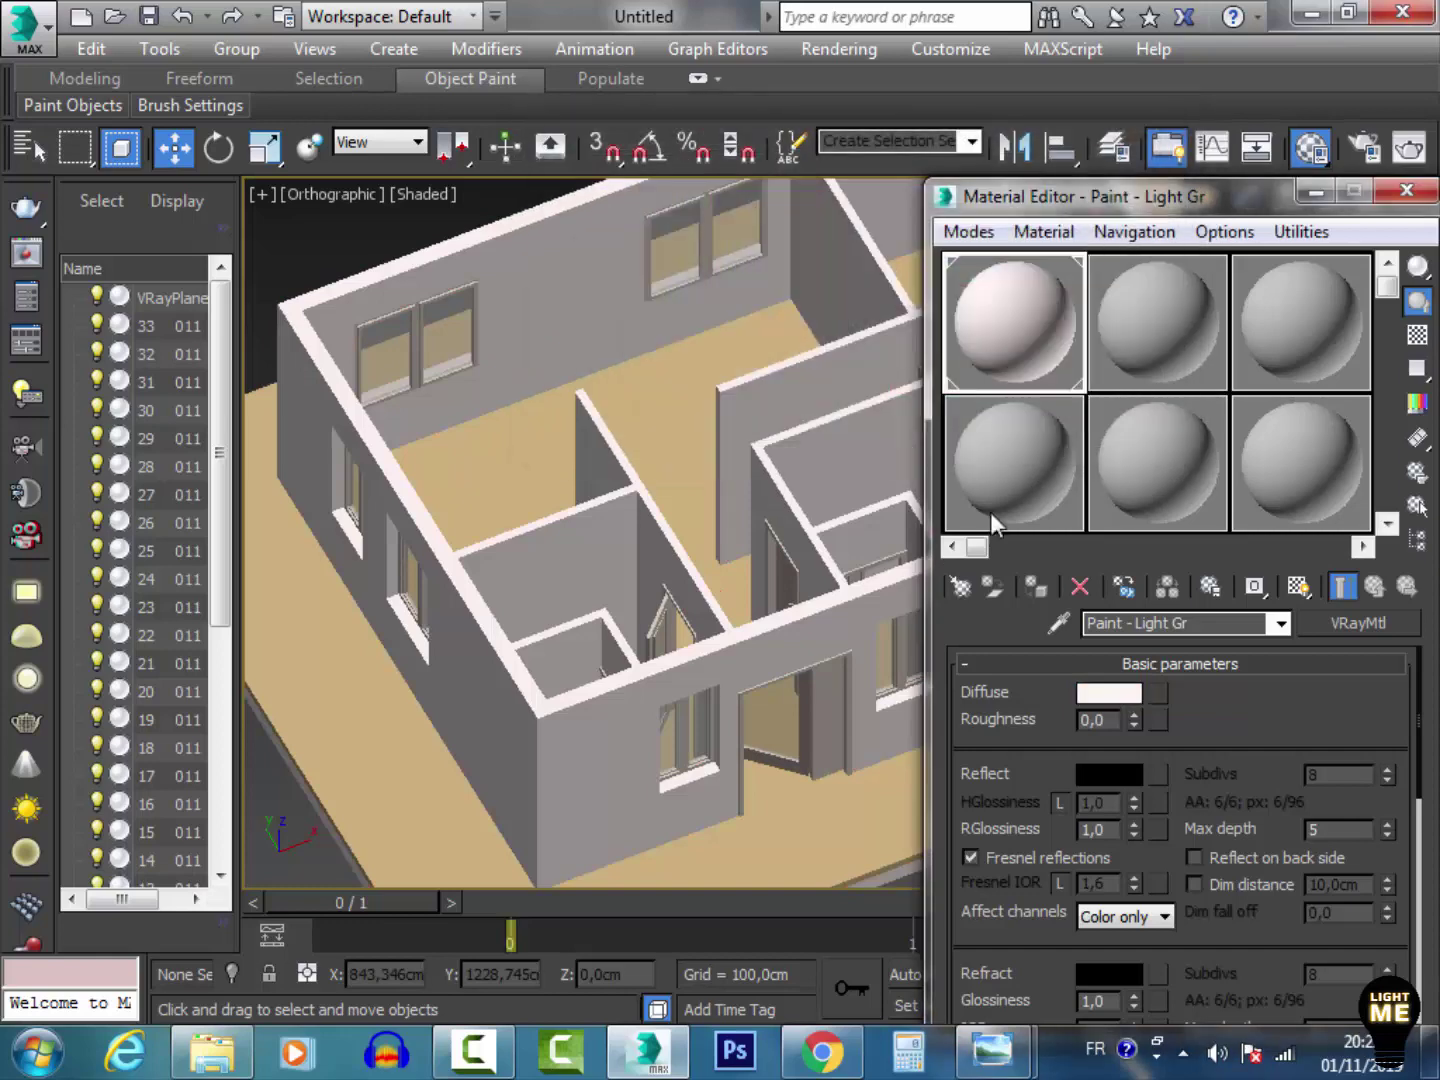
pyautogui.click(1040, 418)
# Step: Open an enlarged preview of the wall material beside the Material Editor and turn on its checkered background
pyautogui.moveTo(1134, 200); pyautogui.dragTo(1013, 112)
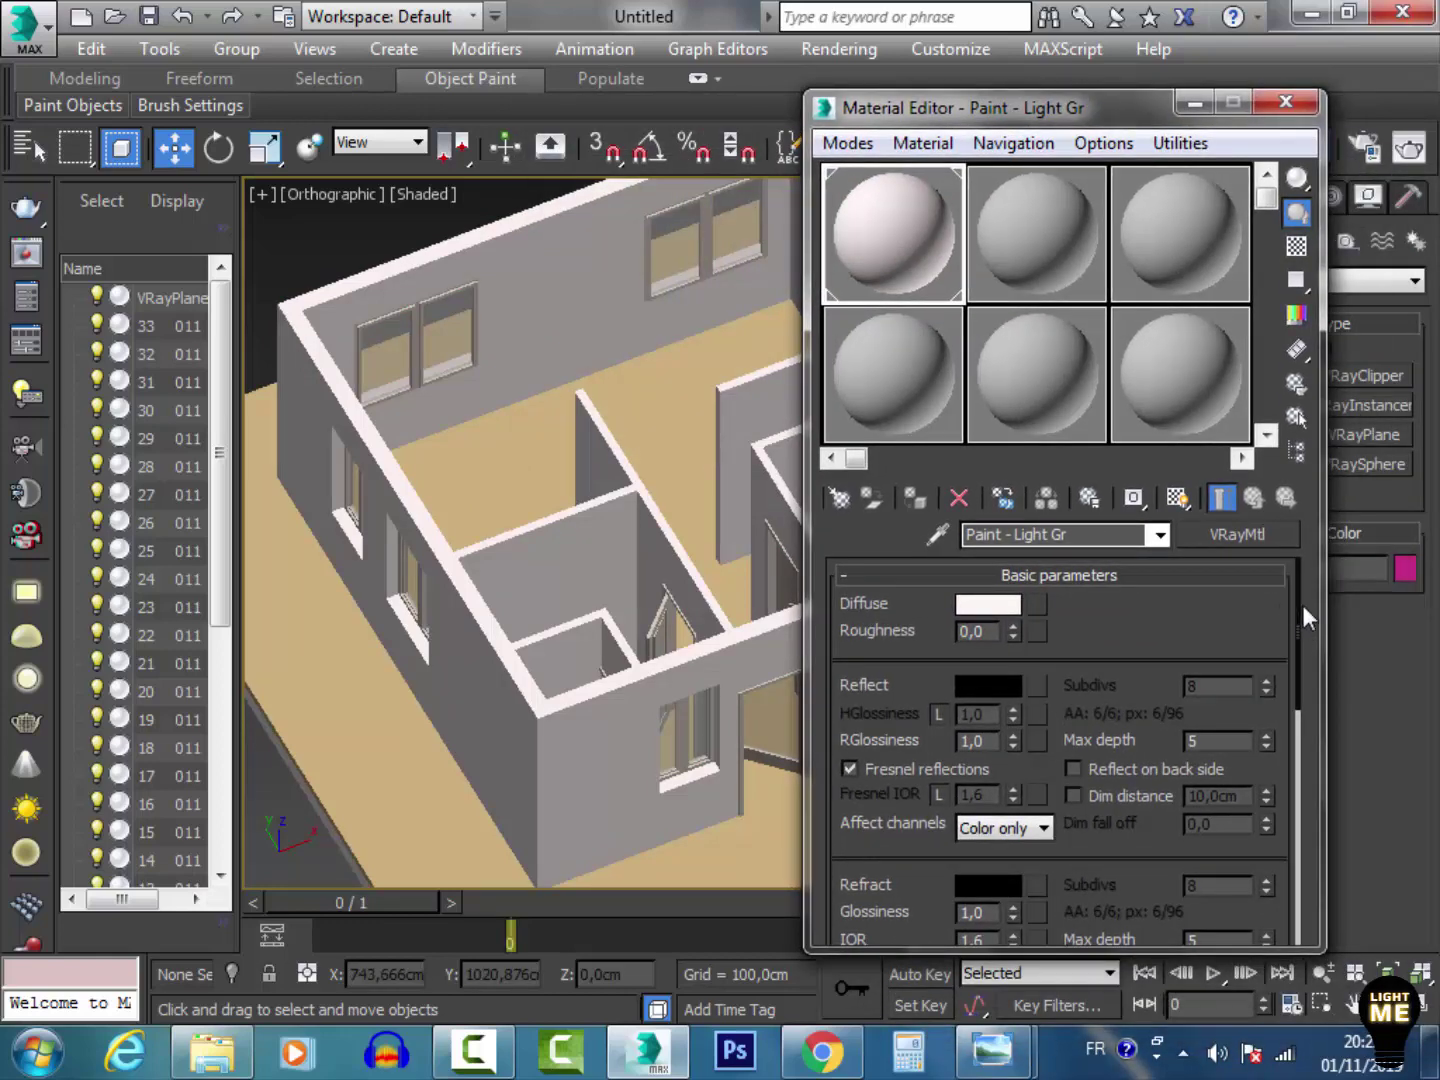
pyautogui.scroll(-2, 1298, 607)
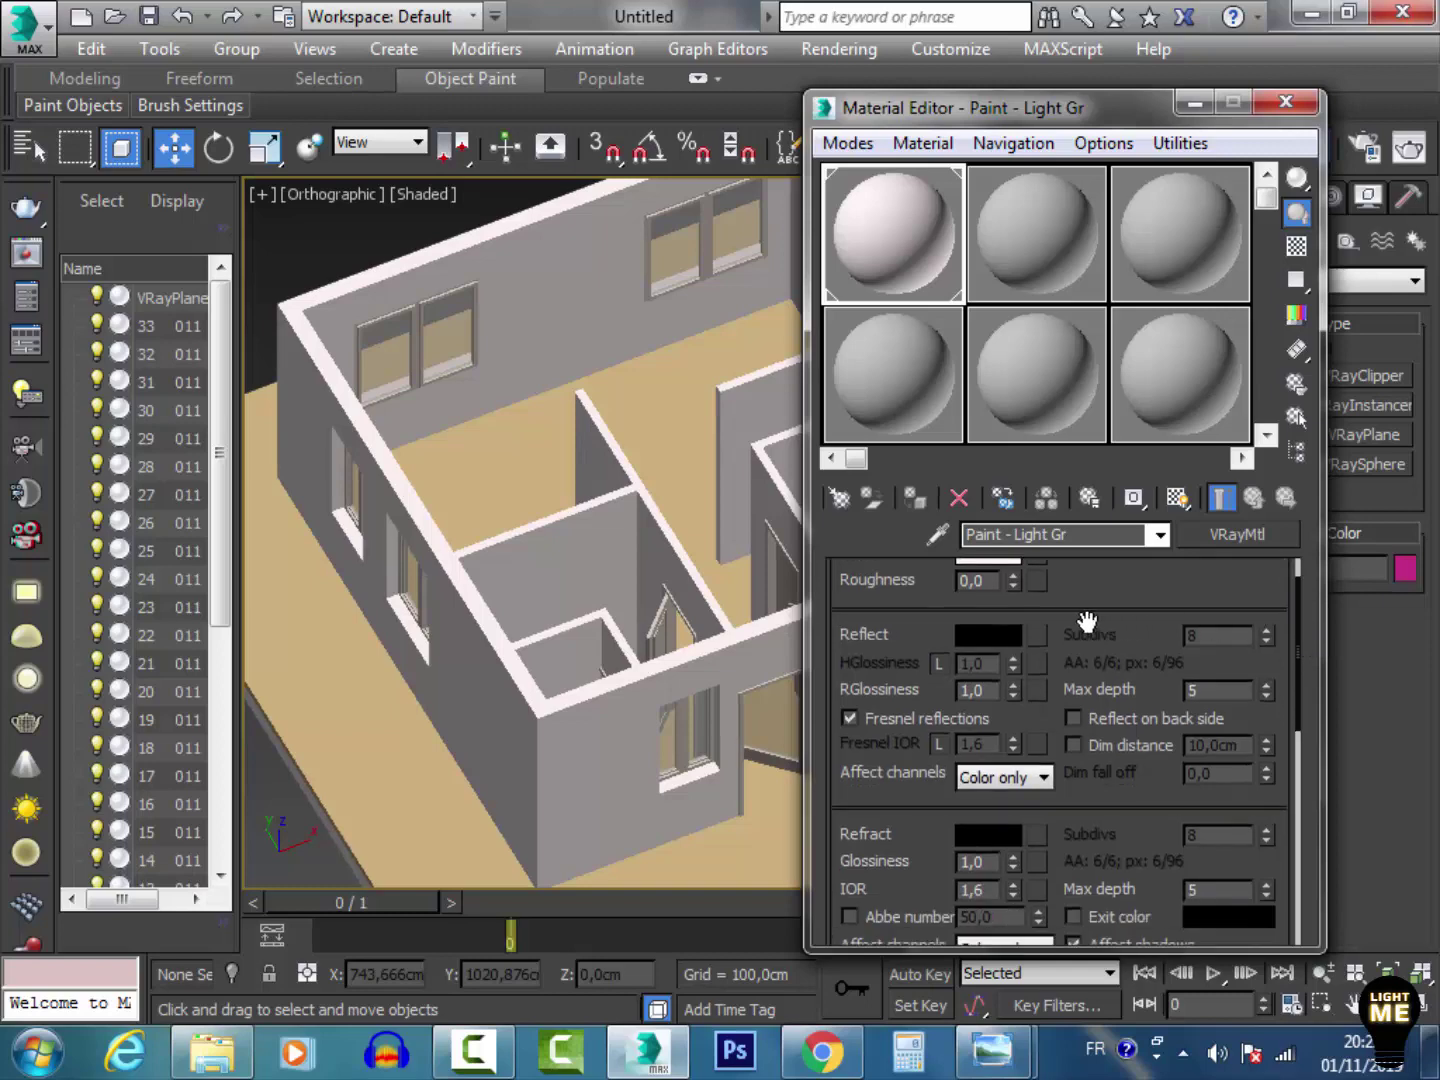
pyautogui.doubleClick(904, 235)
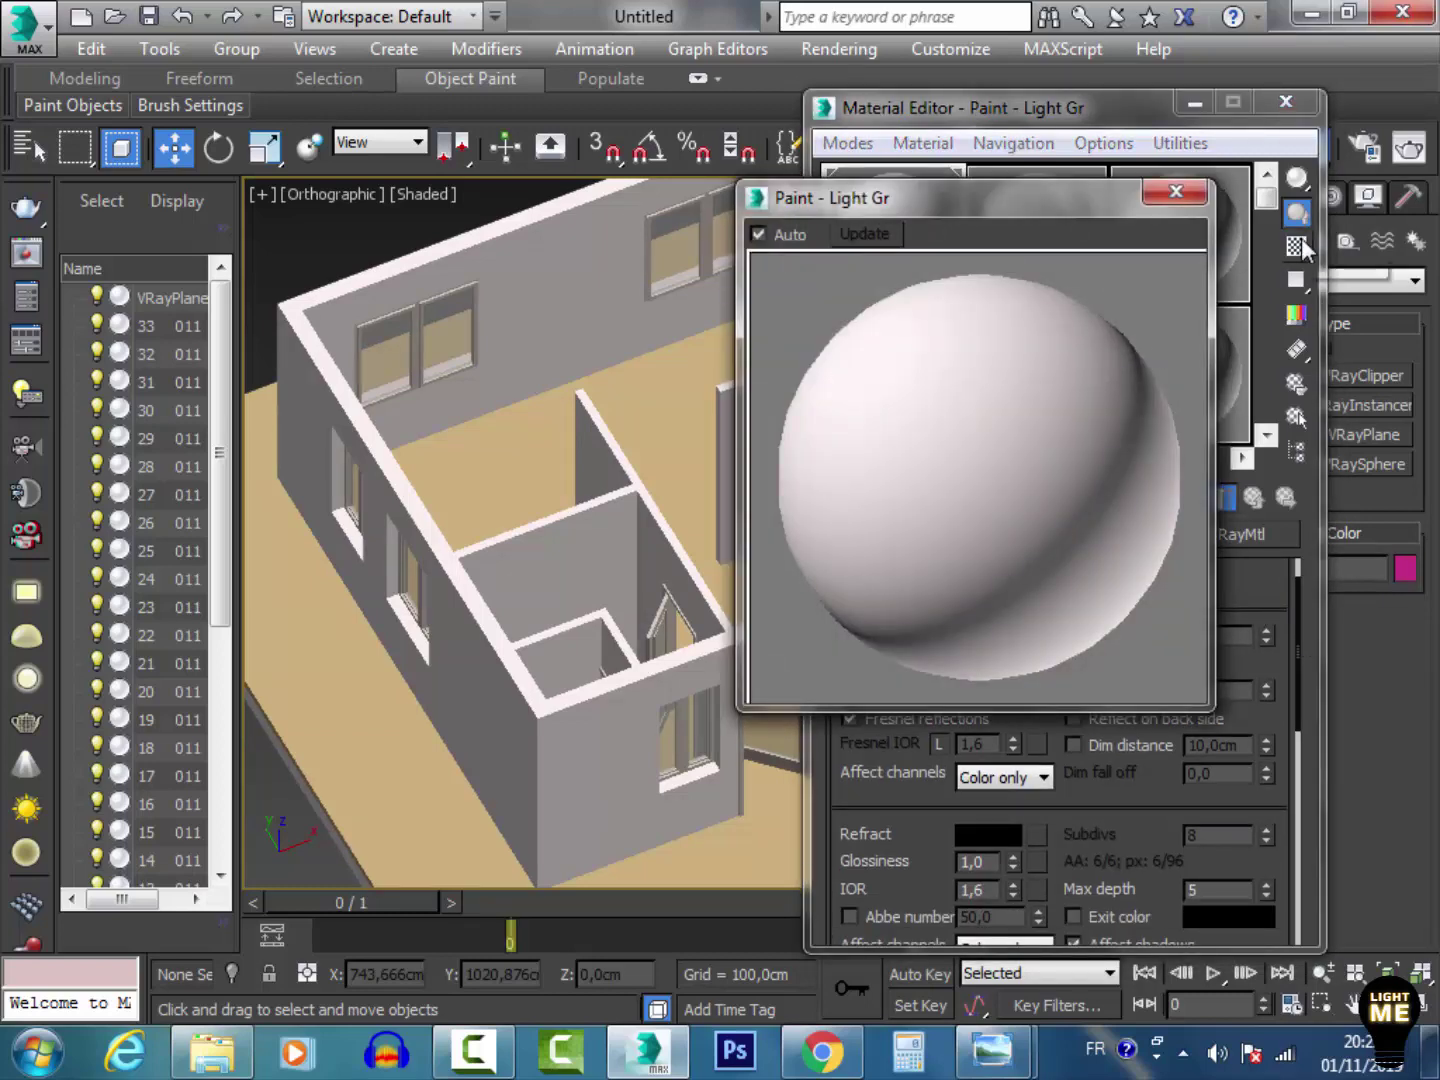
pyautogui.click(1301, 240)
pyautogui.moveTo(1107, 204)
pyautogui.mouseDown()
pyautogui.moveTo(765, 204)
pyautogui.moveTo(551, 269)
pyautogui.mouseUp()
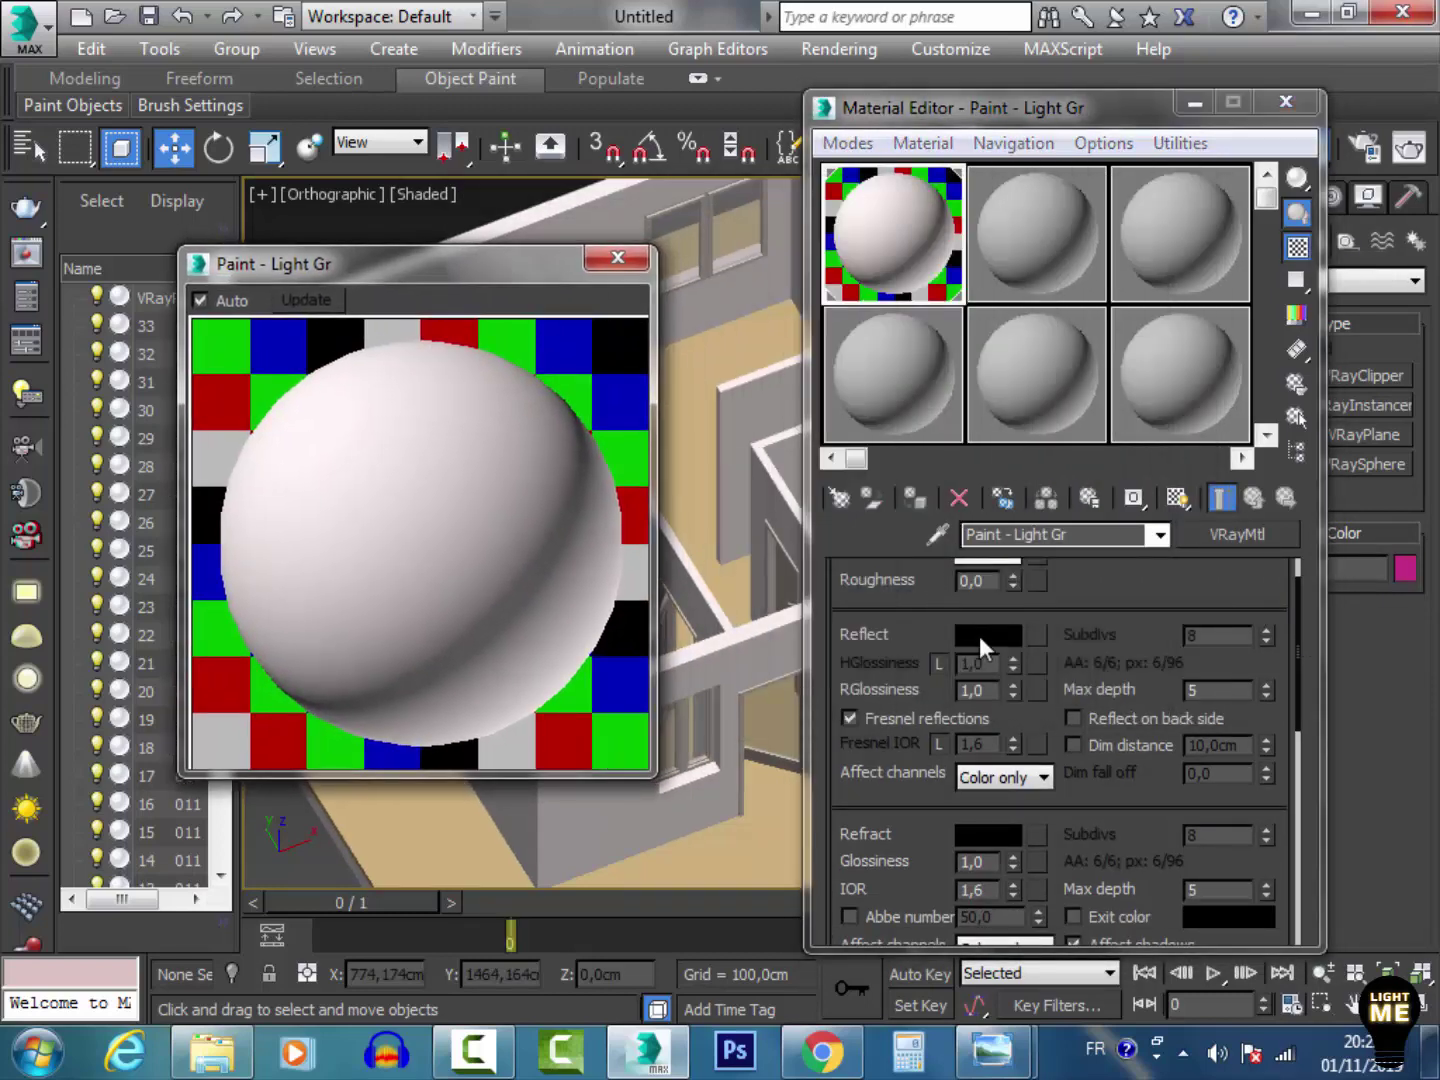
# Step: Set the wall material's reflection colour to a dark grey with a value of 20
pyautogui.click(979, 636)
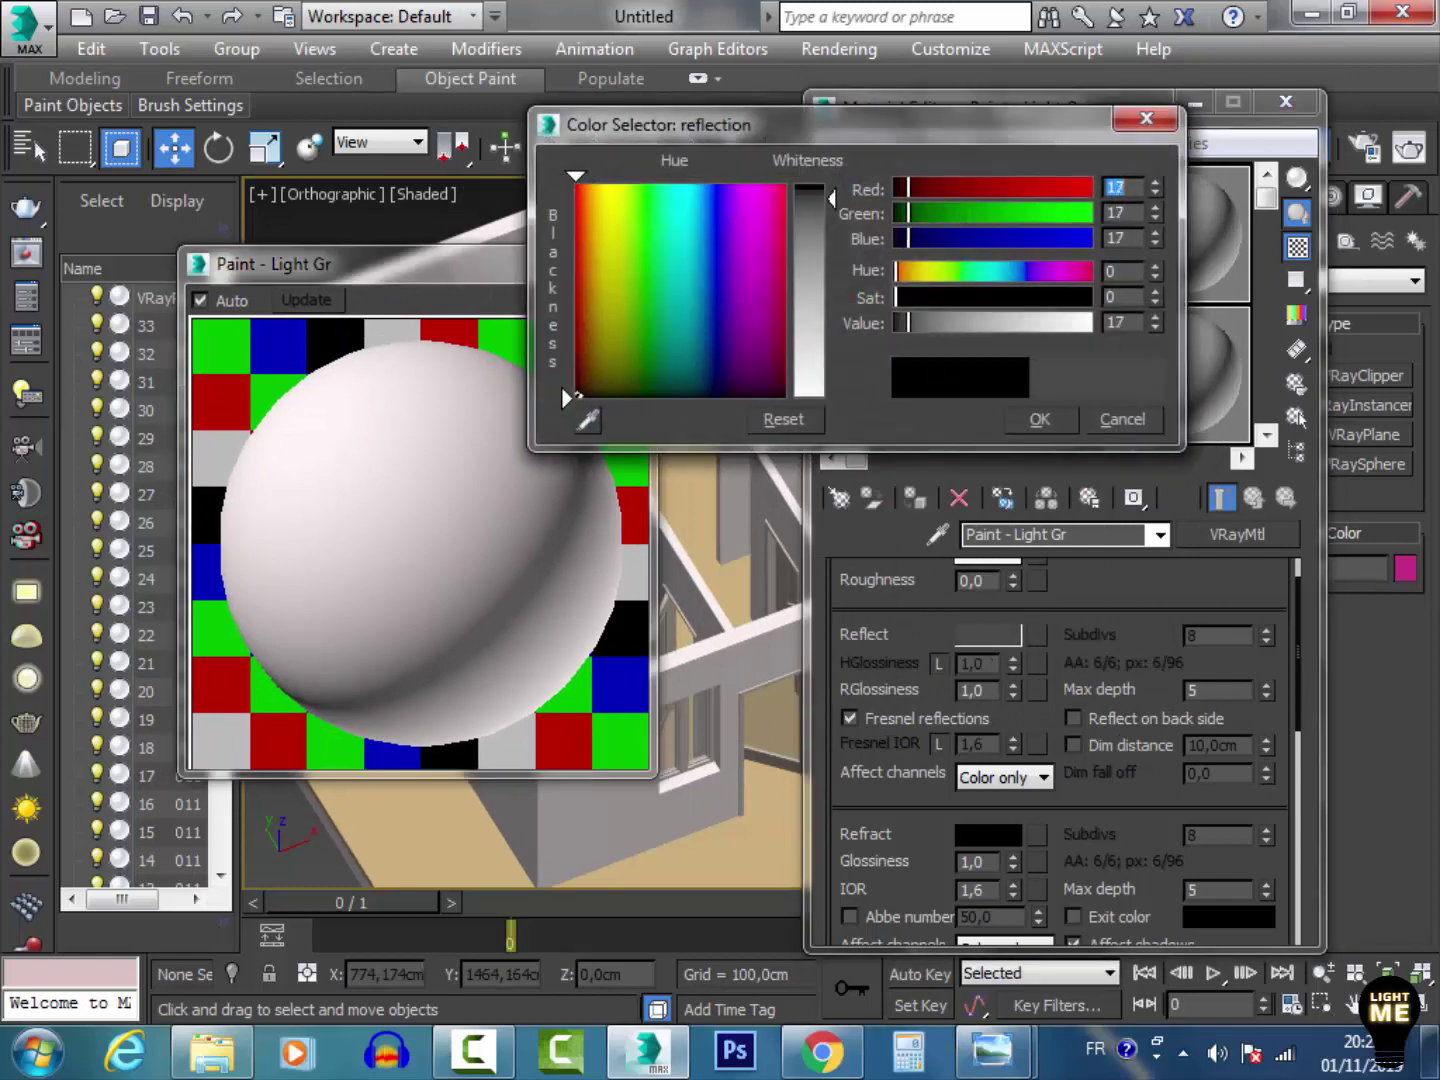
pyautogui.moveTo(908, 322); pyautogui.dragTo(955, 311)
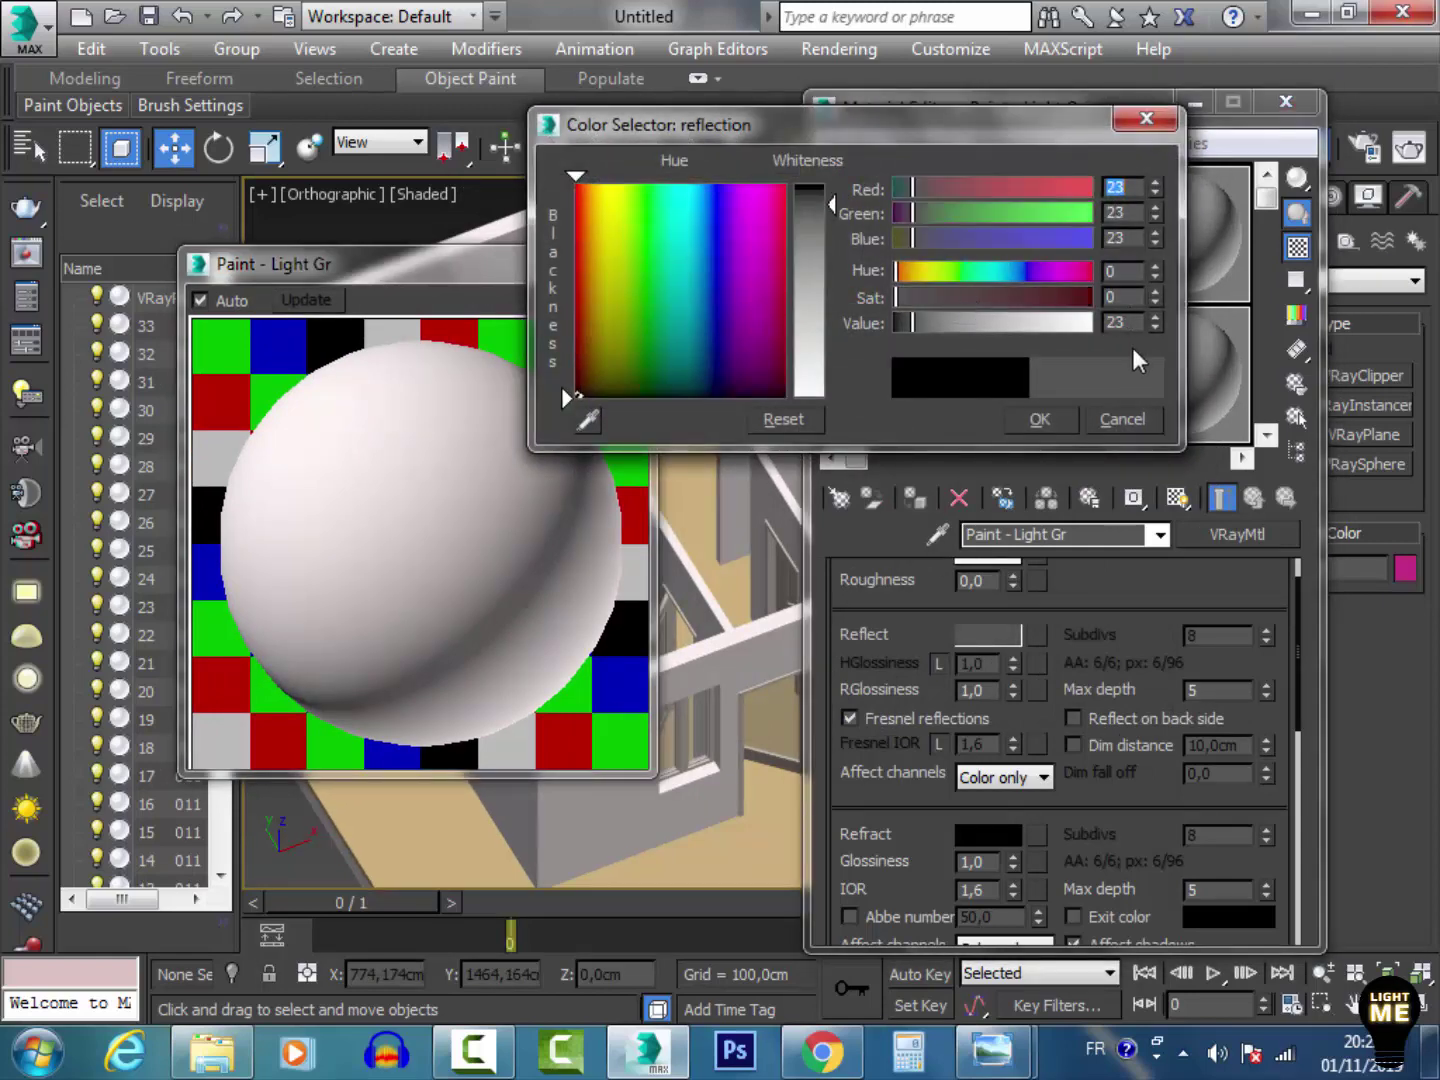
pyautogui.write('20')
pyautogui.press('Return')
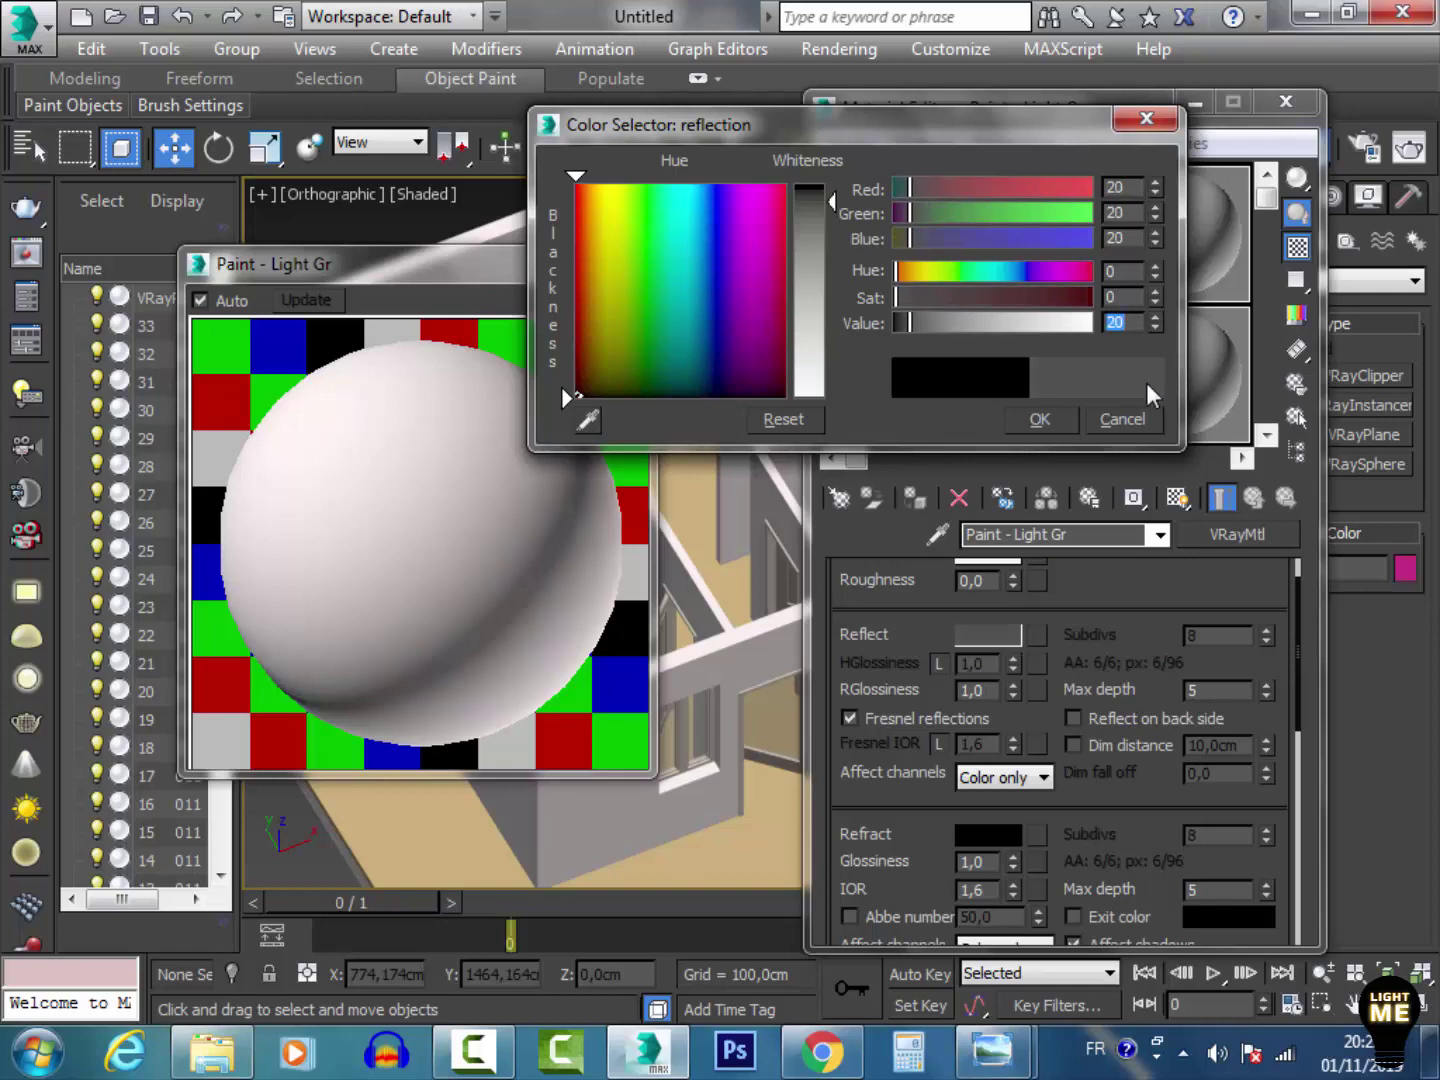
pyautogui.click(1039, 418)
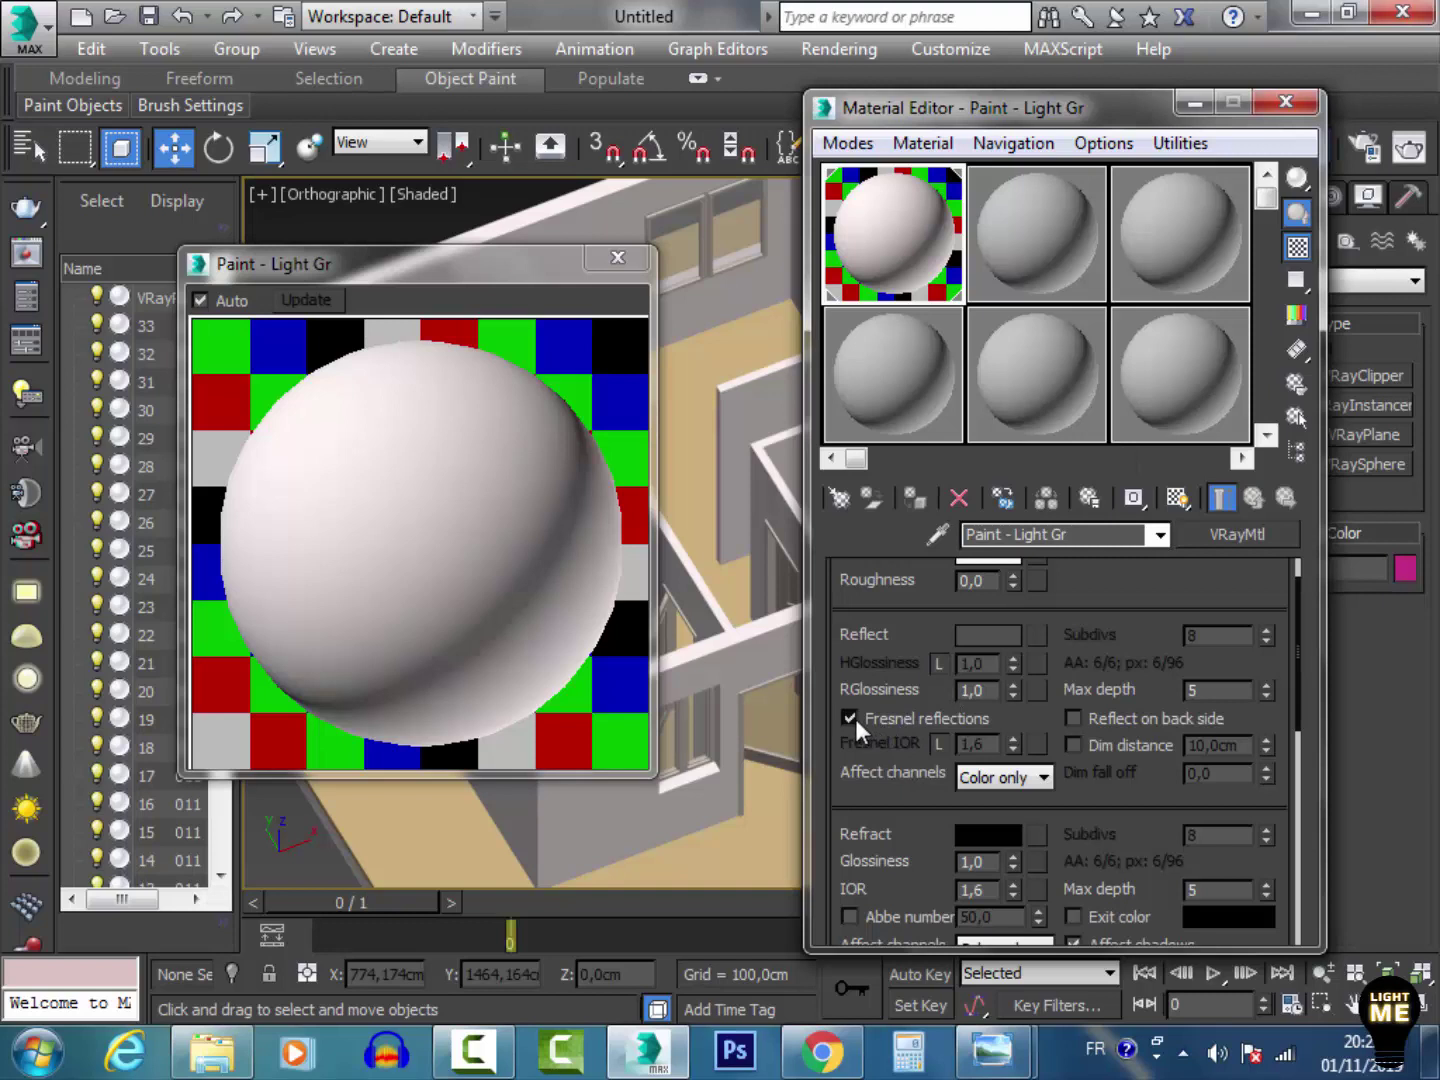
# Step: Compare the wall material without Fresnel reflections, keep them on with an unlocked Fresnel IOR of 2,0, and set RGlossiness to 0,8
pyautogui.click(851, 721)
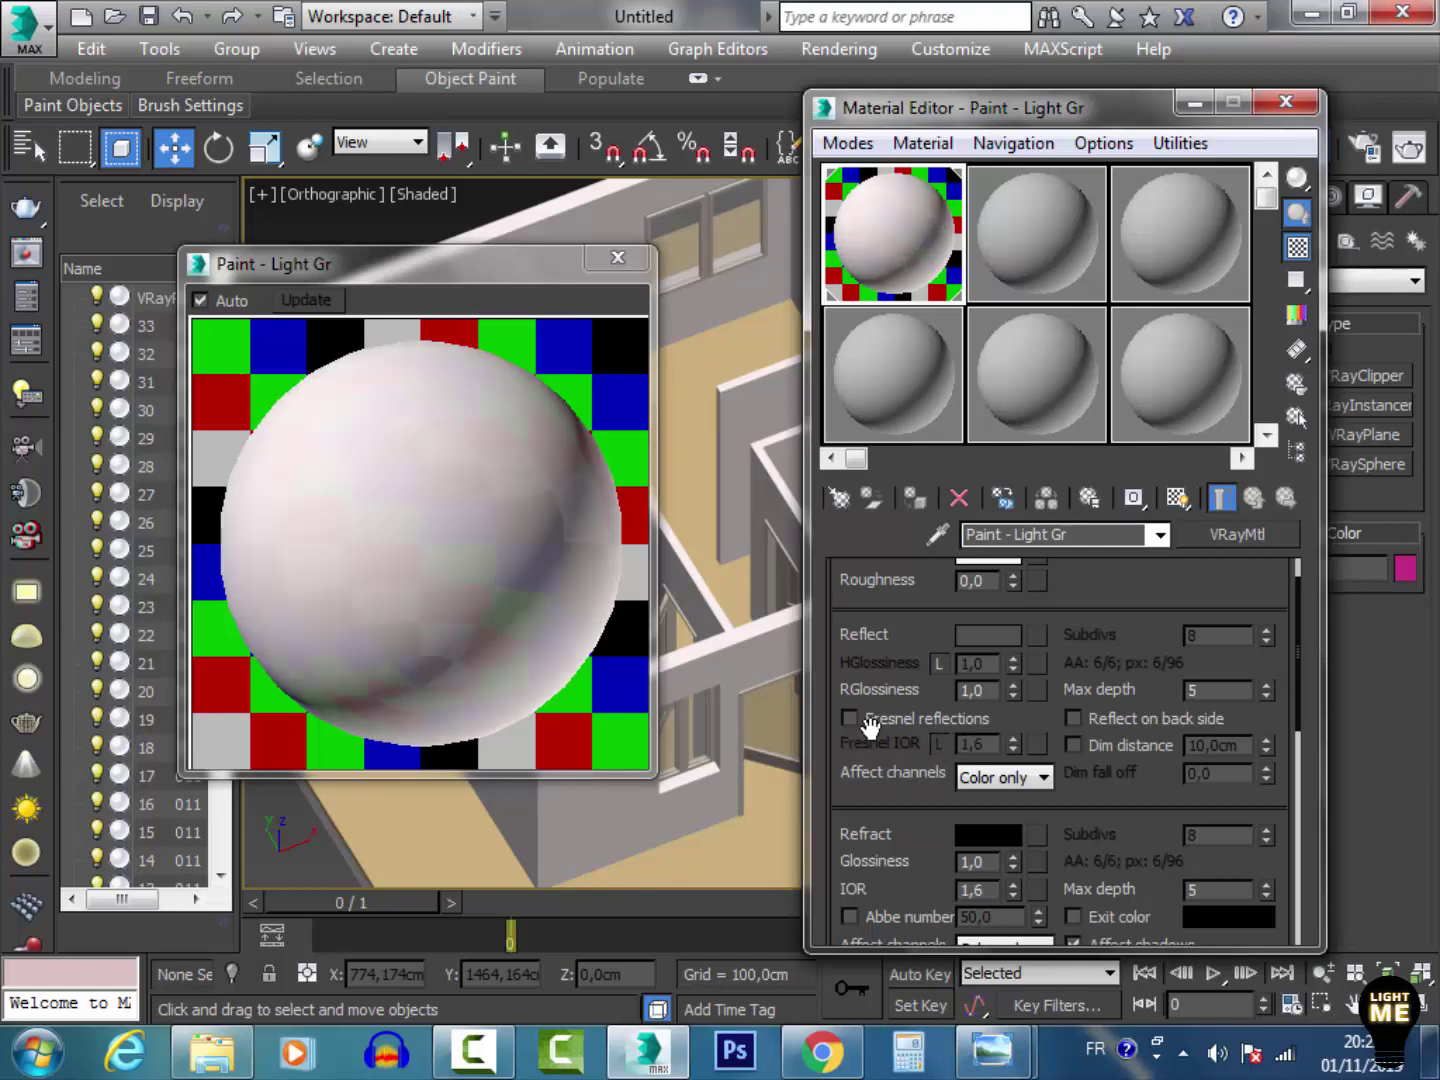
pyautogui.click(851, 718)
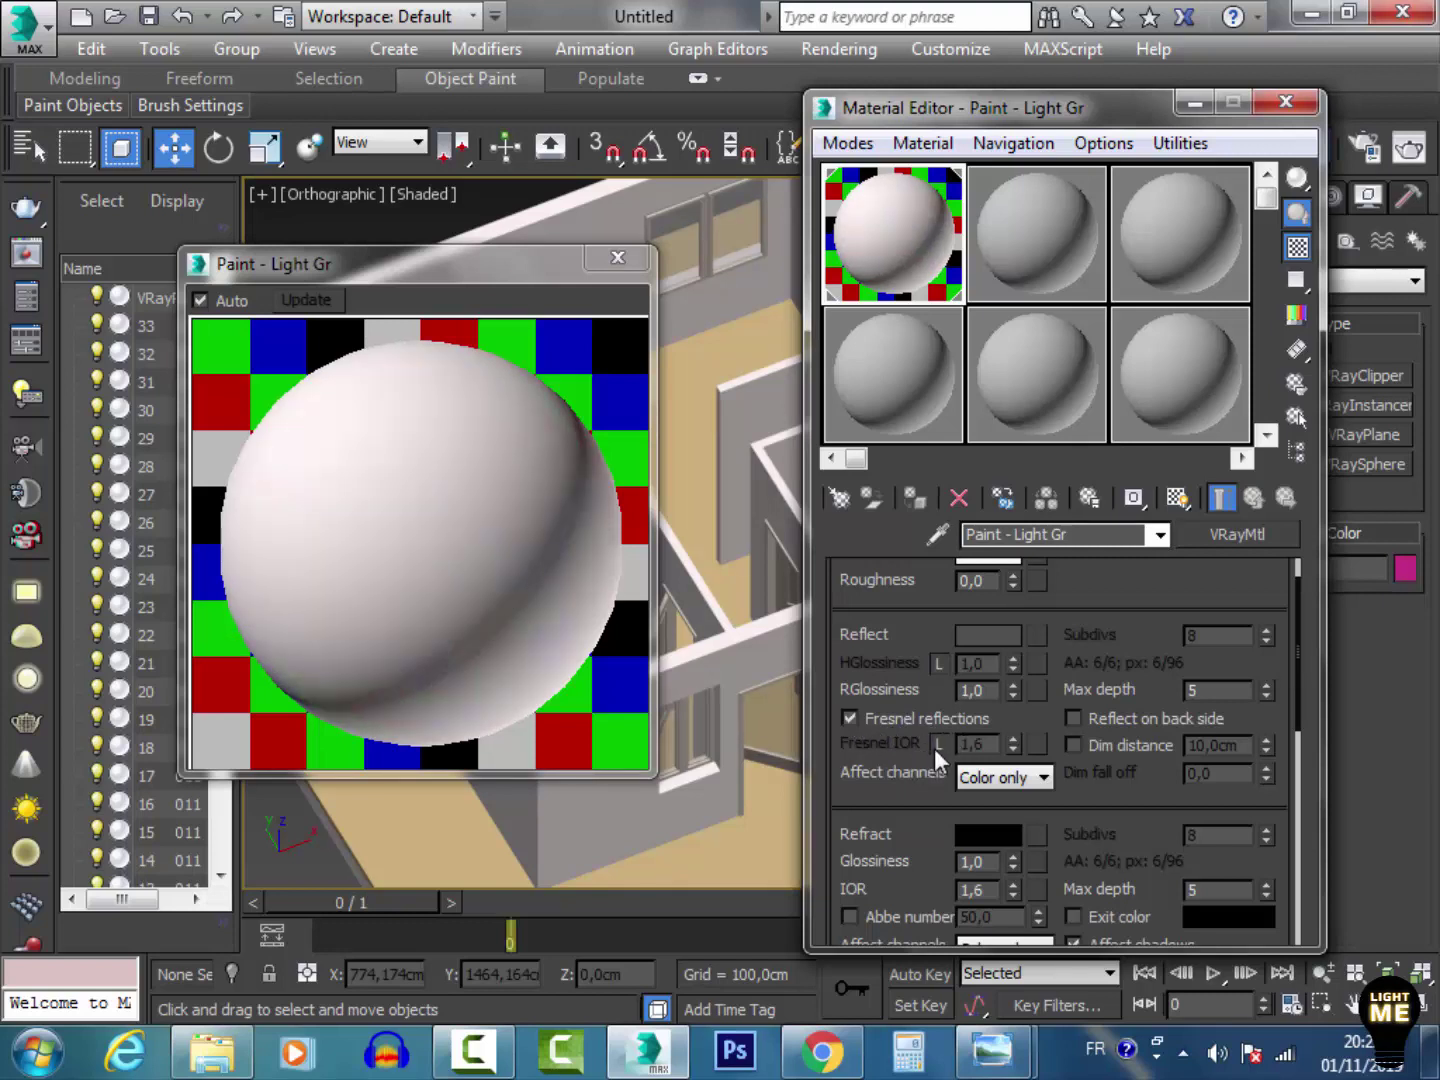
pyautogui.click(935, 746)
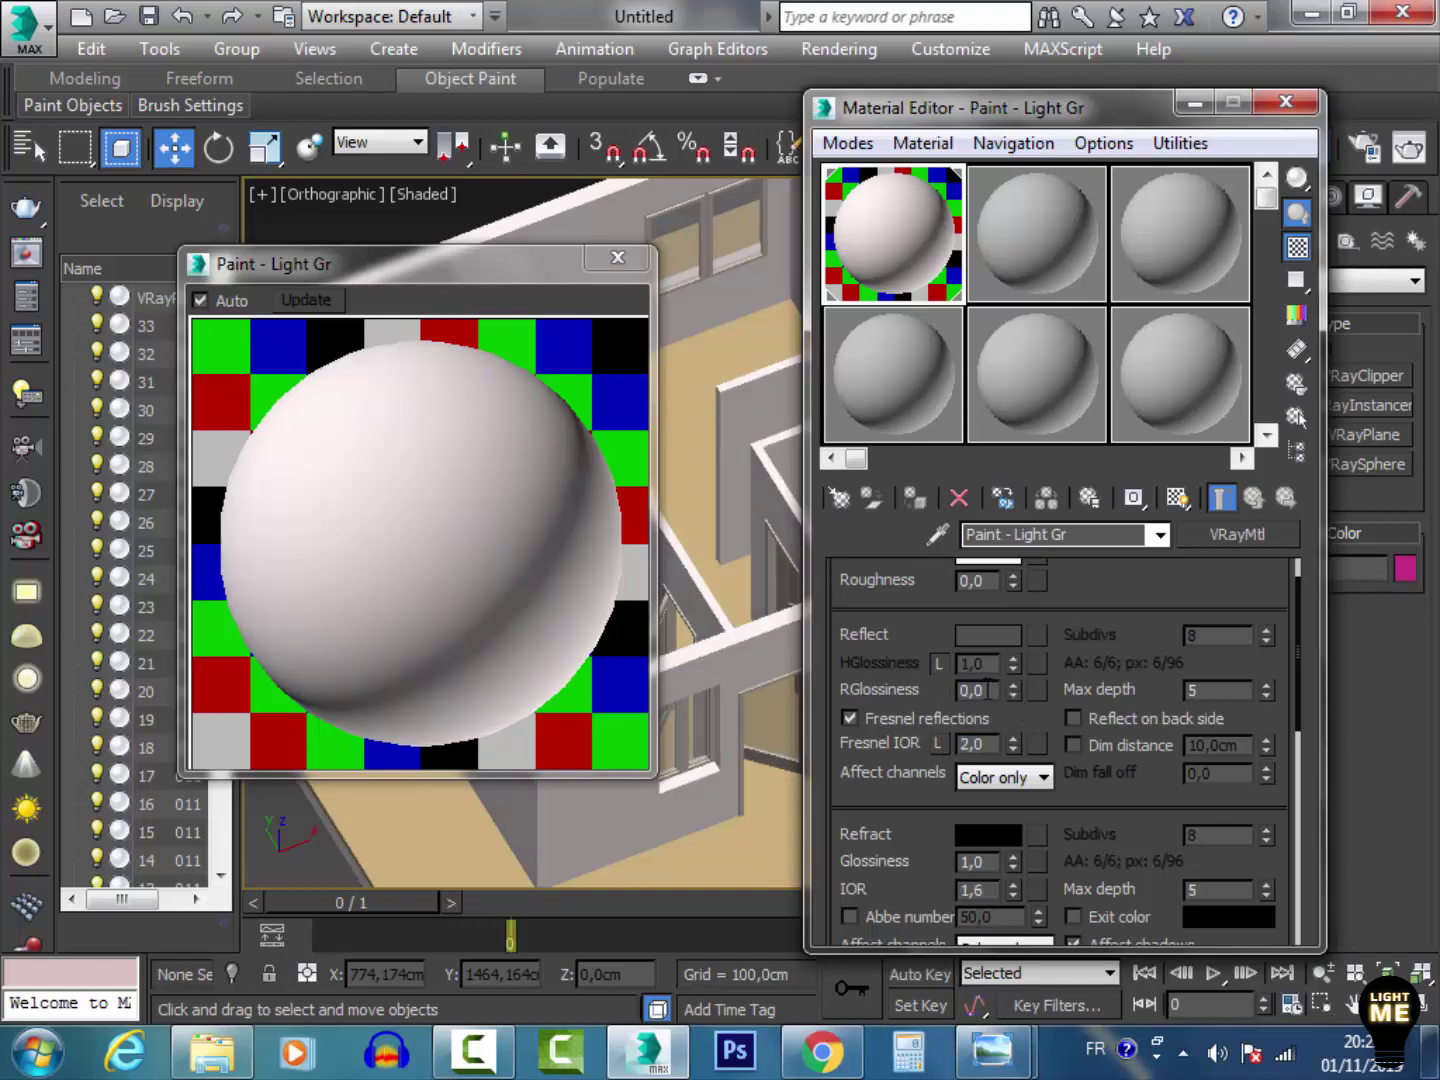
pyautogui.write('0,1')
pyautogui.press('BackSpace')
pyautogui.write('8')
pyautogui.press('Return')
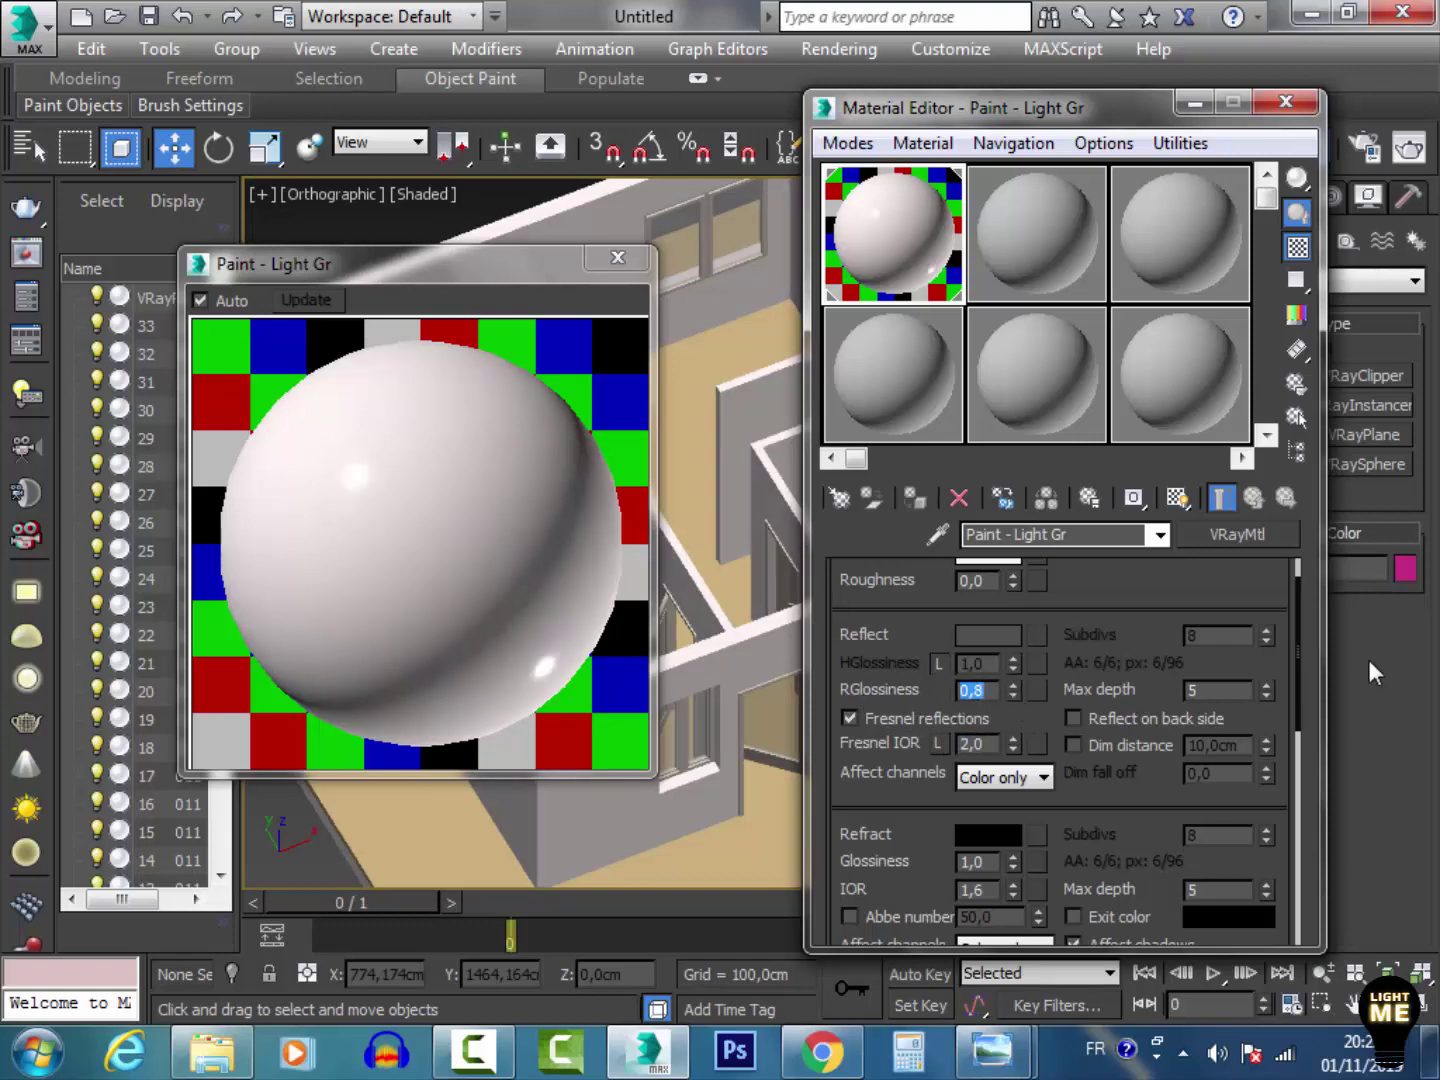
# Step: Change the wall material's BRDF type to Ward
pyautogui.moveTo(1294, 653); pyautogui.dragTo(1270, 886)
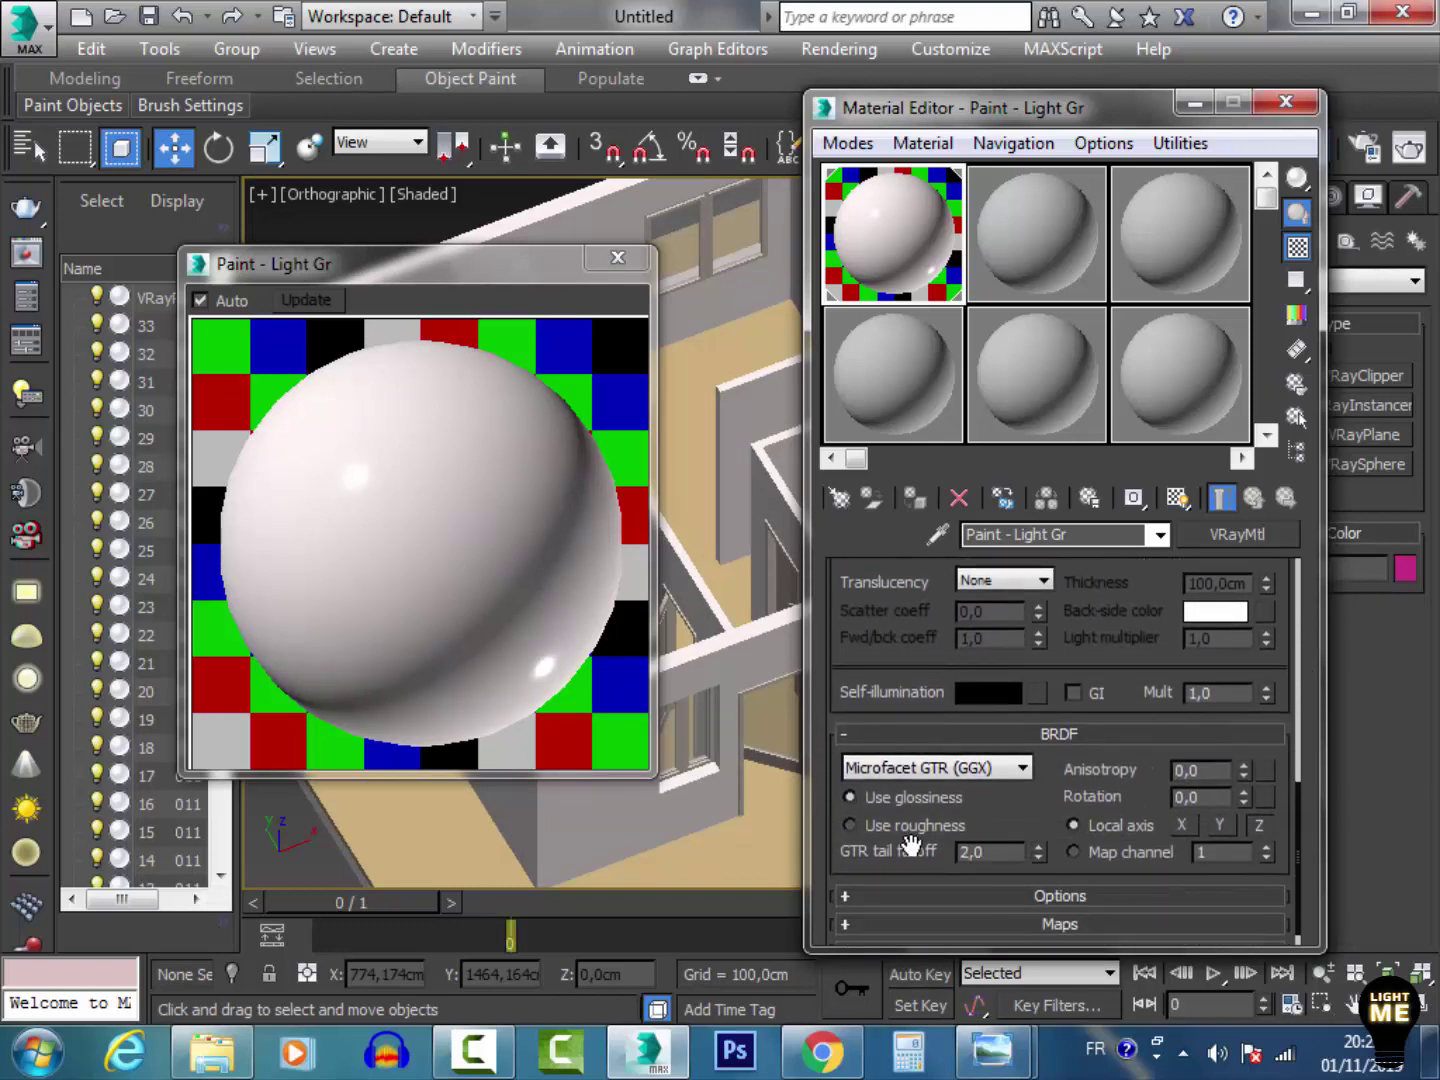
pyautogui.click(953, 762)
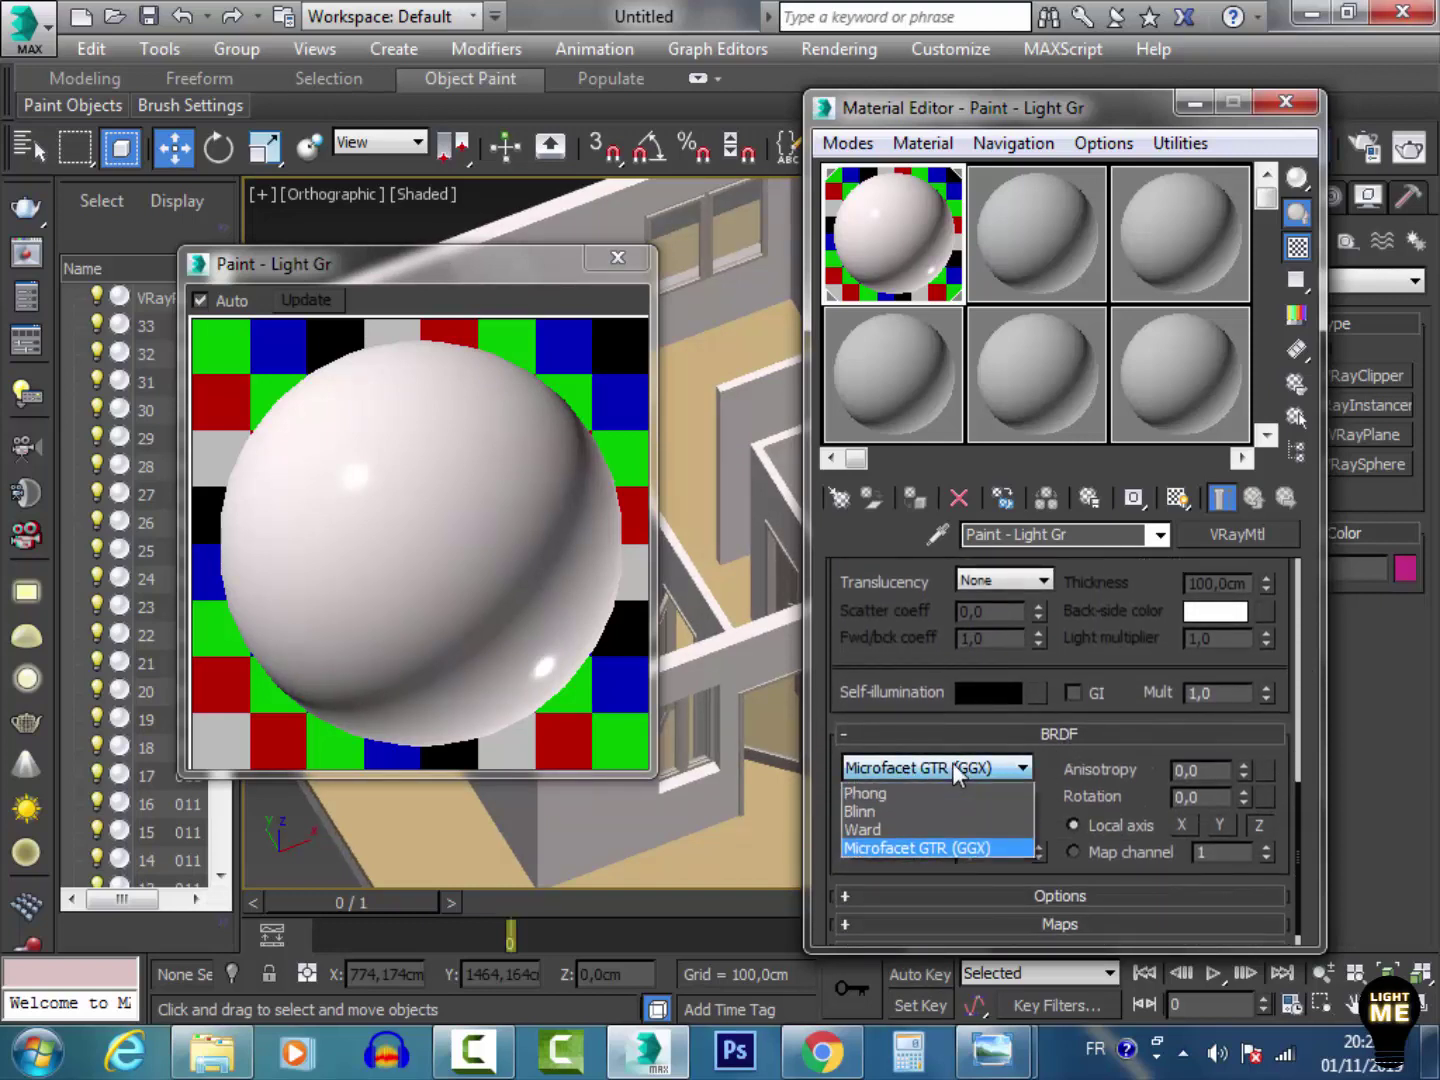
pyautogui.click(927, 829)
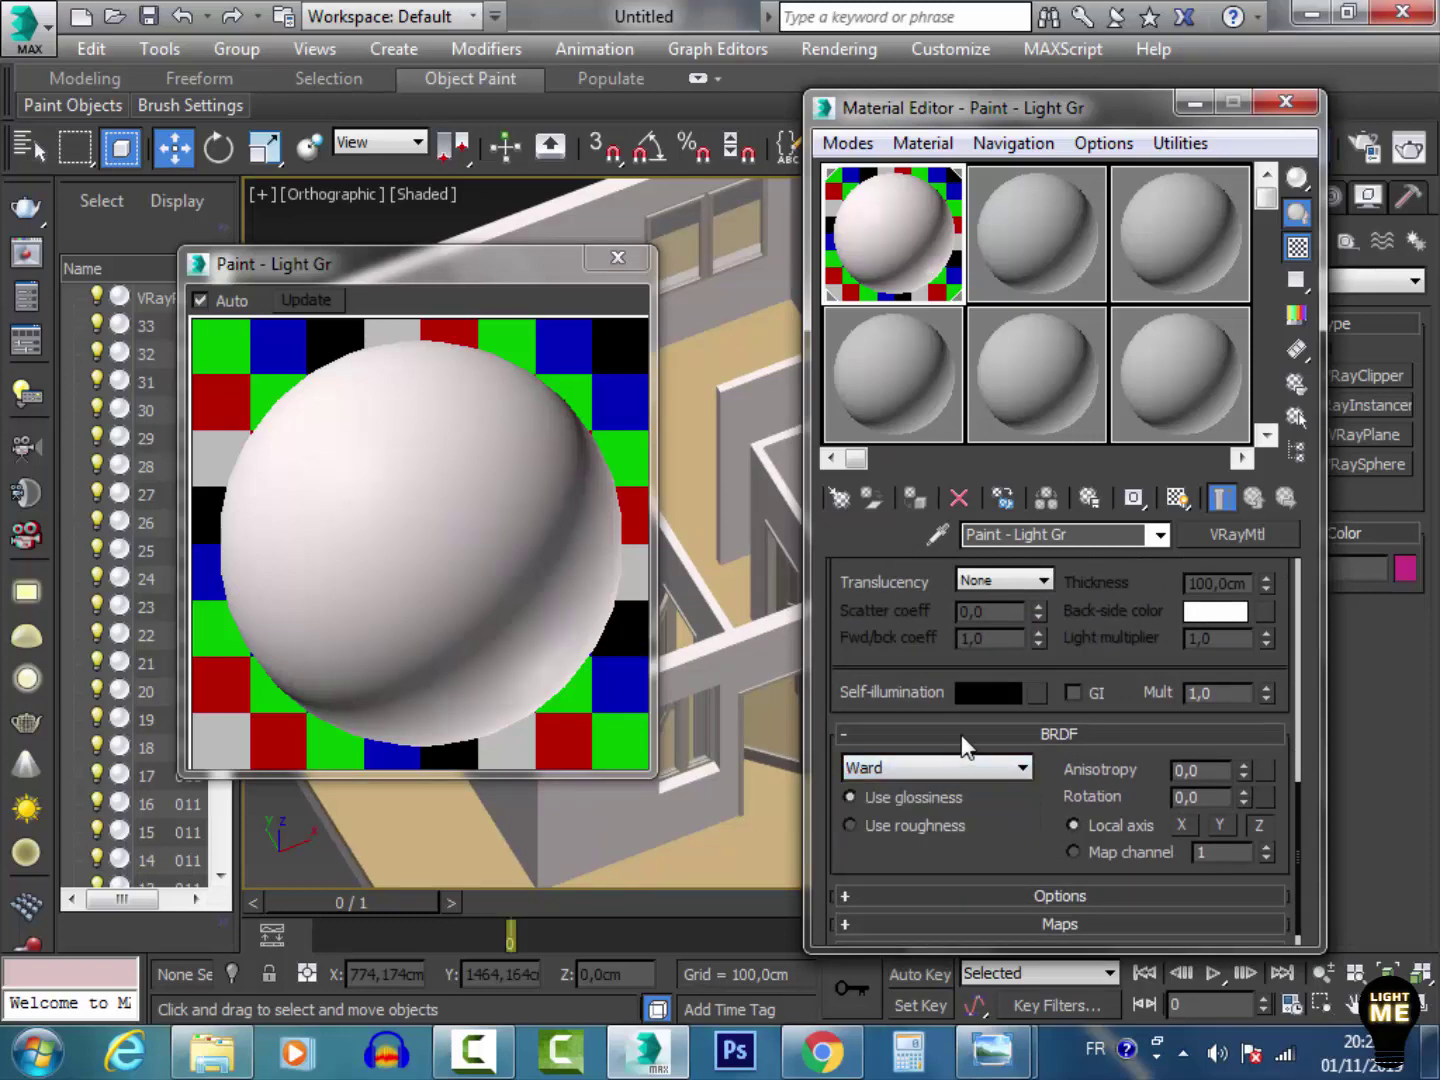
pyautogui.moveTo(1294, 792); pyautogui.dragTo(1301, 565)
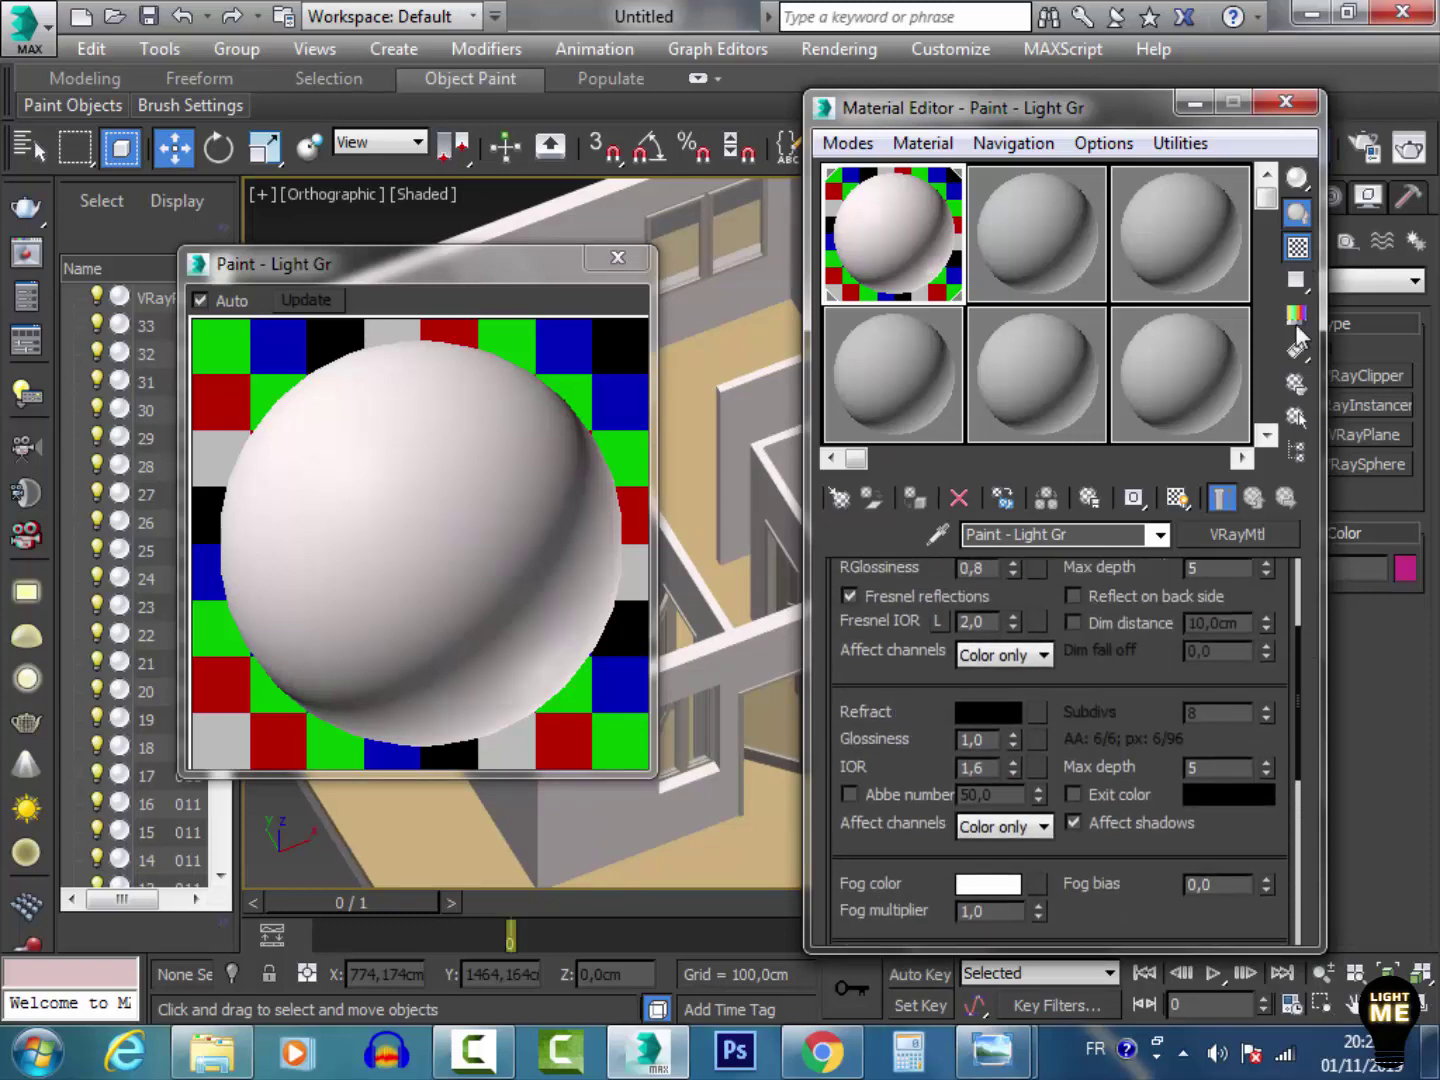
# Step: Assign a Bitmap map to the wall material's Bump slot
pyautogui.moveTo(1290, 692); pyautogui.dragTo(1314, 941)
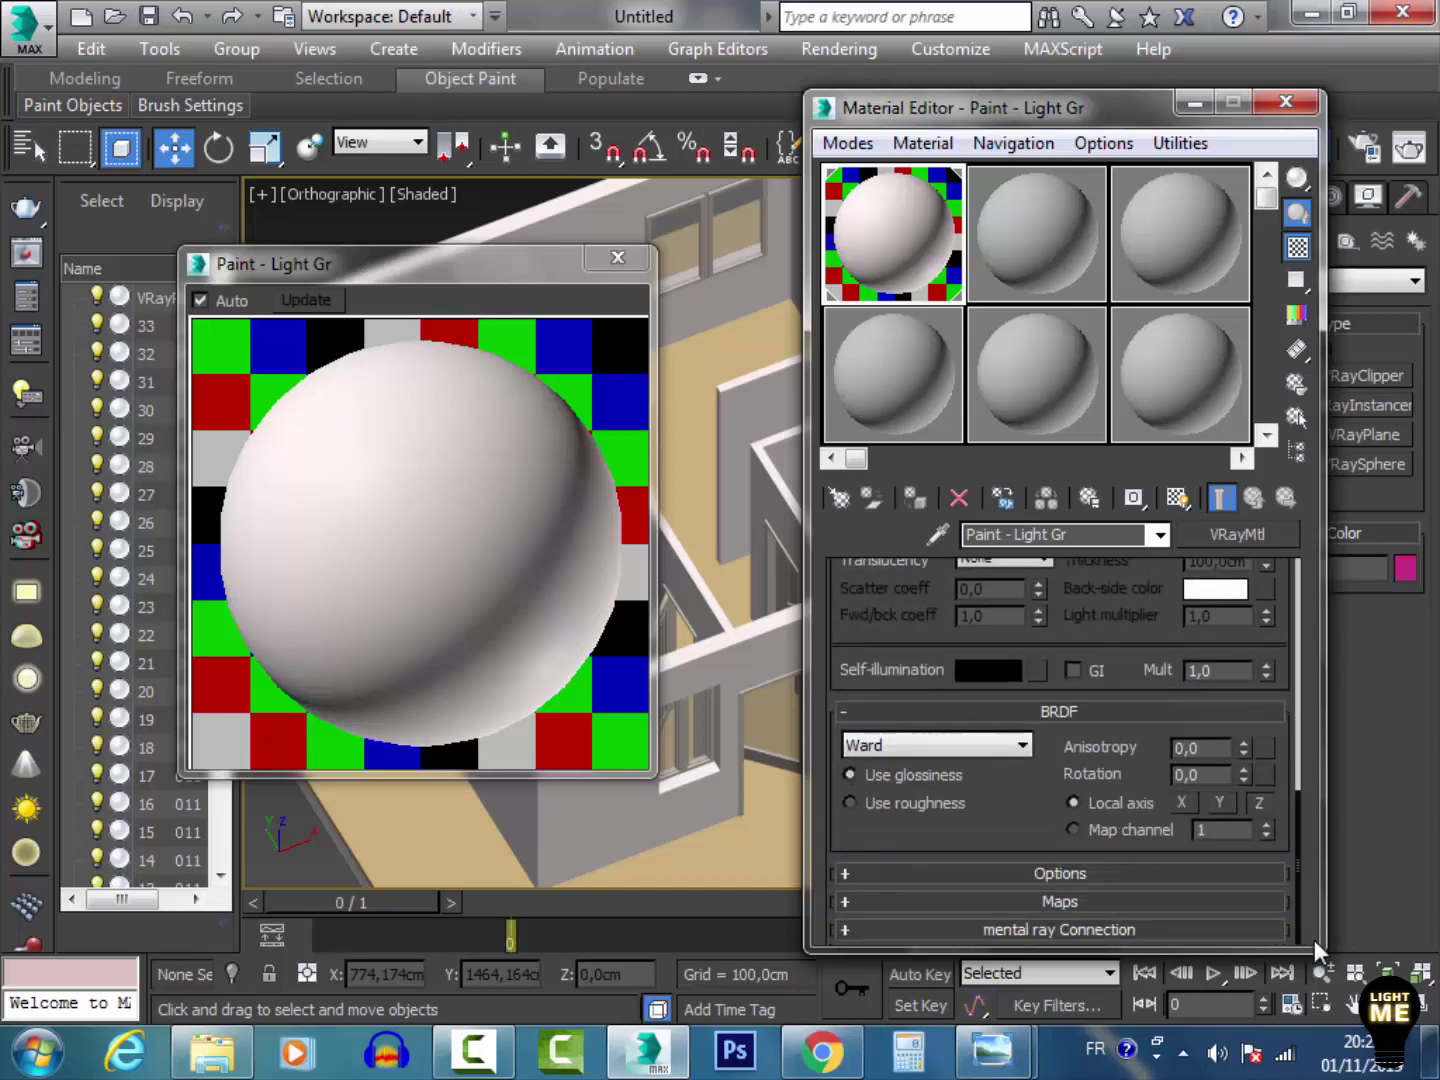
pyautogui.click(1097, 899)
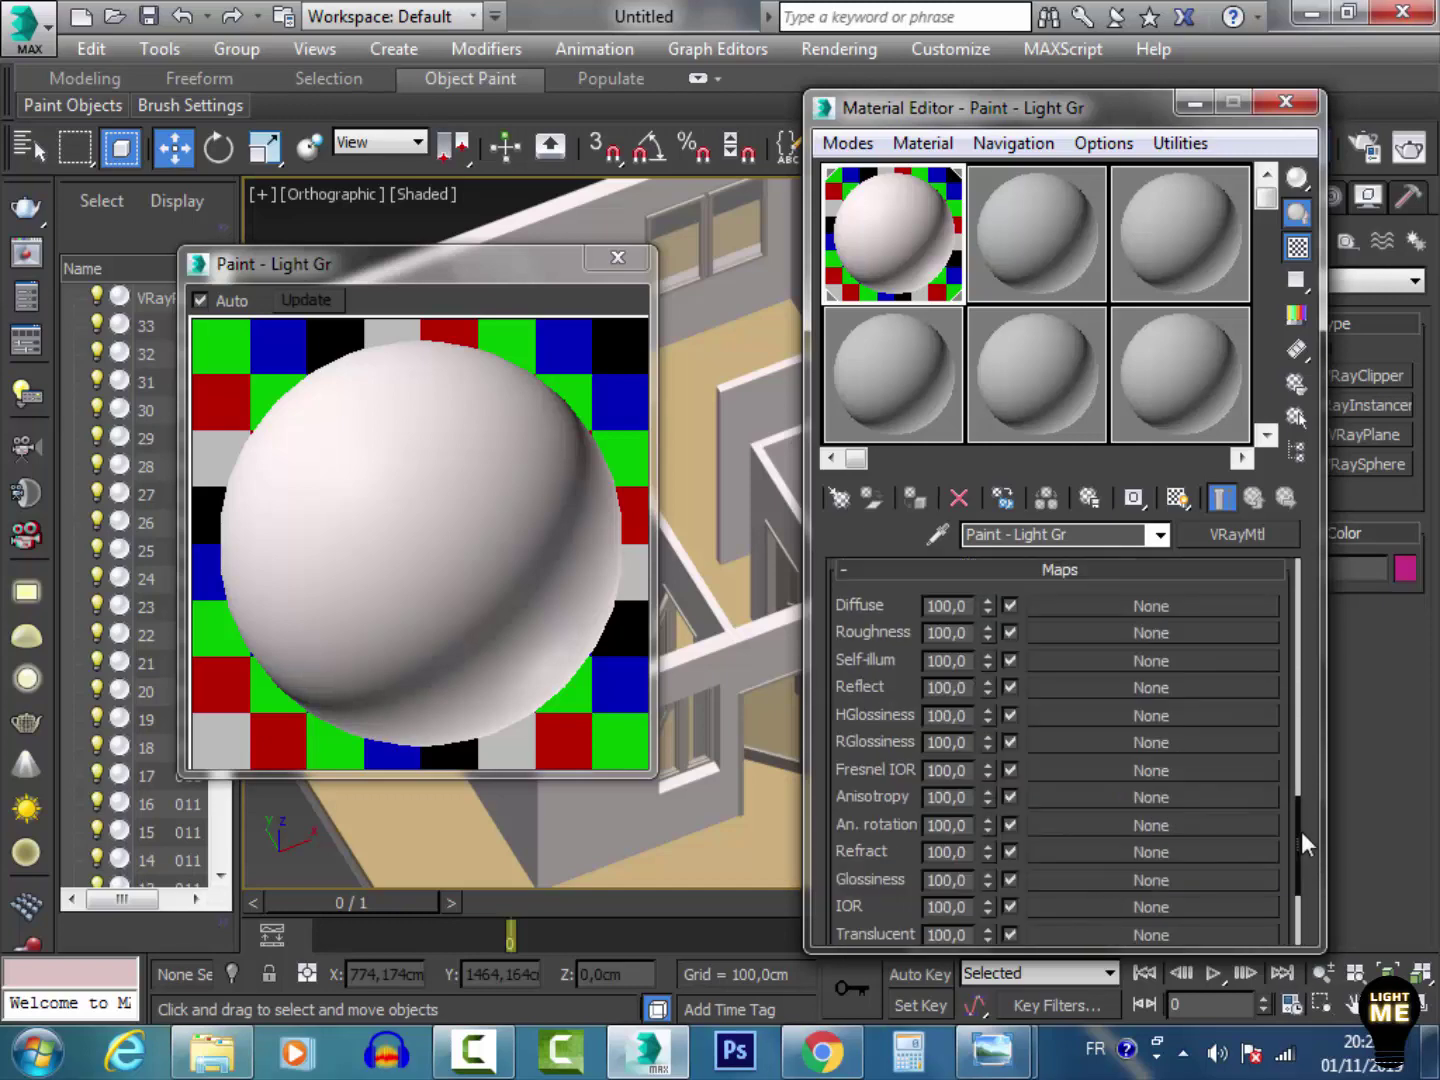
pyautogui.moveTo(1310, 840); pyautogui.dragTo(1310, 896)
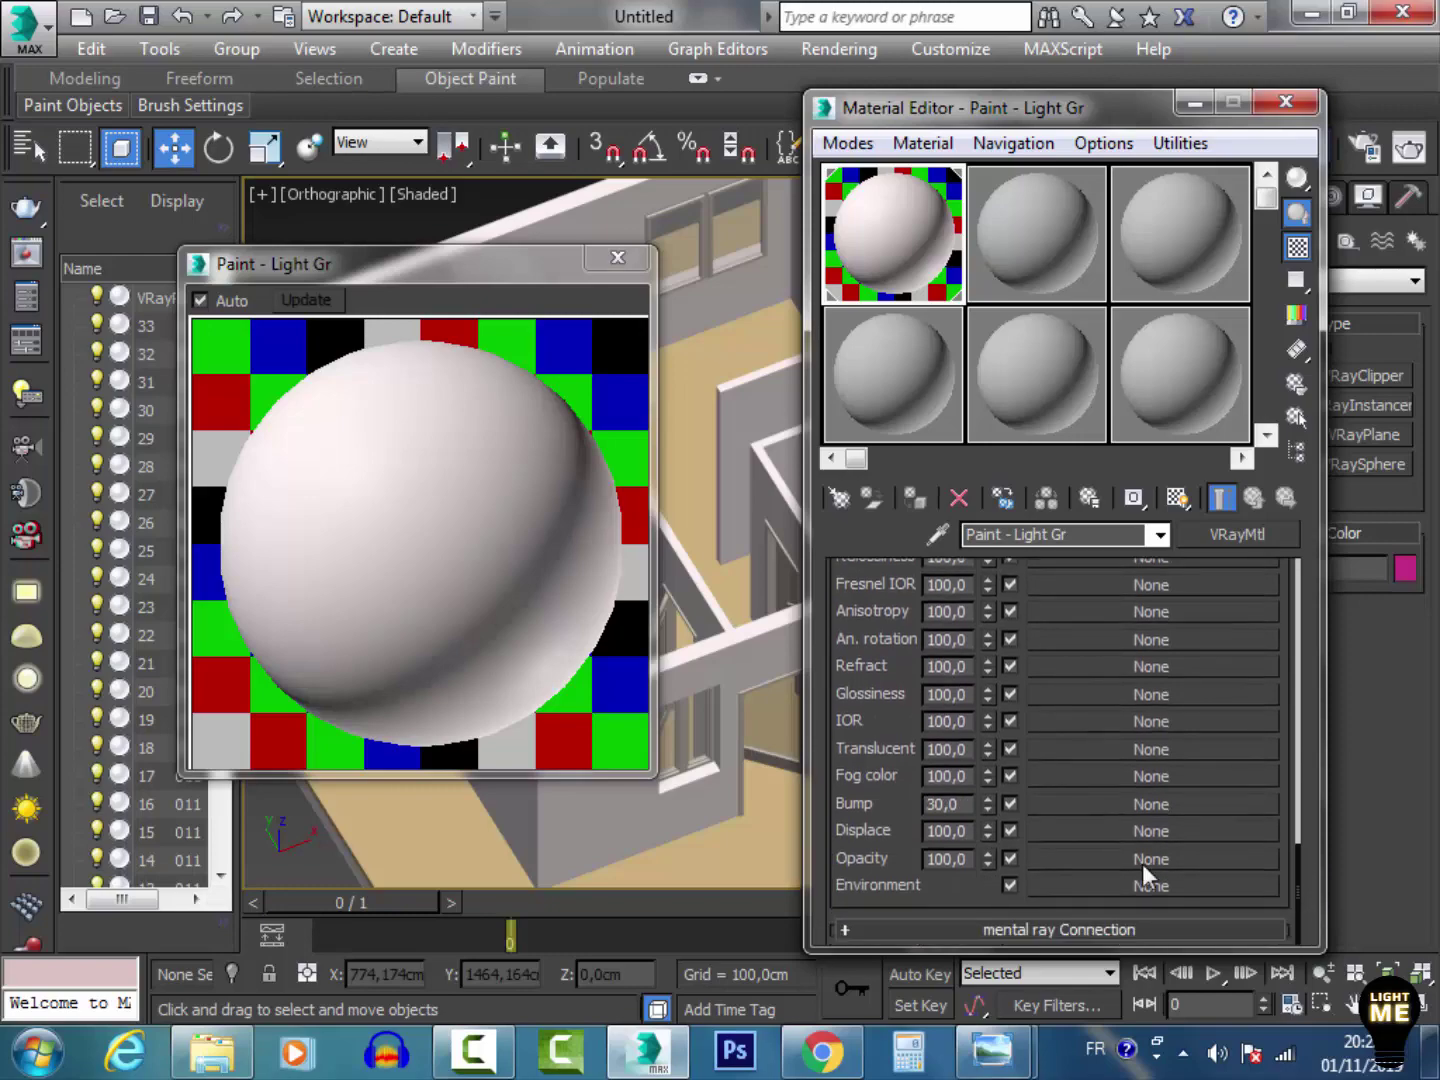
pyautogui.click(1101, 804)
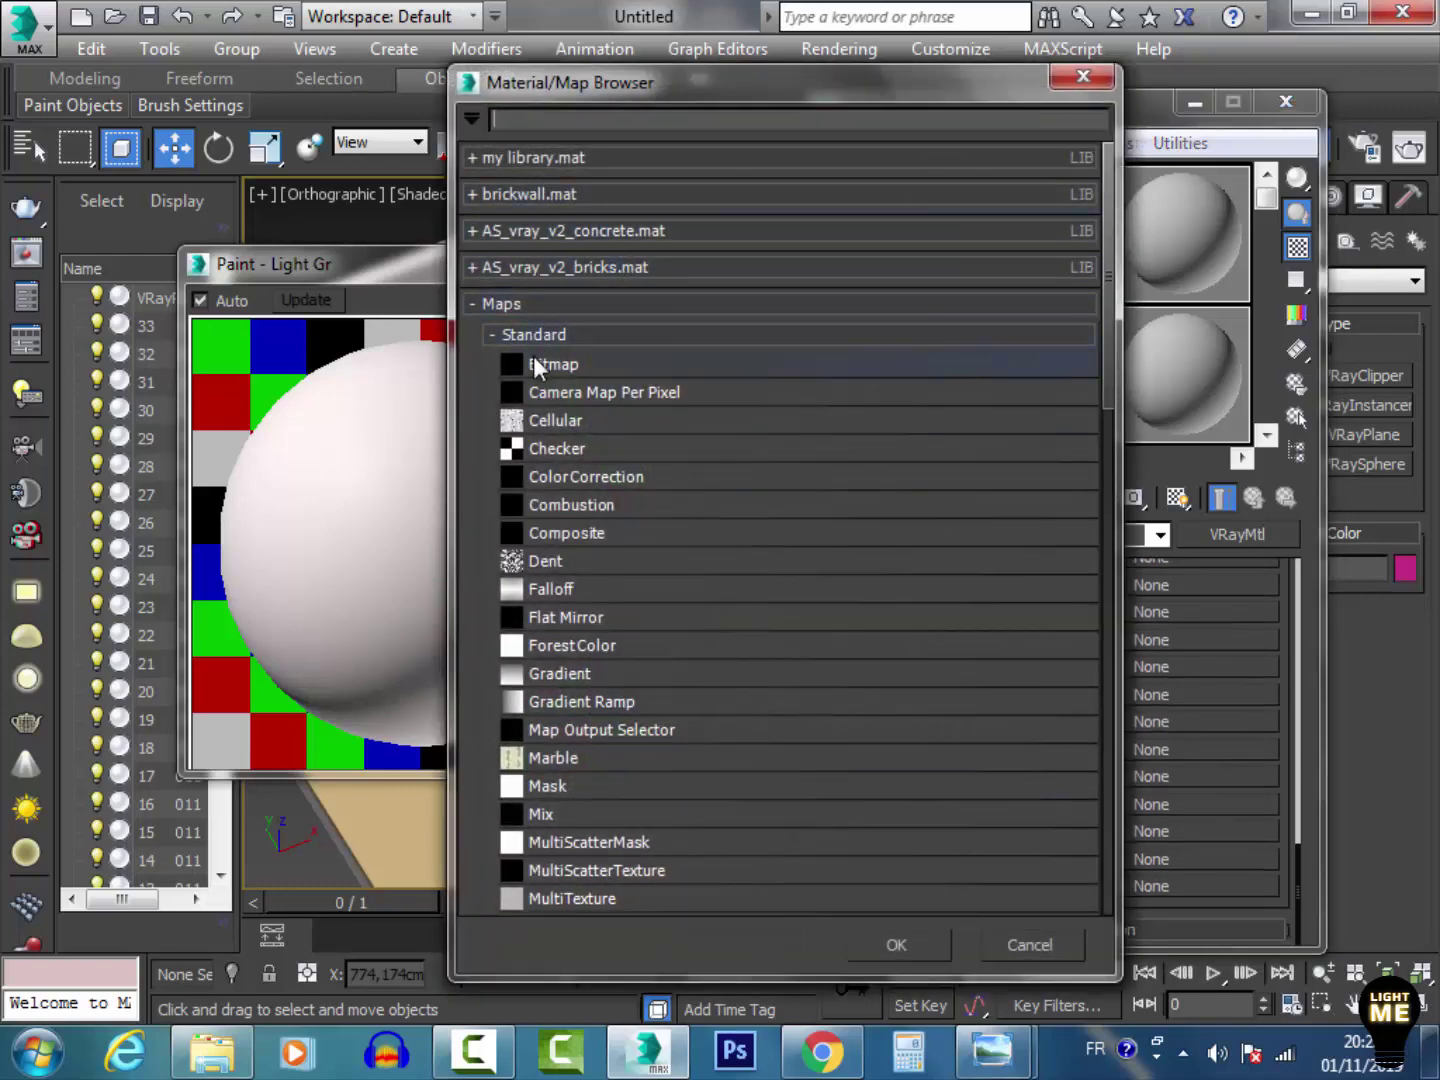
pyautogui.doubleClick(536, 361)
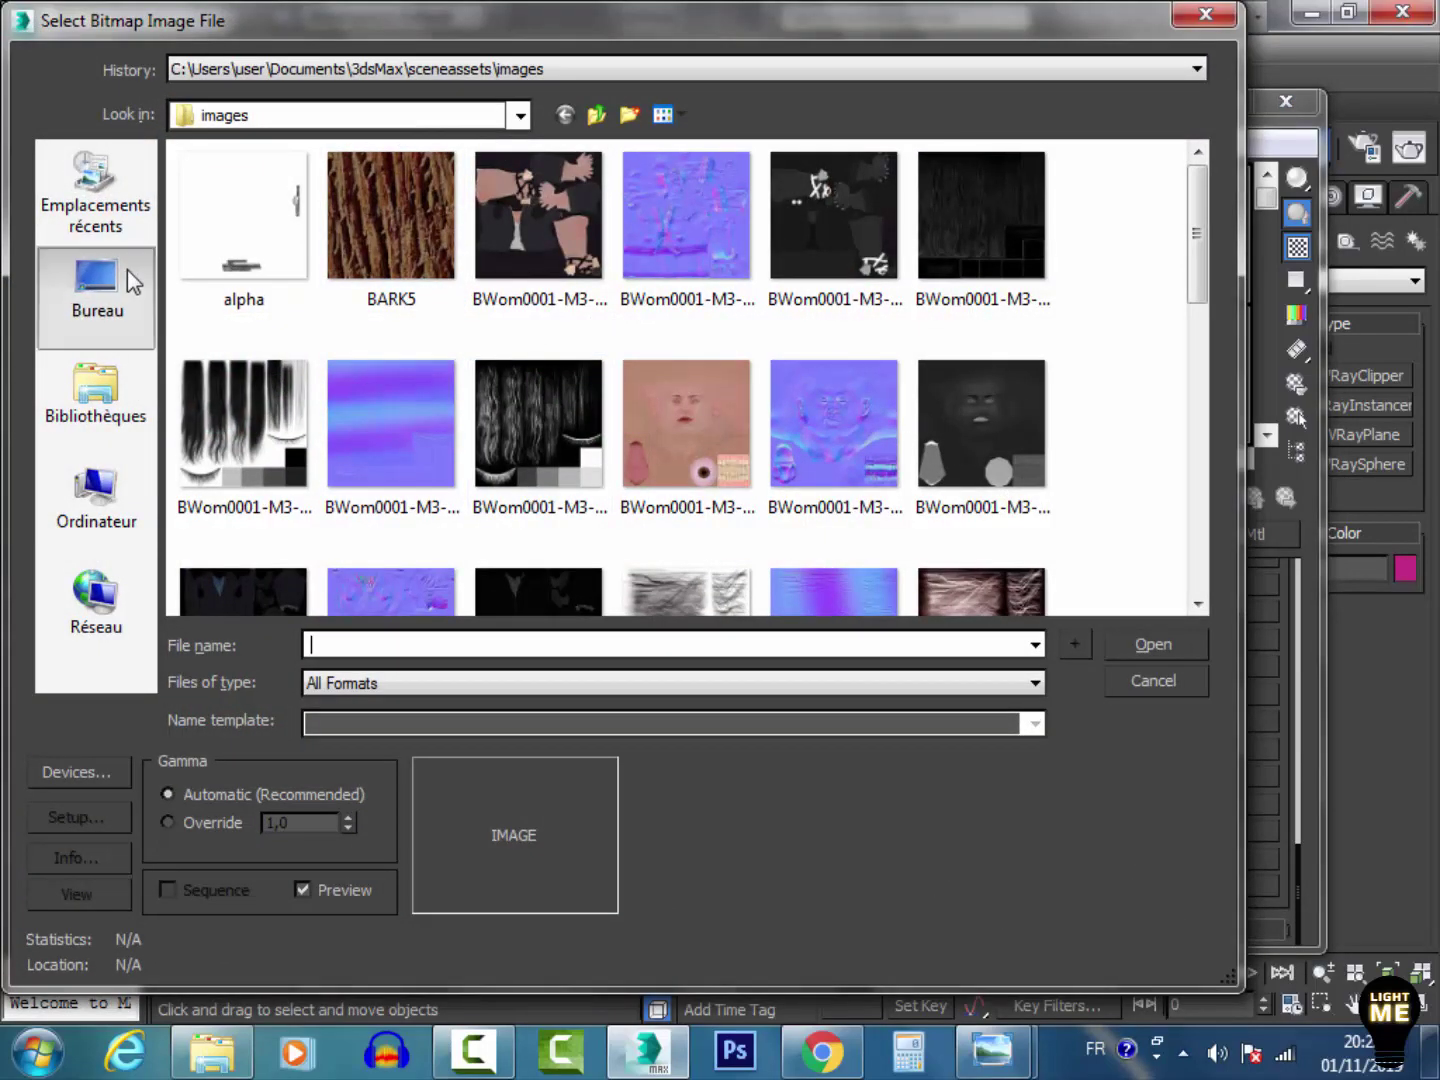
# Step: Load the image 1 (1).jpg from the desktop's texture\texture\maps3 folder as the bump bitmap
pyautogui.click(127, 269)
pyautogui.click(484, 329)
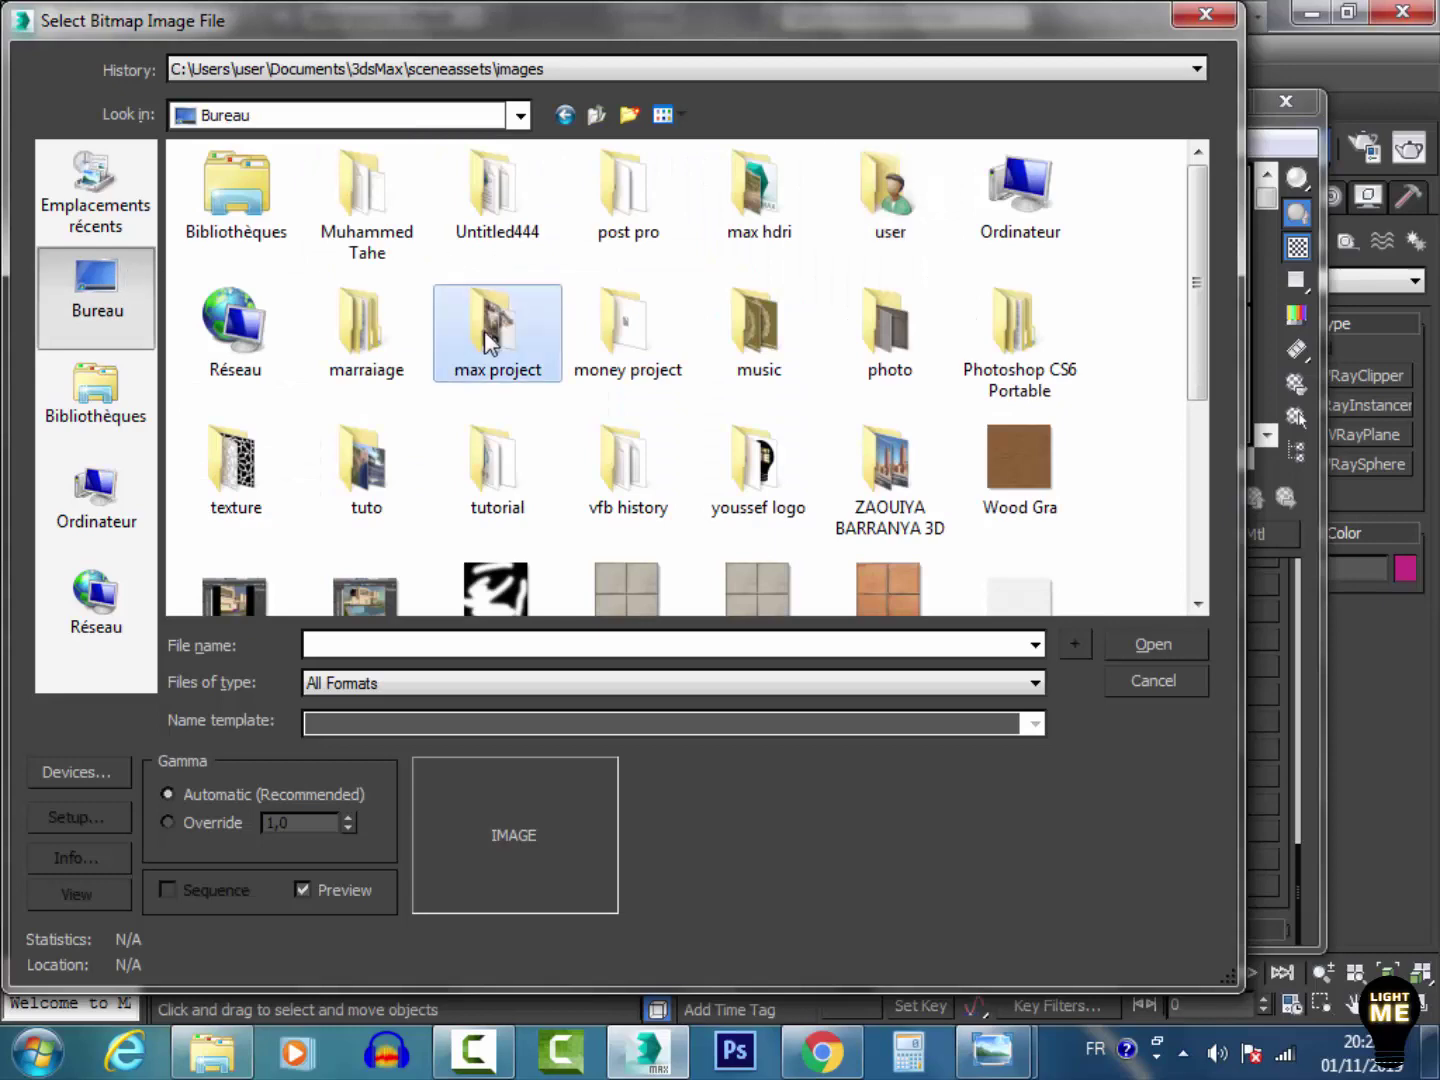
pyautogui.click(240, 465)
pyautogui.doubleClick(259, 463)
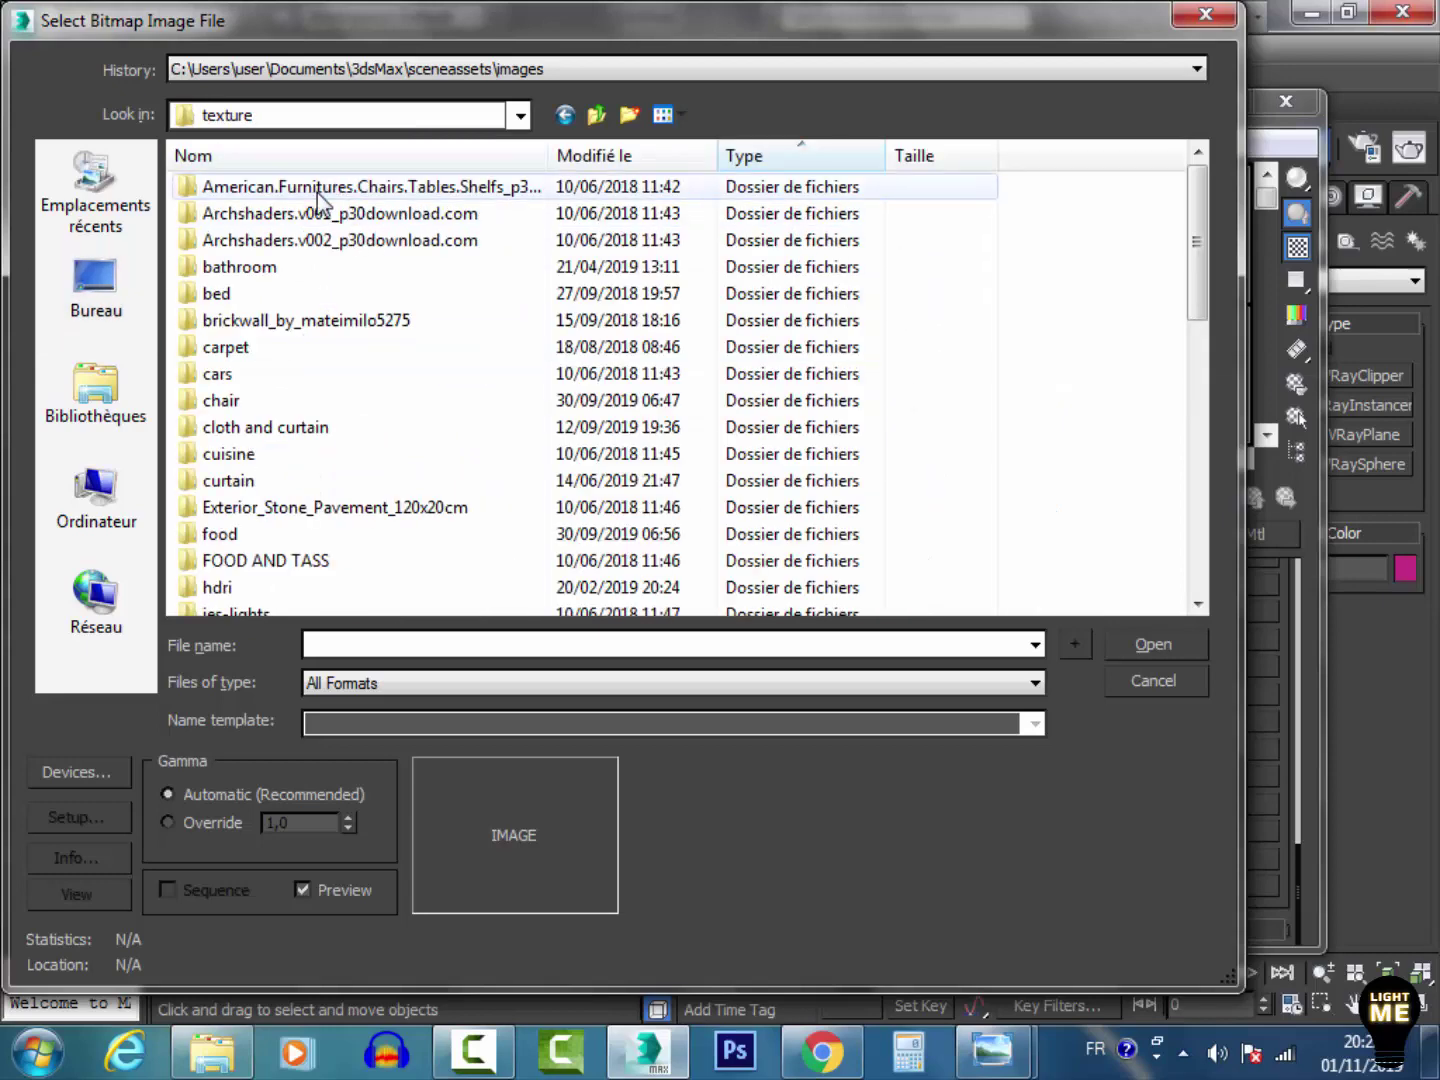
pyautogui.scroll(-3, 266, 544)
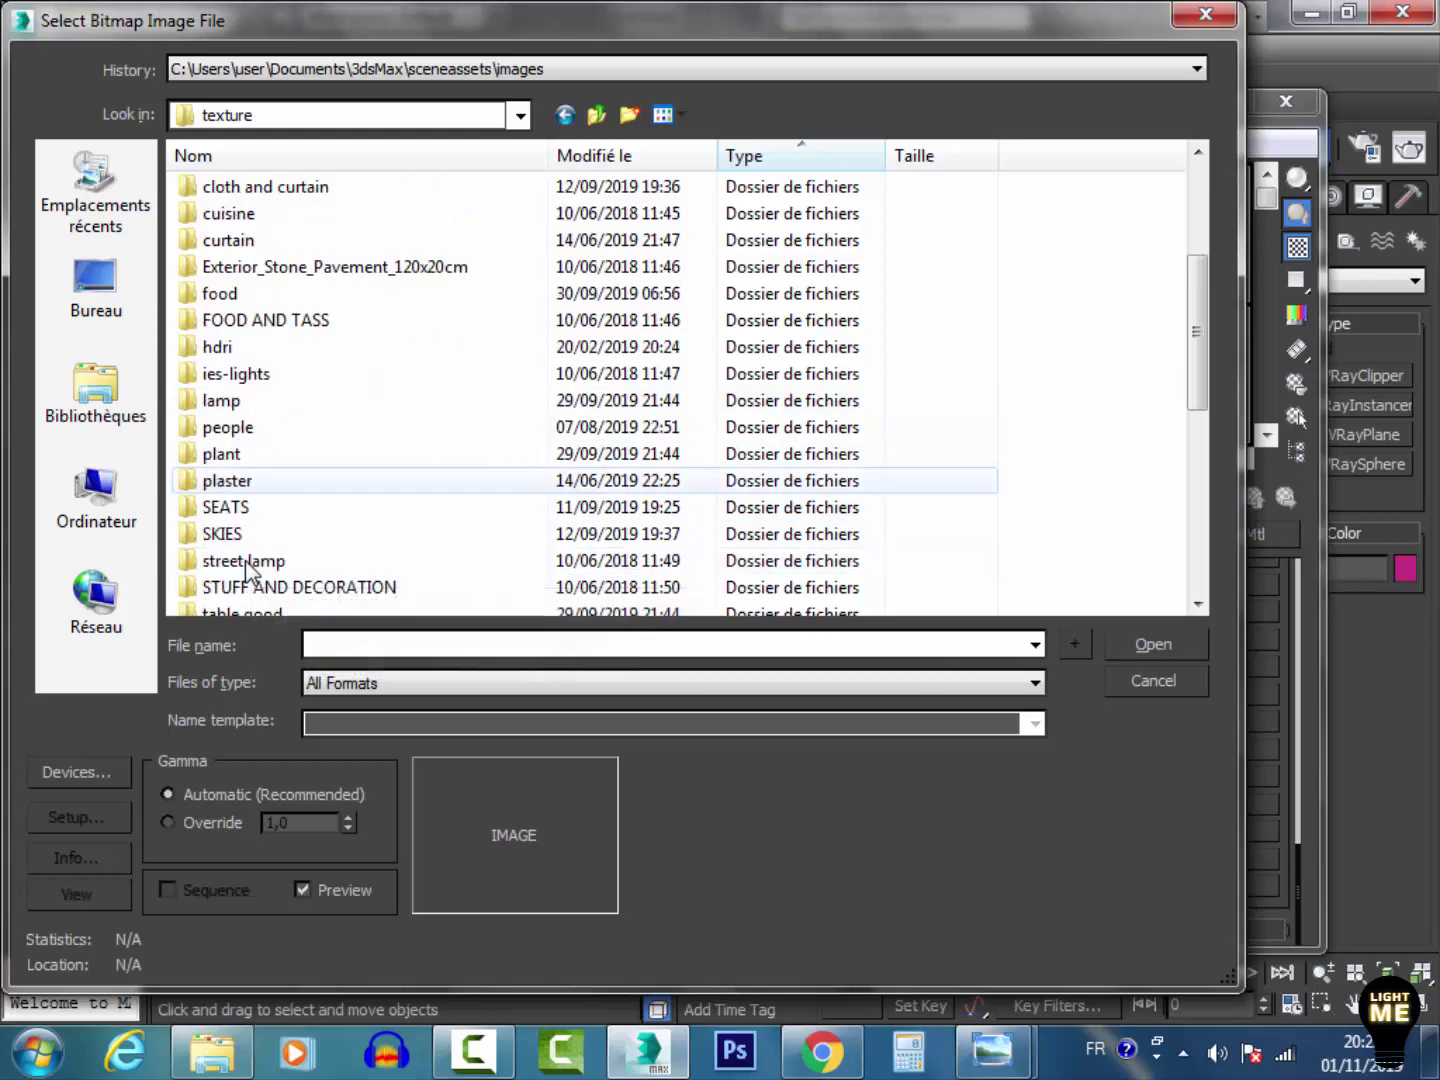
pyautogui.scroll(-2, 262, 568)
pyautogui.keyDown('ctrl'); pyautogui.scroll(2, 267, 561); pyautogui.keyUp('ctrl')
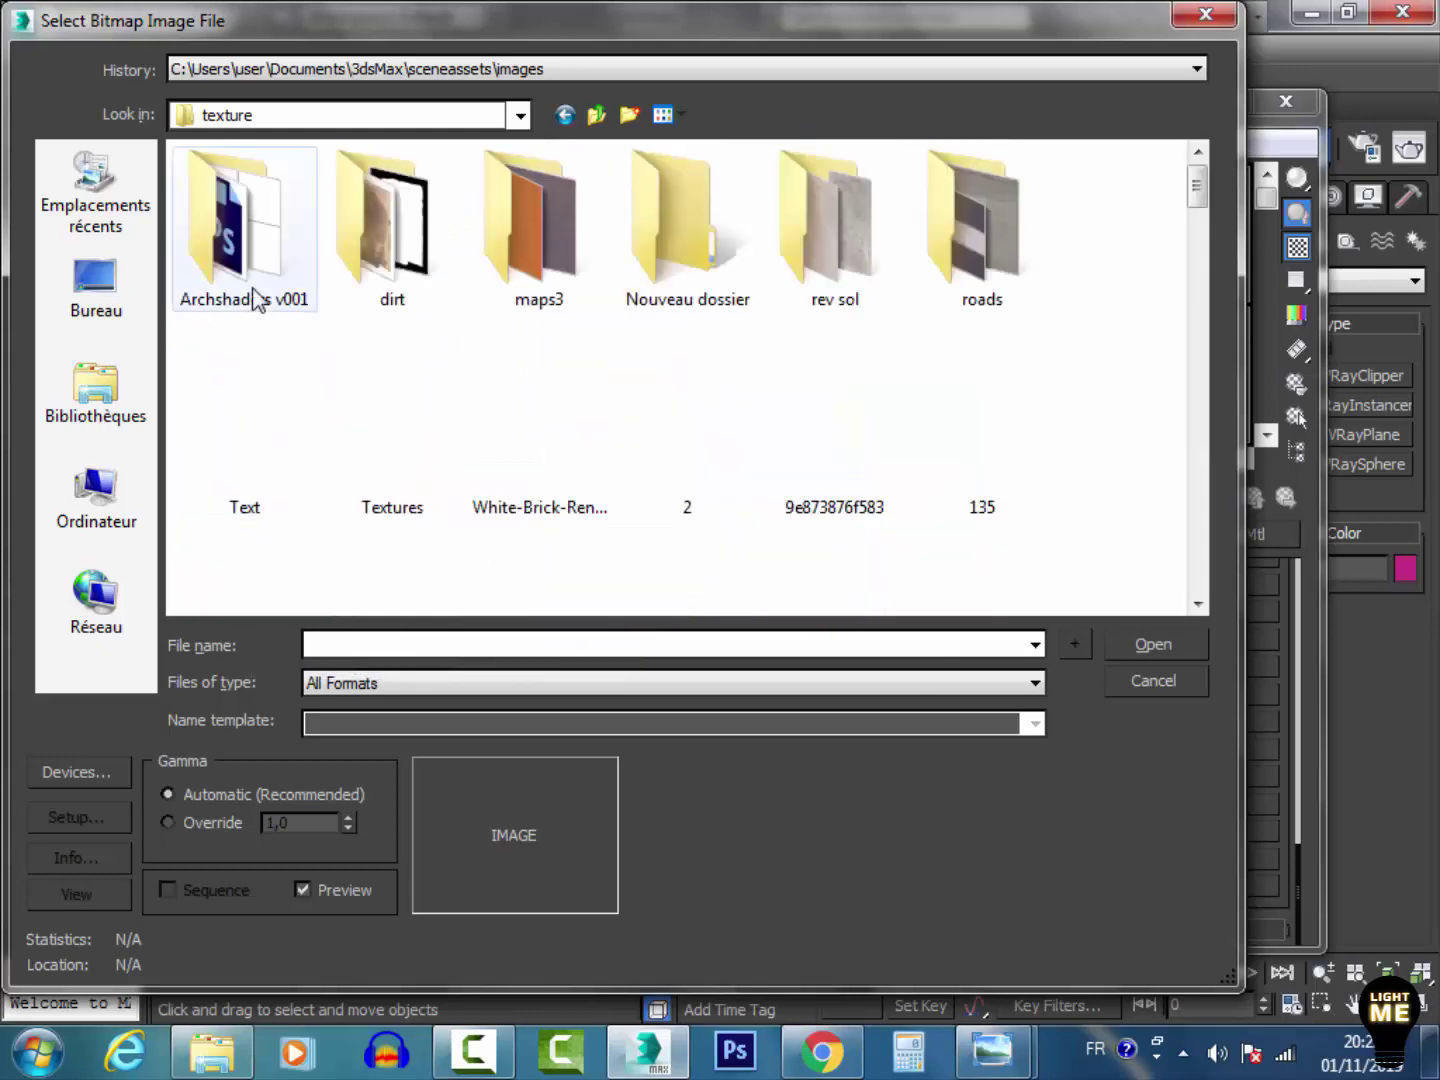
pyautogui.doubleClick(578, 246)
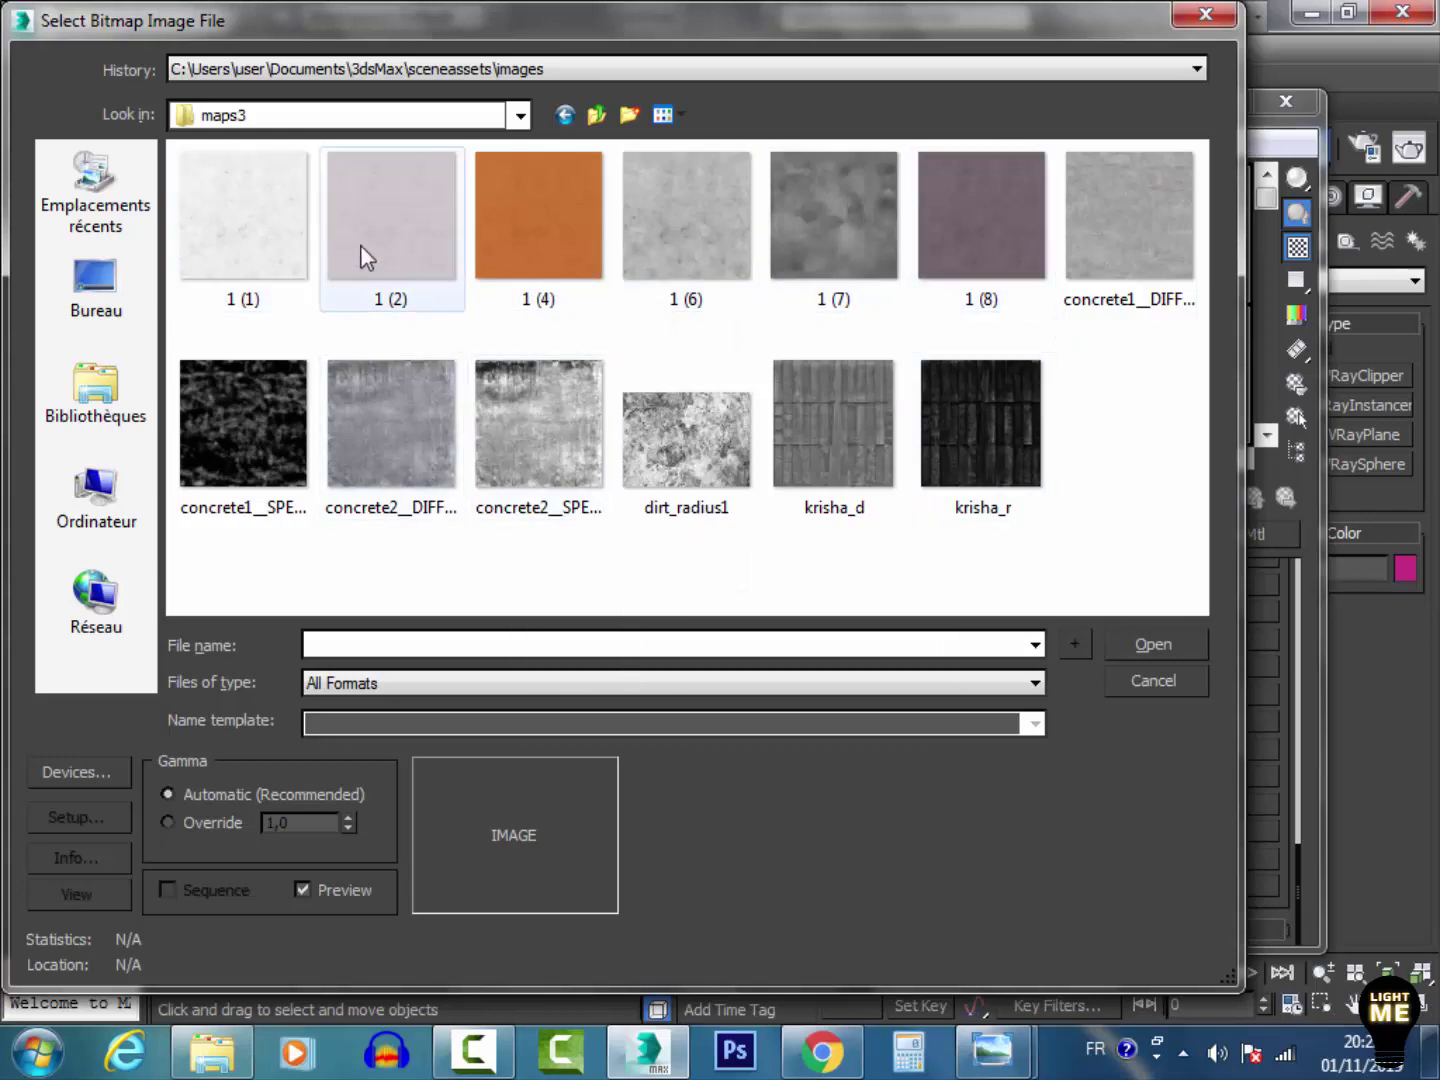
pyautogui.doubleClick(305, 233)
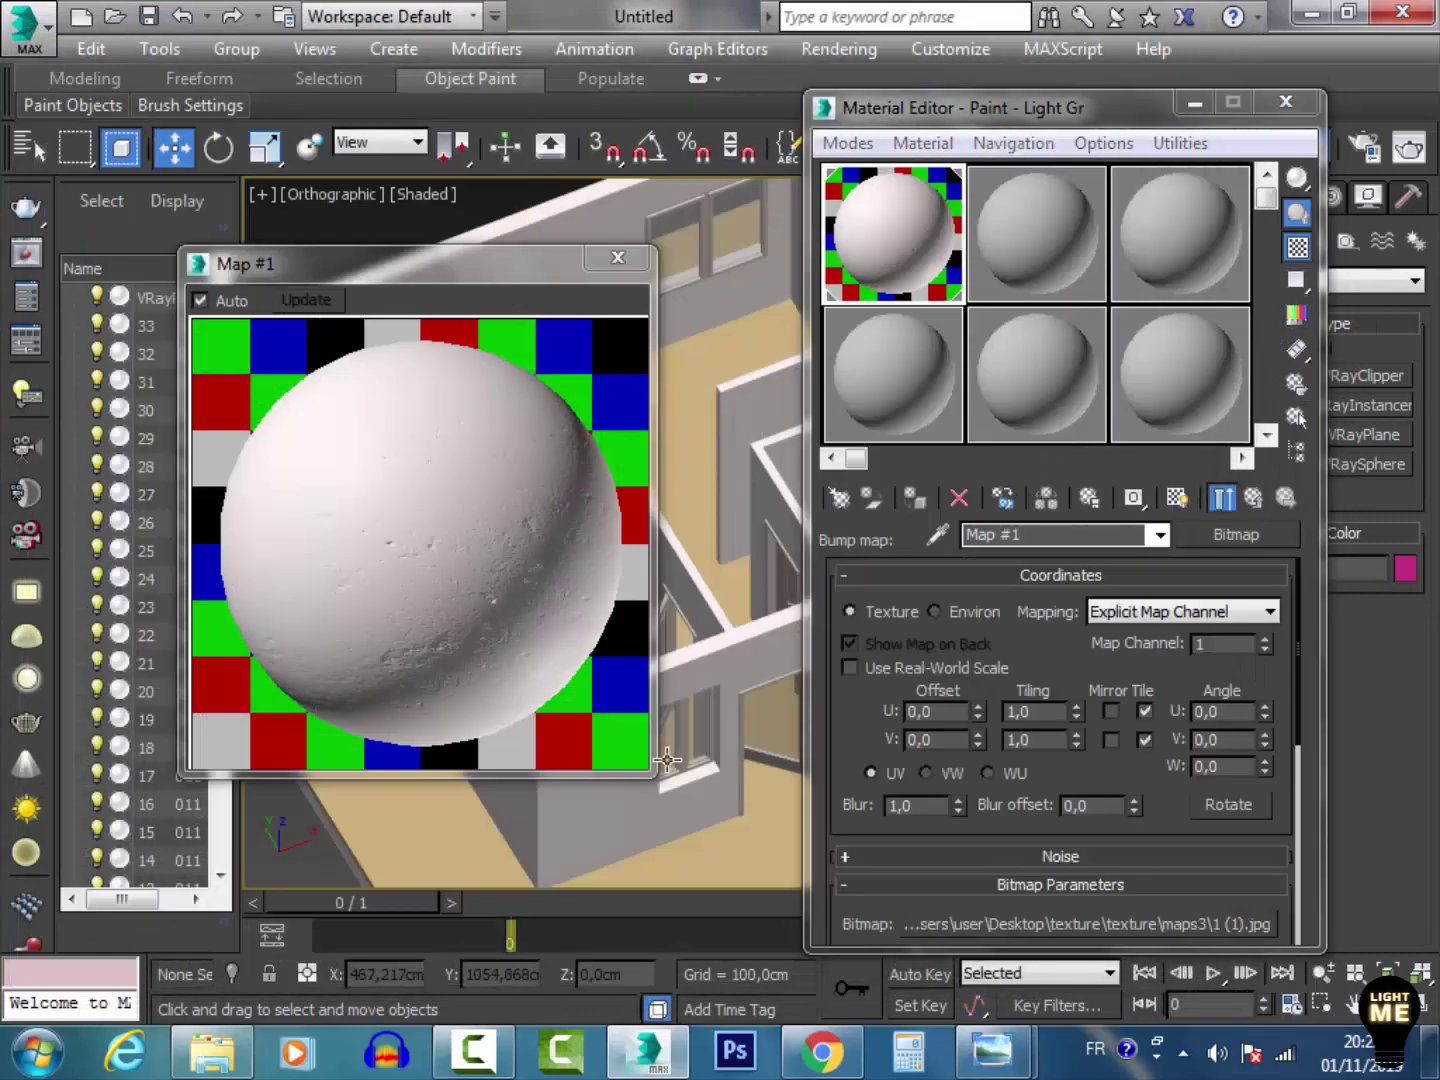
# Step: Set the wall material's Bump amount to 10, checking the relief in an enlarged preview that is closed at the end
pyautogui.moveTo(653, 770); pyautogui.dragTo(796, 914)
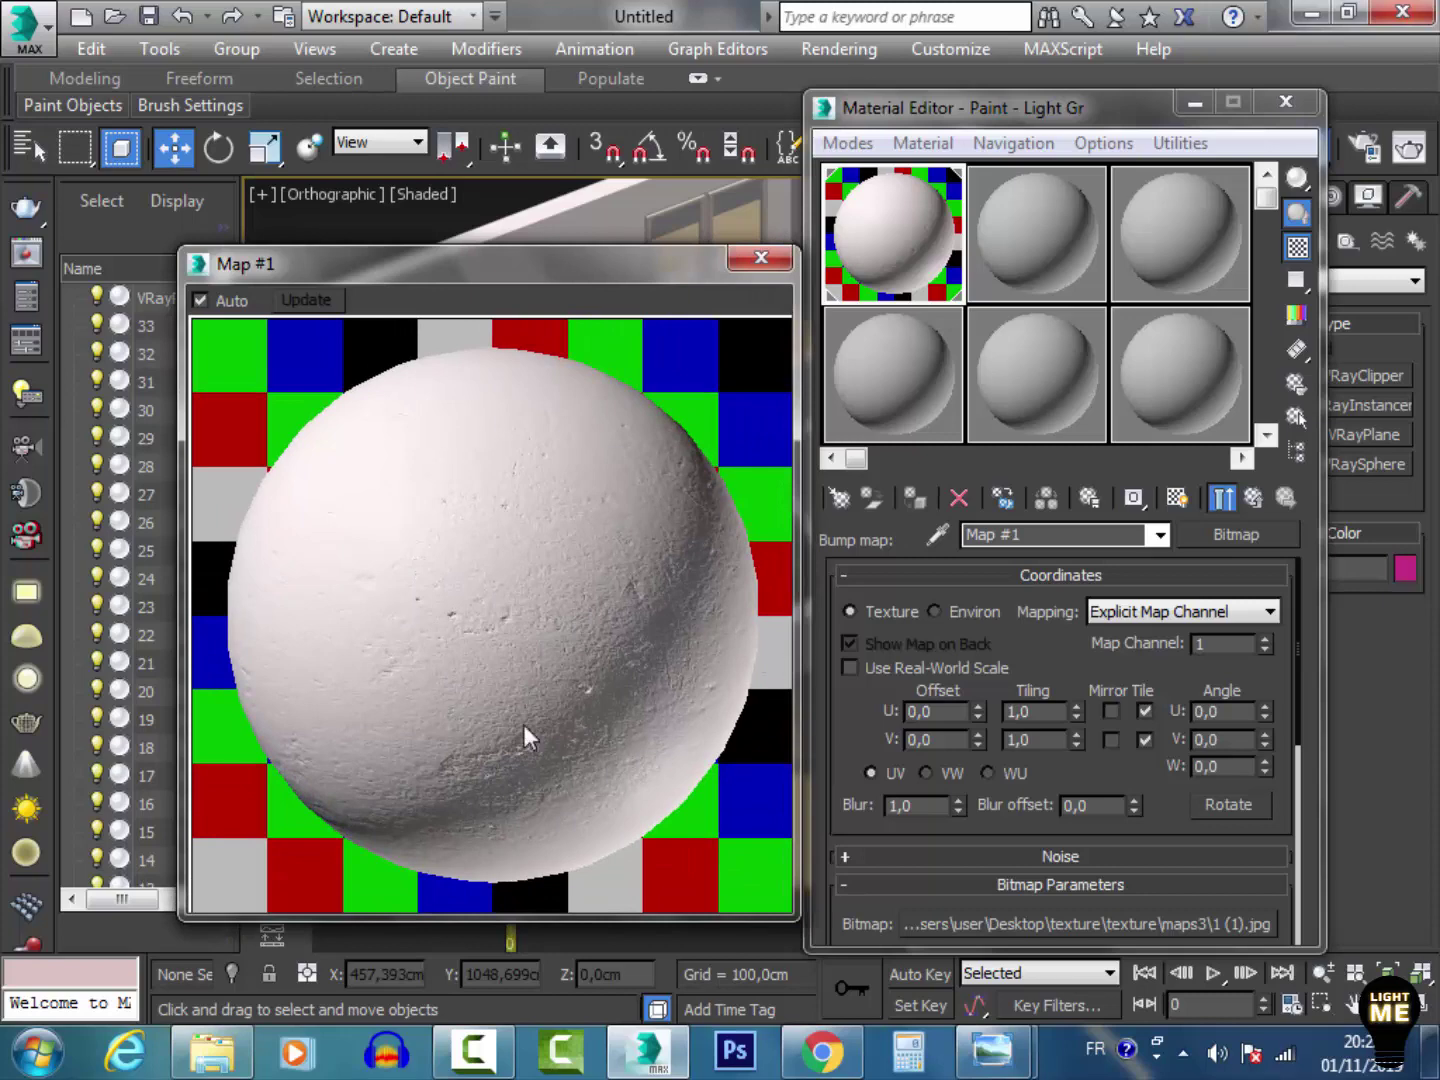
pyautogui.click(1274, 497)
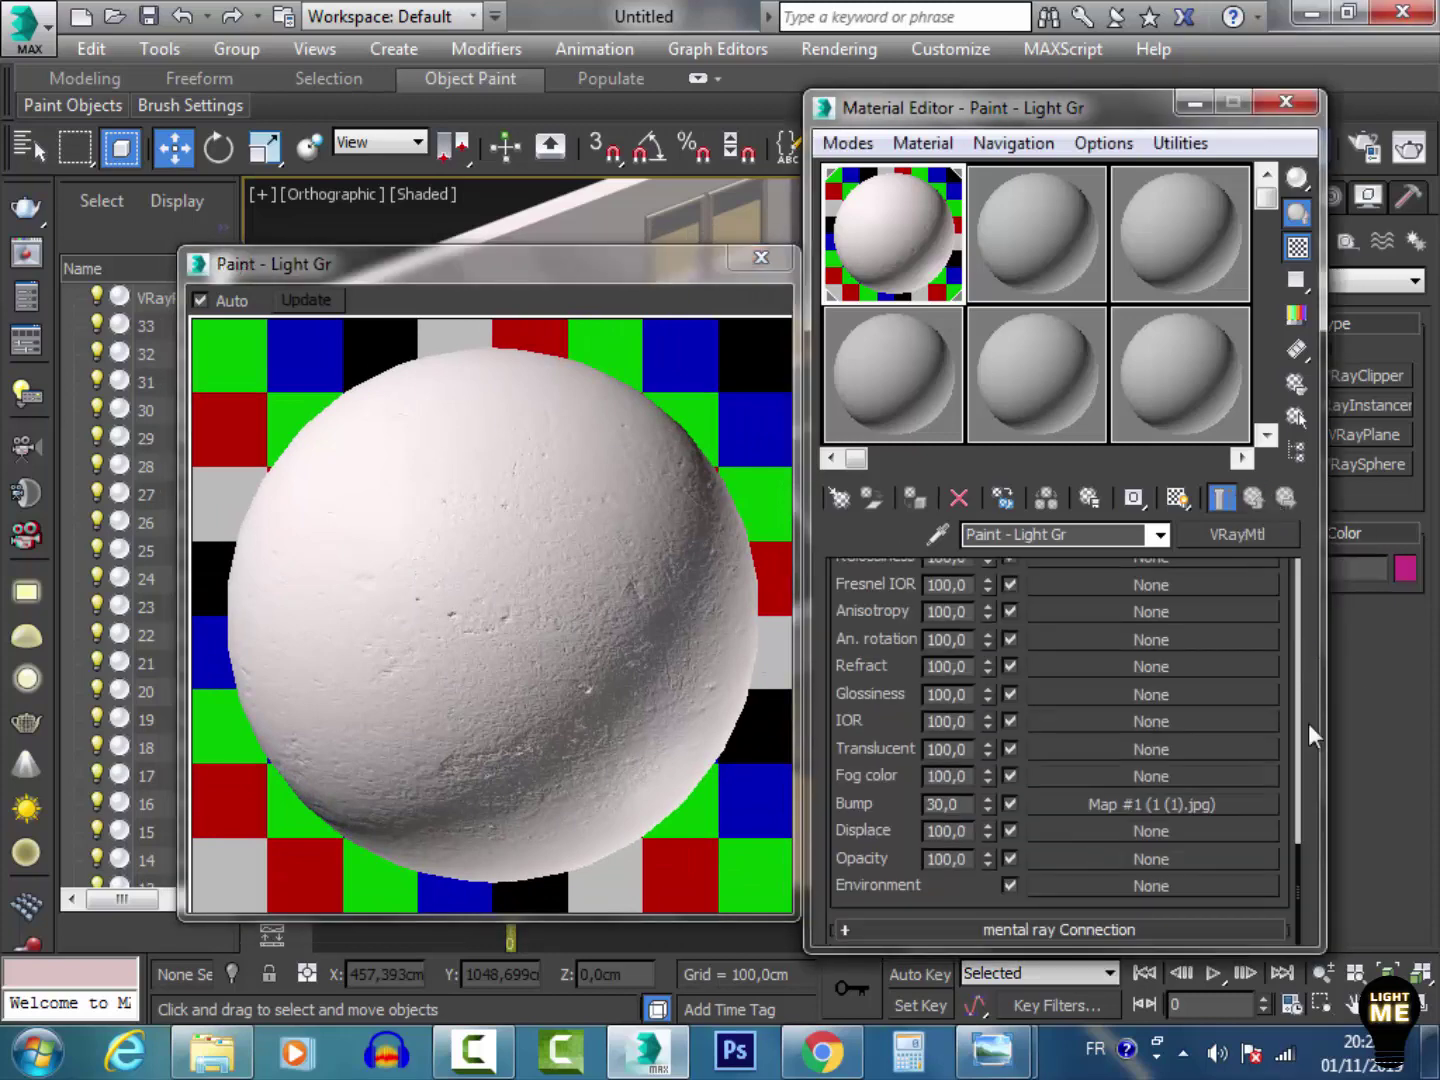
pyautogui.click(945, 805)
pyautogui.write('10')
pyautogui.press('Return')
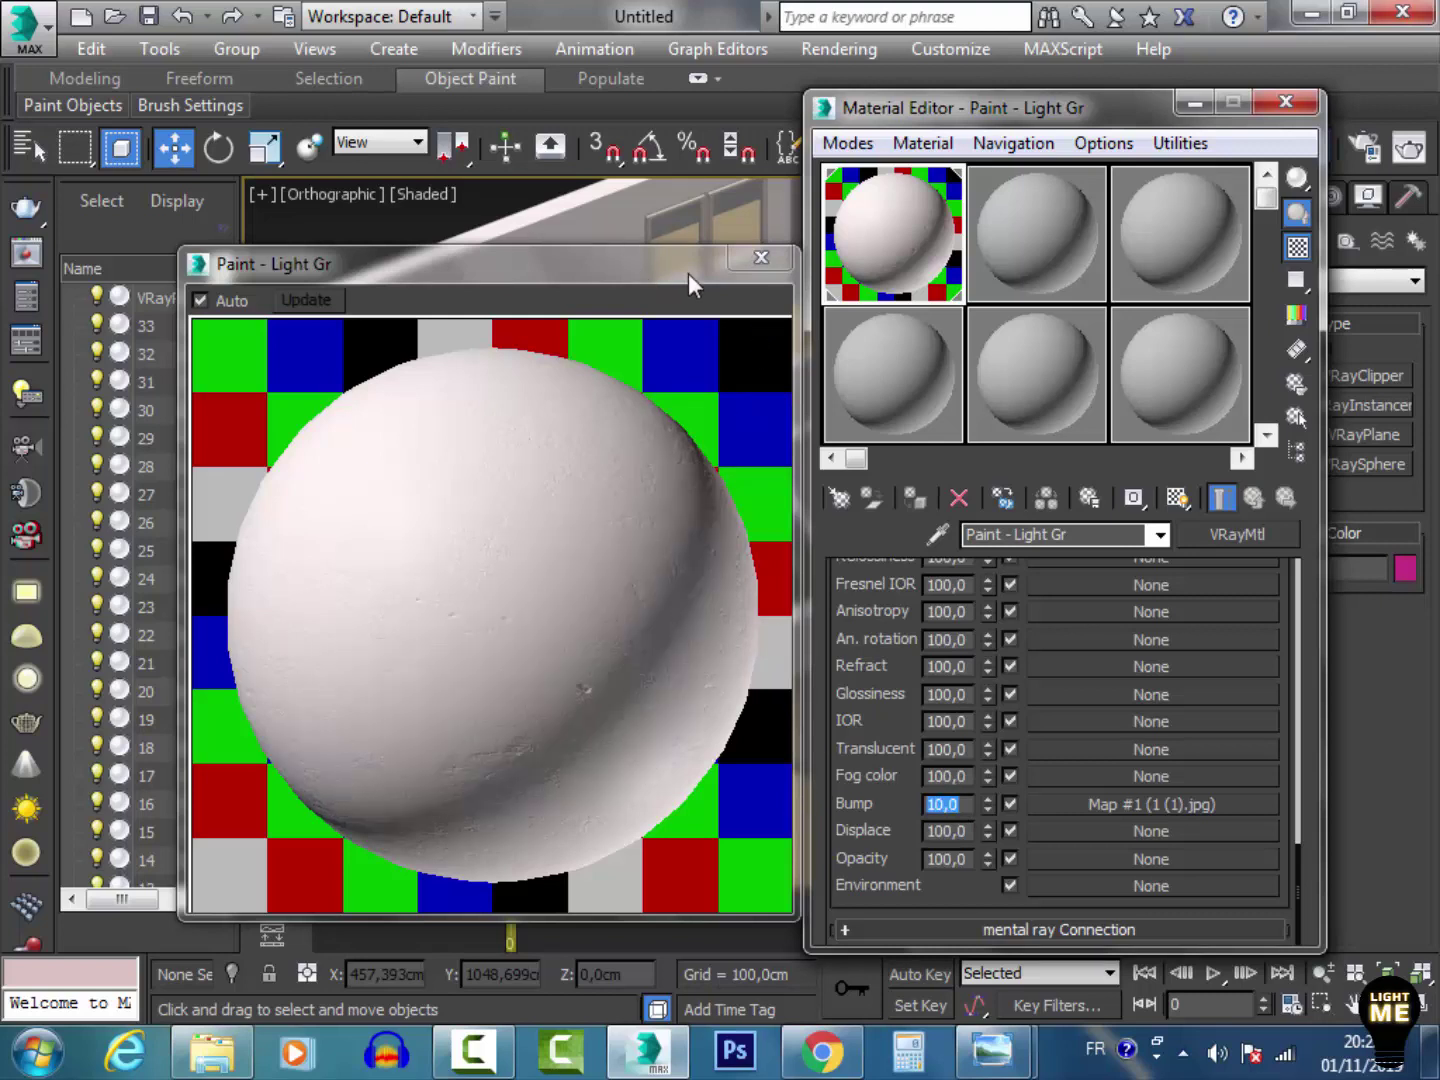
pyautogui.click(761, 258)
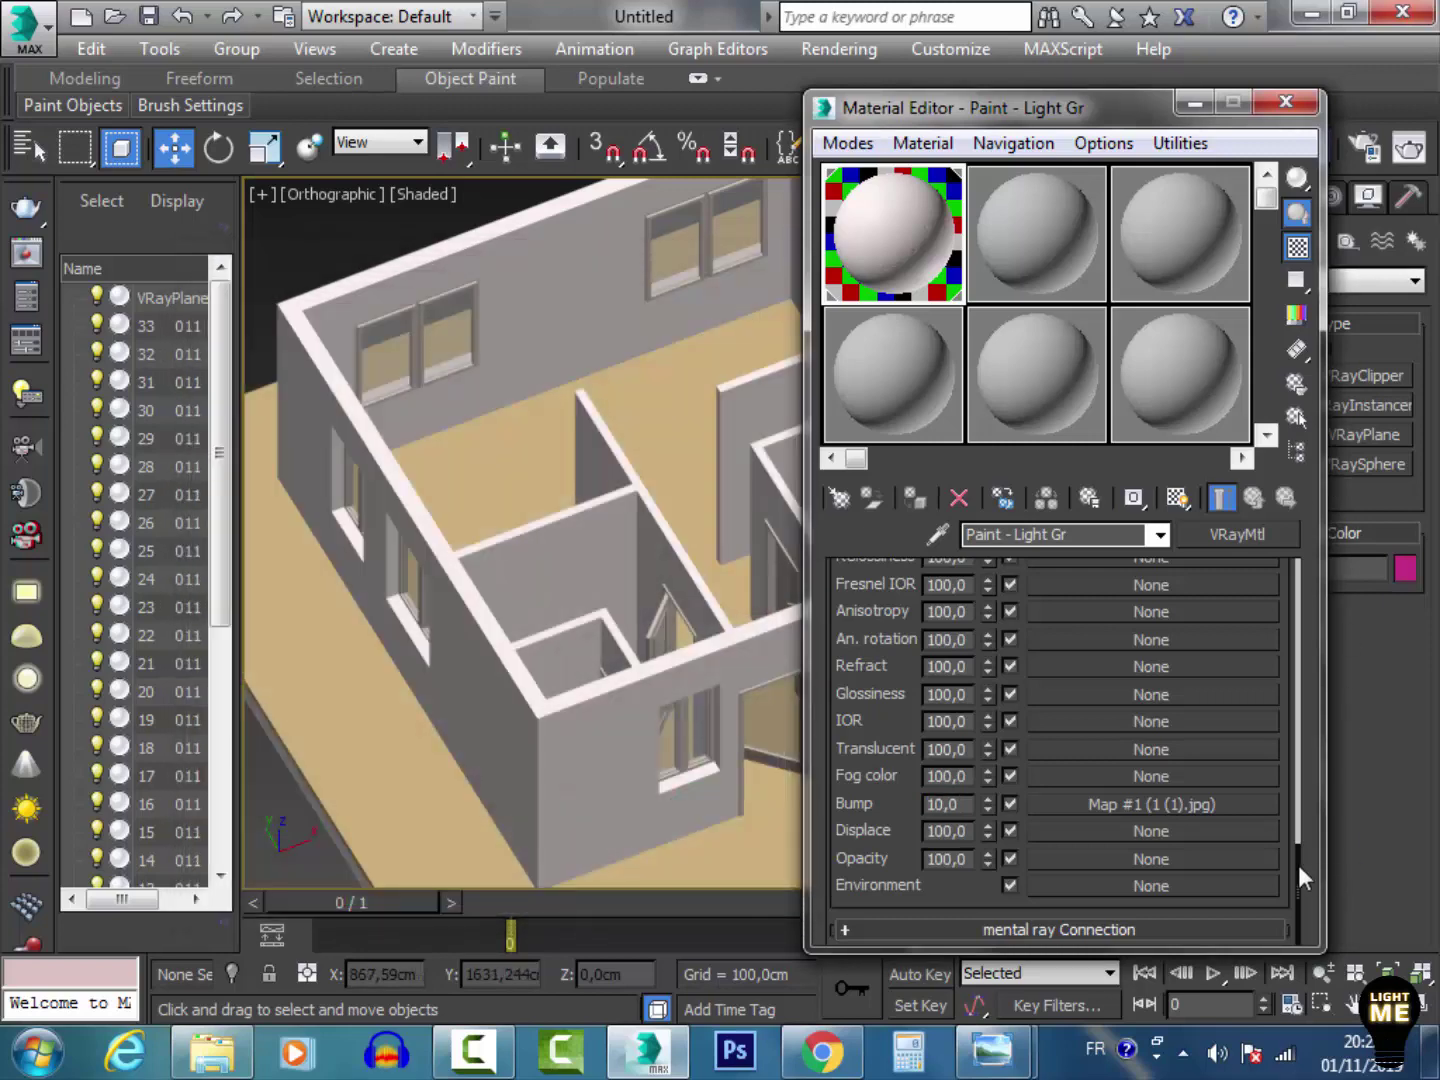
# Step: Select the floor object and sample its Multi/Sub-Object material from the viewport into the first material slot
pyautogui.moveTo(1298, 865); pyautogui.dragTo(1138, 463)
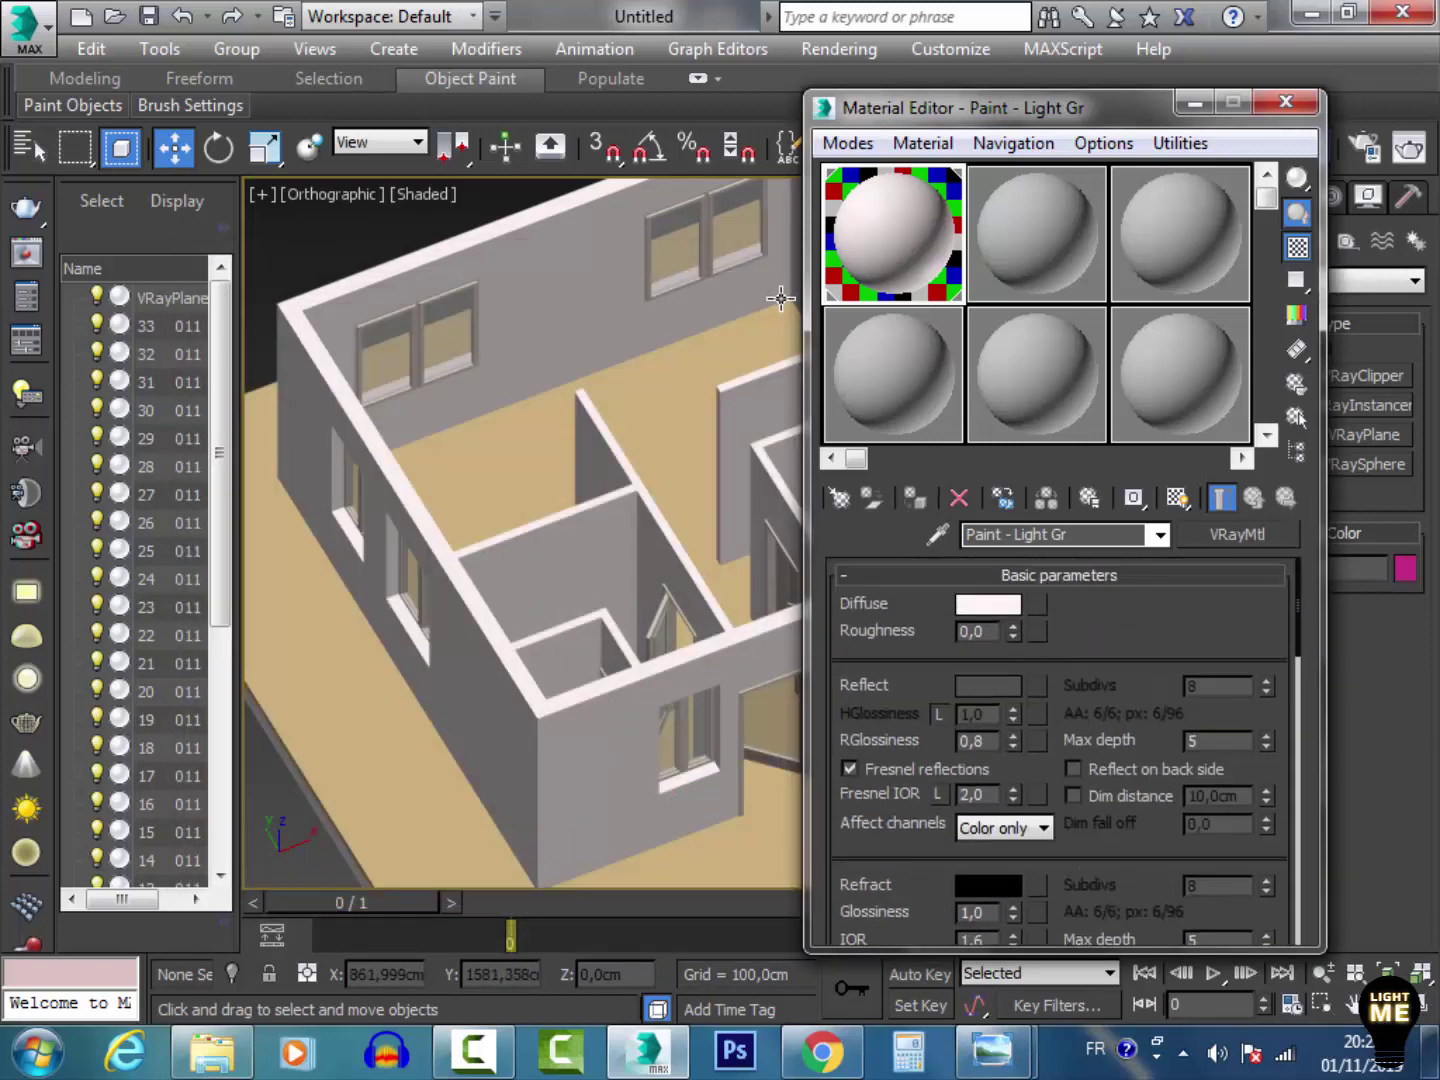
pyautogui.click(692, 360)
pyautogui.click(937, 536)
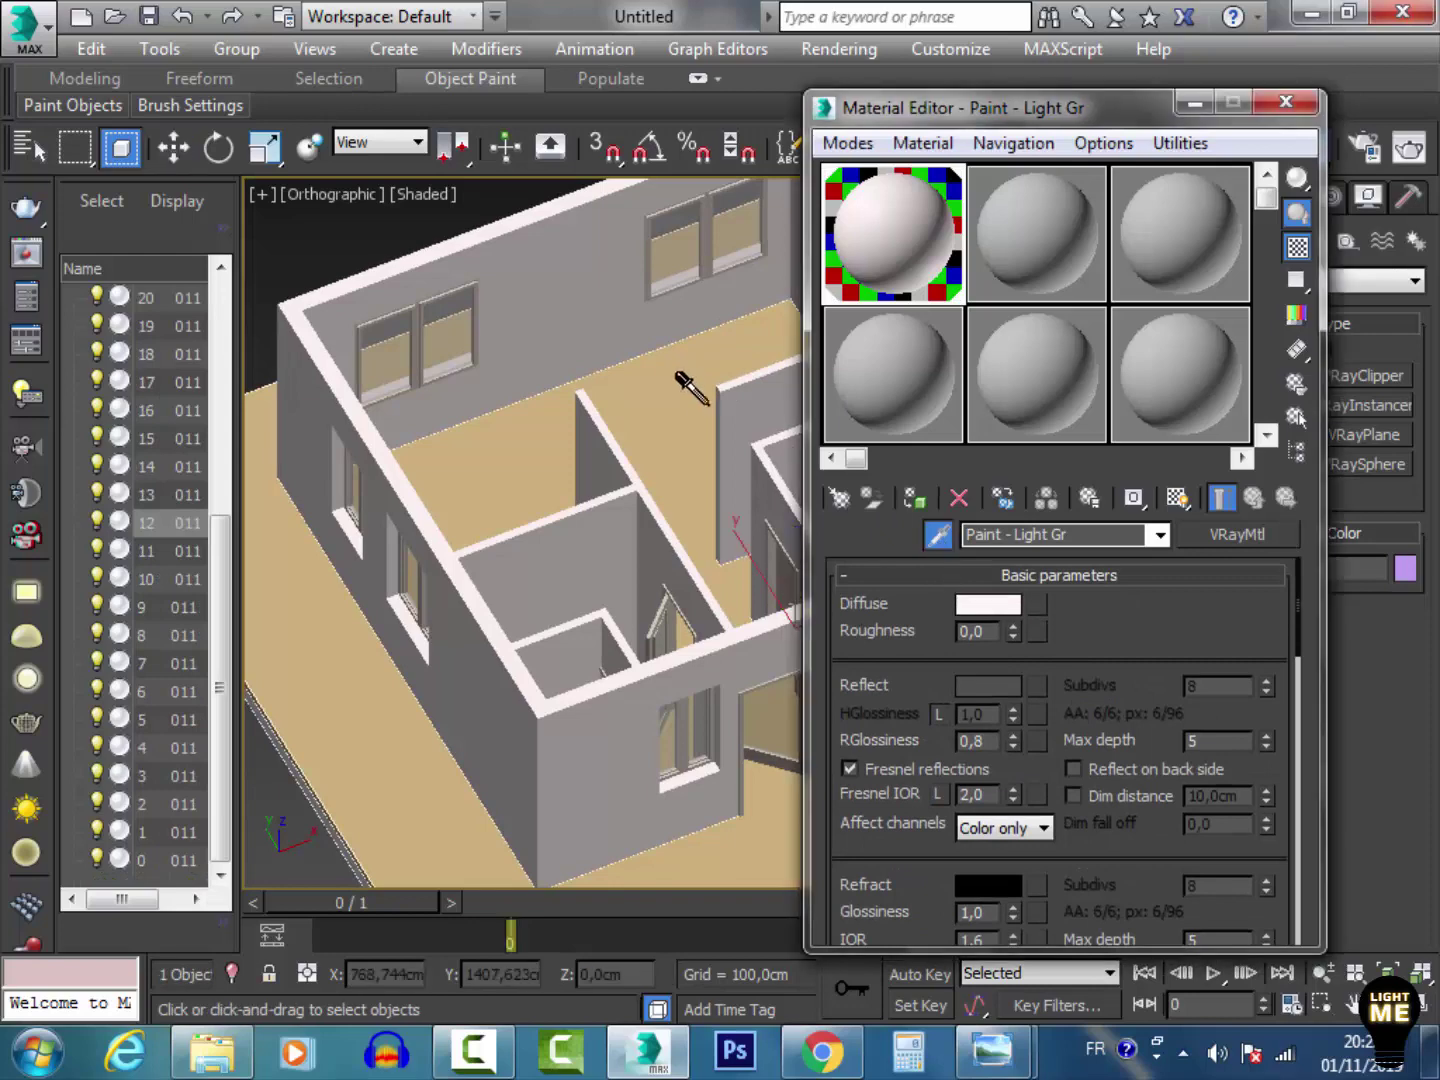
pyautogui.click(668, 378)
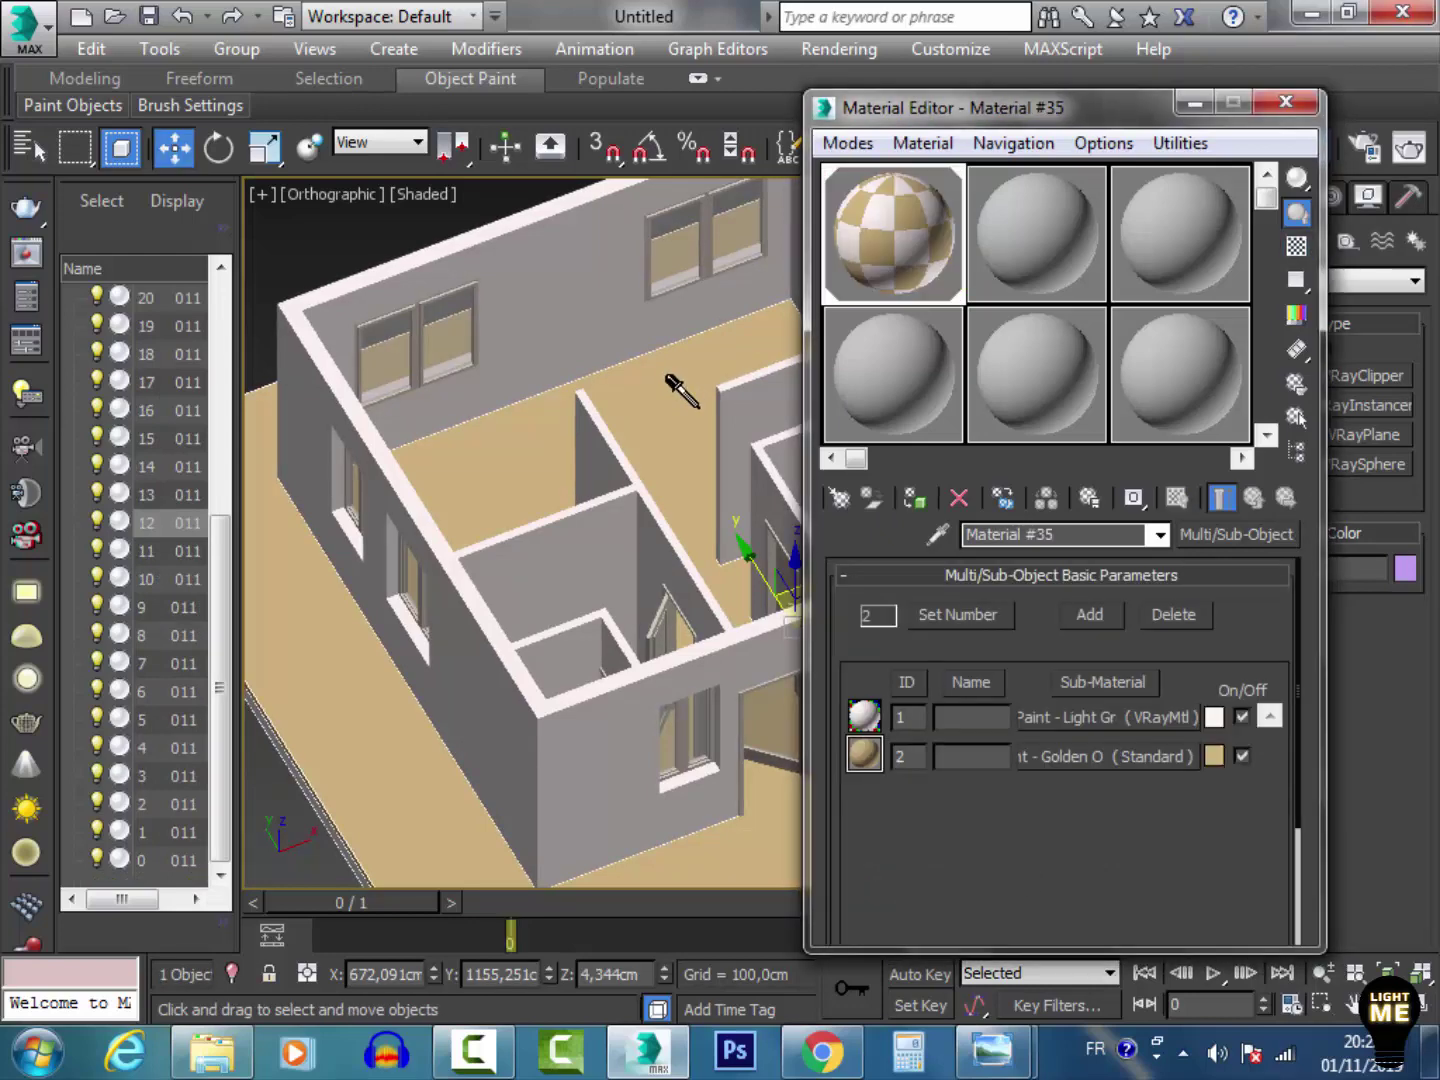
# Step: Convert the golden floor sub-material, ID 2, from Standard to VRayMtl
pyautogui.click(1087, 756)
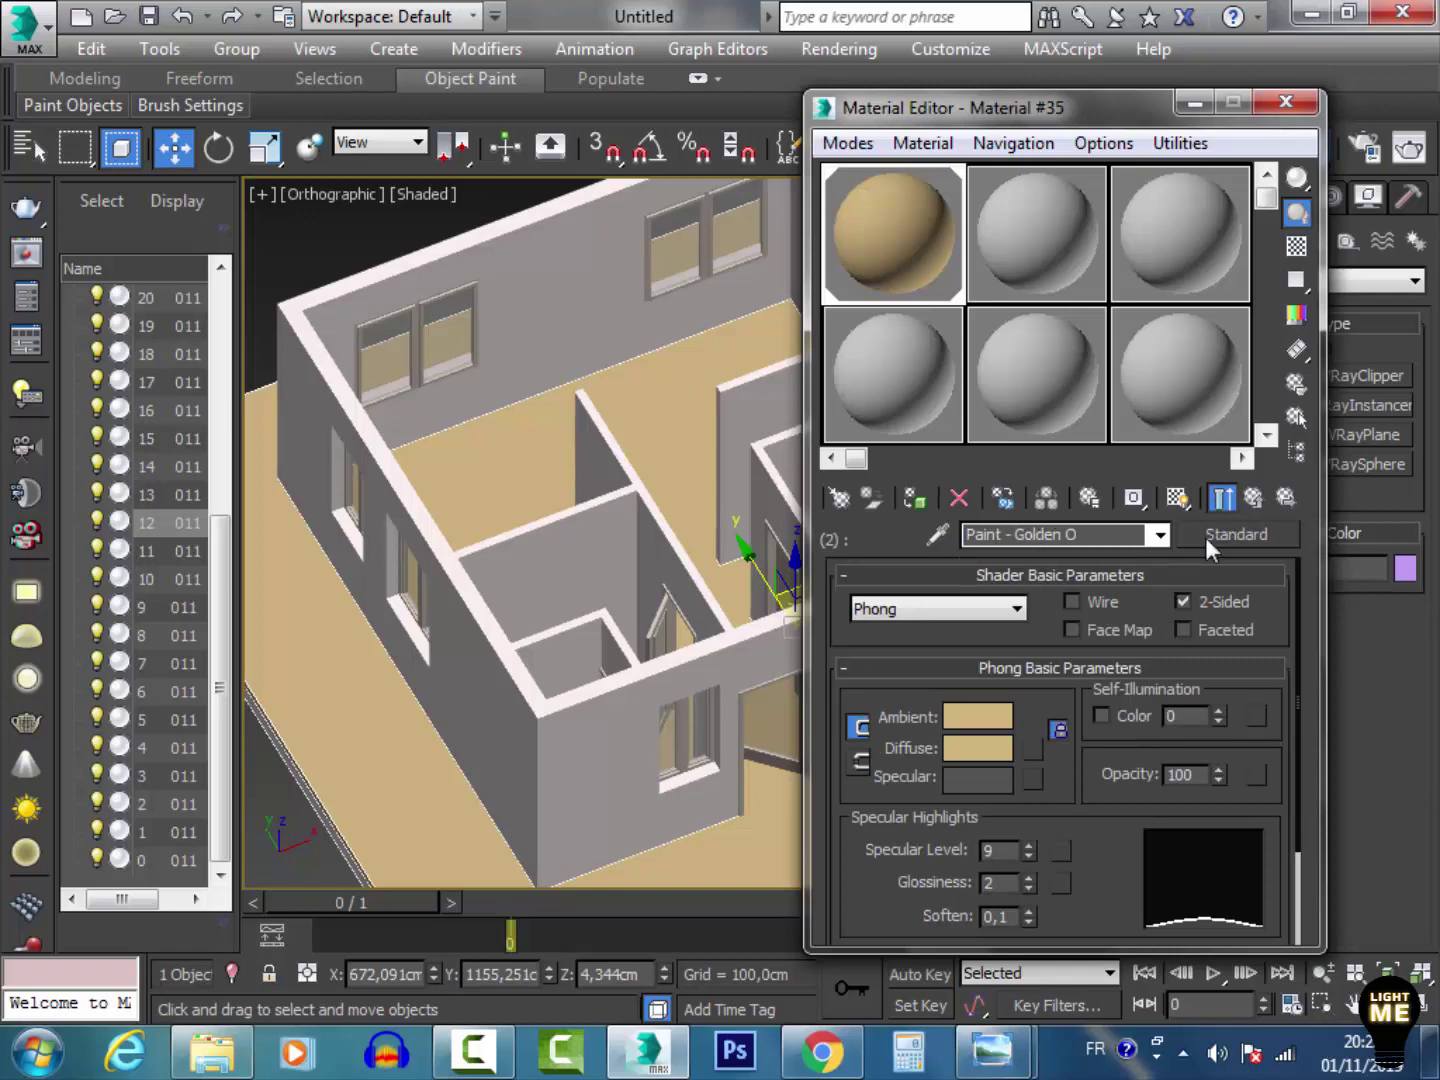
pyautogui.click(1205, 537)
pyautogui.click(581, 706)
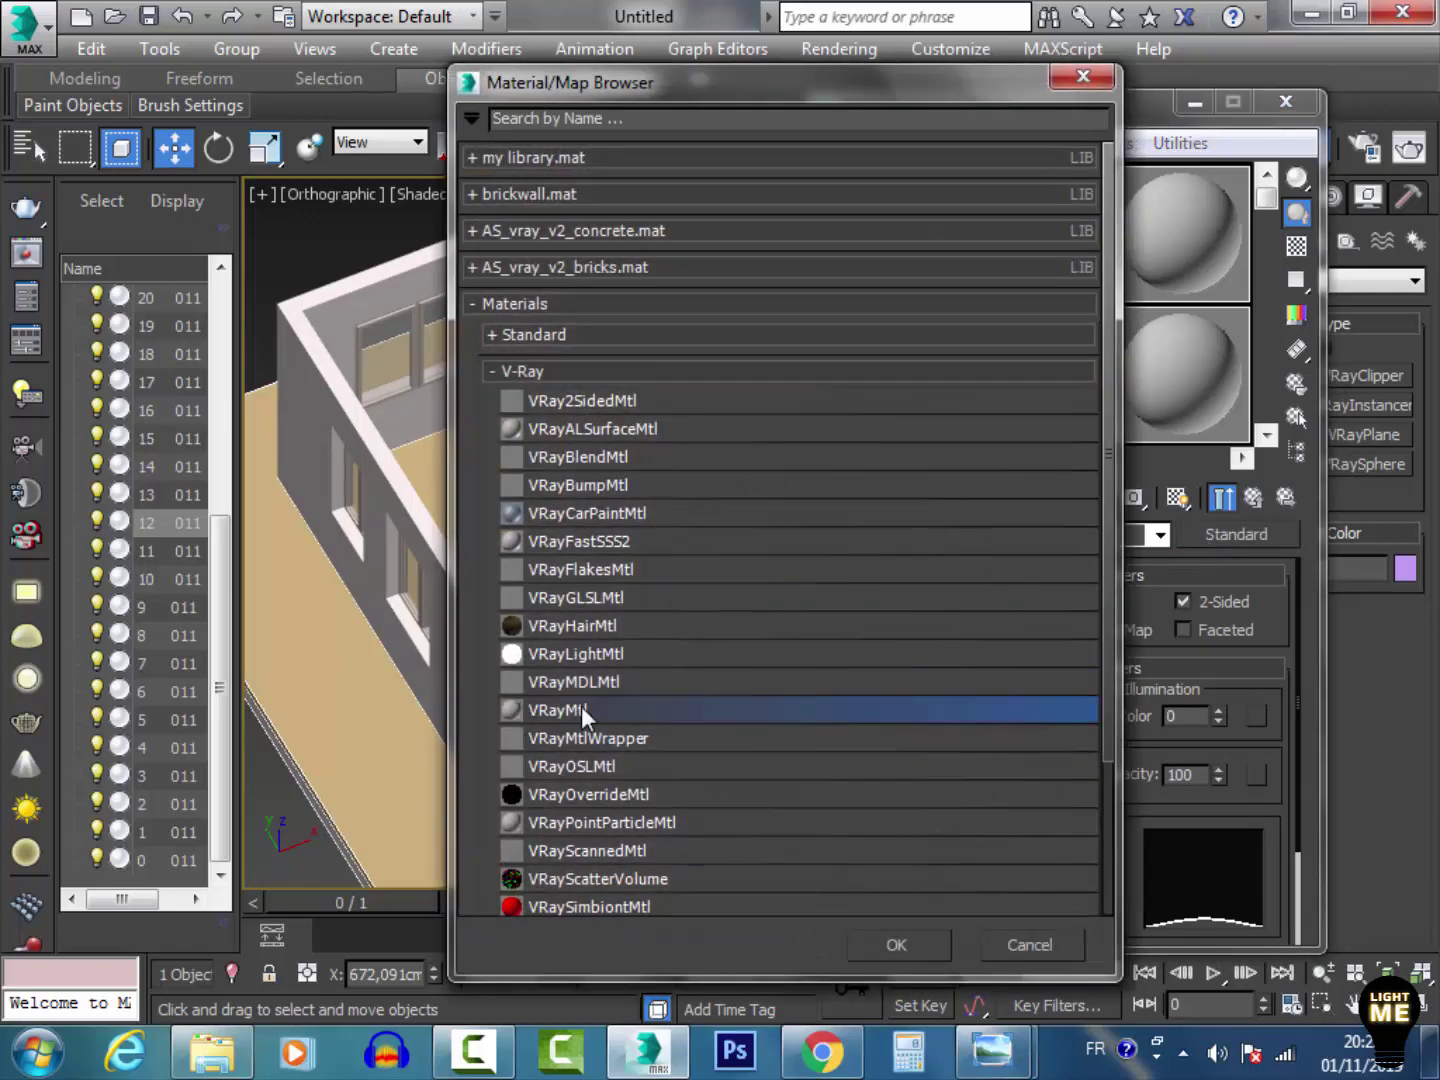
pyautogui.doubleClick(581, 707)
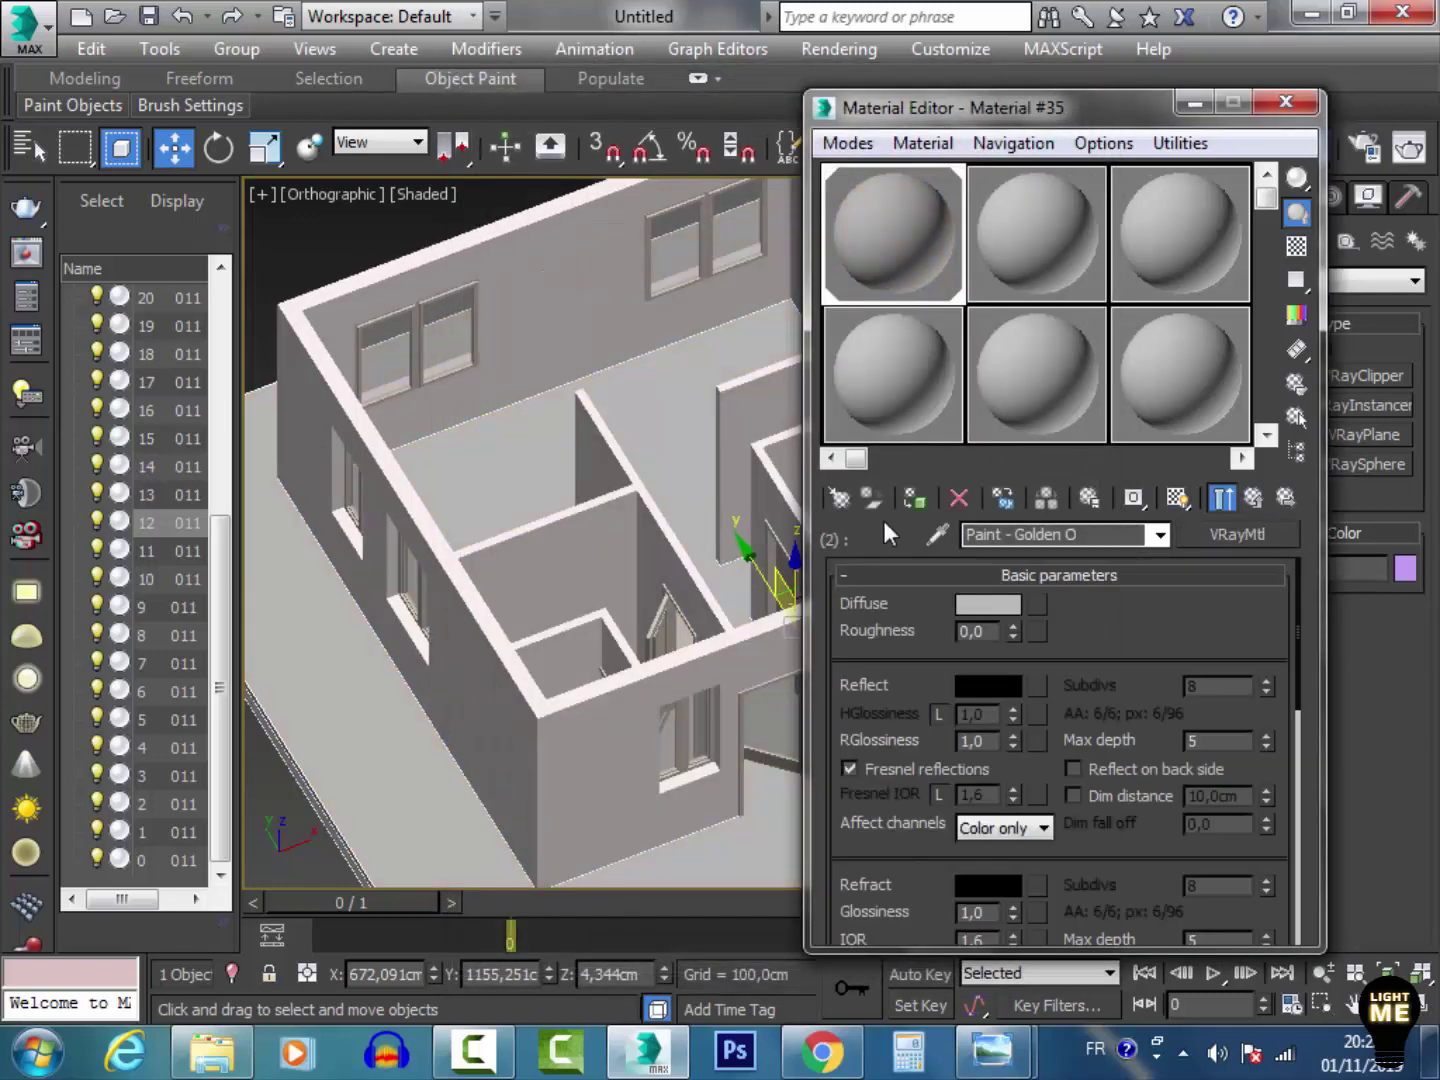
# Step: Load the wood plank image floor4.jpg from the texture\texture folder as the floor material's Diffuse bitmap
pyautogui.click(1036, 605)
pyautogui.doubleClick(613, 366)
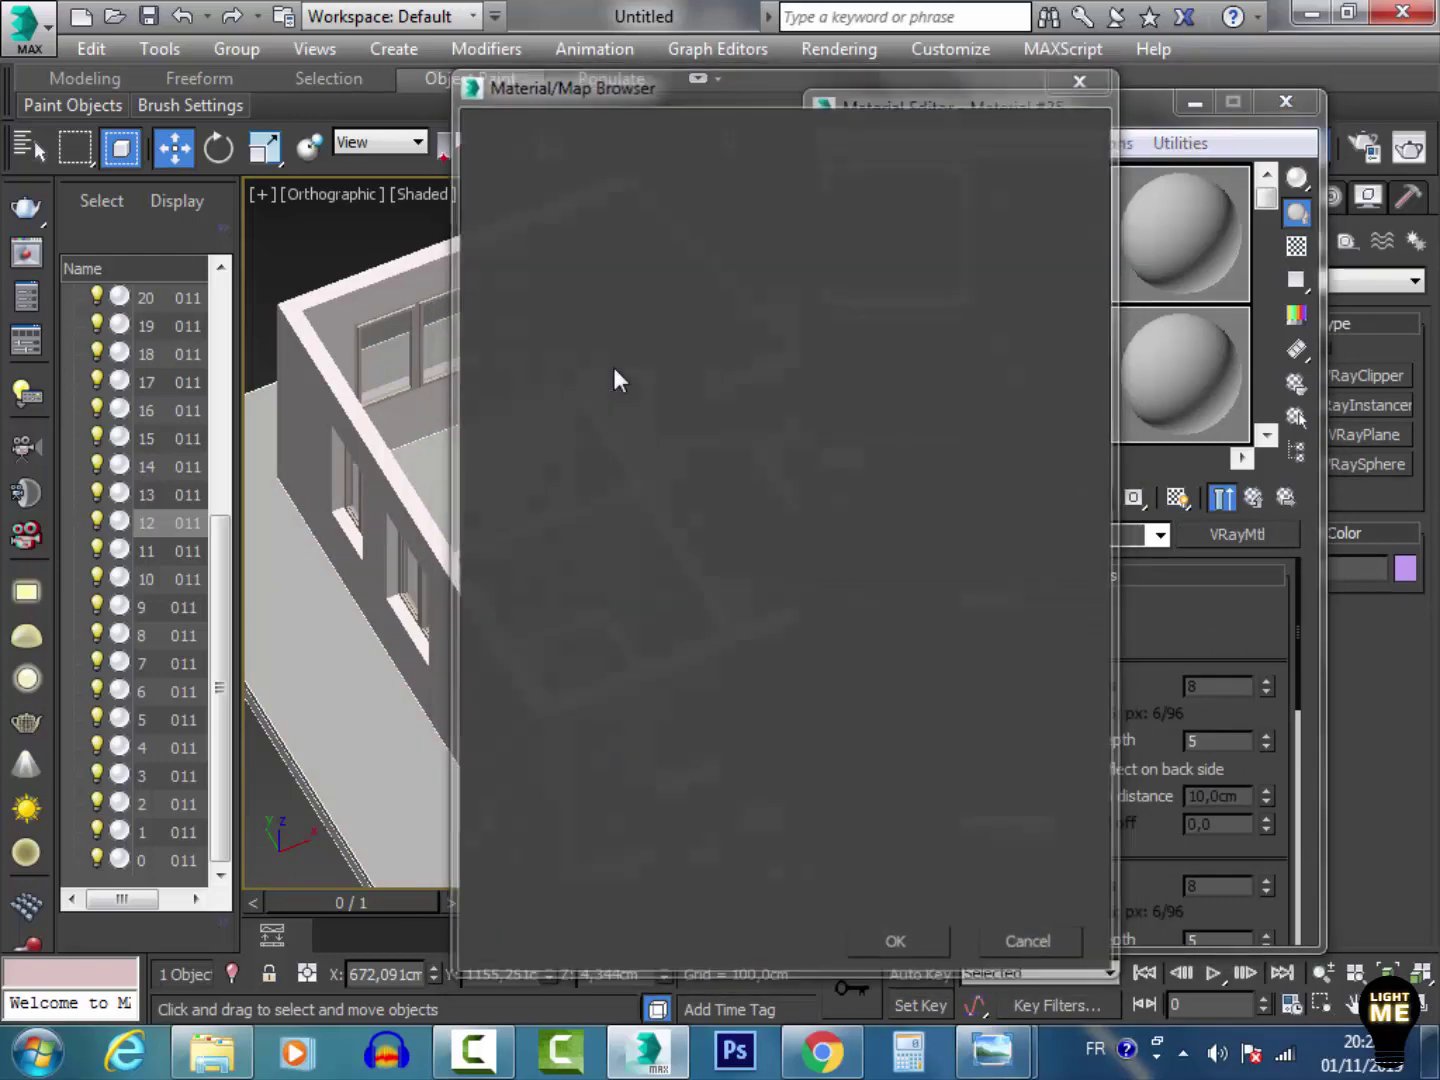
pyautogui.click(597, 116)
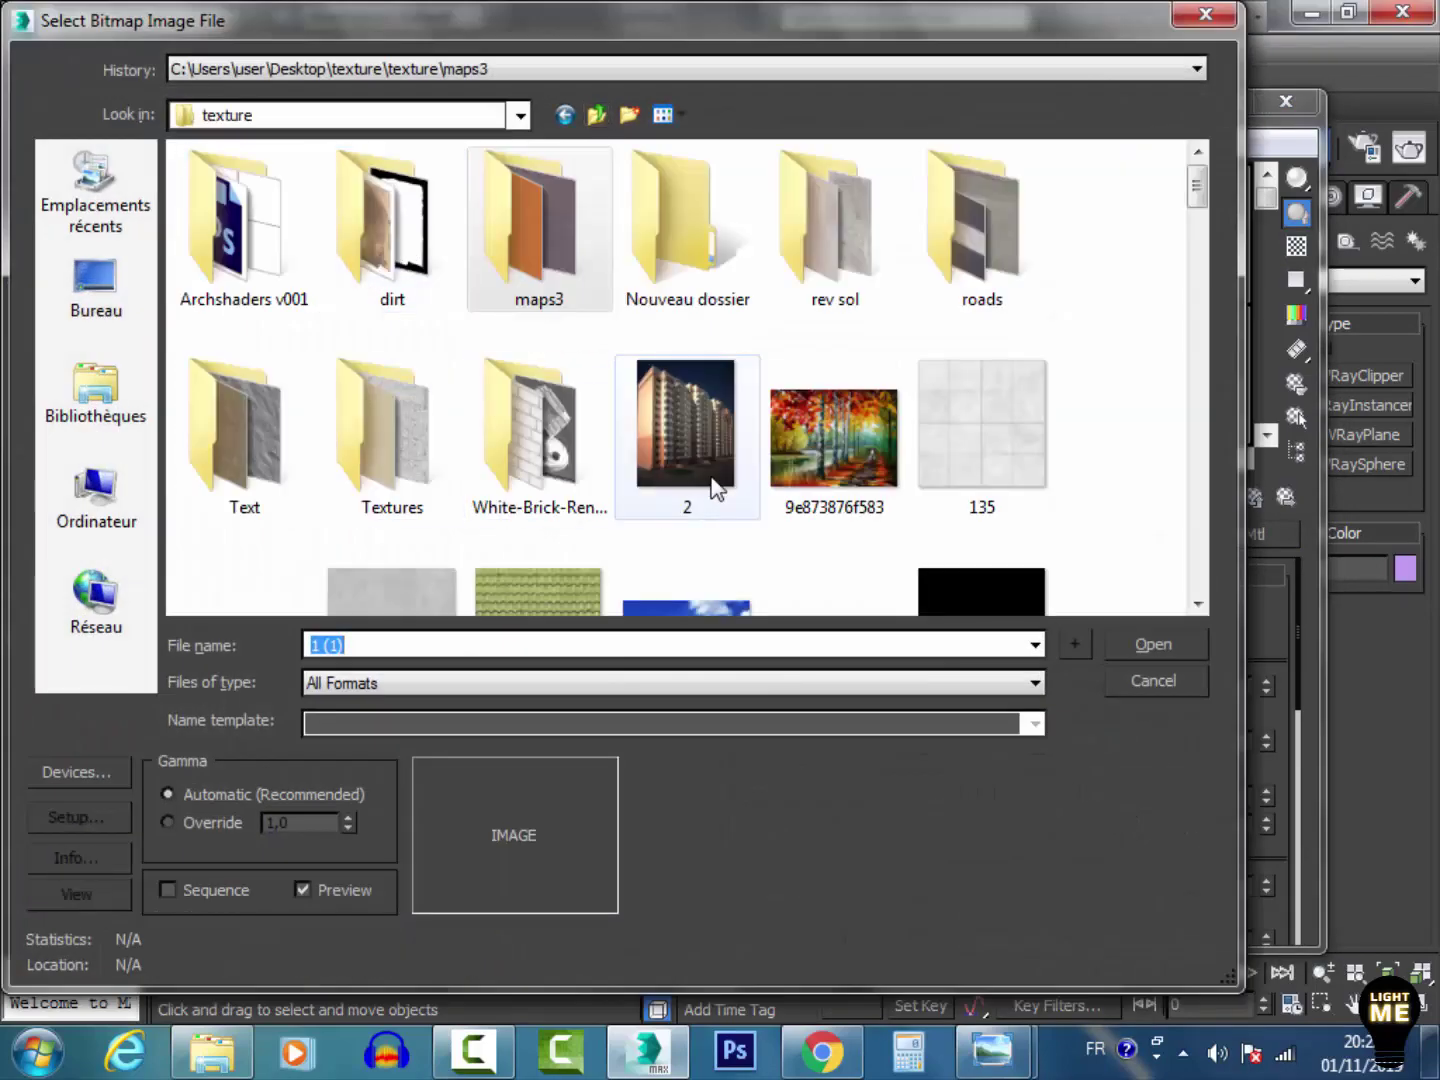
pyautogui.click(714, 490)
pyautogui.scroll(-5, 730, 524)
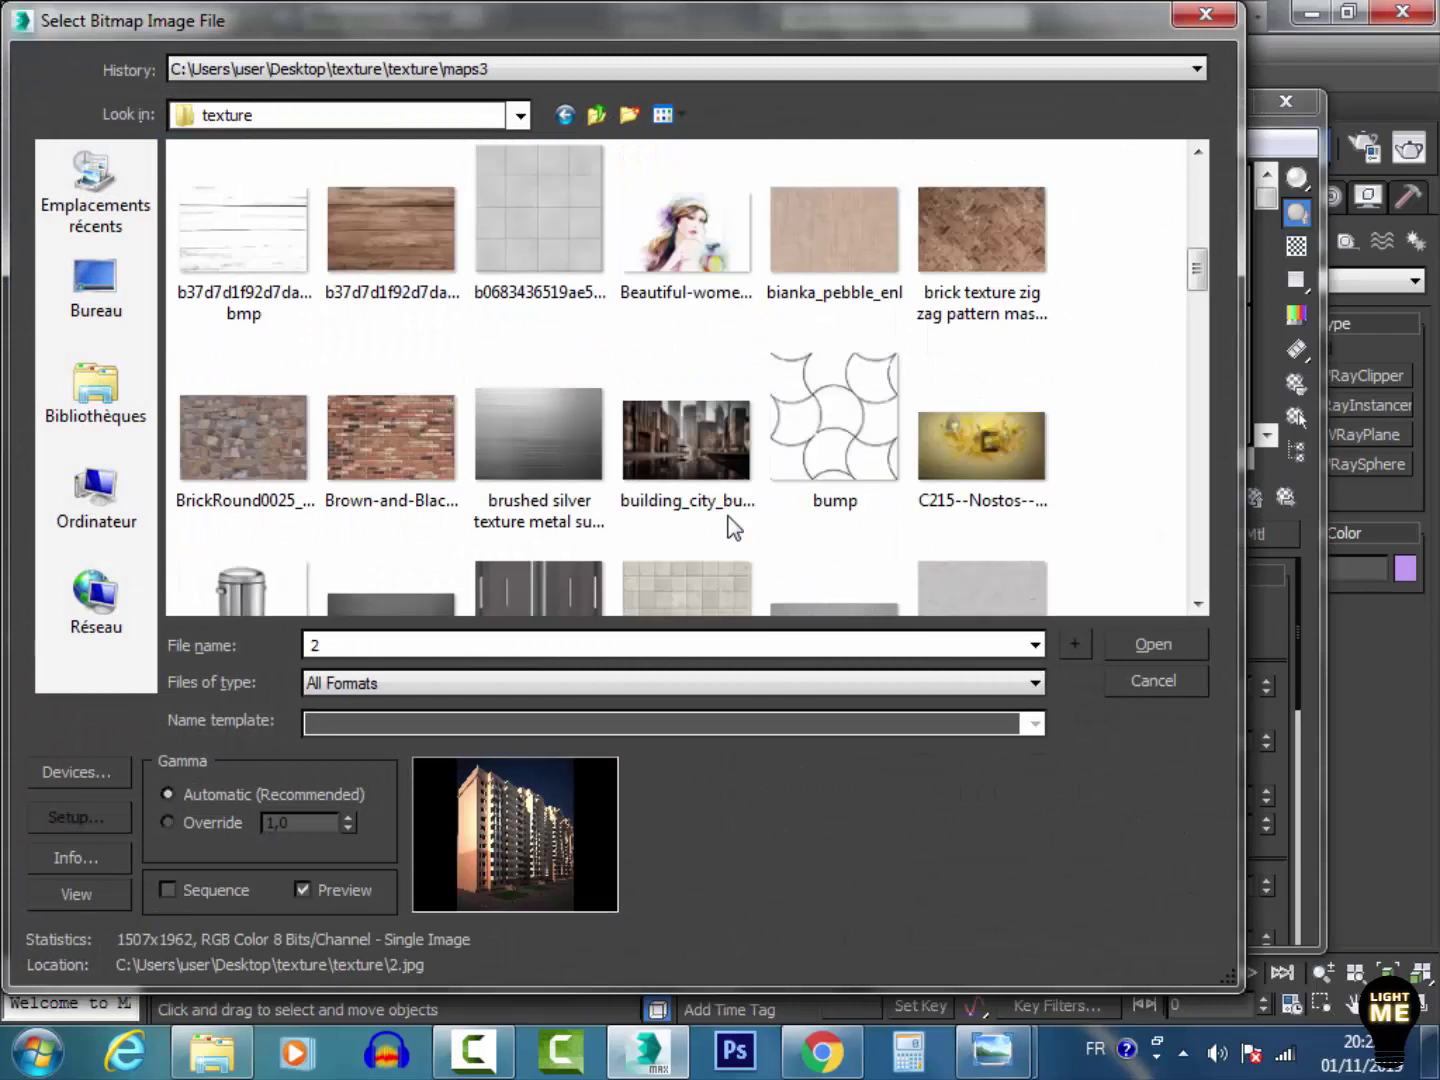
pyautogui.scroll(-3, 730, 520)
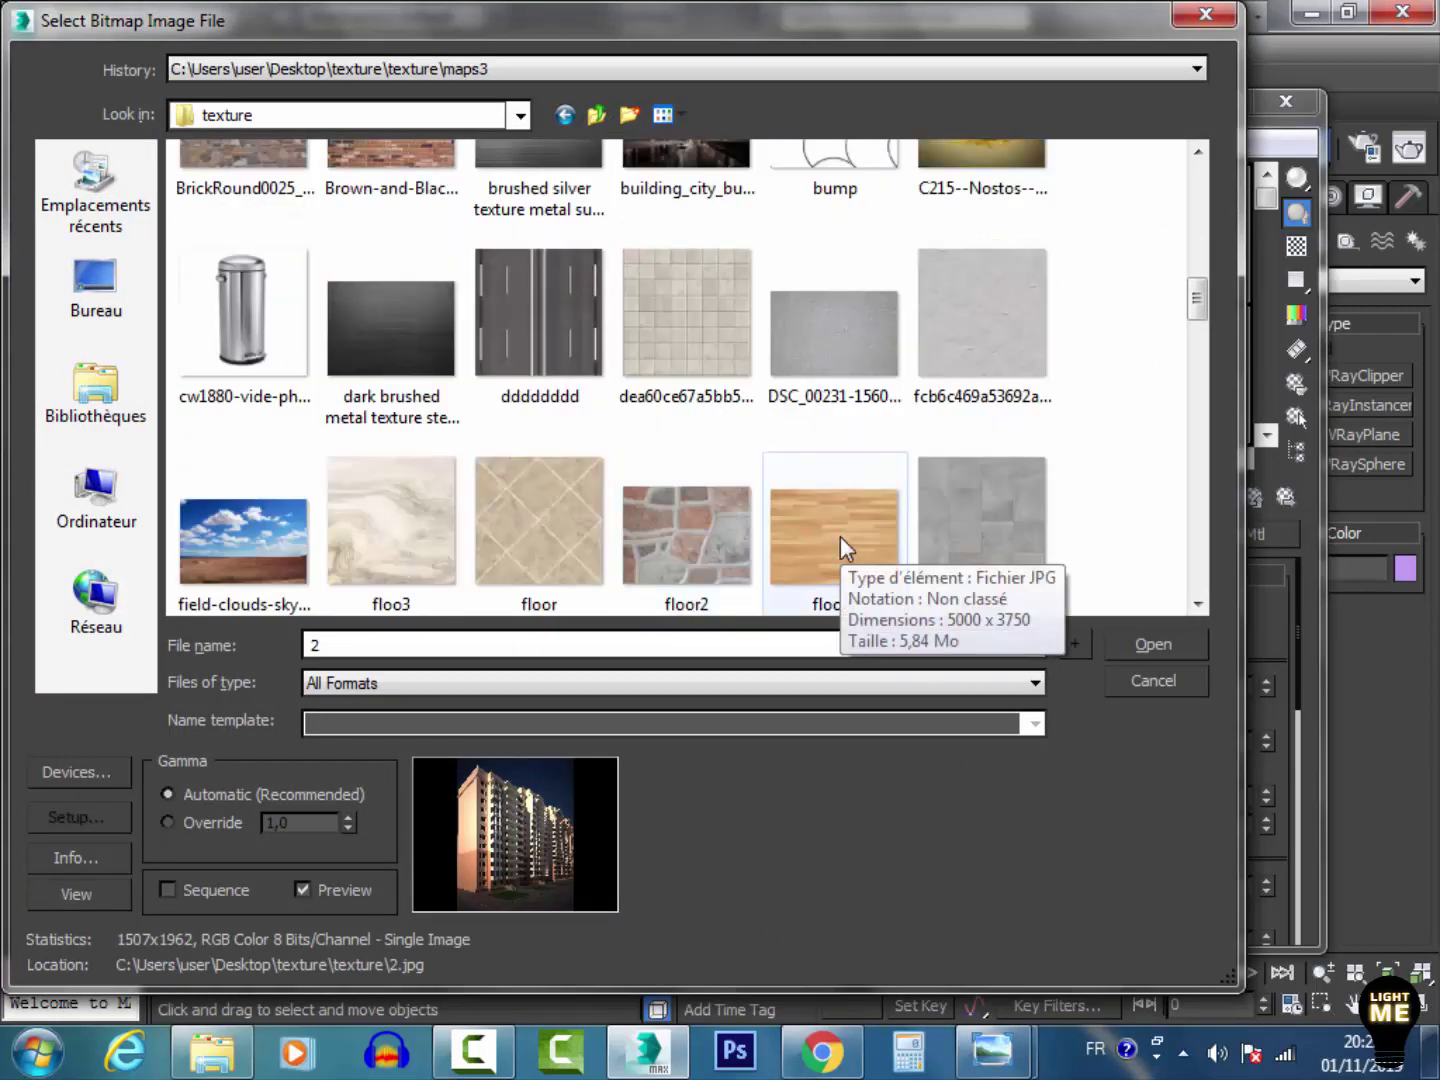
pyautogui.doubleClick(879, 550)
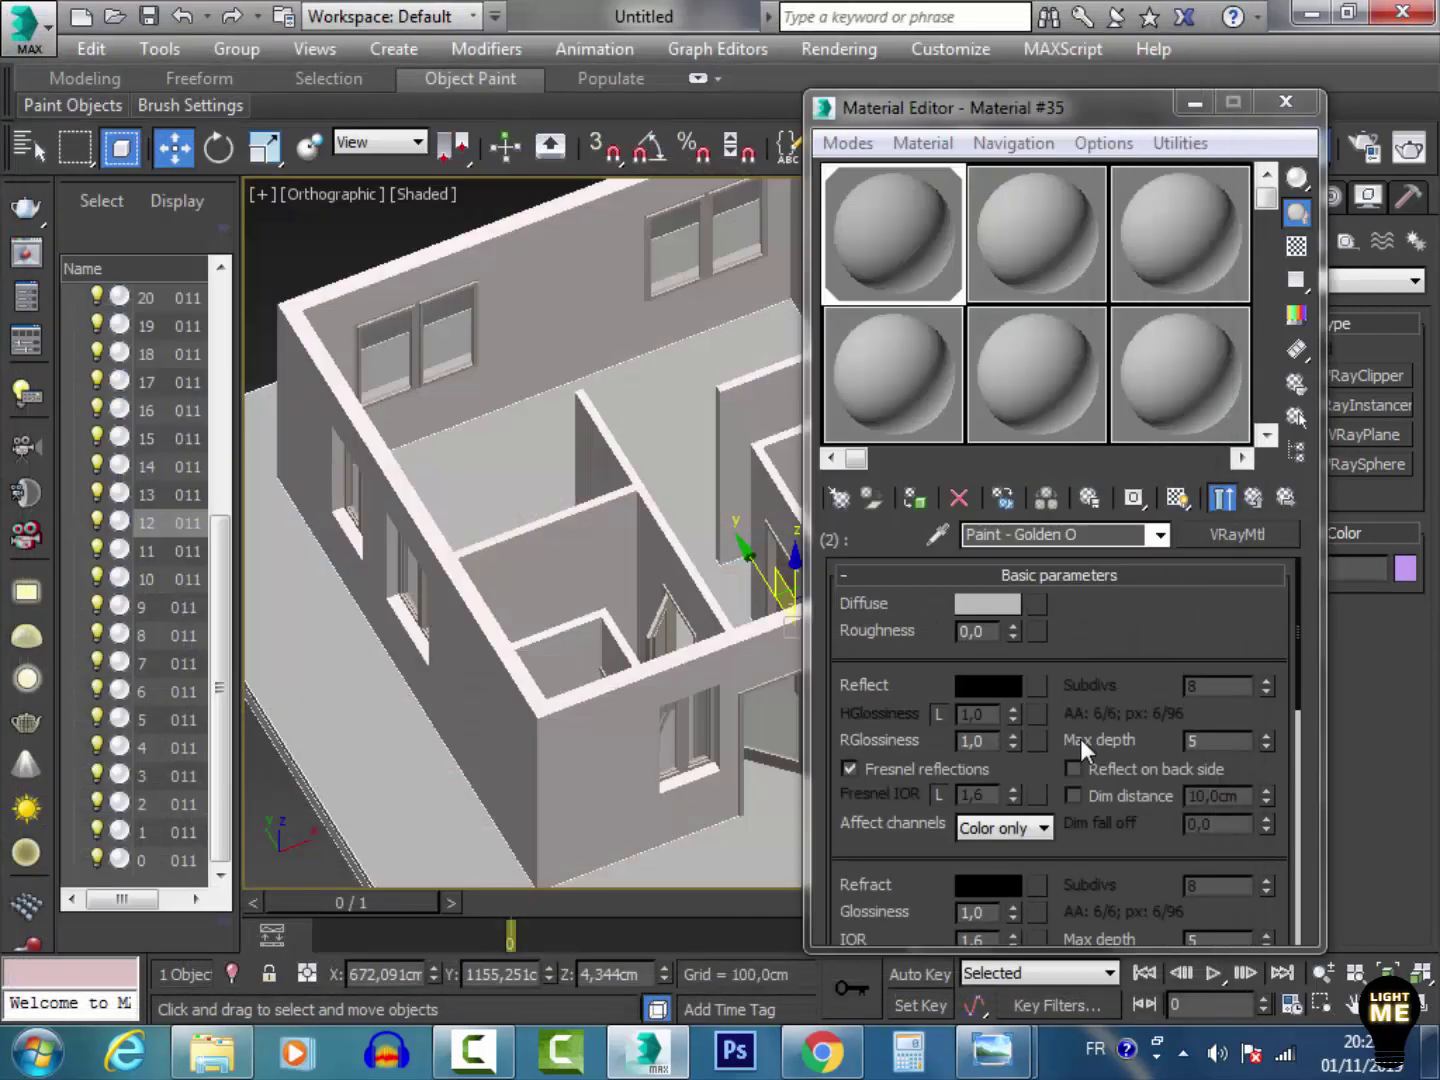
# Step: Show the wood texture on the floor in the viewport and turn on the checkered preview background for the floor material
pyautogui.click(1175, 500)
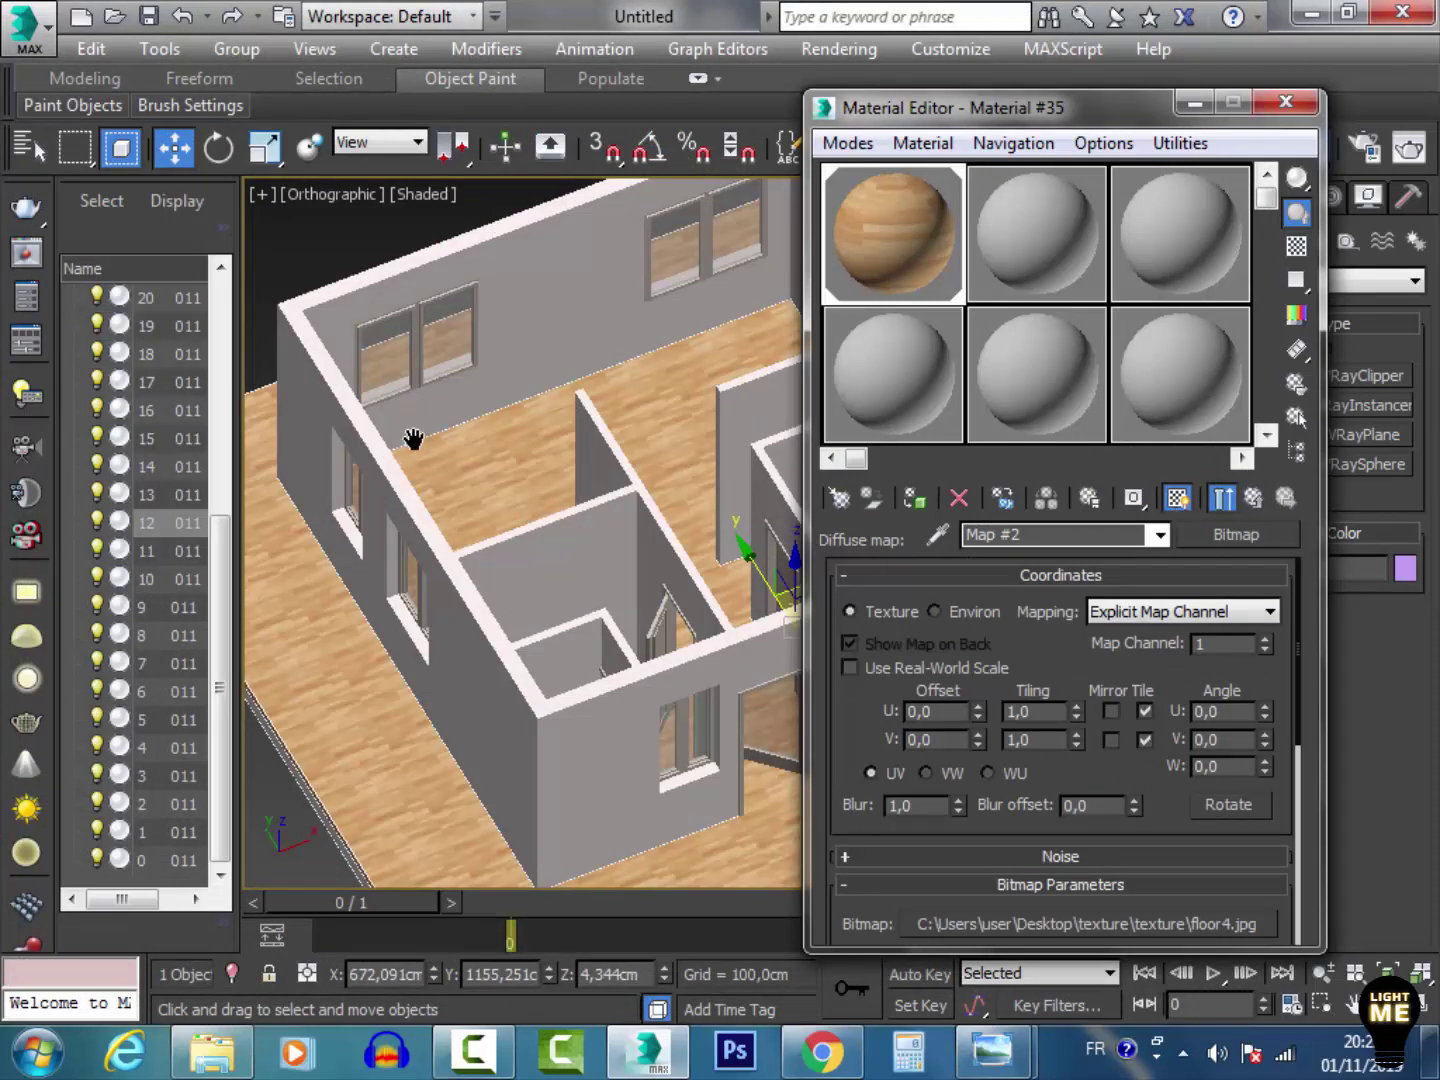
pyautogui.scroll(10, 537, 445)
pyautogui.scroll(-5, 552, 483)
pyautogui.scroll(10, 482, 492)
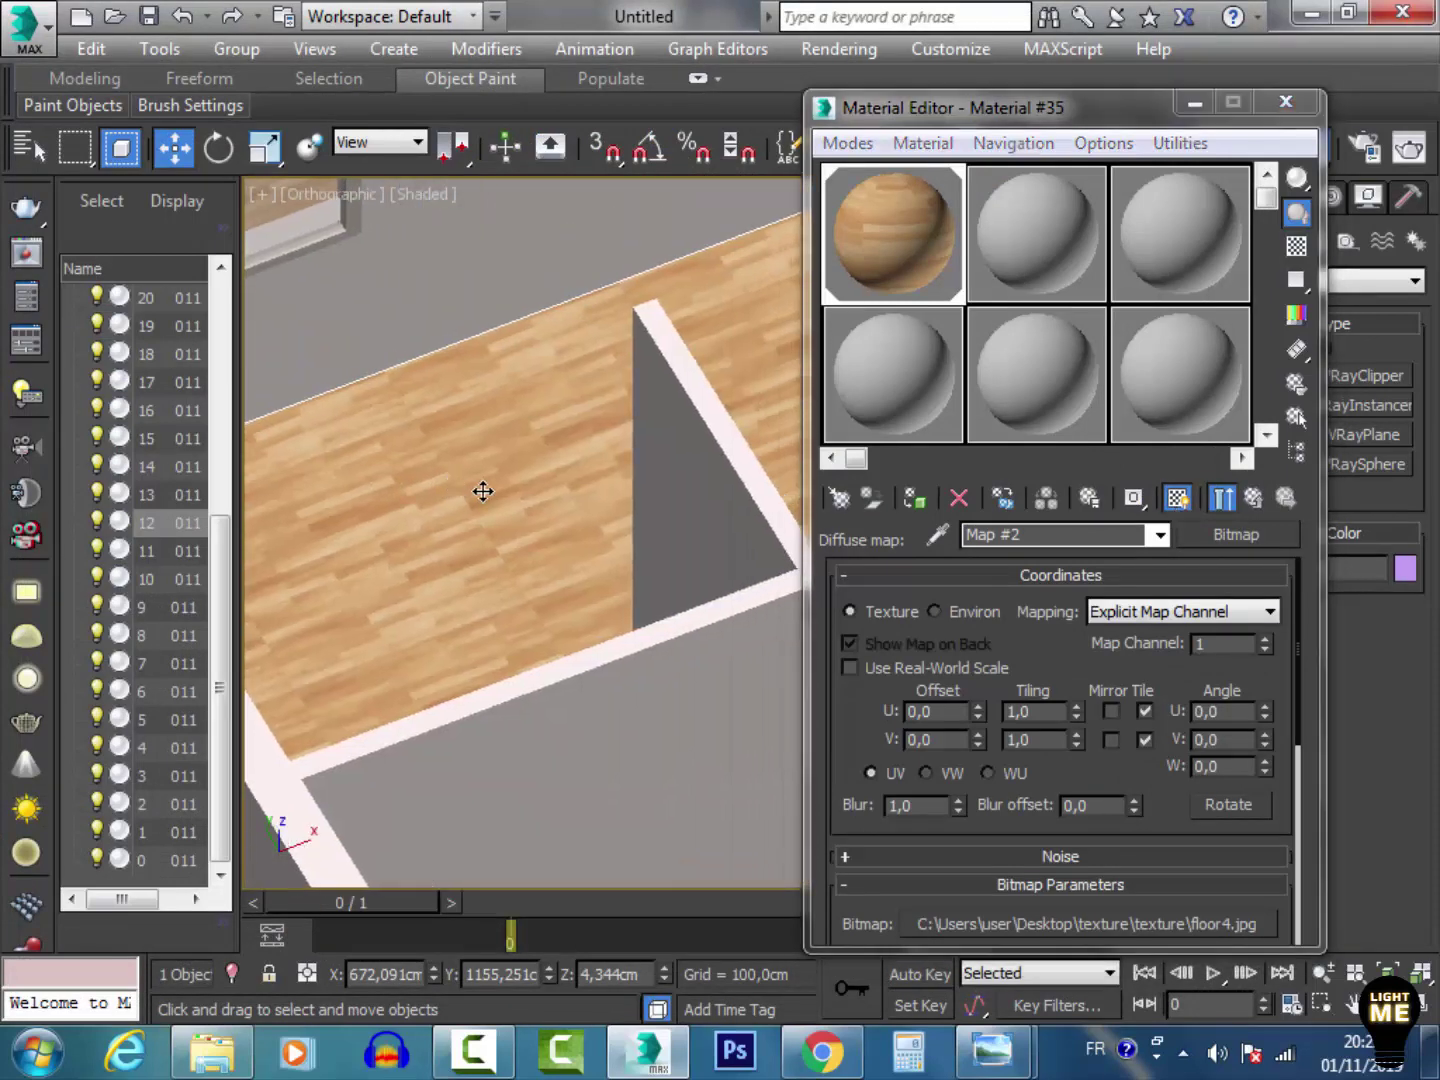
pyautogui.scroll(-5, 506, 494)
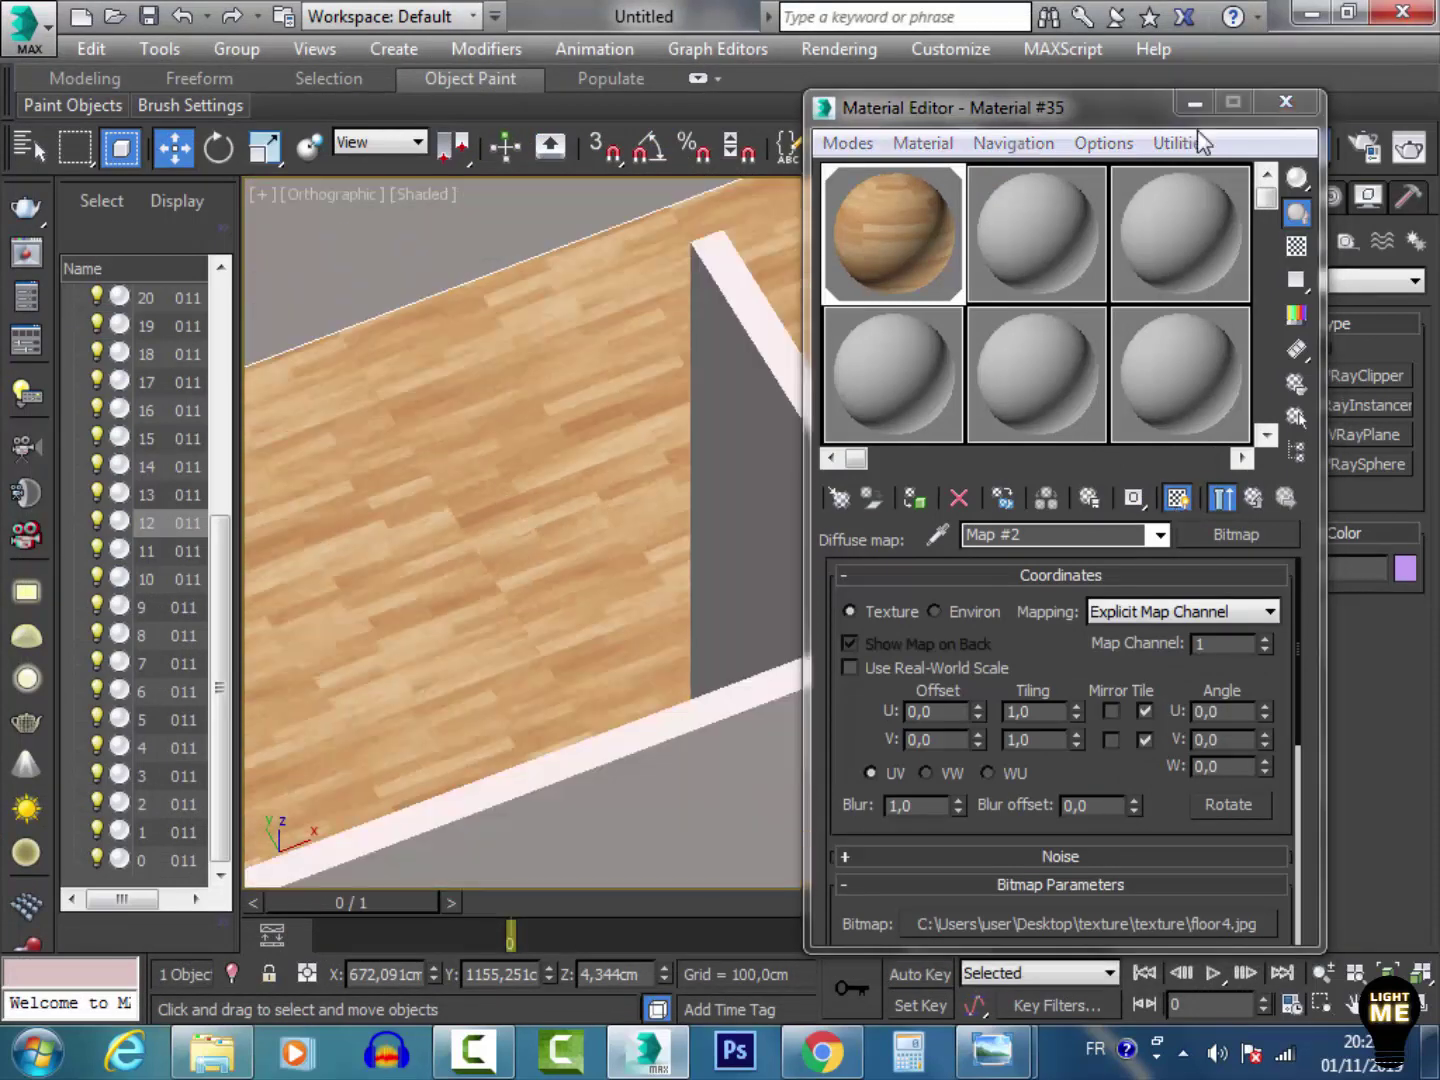
pyautogui.scroll(-5, 464, 523)
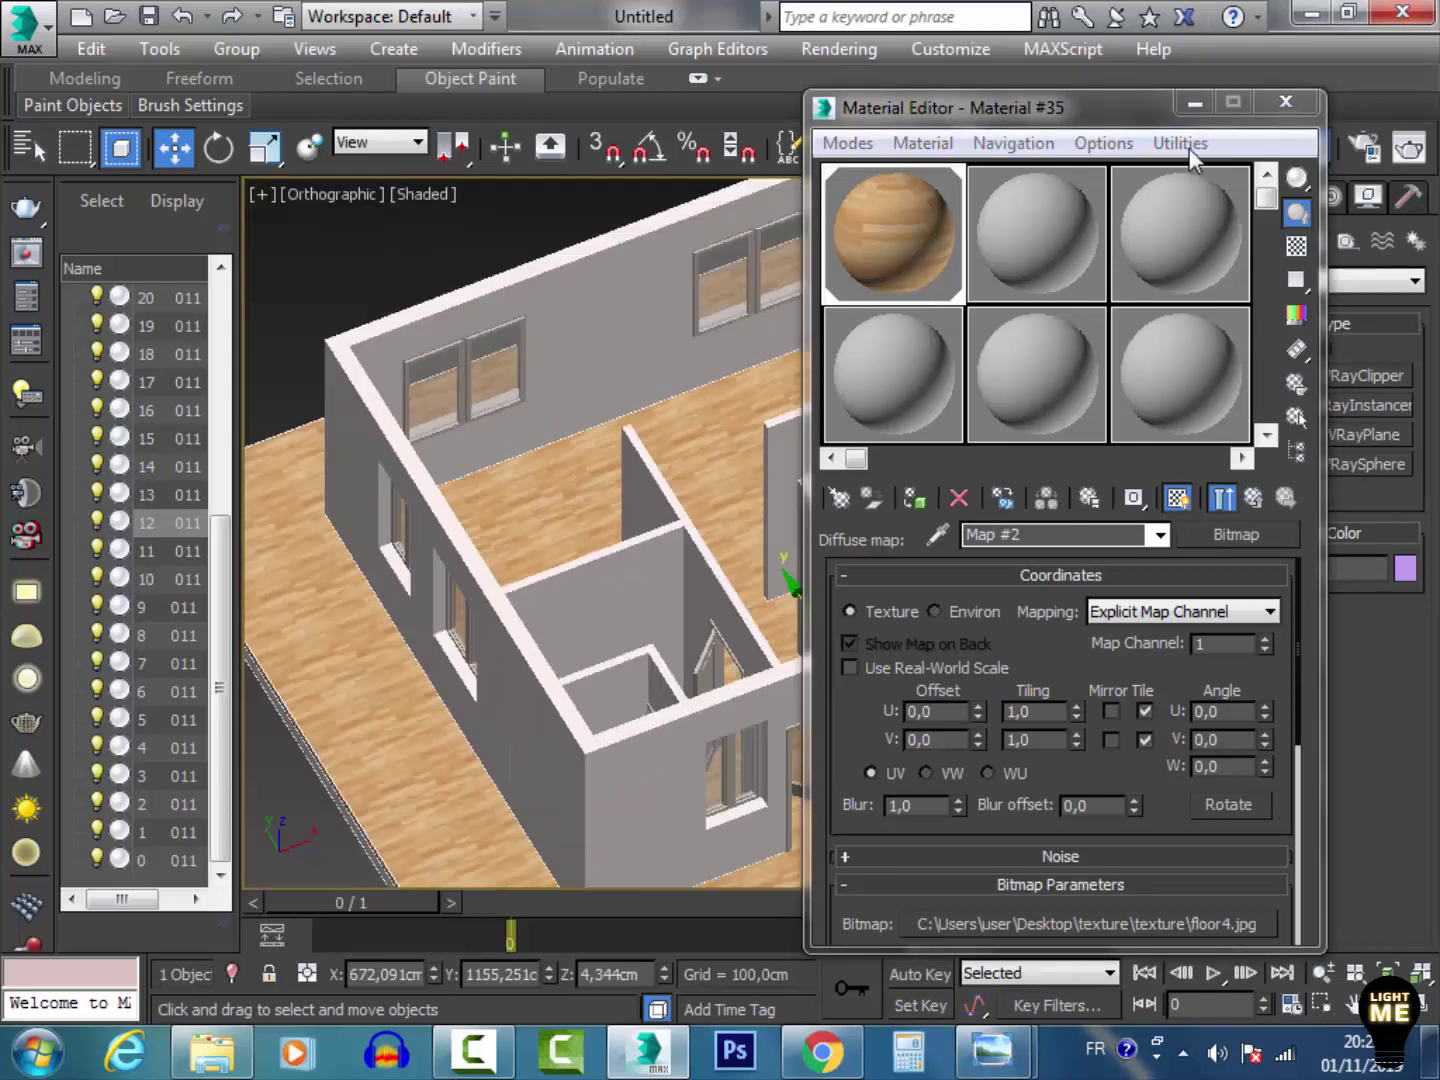
pyautogui.click(1255, 497)
pyautogui.click(1295, 247)
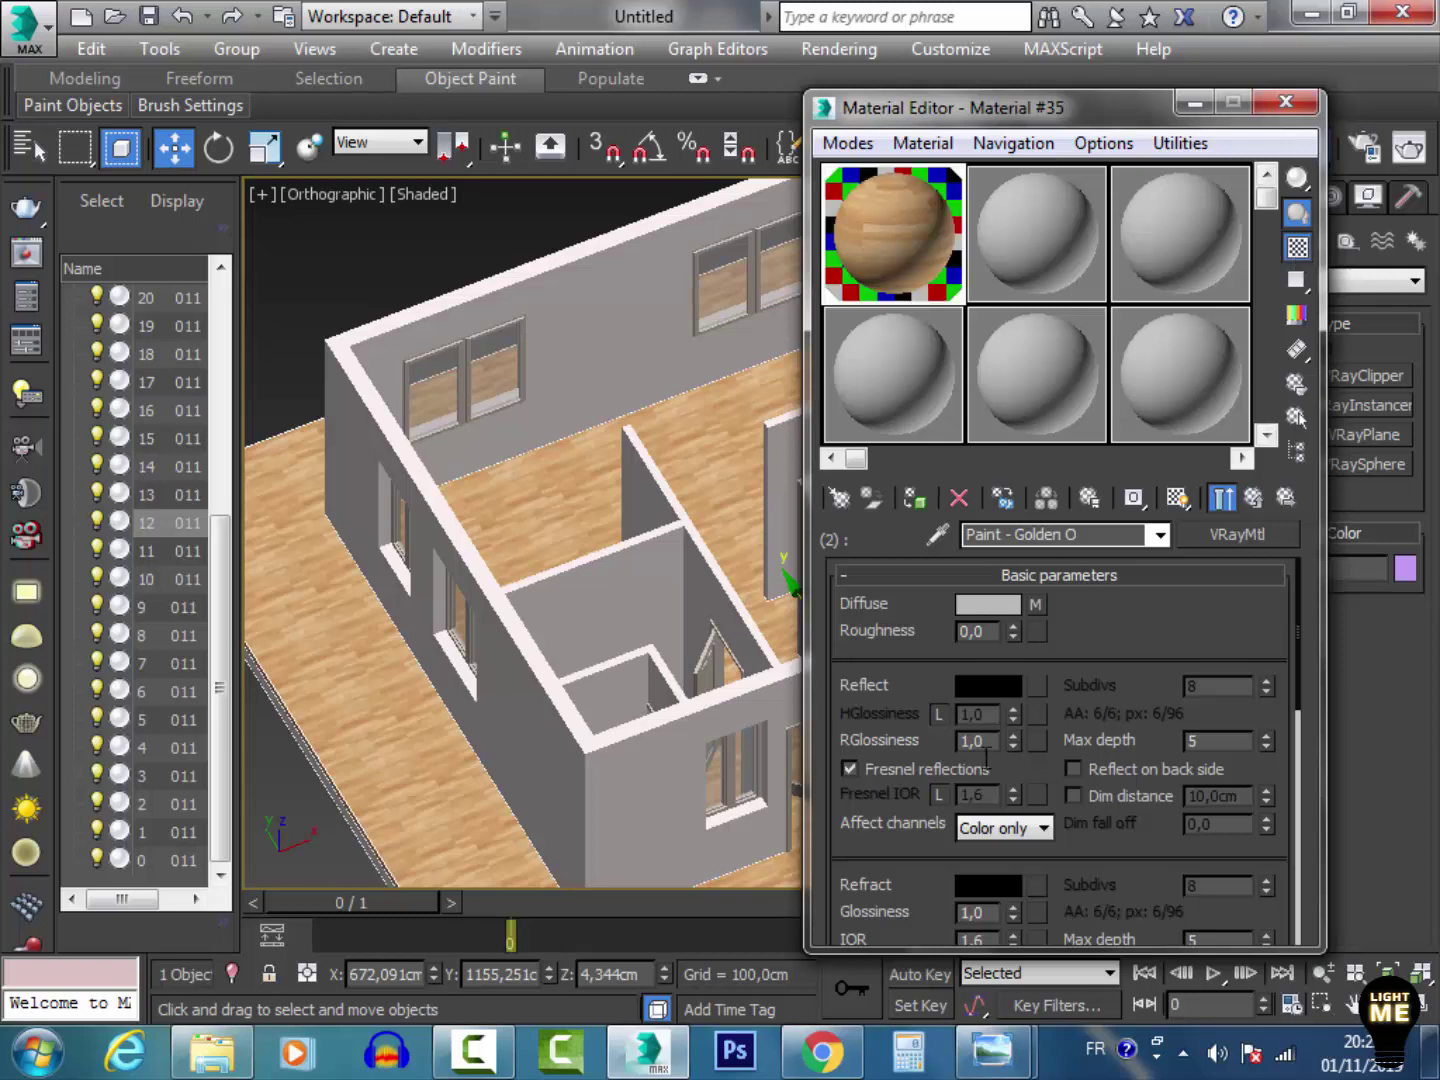
# Step: Set the wood floor material's Reflect colour to dark grey, value 57, checking it in an enlarged material preview
pyautogui.click(967, 689)
pyautogui.moveTo(841, 183); pyautogui.dragTo(836, 213)
pyautogui.click(1036, 416)
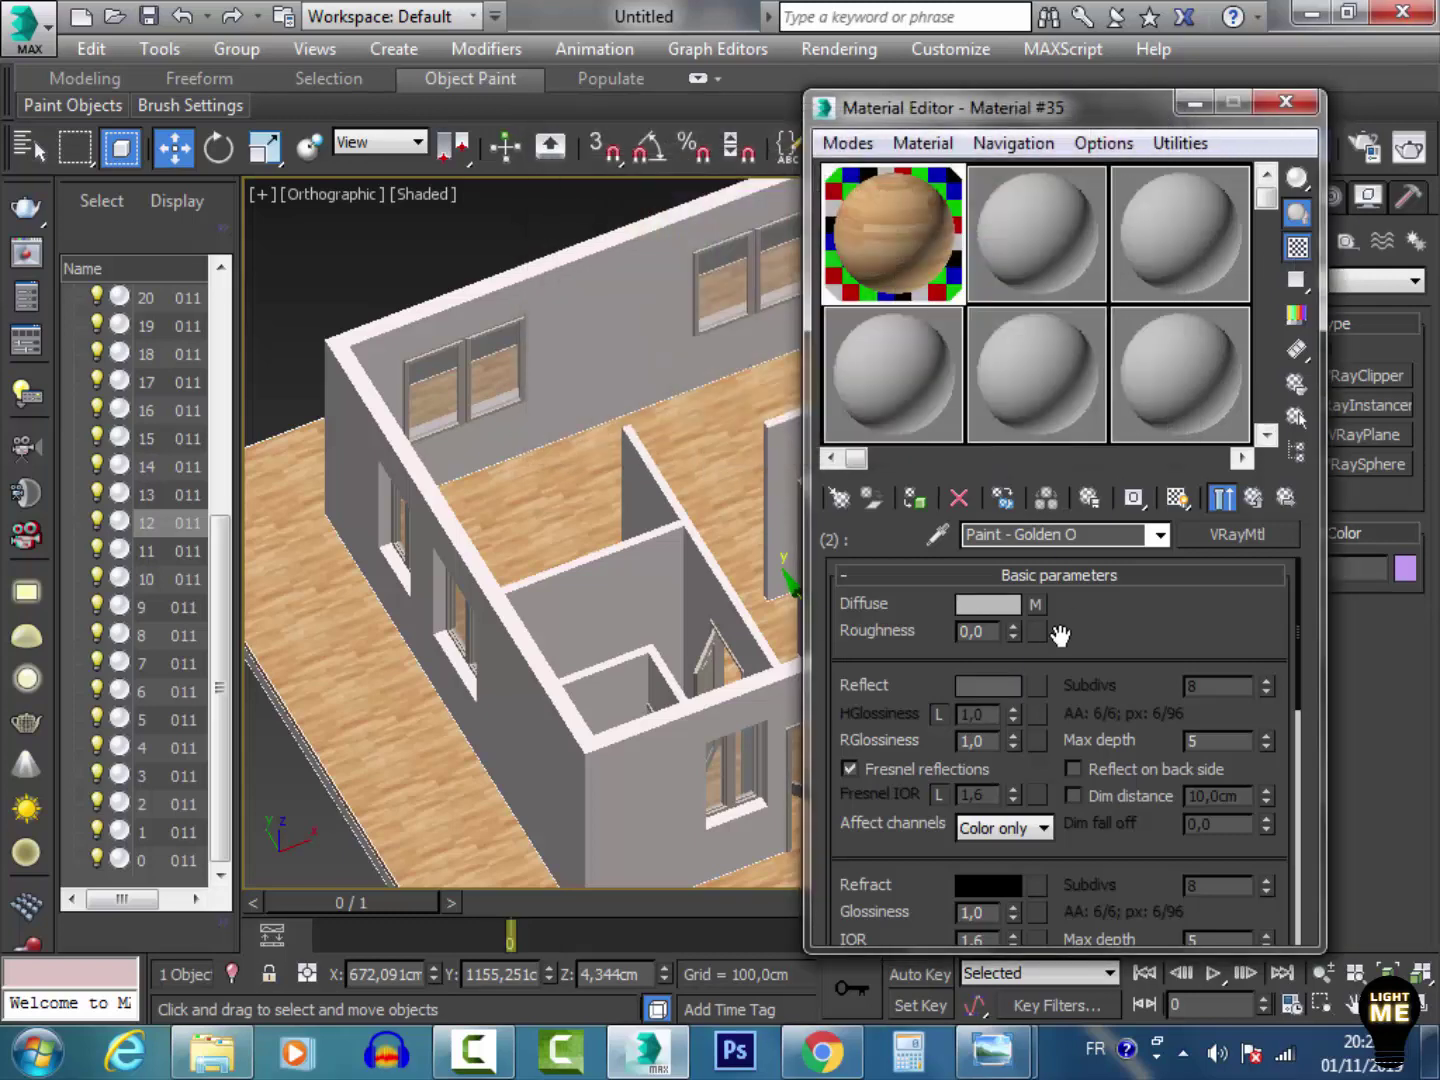
pyautogui.doubleClick(918, 291)
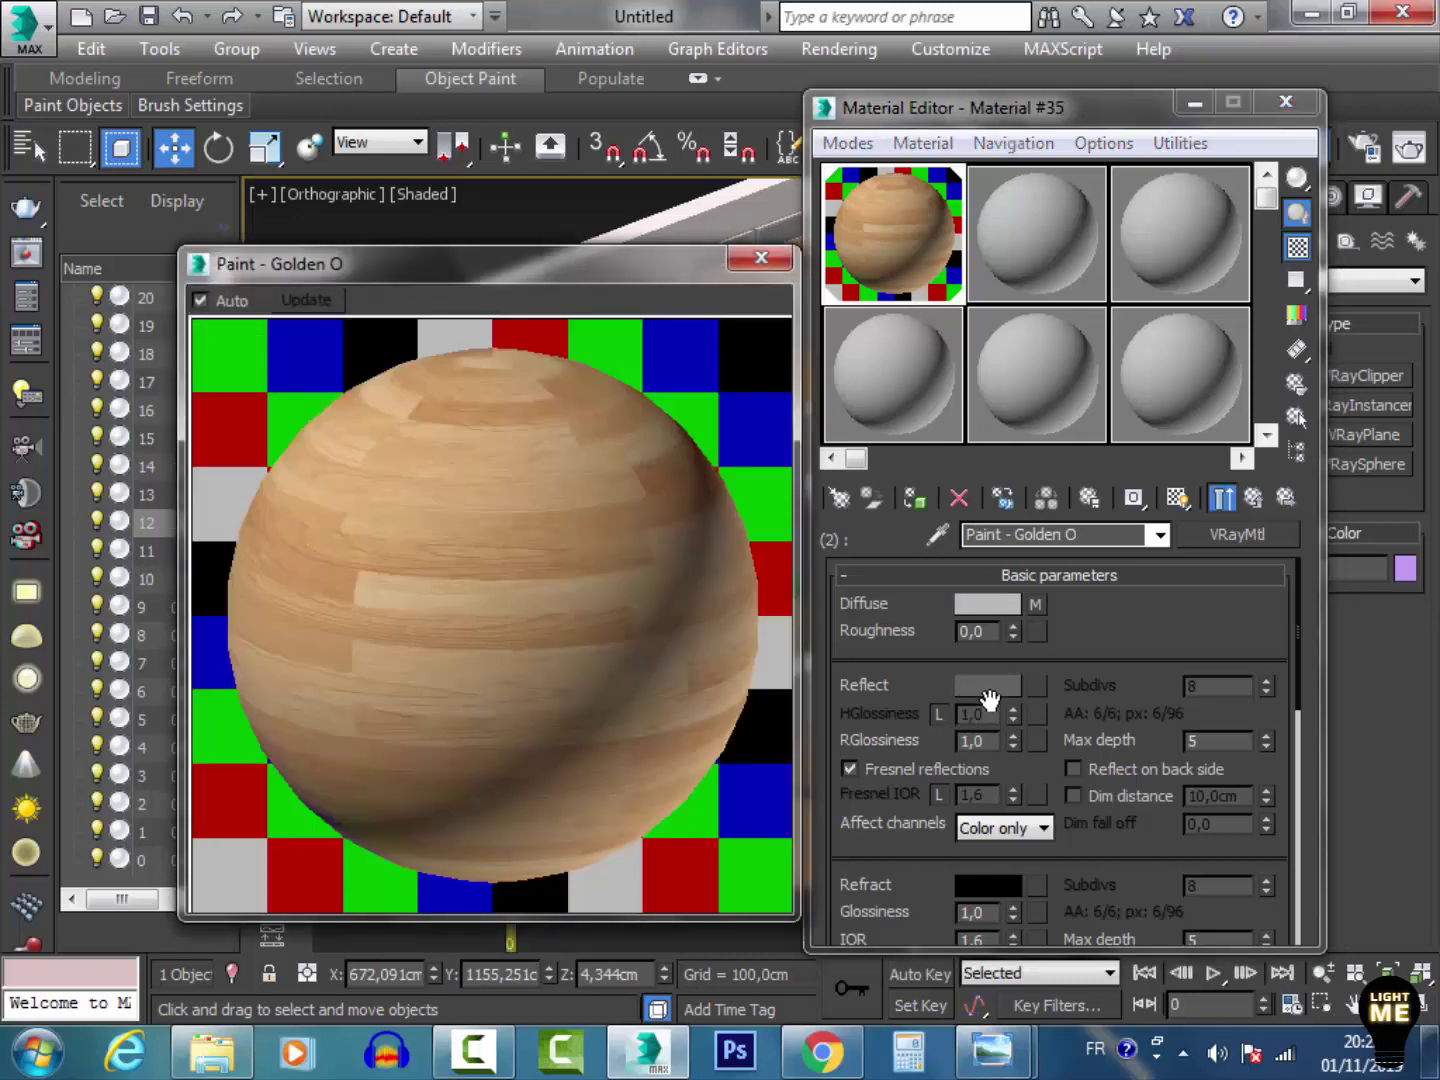
pyautogui.click(988, 687)
pyautogui.moveTo(823, 197); pyautogui.dragTo(825, 235)
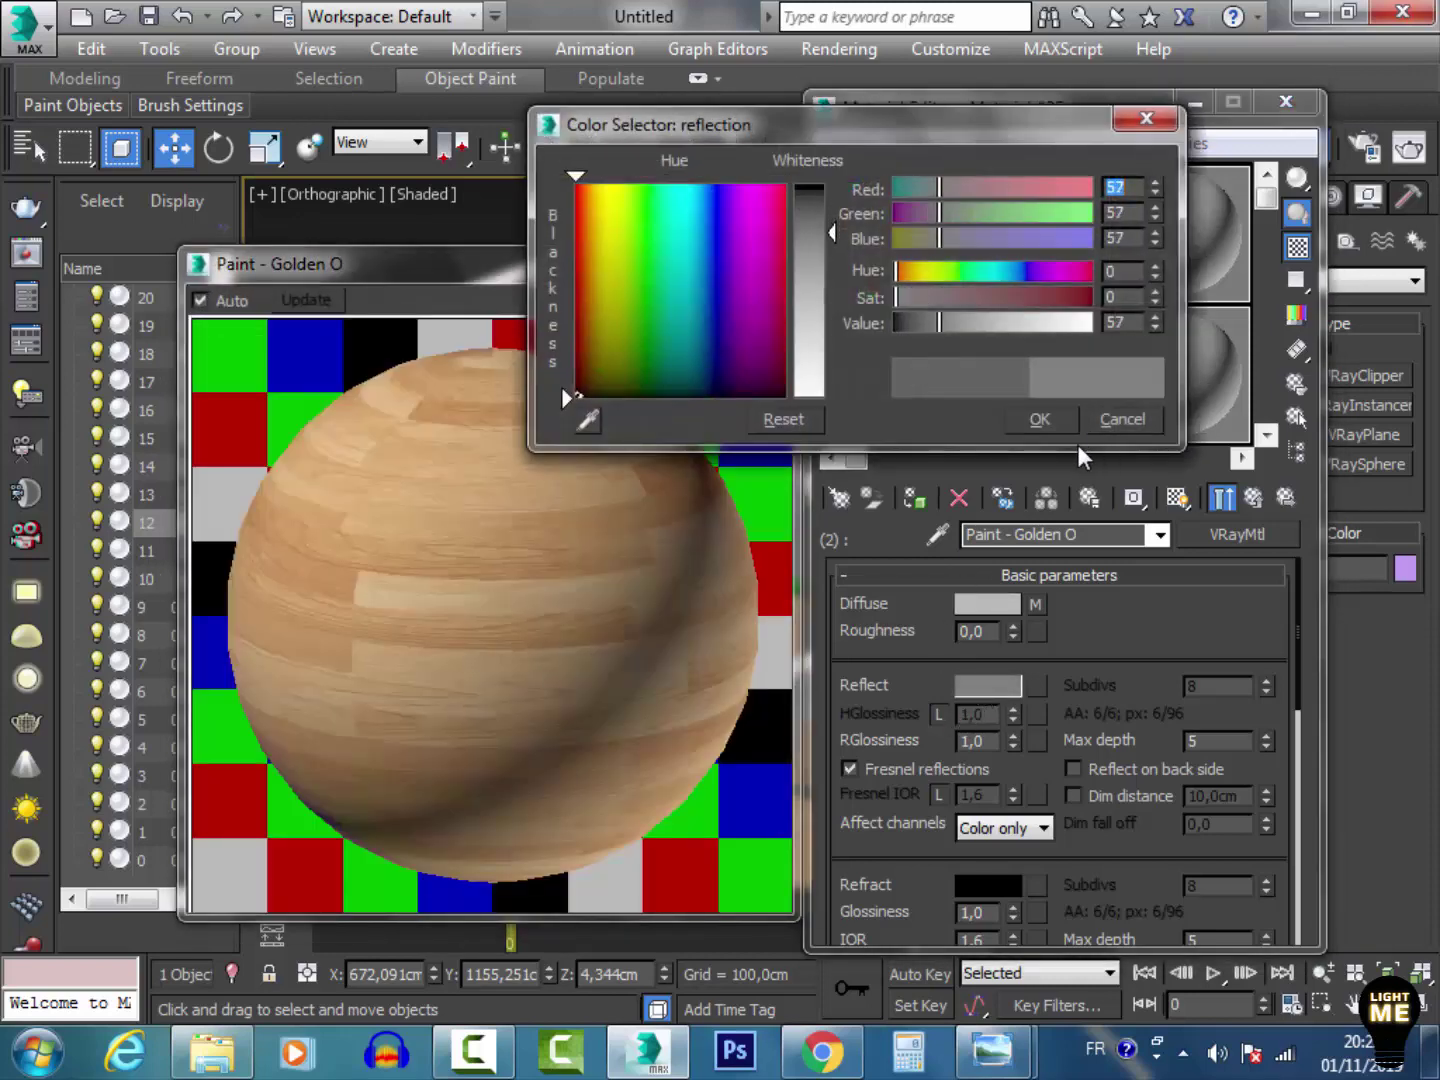
pyautogui.click(1039, 420)
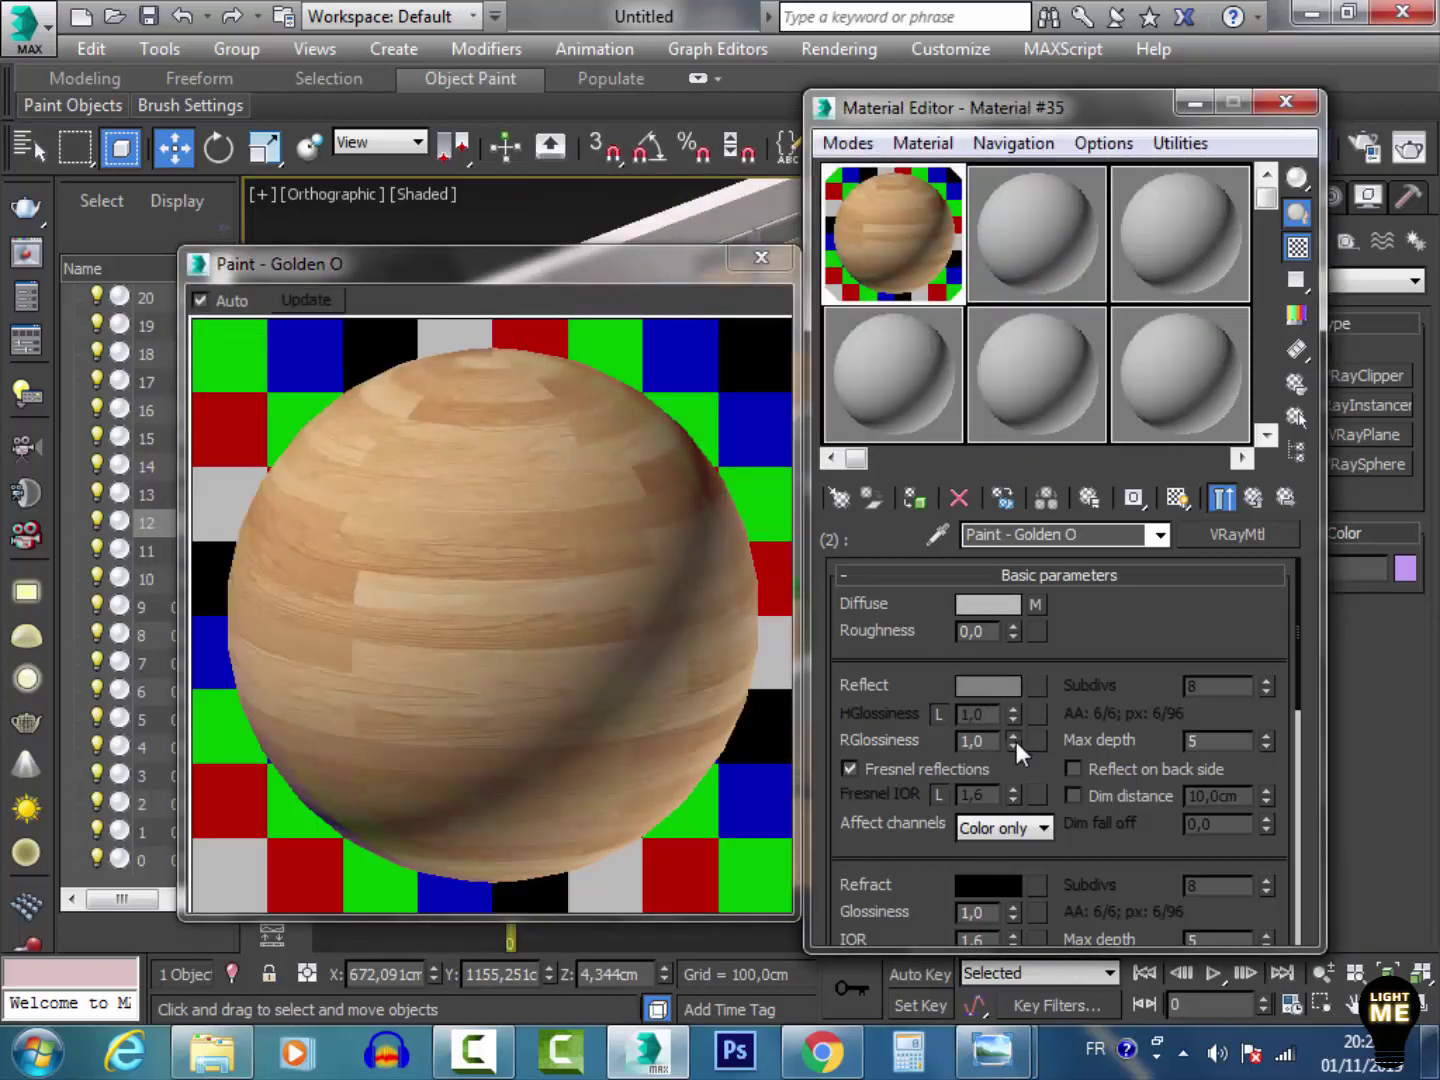
# Step: Set the wood floor's RGlossiness to 0.9 and its BRDF type to Blinn, and close the enlarged preview
pyautogui.moveTo(1016, 741)
pyautogui.mouseDown()
pyautogui.moveTo(1016, 765)
pyautogui.moveTo(1009, 734)
pyautogui.mouseUp()
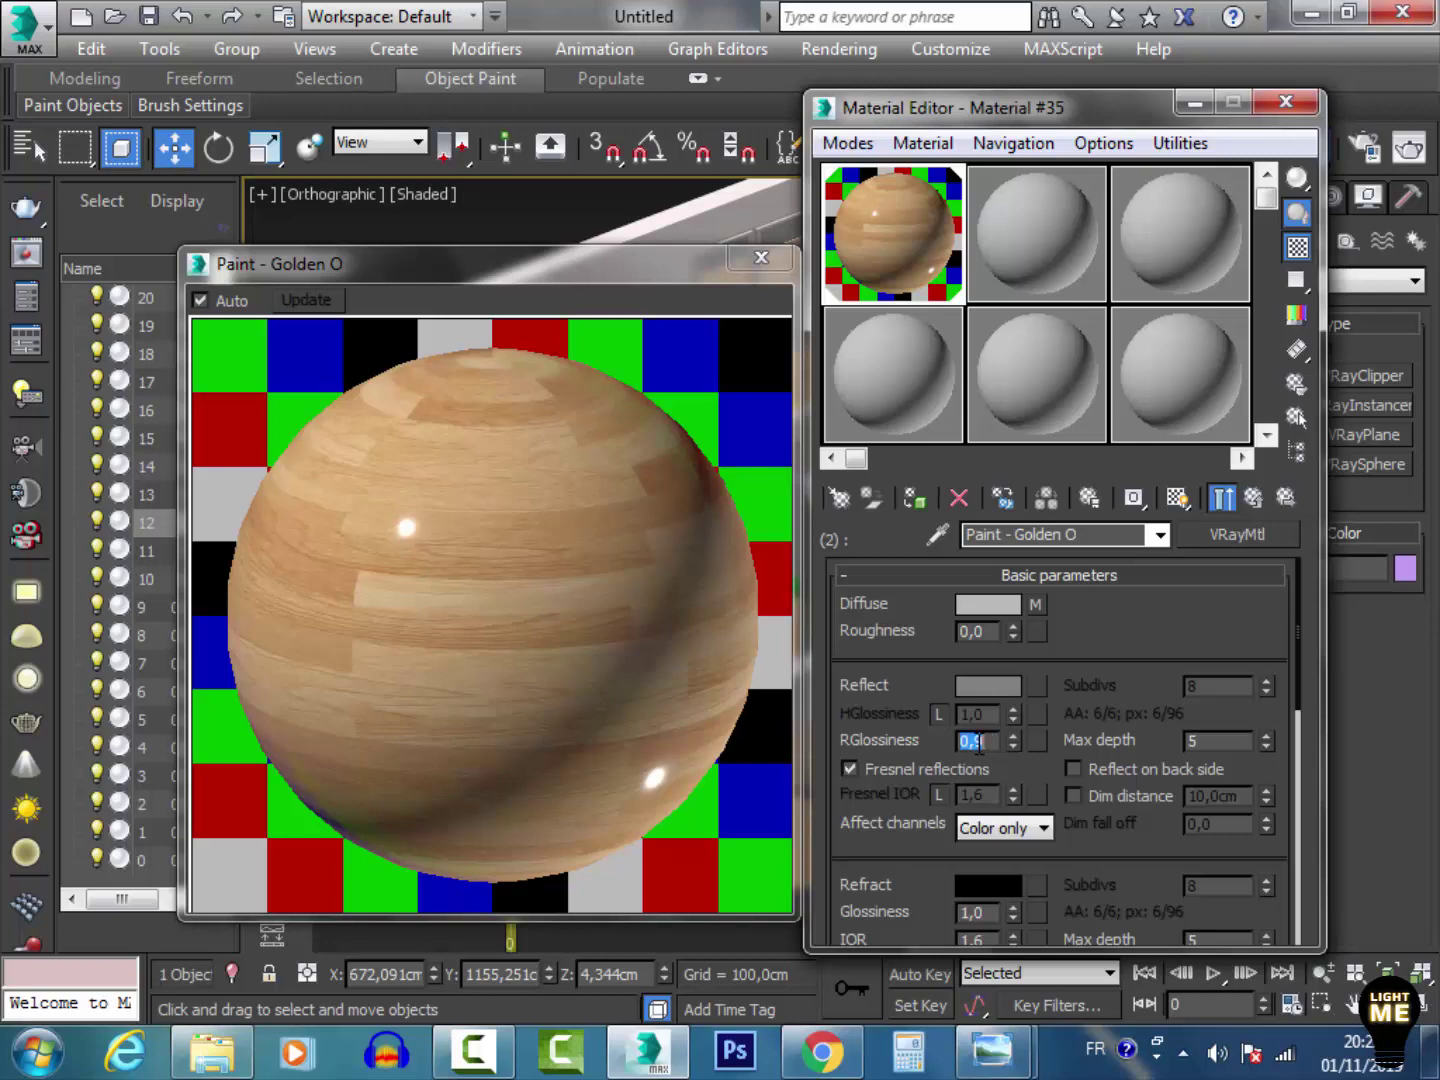
pyautogui.moveTo(1295, 631); pyautogui.dragTo(1079, 847)
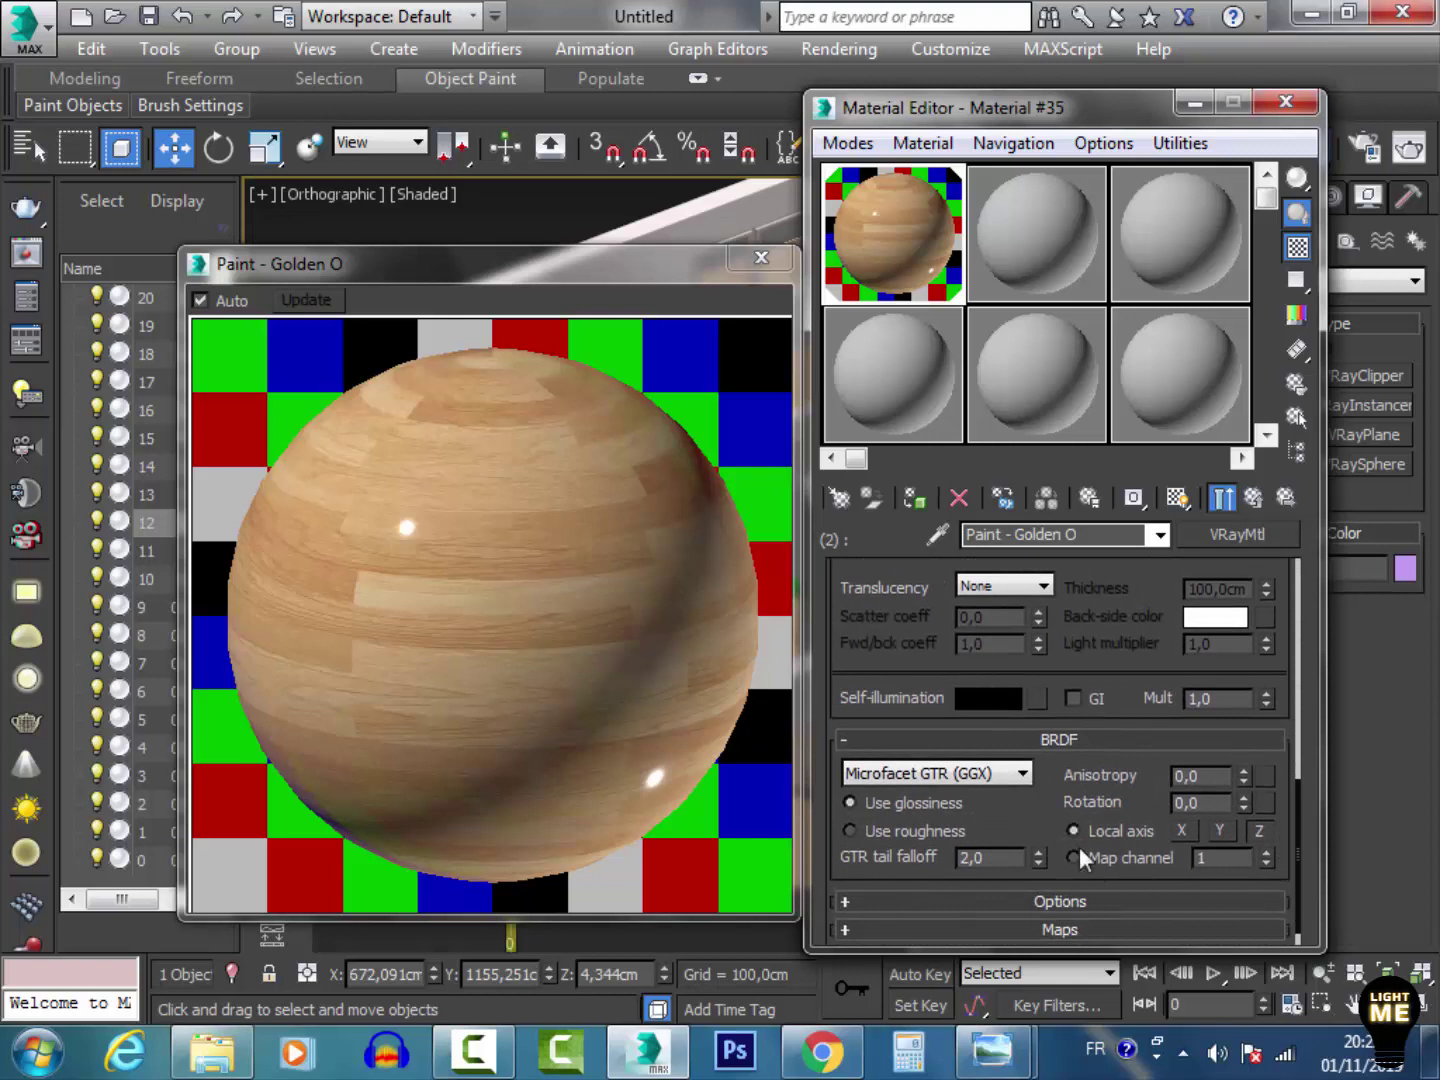
pyautogui.click(965, 781)
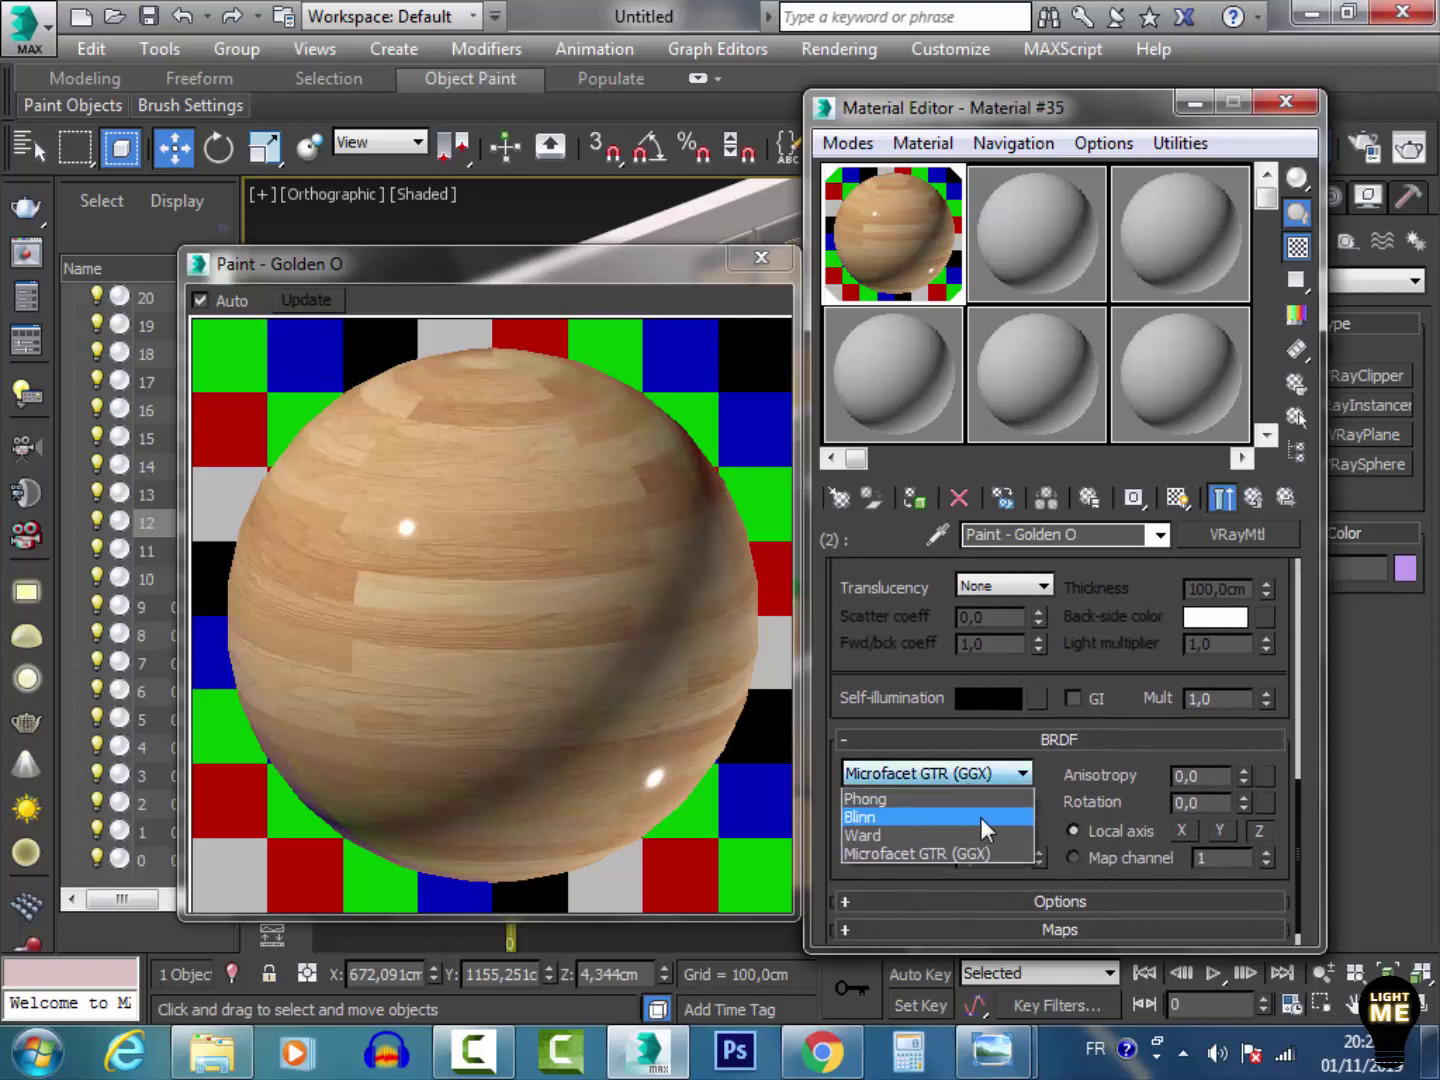
pyautogui.click(980, 816)
pyautogui.click(1018, 743)
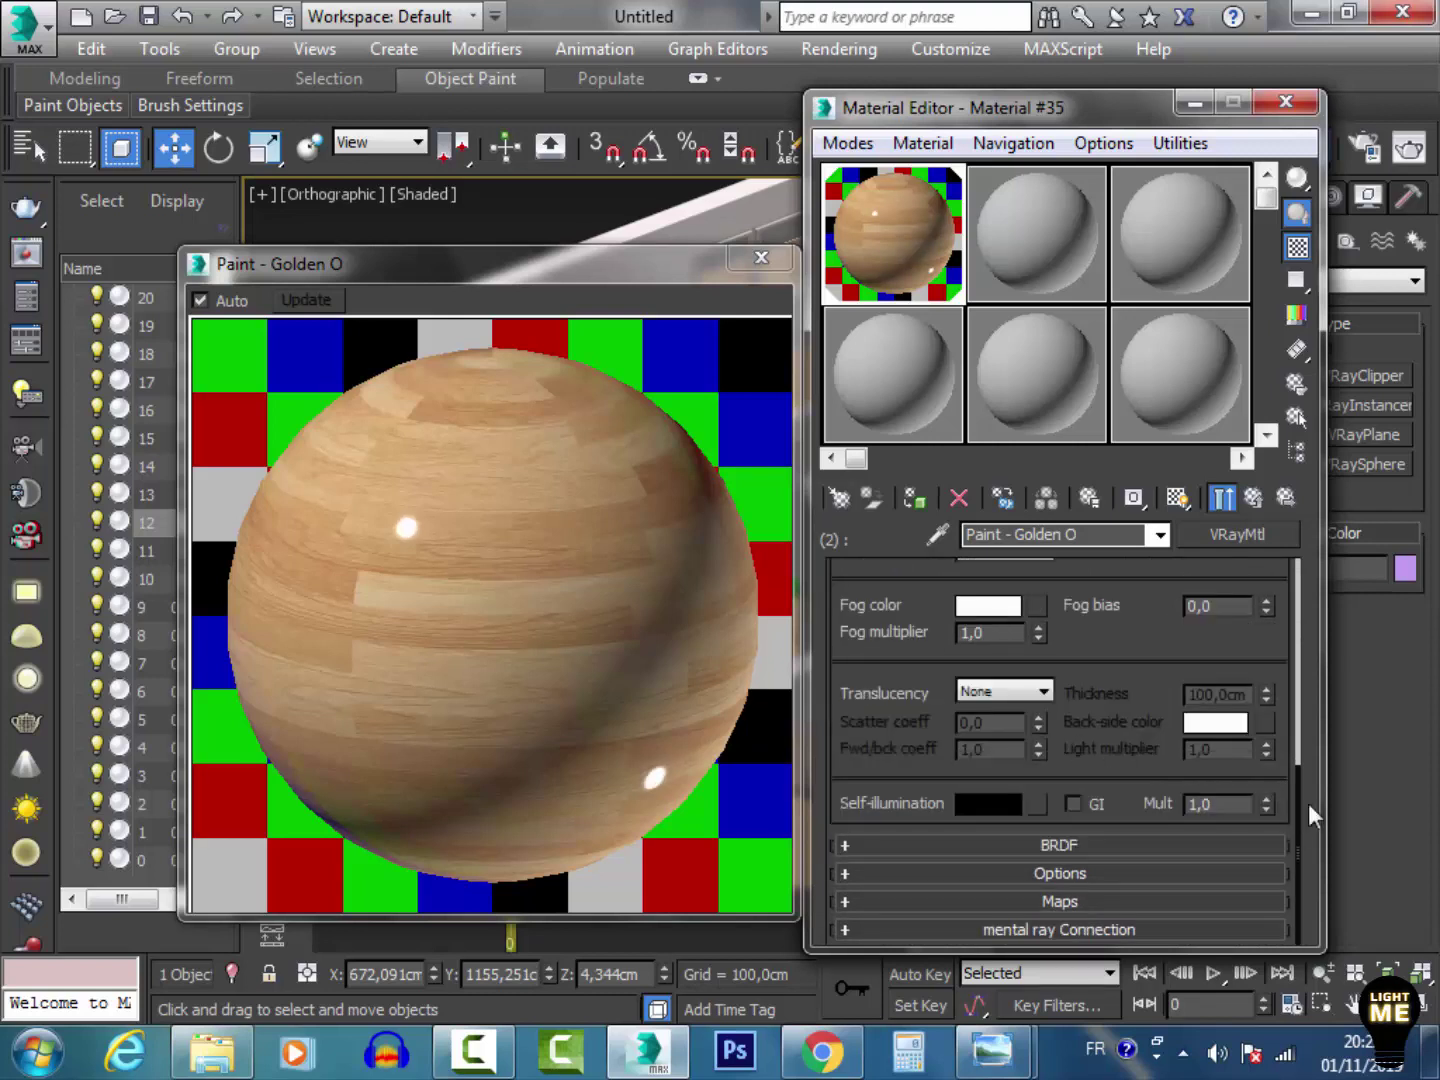
pyautogui.moveTo(1299, 796); pyautogui.dragTo(1252, 837)
pyautogui.click(752, 259)
# Step: Sample the Multi/Sub-Object material of a front wall window from the viewport into the first material slot
pyautogui.click(937, 536)
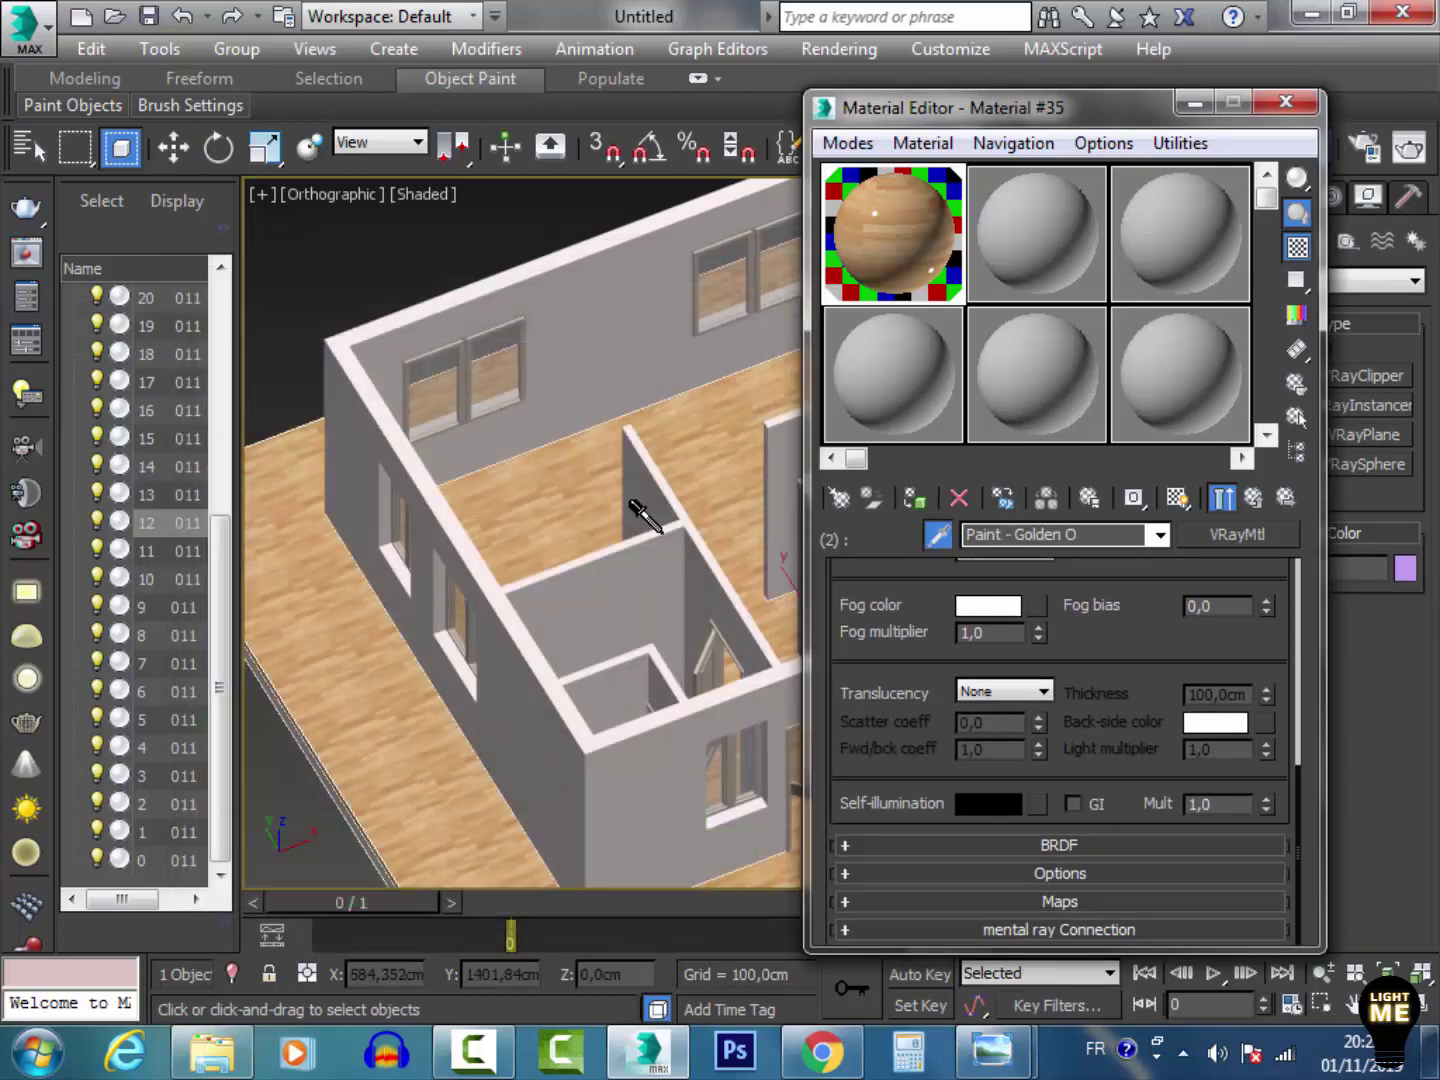
pyautogui.scroll(4, 375, 450)
pyautogui.scroll(2, 593, 612)
pyautogui.moveTo(593, 612); pyautogui.dragTo(434, 537, button='middle')
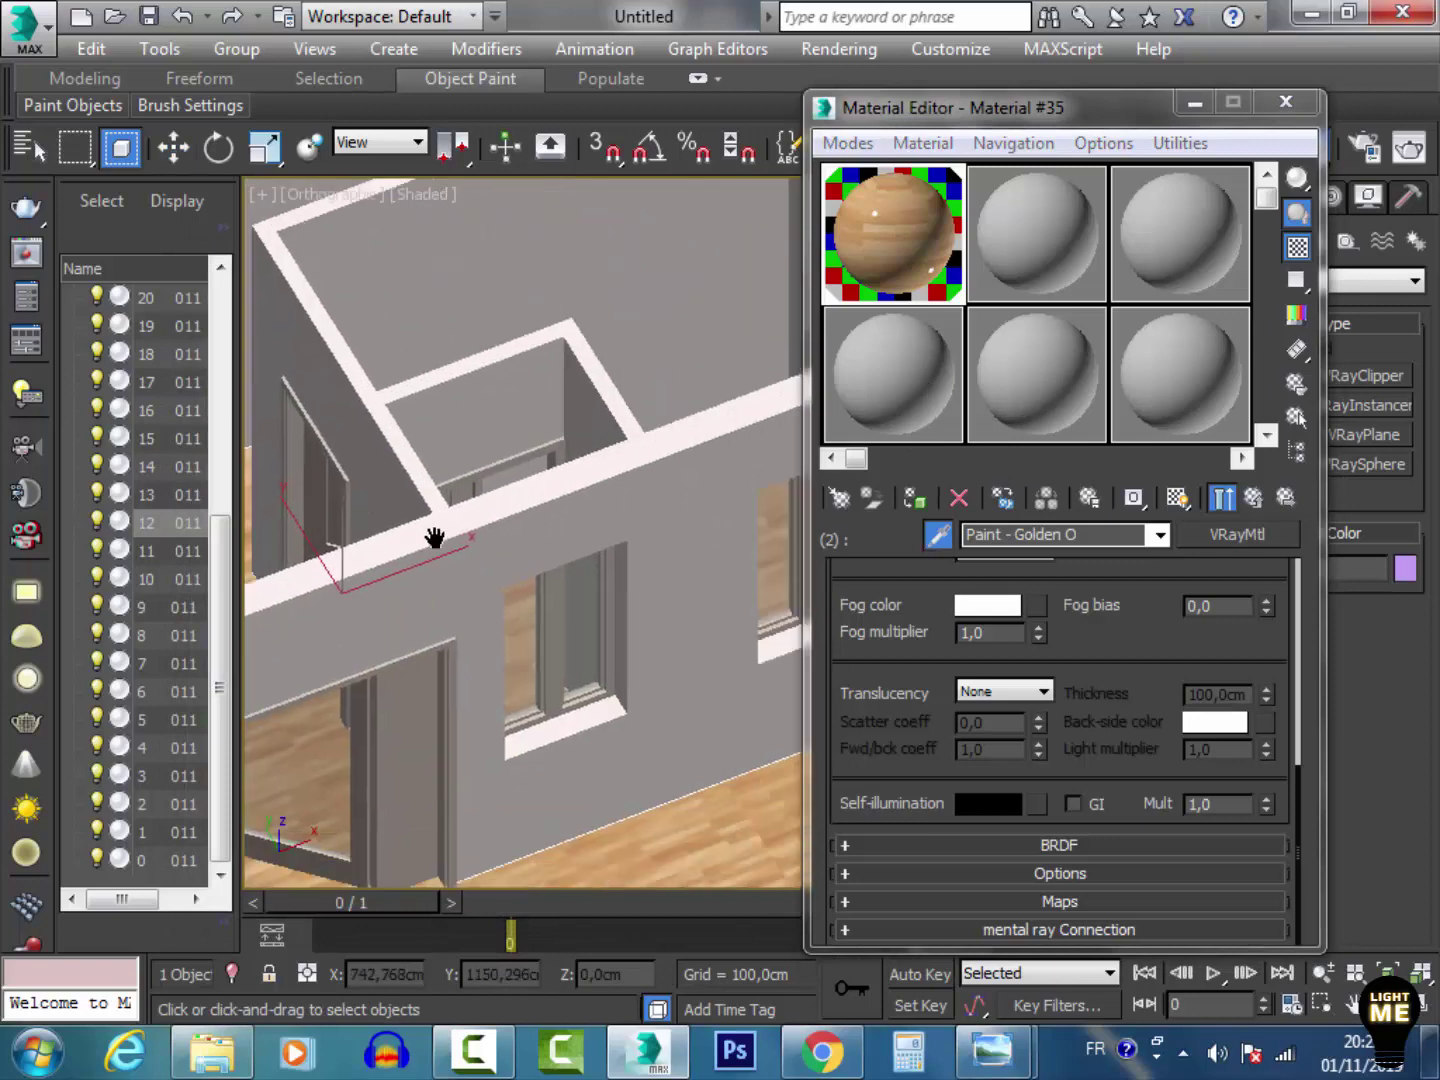
pyautogui.scroll(2, 514, 563)
pyautogui.scroll(3, 601, 492)
pyautogui.scroll(1, 440, 470)
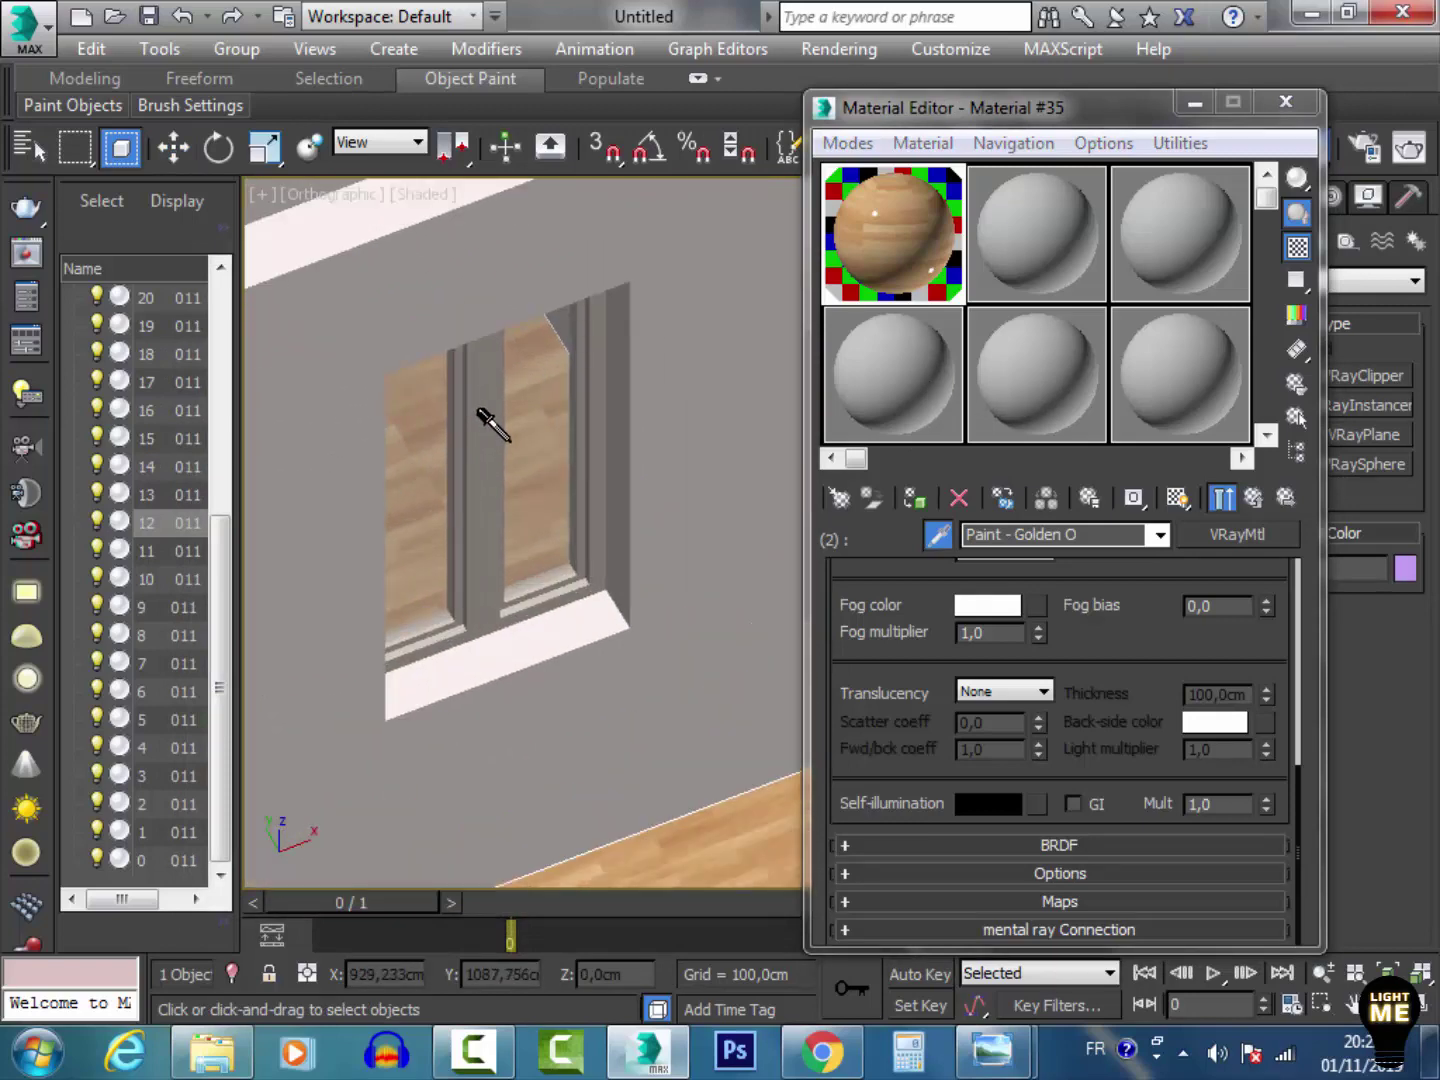
pyautogui.click(479, 412)
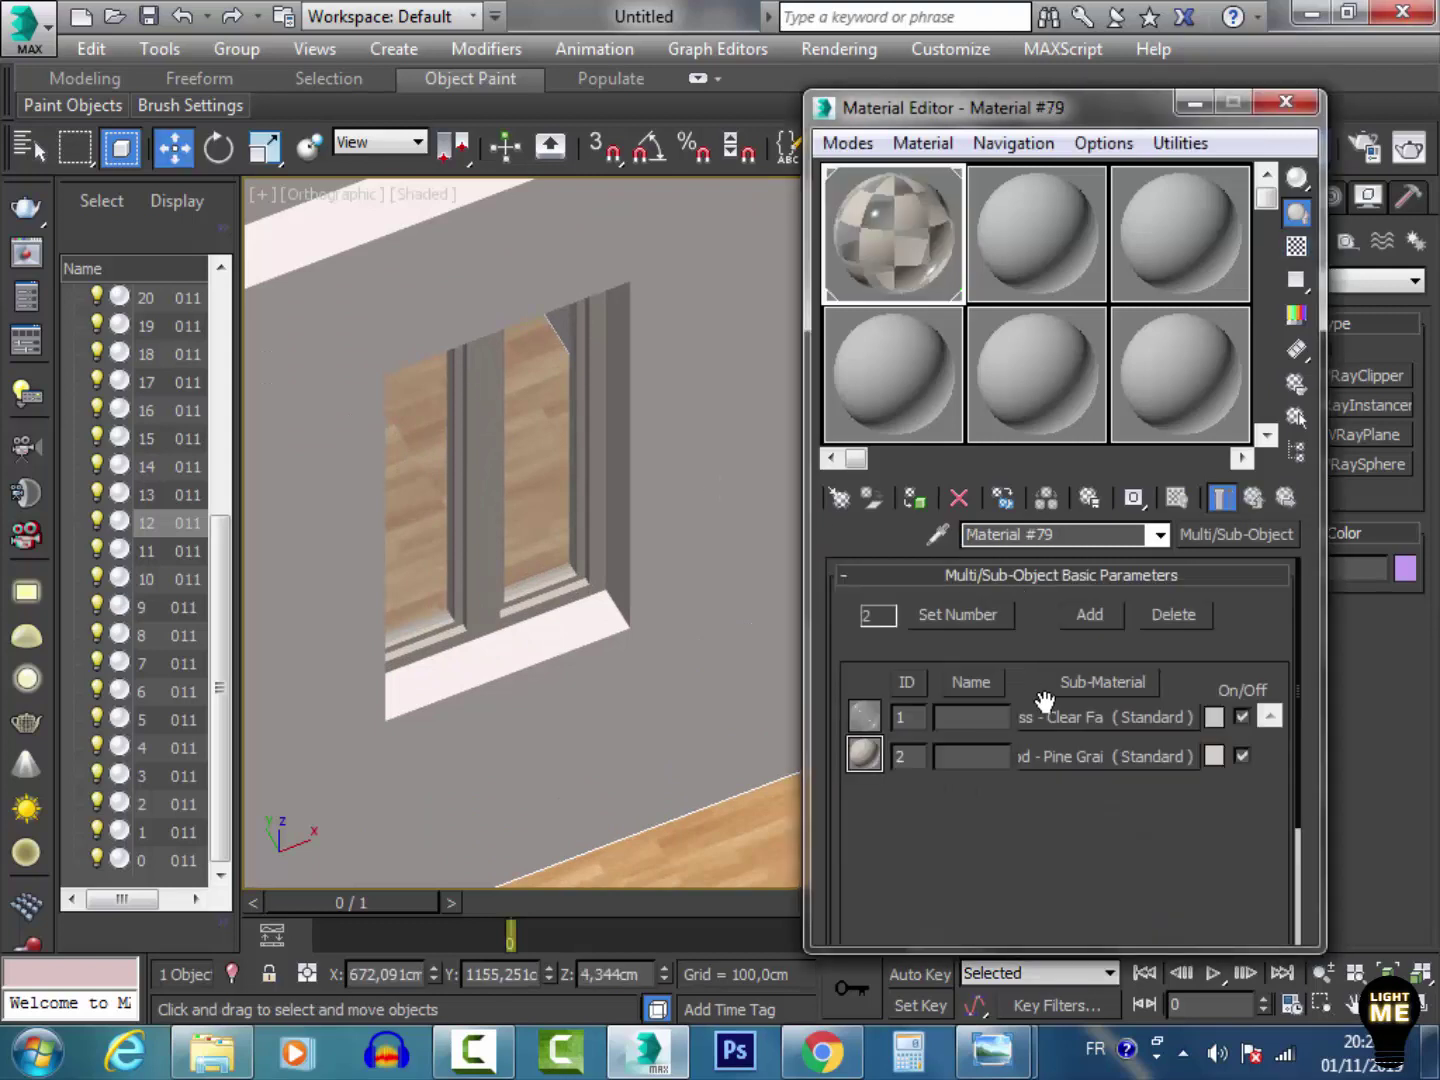
# Step: Convert the window's clear glass sub-material, ID 1, from Standard to VRayMtl
pyautogui.click(1139, 717)
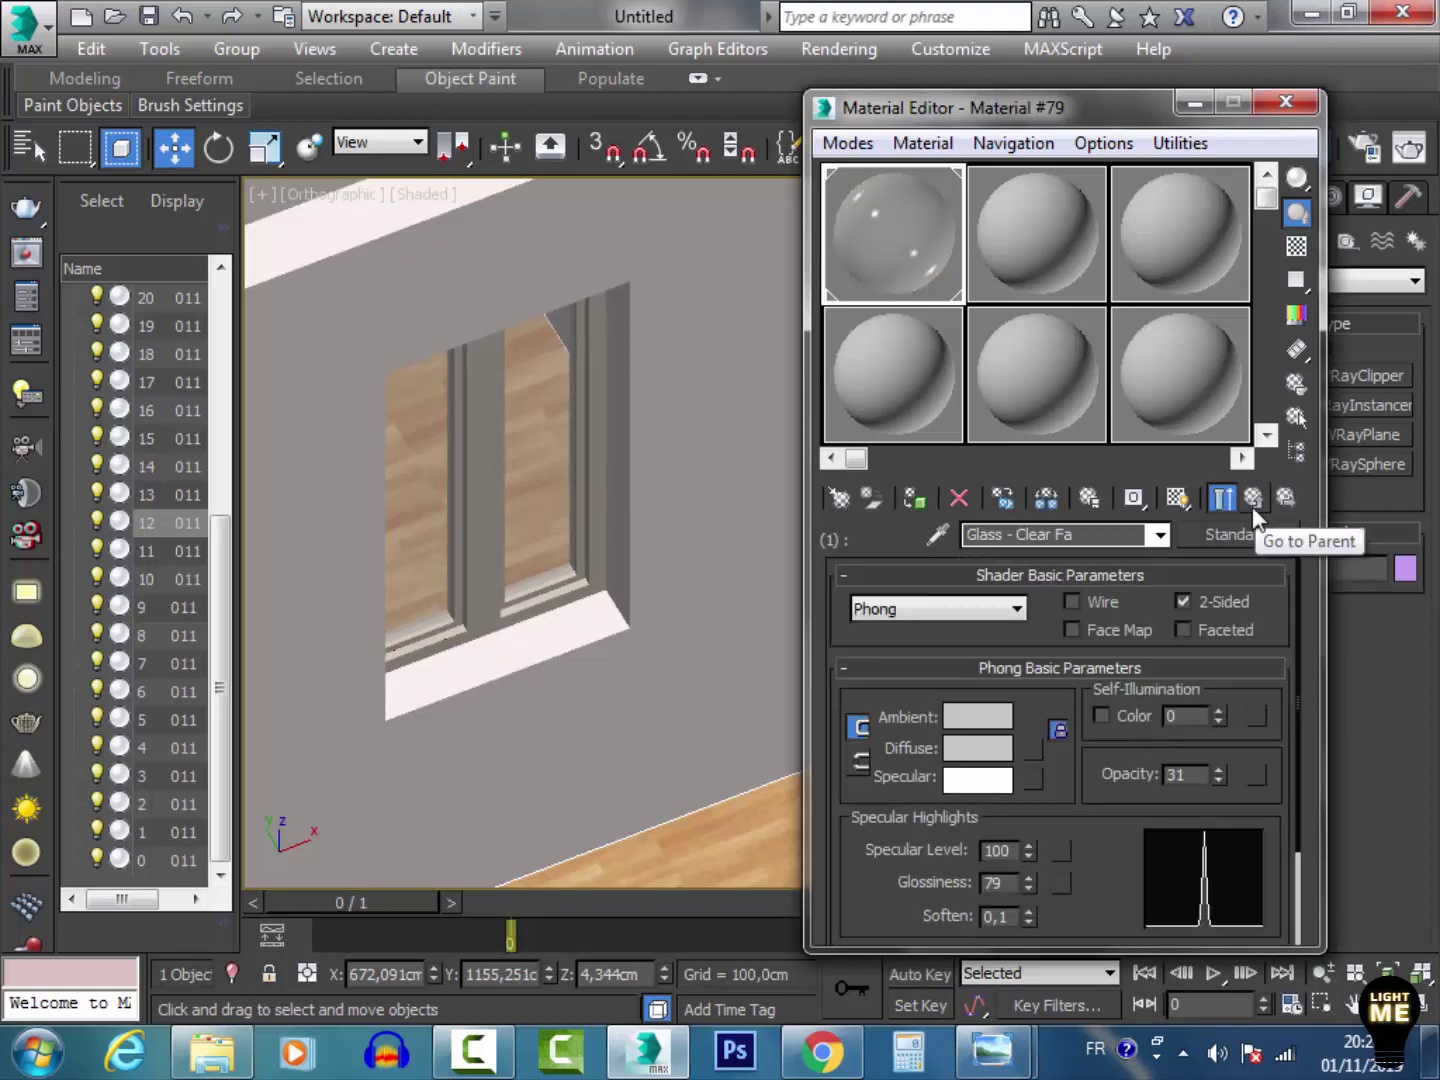
pyautogui.click(1221, 497)
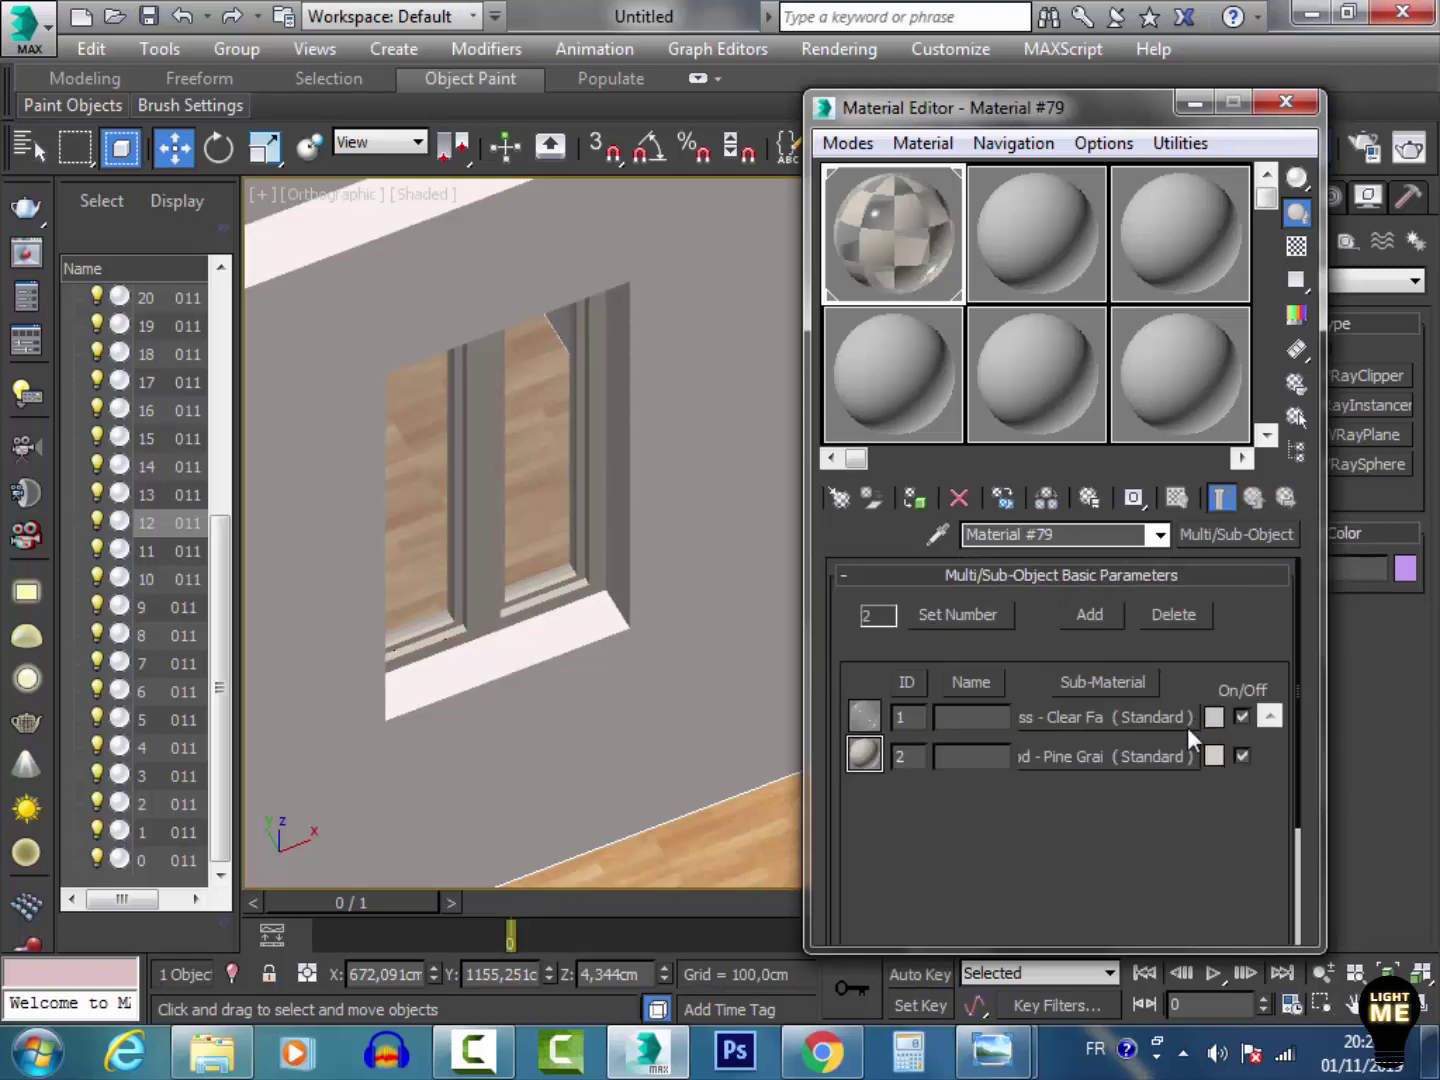
pyautogui.click(1131, 717)
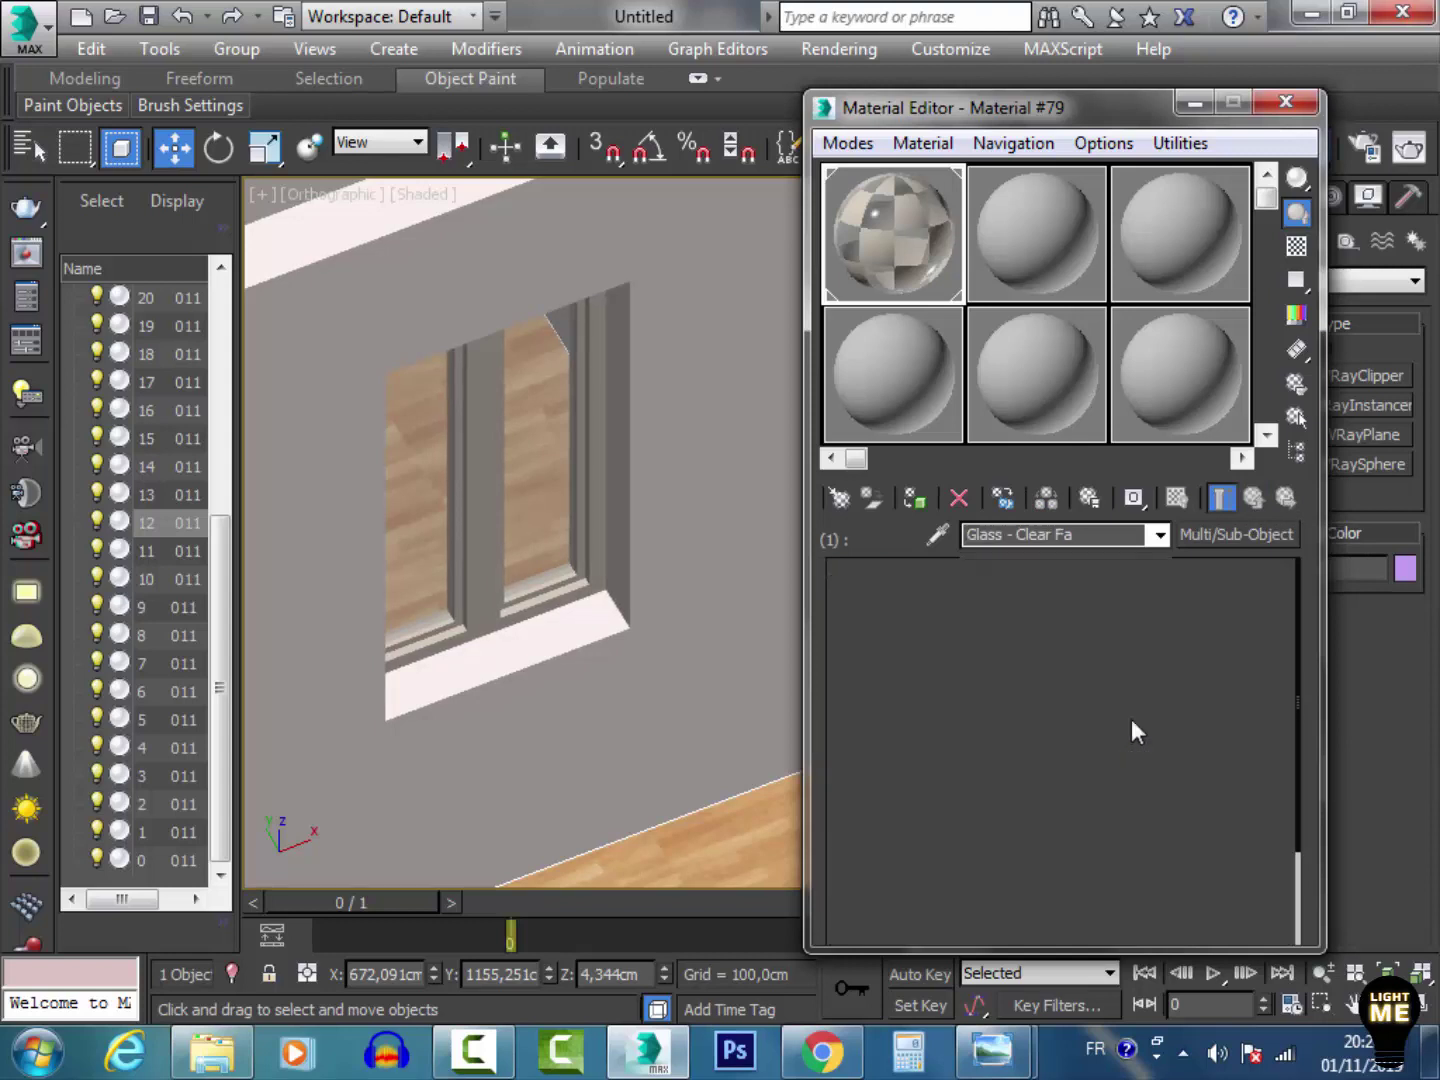
pyautogui.click(1235, 537)
pyautogui.click(612, 706)
pyautogui.doubleClick(613, 707)
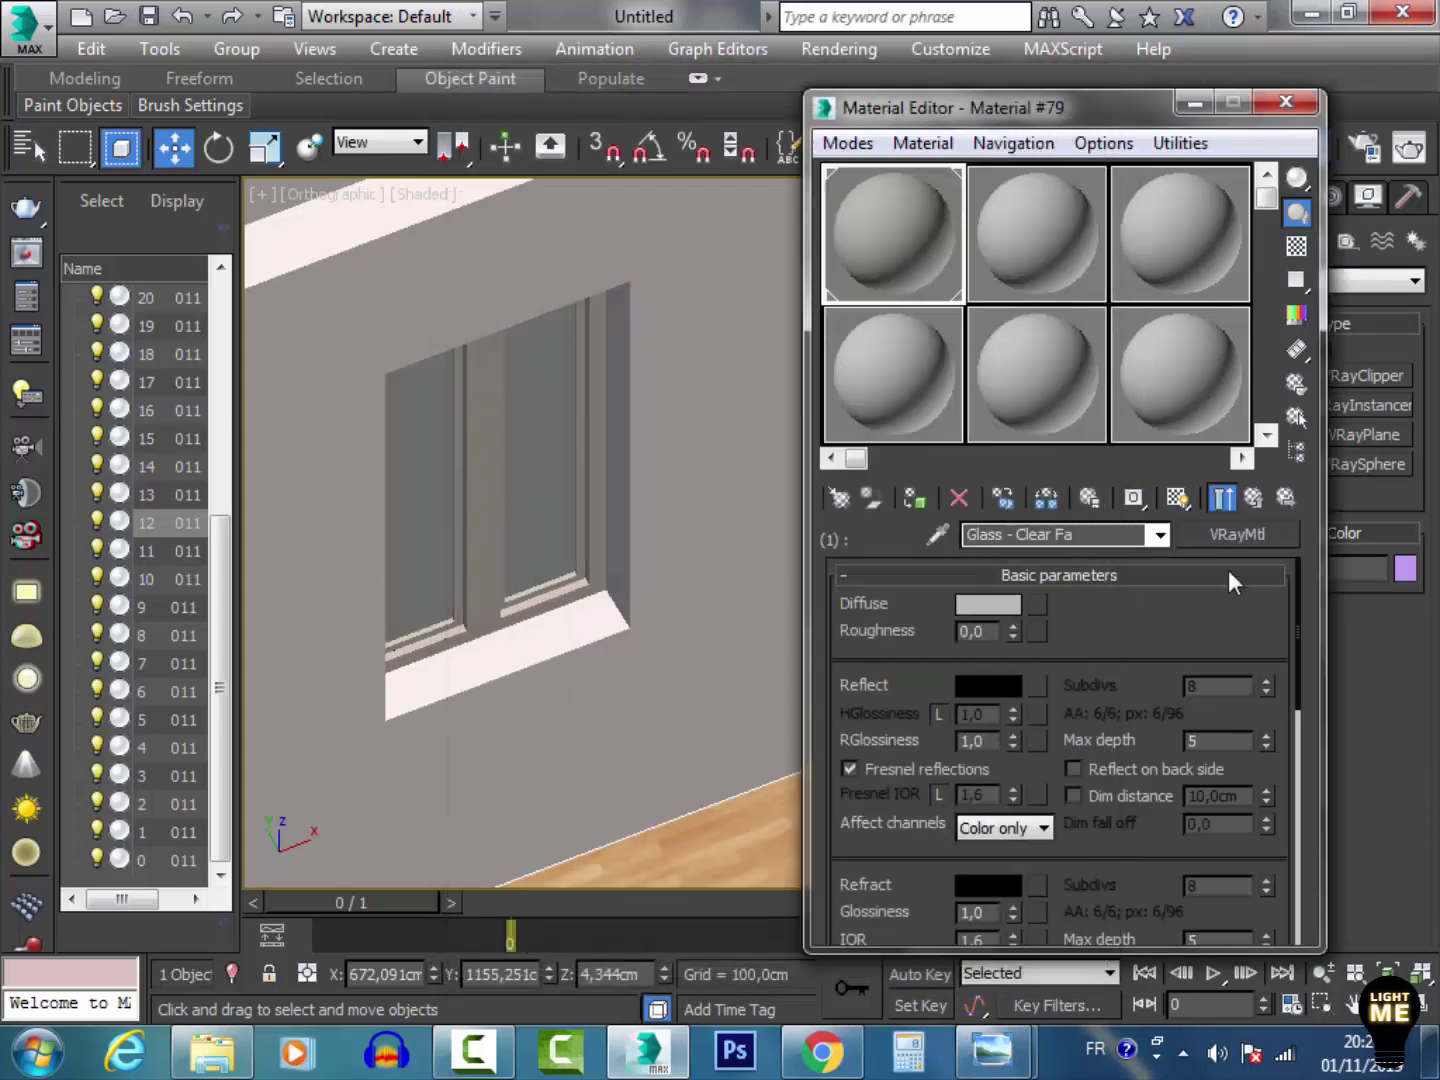
# Step: Set the glass material's Diffuse colour to black
pyautogui.click(1012, 604)
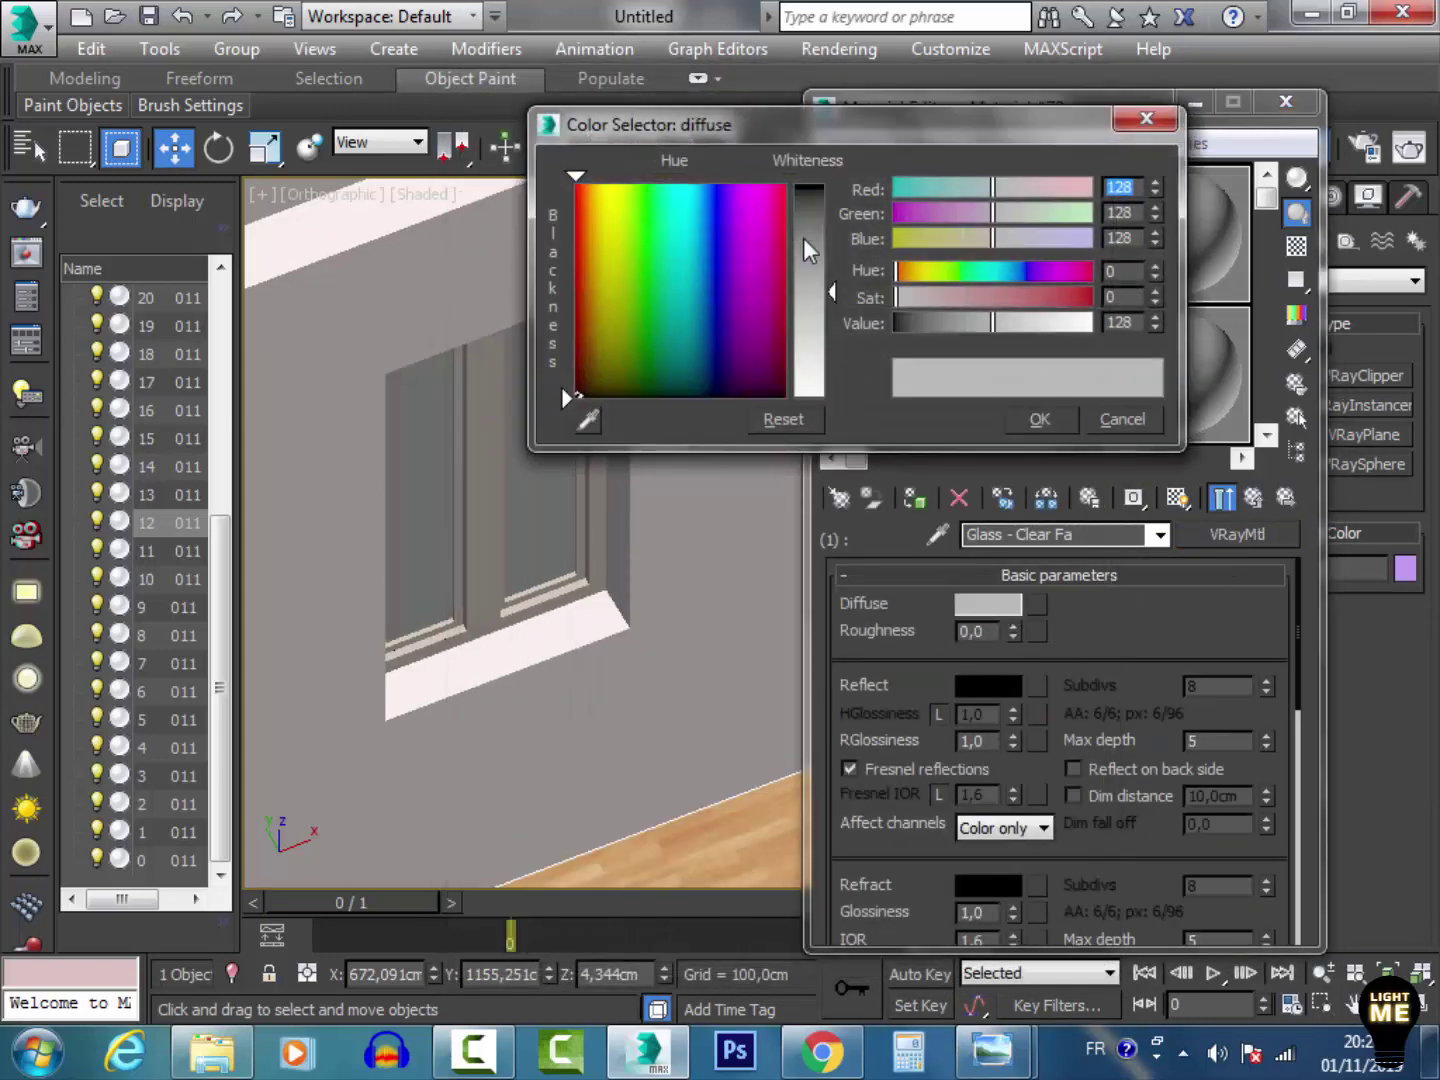
pyautogui.moveTo(834, 283); pyautogui.dragTo(887, 187)
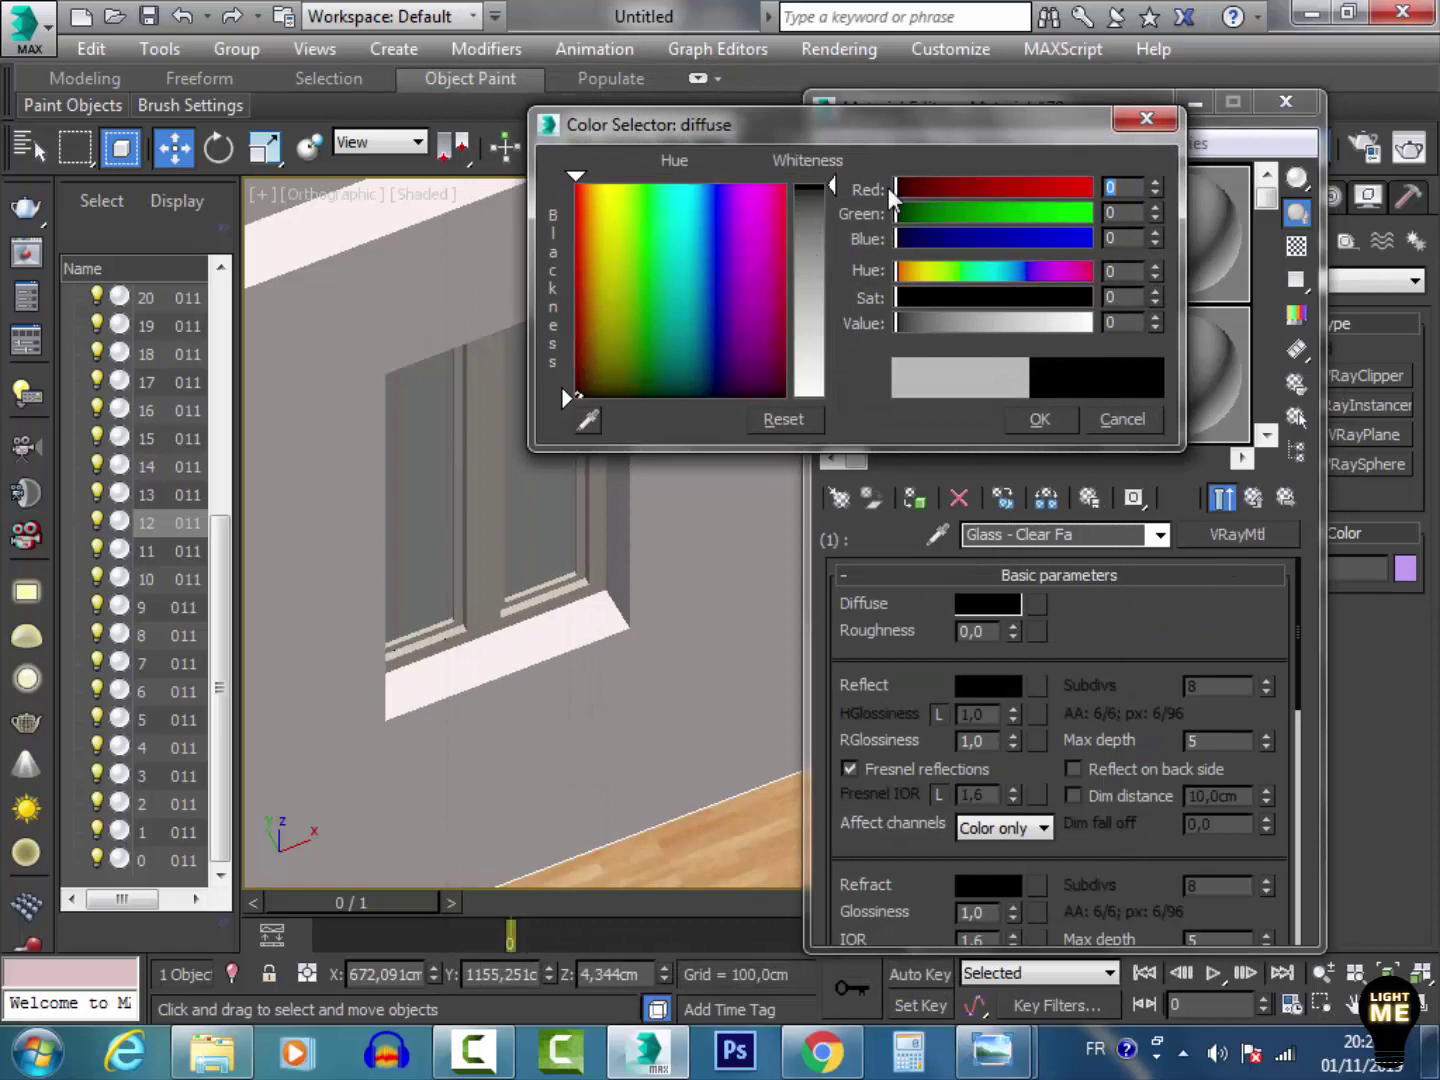
pyautogui.click(1036, 422)
# Step: Set the glass material's Reflect and Refract colours to pure white, value 255
pyautogui.click(986, 687)
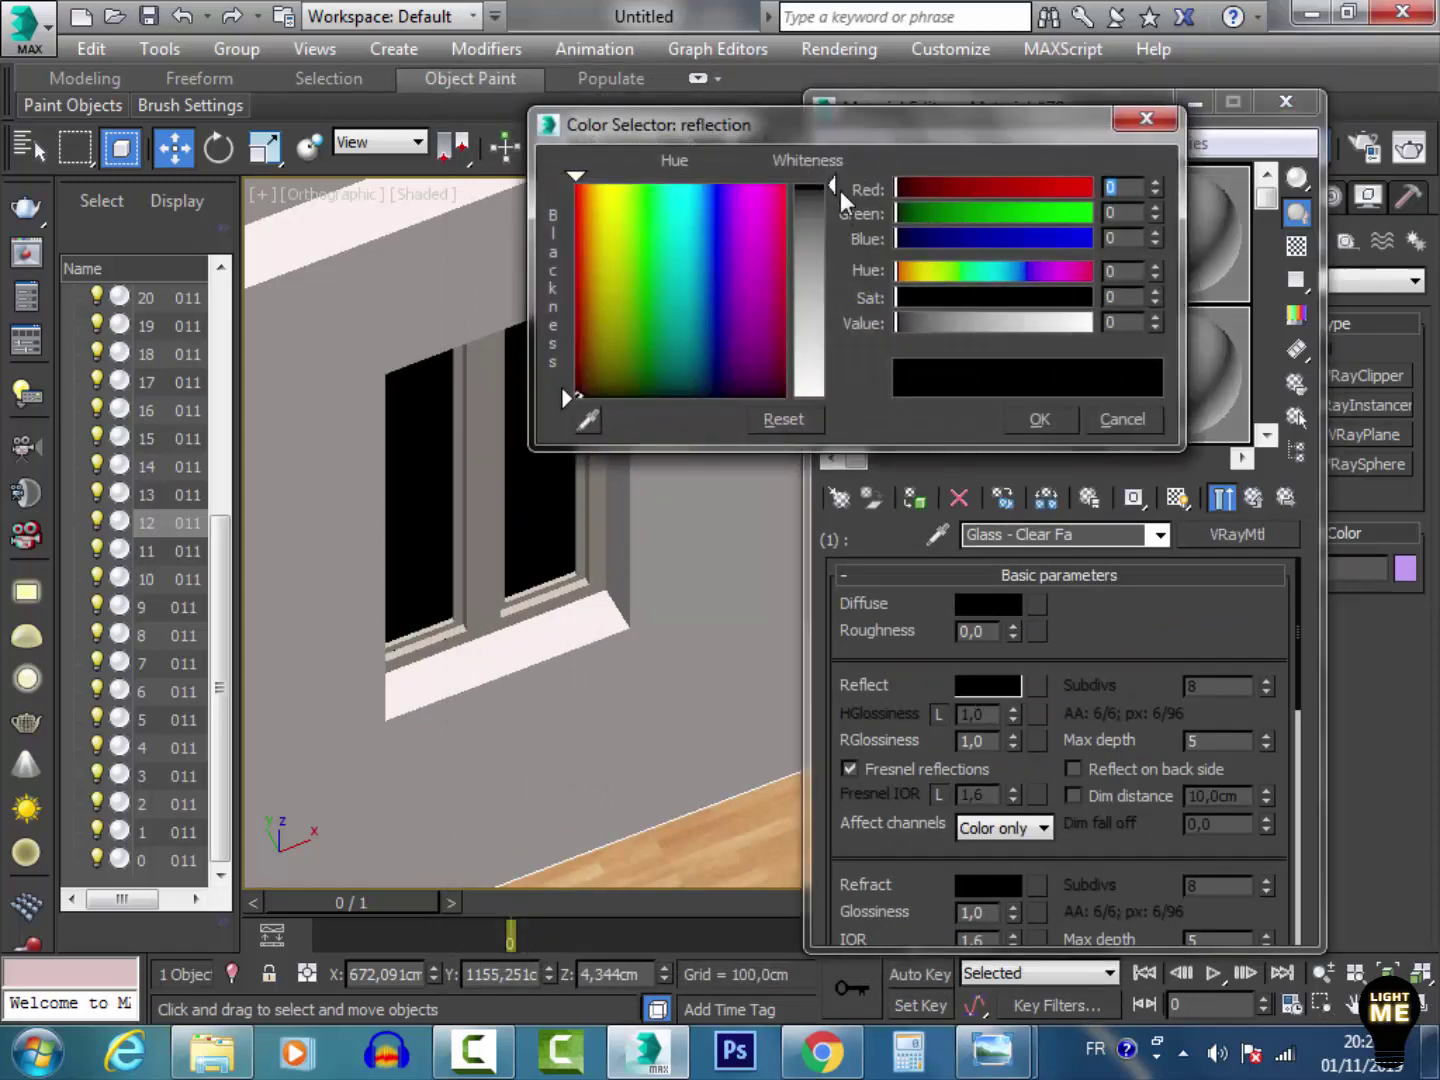
pyautogui.moveTo(841, 190); pyautogui.dragTo(833, 396)
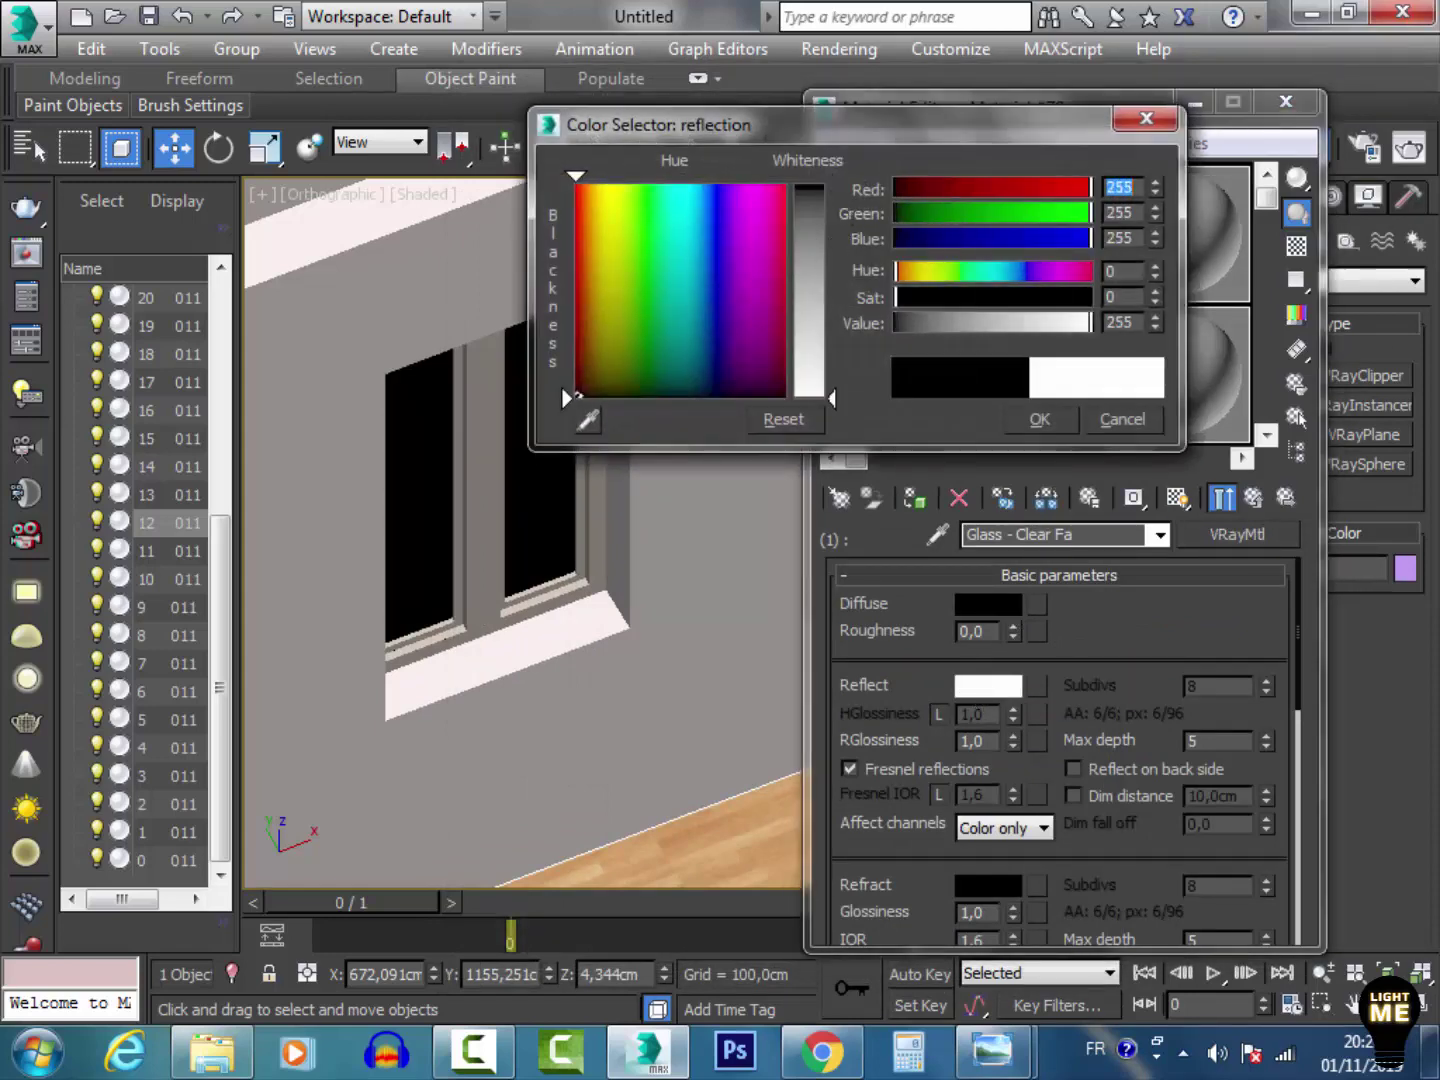
pyautogui.click(1049, 415)
pyautogui.click(988, 885)
pyautogui.moveTo(830, 188); pyautogui.dragTo(833, 396)
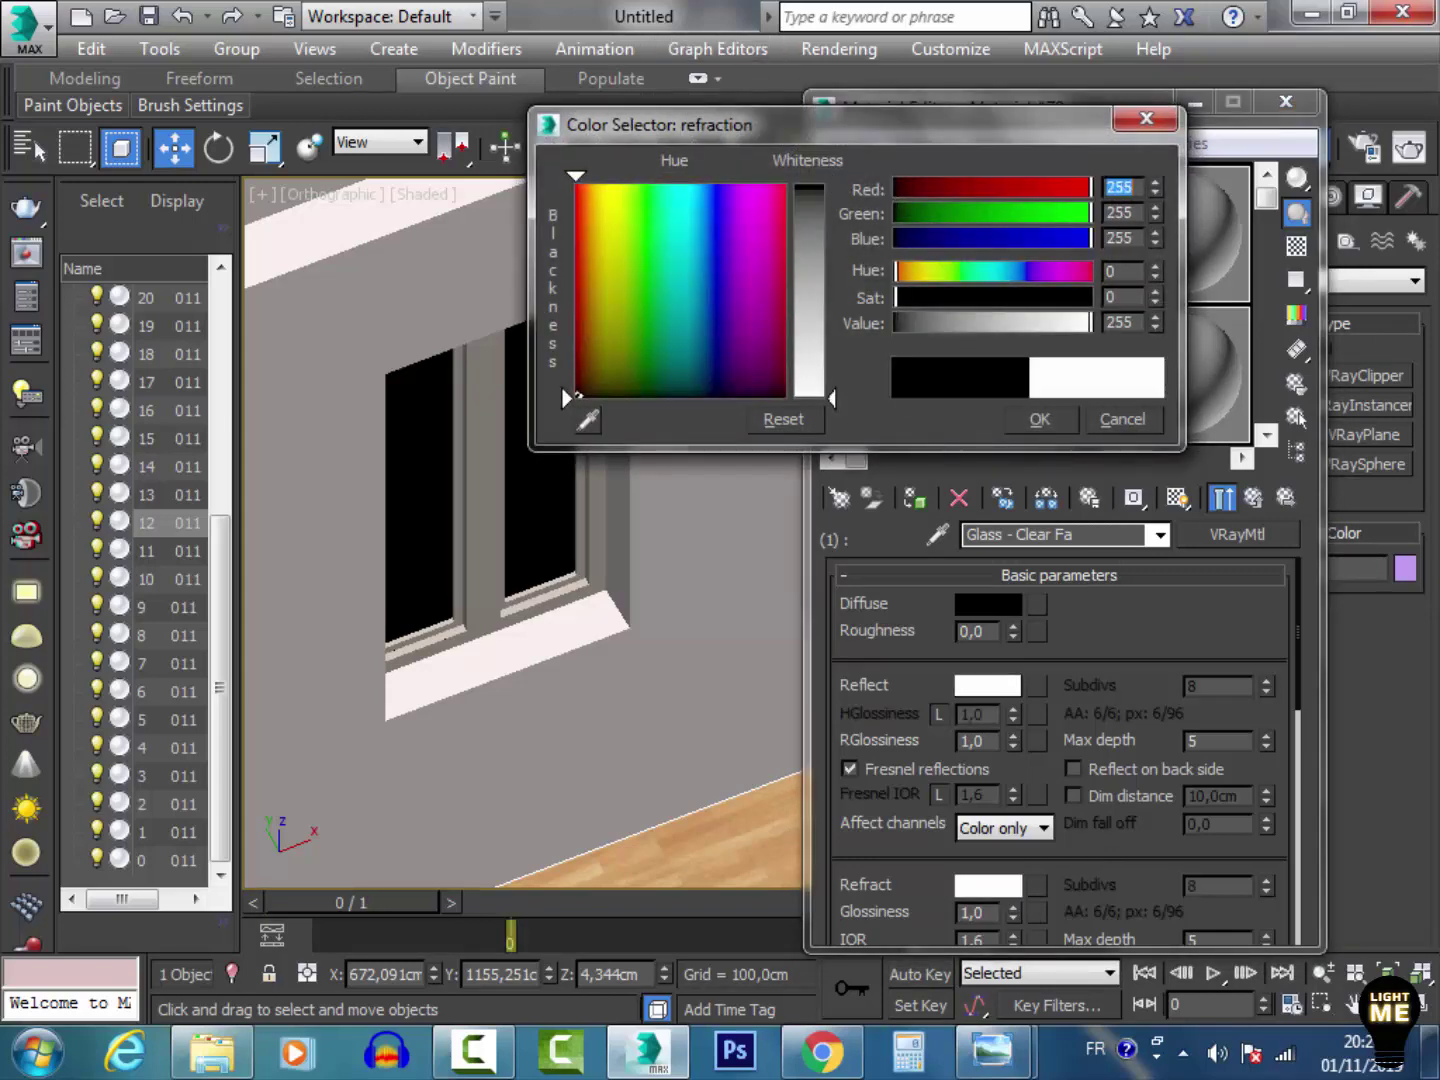
pyautogui.click(1030, 417)
# Step: Set the glass material's RGlossiness to 0.99 and turn on the checkered preview background
pyautogui.scroll(-3, 1300, 625)
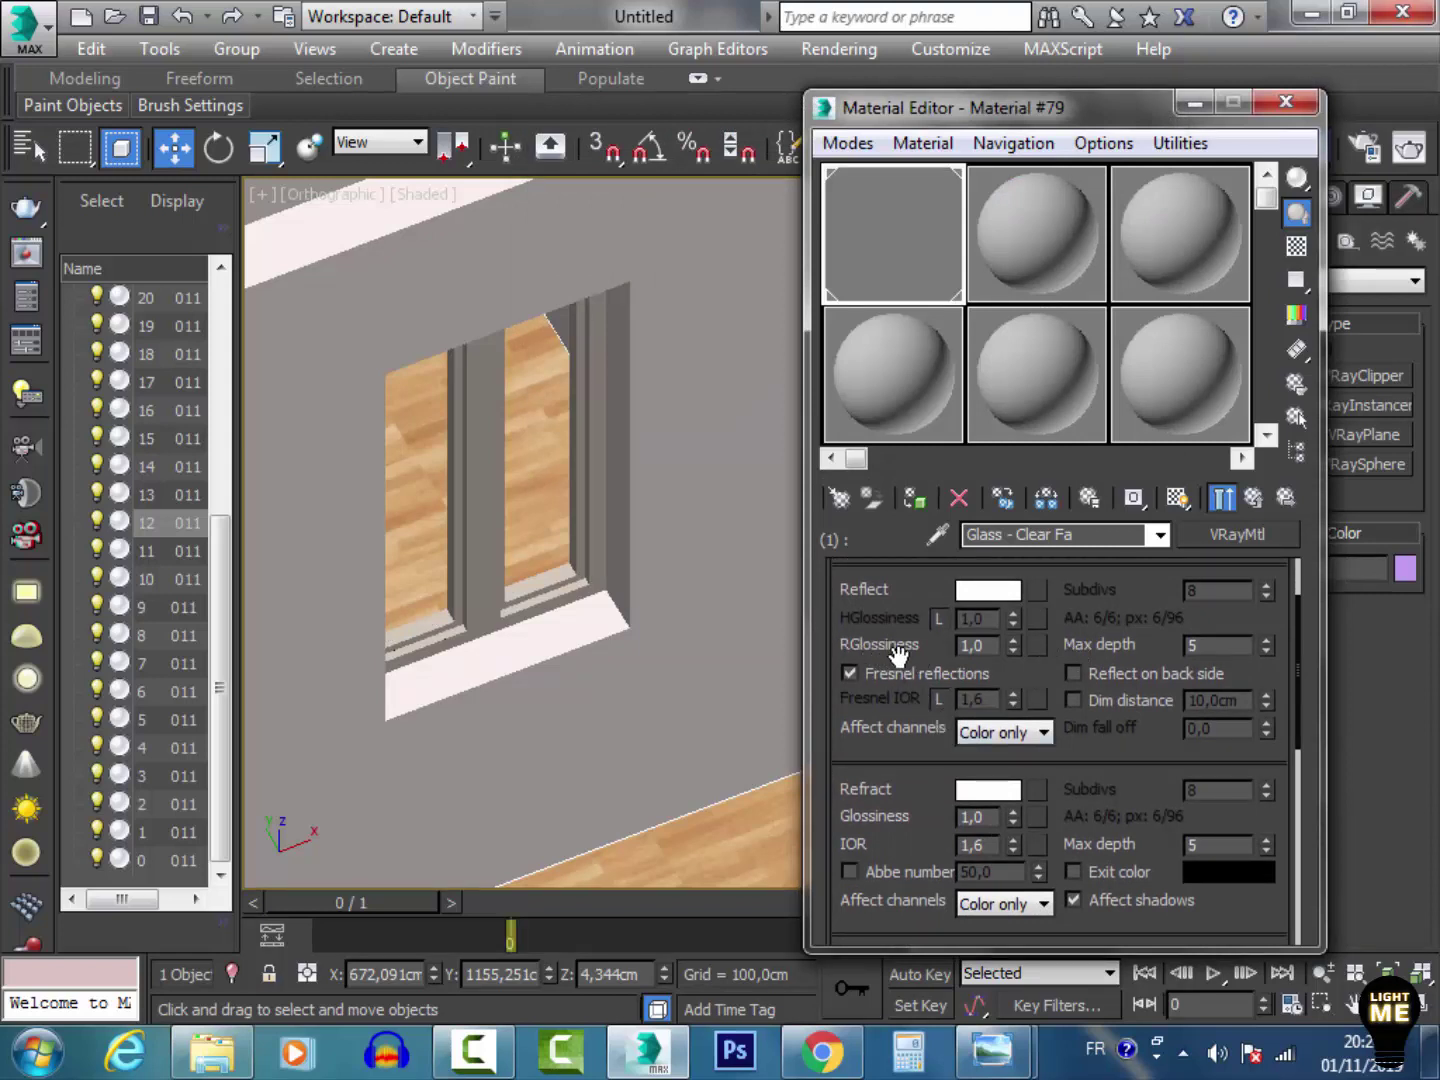
pyautogui.rightClick(1013, 652)
pyautogui.doubleClick(976, 644)
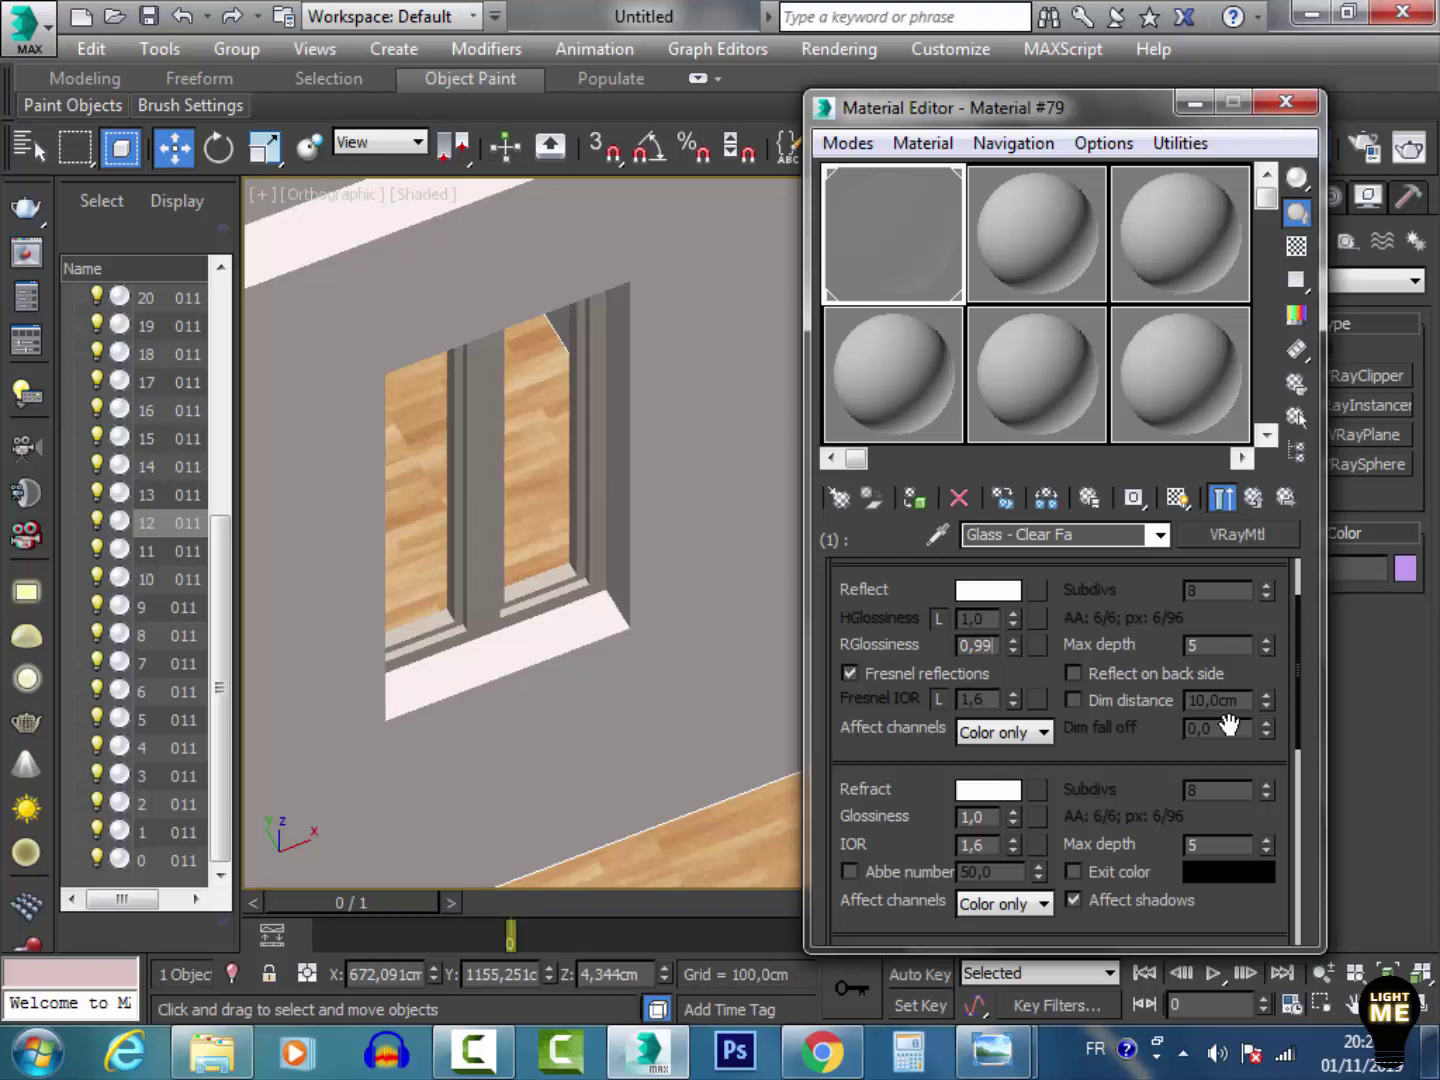
pyautogui.press('Return')
pyautogui.scroll(-3, 1095, 726)
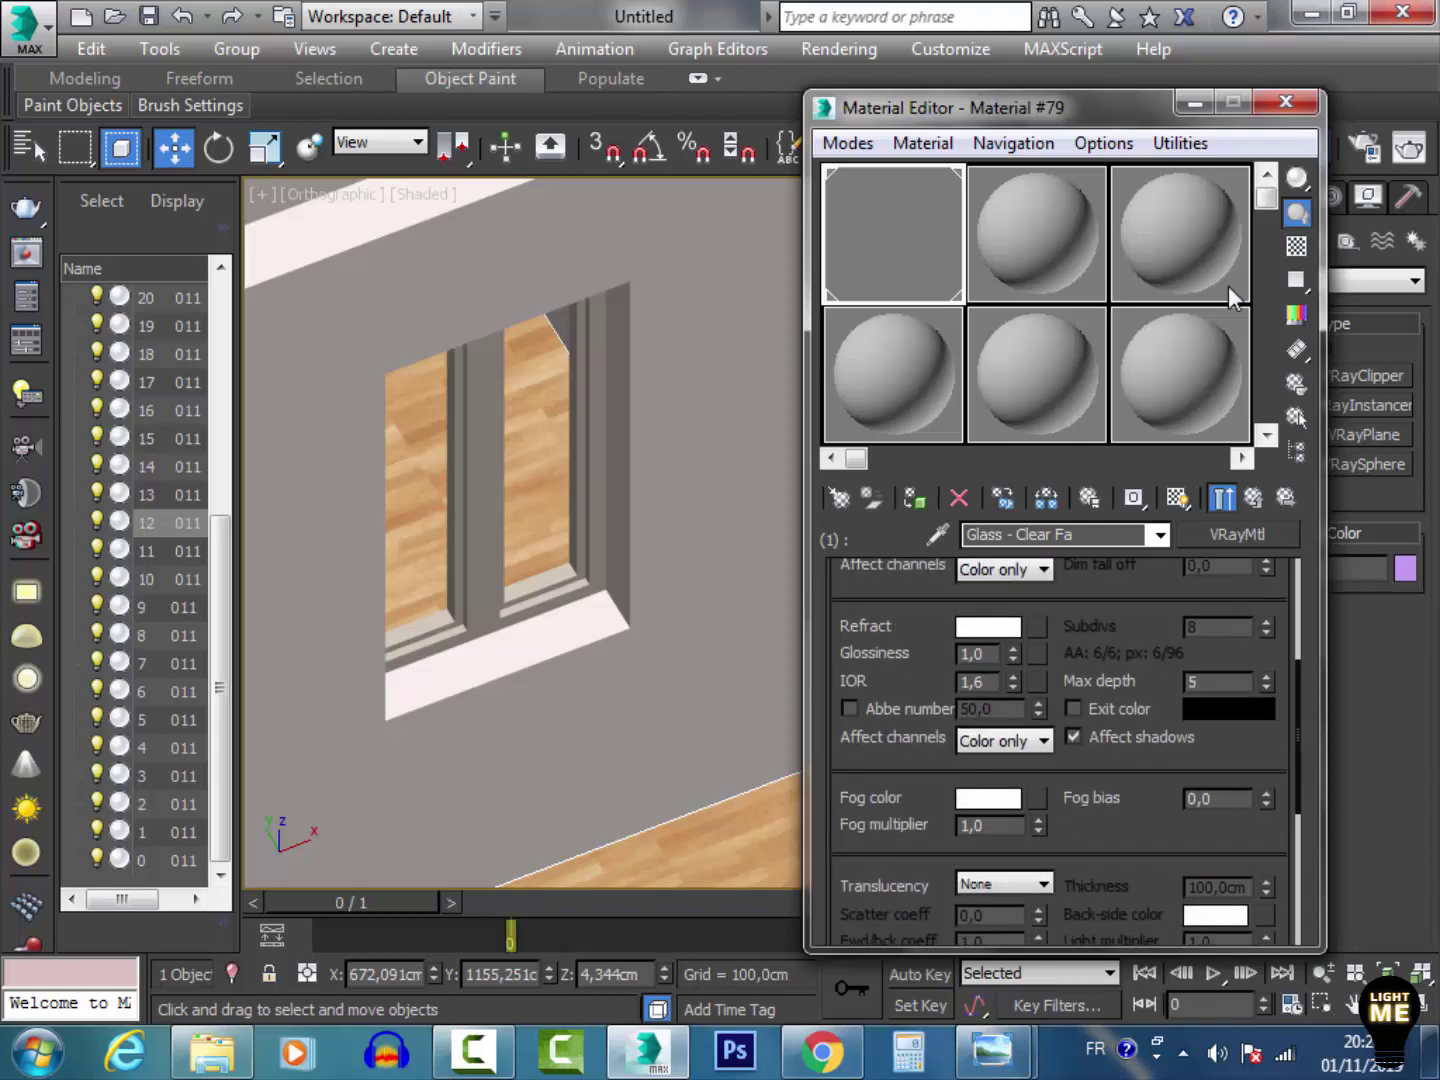
pyautogui.click(1298, 247)
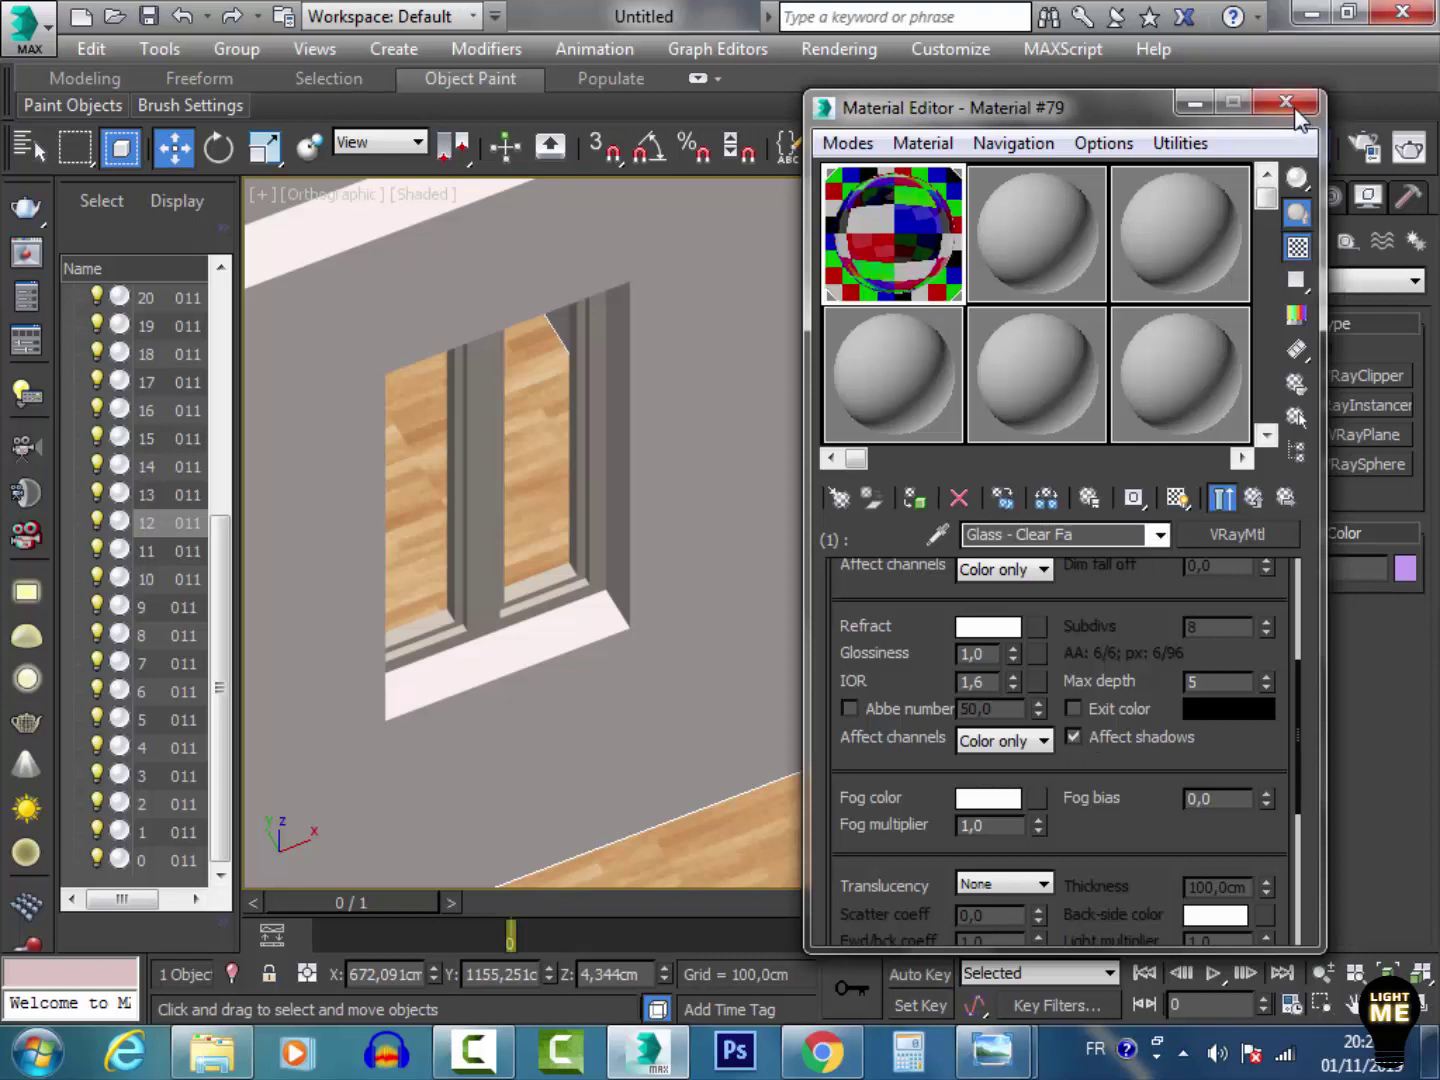
# Step: Open the window's pine wood sub-material, ID 2, and examine the window frames in the floor plan 1 reference image
pyautogui.click(1253, 496)
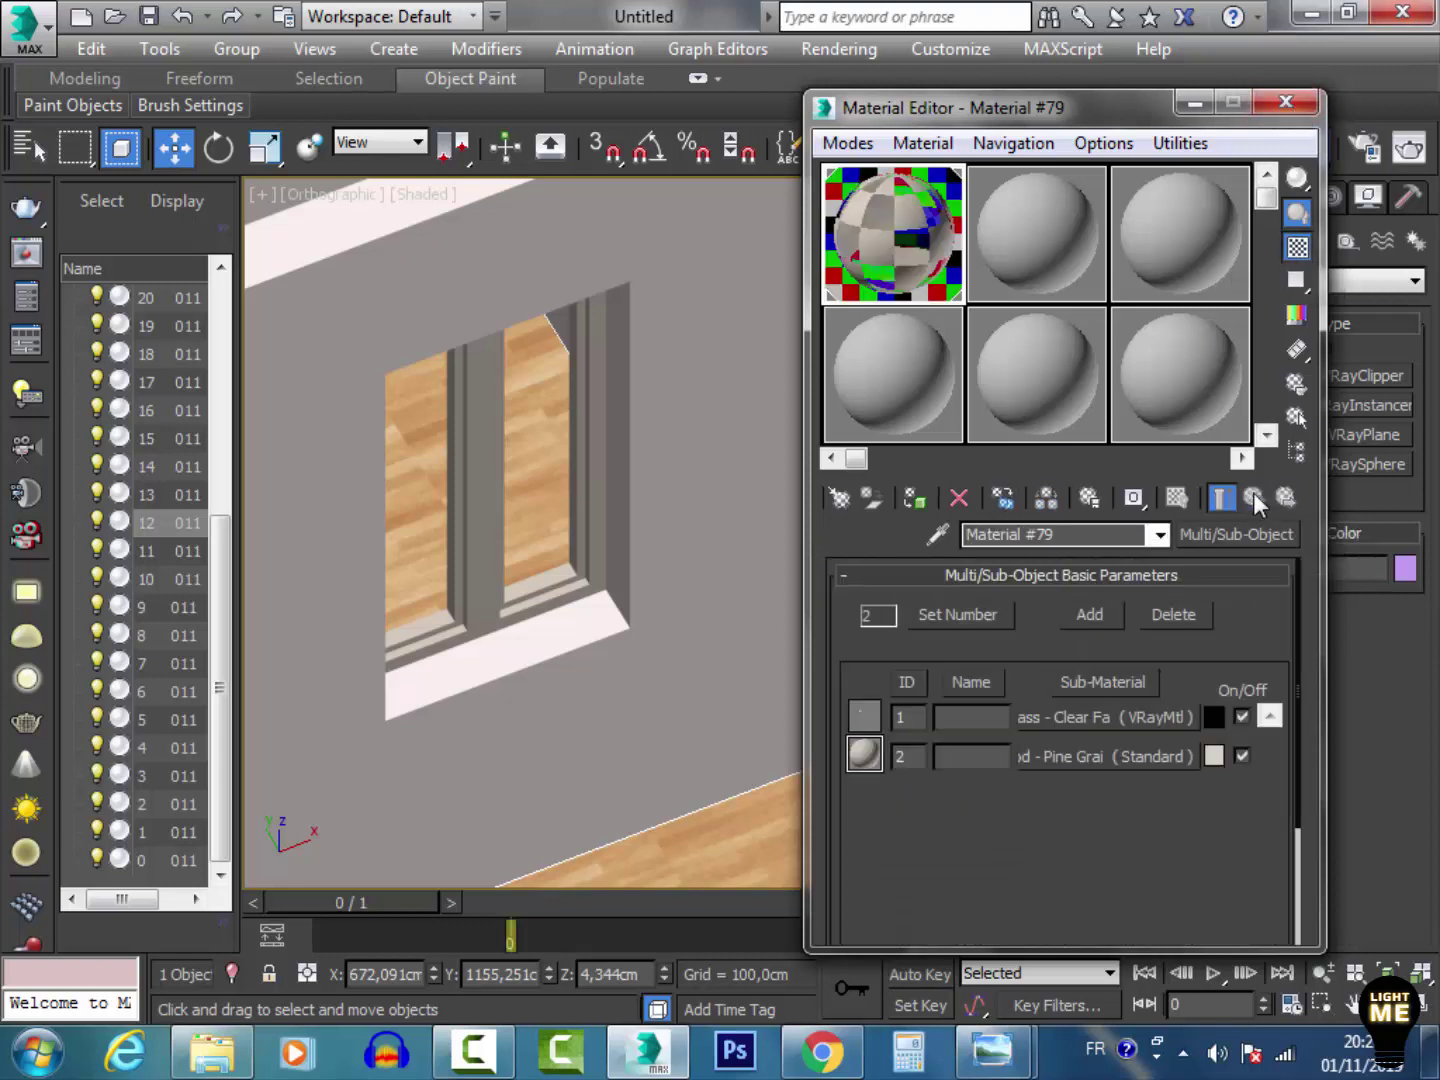
pyautogui.click(1130, 757)
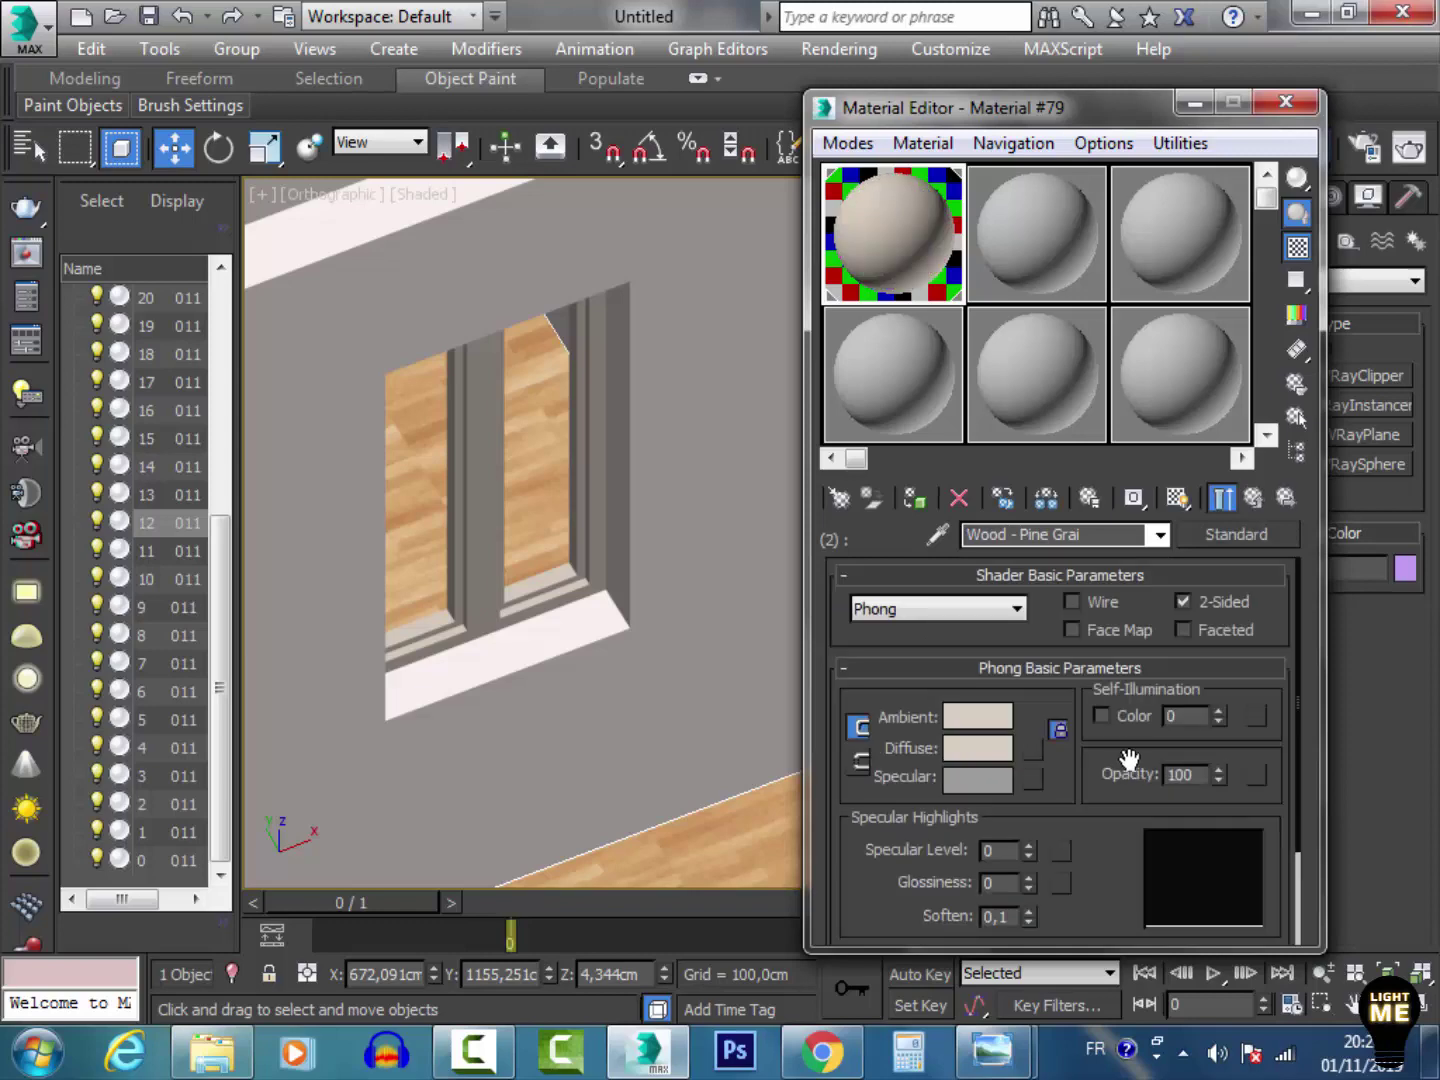
pyautogui.moveTo(1004, 1055)
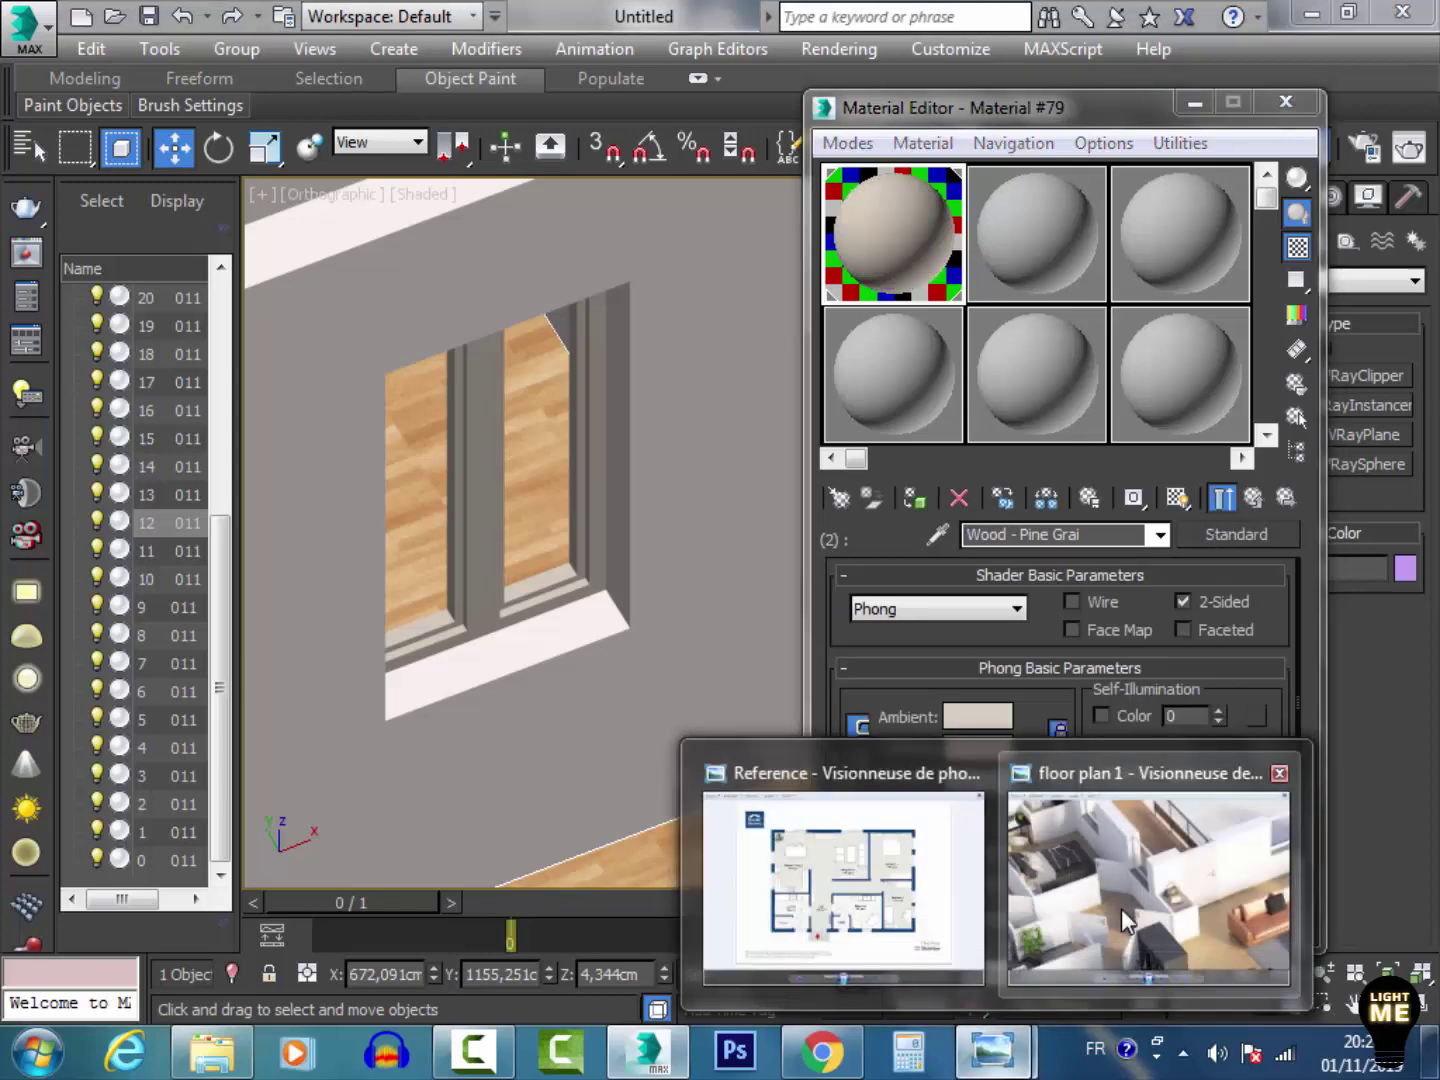
pyautogui.click(1120, 907)
pyautogui.scroll(-1, 628, 391)
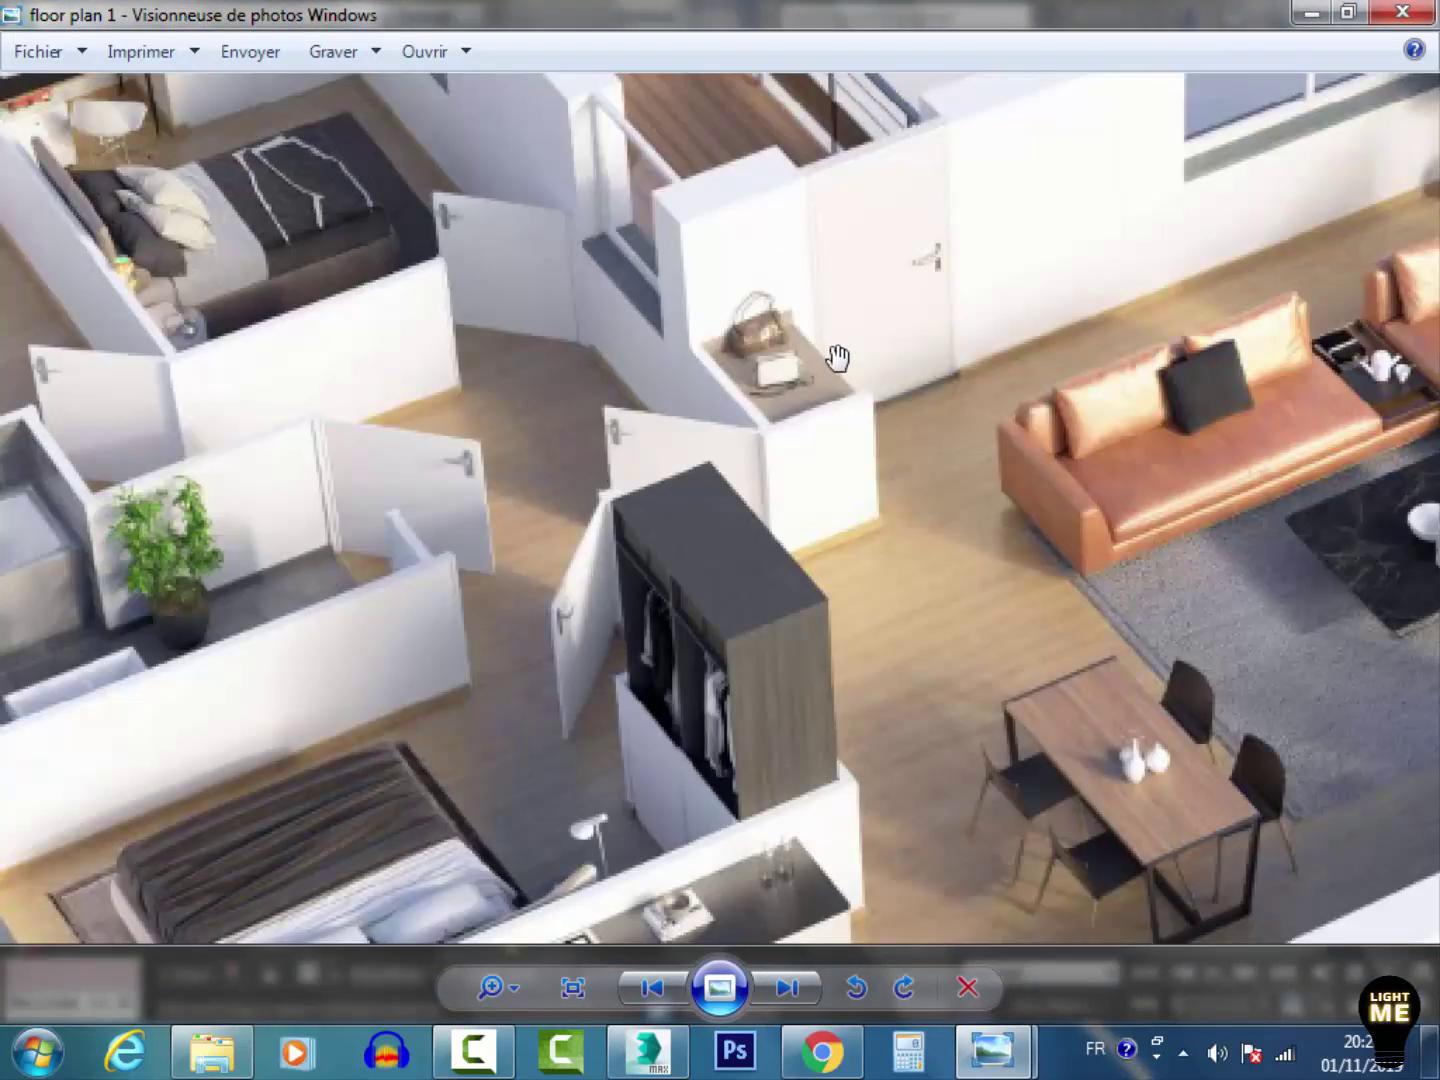
pyautogui.scroll(2, 1031, 431)
pyautogui.scroll(-1, 1001, 369)
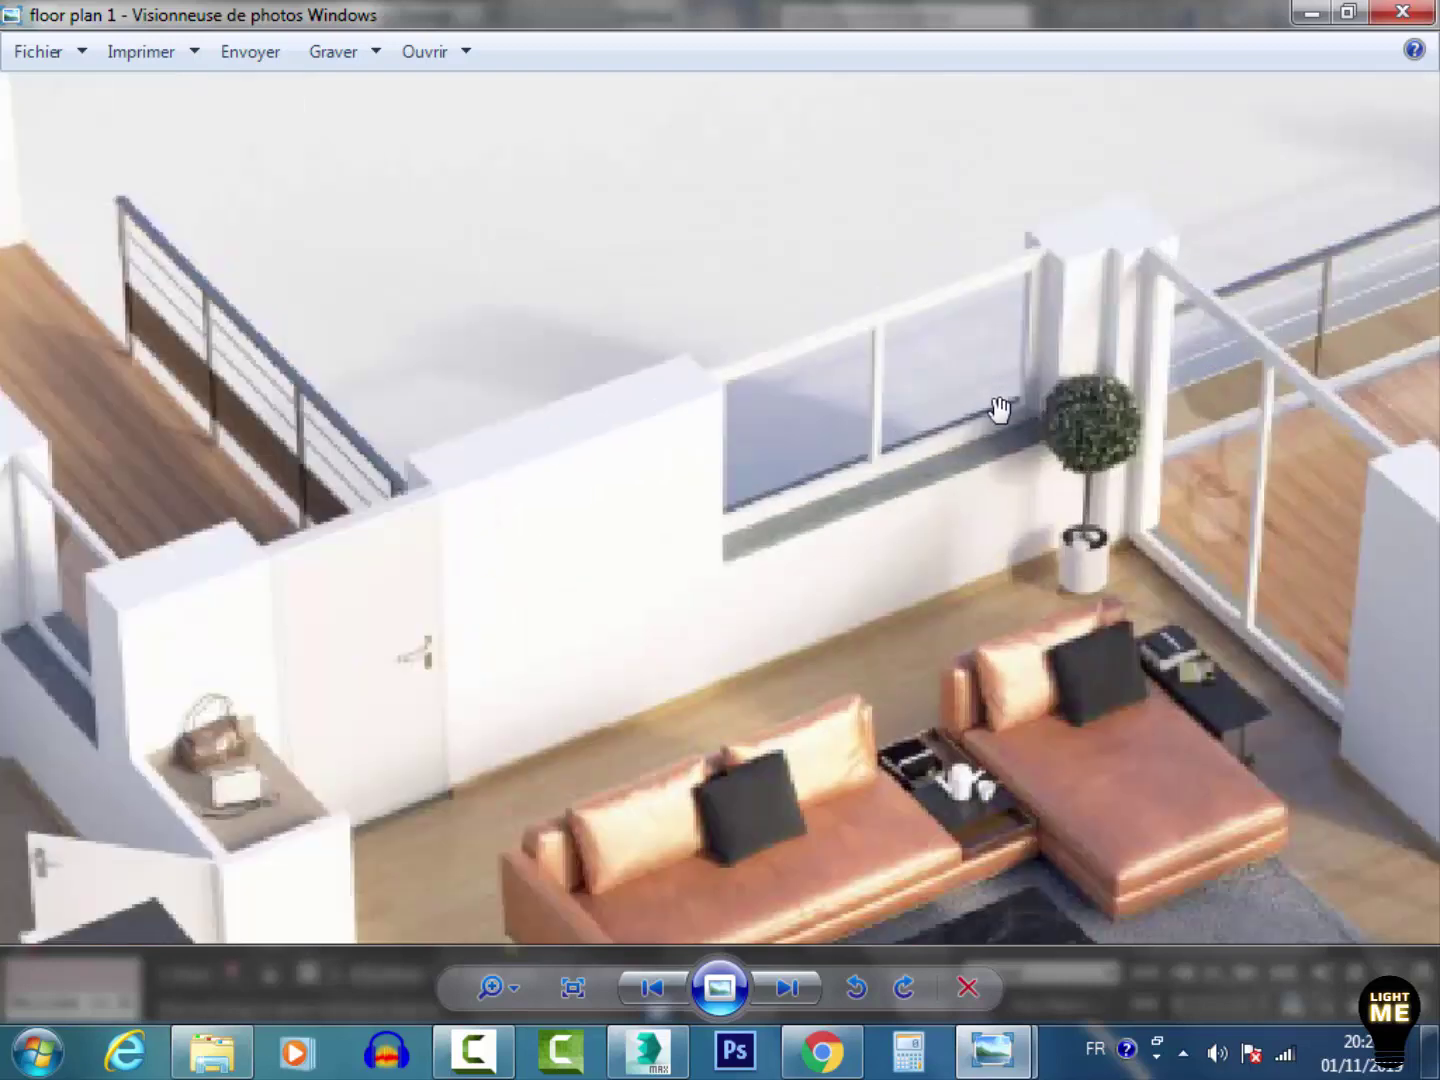
# Step: Switch to Chrome and search Google for "white wood texture" in a new tab
pyautogui.click(822, 1050)
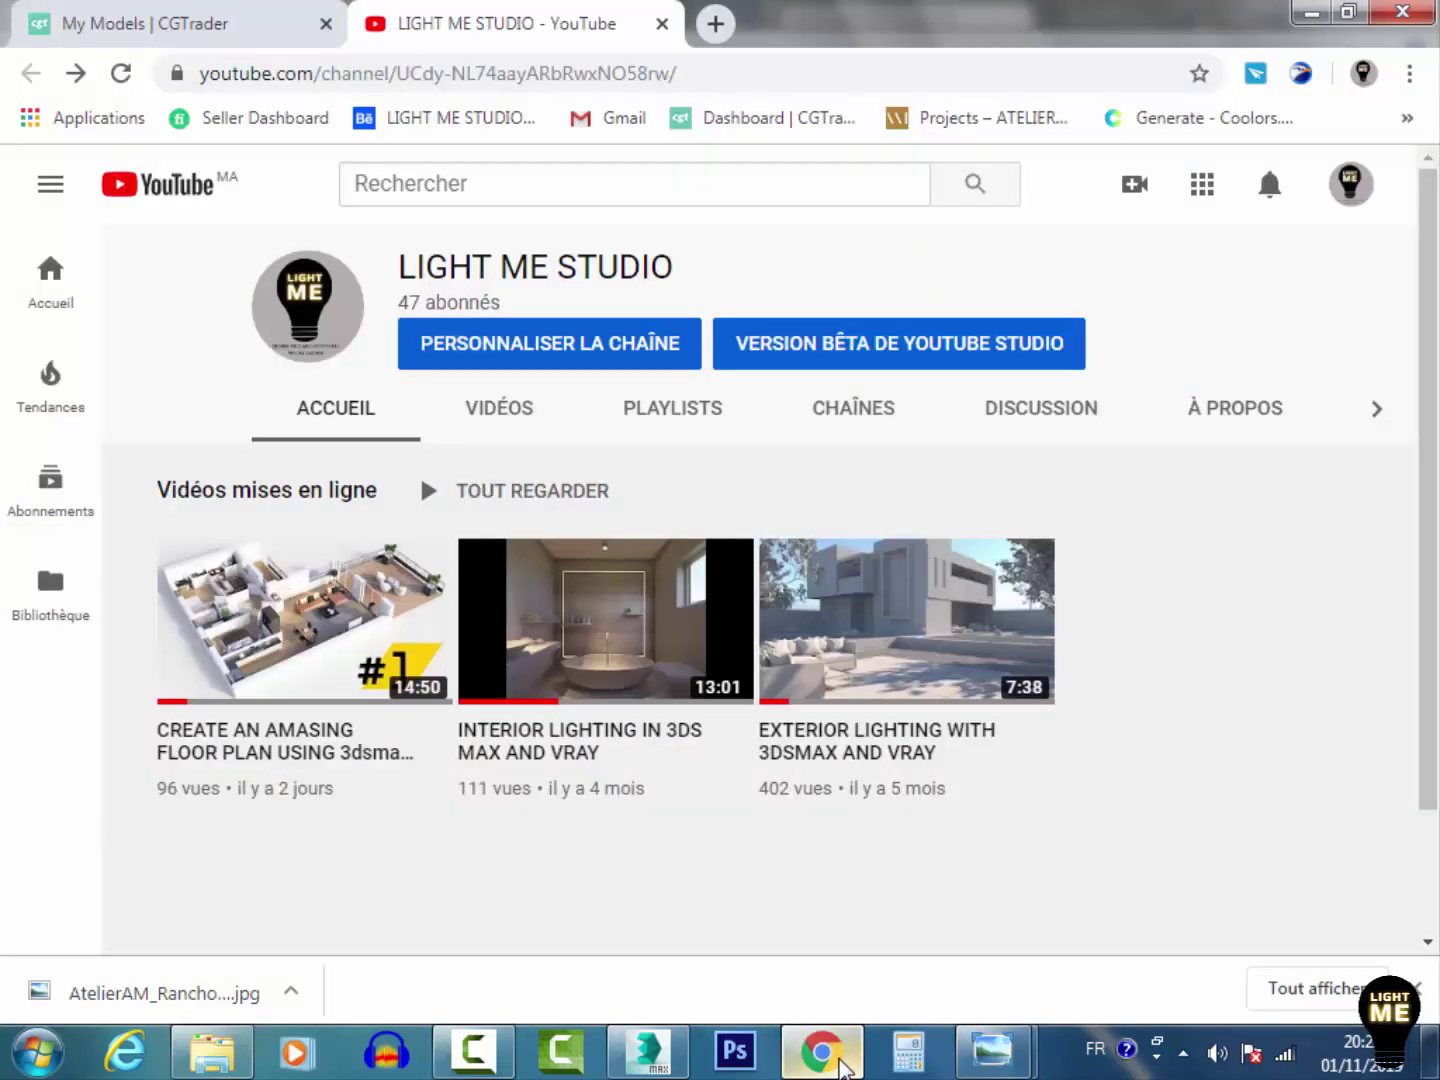
pyautogui.click(716, 22)
pyautogui.write('w')
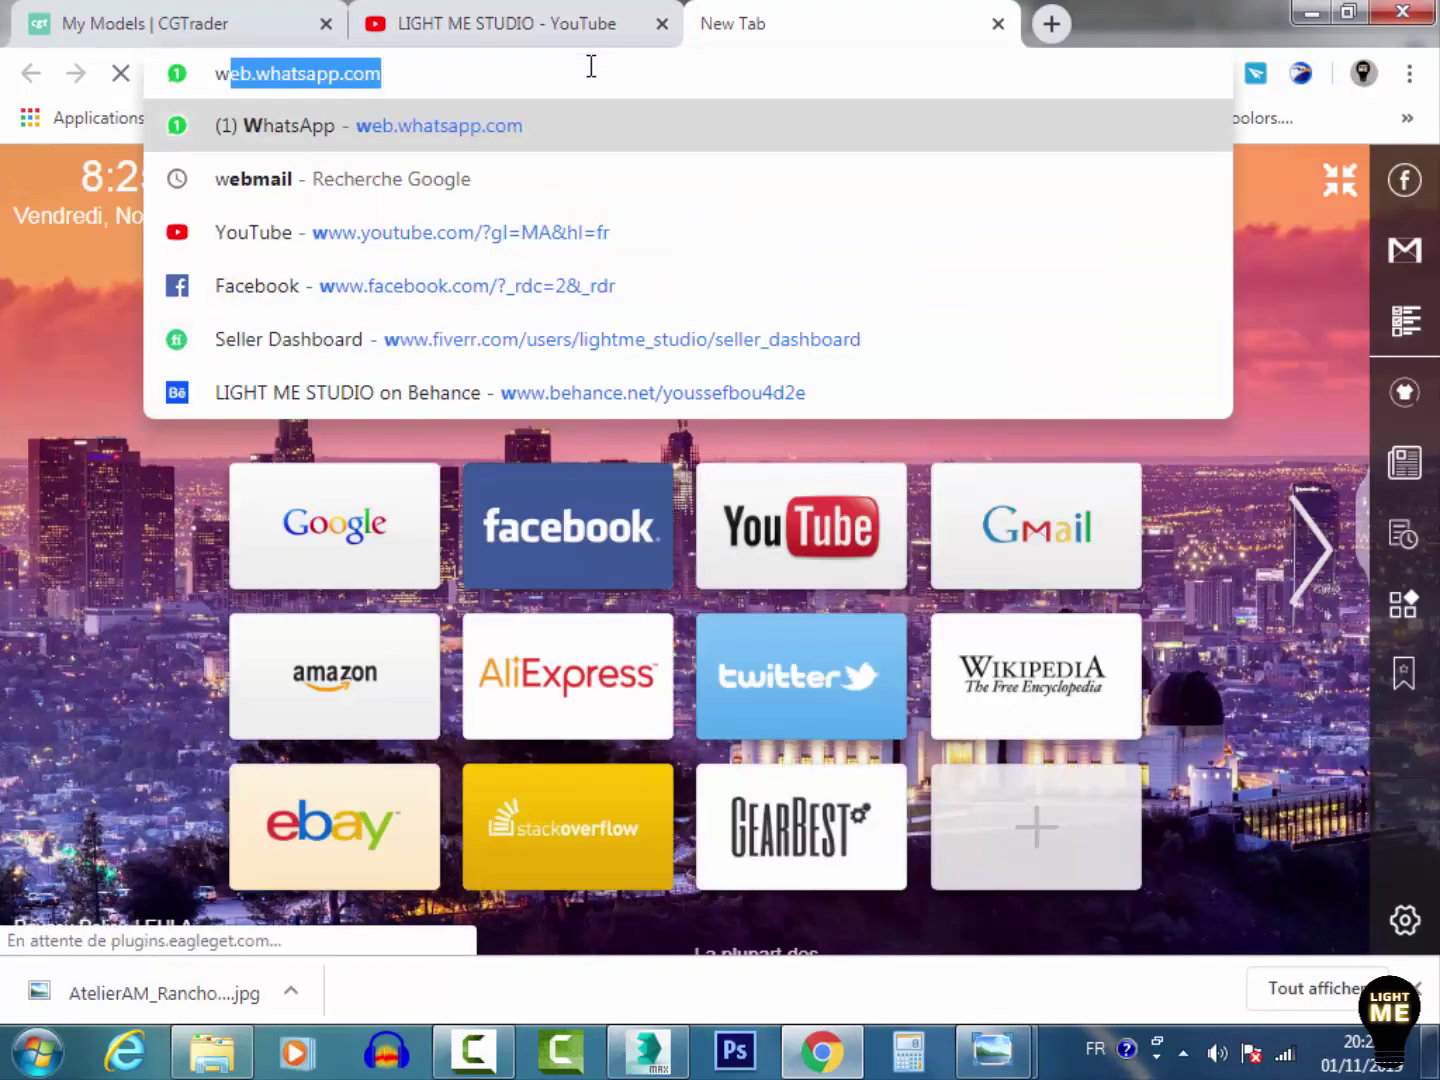
pyautogui.write('hite woo')
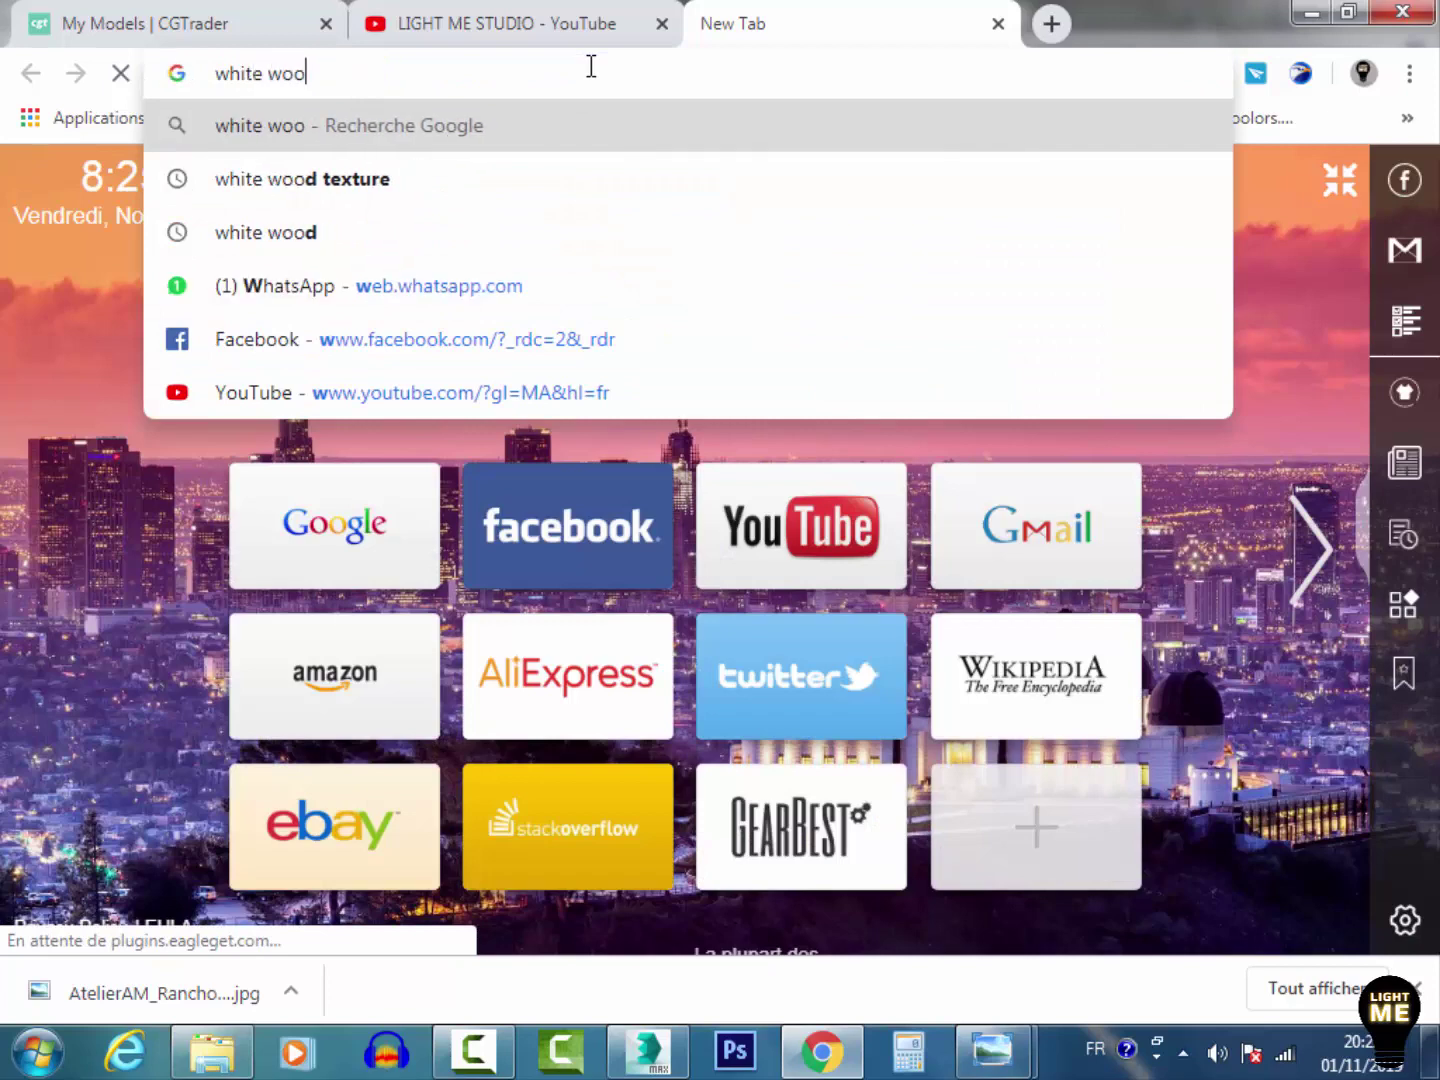
pyautogui.write('d texture')
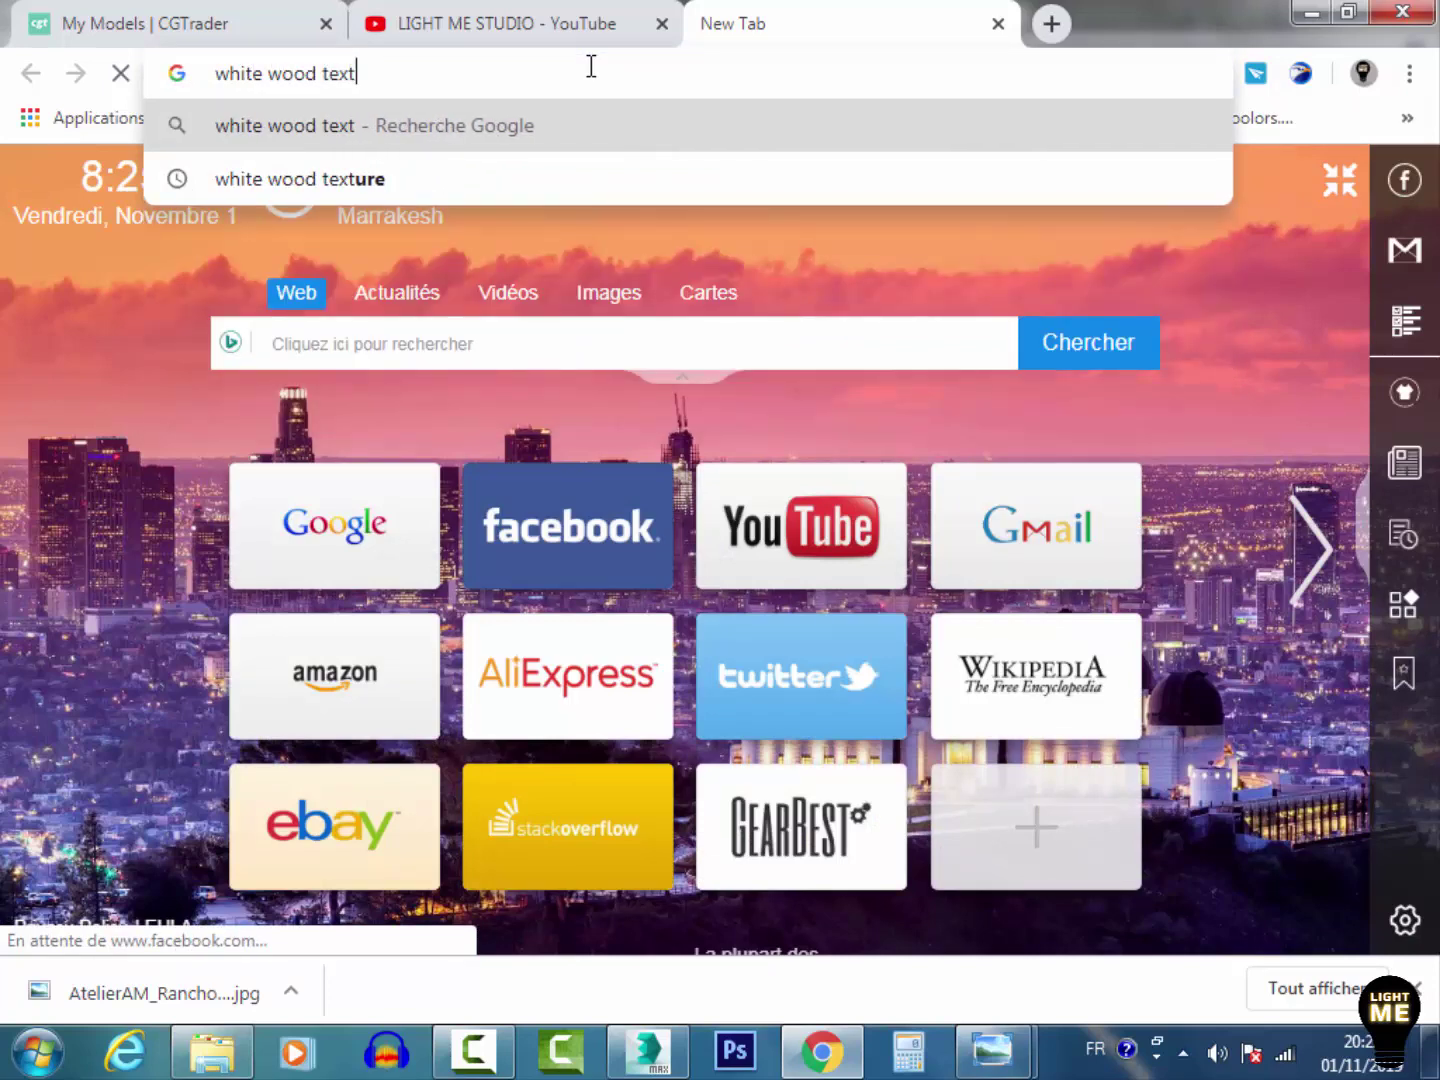
pyautogui.press('Return')
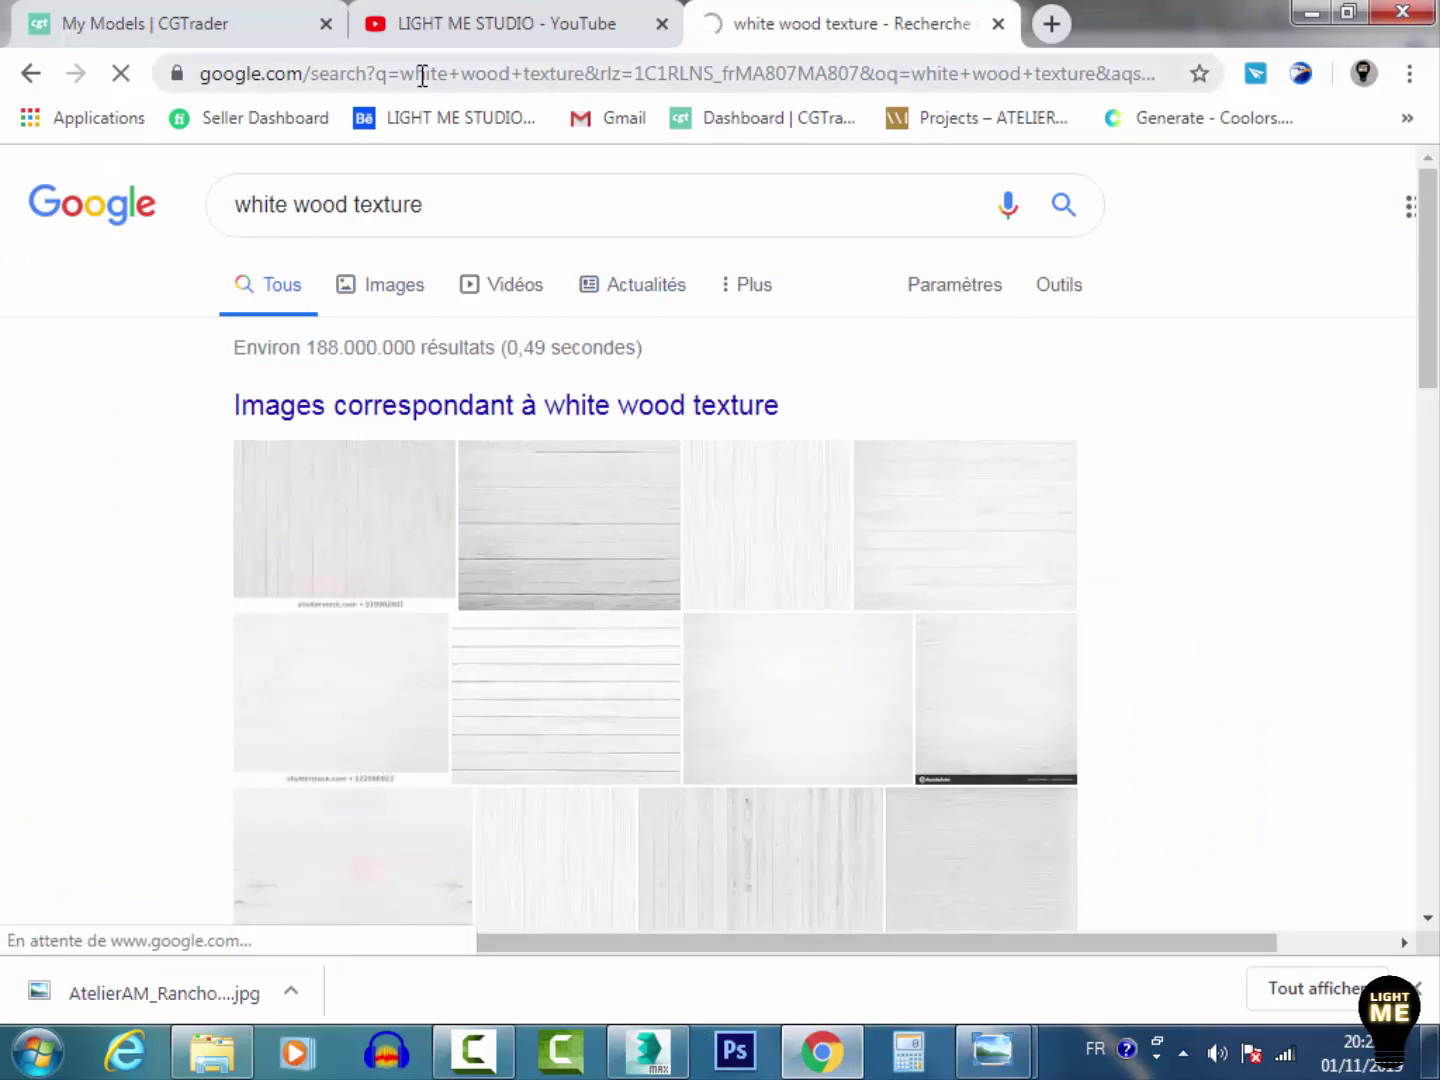
# Step: Open the Google image results for "white wood texture"
pyautogui.click(272, 15)
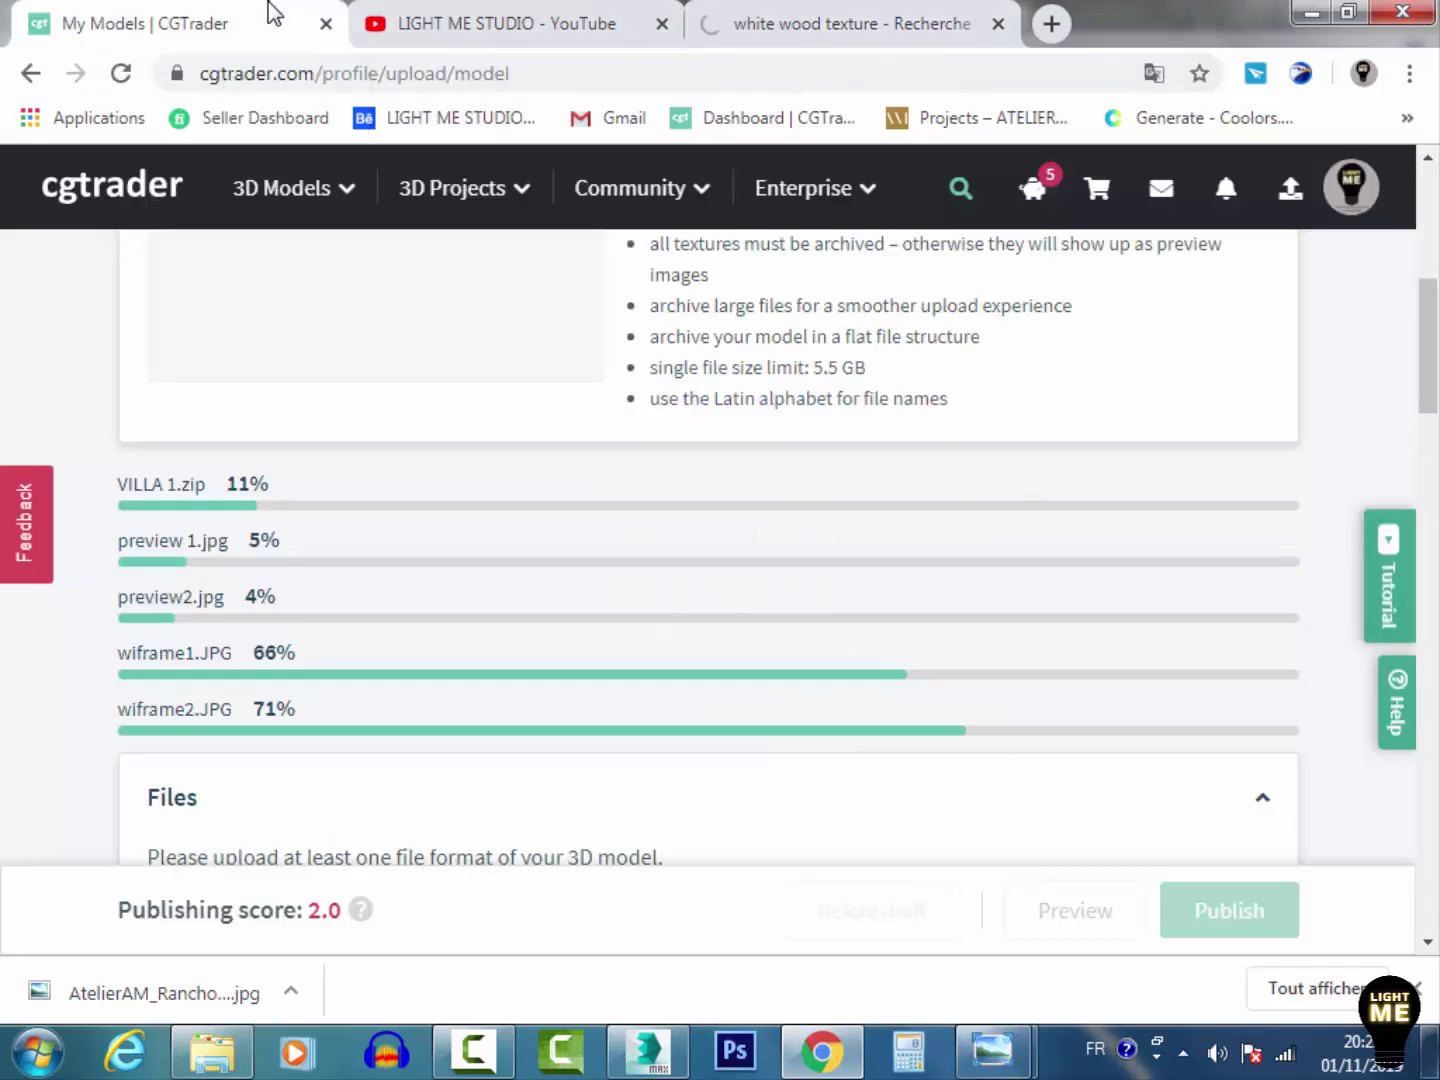
pyautogui.click(813, 14)
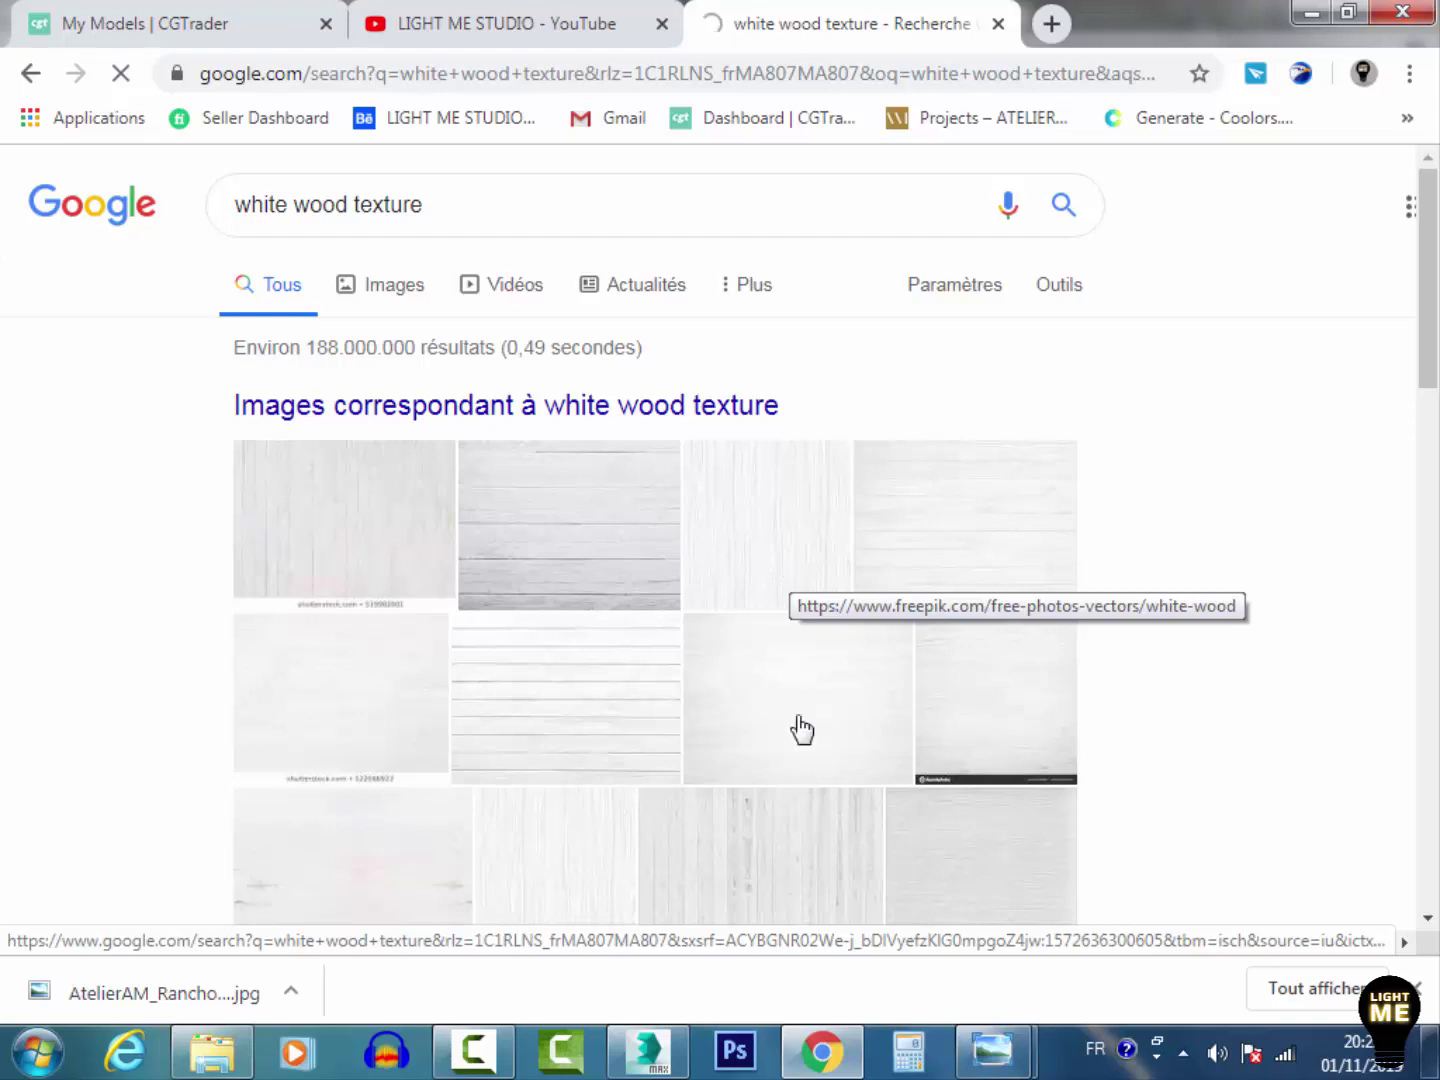
pyautogui.click(802, 1068)
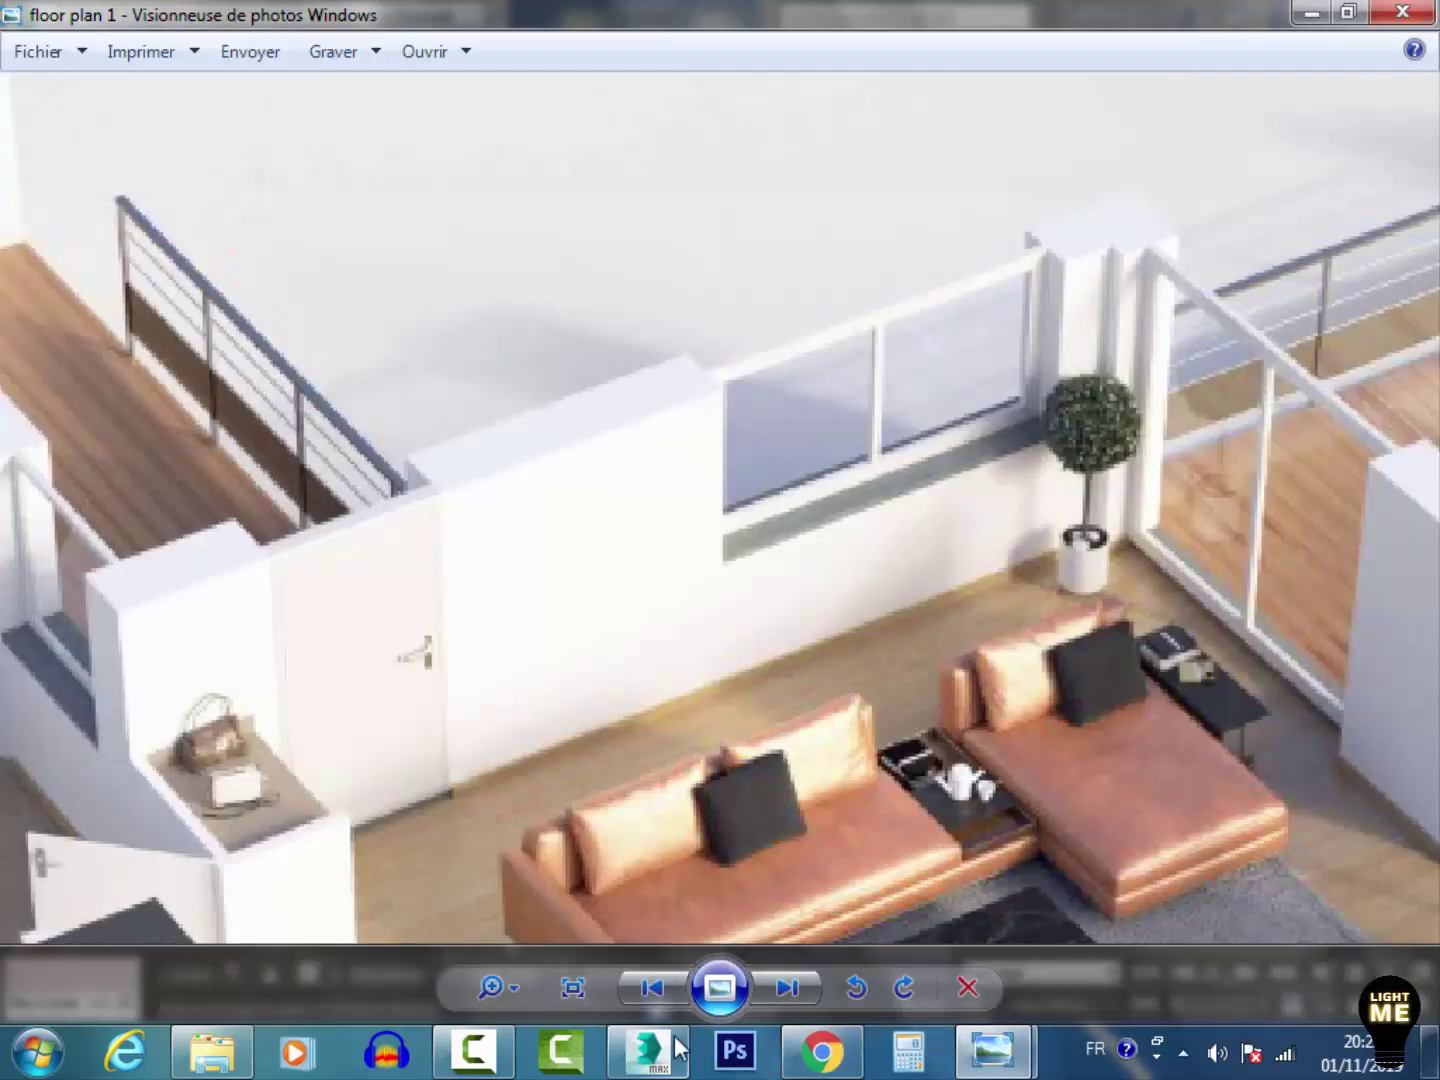
# Step: Switch to 3ds Max and change the pine wood sub-material from Standard to VRayMtl
pyautogui.click(650, 1050)
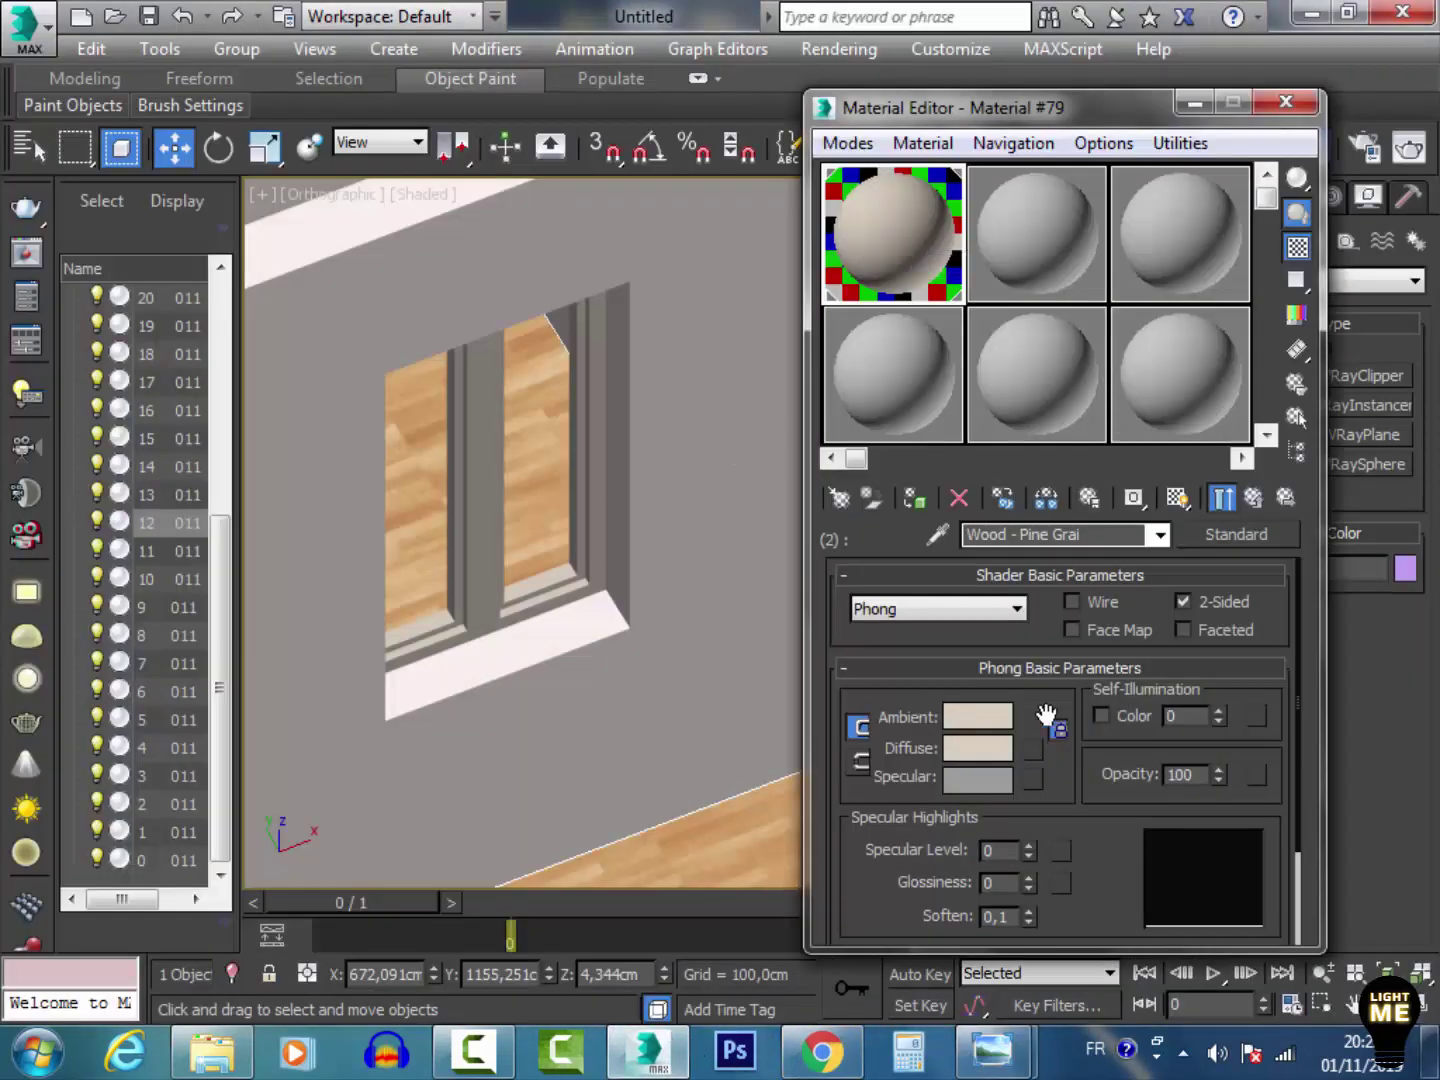
pyautogui.click(1232, 535)
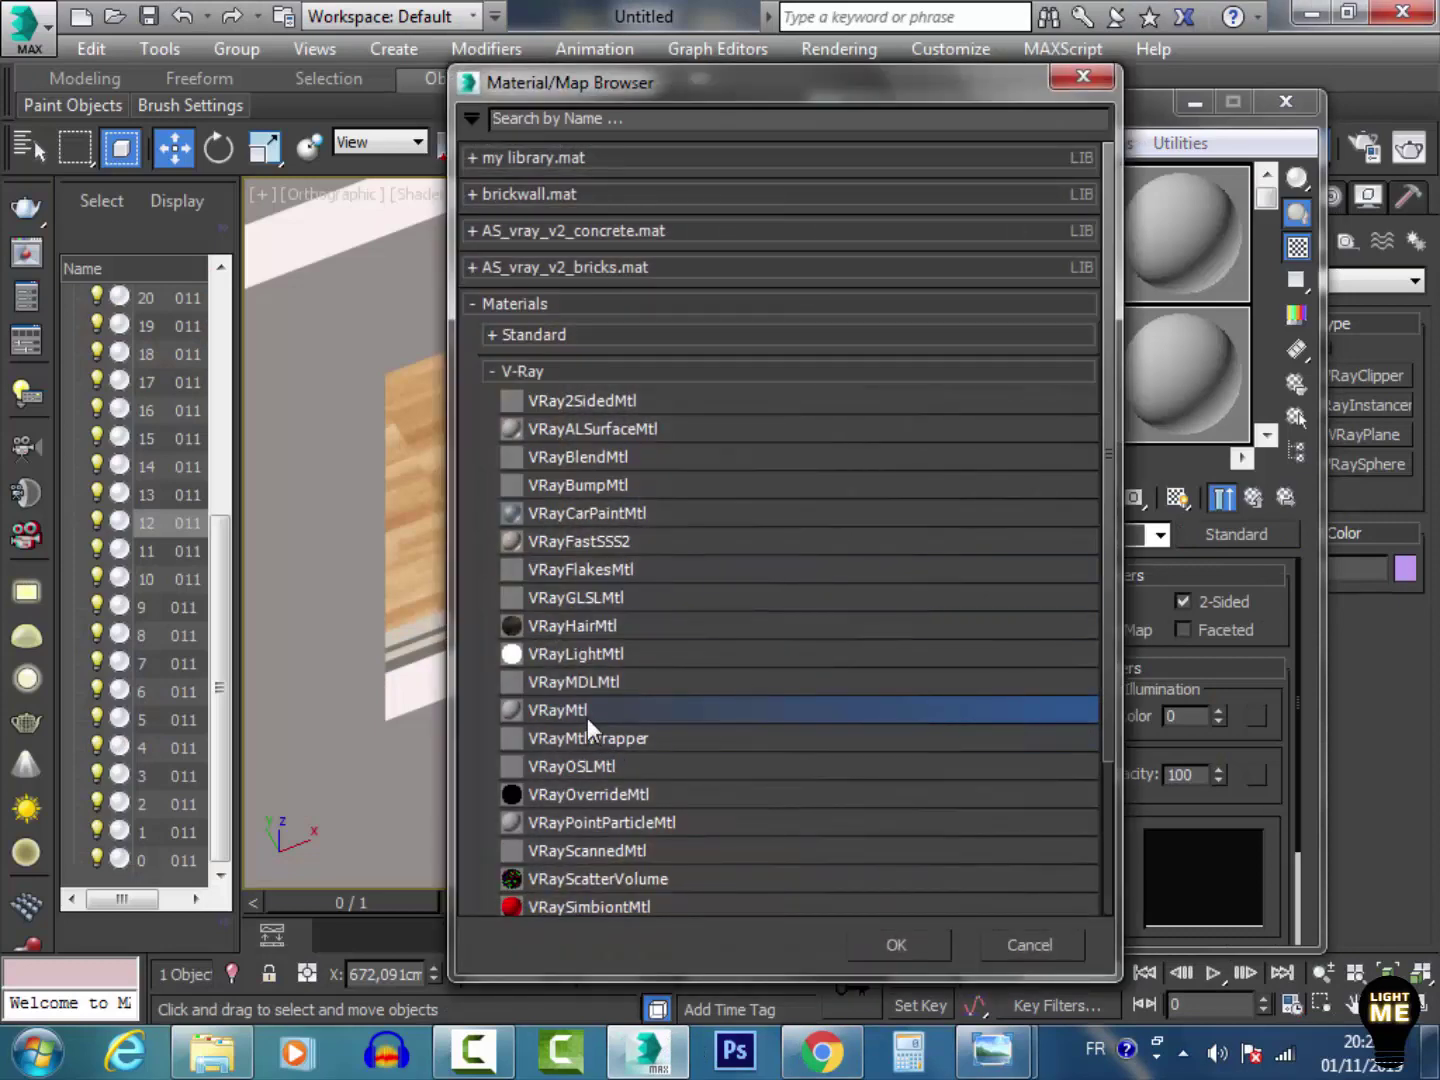
pyautogui.doubleClick(587, 713)
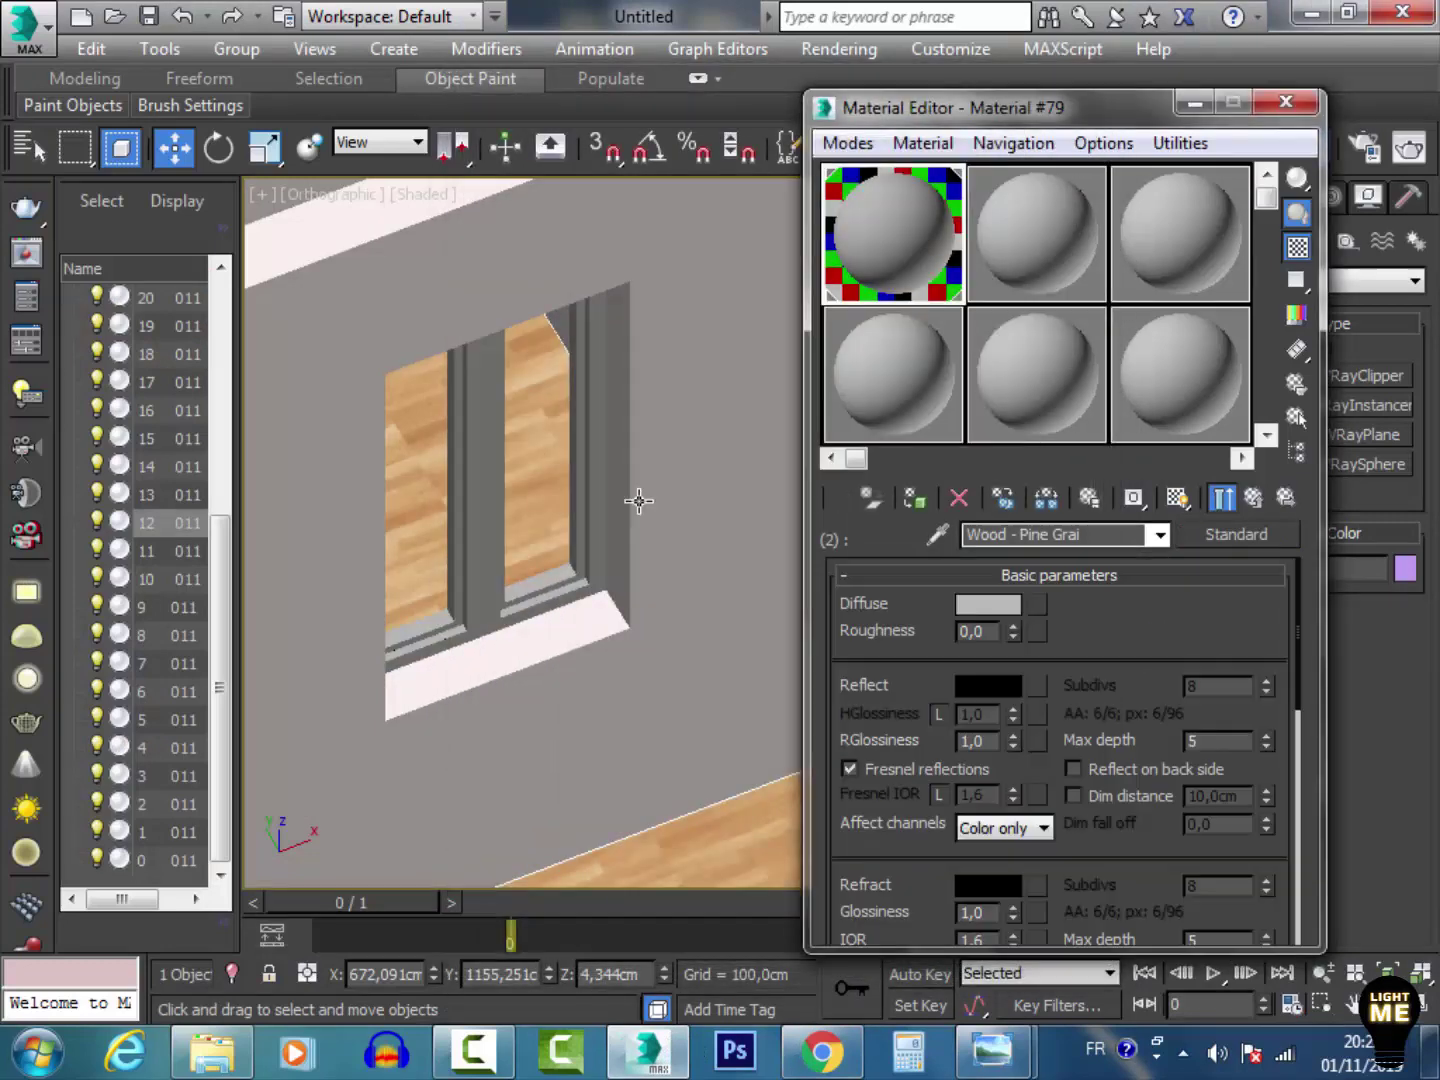
# Step: Start a Bitmap map for the pine wood's Diffuse slot and browse the Archshaders v001 texture folder
pyautogui.click(1039, 606)
pyautogui.doubleClick(544, 363)
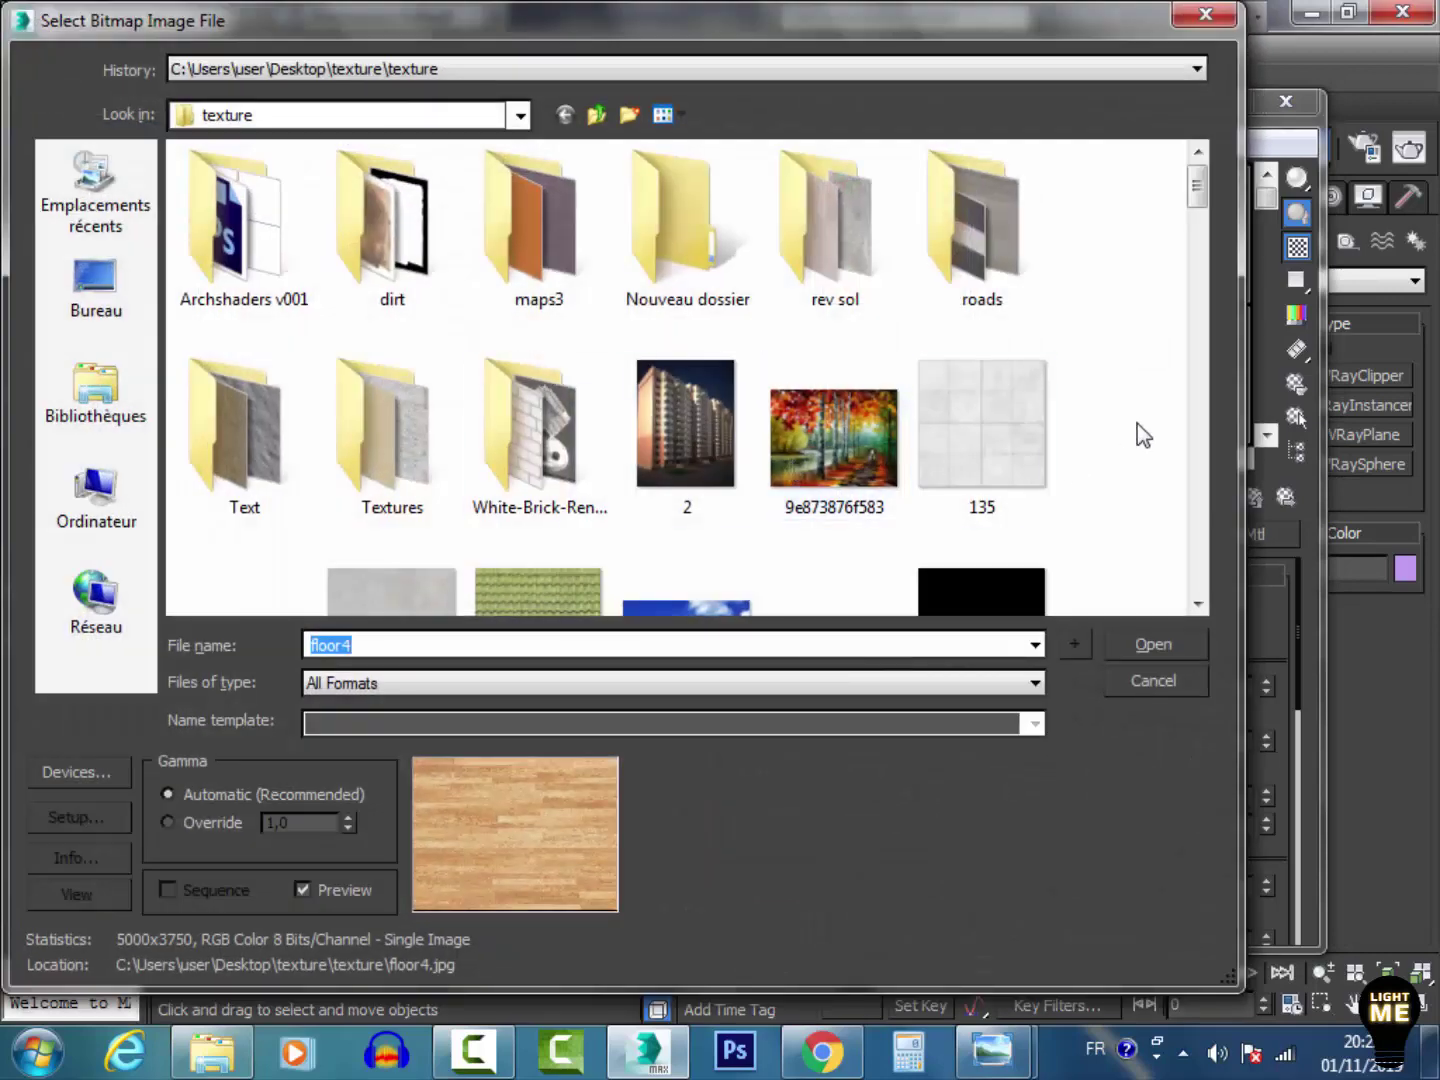
pyautogui.moveTo(1207, 197); pyautogui.dragTo(1192, 361)
pyautogui.moveTo(1192, 369); pyautogui.dragTo(1202, 616)
pyautogui.doubleClick(284, 272)
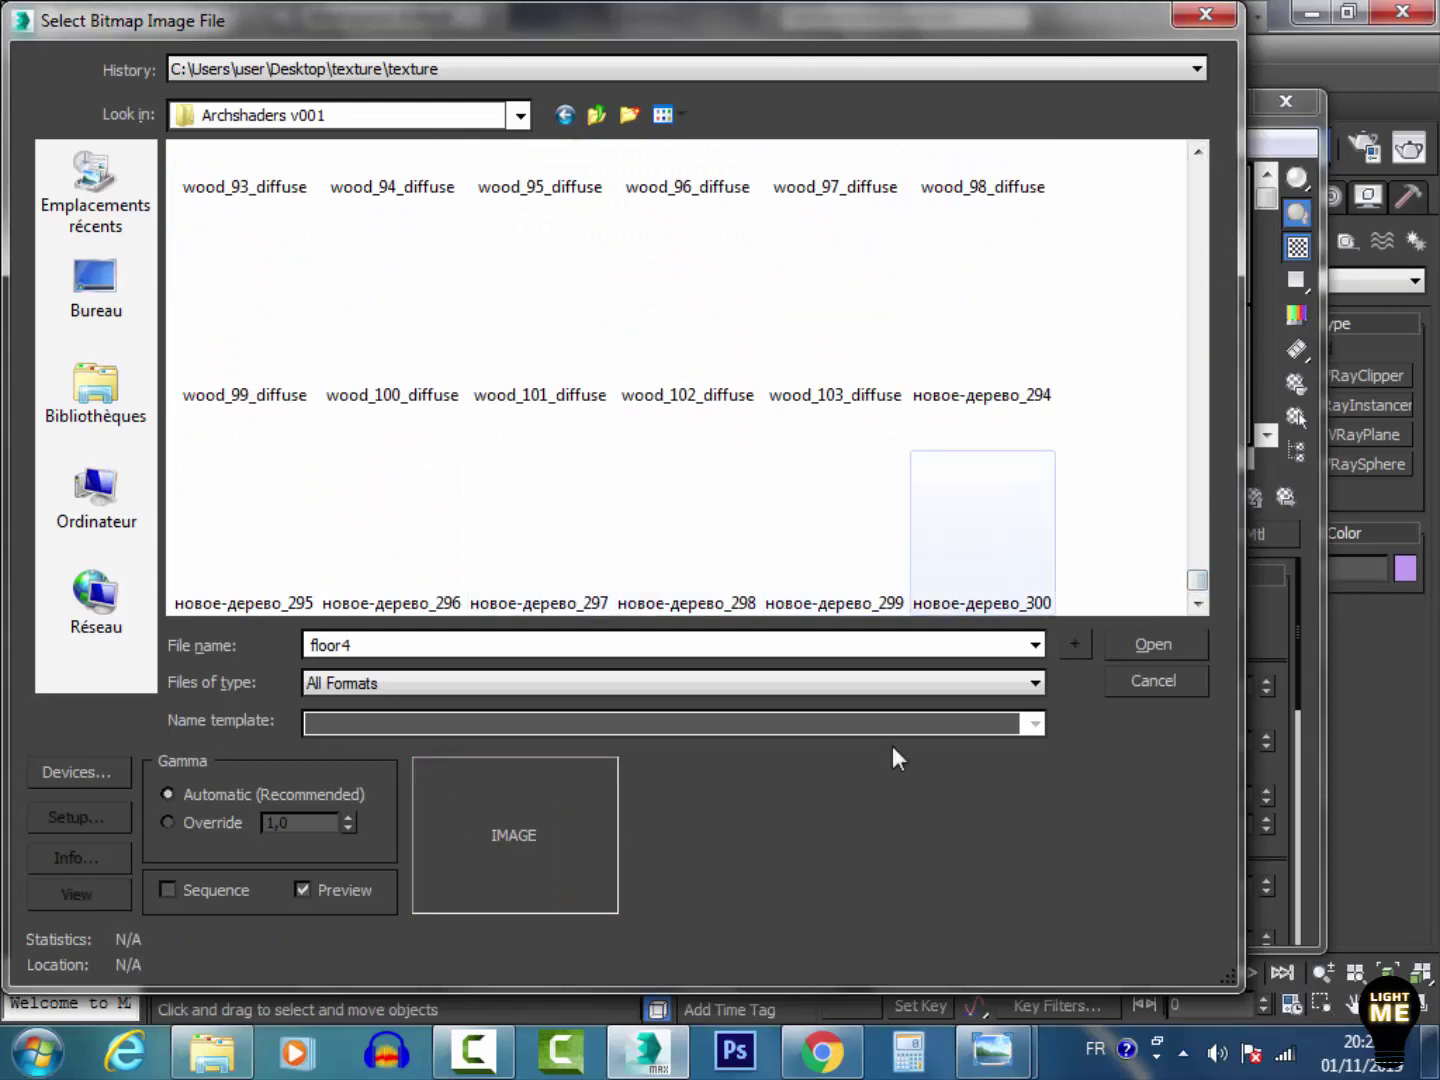
# Step: Switch to Chrome and open the Freepik white wood image with vertical grain in the image results
pyautogui.click(828, 1052)
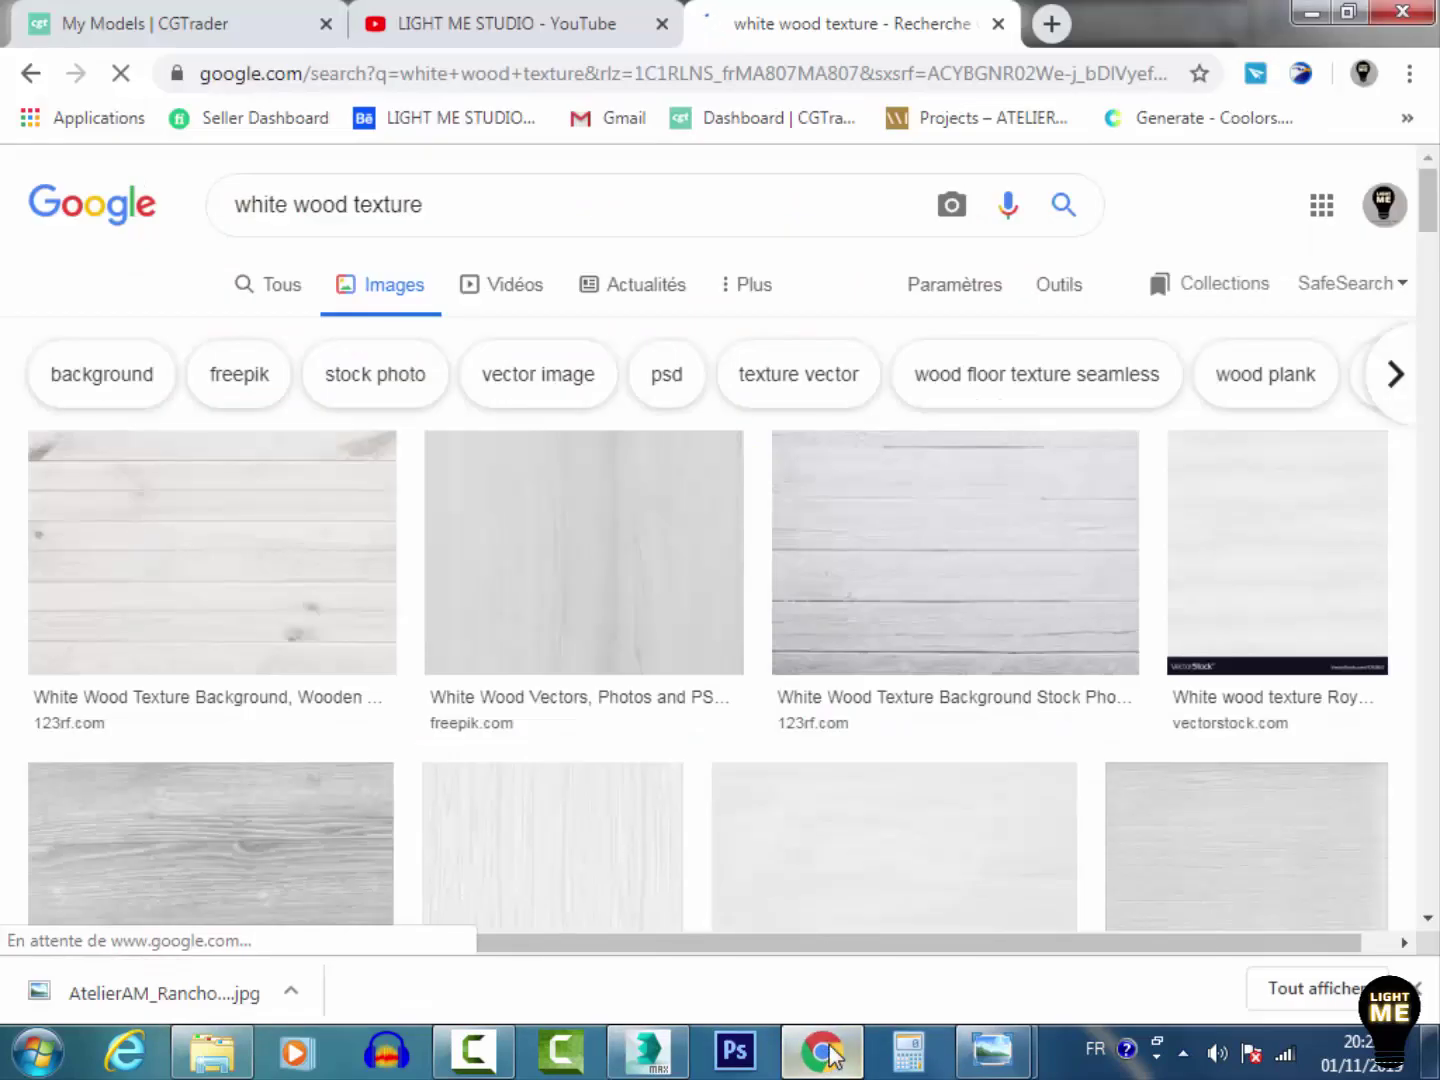
pyautogui.scroll(-3, 1050, 560)
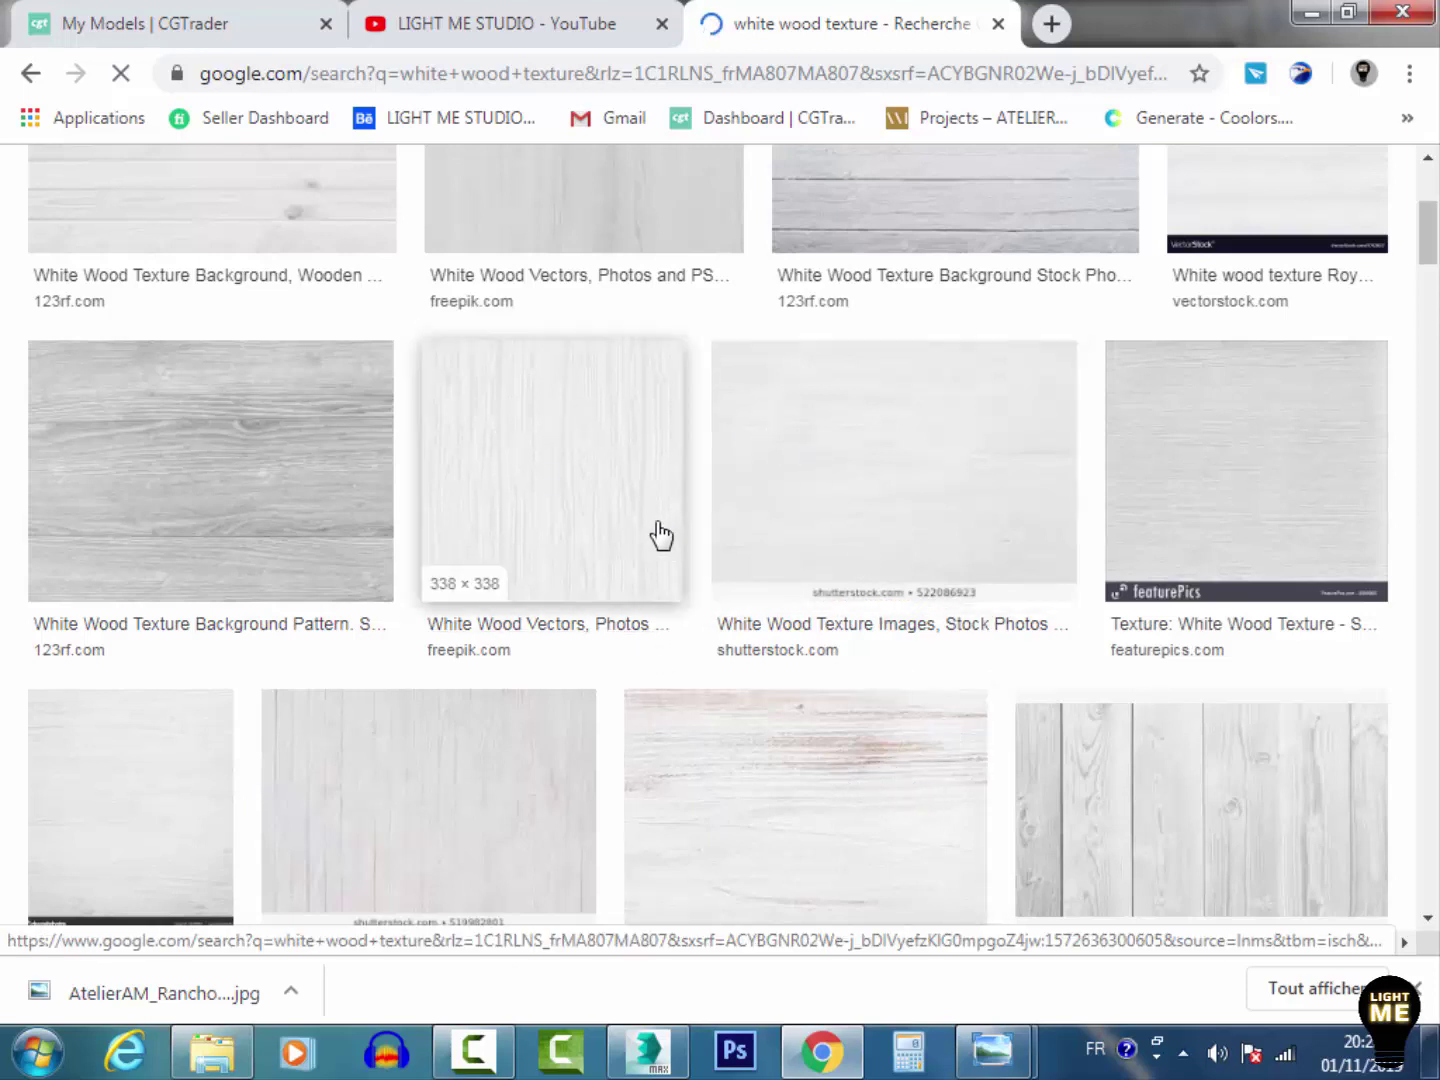
pyautogui.click(822, 1050)
pyautogui.moveTo(1200, 579)
pyautogui.mouseDown()
pyautogui.moveTo(1200, 556)
pyautogui.moveTo(1211, 592)
pyautogui.mouseUp()
pyautogui.click(823, 1052)
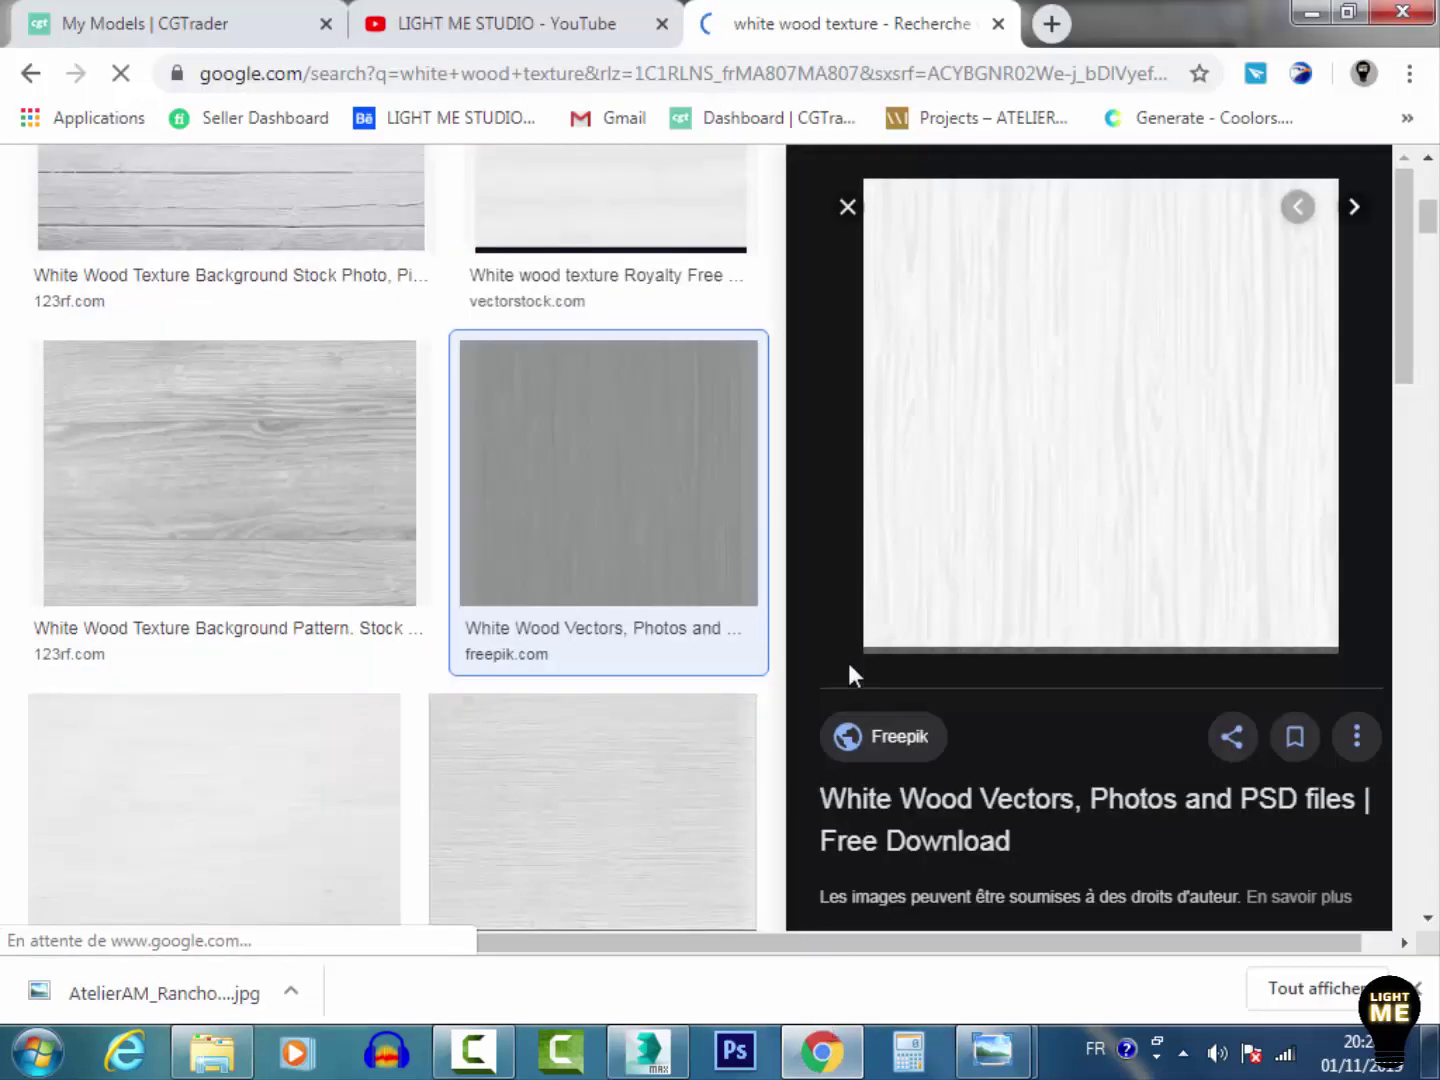
# Step: Save the white wood image as wooden-white-texture-background_108964-425 in the Desktop folder tutorial > FLOOR PLAN TUTO > part2
pyautogui.rightClick(982, 402)
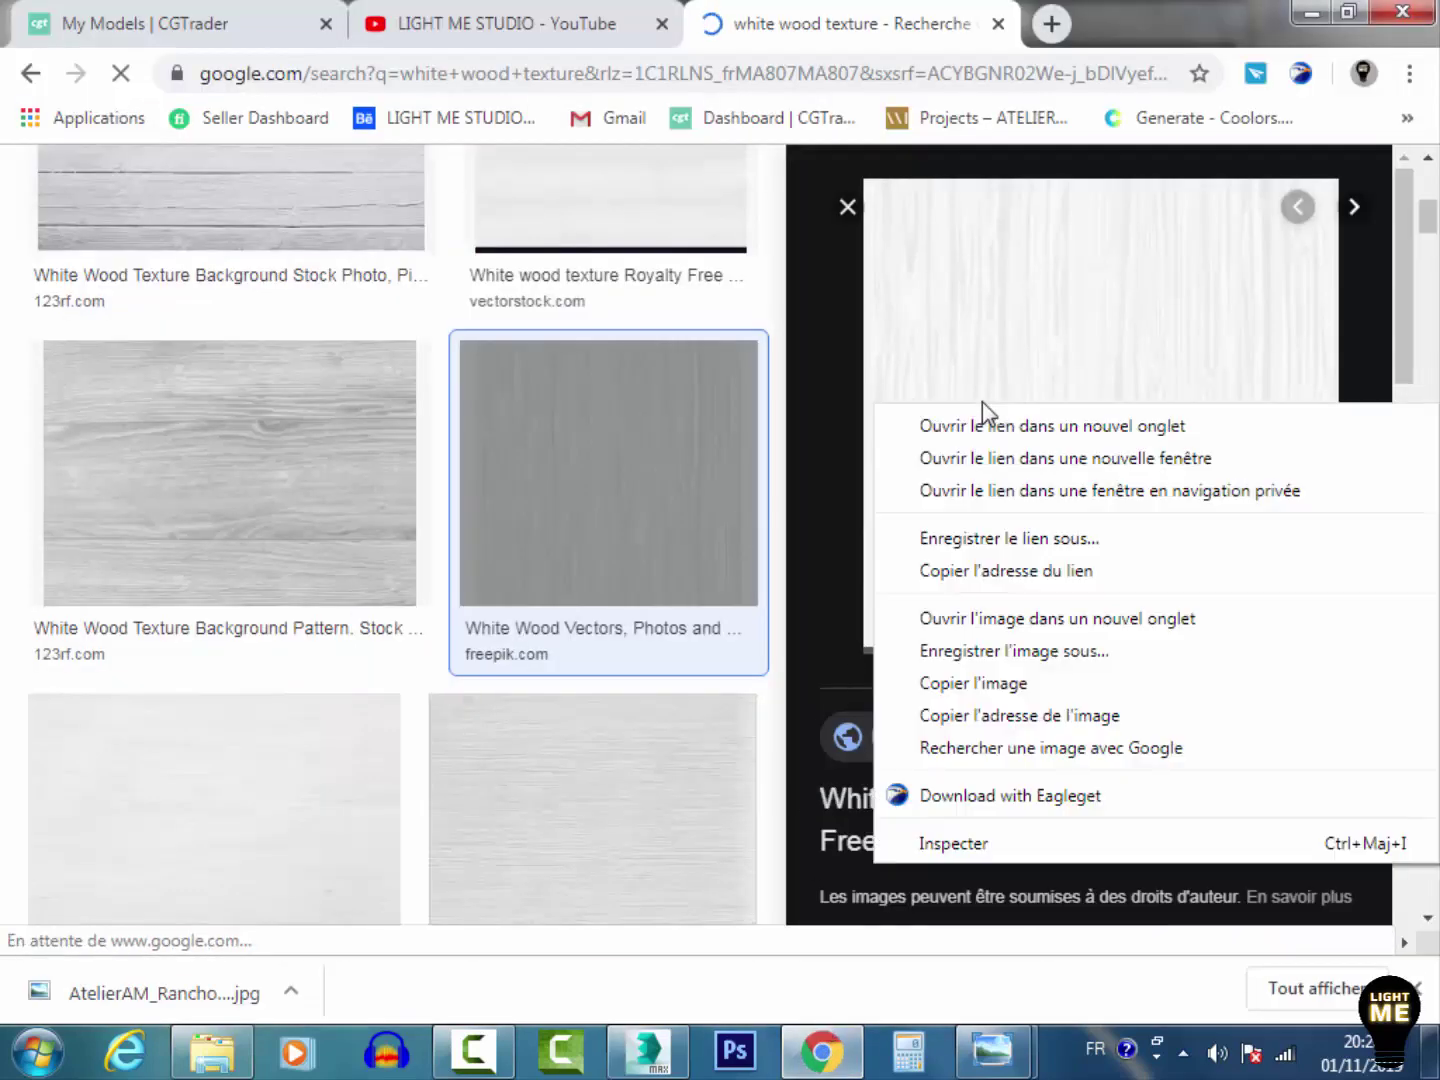
pyautogui.click(1031, 682)
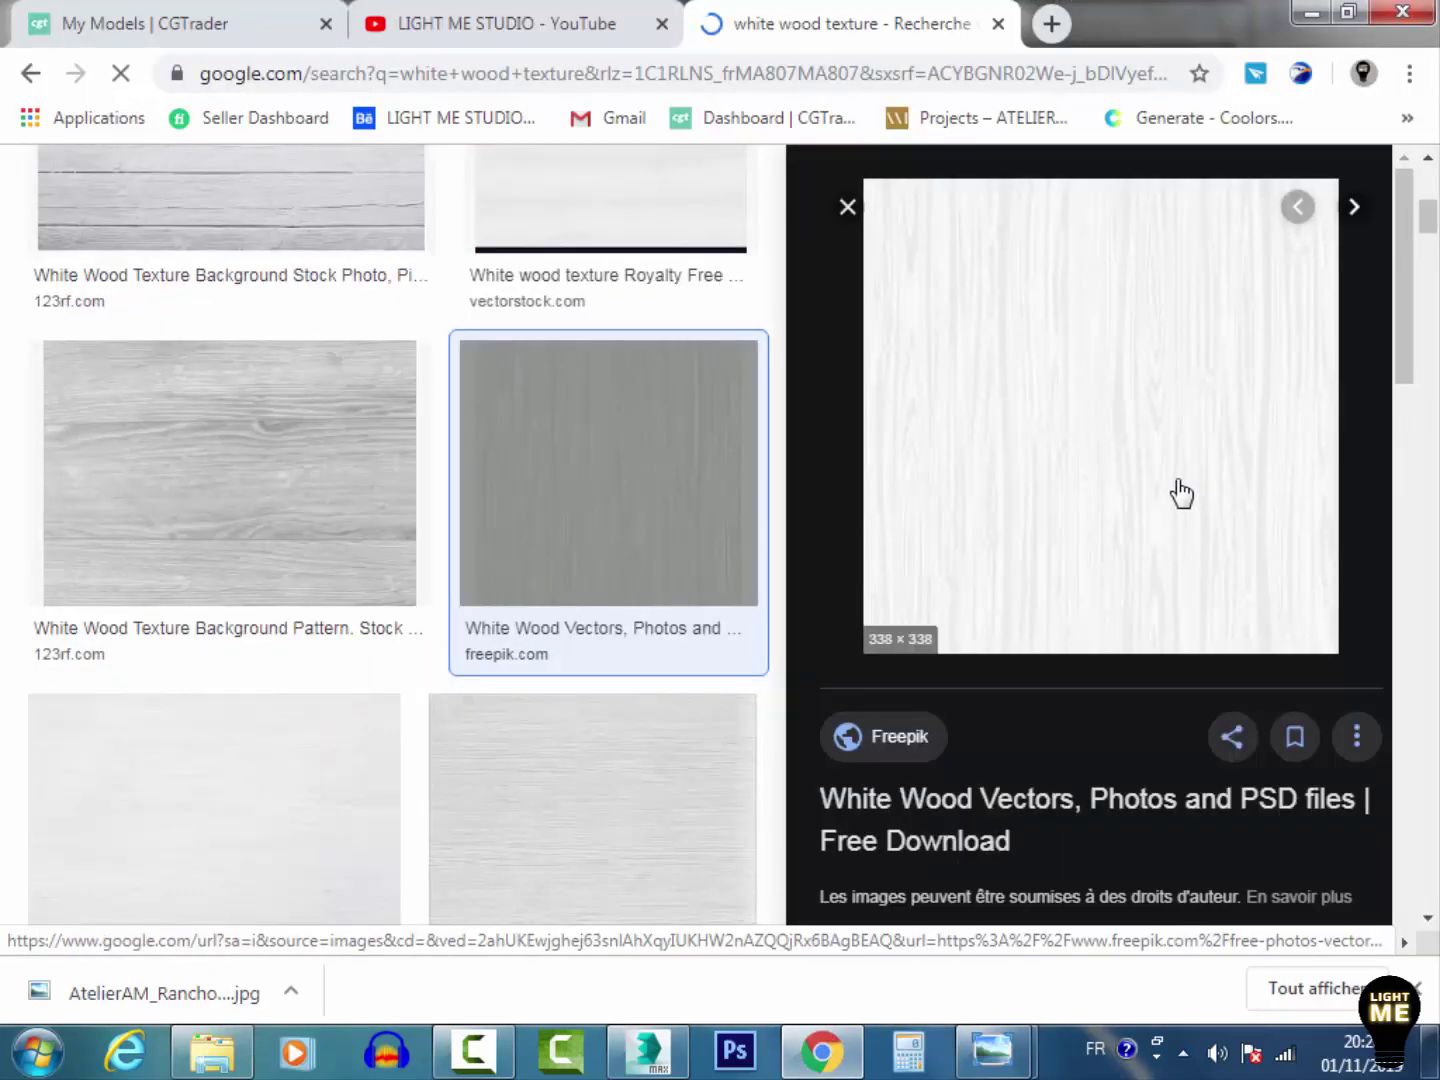
pyautogui.rightClick(1082, 430)
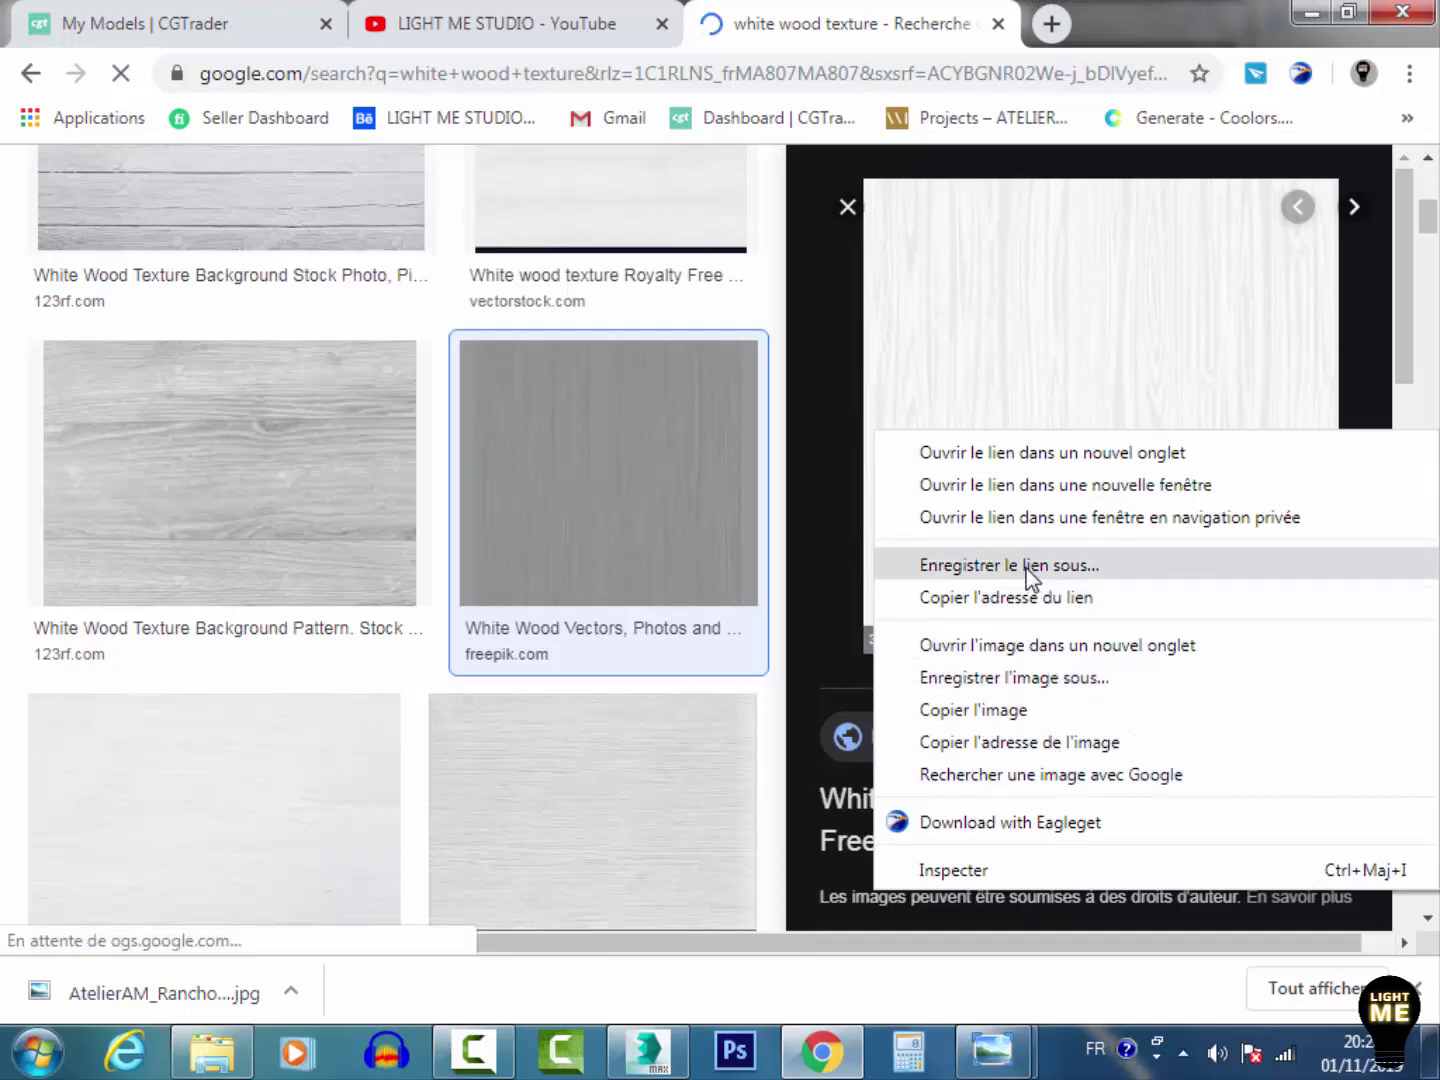
pyautogui.click(1108, 679)
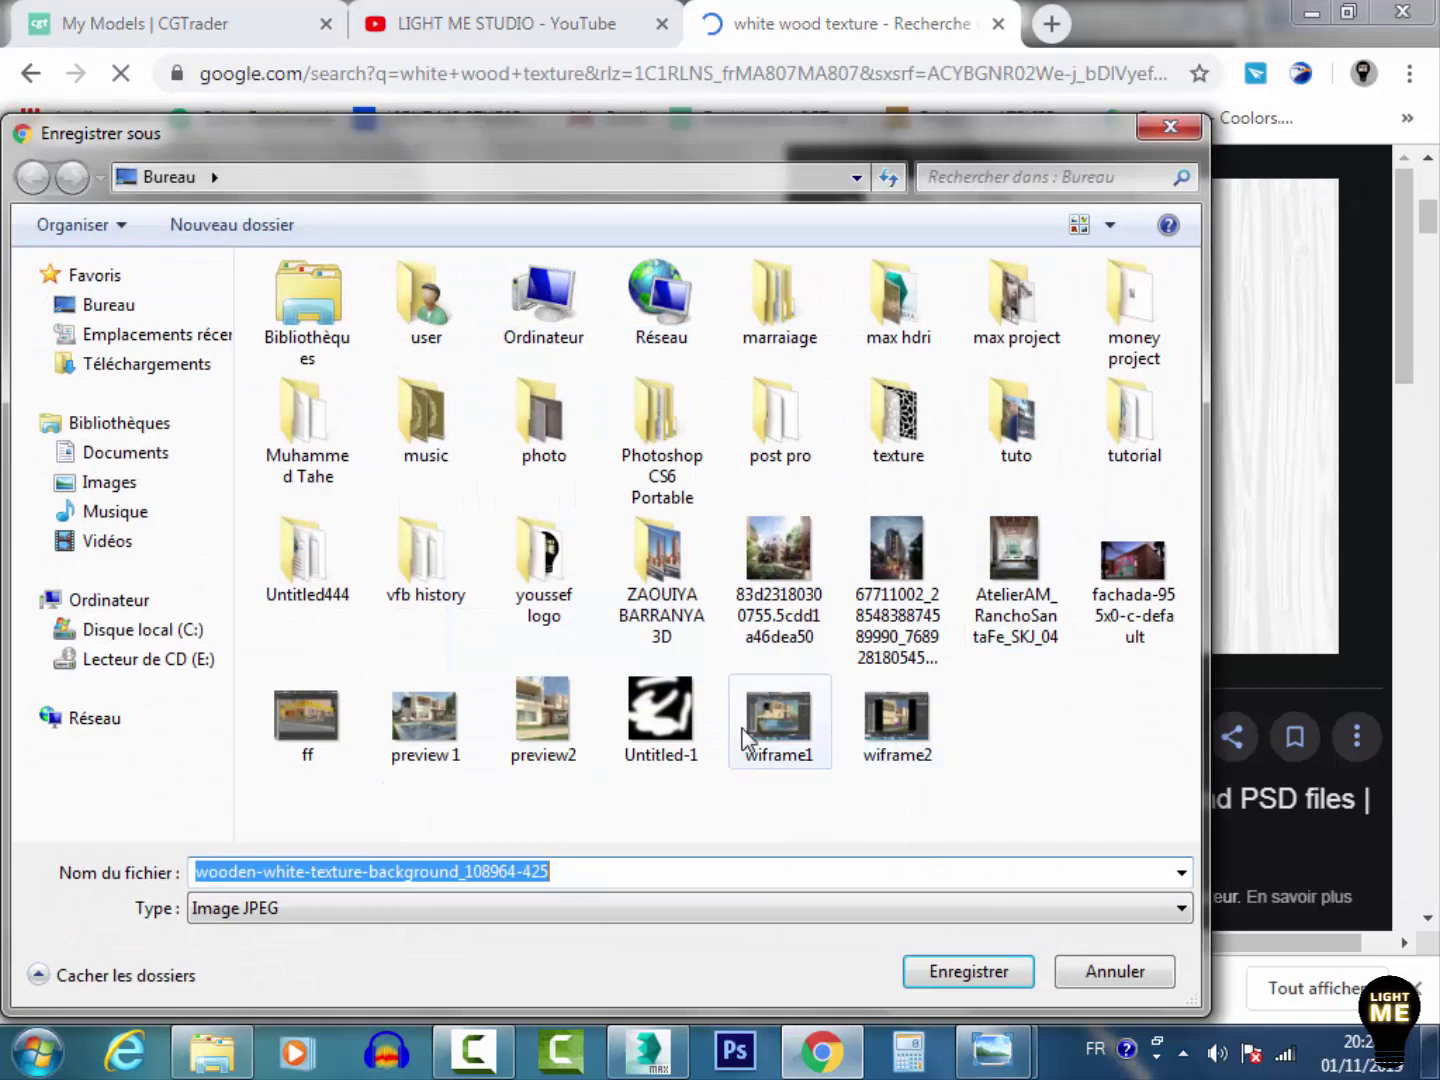
pyautogui.doubleClick(1170, 450)
pyautogui.doubleClick(372, 307)
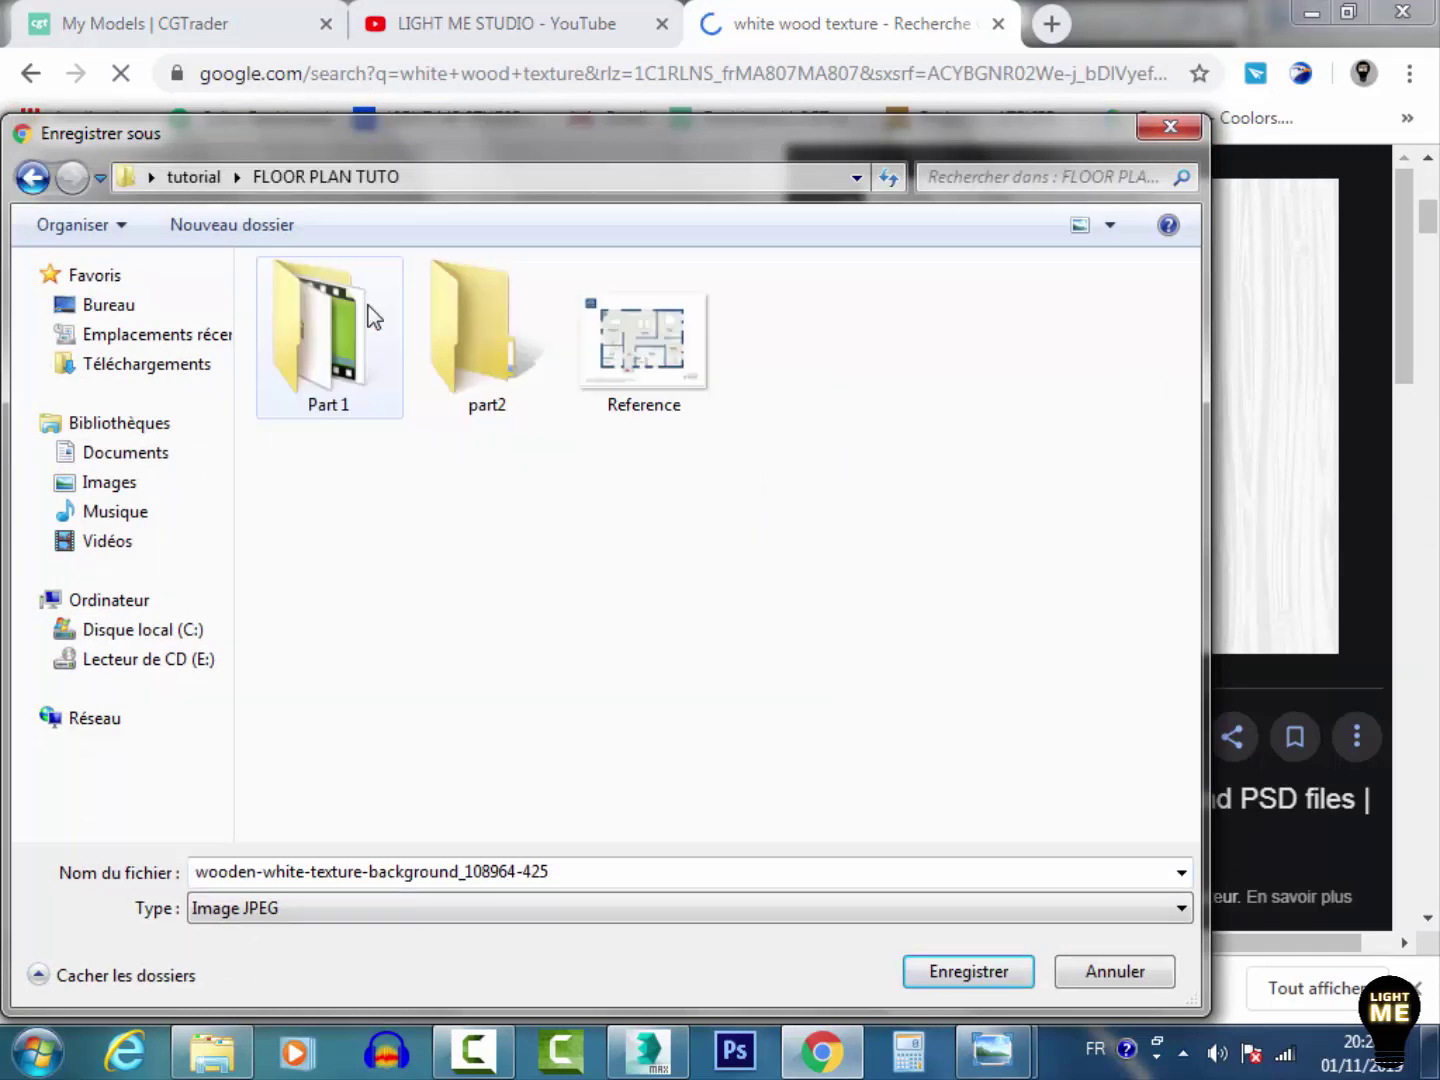
pyautogui.click(532, 312)
pyautogui.doubleClick(532, 301)
pyautogui.click(980, 976)
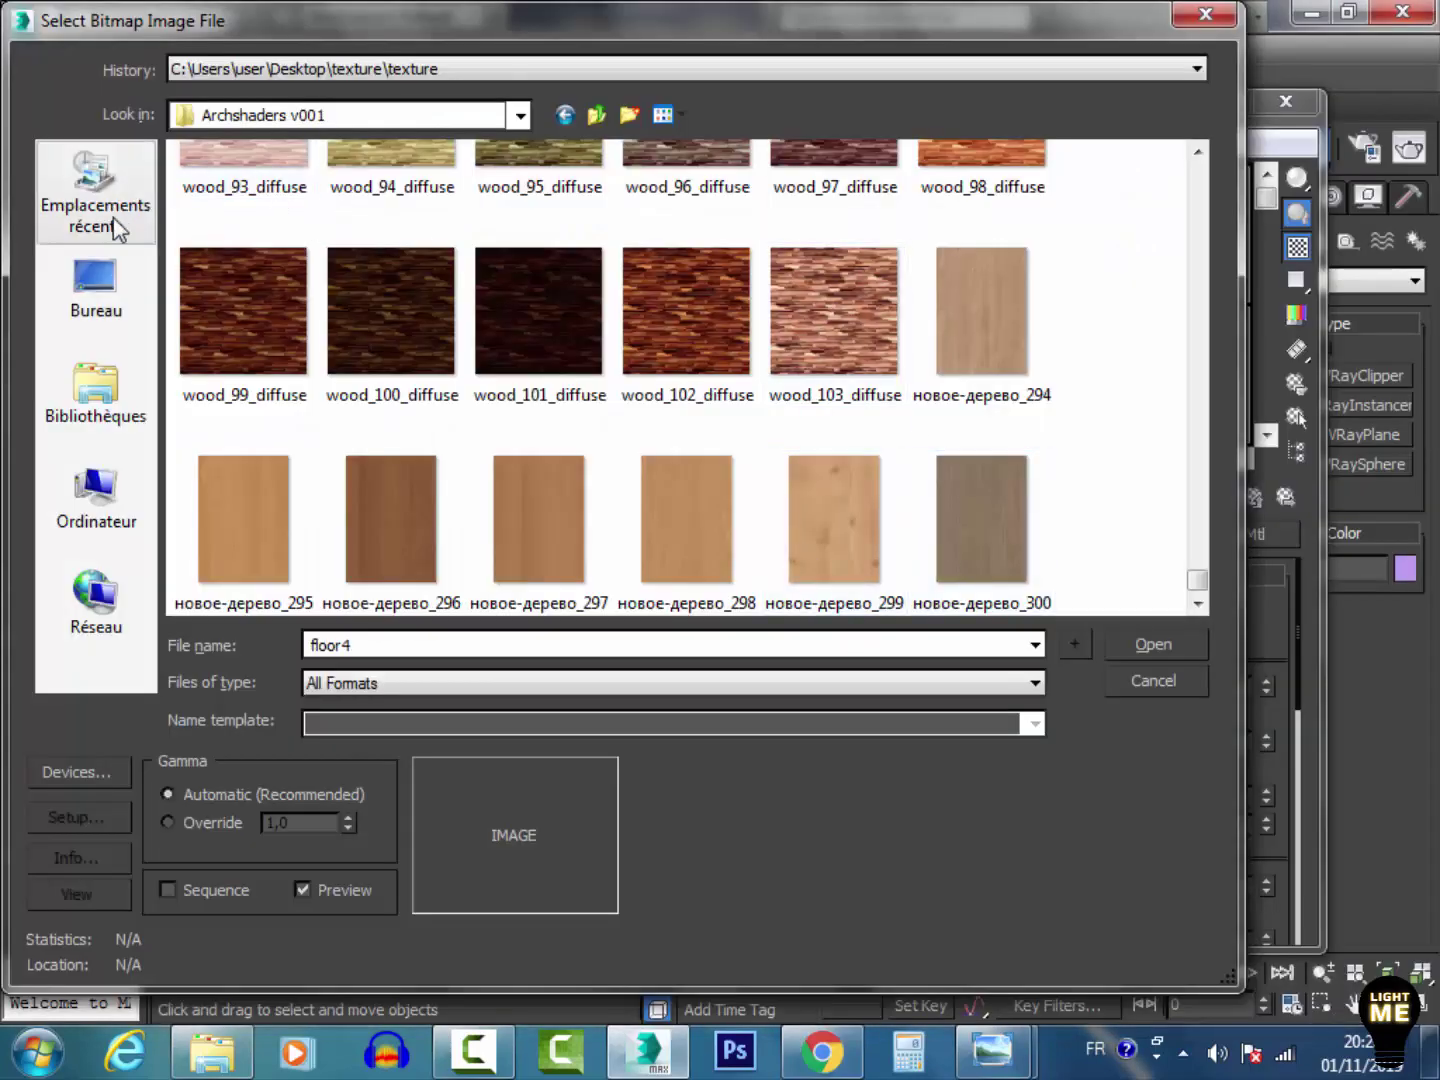
# Step: Load wooden-white-texture-background_108964-425.jpg from the Desktop's tutorial > FLOOR PLAN TUTO > part2 folder as the Diffuse bitmap
pyautogui.click(95, 293)
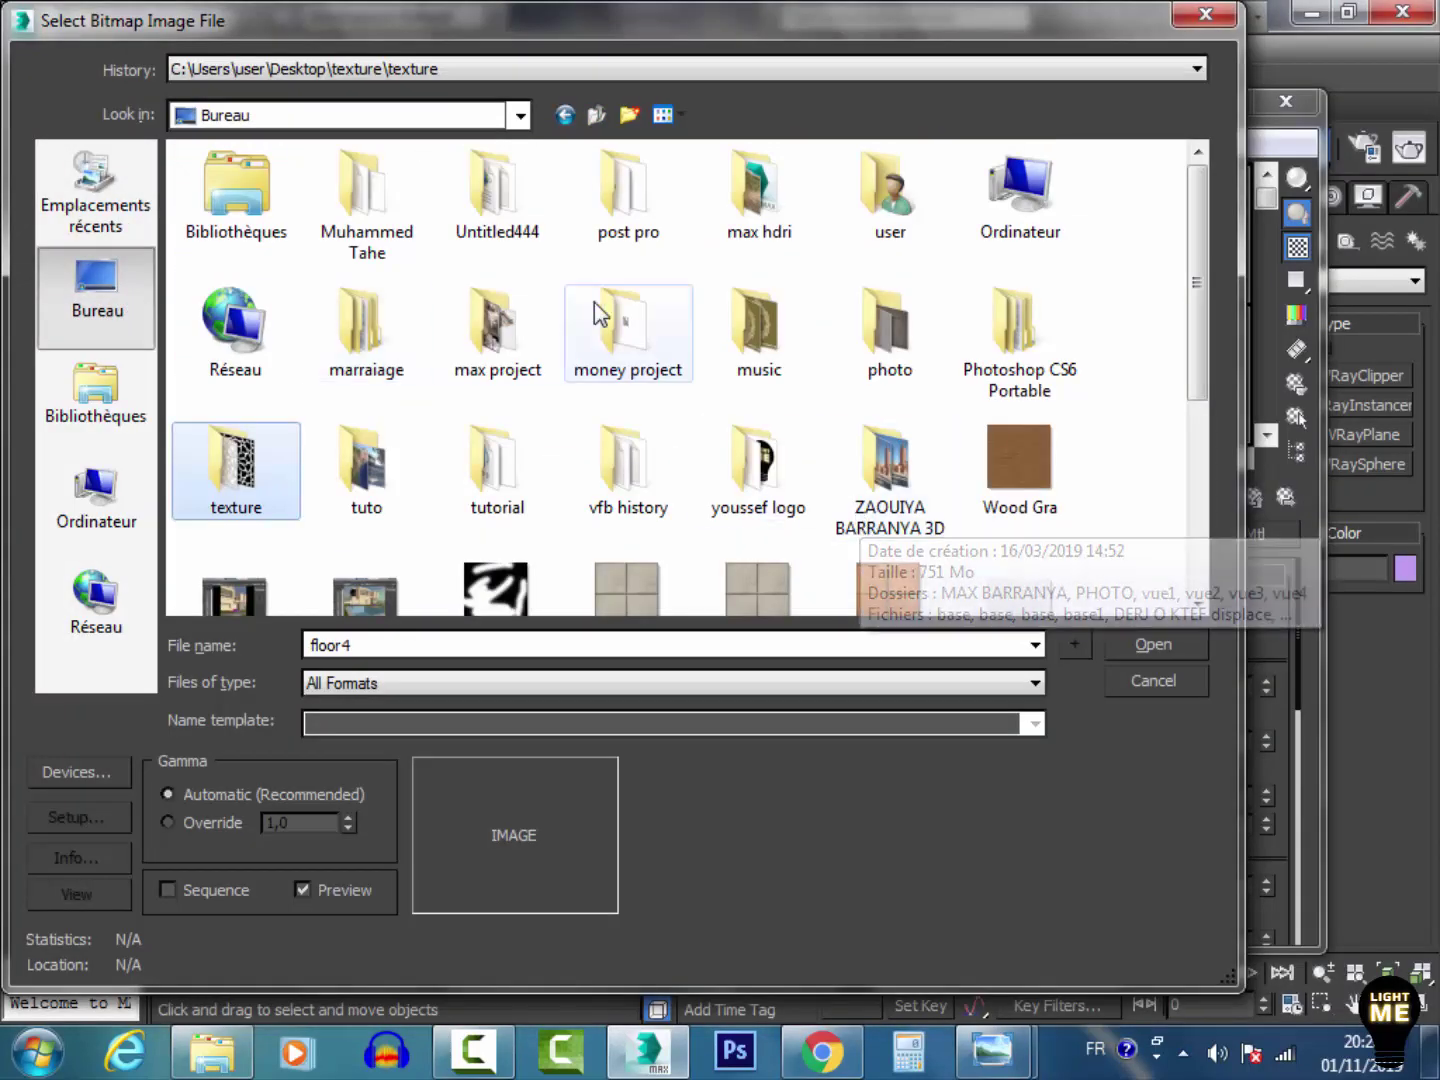
pyautogui.doubleClick(498, 463)
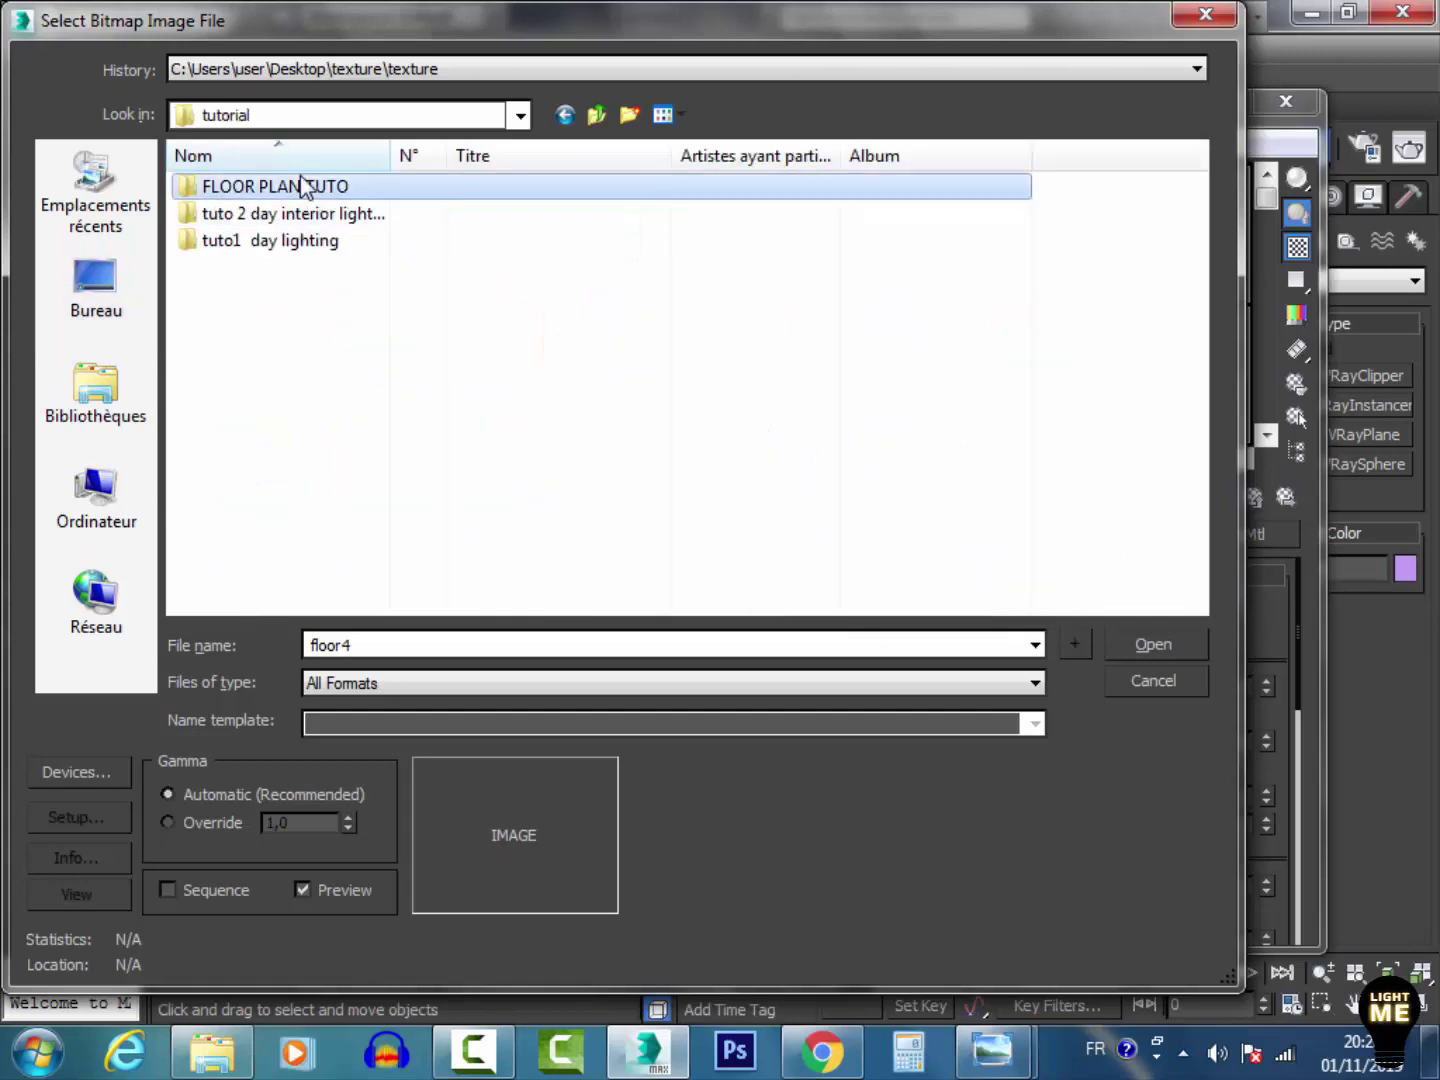
pyautogui.doubleClick(305, 186)
pyautogui.doubleClick(362, 227)
pyautogui.doubleClick(296, 199)
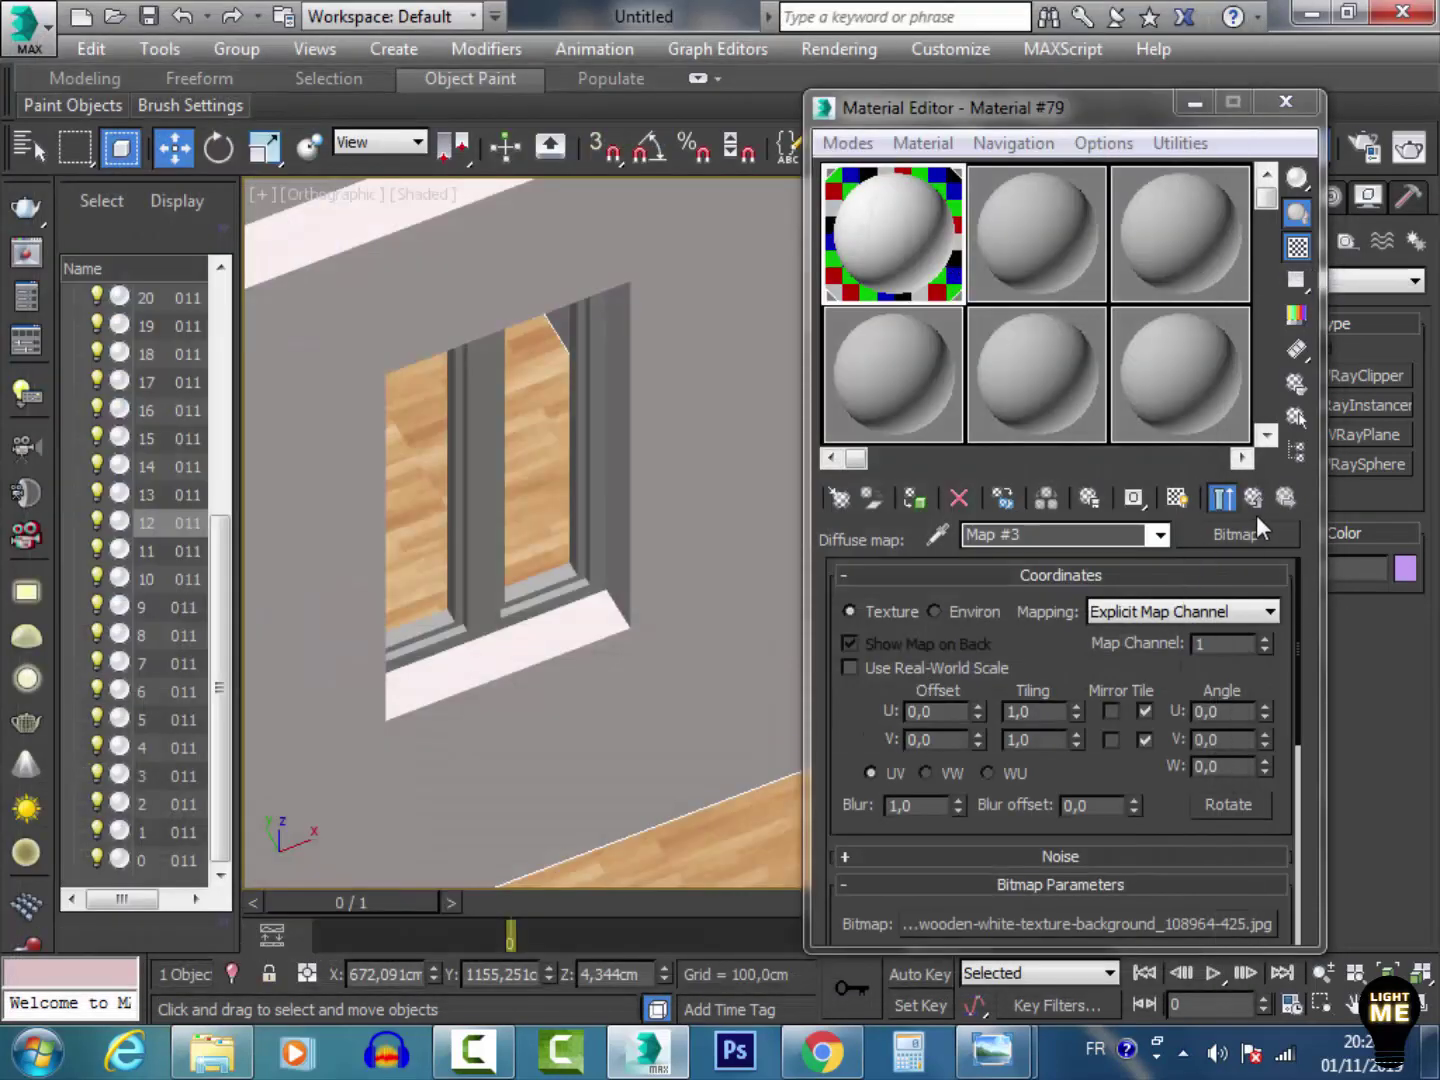
# Step: Set the pine wood material's Reflect colour to mid grey and its RGlossiness to 0.8
pyautogui.click(1253, 498)
pyautogui.click(987, 686)
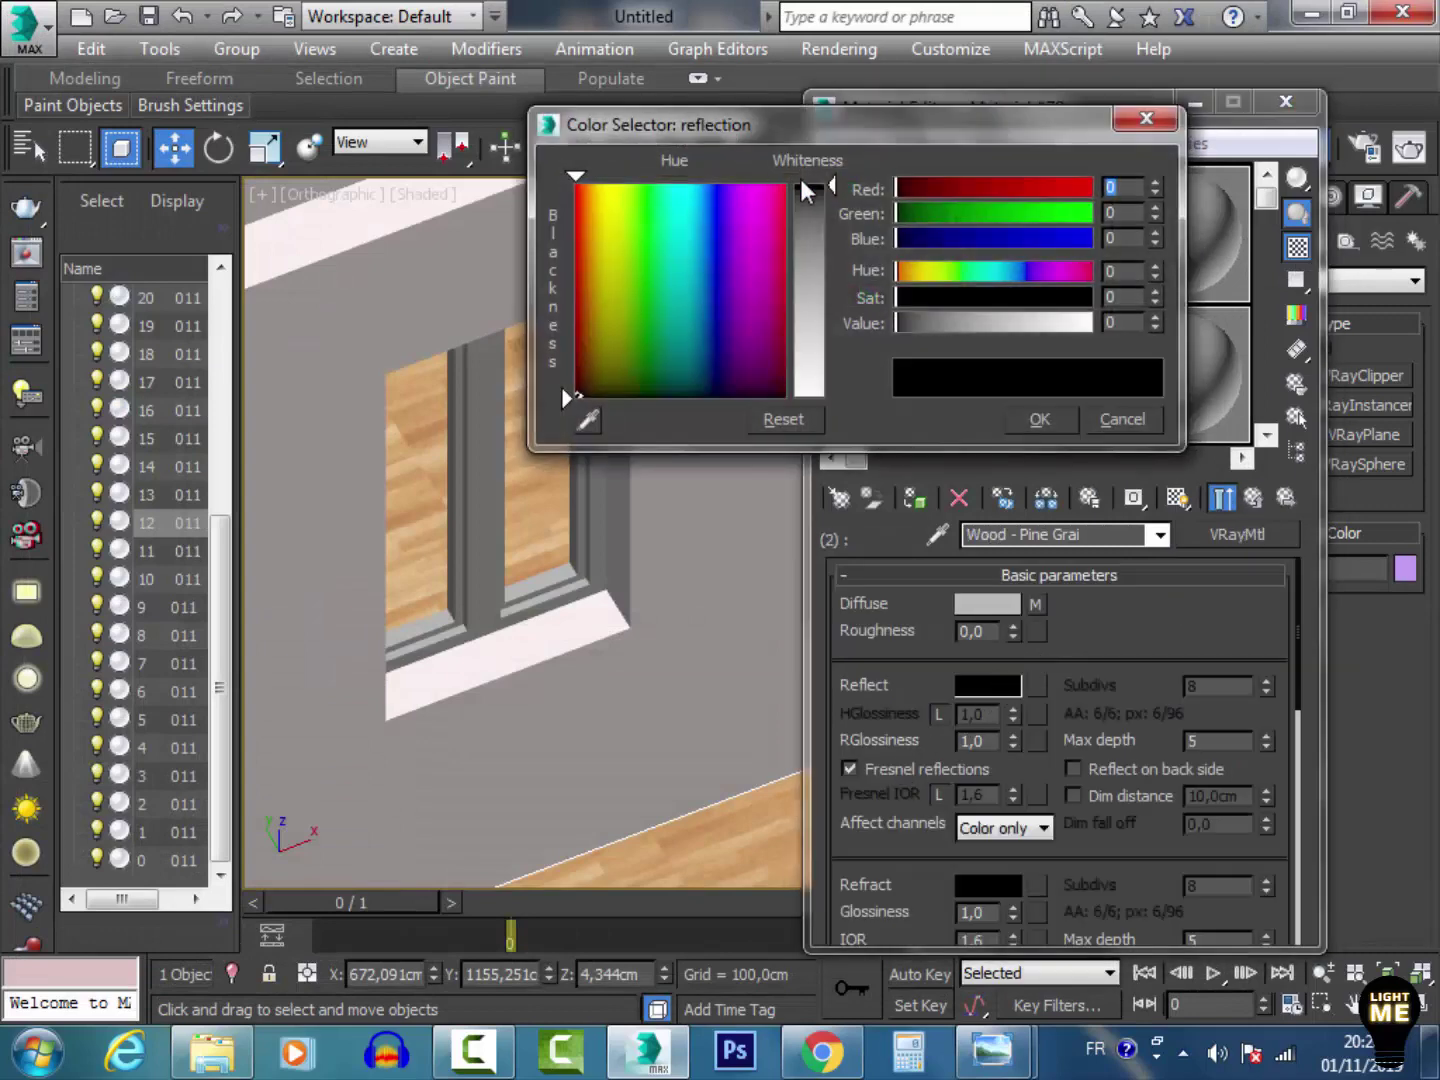
pyautogui.moveTo(808, 191); pyautogui.dragTo(838, 246)
pyautogui.click(1038, 420)
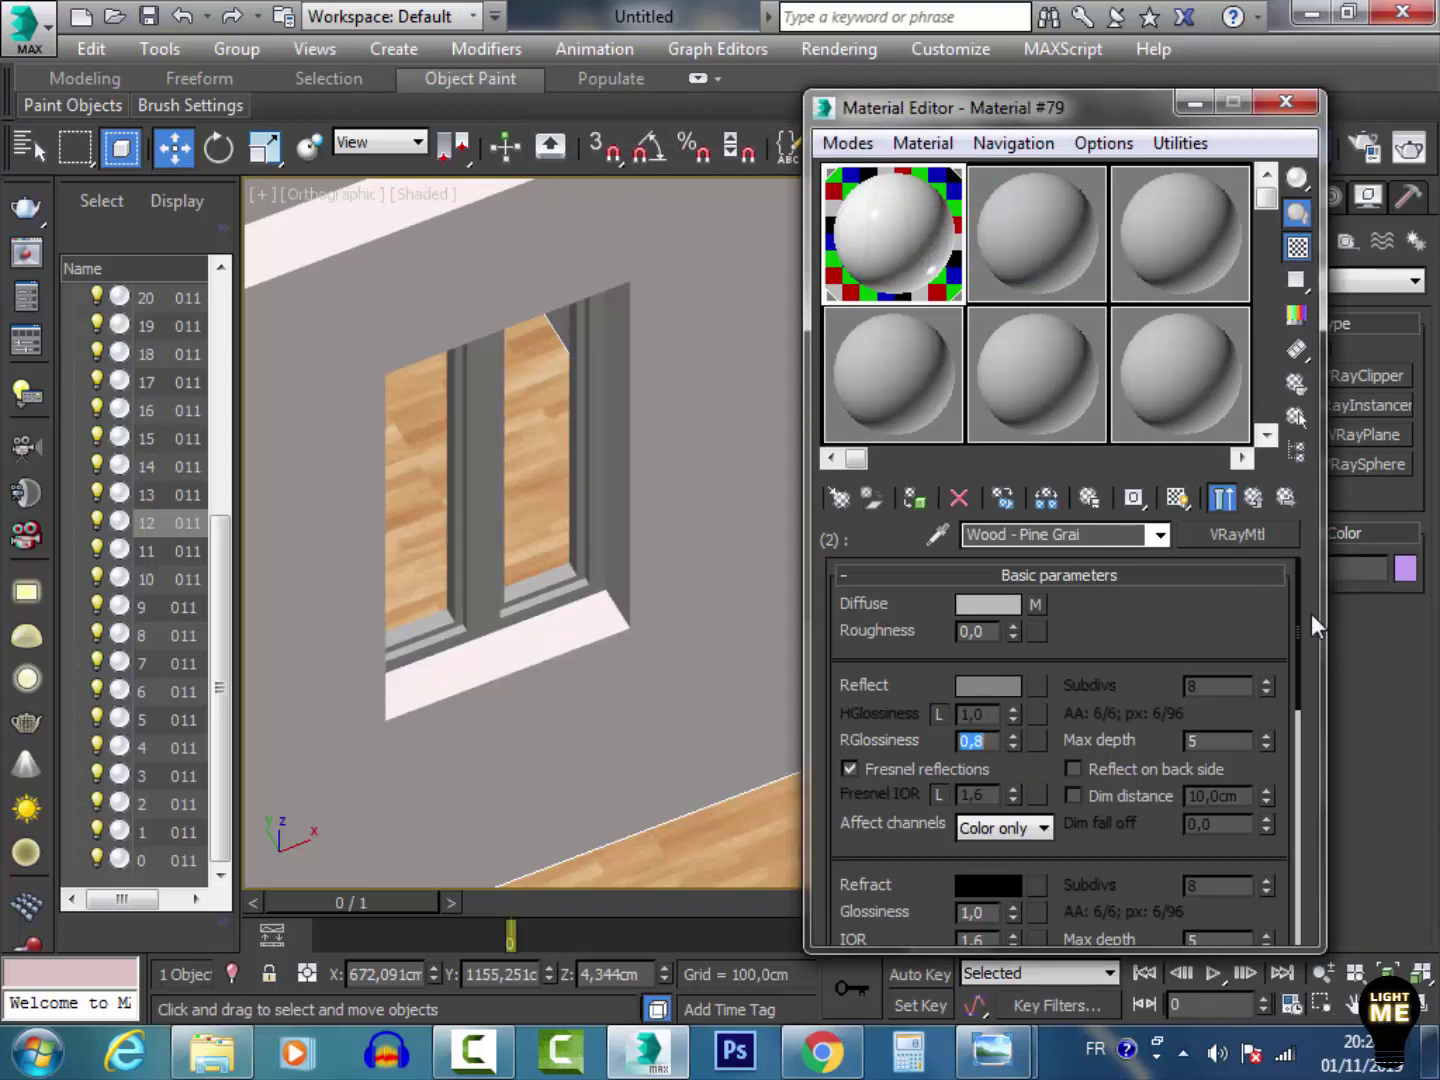
# Step: Set the pine wood material's BRDF type to Ward, return to the parent Multi/Sub-Object material and close the Material Editor
pyautogui.moveTo(1305, 628); pyautogui.dragTo(1298, 784)
pyautogui.scroll(-2, 990, 743)
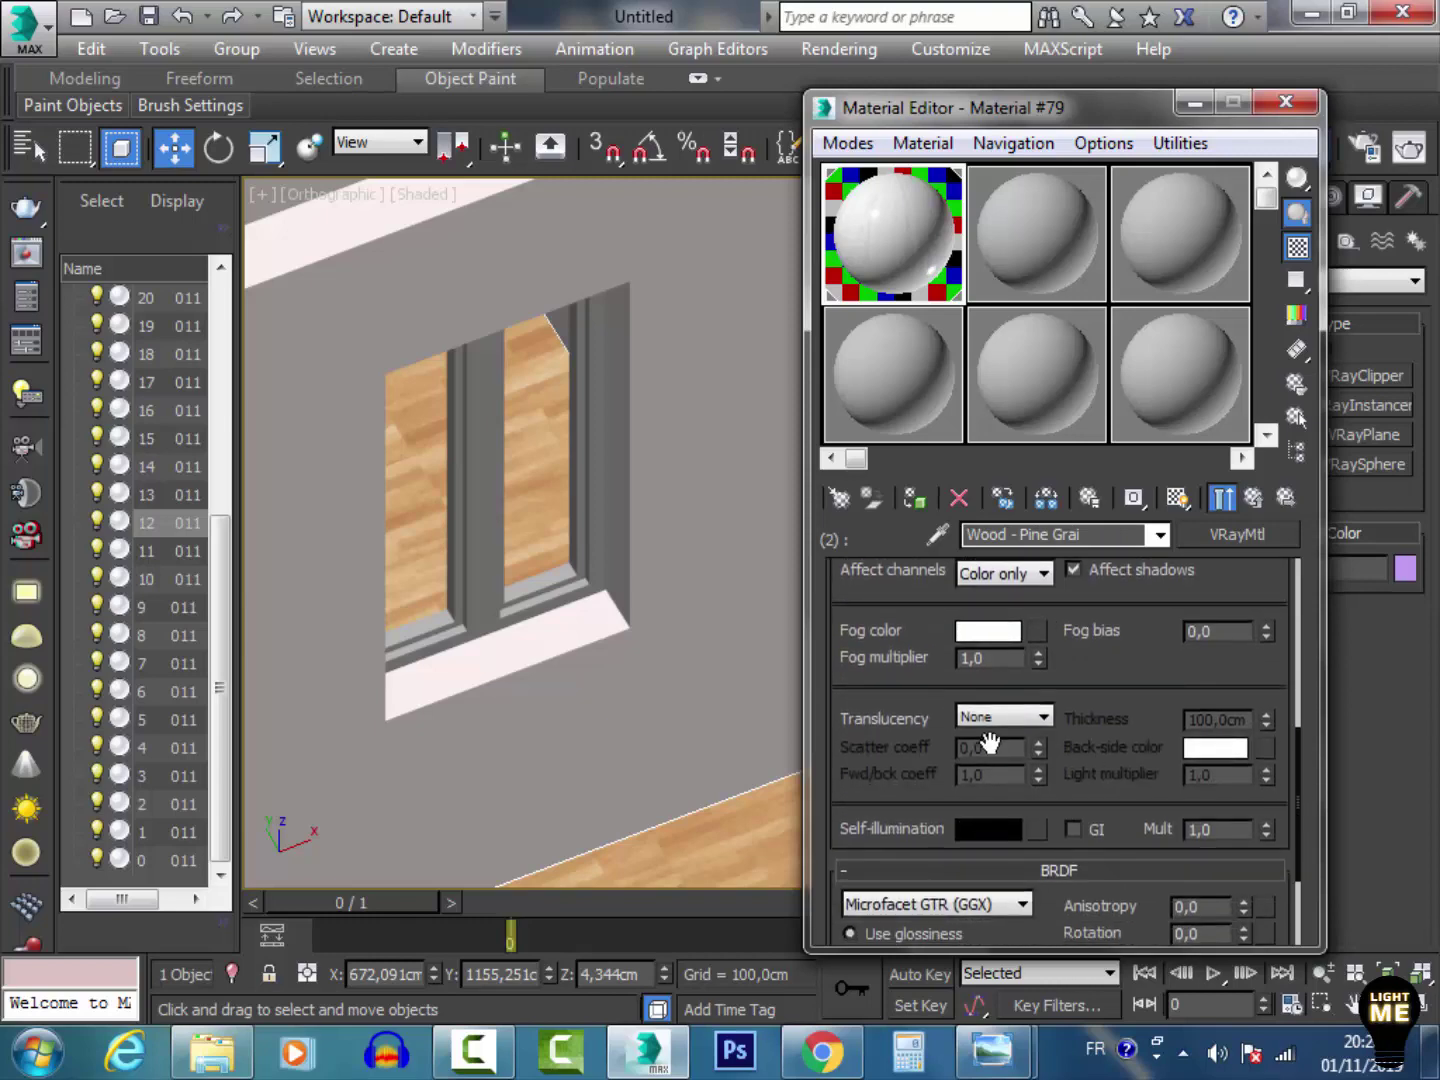
pyautogui.click(951, 913)
pyautogui.click(889, 966)
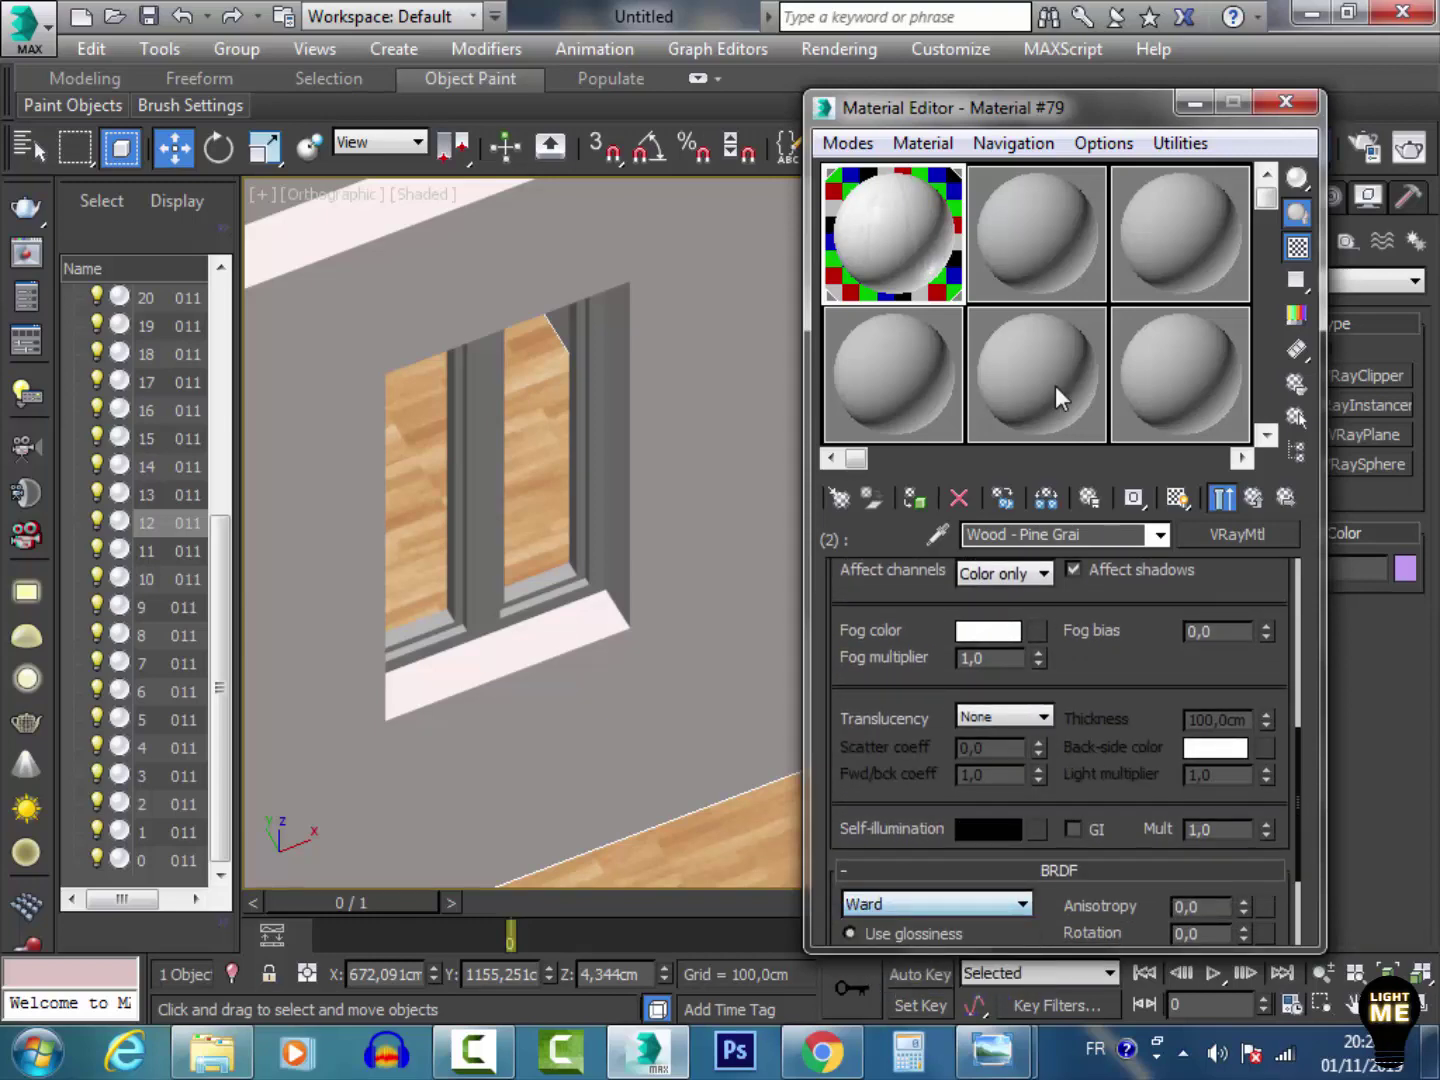
pyautogui.click(1254, 497)
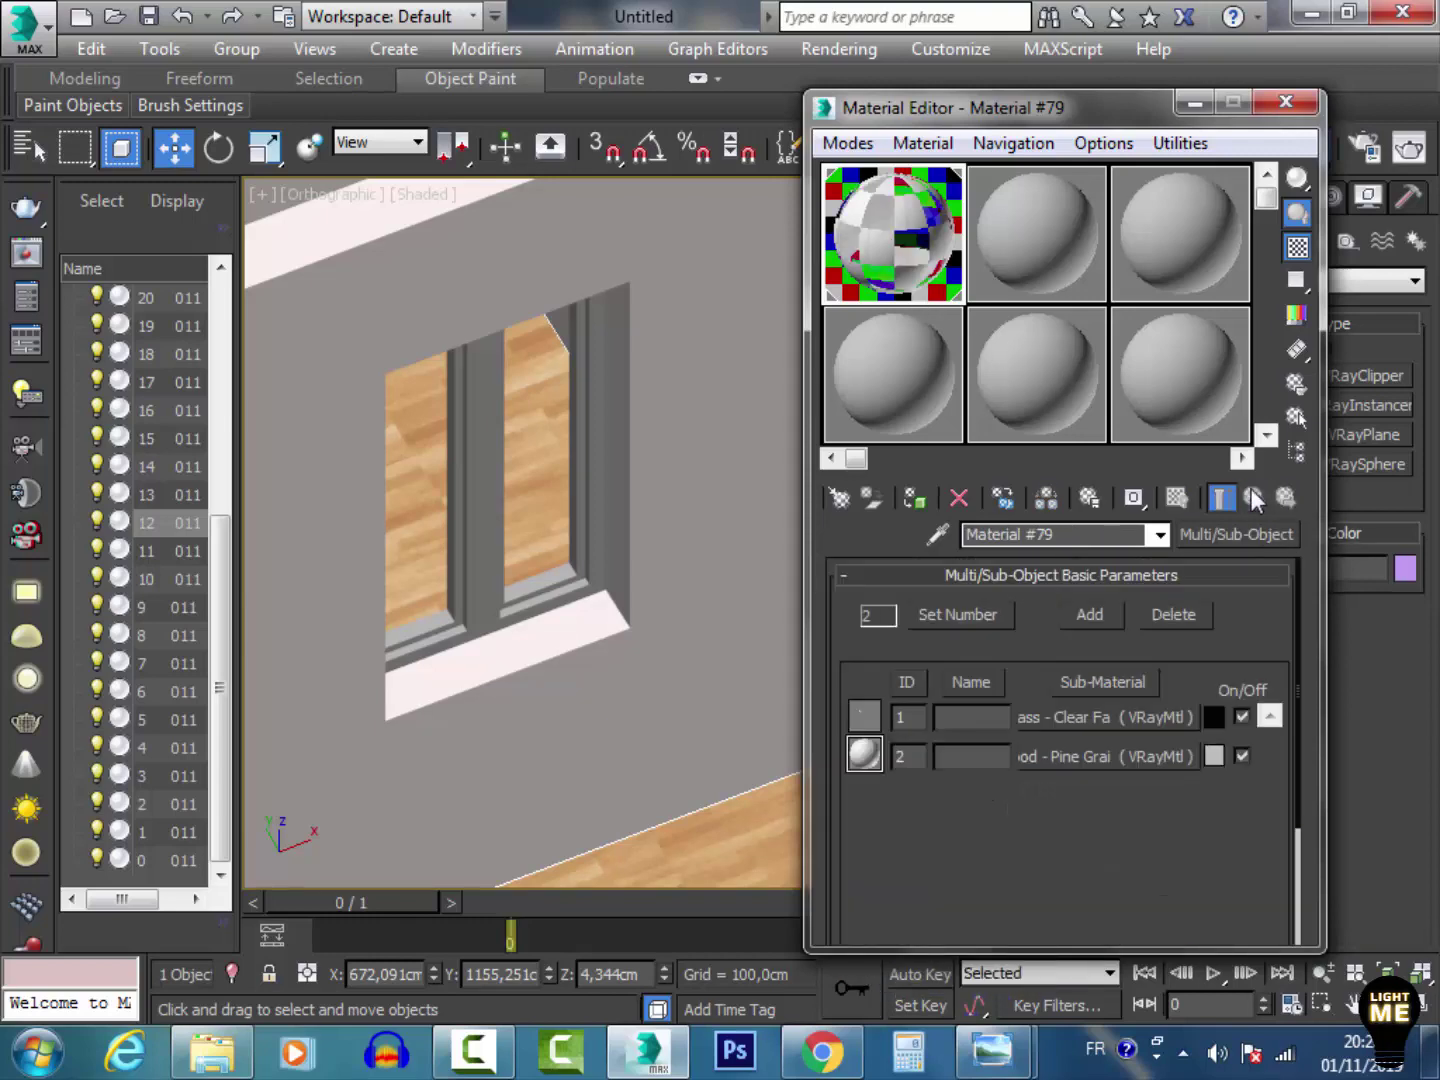
pyautogui.click(1286, 102)
# Step: Select the interior door, pick its wood material into the Material Editor and show that material shaded in the viewport
pyautogui.scroll(-6, 900, 600)
pyautogui.scroll(5, 935, 595)
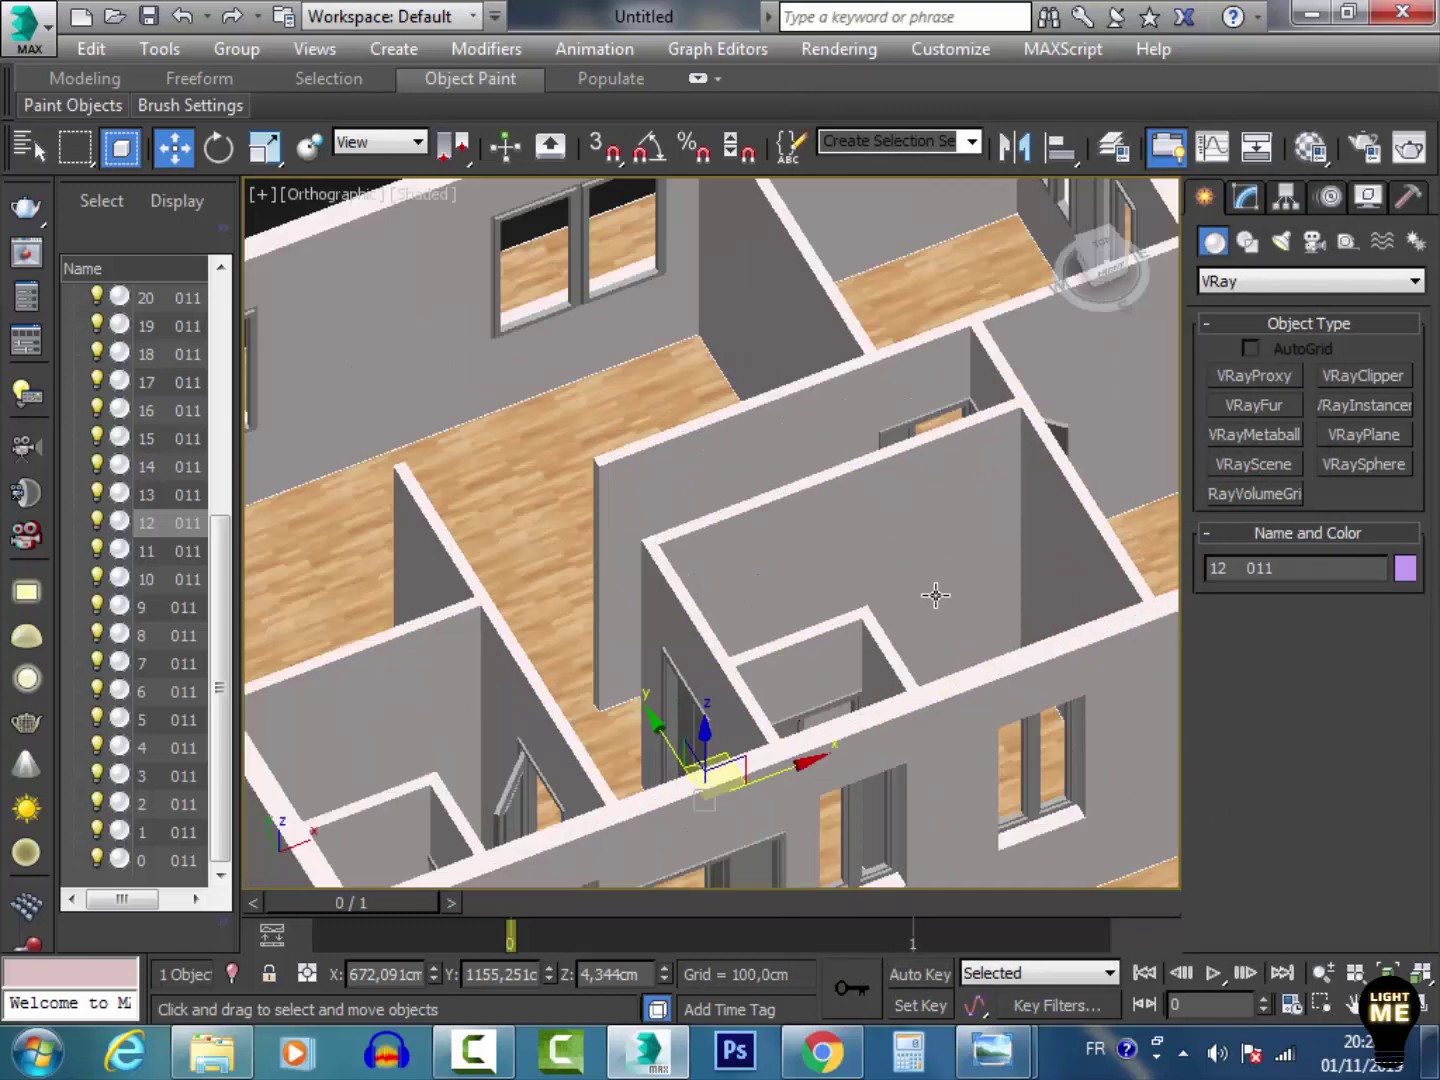
pyautogui.moveTo(654, 744); pyautogui.dragTo(601, 347, button='middle')
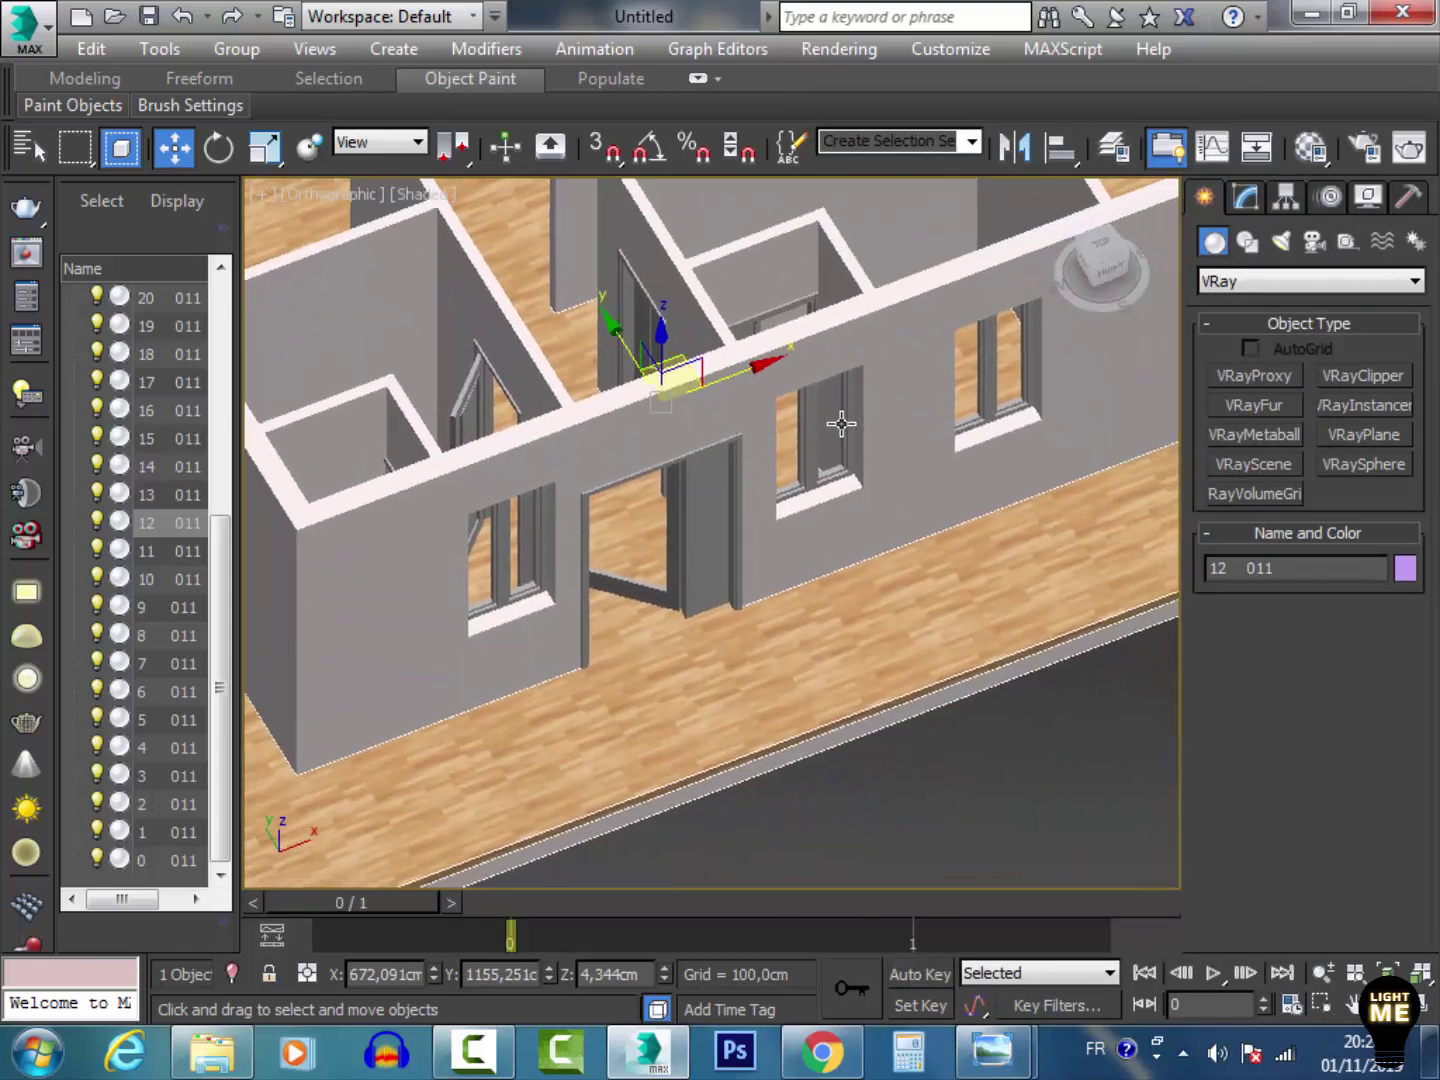
pyautogui.scroll(5, 841, 424)
pyautogui.scroll(-4, 678, 493)
pyautogui.moveTo(706, 572); pyautogui.dragTo(1000, 640, button='middle')
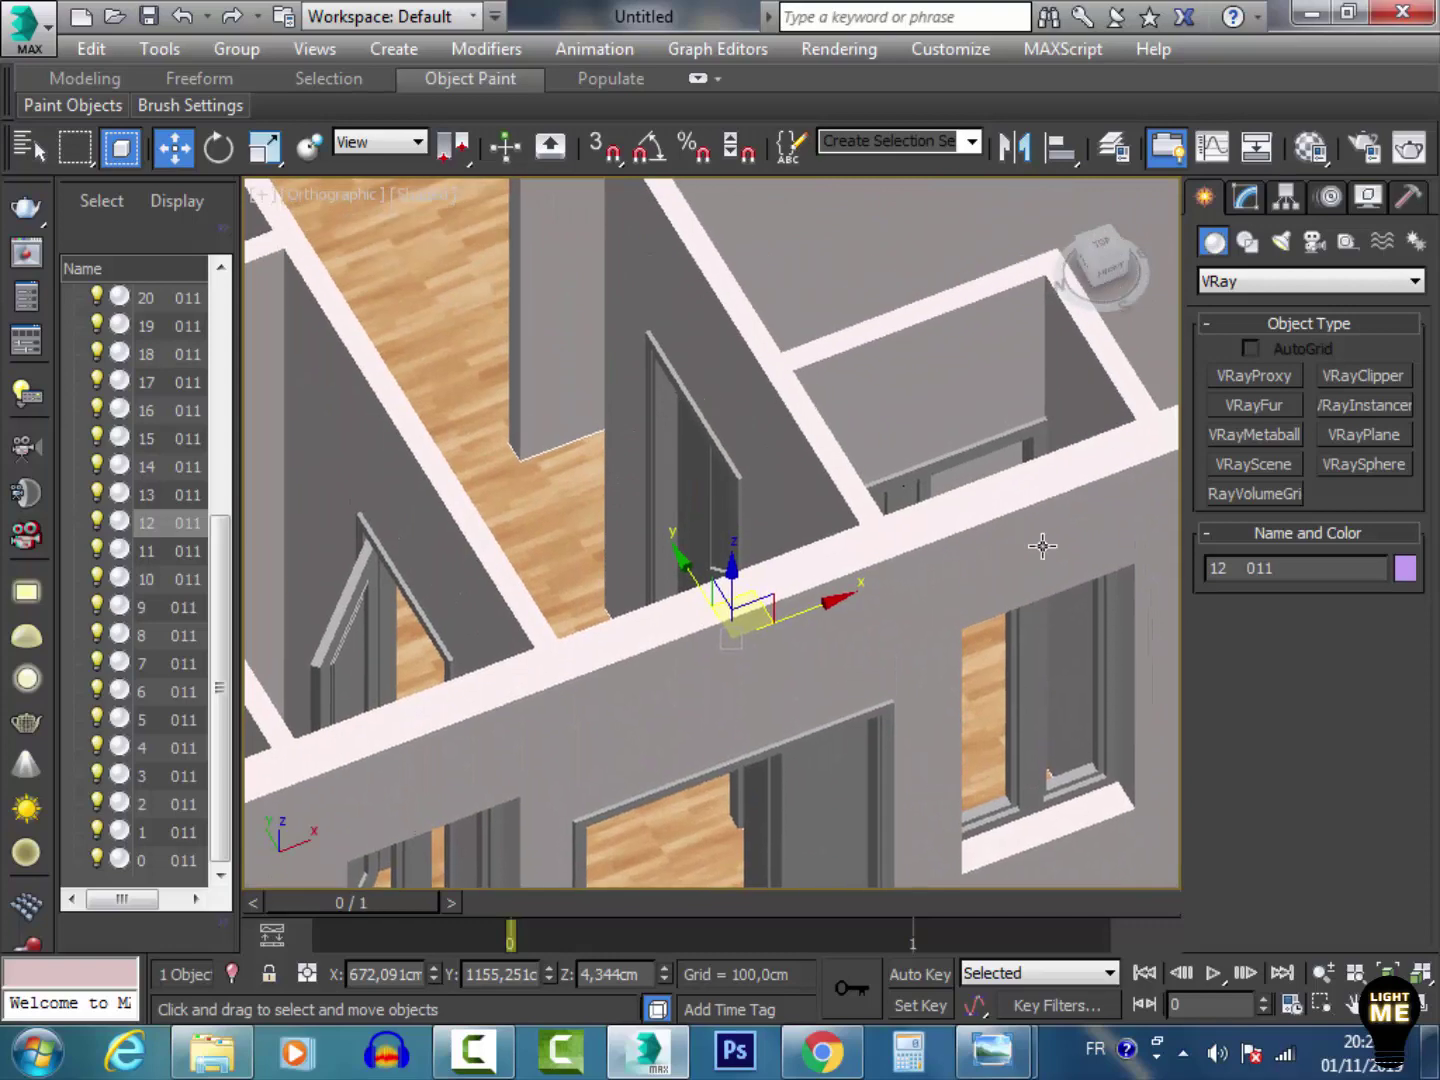
pyautogui.scroll(6, 1041, 546)
pyautogui.click(577, 461)
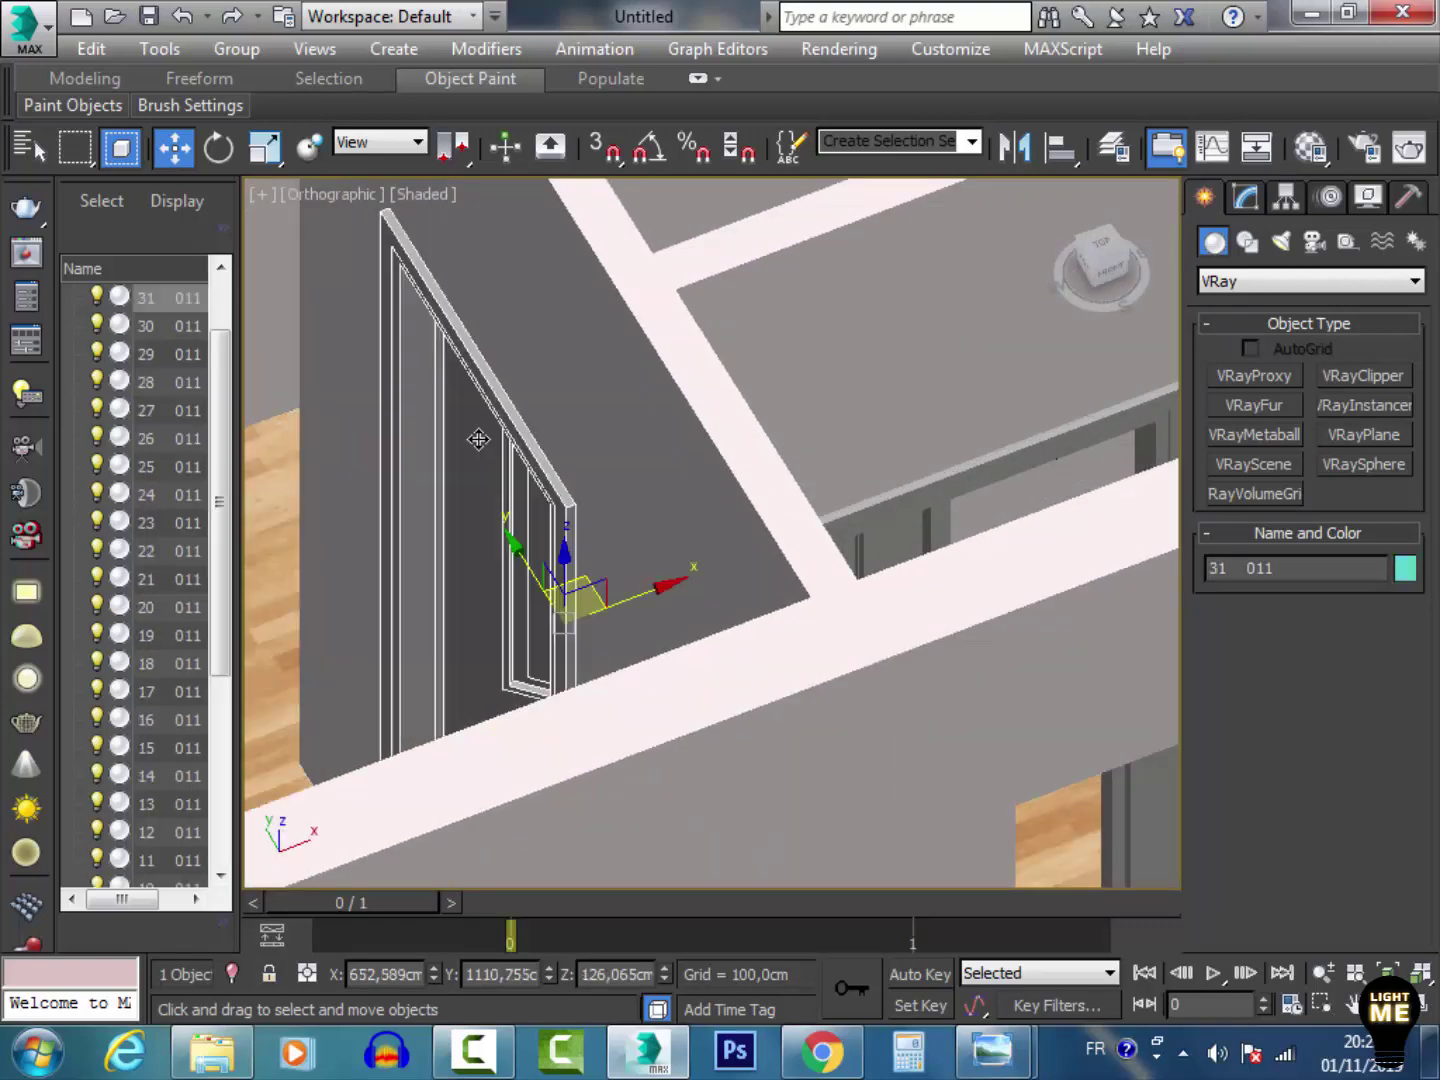
pyautogui.click(1311, 148)
pyautogui.click(937, 535)
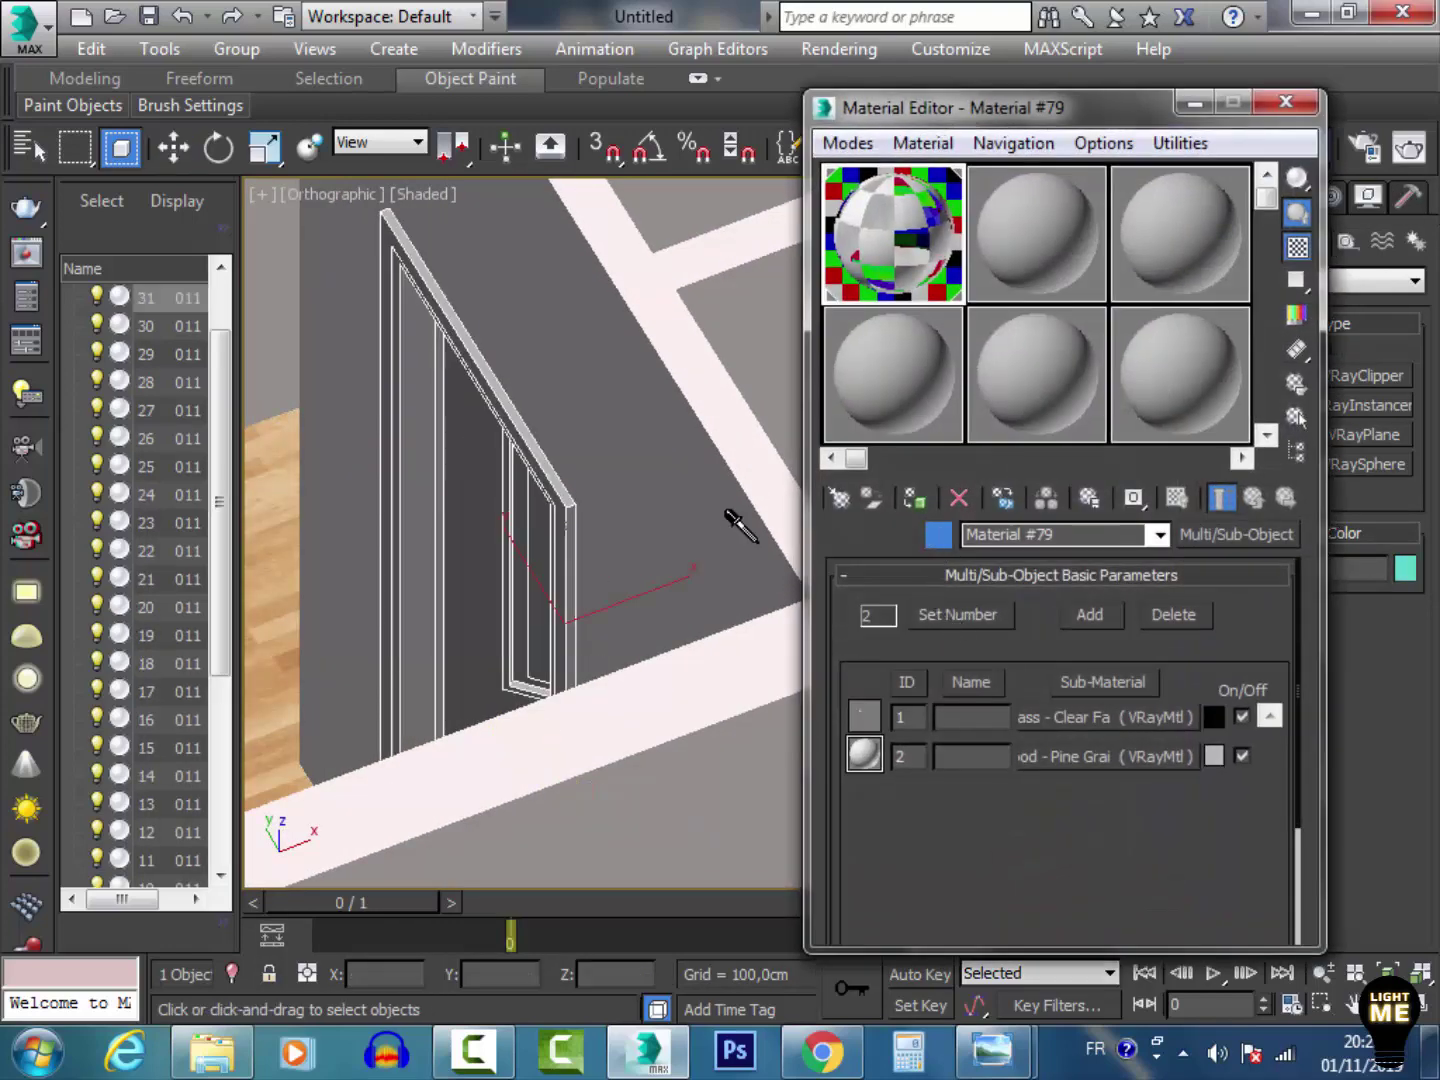
pyautogui.click(454, 514)
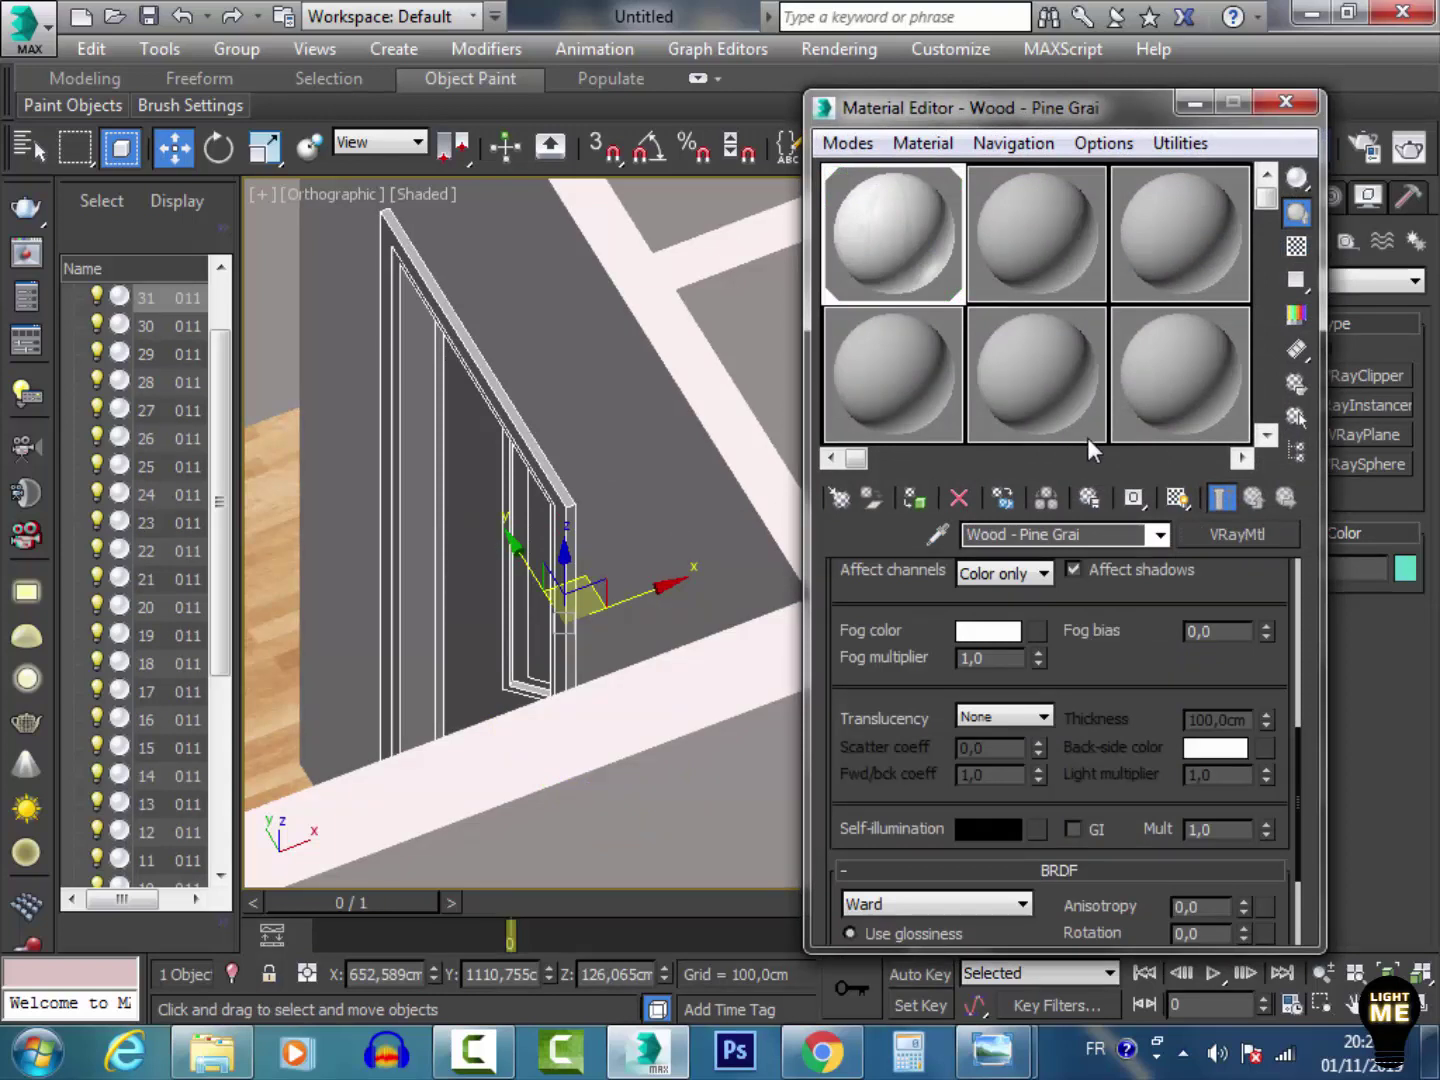
pyautogui.click(1177, 500)
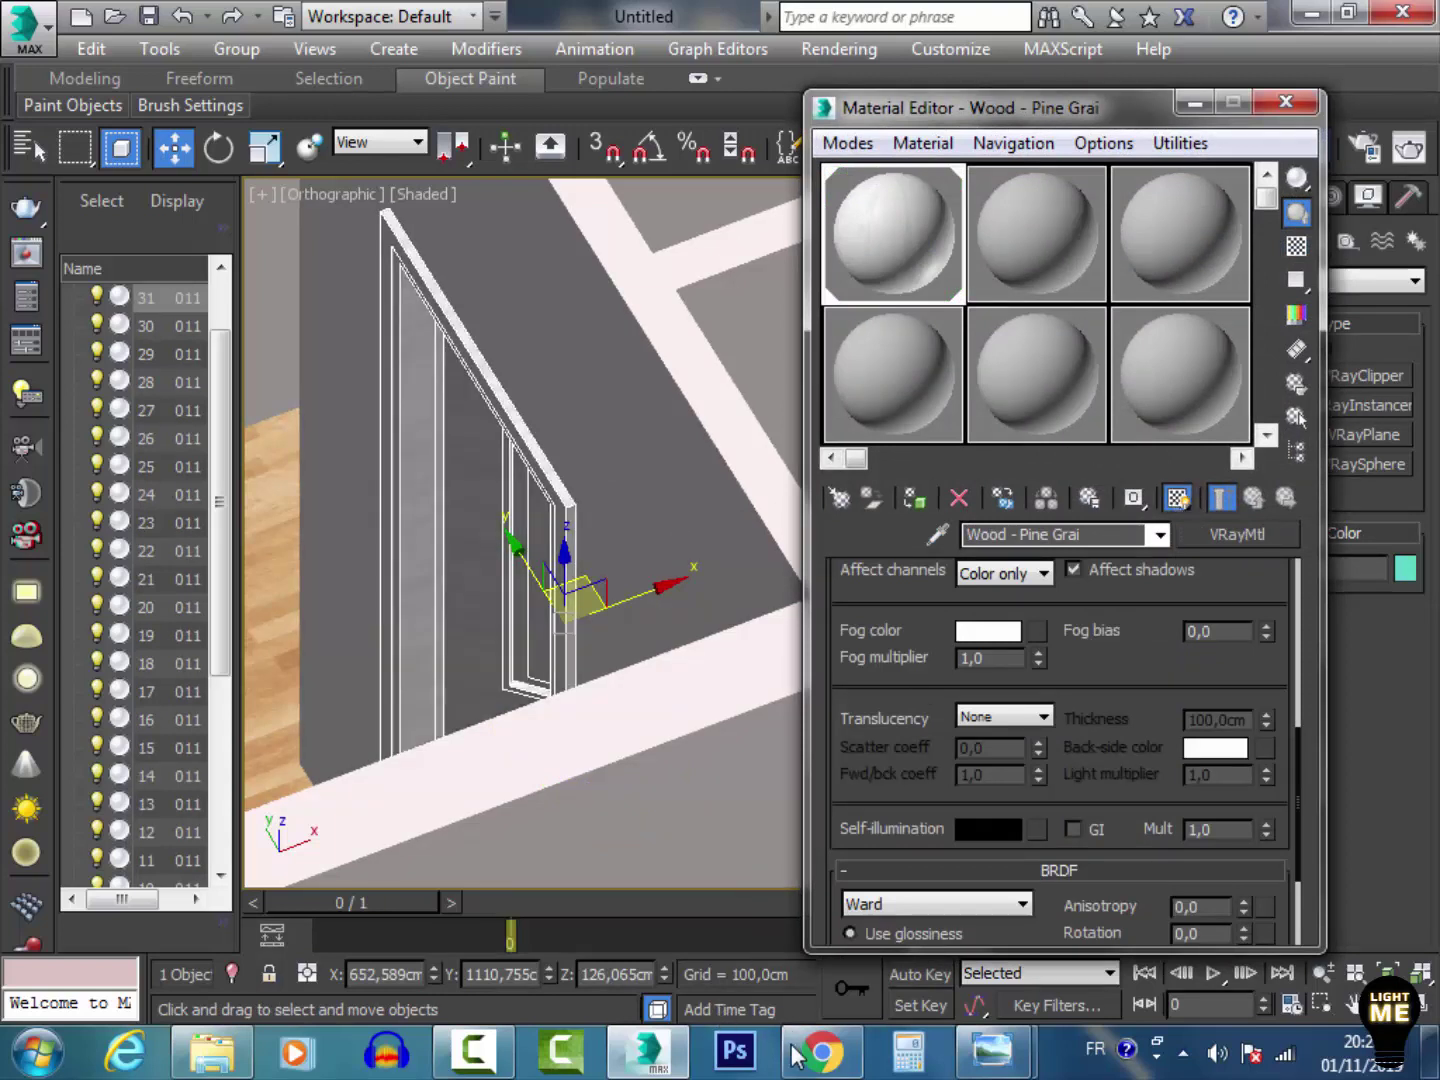
pyautogui.click(473, 1052)
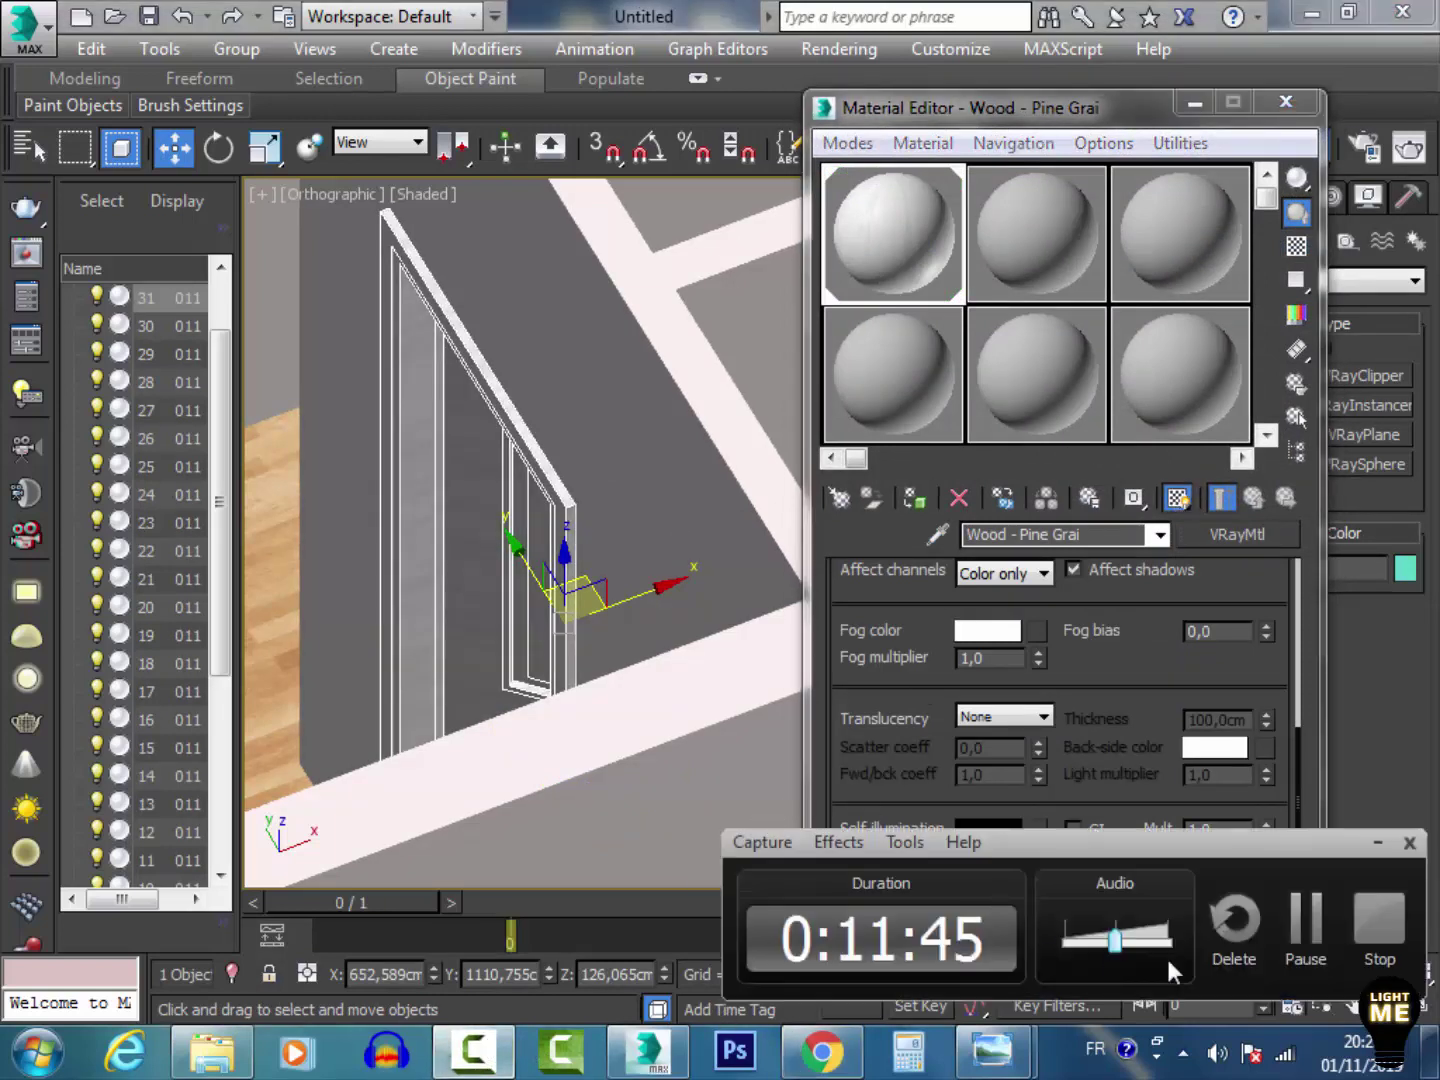
pyautogui.click(1303, 930)
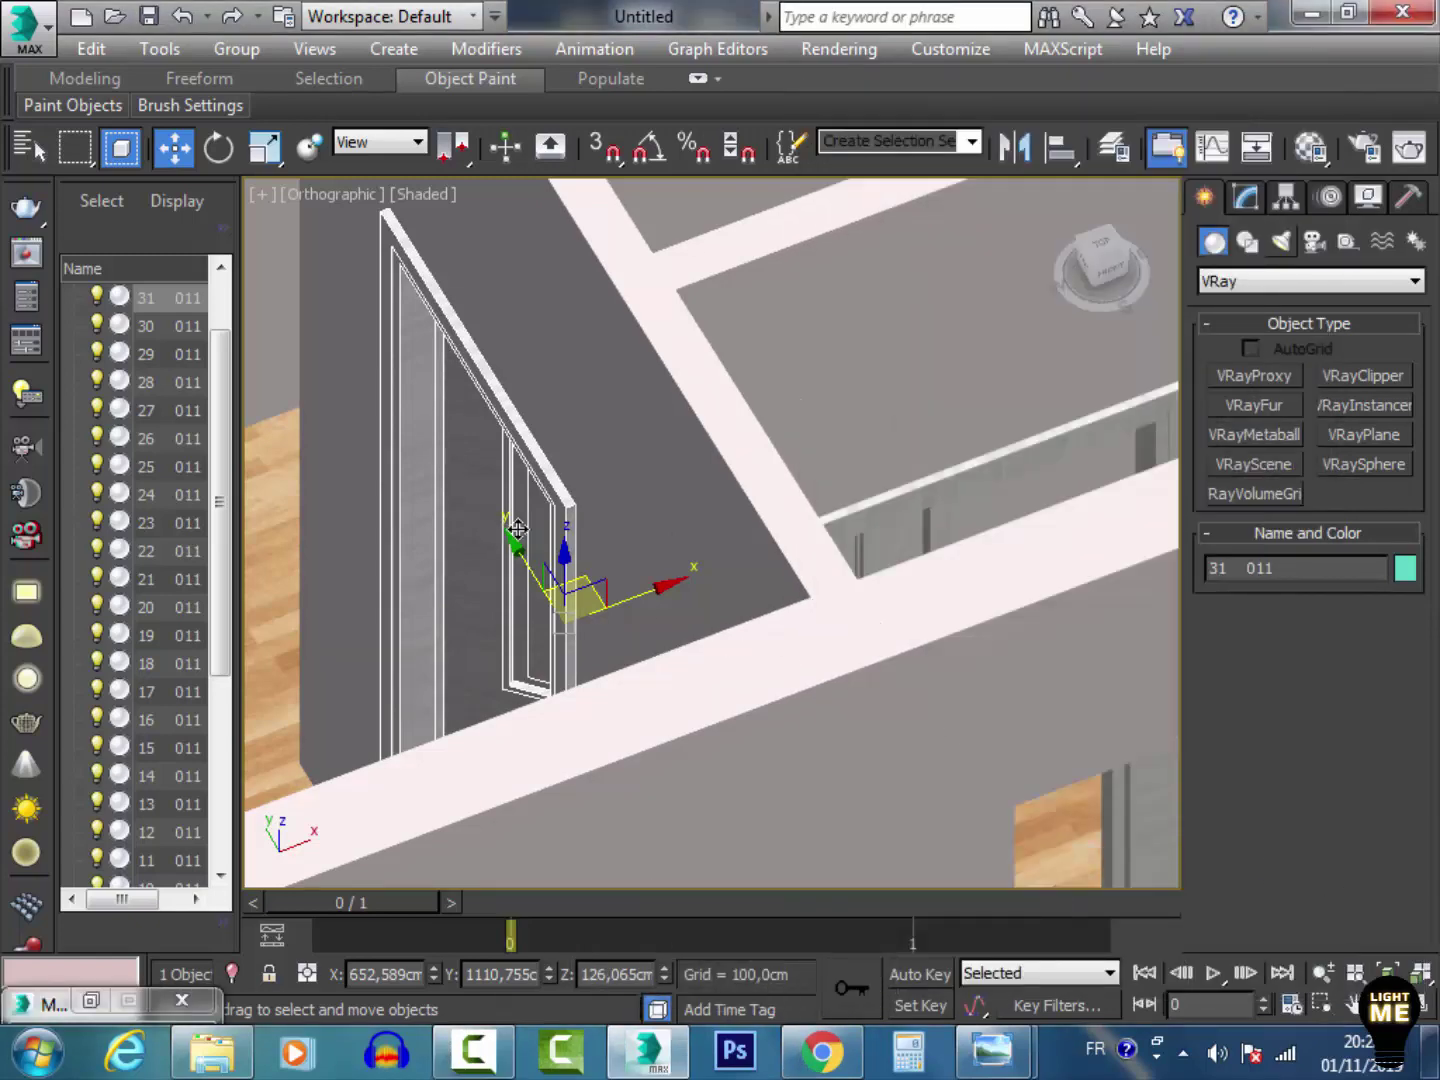
pyautogui.moveTo(499, 540); pyautogui.dragTo(473, 478, button='middle')
pyautogui.scroll(-2, 770, 499)
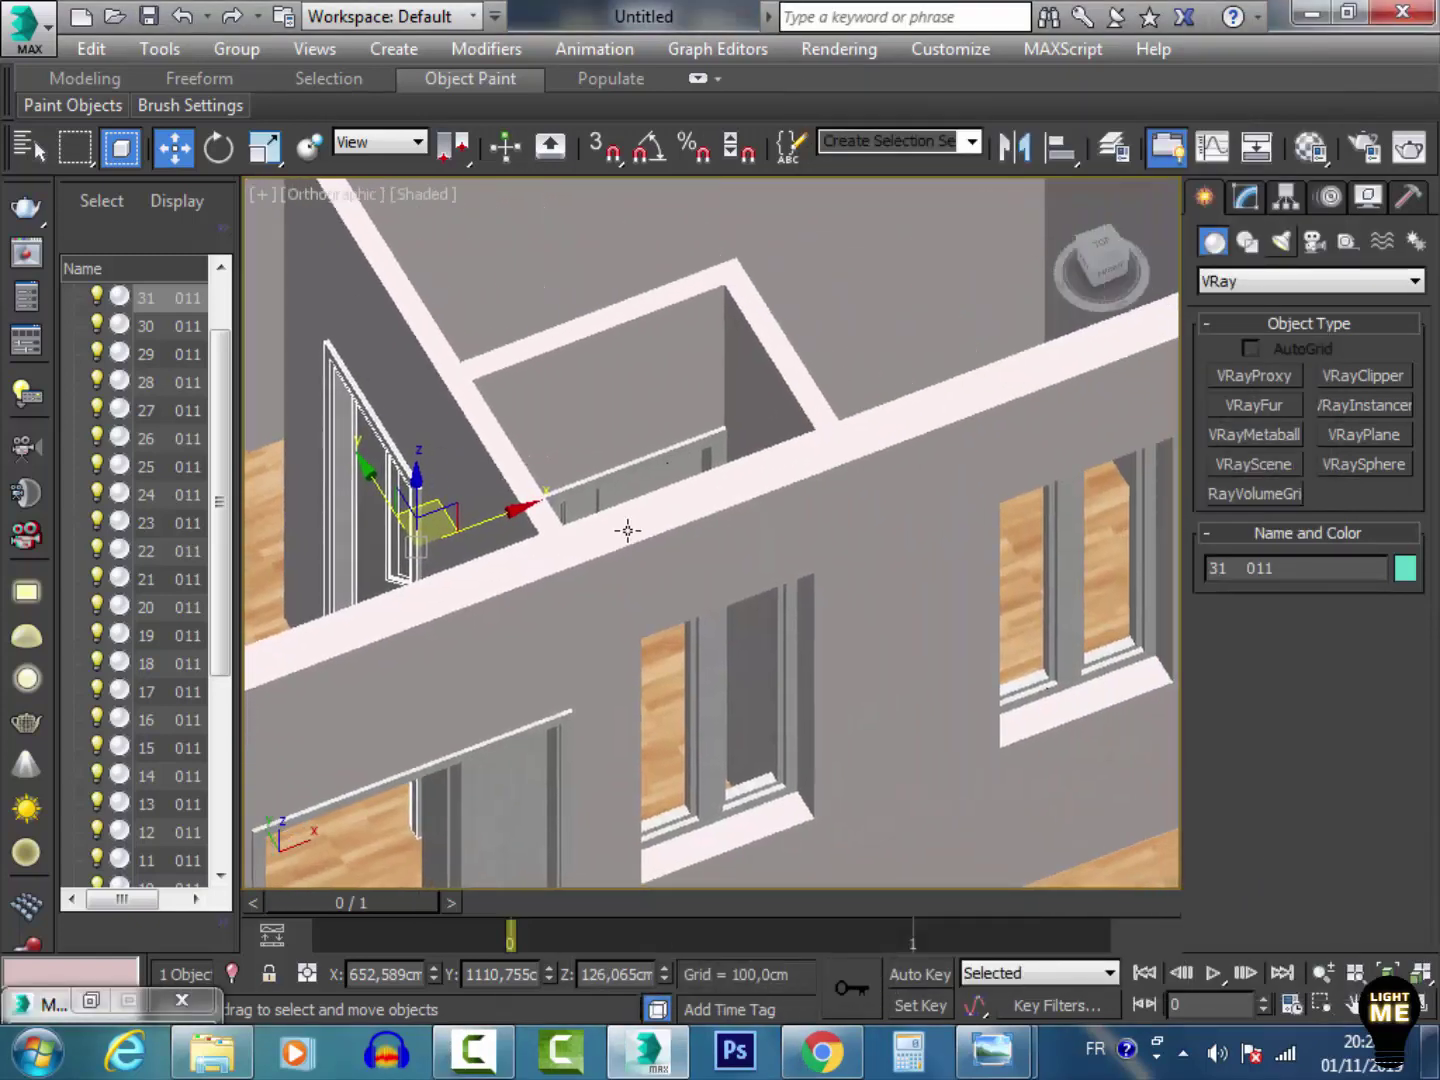
# Step: Isolate the entrance door with the glazed panel, examine its wood texture, and exit isolation
pyautogui.scroll(6, 605, 691)
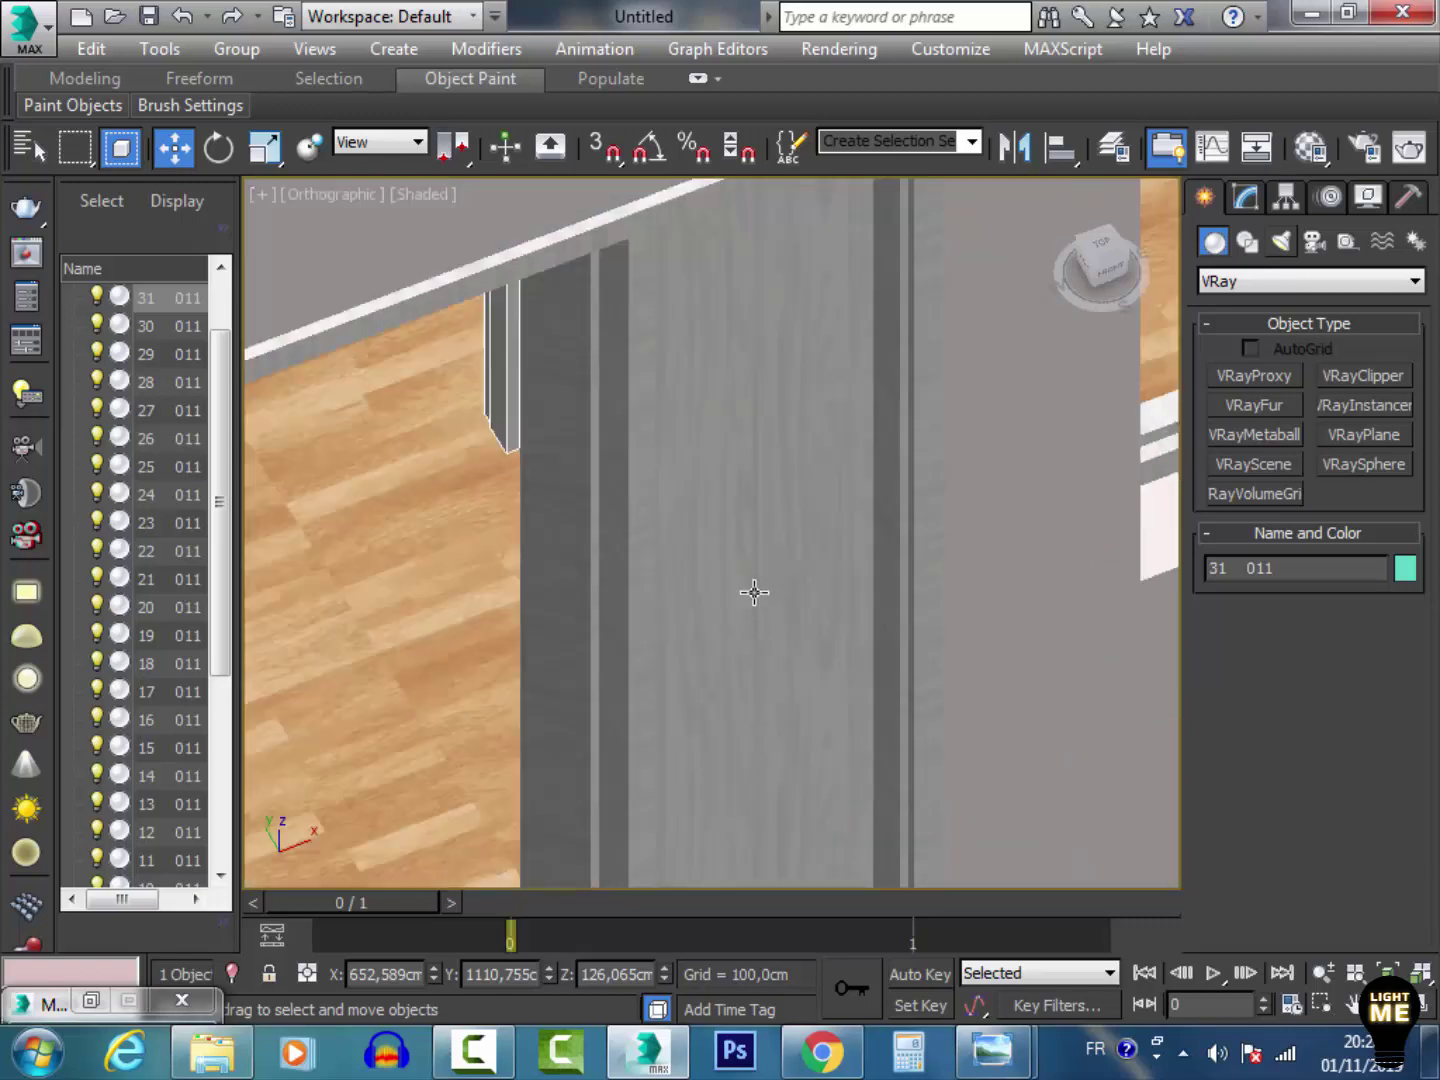
pyautogui.click(762, 509)
pyautogui.scroll(-3, 762, 509)
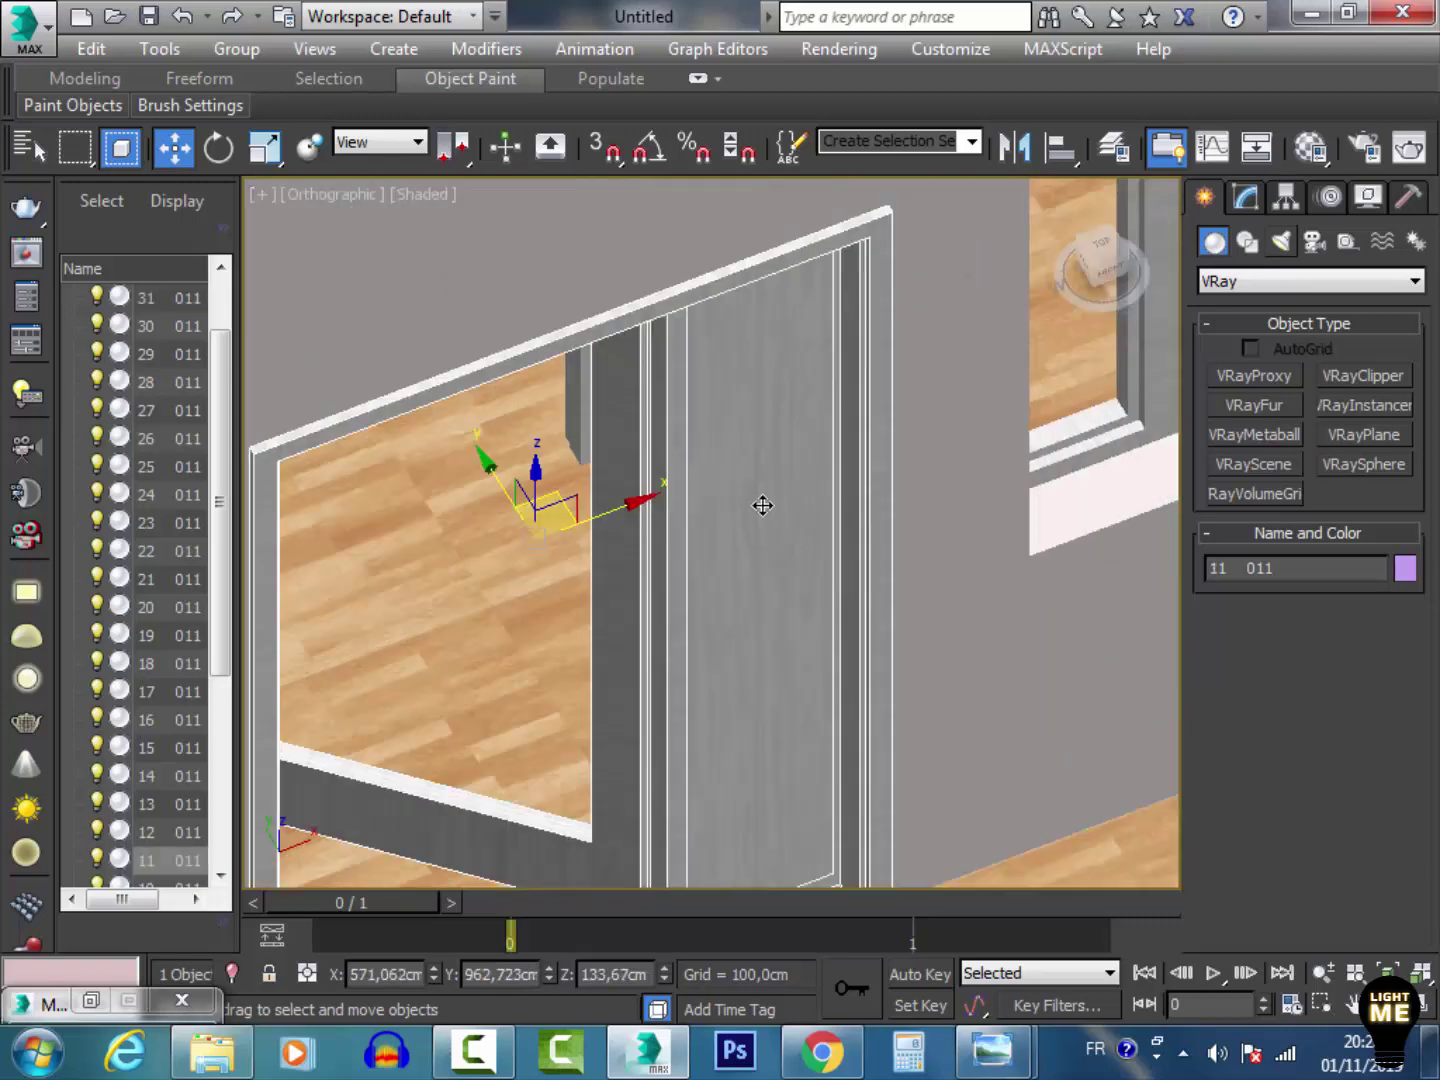
pyautogui.scroll(3, 762, 507)
pyautogui.scroll(-2, 762, 507)
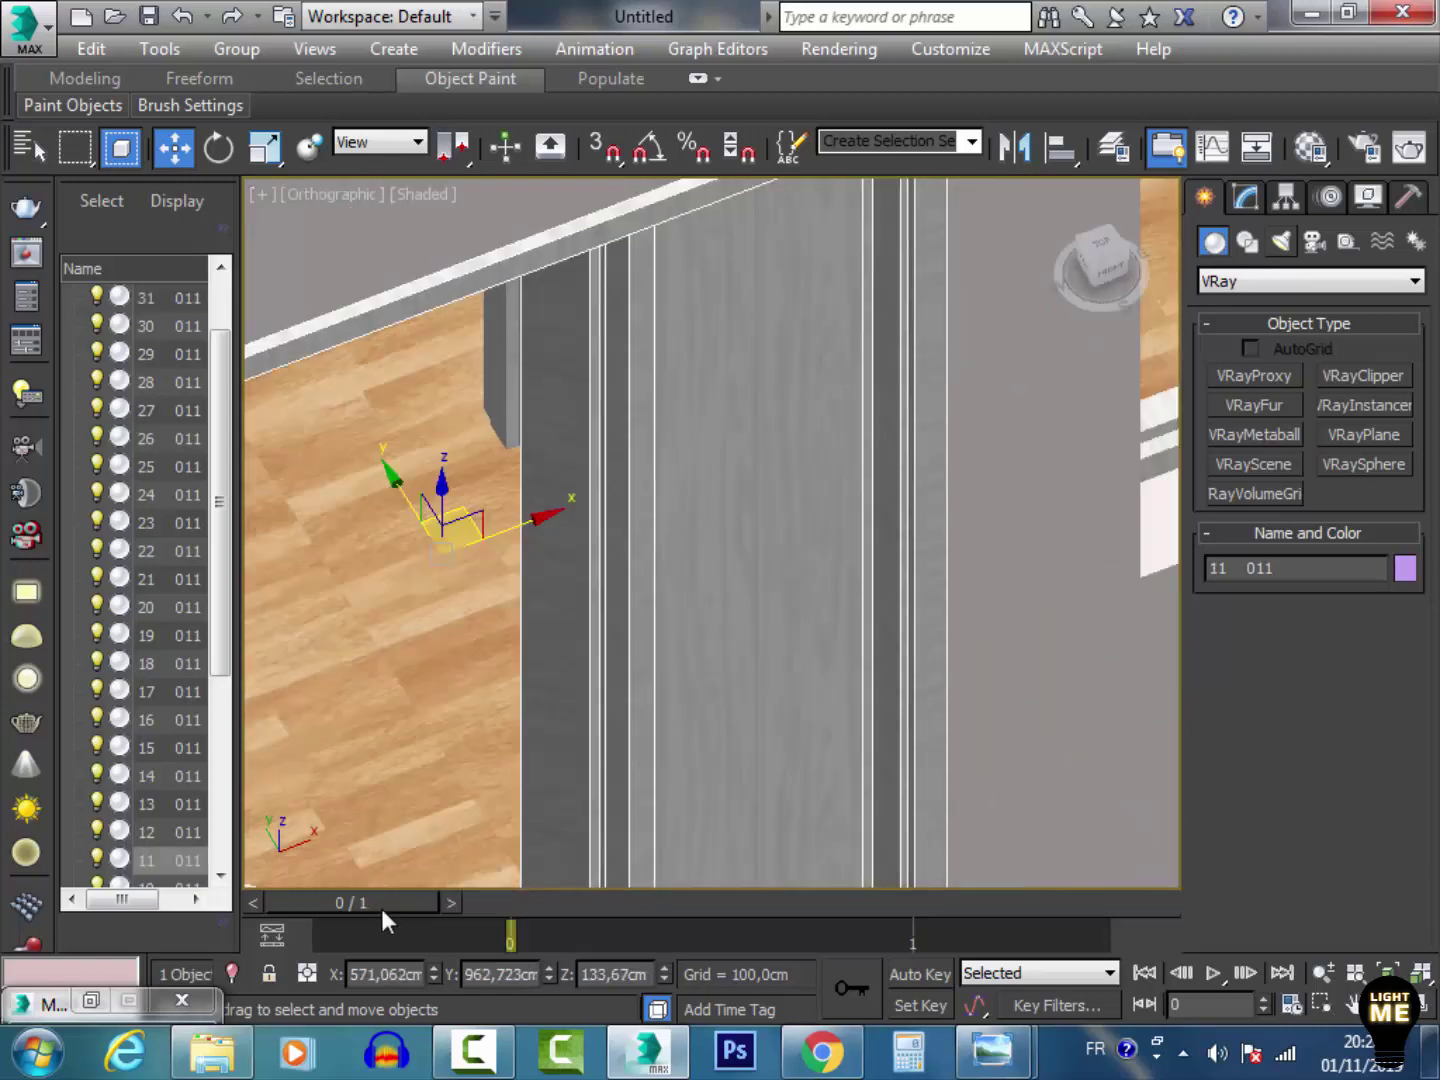
pyautogui.click(231, 973)
pyautogui.click(1388, 1004)
pyautogui.moveTo(822, 588); pyautogui.dragTo(825, 383)
pyautogui.scroll(3, 826, 382)
pyautogui.moveTo(912, 429)
pyautogui.mouseDown()
pyautogui.moveTo(865, 450)
pyautogui.moveTo(956, 392)
pyautogui.moveTo(807, 447)
pyautogui.moveTo(850, 382)
pyautogui.moveTo(835, 428)
pyautogui.moveTo(804, 428)
pyautogui.moveTo(742, 517)
pyautogui.moveTo(939, 433)
pyautogui.mouseUp()
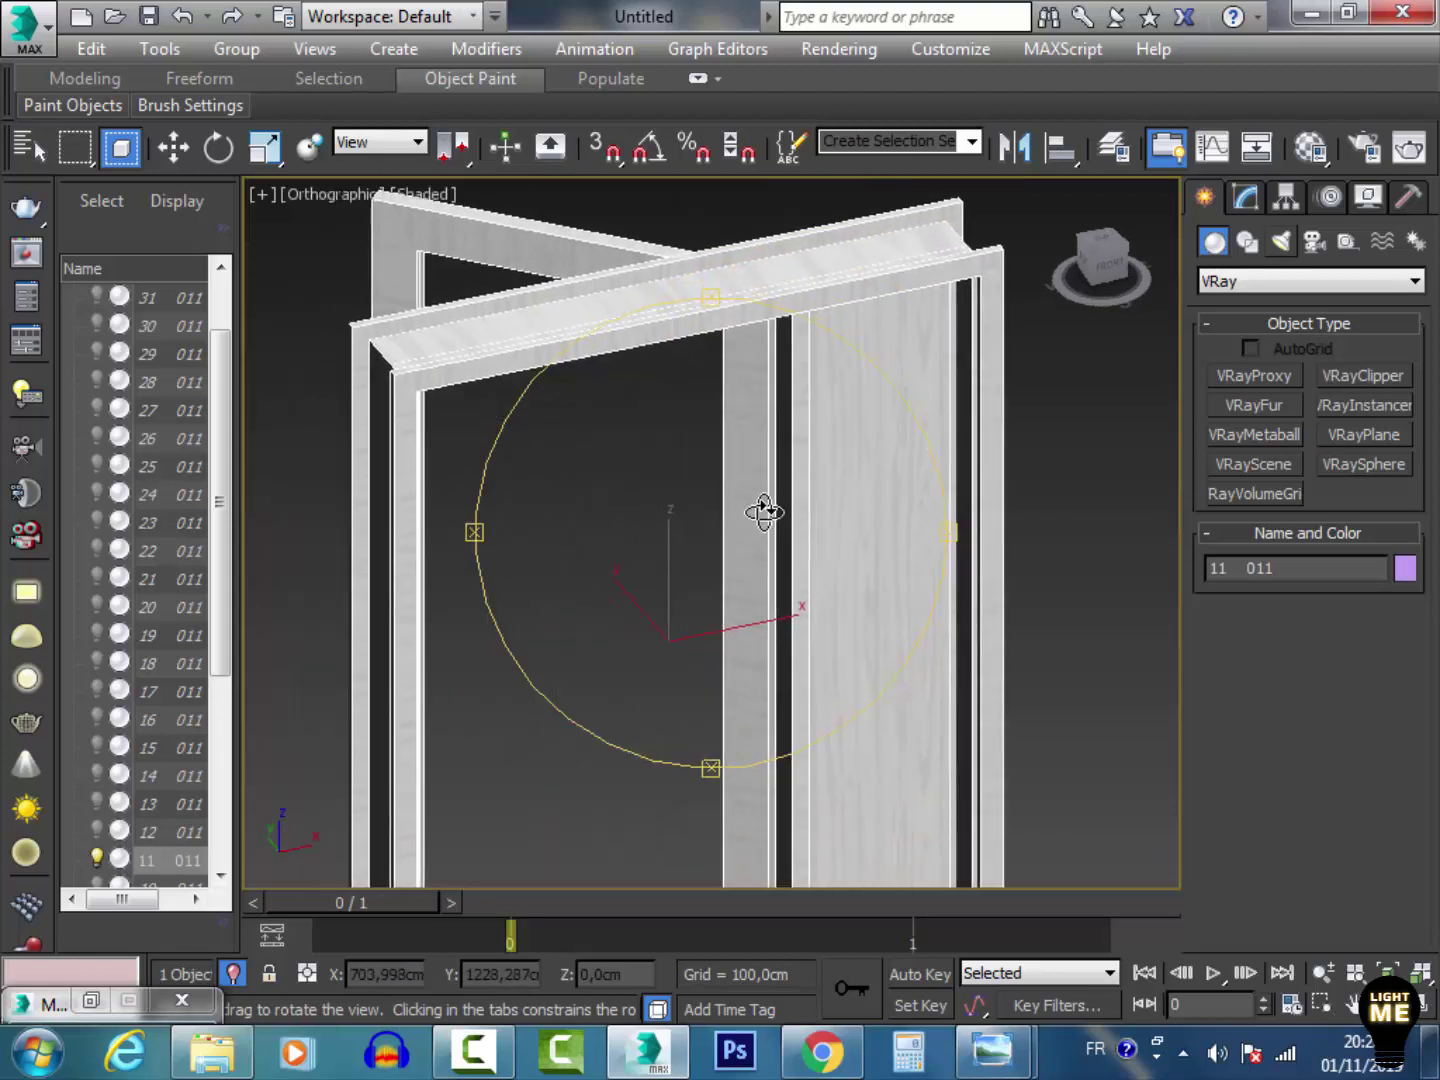
pyautogui.press('w')
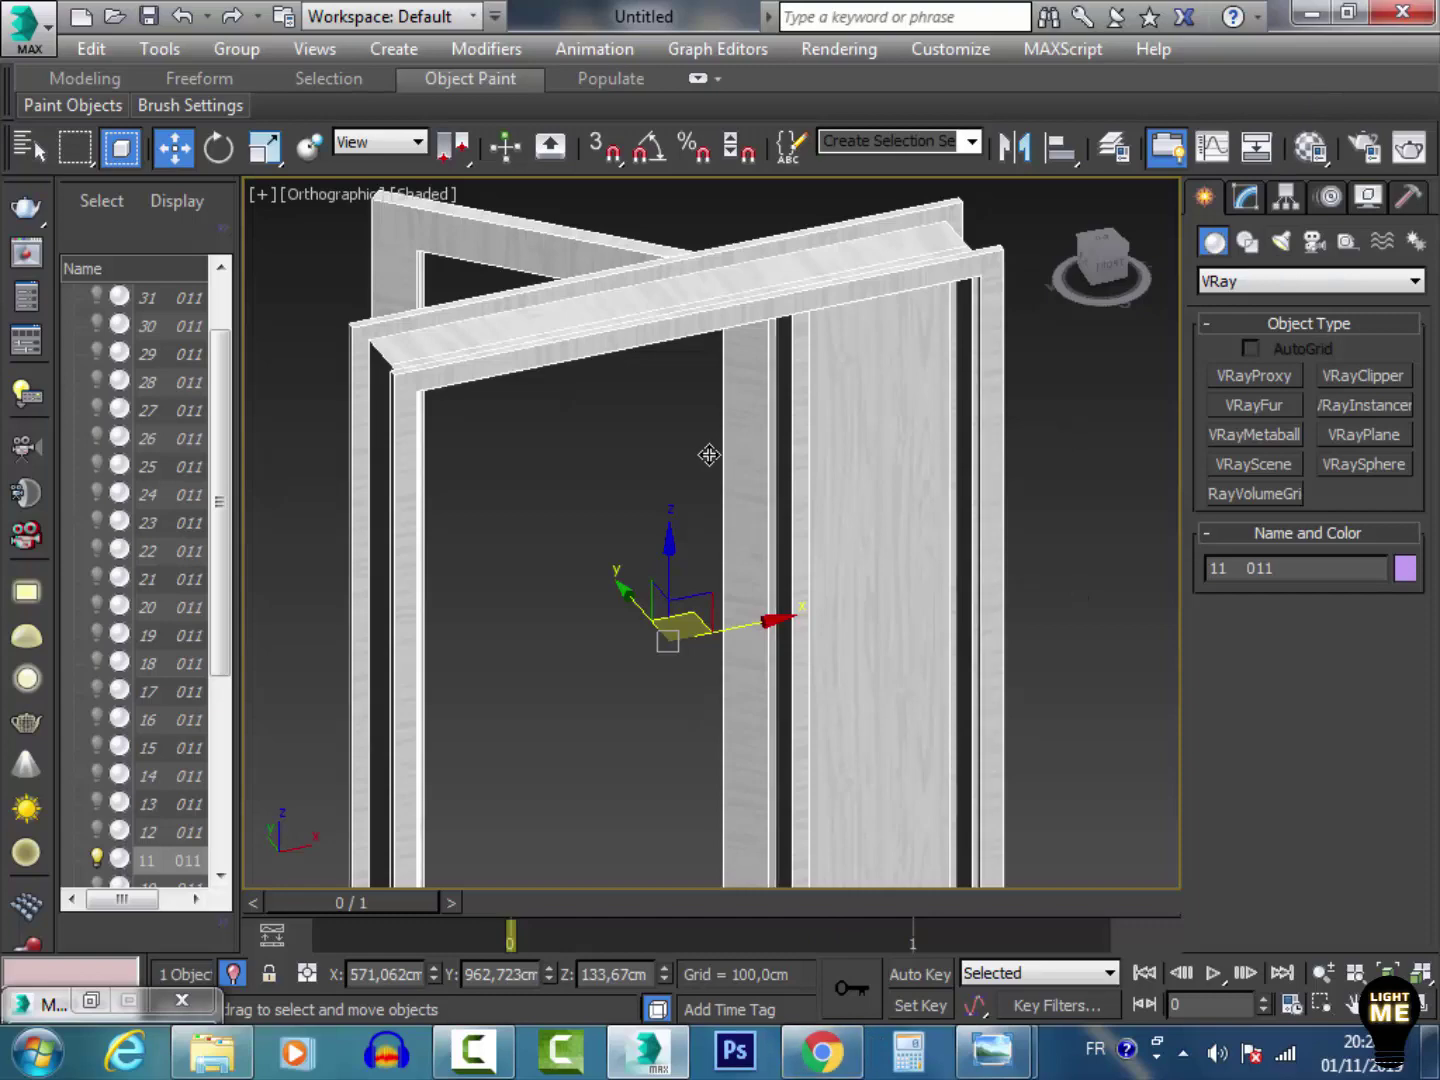
pyautogui.scroll(-2, 700, 370)
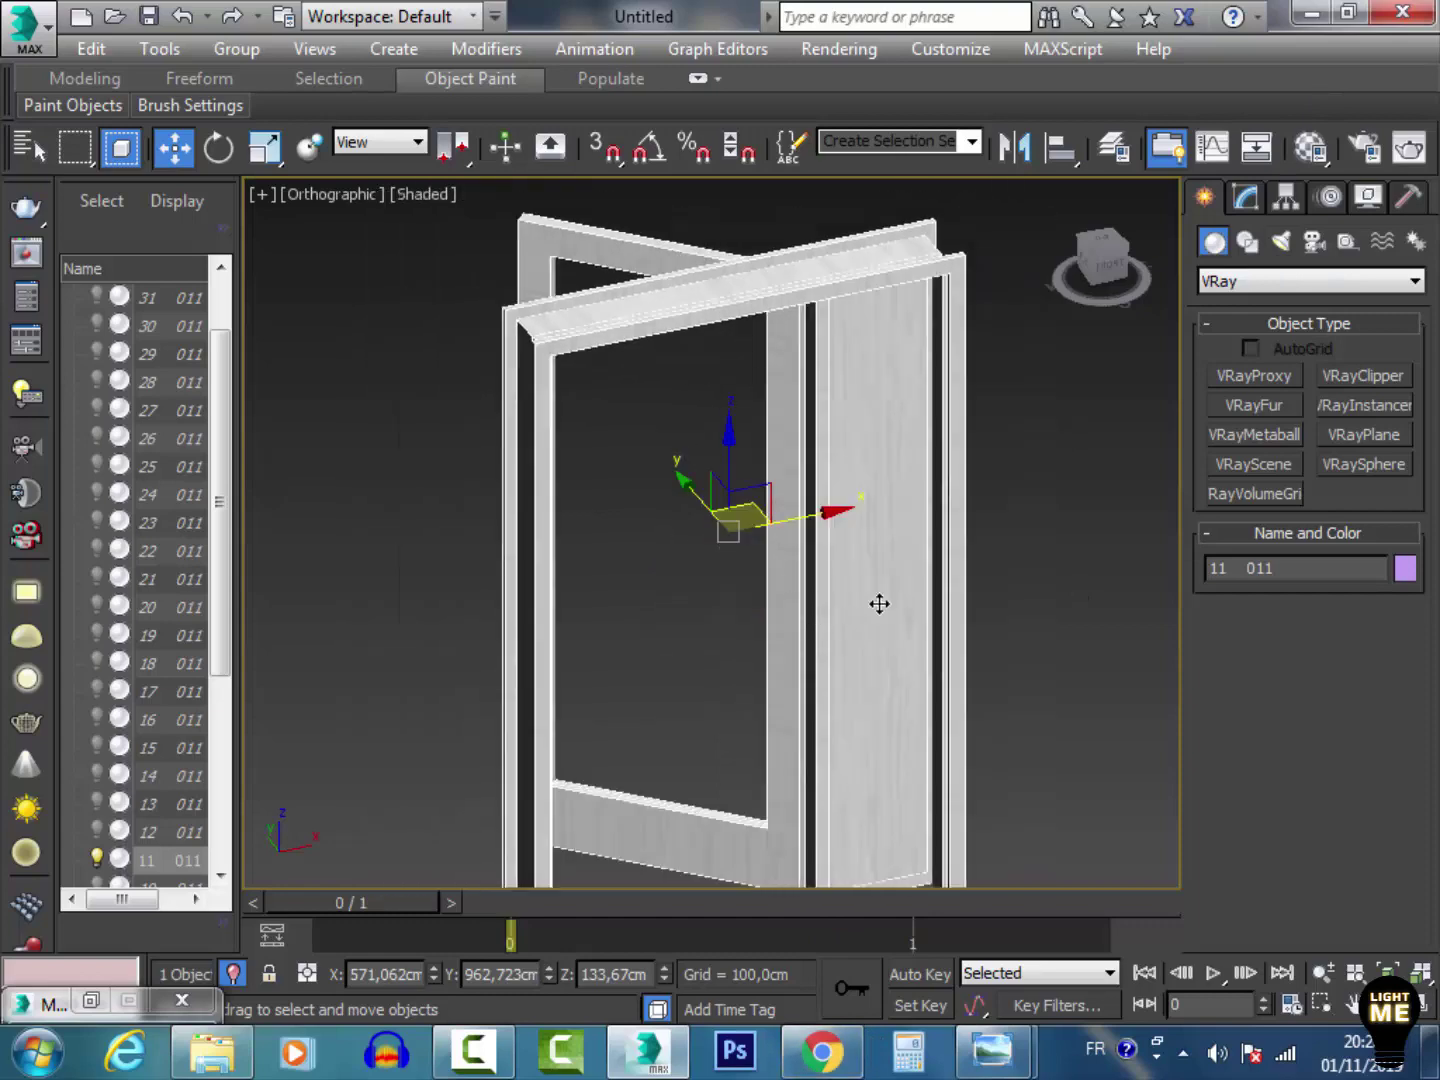
pyautogui.scroll(4, 879, 564)
pyautogui.click(233, 974)
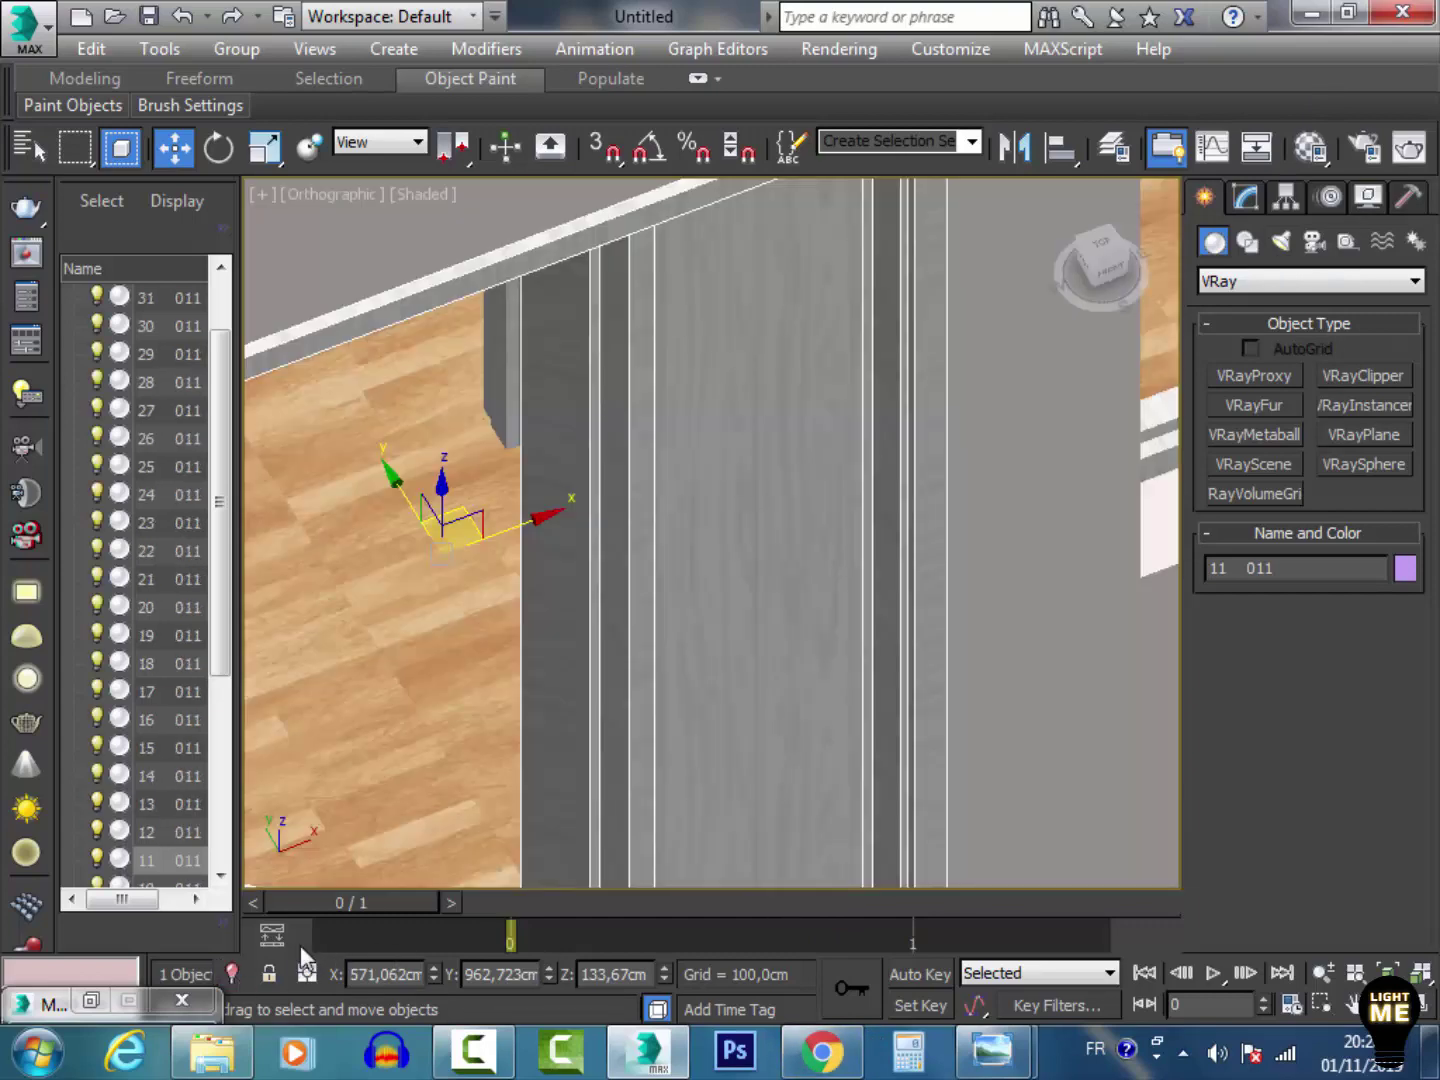
pyautogui.scroll(1, 867, 489)
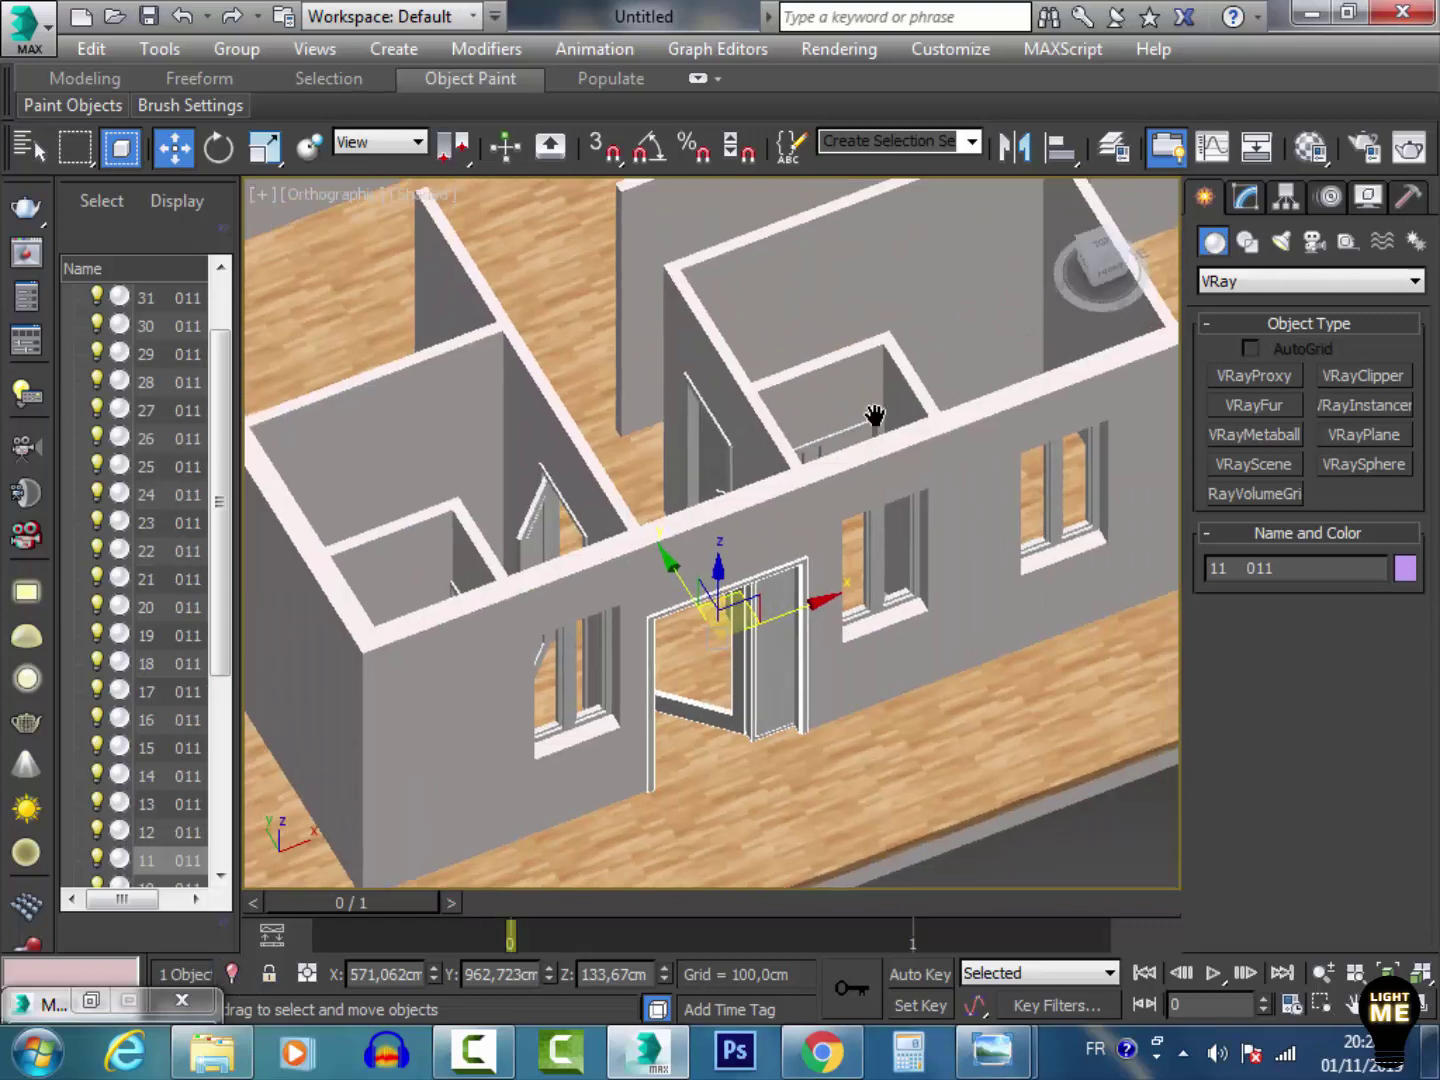
# Step: Pick the entrance door's Multi/Sub-Object material and copy its Wood - Pine Grai sub-material into the second sample slot as an Instance
pyautogui.click(1310, 149)
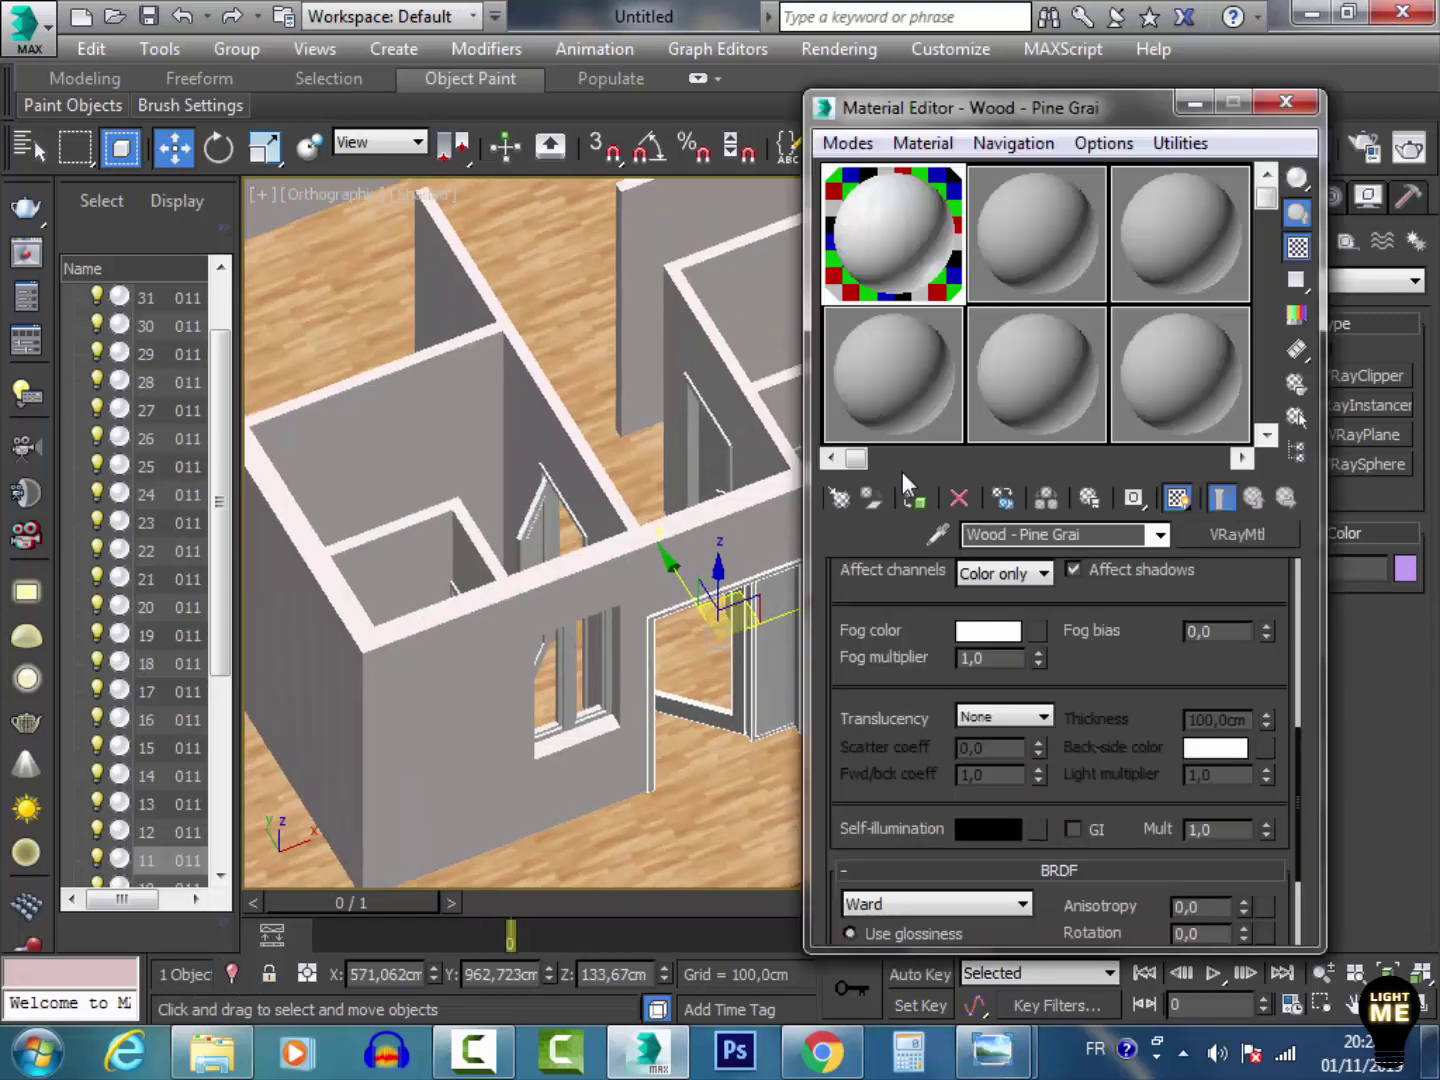
pyautogui.click(938, 534)
pyautogui.scroll(4, 745, 605)
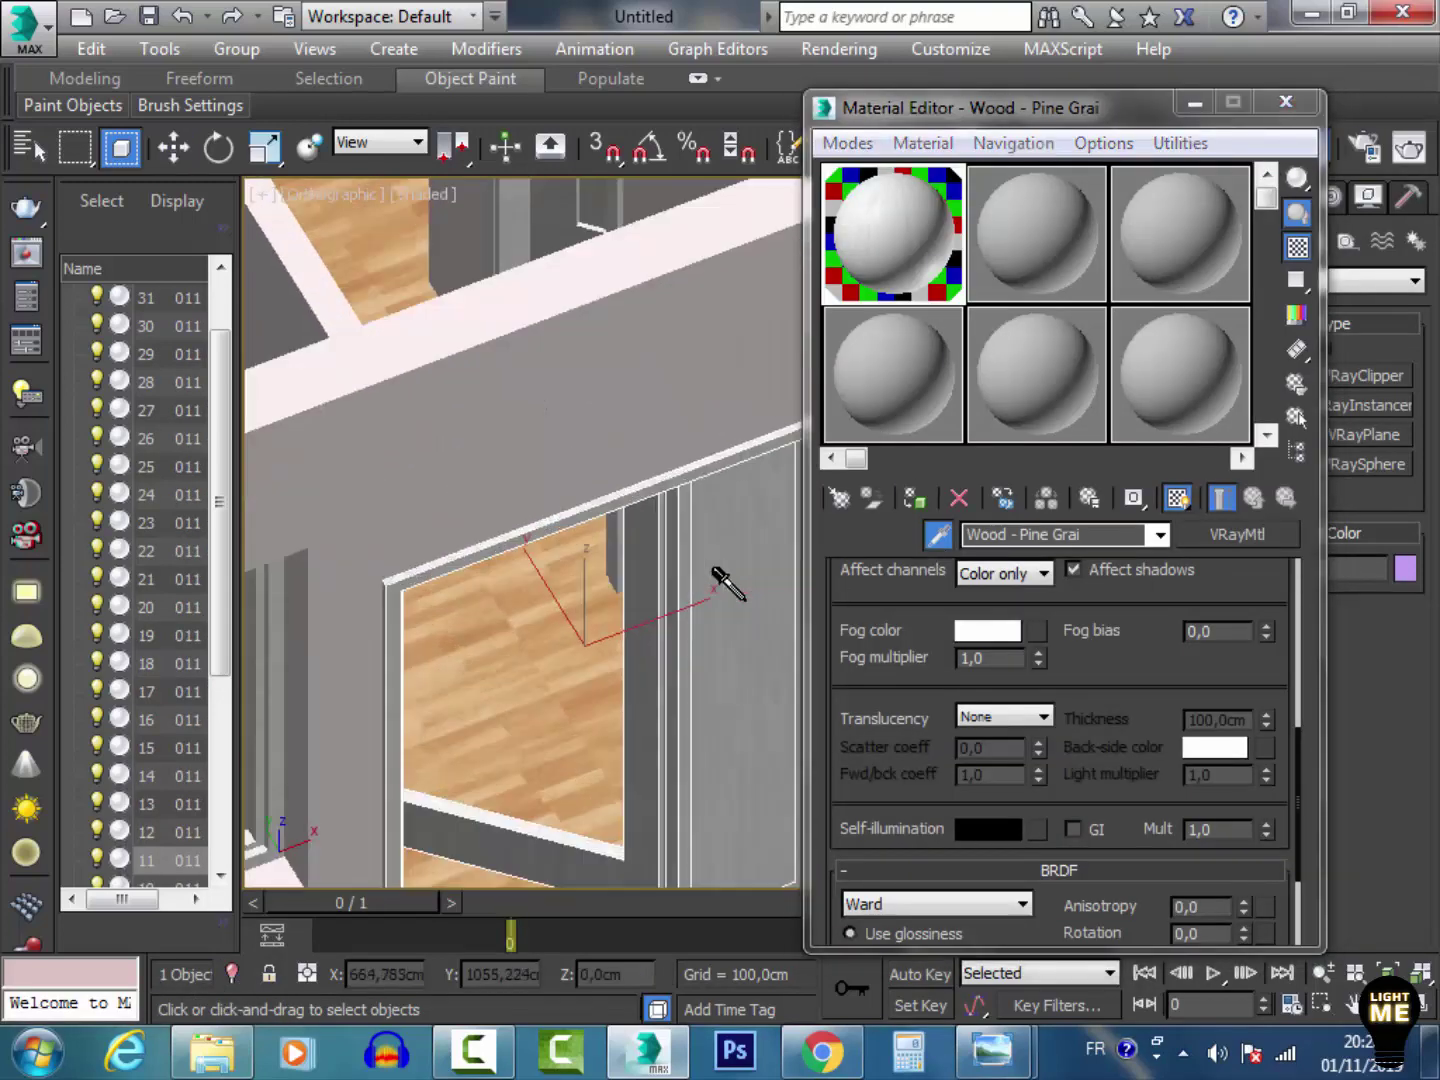
pyautogui.click(699, 542)
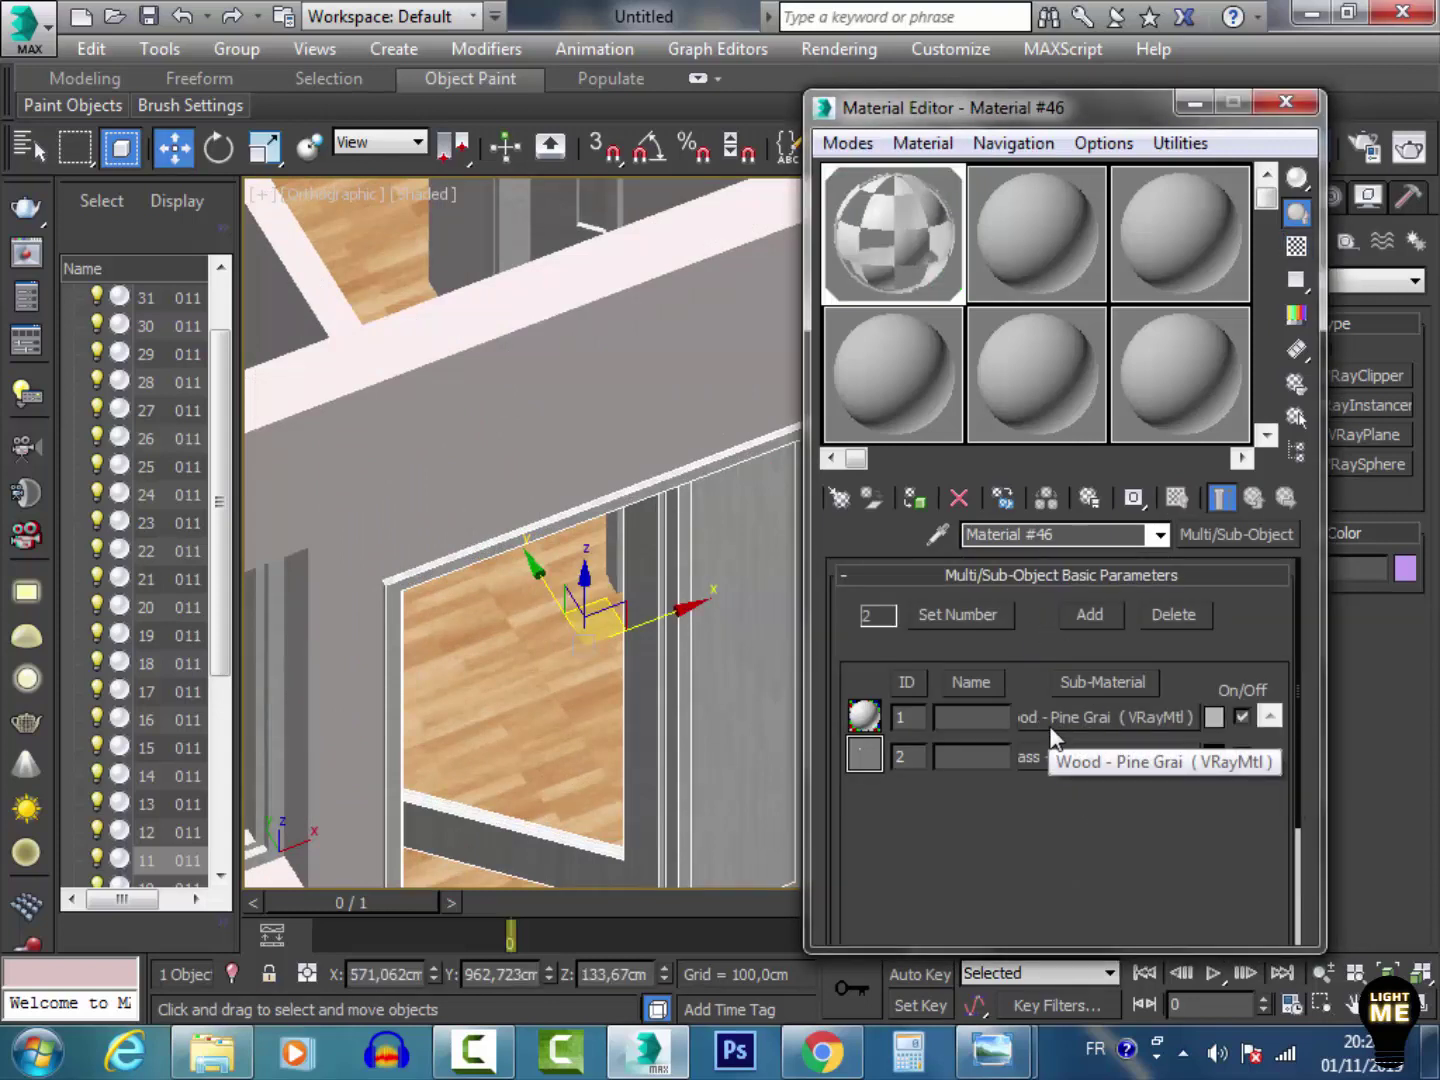
pyautogui.moveTo(1048, 724); pyautogui.dragTo(1066, 385)
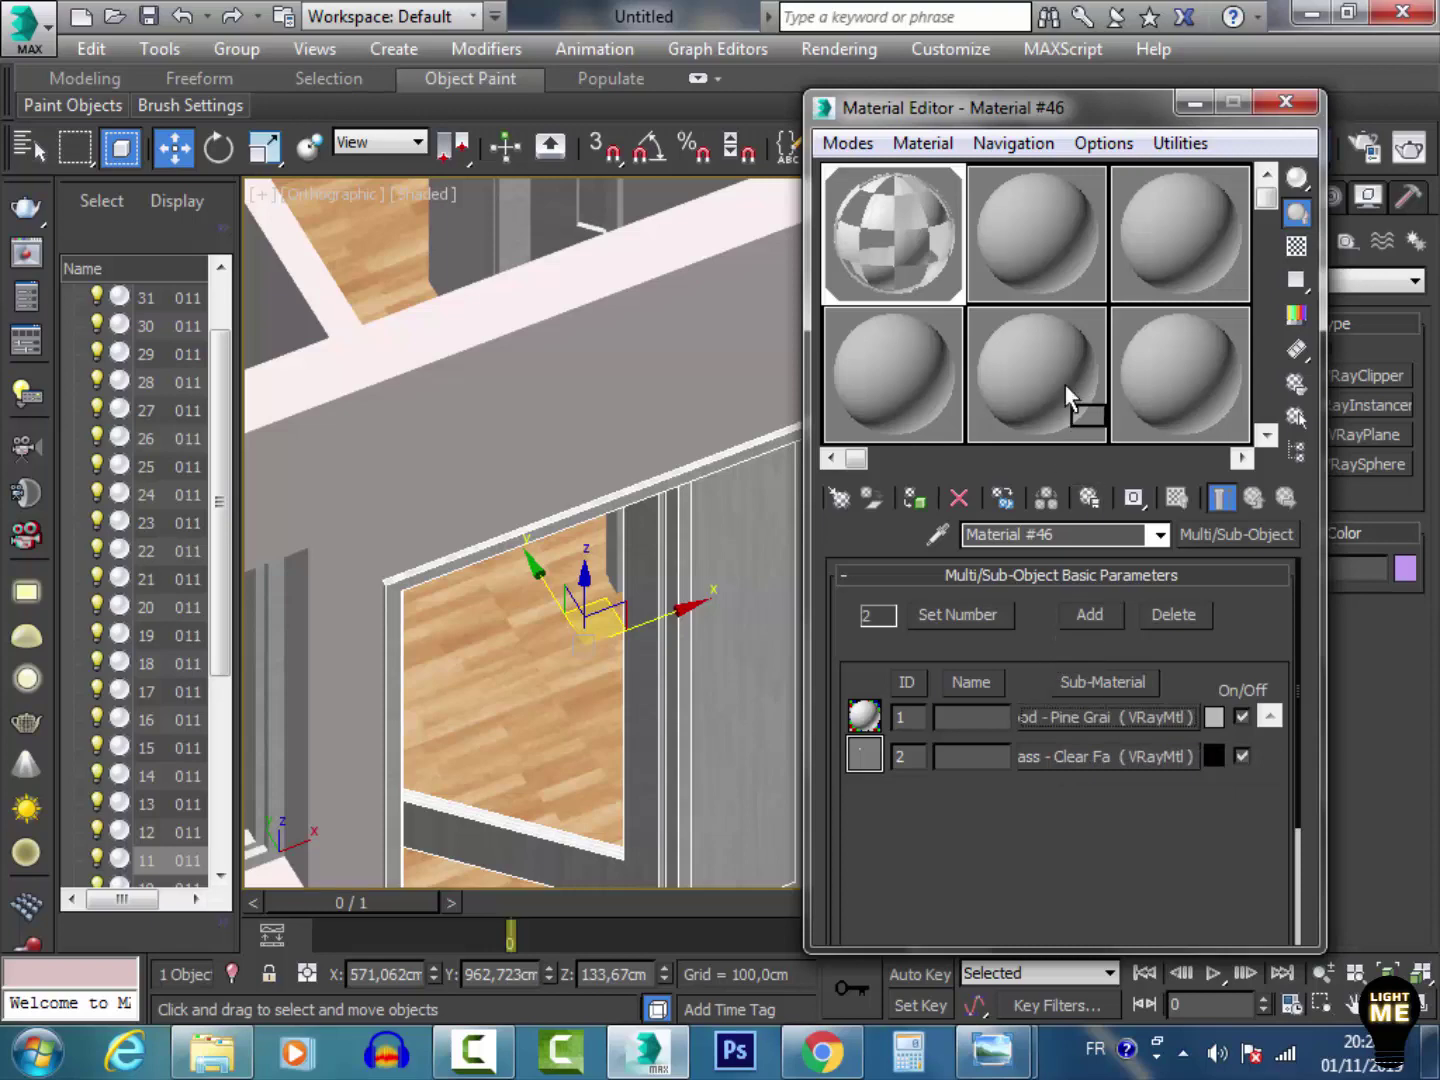
pyautogui.moveTo(1049, 222); pyautogui.dragTo(1048, 222)
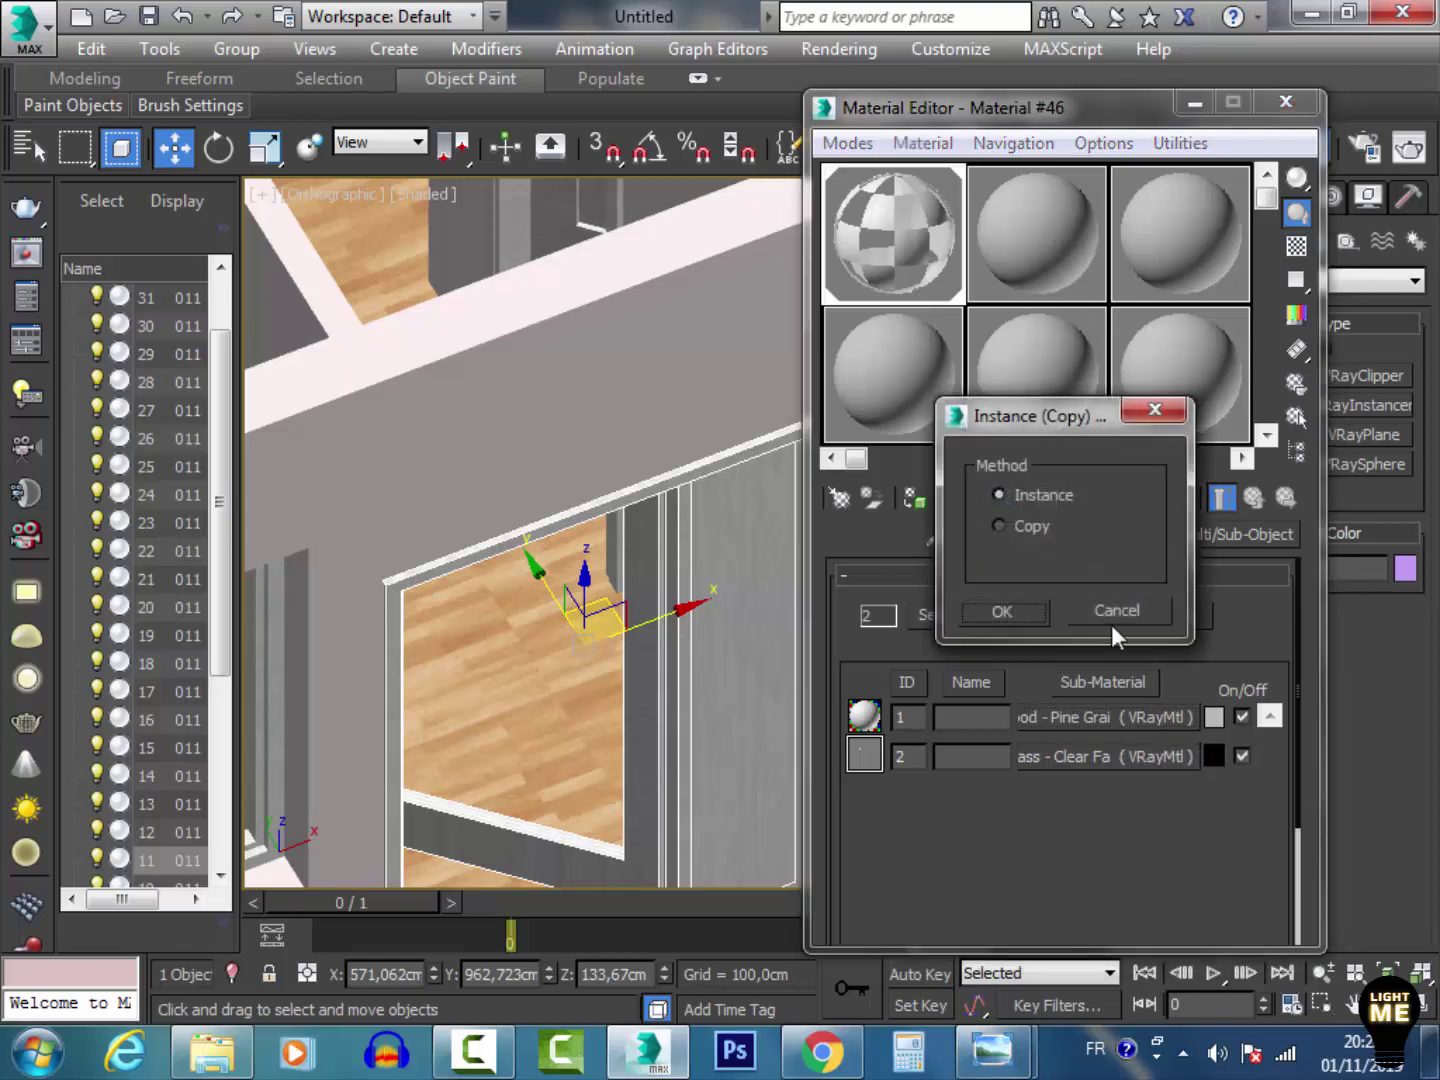
pyautogui.click(1020, 609)
# Step: Select all objects that use the Wood - Pine Grai material, minimise the Material Editor and isolate the selection
pyautogui.click(925, 145)
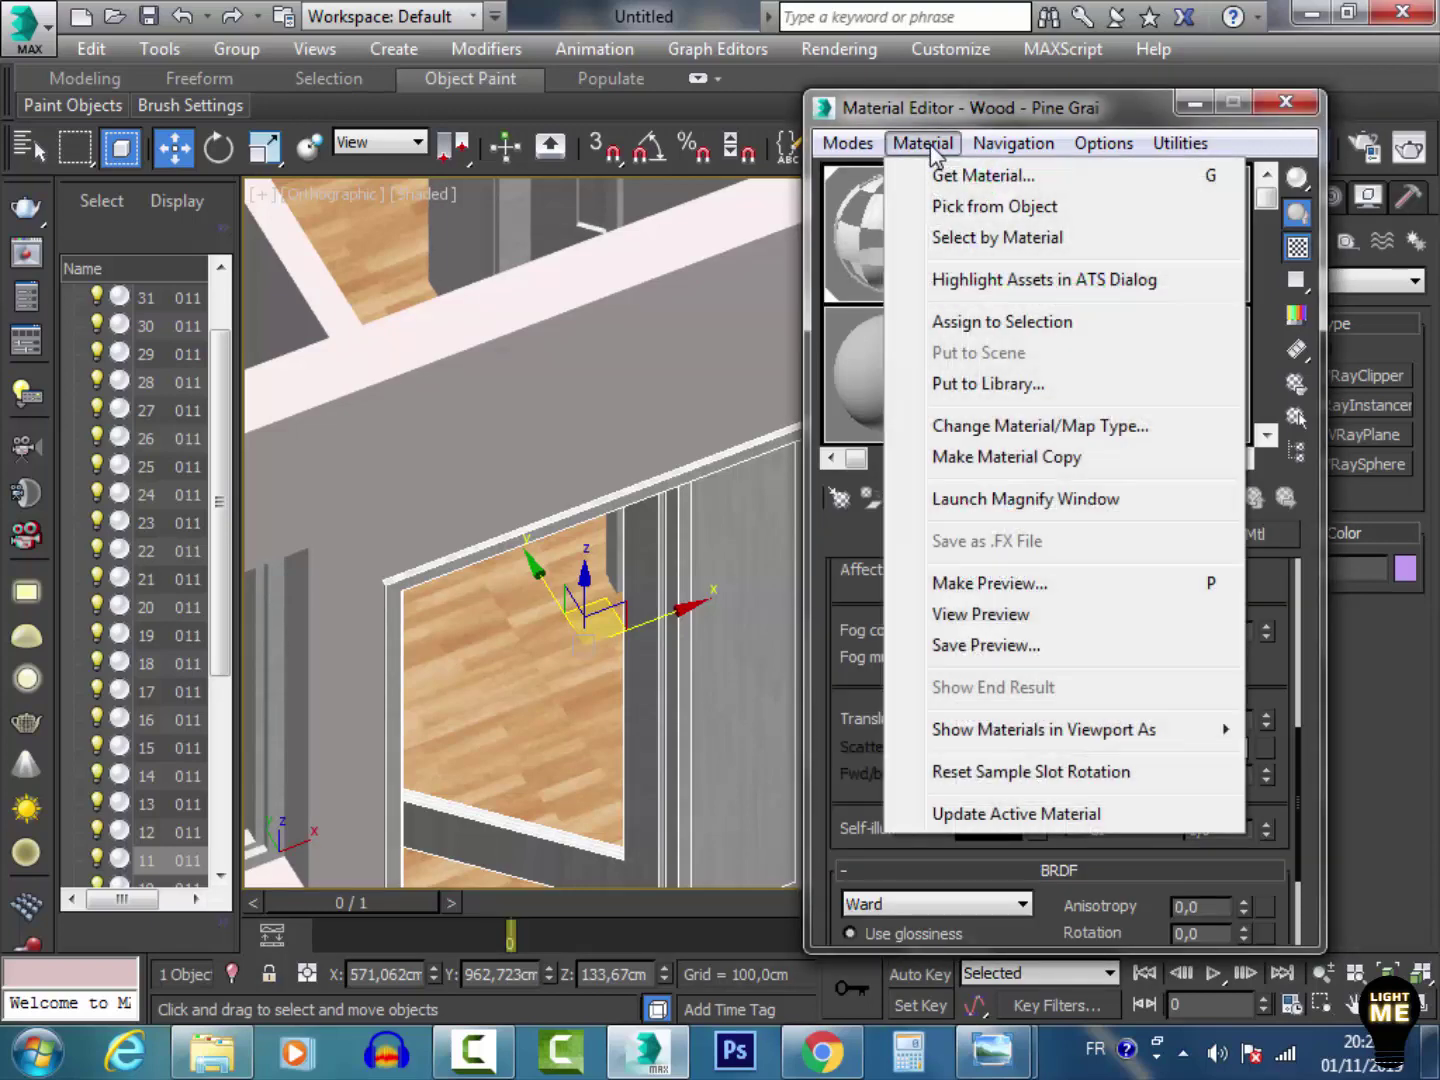
pyautogui.click(963, 239)
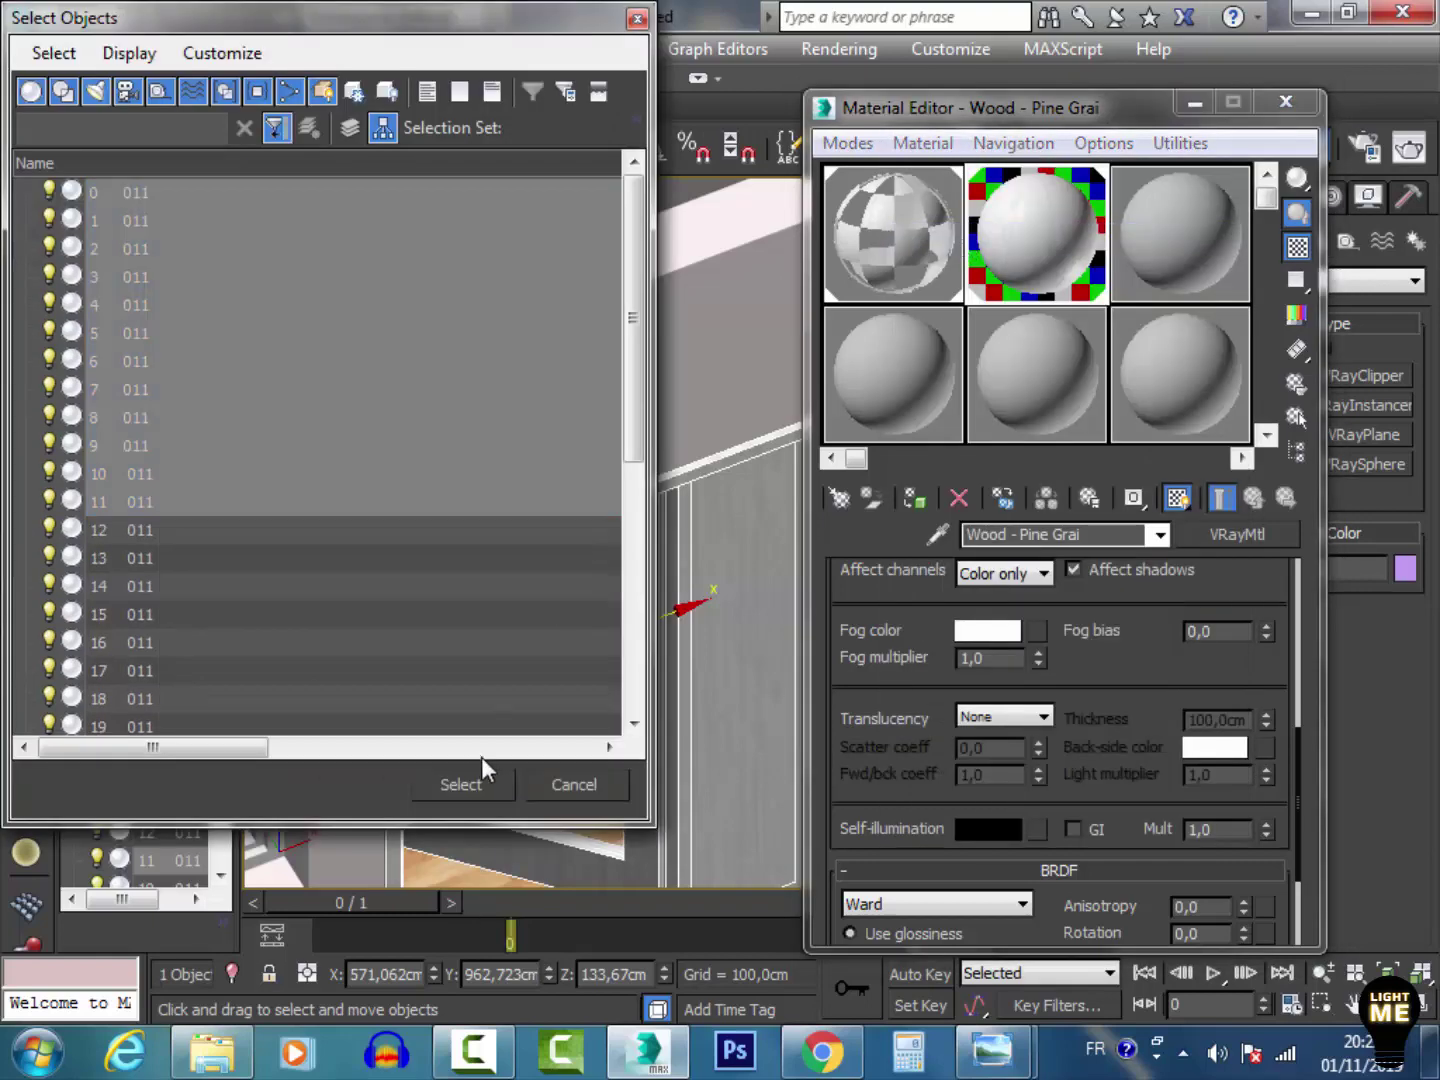
pyautogui.click(469, 781)
pyautogui.click(1193, 102)
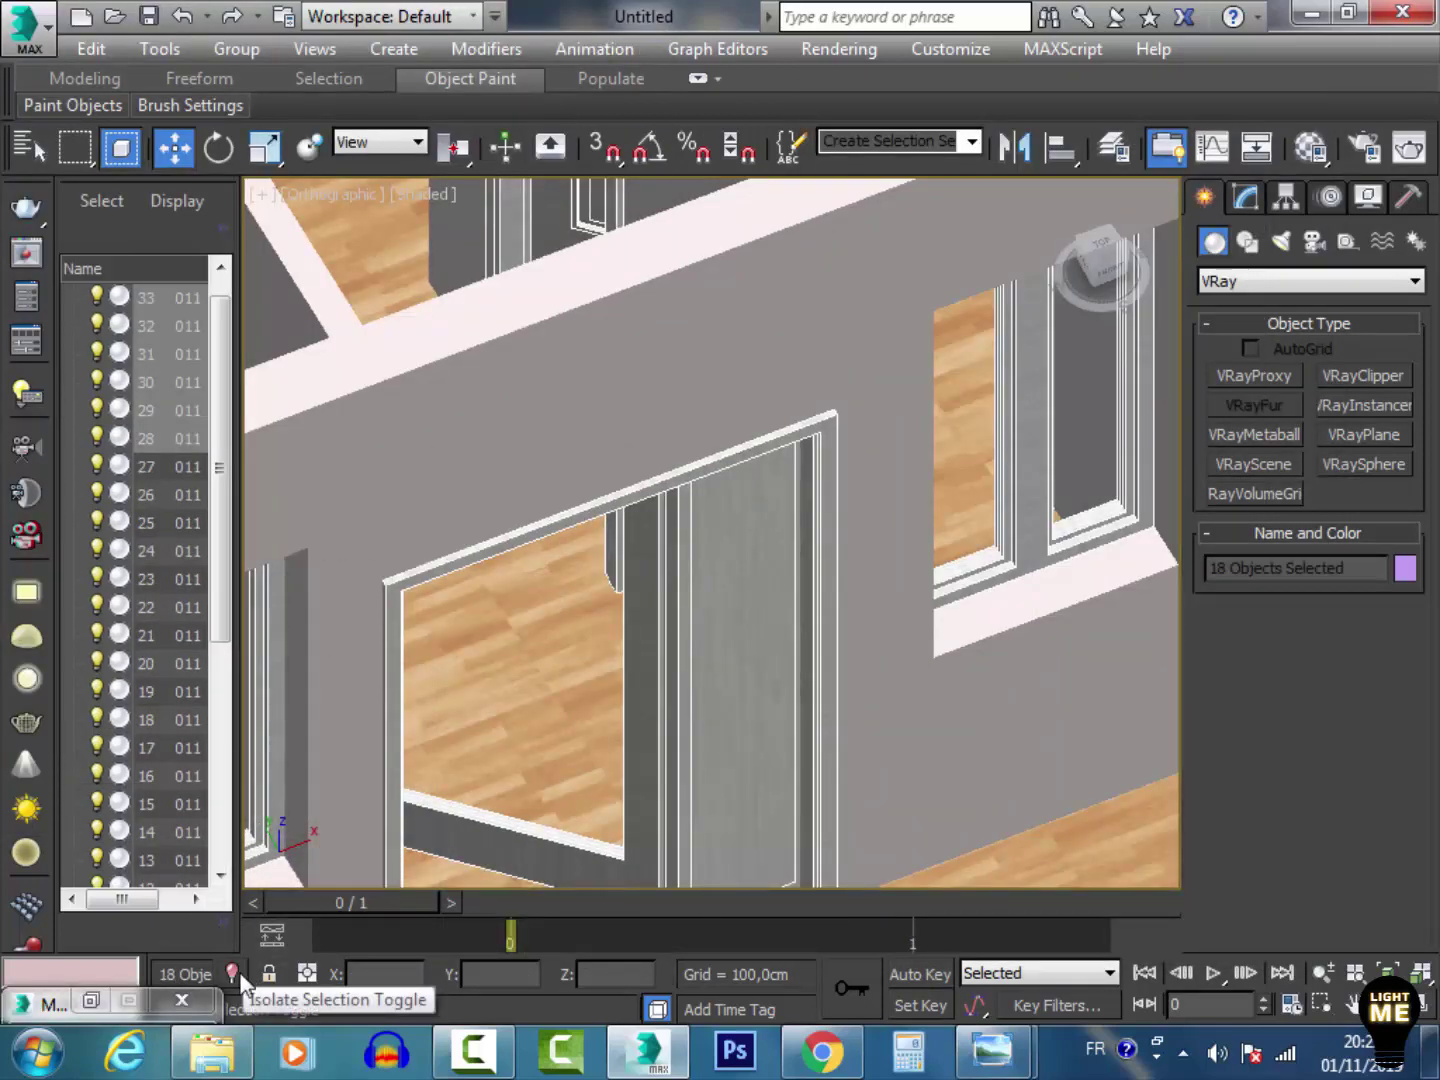
pyautogui.click(233, 974)
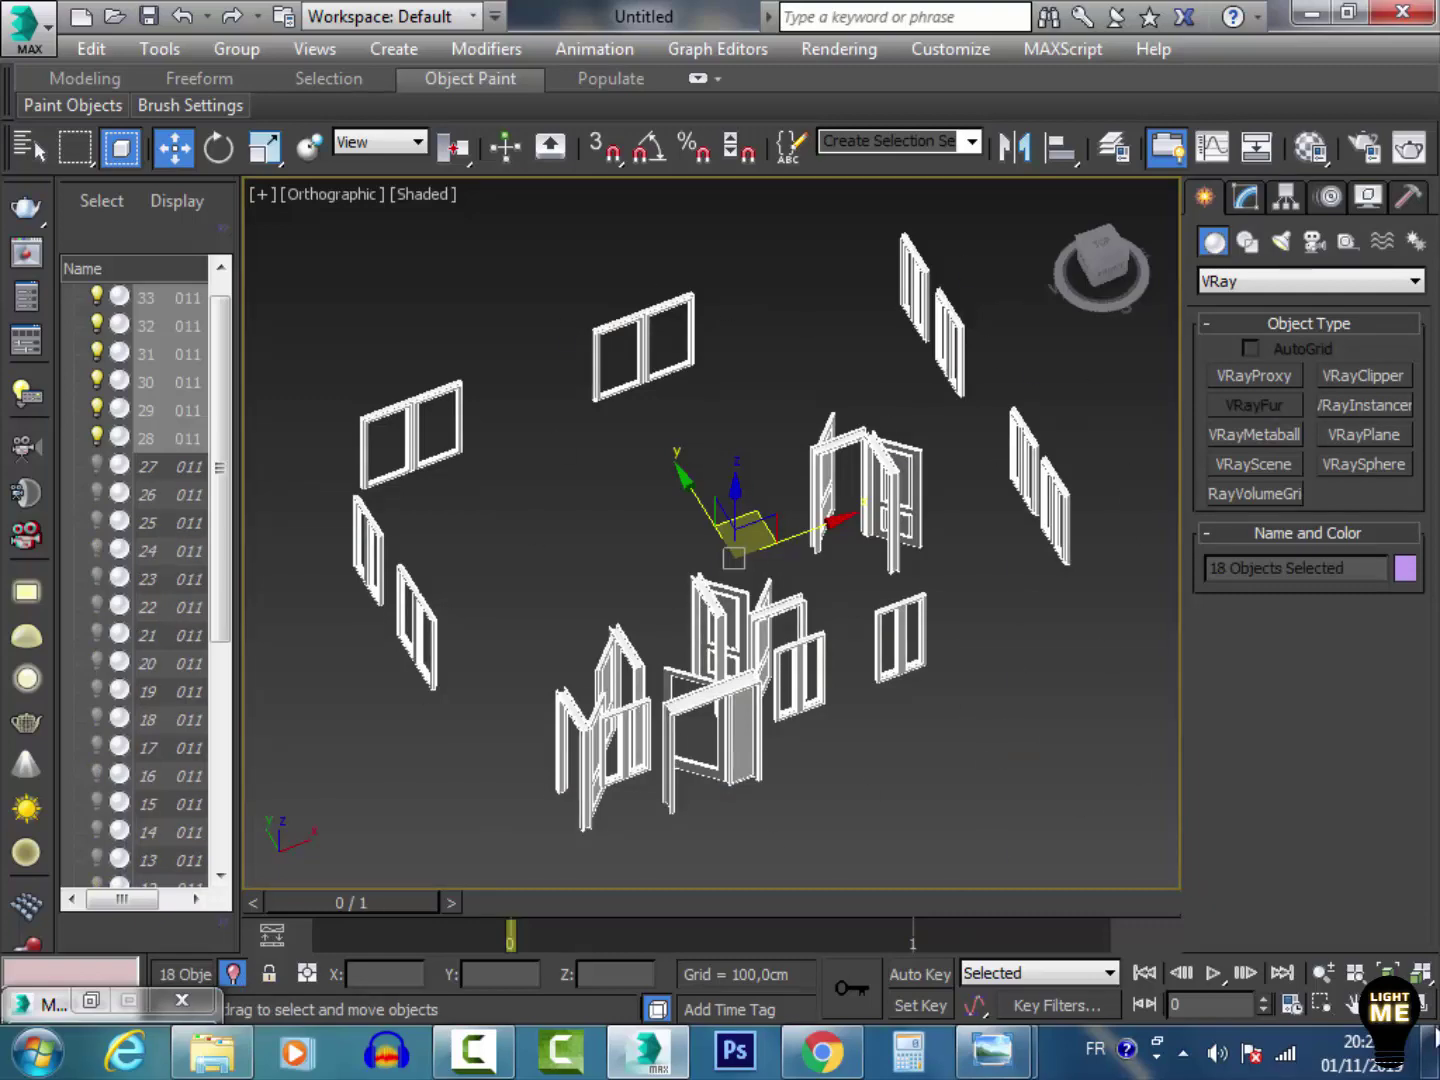
# Step: Add a UVW Map modifier with Box mapping to the isolated doors and windows
pyautogui.hotkey('ctrl', 'r')
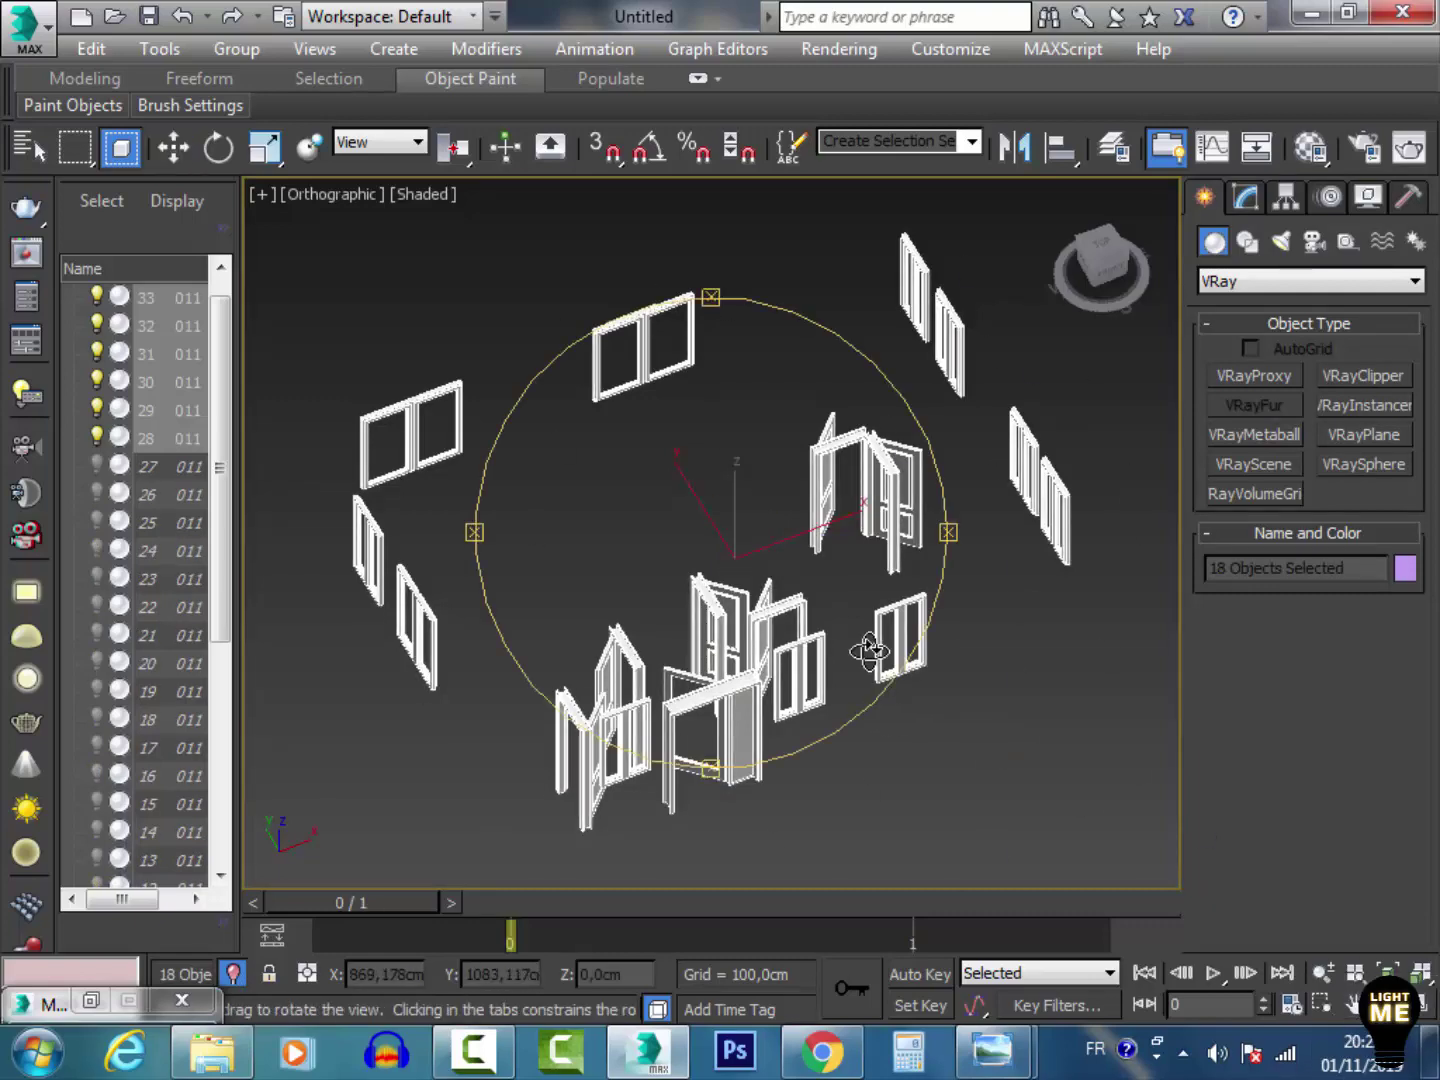
pyautogui.moveTo(868, 653); pyautogui.dragTo(744, 556)
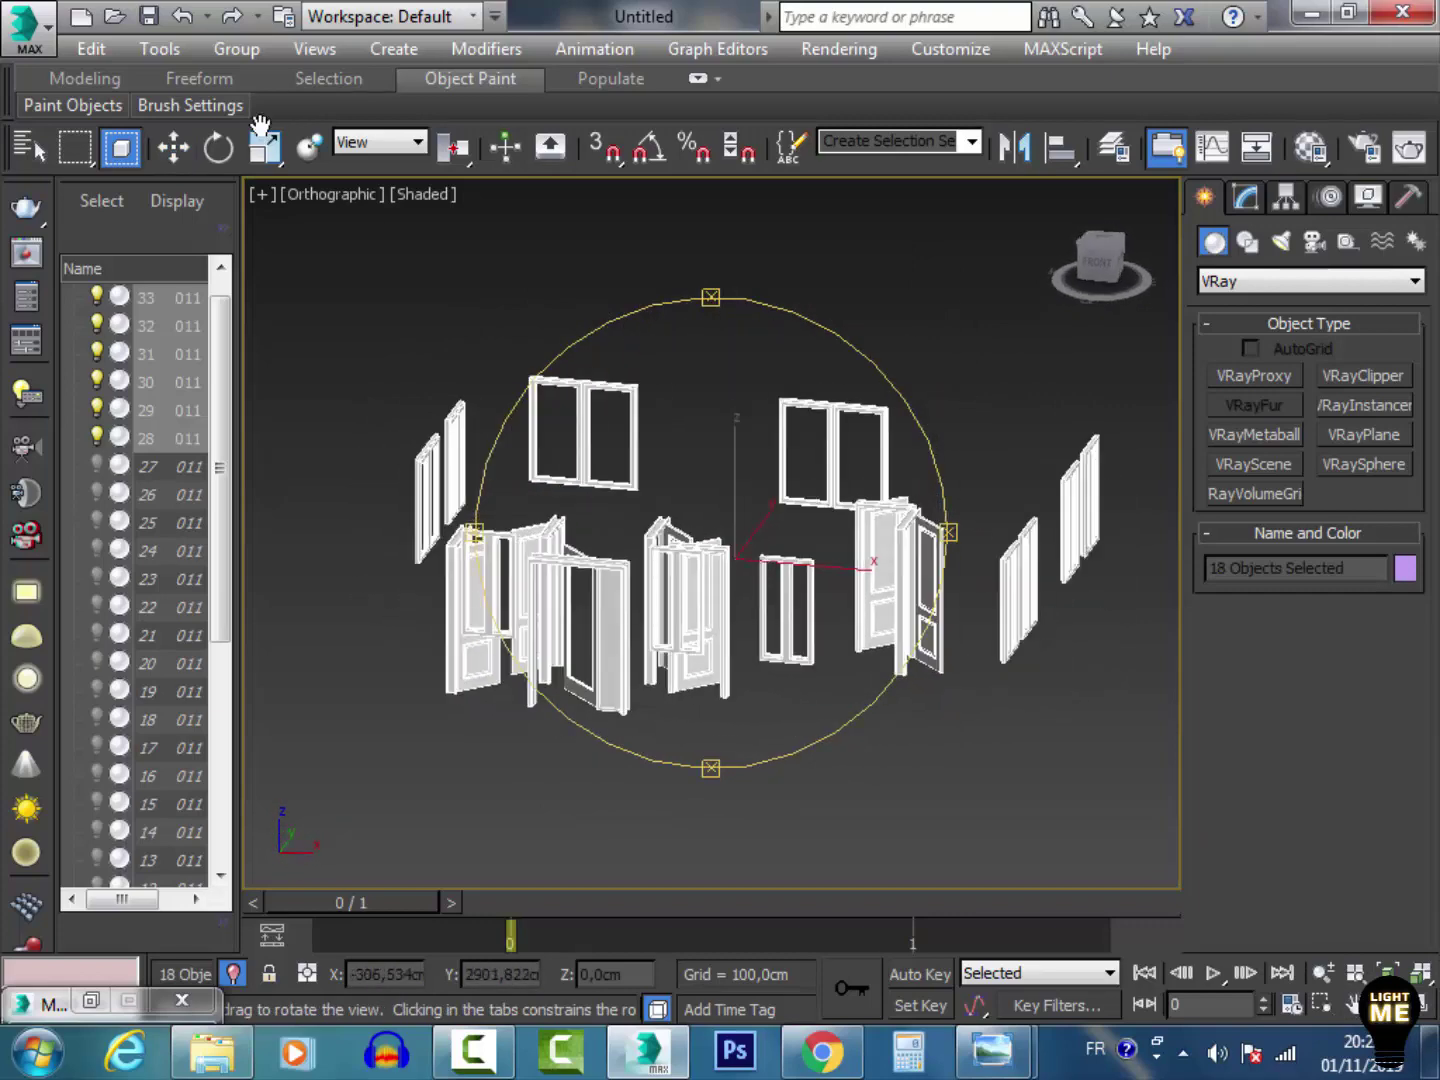
pyautogui.click(176, 149)
pyautogui.click(1246, 198)
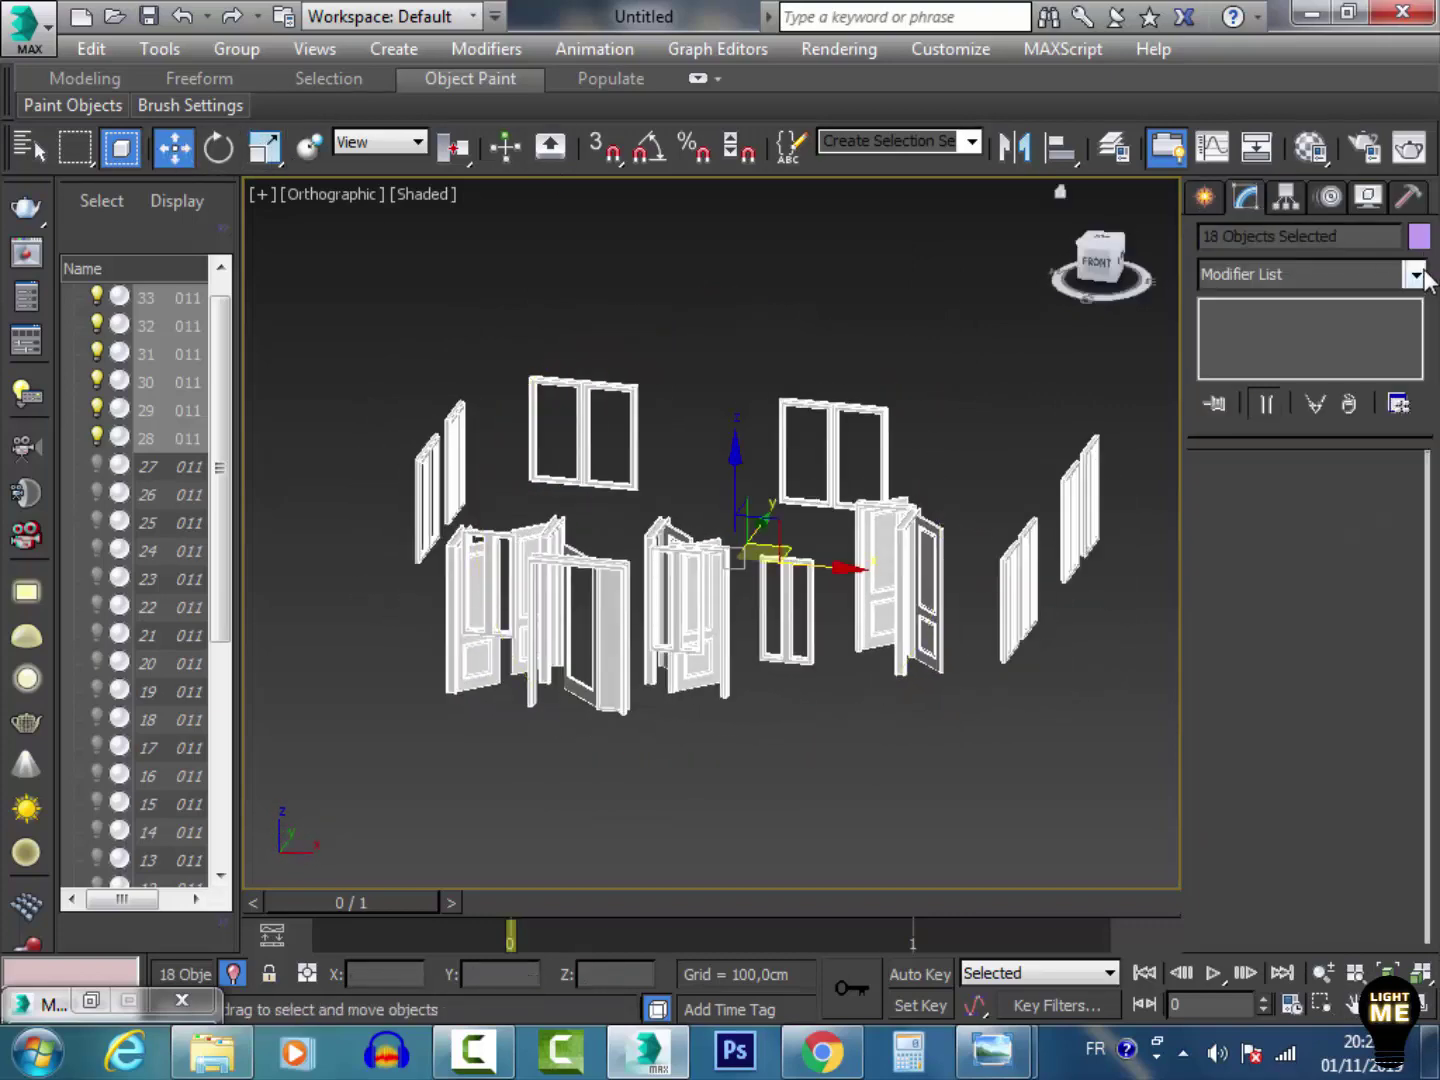
pyautogui.click(1414, 274)
pyautogui.press('u')
pyautogui.press('u')
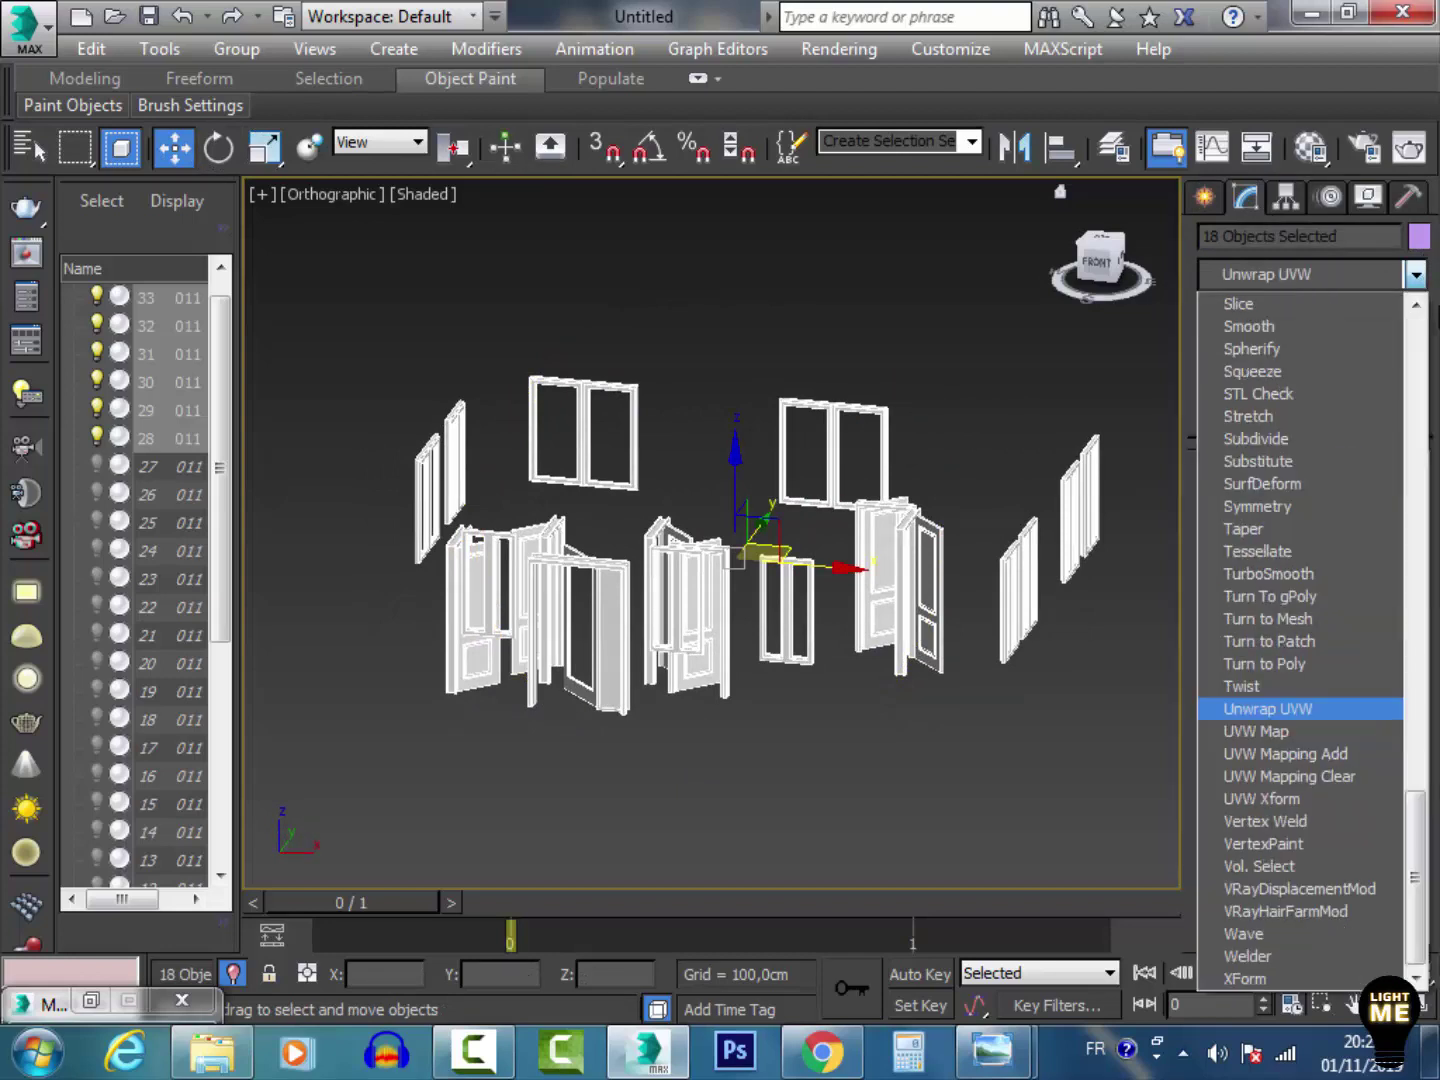
pyautogui.click(1286, 733)
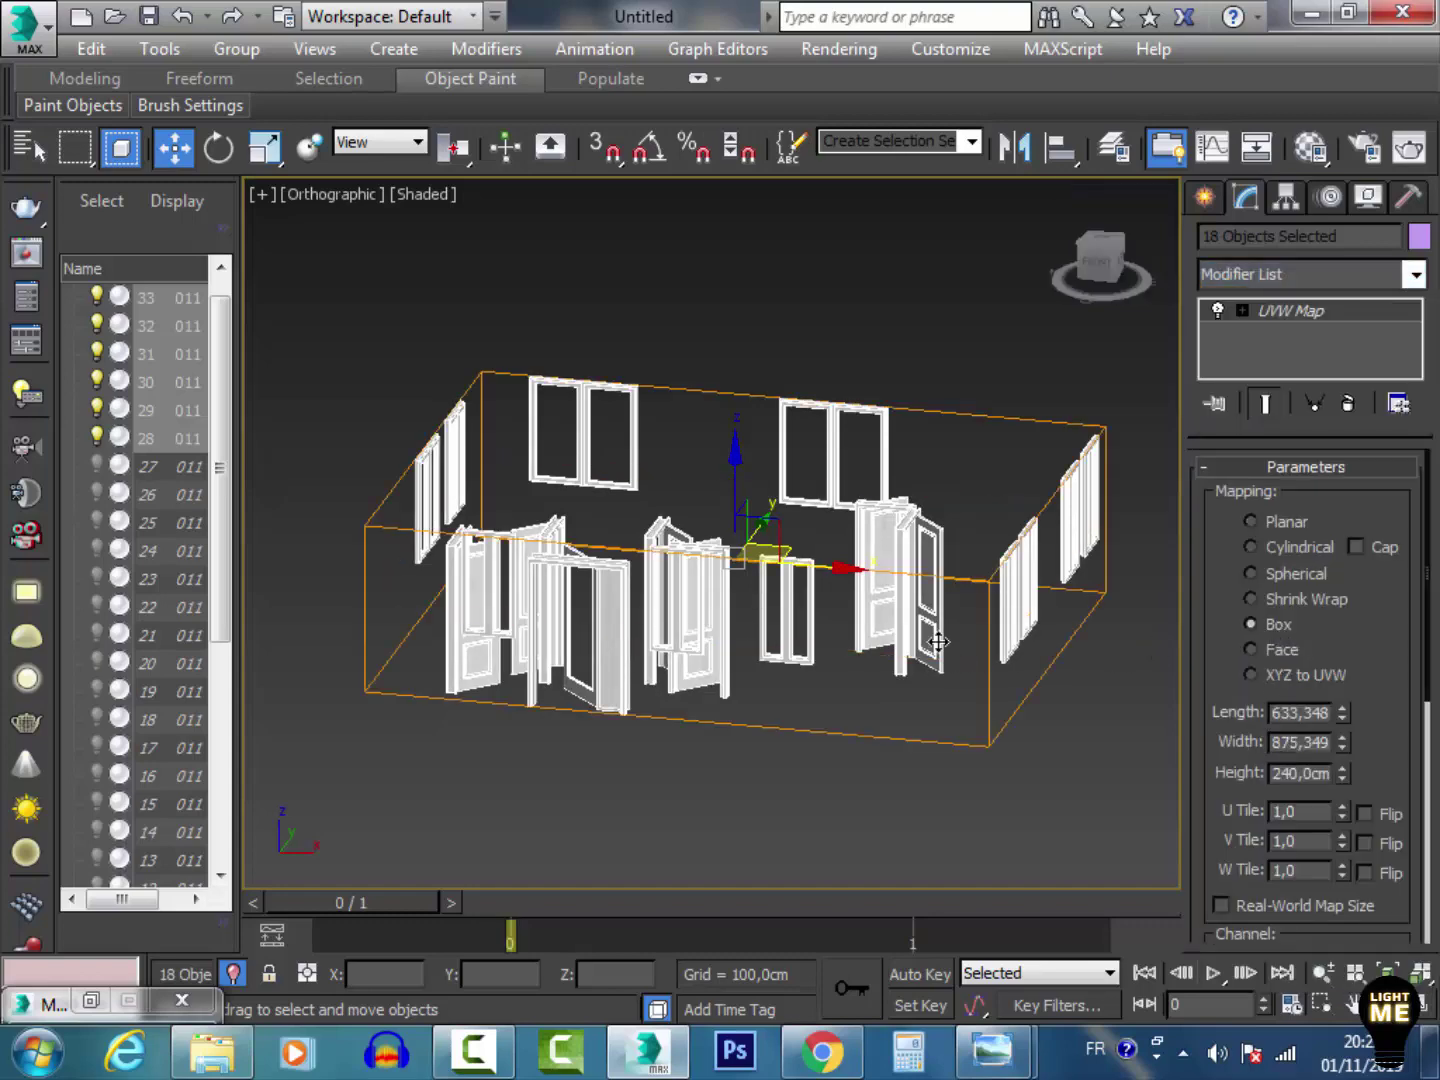
# Step: Set the UVW Map box's length, width and height to 30 cm each
pyautogui.scroll(10, 939, 642)
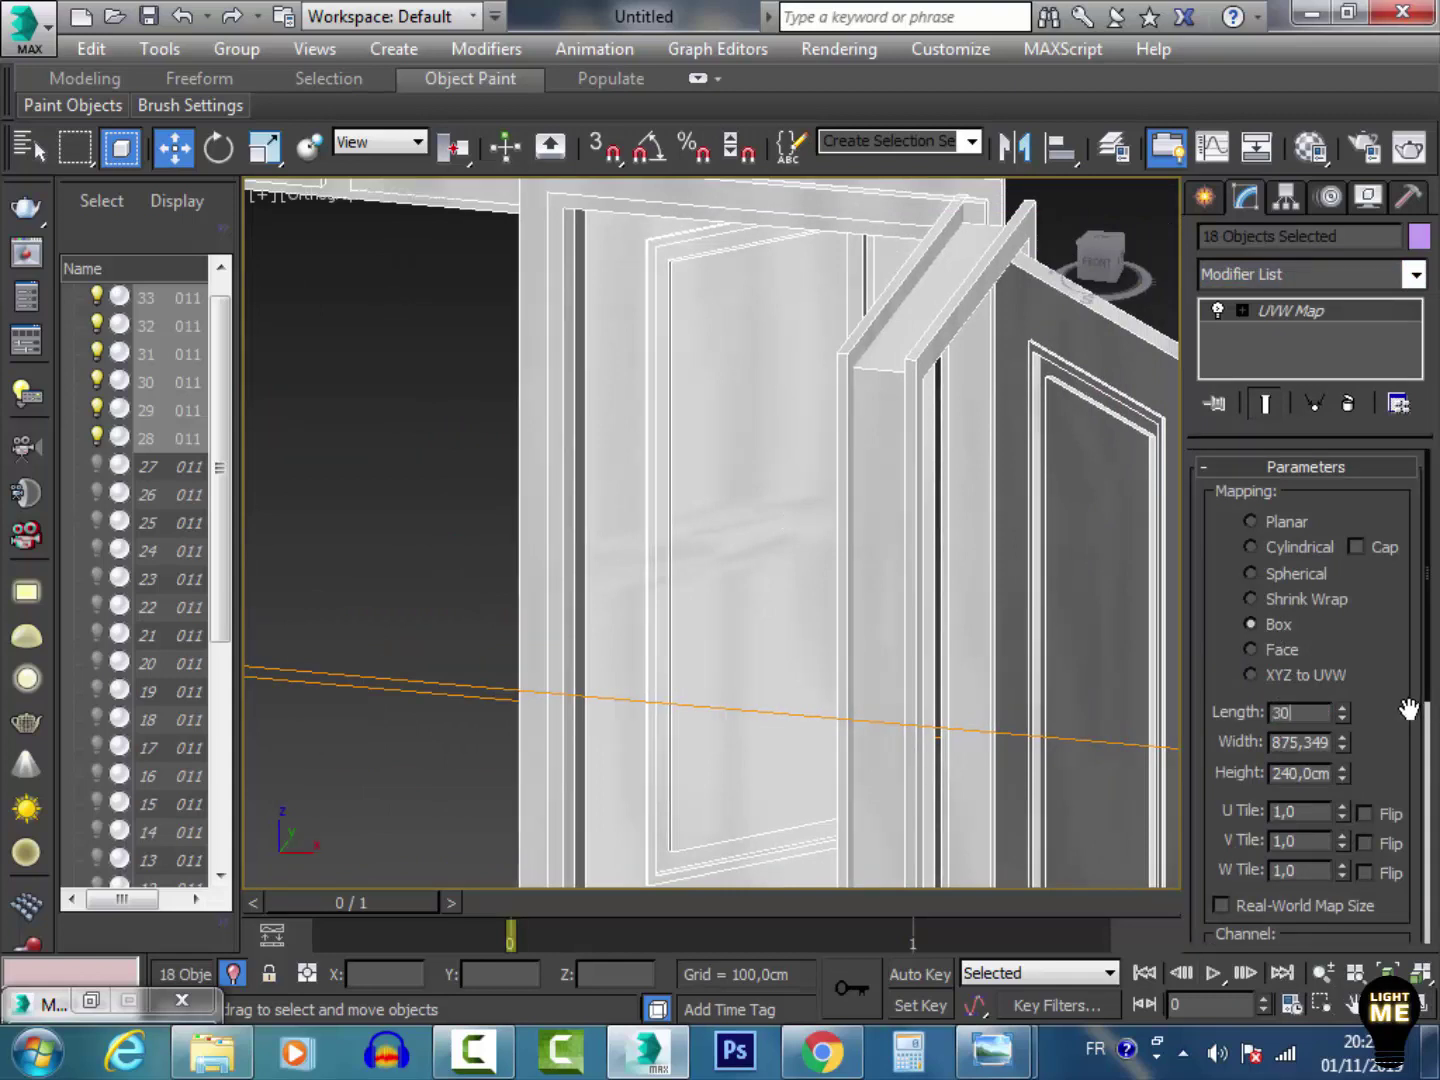
pyautogui.write('30')
pyautogui.press('Return')
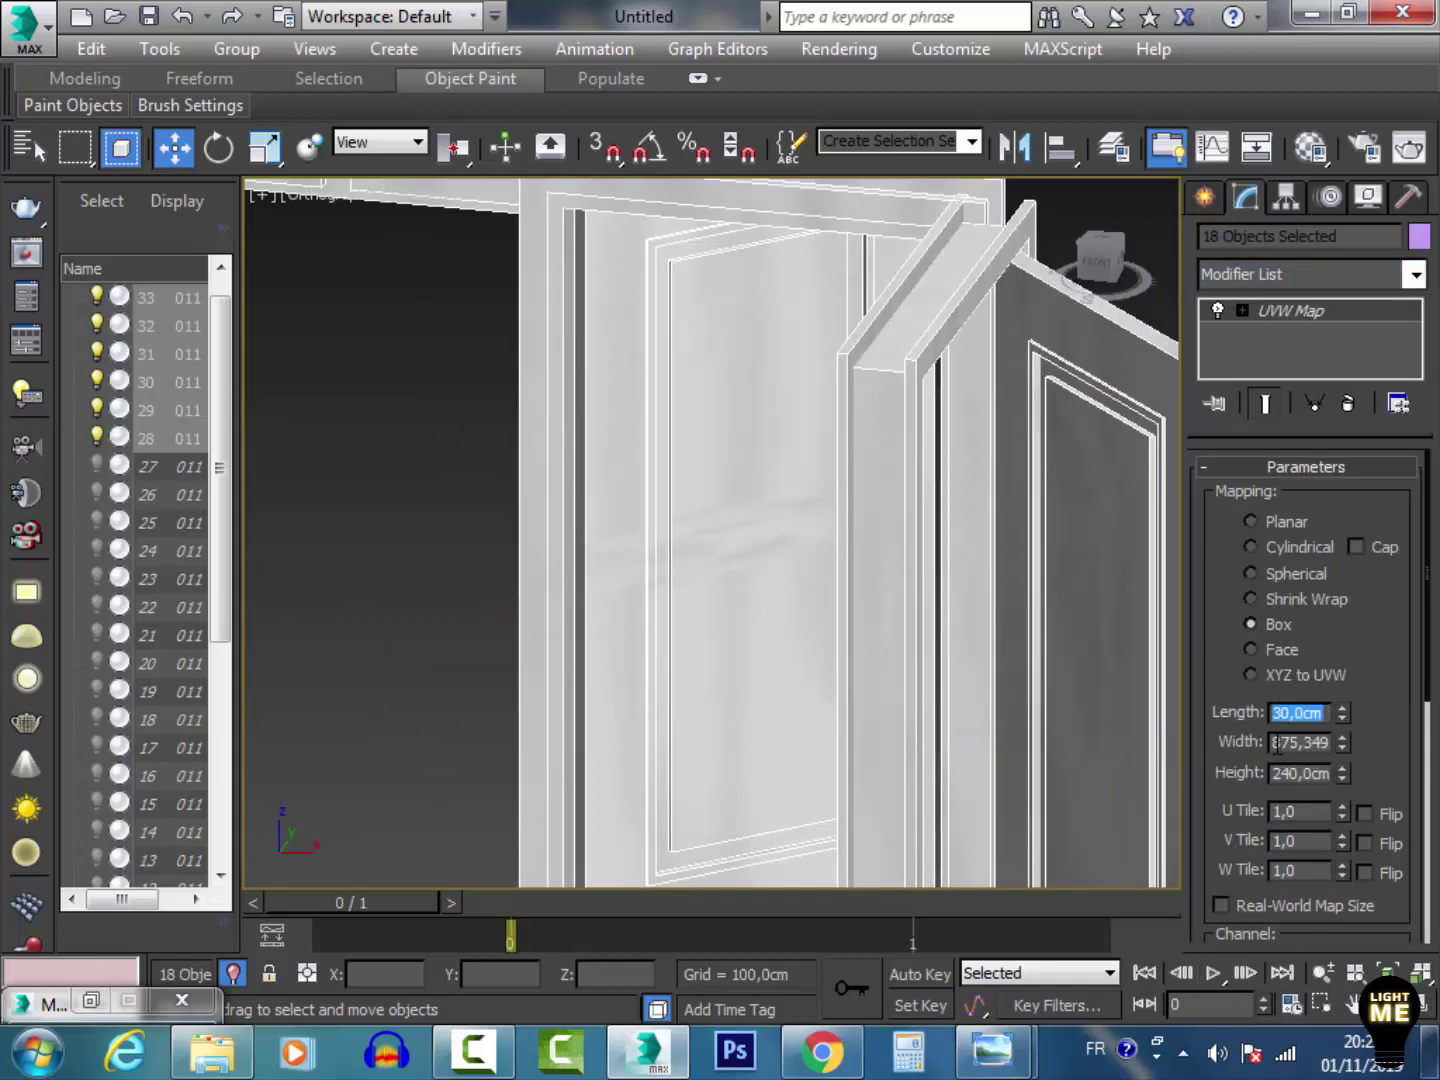
pyautogui.press('Tab')
pyautogui.press('Return')
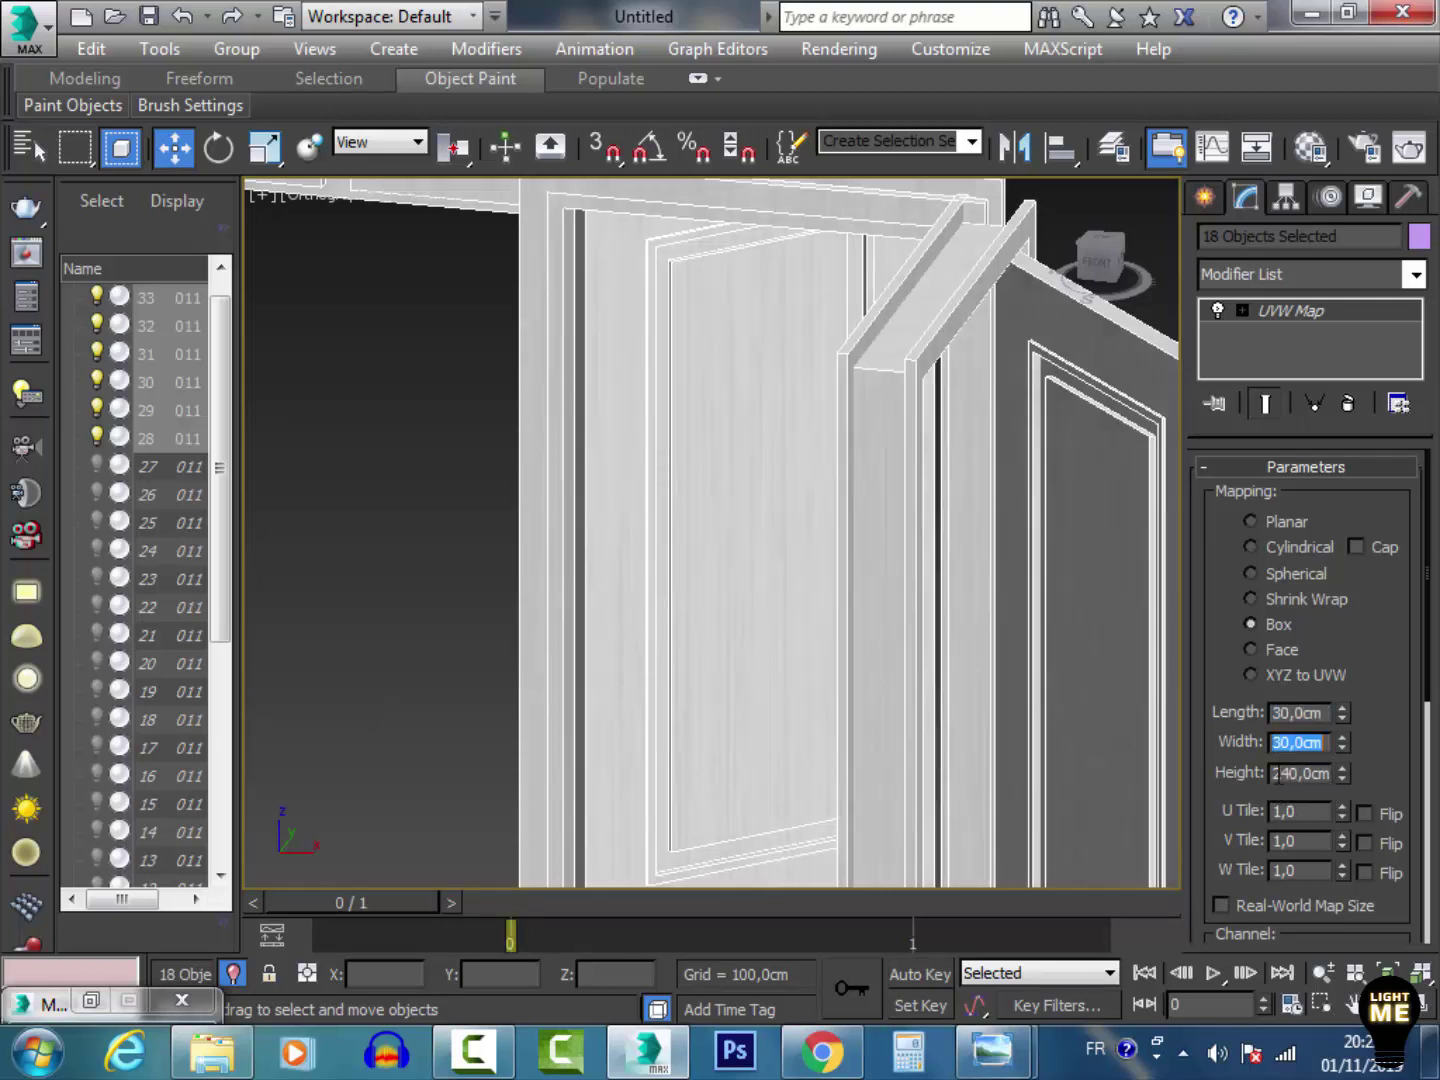
pyautogui.press('Tab')
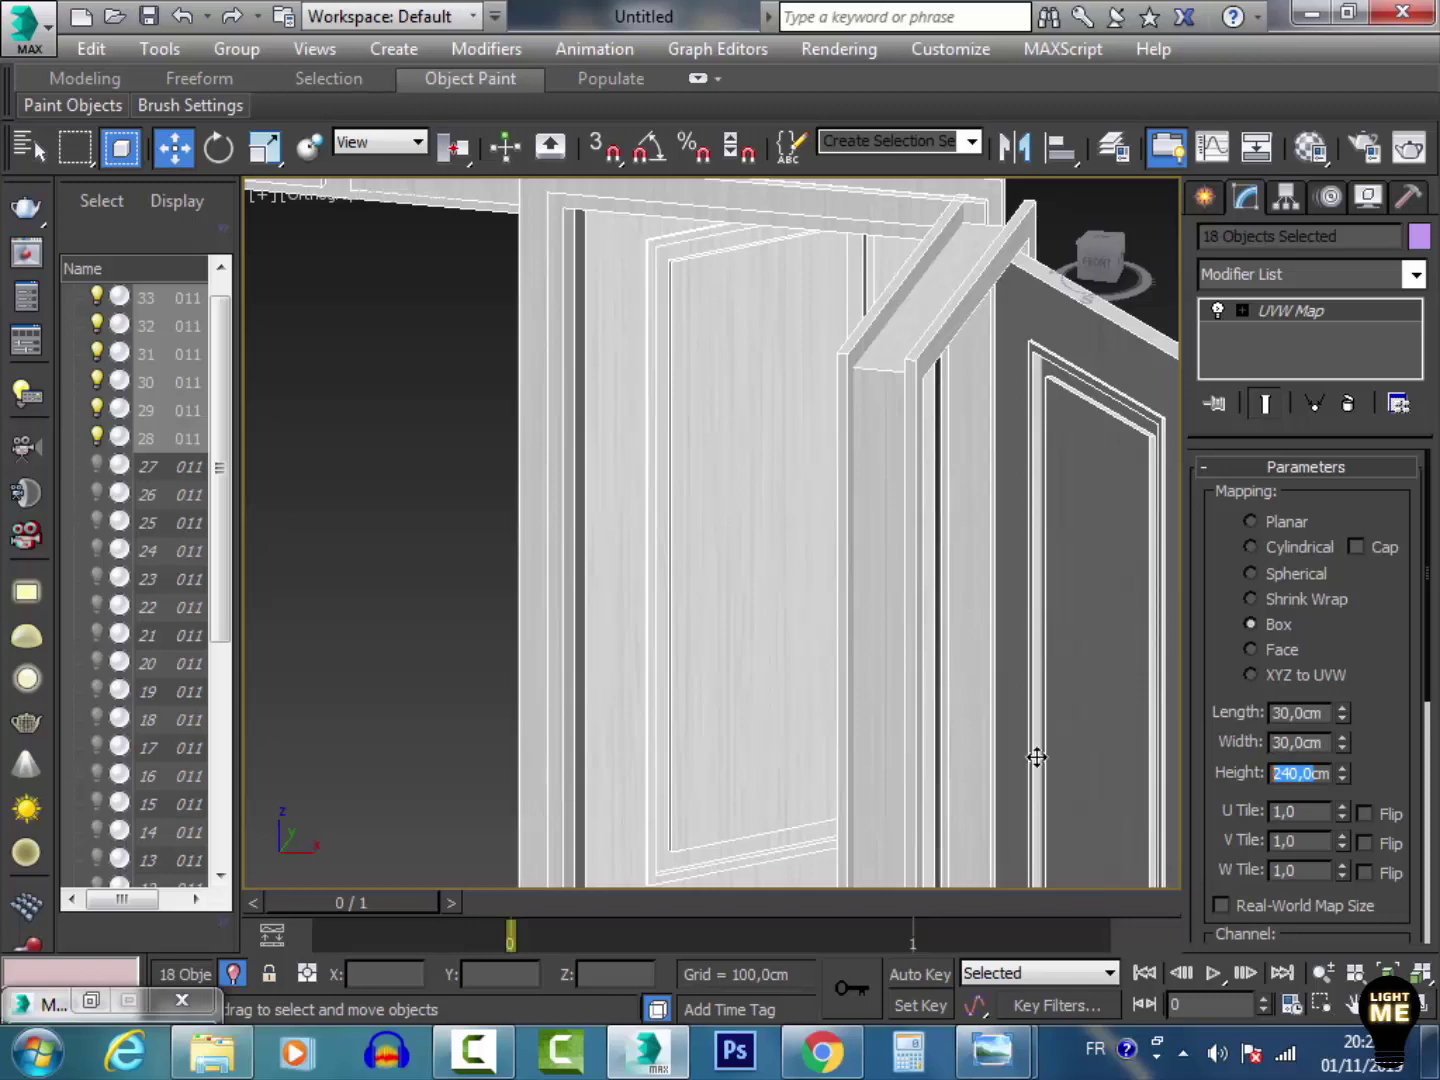
pyautogui.write('30')
pyautogui.press('Return')
# Step: Check the wood grain on the door frames, clear the selection and exit isolation to bring back the whole house
pyautogui.keyDown('alt'); pyautogui.moveTo(736, 453); pyautogui.dragTo(595, 666, button='middle'); pyautogui.keyUp('alt')
pyautogui.scroll(1, 595, 666)
pyautogui.scroll(1, 768, 588)
pyautogui.scroll(1, 620, 430)
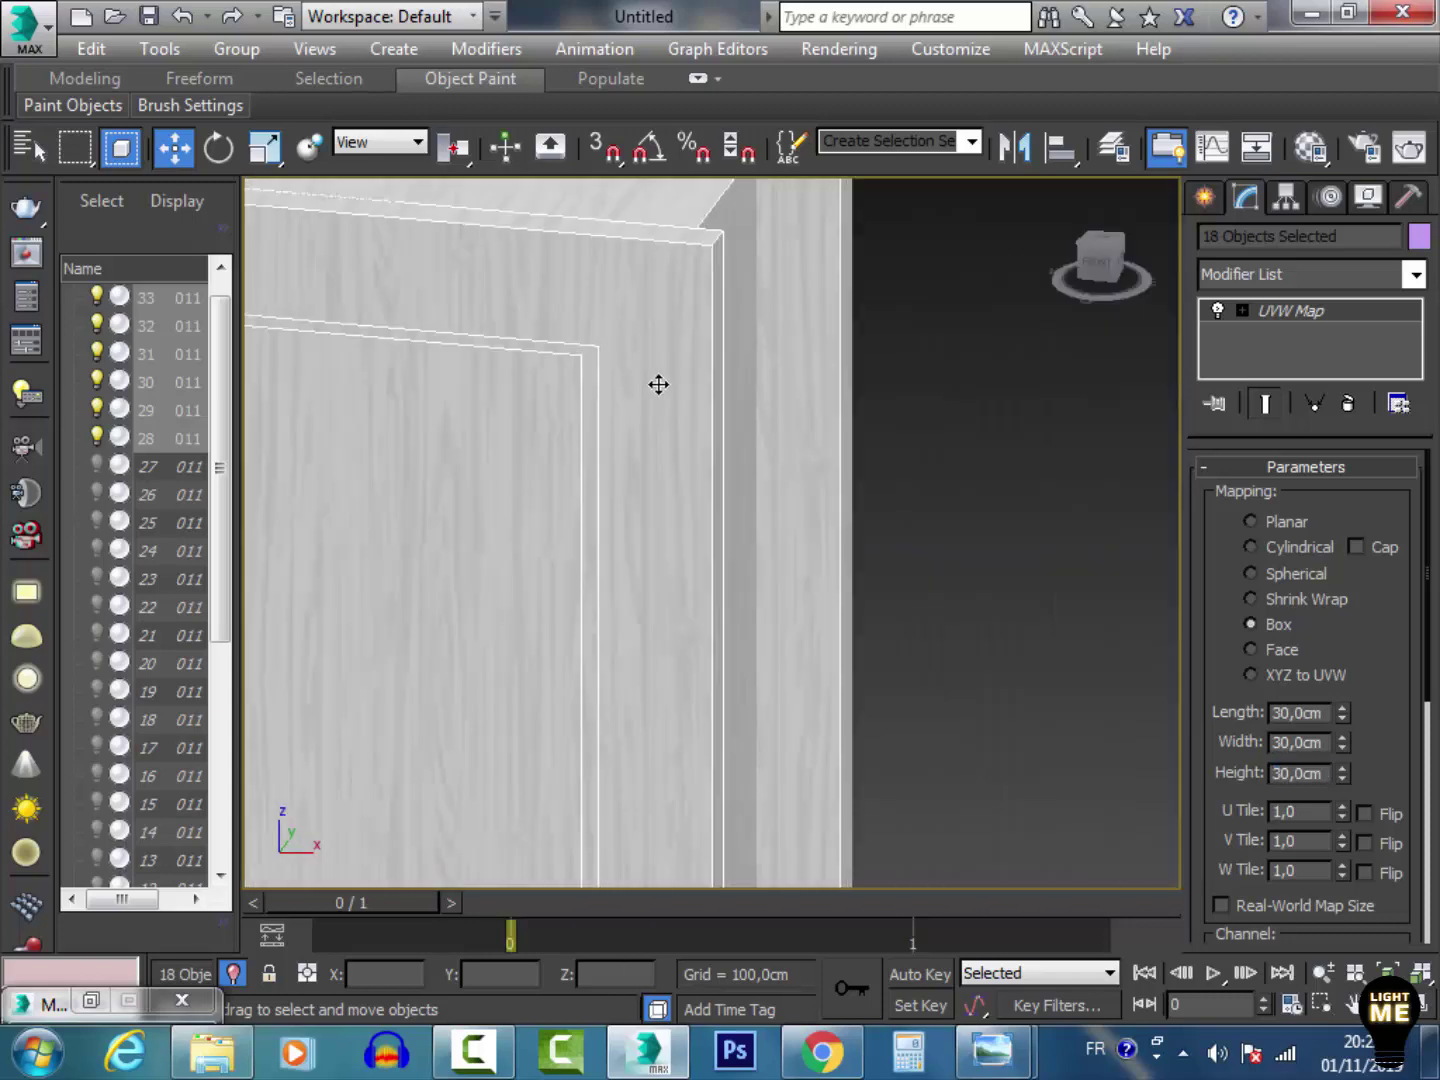
pyautogui.moveTo(656, 386); pyautogui.dragTo(762, 548, button='middle')
pyautogui.scroll(2, 762, 350)
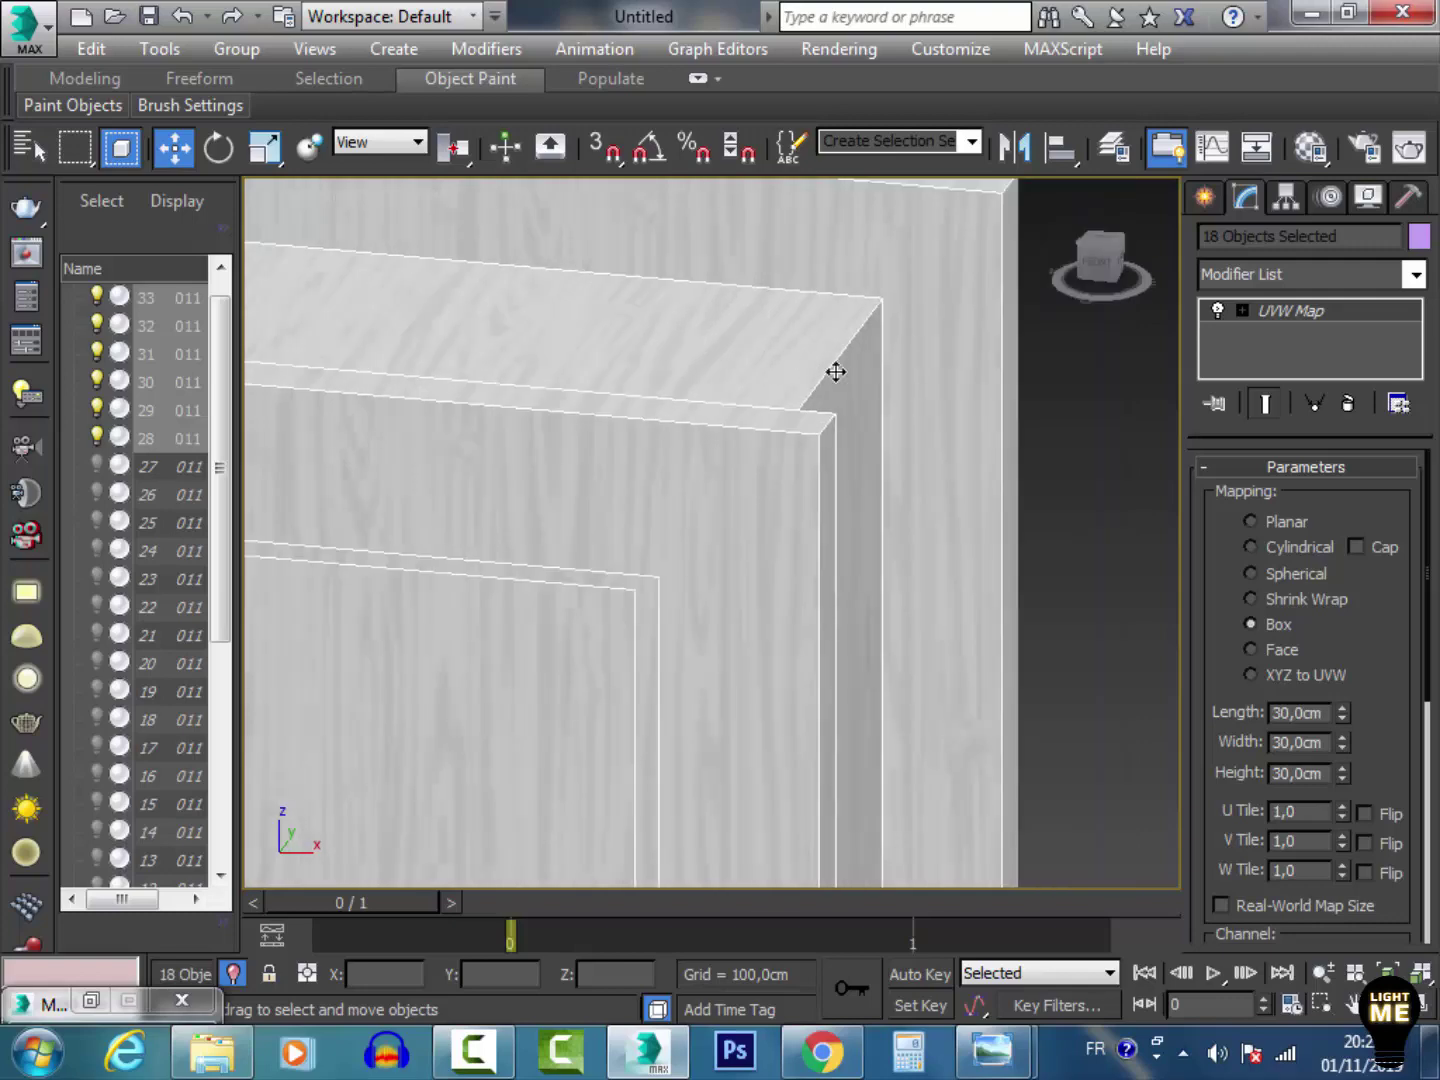
pyautogui.scroll(-8, 836, 373)
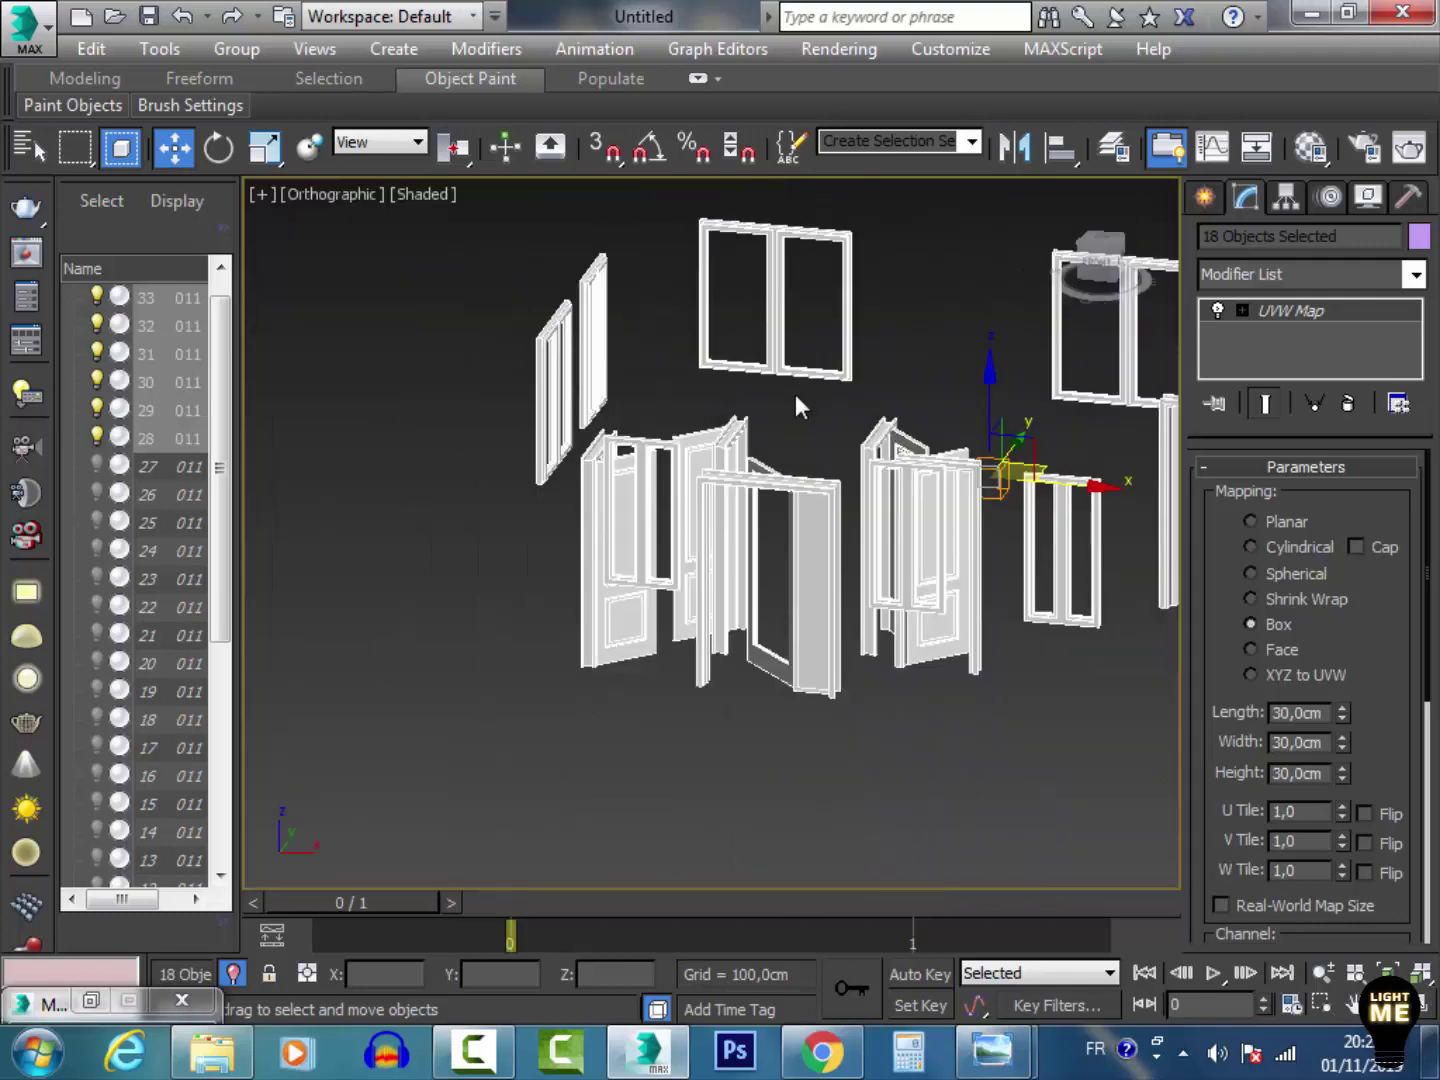
pyautogui.click(375, 878)
pyautogui.click(233, 973)
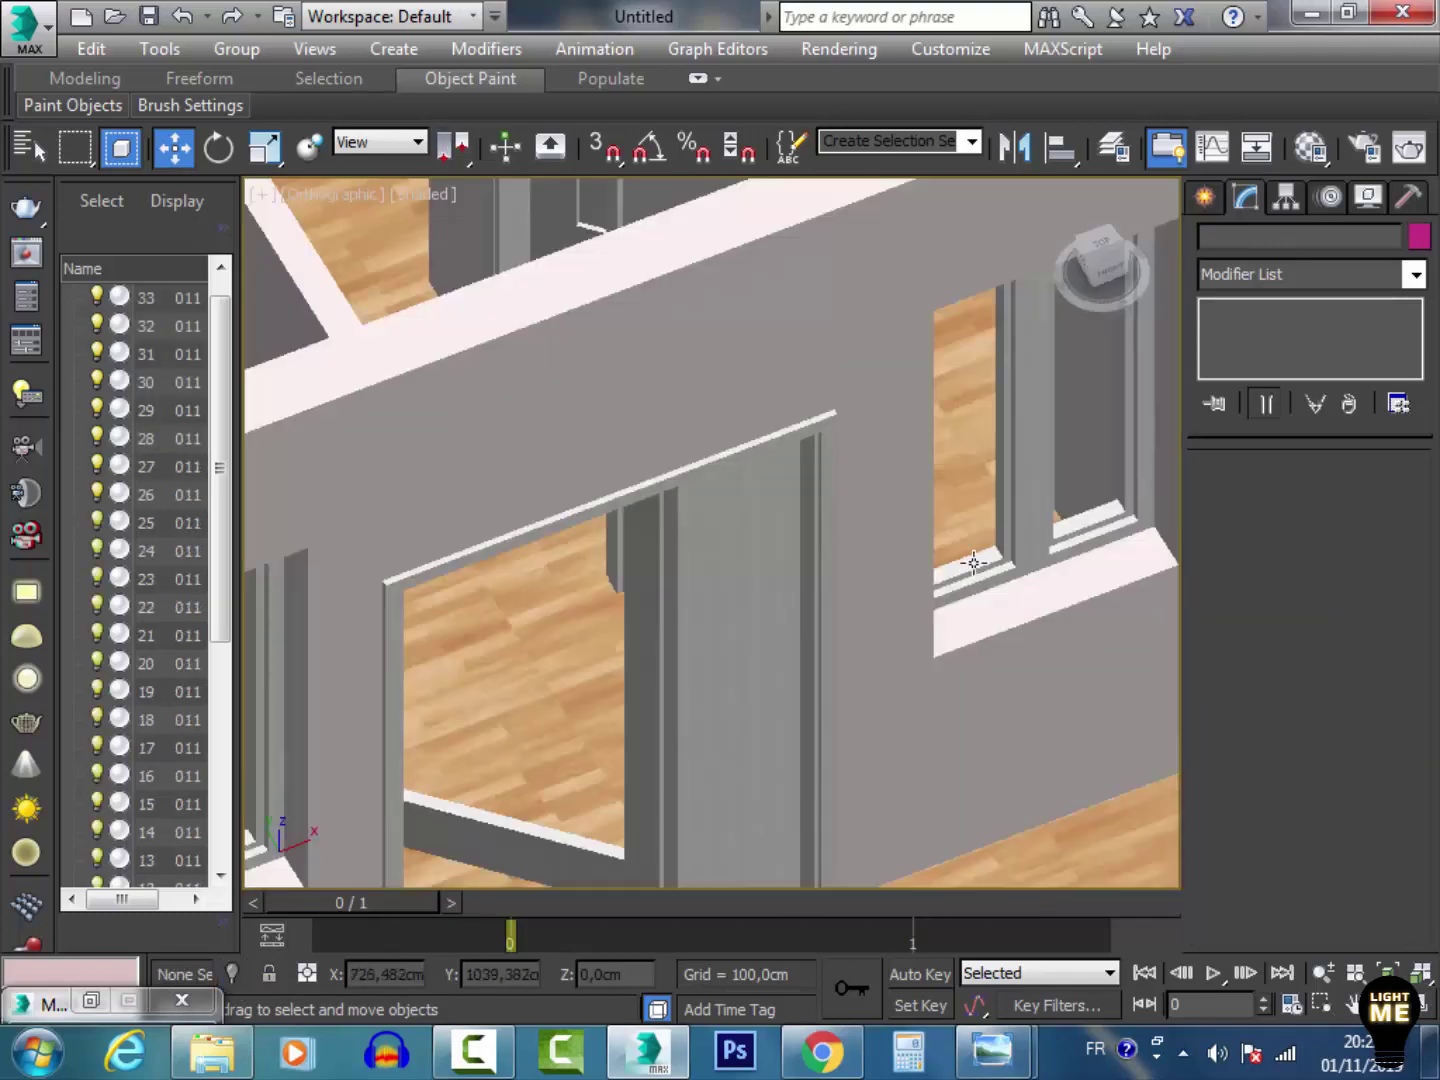
pyautogui.scroll(-5, 964, 562)
pyautogui.scroll(3, 814, 465)
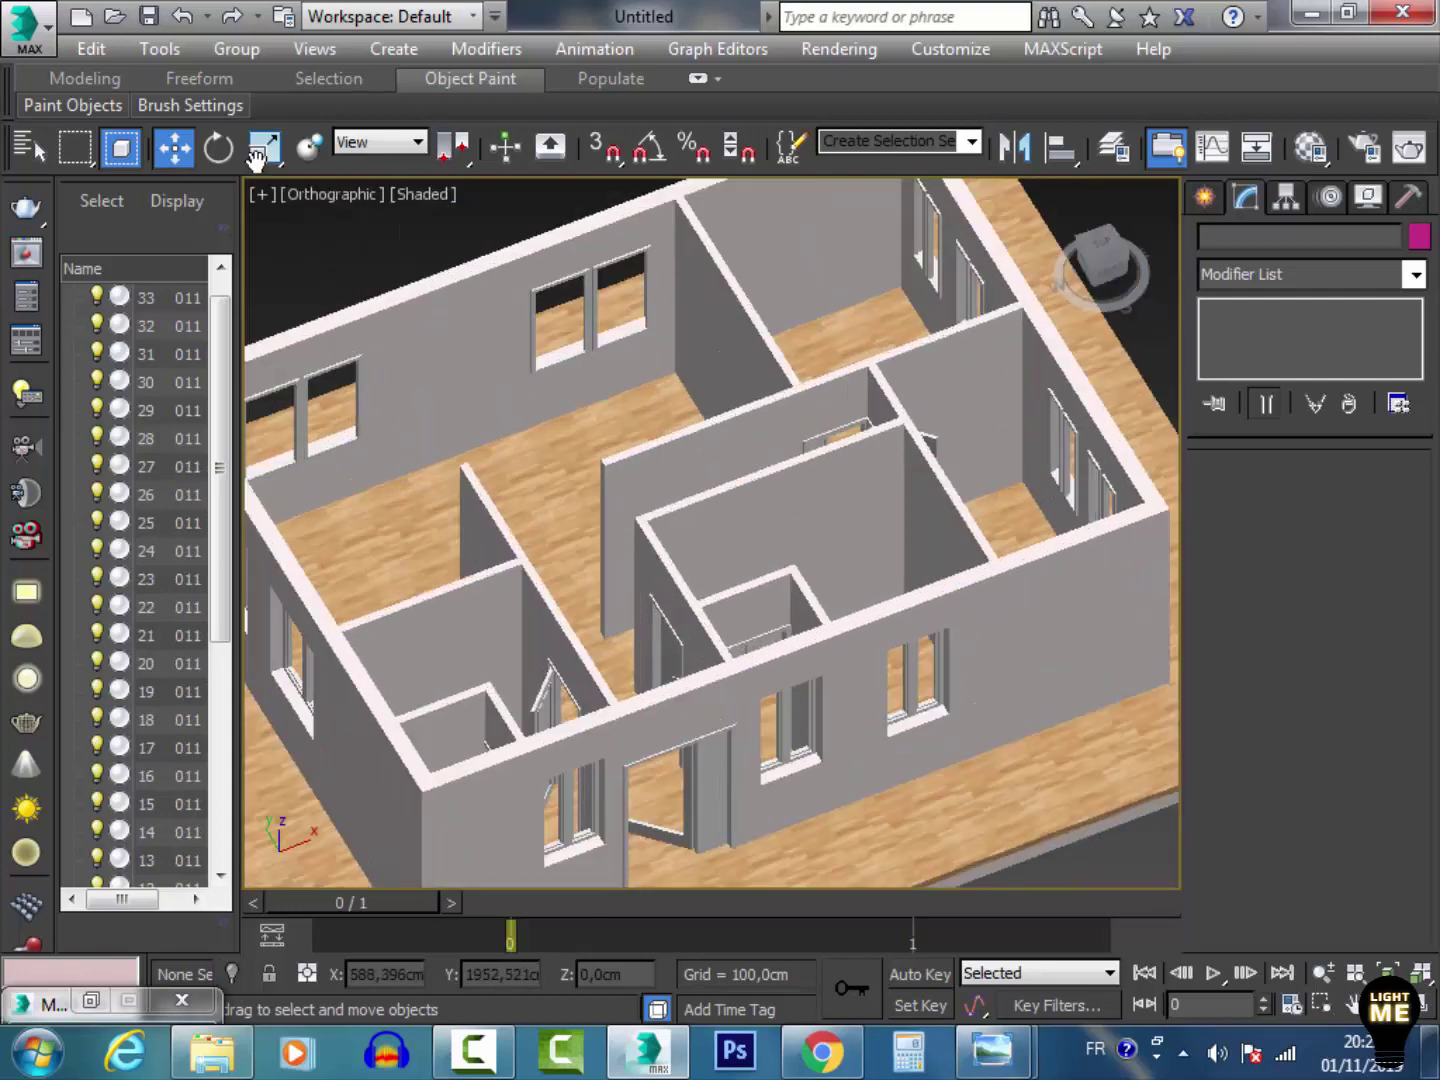
# Step: Save the scene as "scene floor plan" in the part2 folder of FLOOR PLAN TUTO, inside the desktop's tutorial folder
pyautogui.click(147, 17)
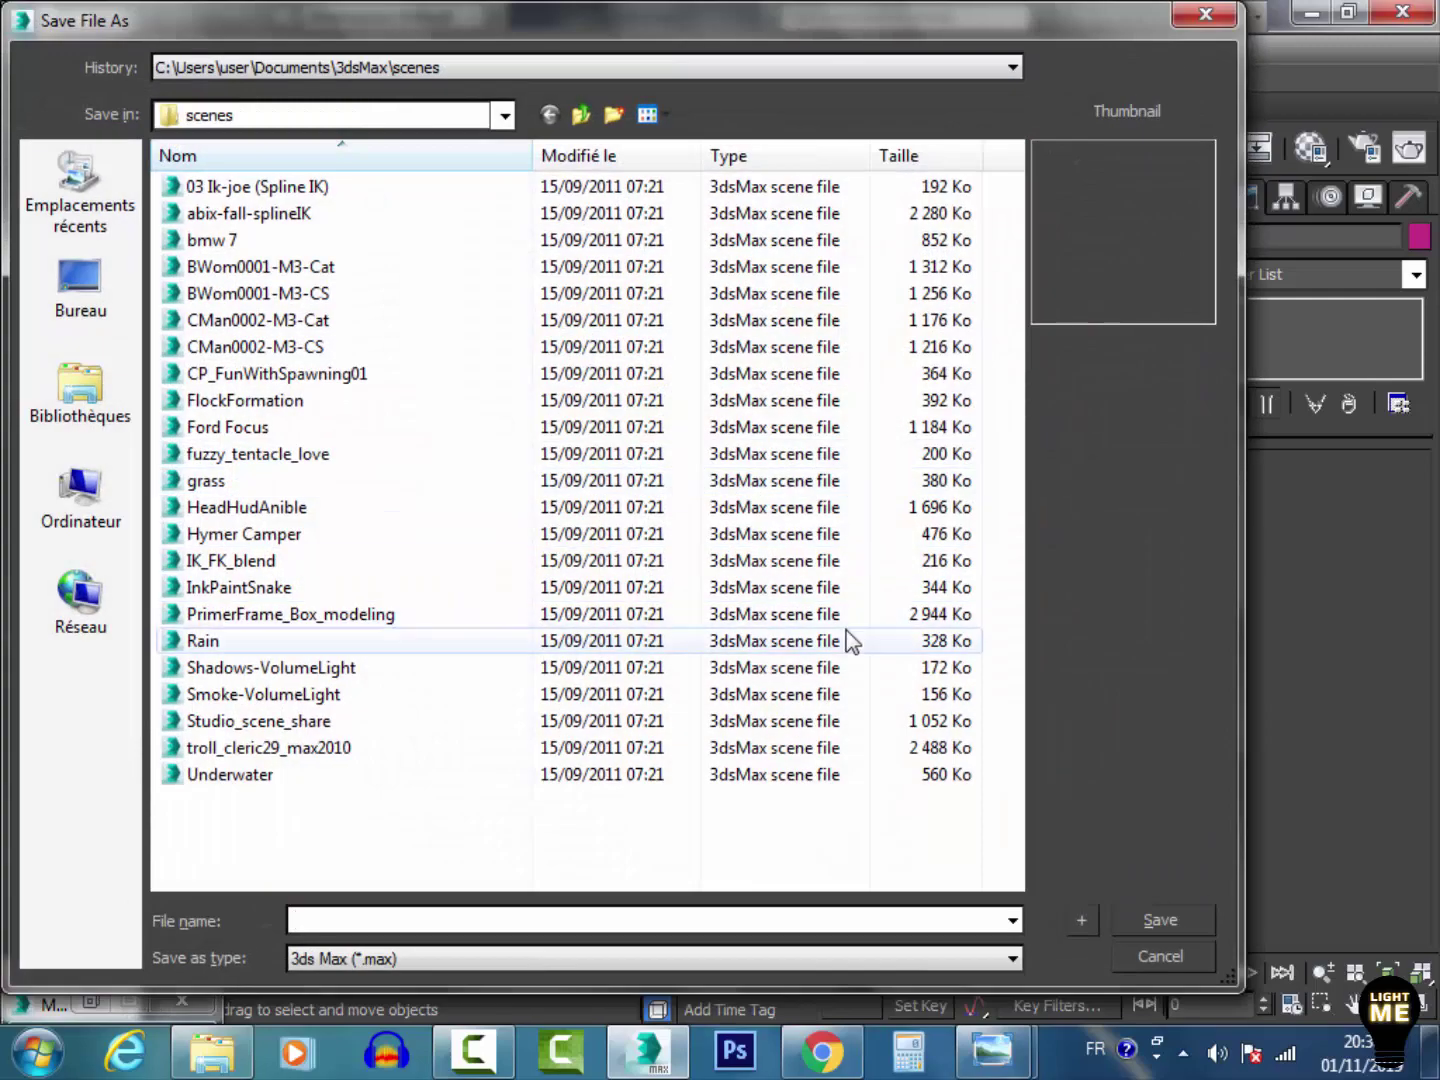
pyautogui.click(96, 319)
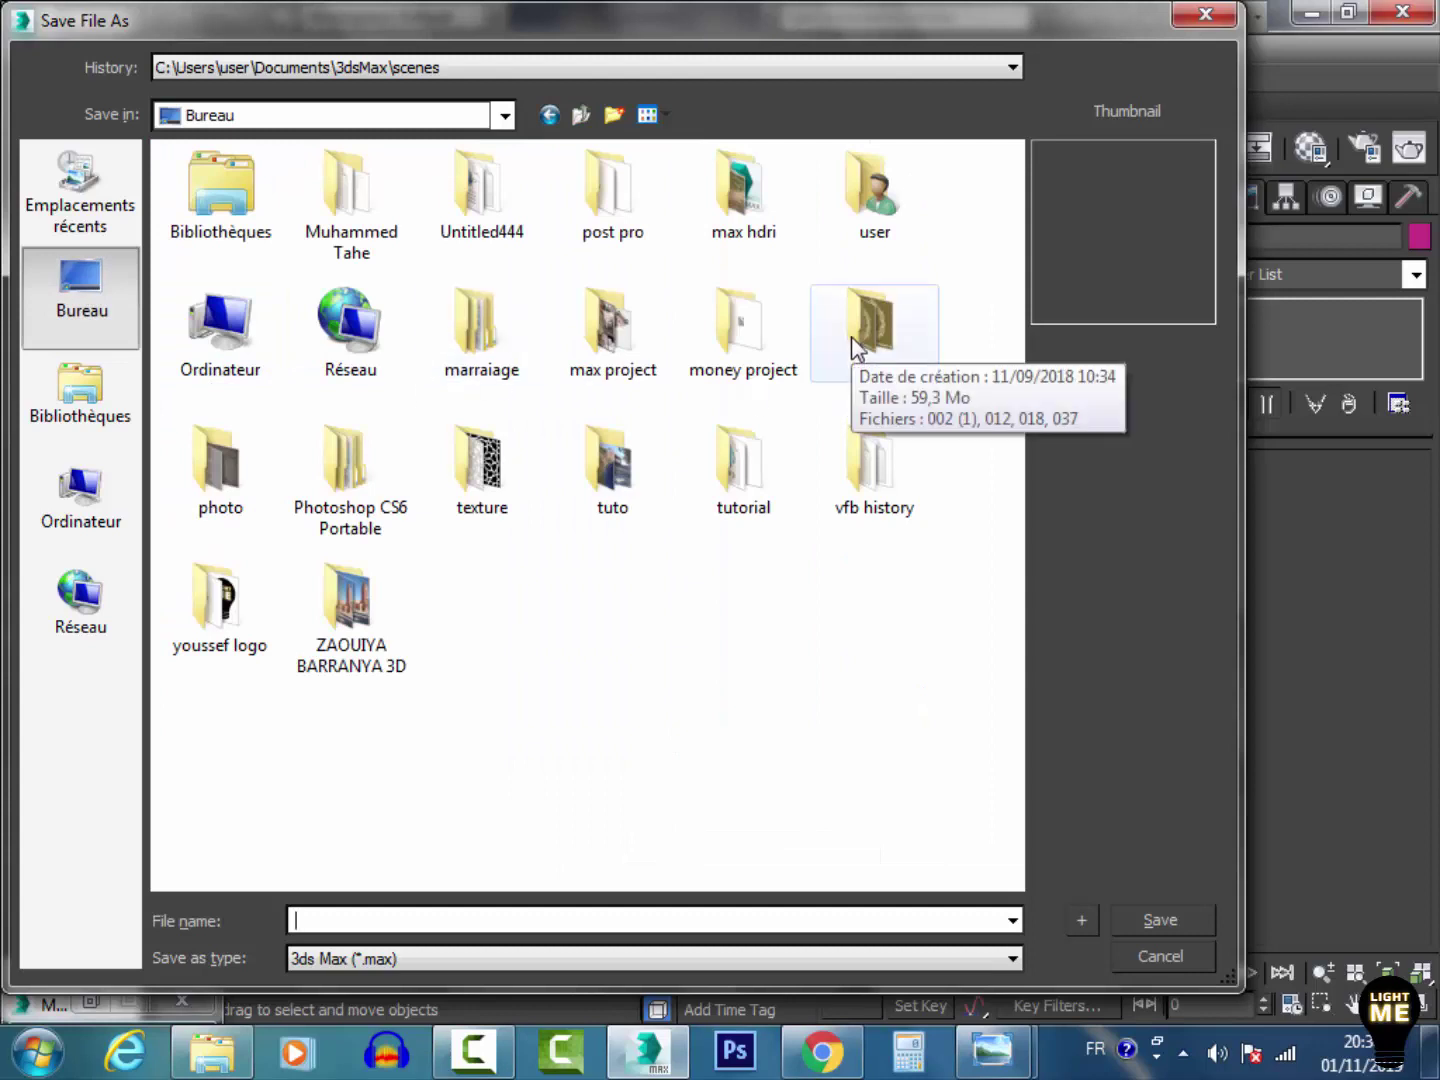
pyautogui.doubleClick(740, 440)
pyautogui.doubleClick(299, 185)
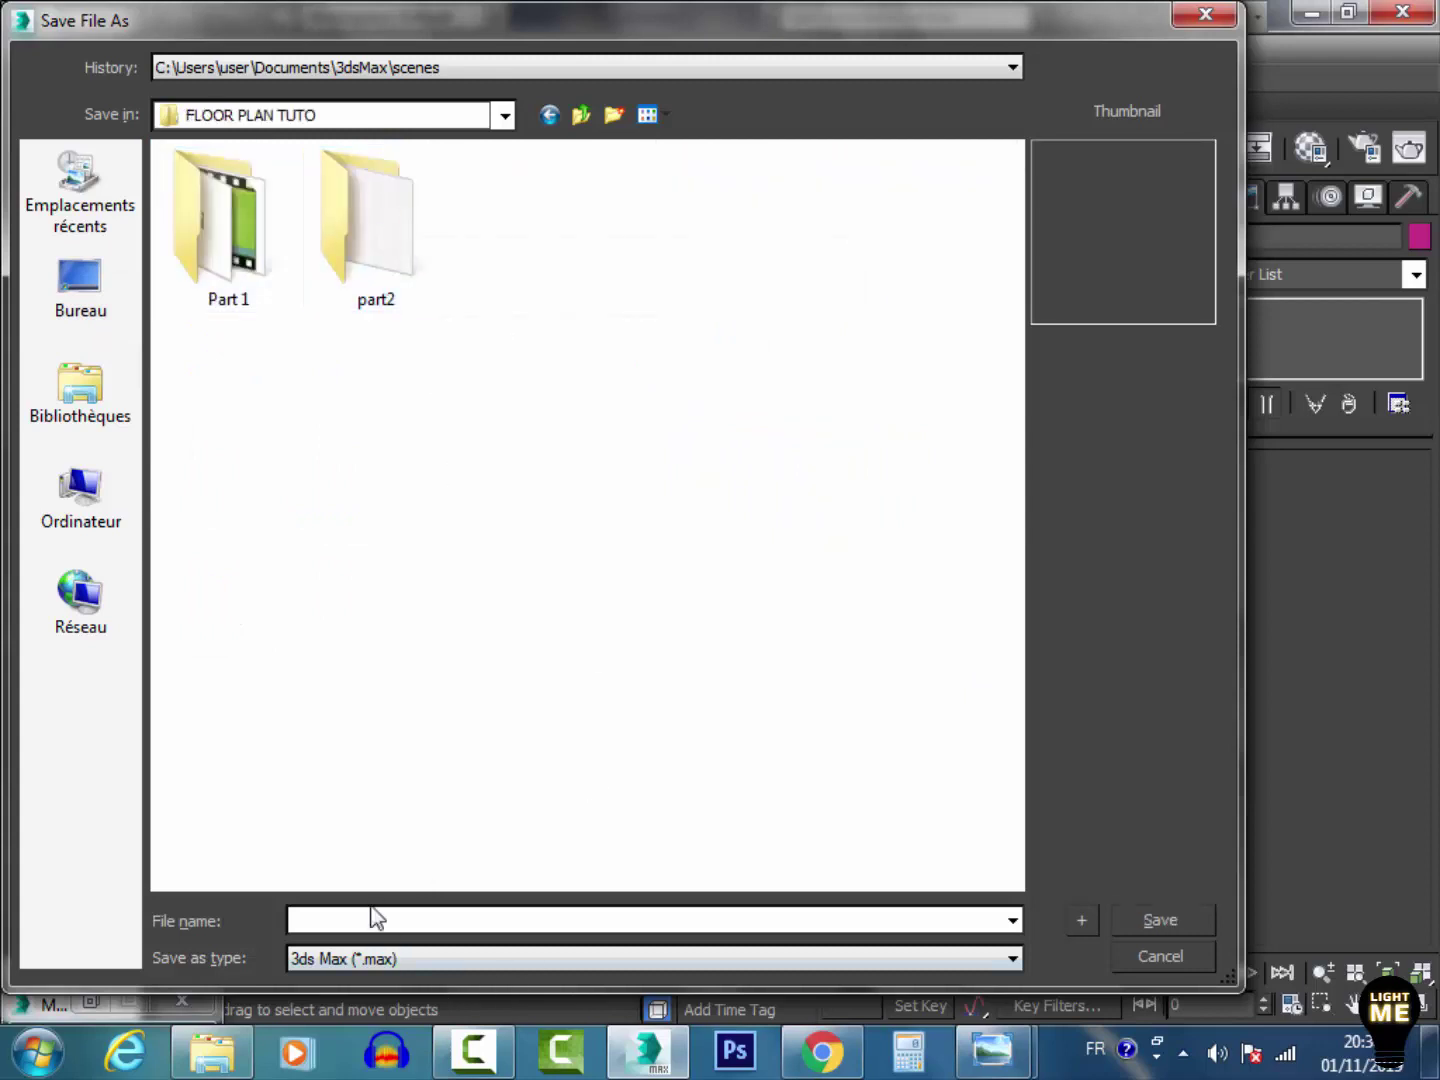
pyautogui.doubleClick(395, 268)
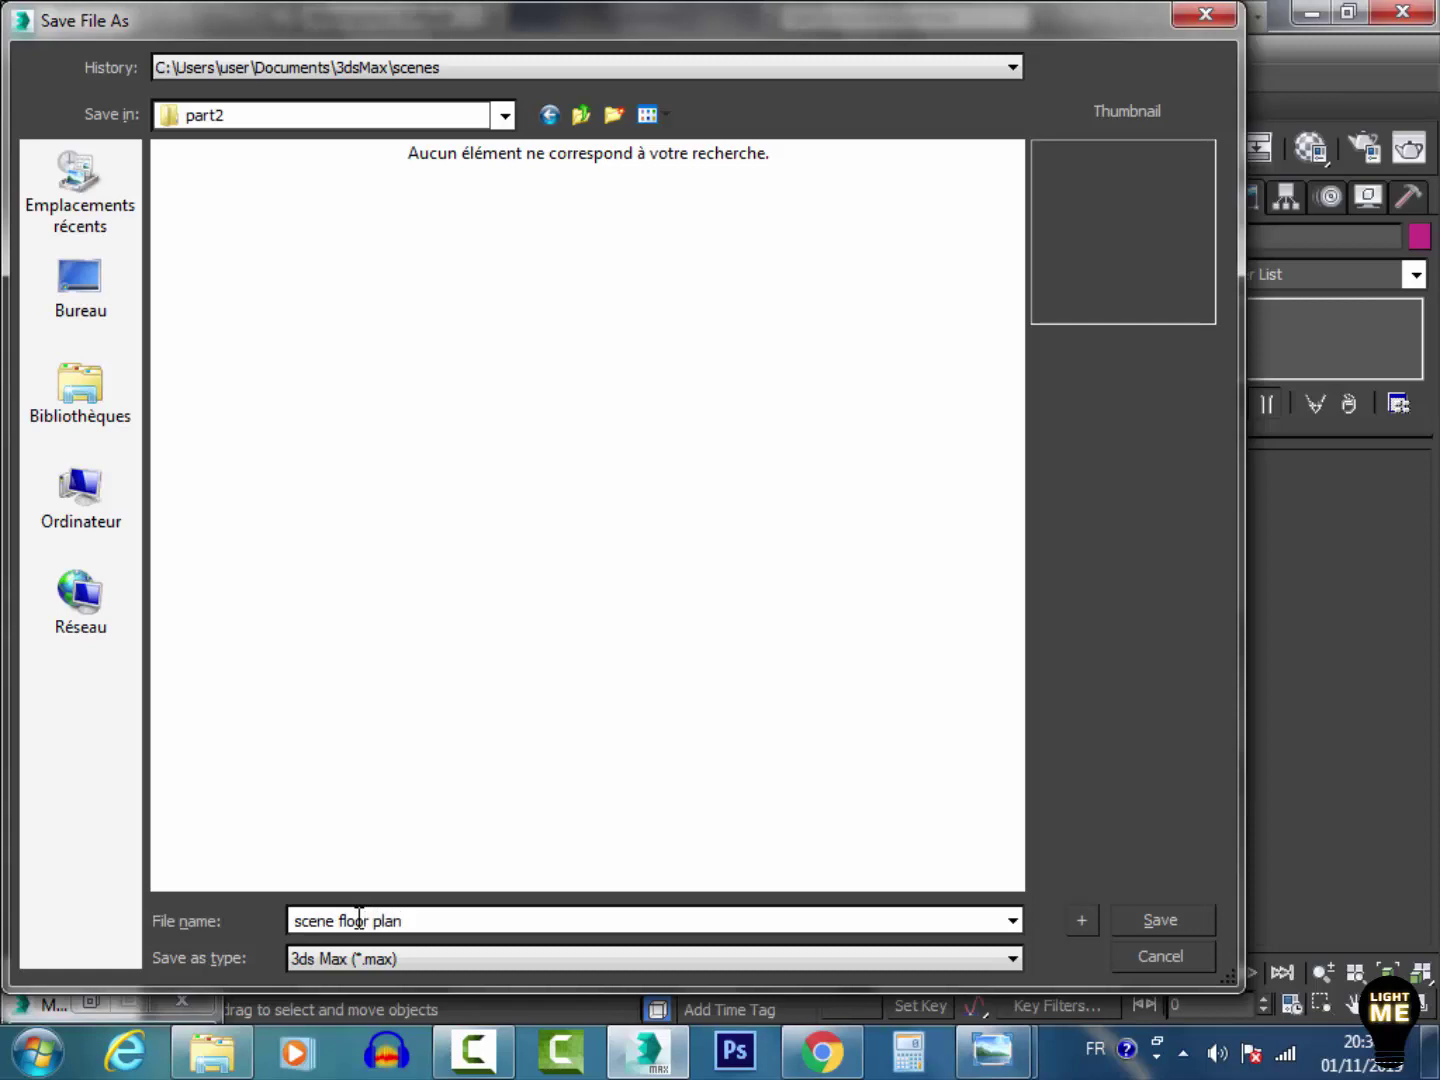
pyautogui.press('Return')
# Step: Examine the whole textured house from several angles, ending with the complete plan in the Top view
pyautogui.scroll(-3, 765, 419)
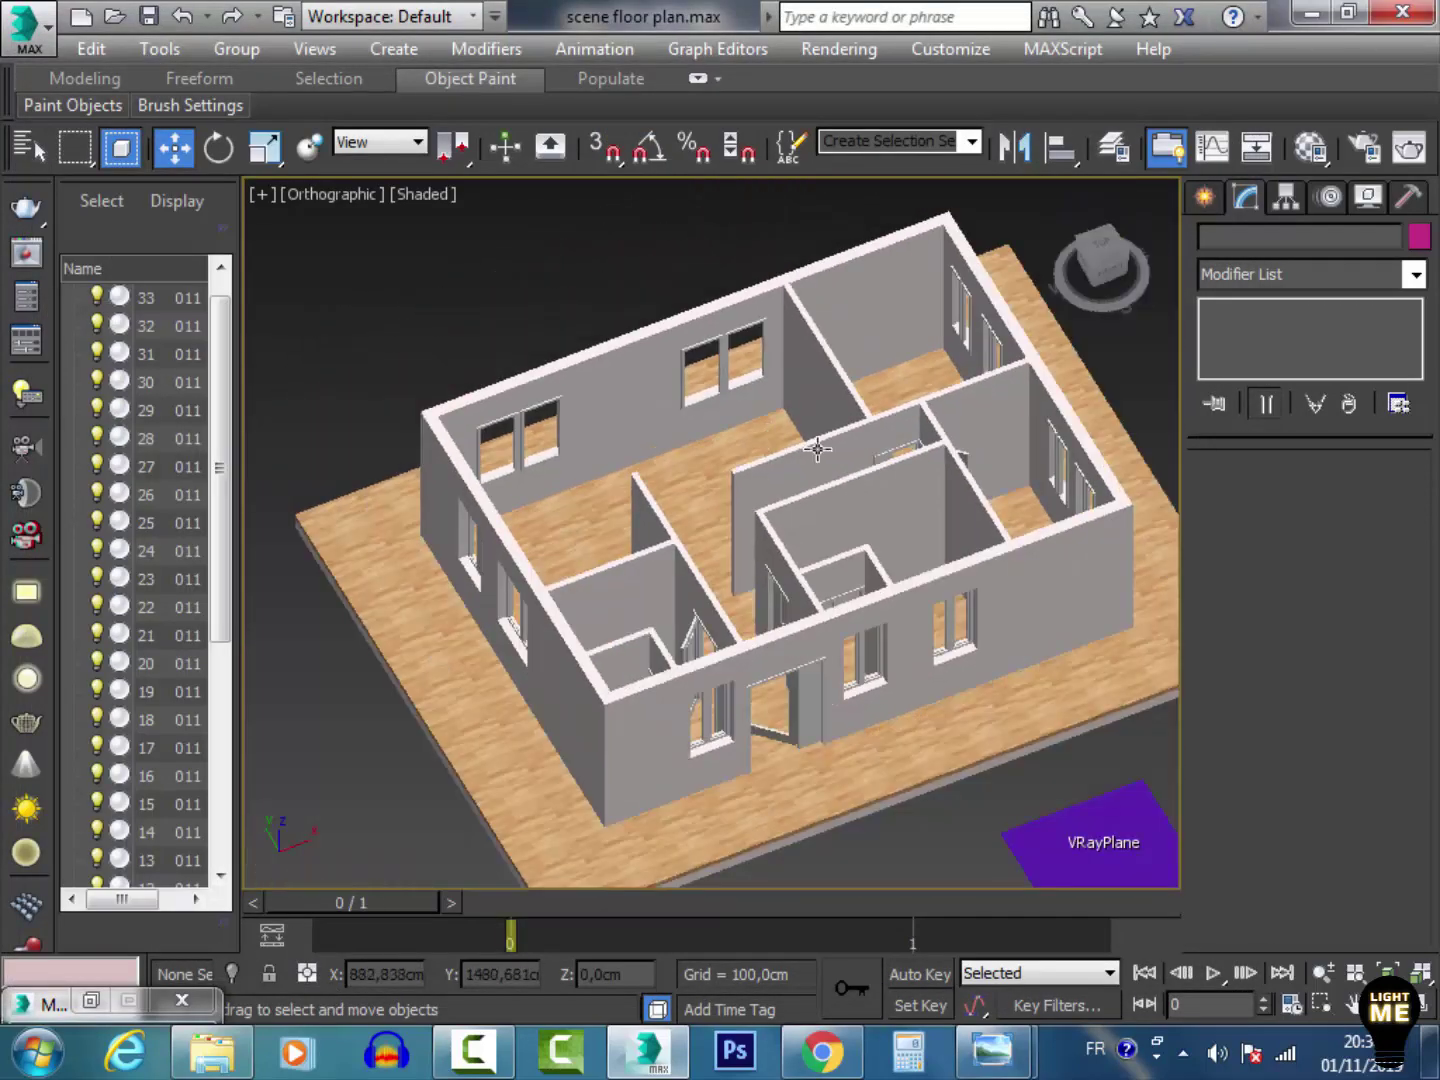
pyautogui.scroll(2, 817, 449)
pyautogui.click(1390, 1003)
pyautogui.moveTo(840, 529); pyautogui.dragTo(491, 560)
pyautogui.moveTo(727, 483); pyautogui.dragTo(907, 556)
pyautogui.rightClick(907, 556)
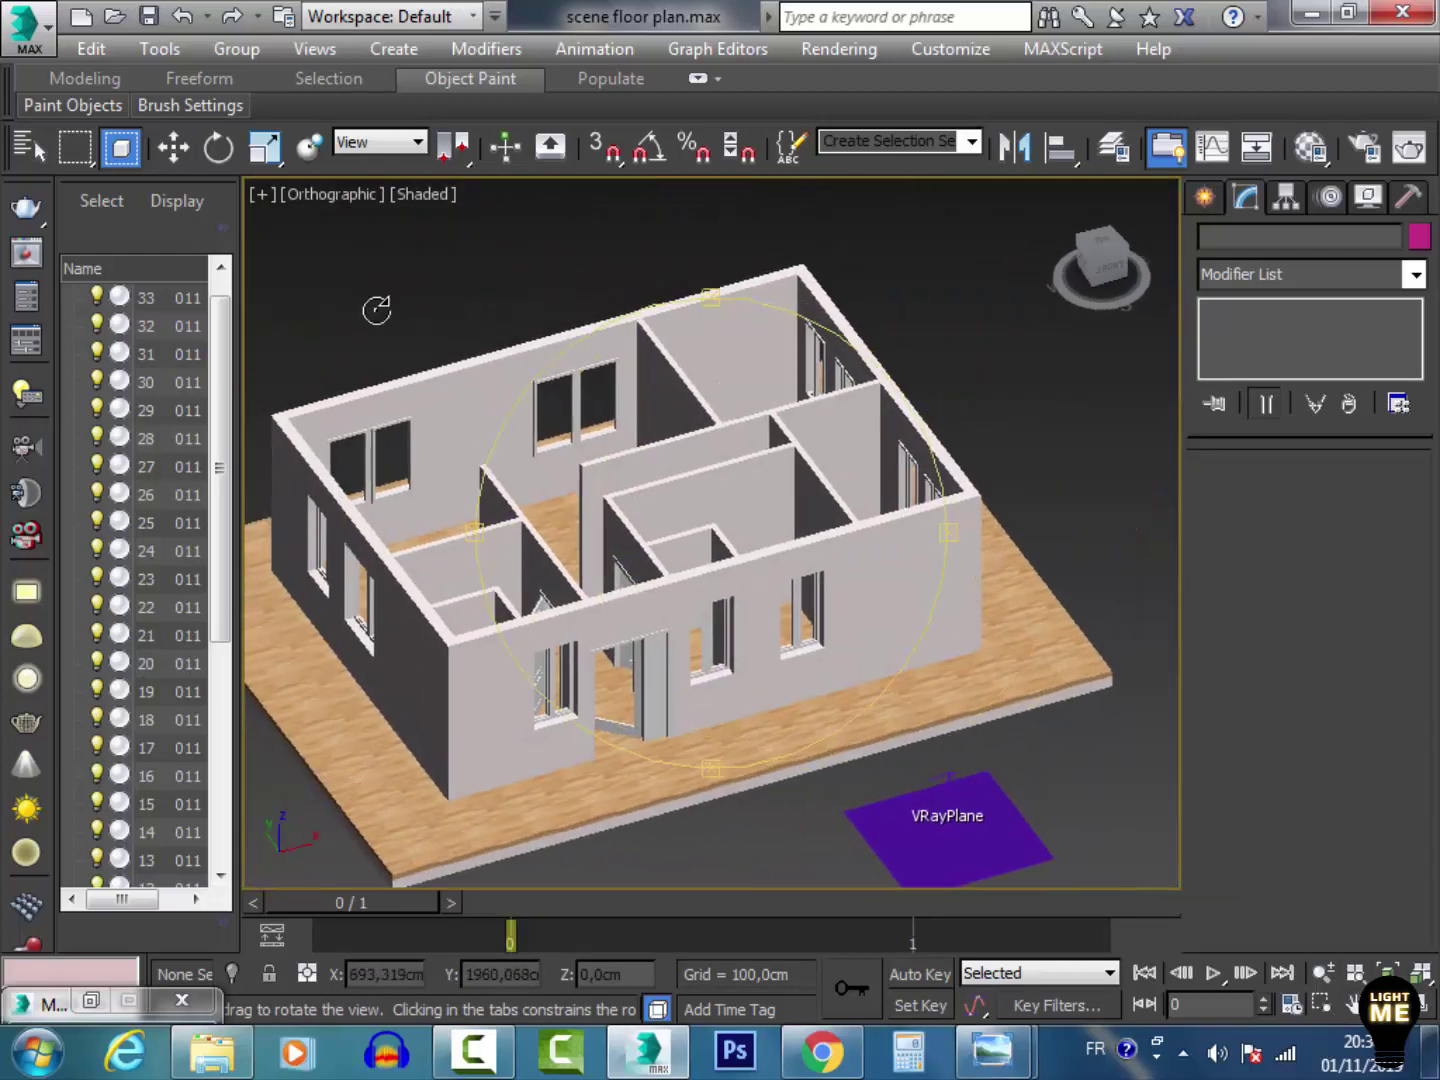
pyautogui.click(174, 149)
pyautogui.moveTo(792, 652); pyautogui.dragTo(862, 657, button='middle')
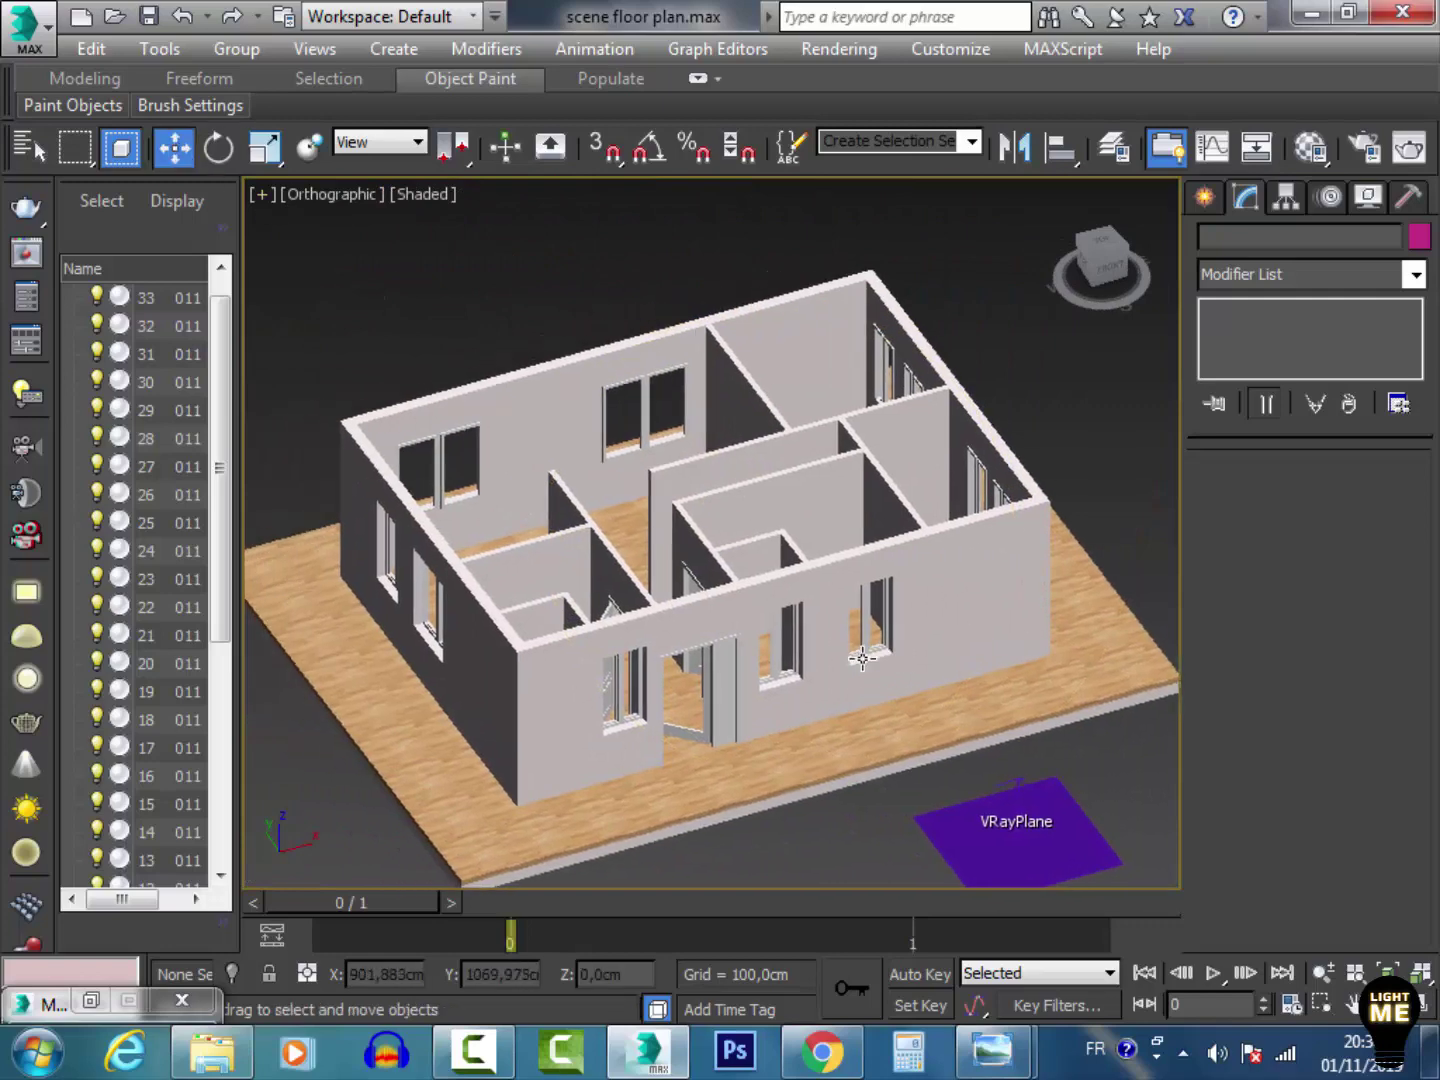
pyautogui.press('t')
pyautogui.scroll(-2, 860, 665)
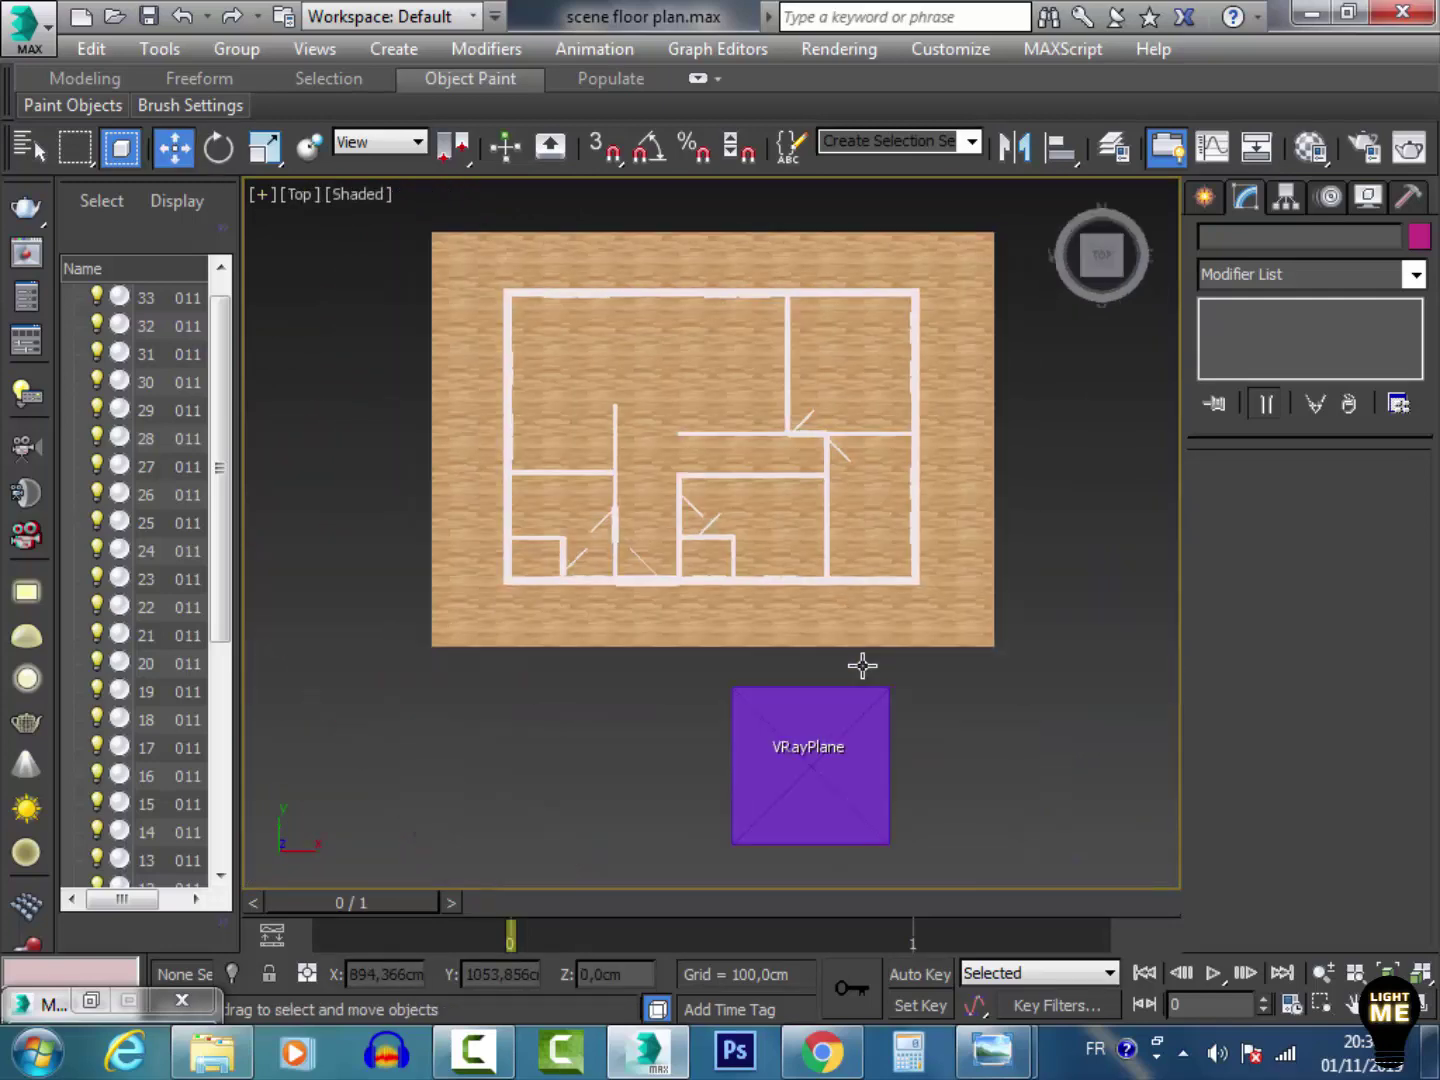
pyautogui.scroll(6, 743, 389)
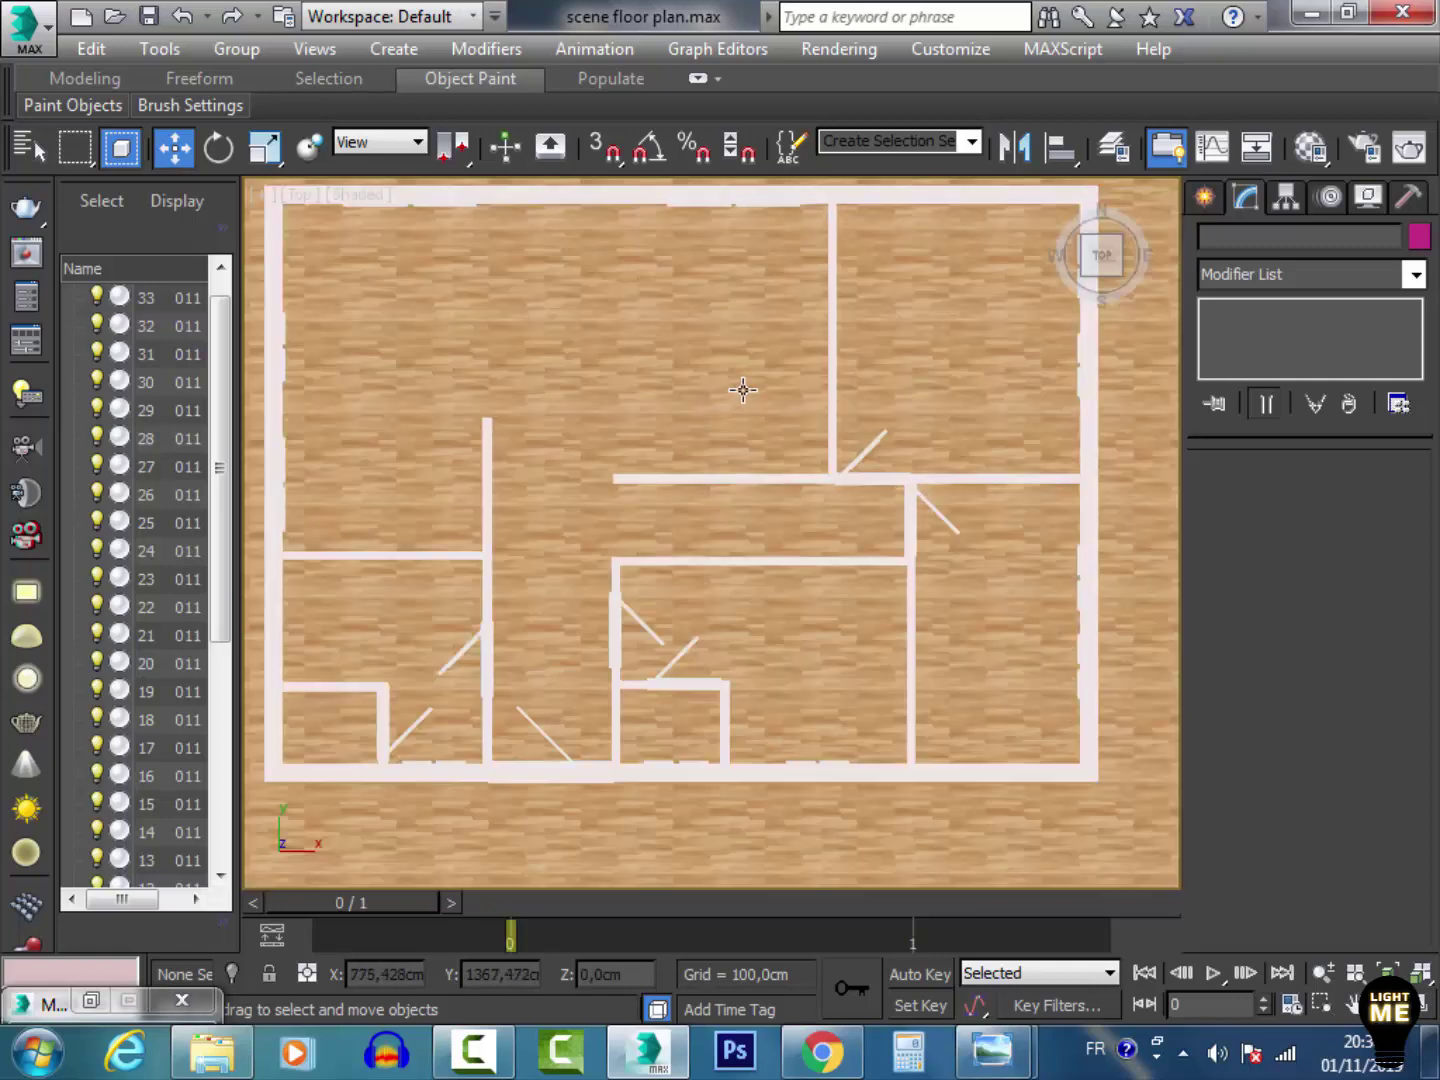
pyautogui.scroll(-3, 743, 391)
pyautogui.scroll(-3, 742, 391)
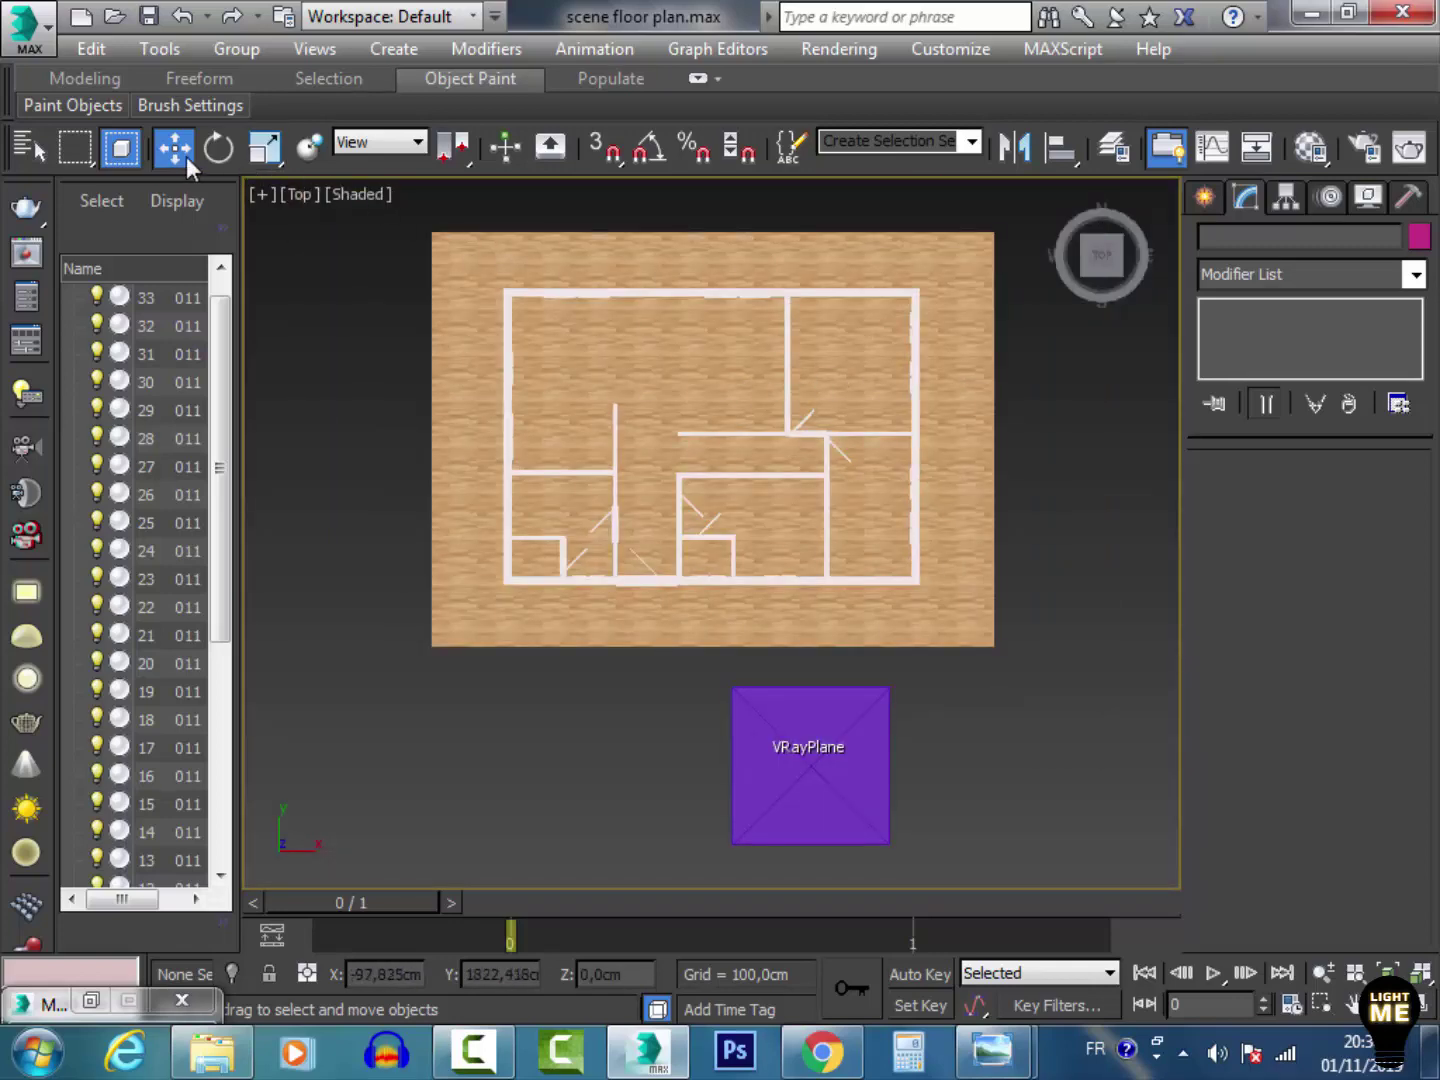
pyautogui.moveTo(832, 414); pyautogui.dragTo(805, 499, button='middle')
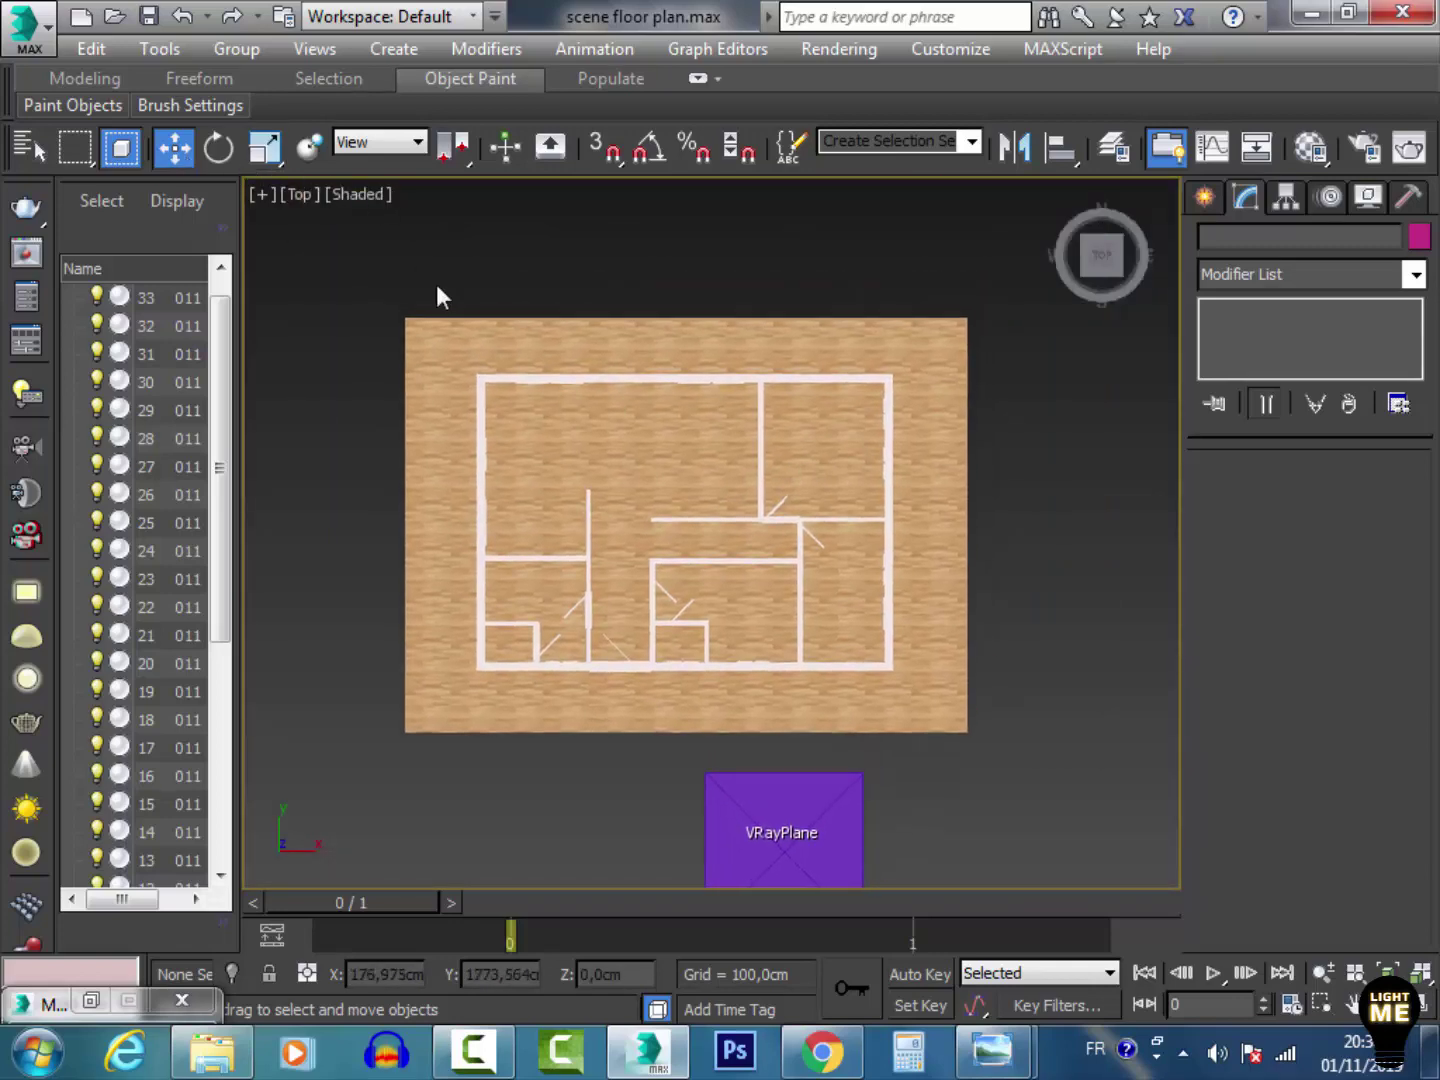
# Step: Create a VRaySun southeast of the house, aimed at the middle of the plan, and add the VRaySky environment map
pyautogui.click(1205, 197)
pyautogui.click(1281, 241)
pyautogui.click(1305, 283)
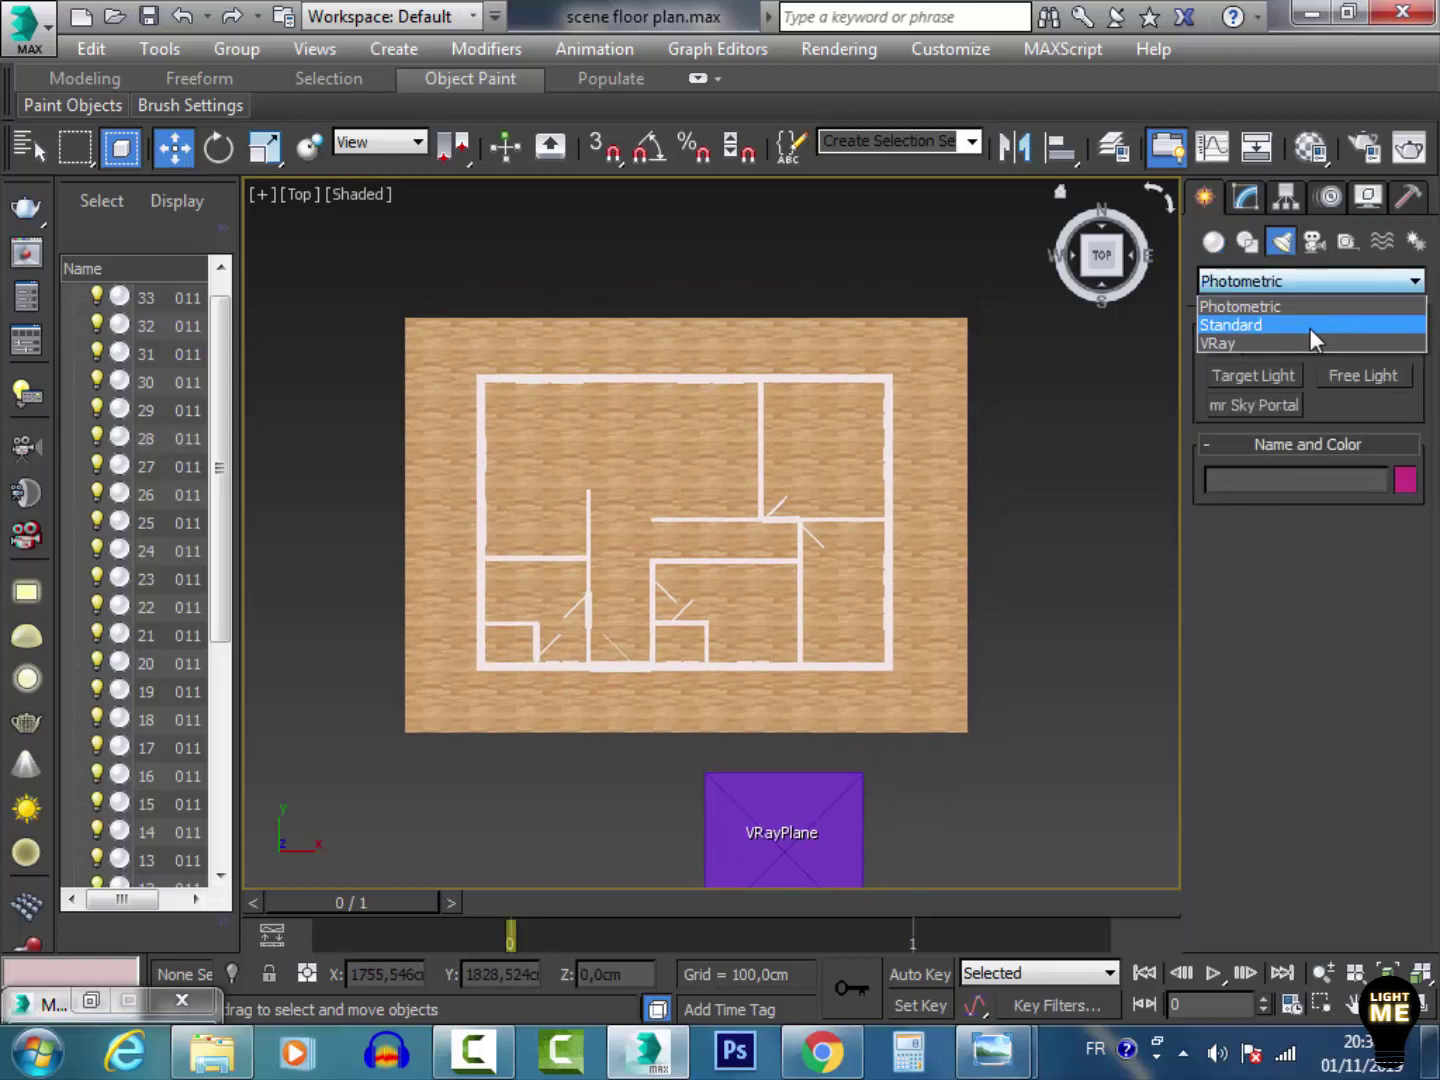
pyautogui.click(1285, 306)
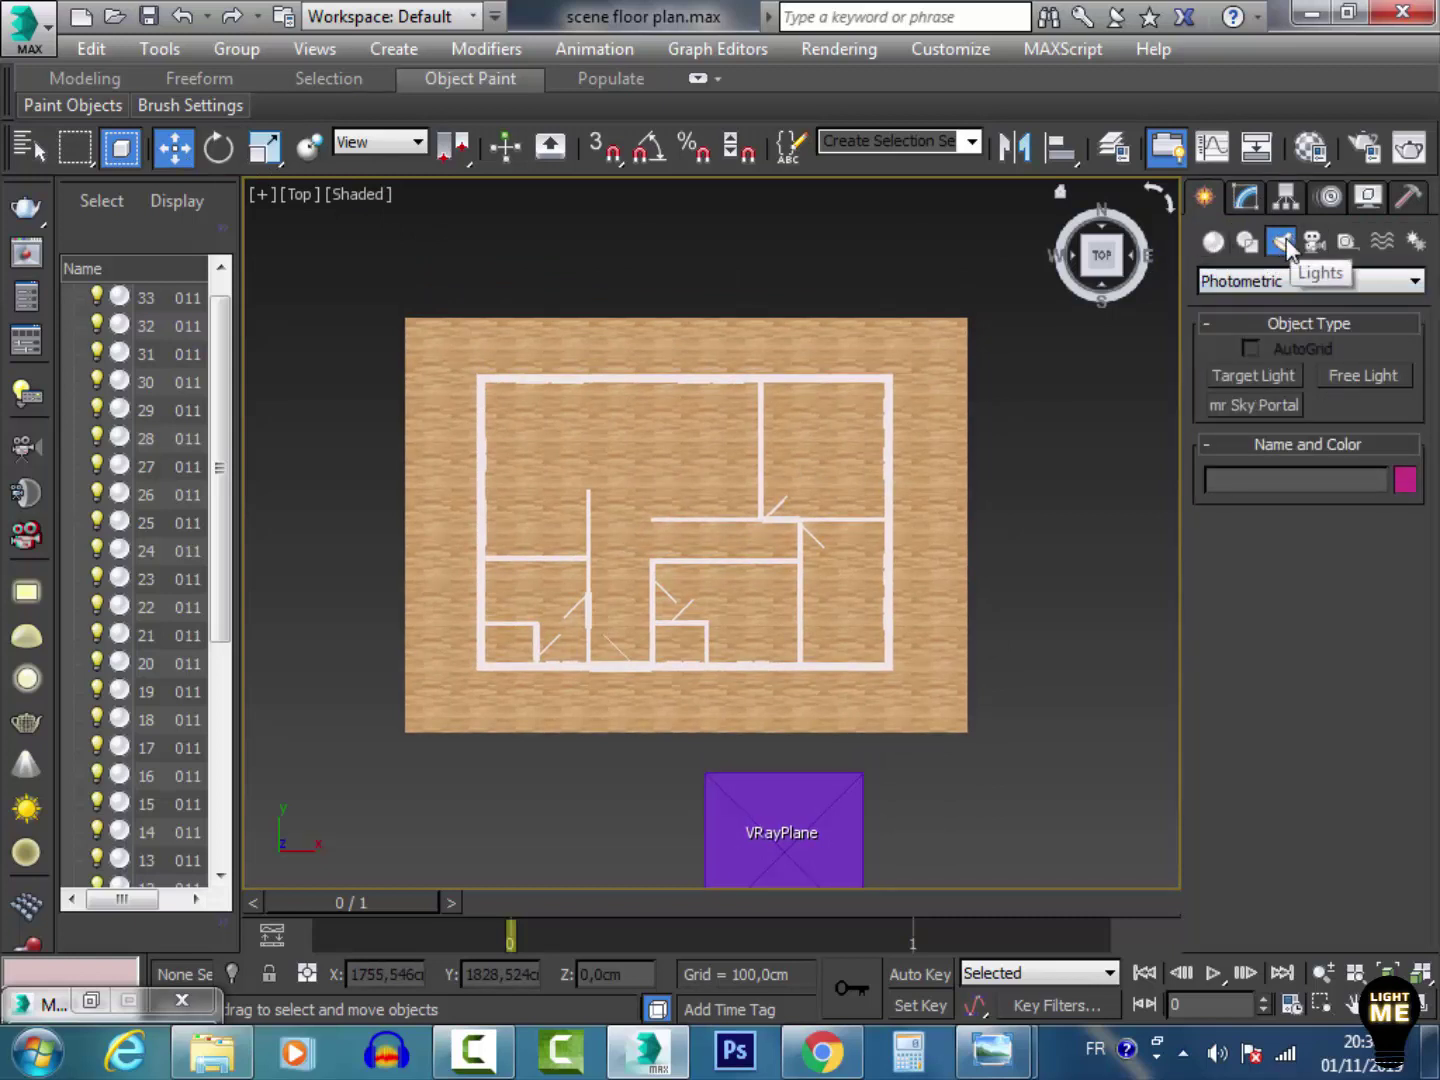
pyautogui.click(1305, 281)
pyautogui.click(1260, 340)
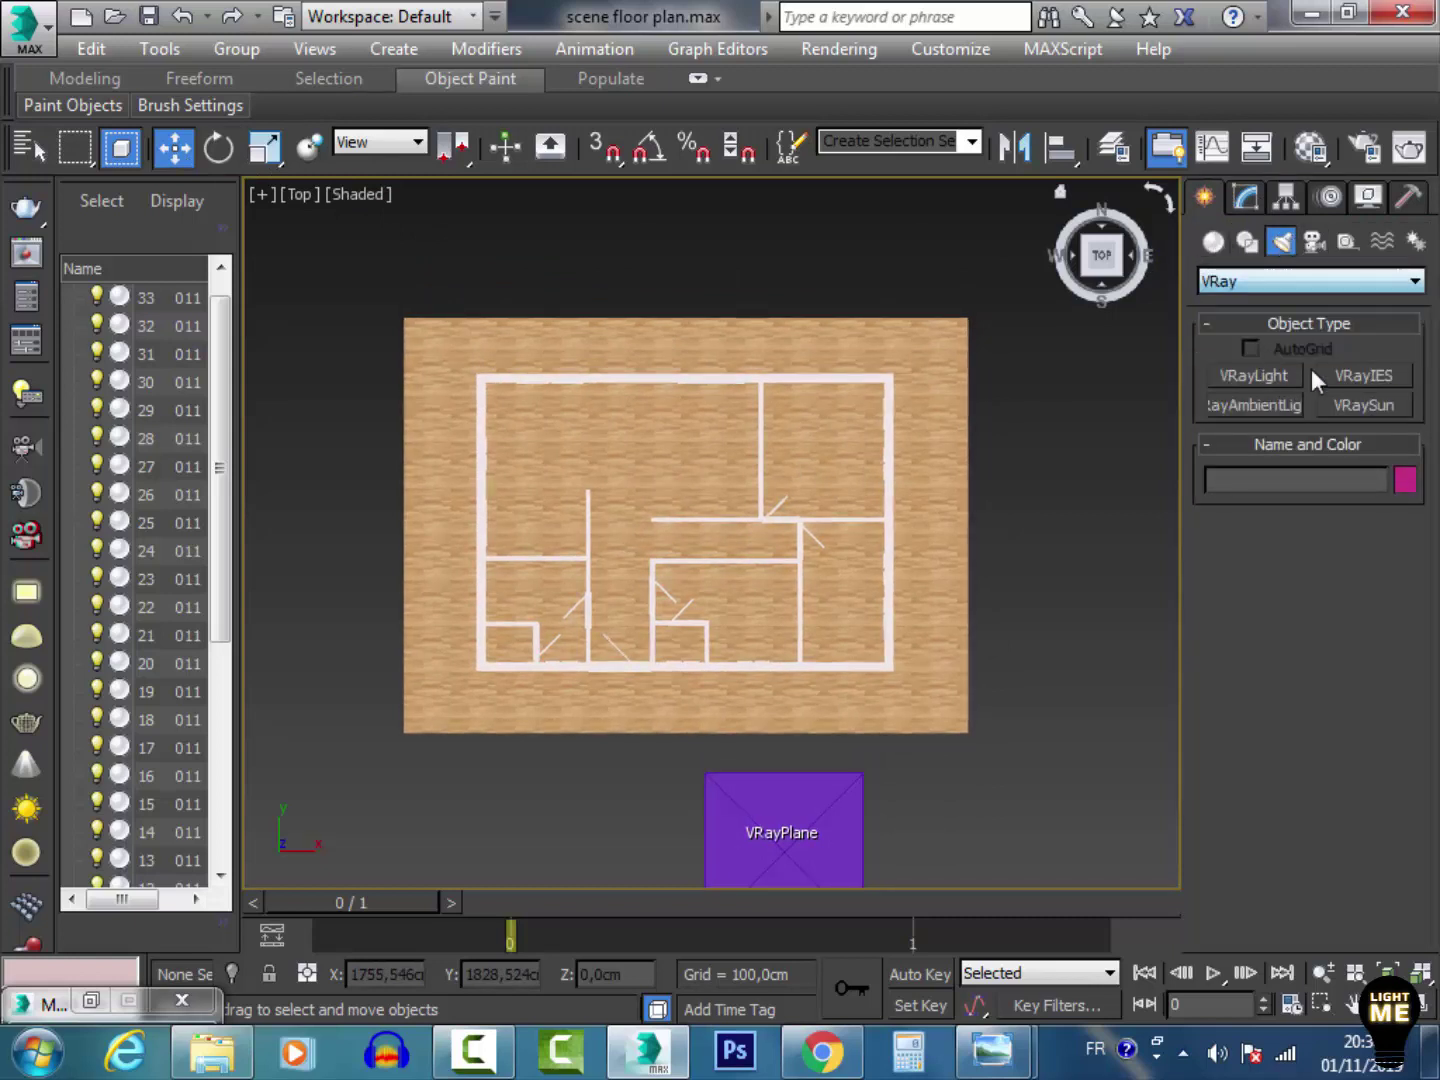
pyautogui.click(1366, 408)
pyautogui.scroll(-3, 1086, 560)
pyautogui.moveTo(1086, 559); pyautogui.dragTo(771, 485, button='middle')
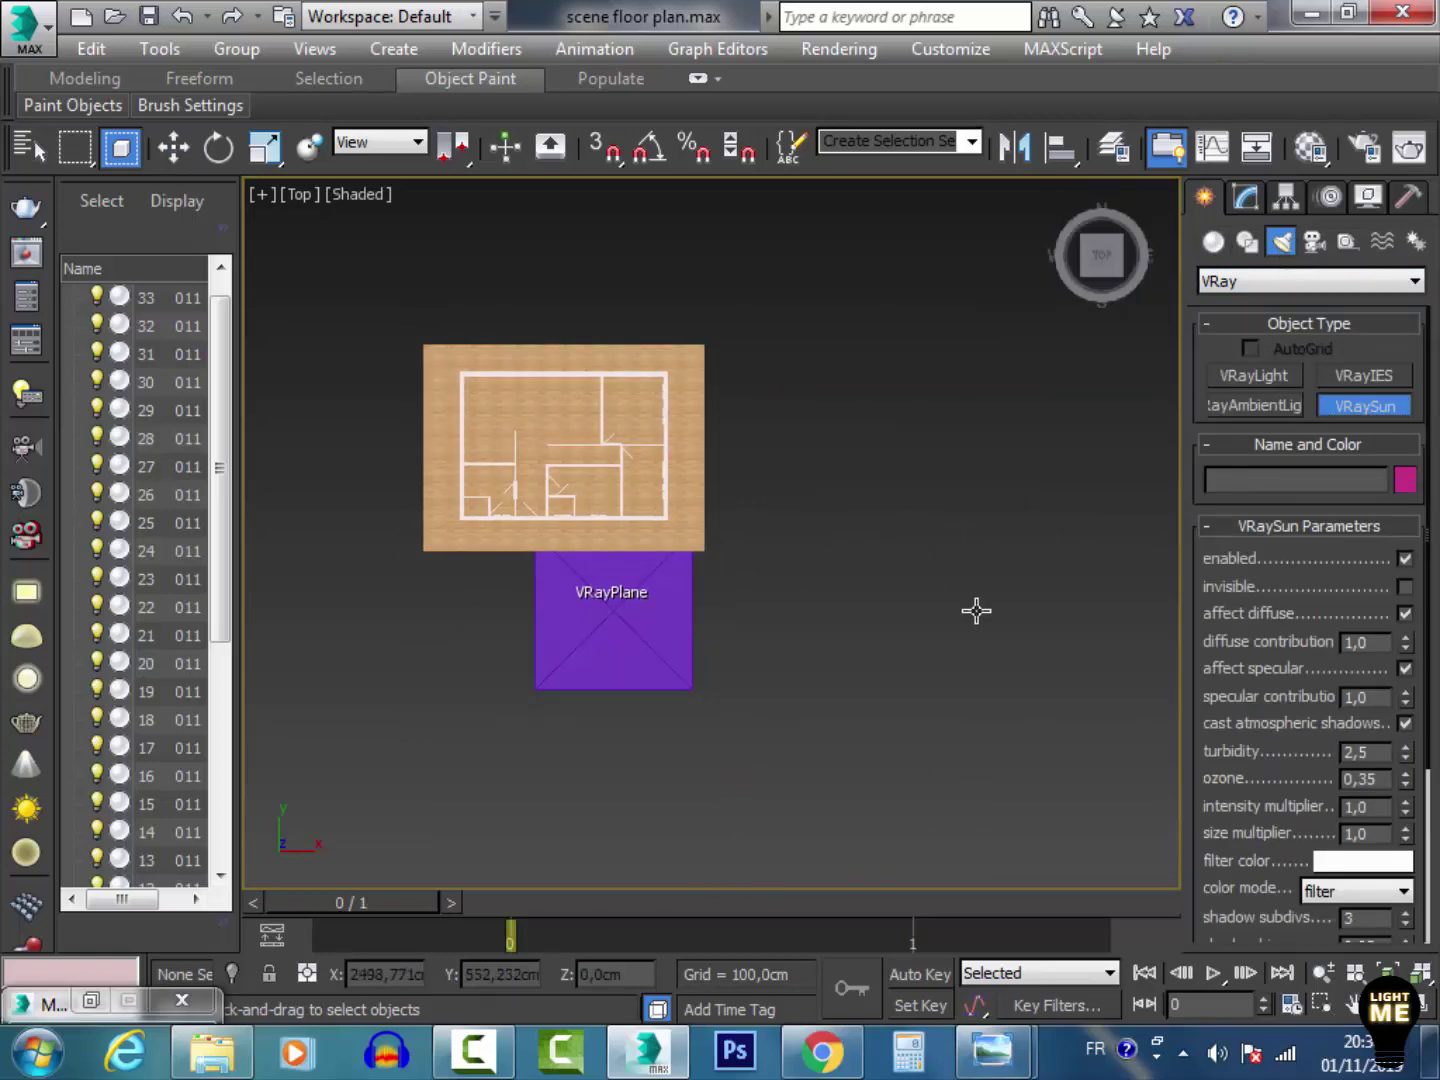
pyautogui.moveTo(1046, 697); pyautogui.dragTo(553, 448)
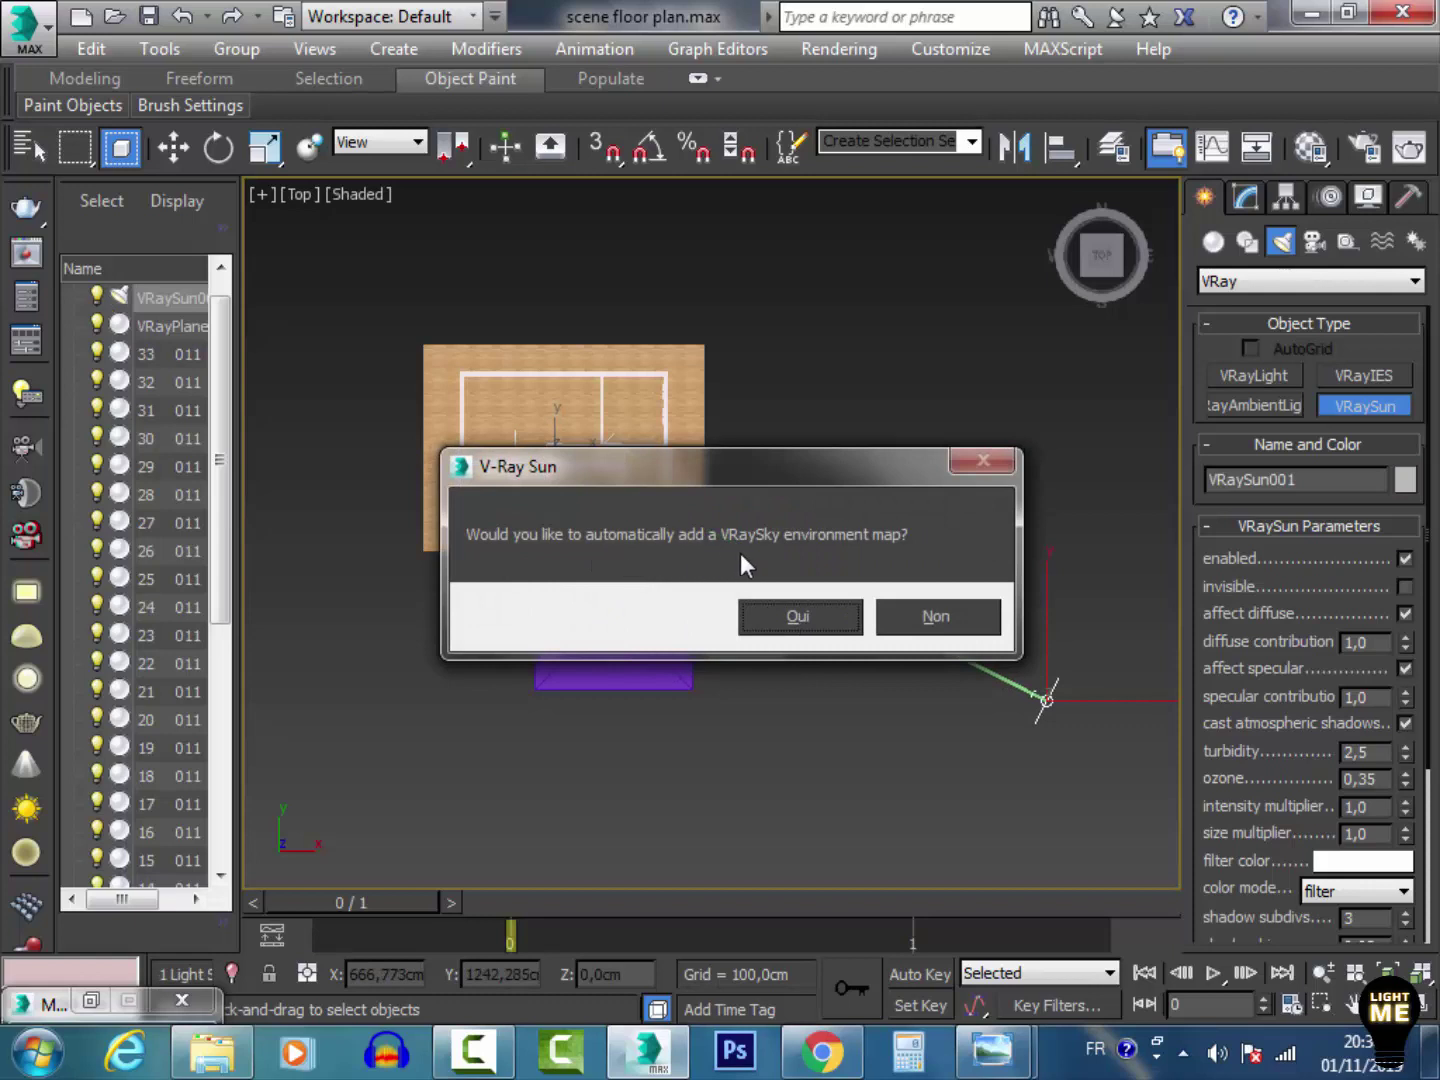
pyautogui.click(832, 609)
# Step: Raise the sun to a height of about 1850 cm in the Front view, return to the Top view and deselect it
pyautogui.click(213, 148)
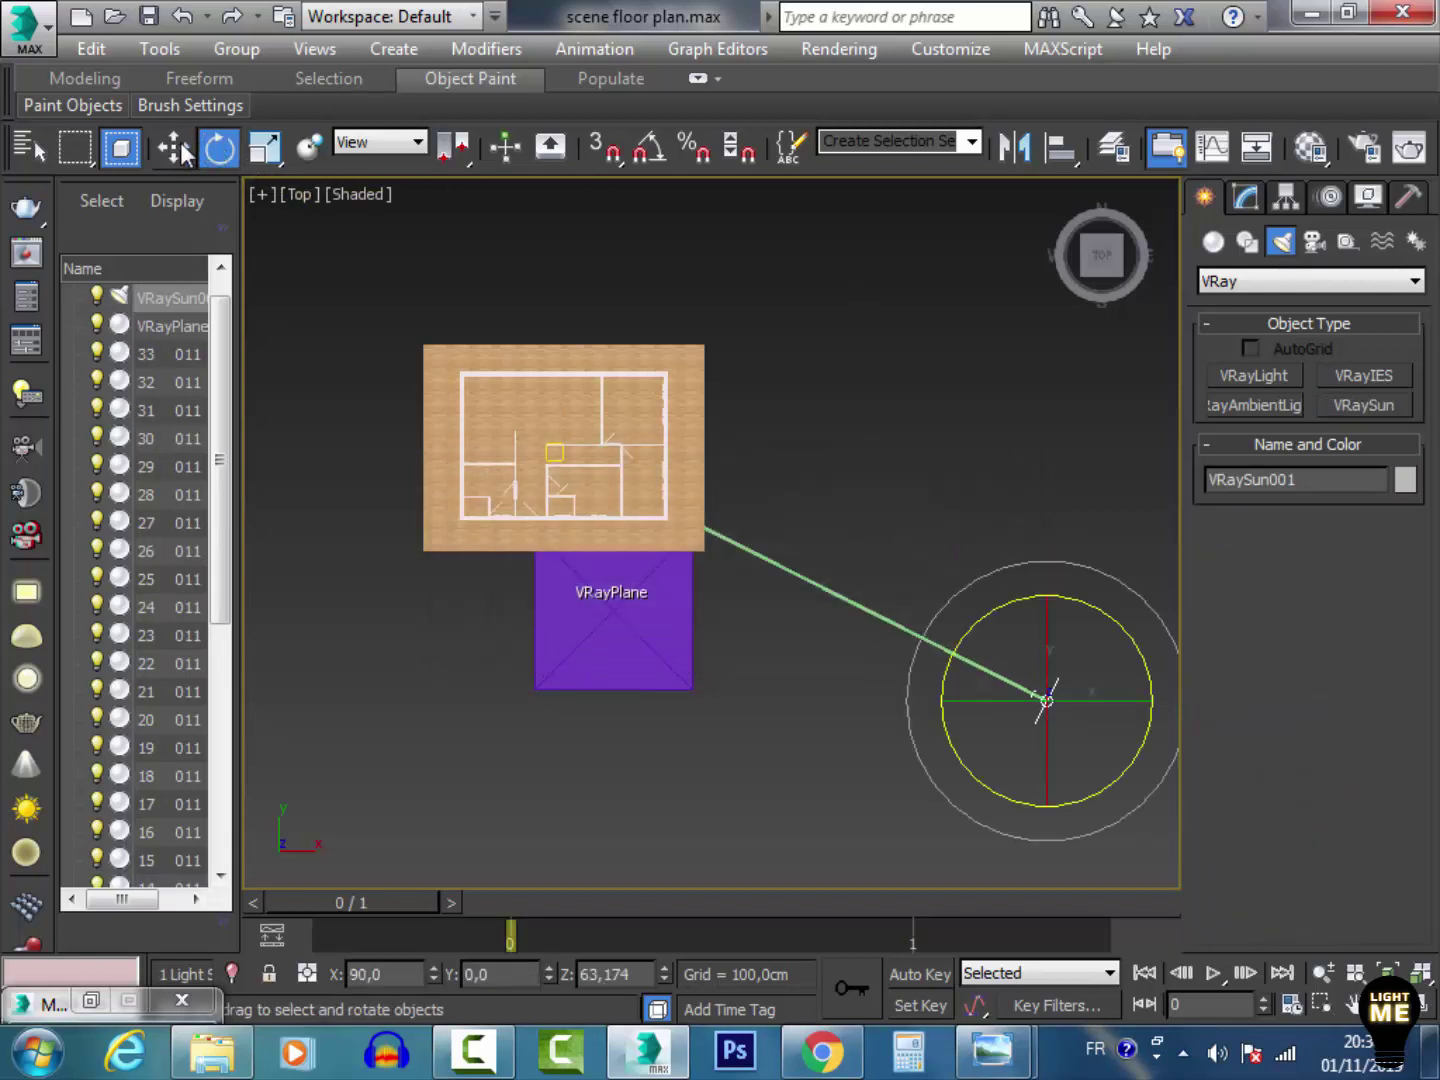
pyautogui.click(173, 149)
pyautogui.press('f')
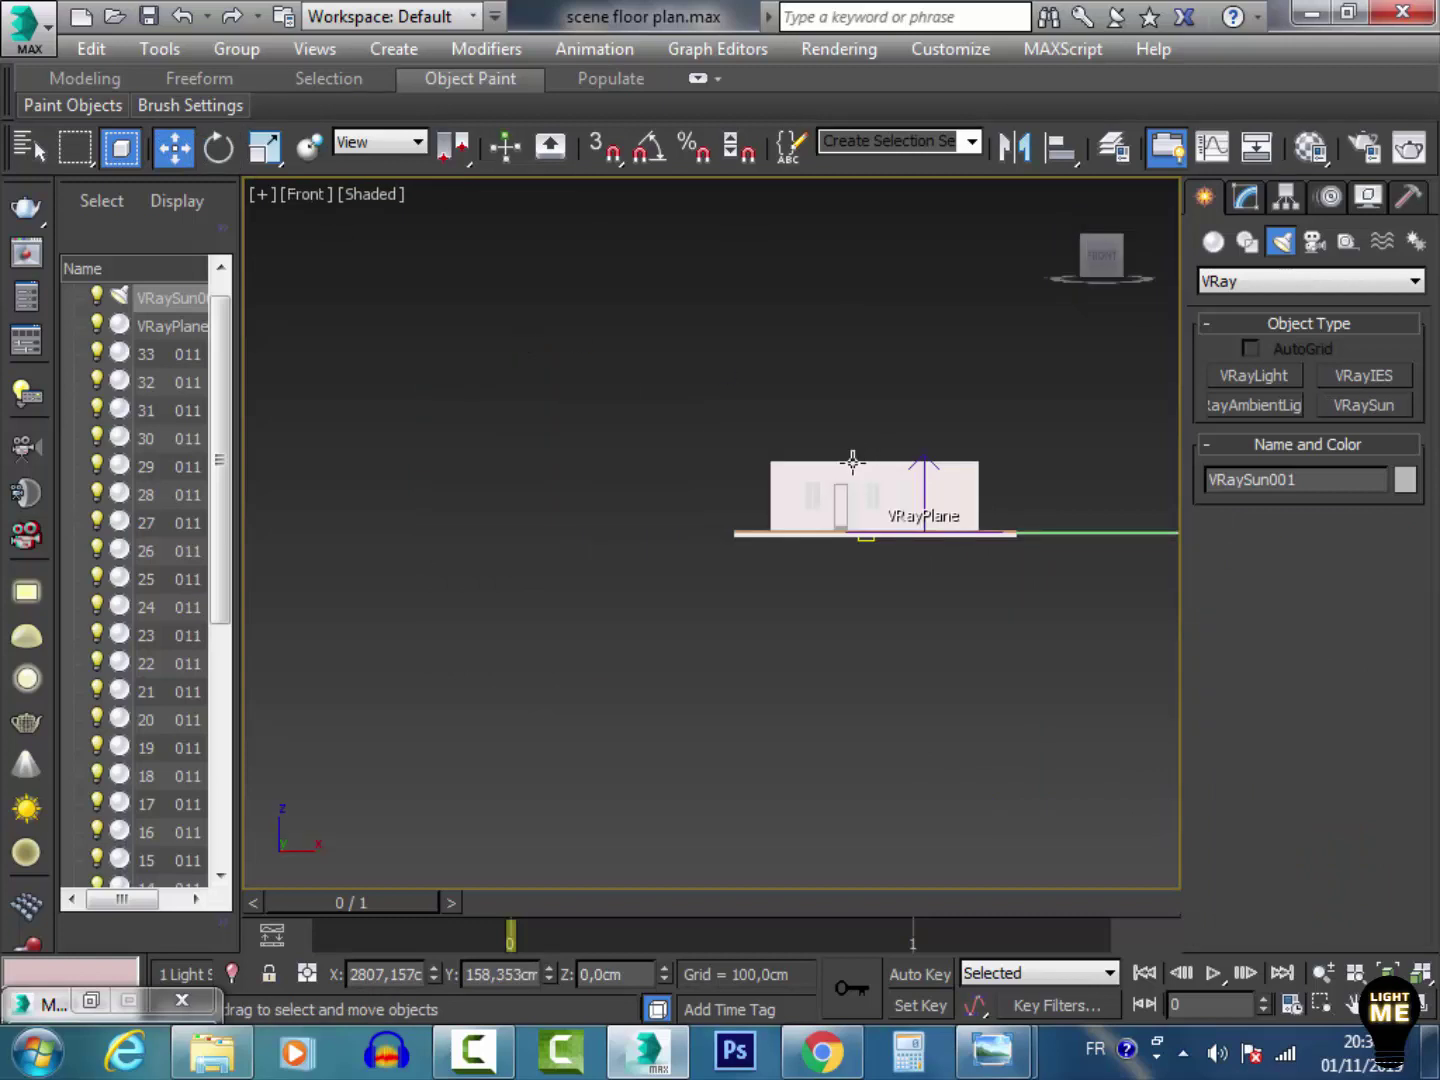
pyautogui.press('z')
pyautogui.moveTo(800, 615); pyautogui.dragTo(751, 329)
pyautogui.press('t')
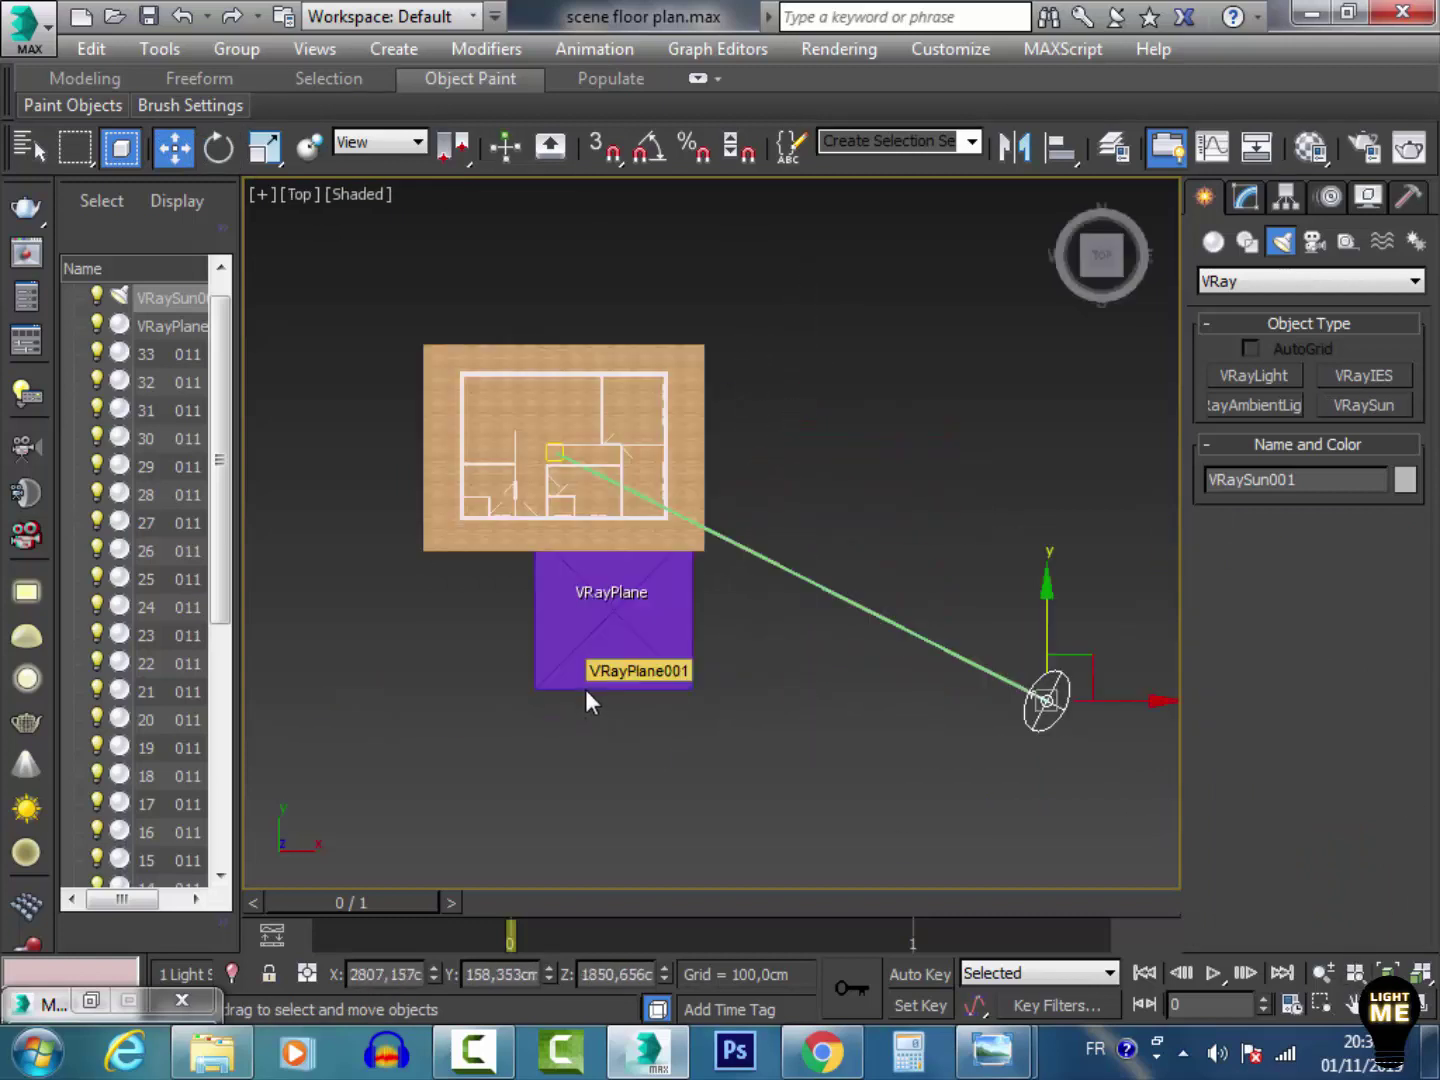
pyautogui.click(833, 716)
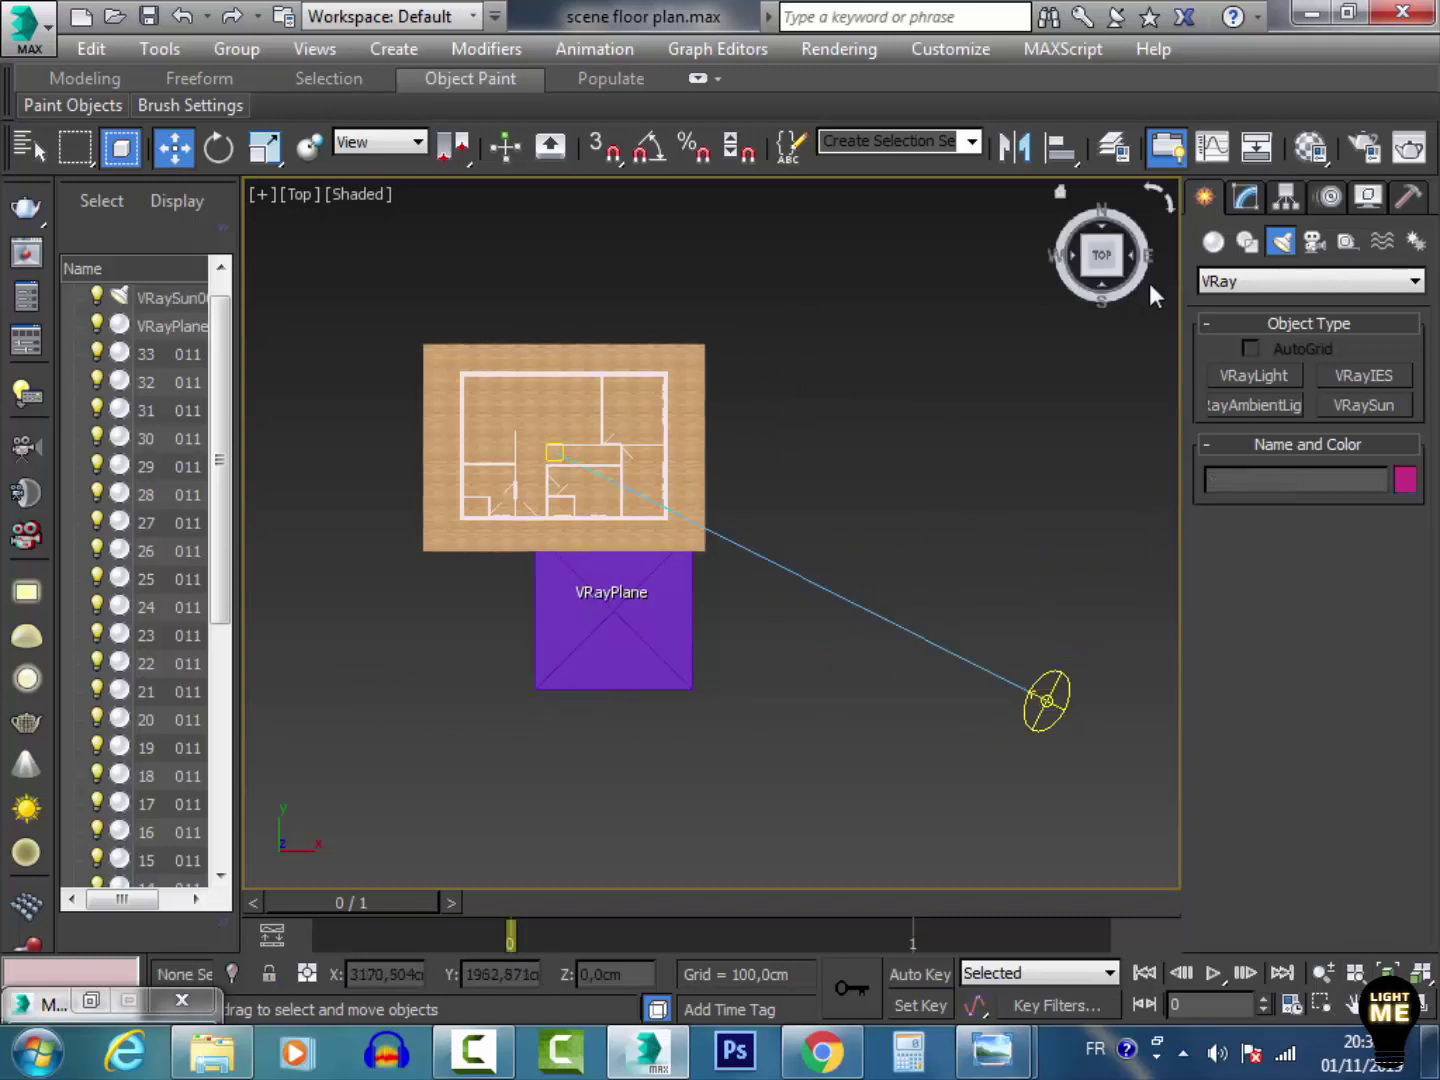
# Step: Place a VRayPhysicalCamera southwest of the house, aimed at its centre from about 2540 cm away
pyautogui.click(1314, 241)
pyautogui.click(1298, 281)
pyautogui.click(1292, 329)
pyautogui.click(1353, 375)
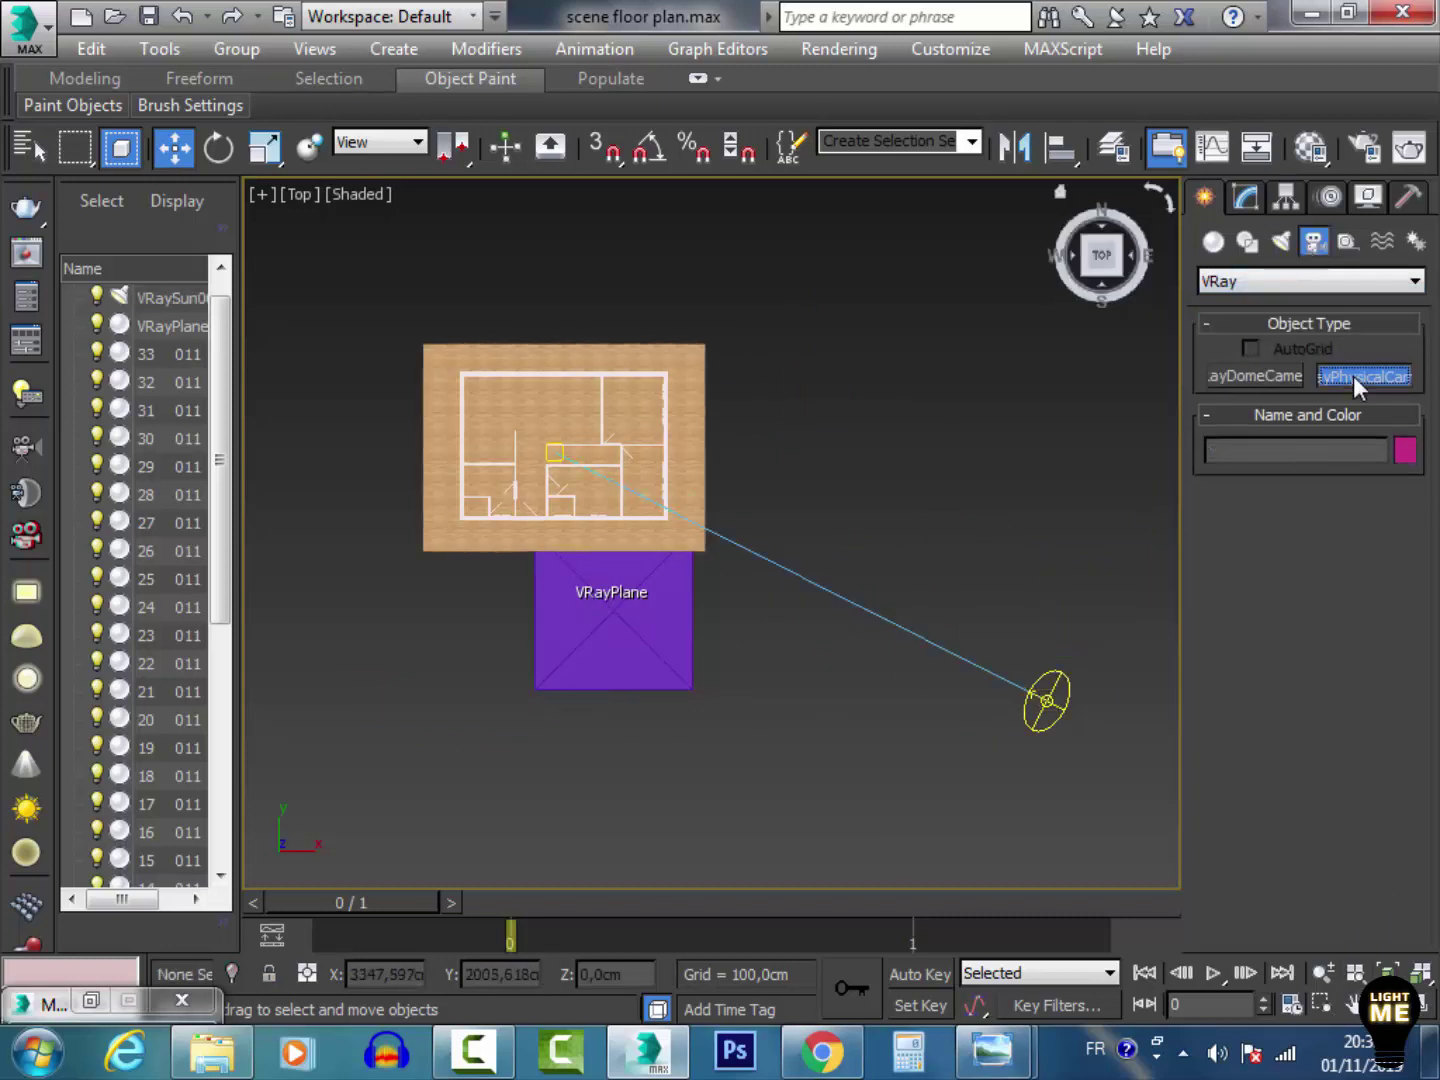
pyautogui.moveTo(931, 451); pyautogui.dragTo(993, 476, button='middle')
pyautogui.scroll(-2, 994, 476)
pyautogui.moveTo(578, 736); pyautogui.dragTo(862, 442)
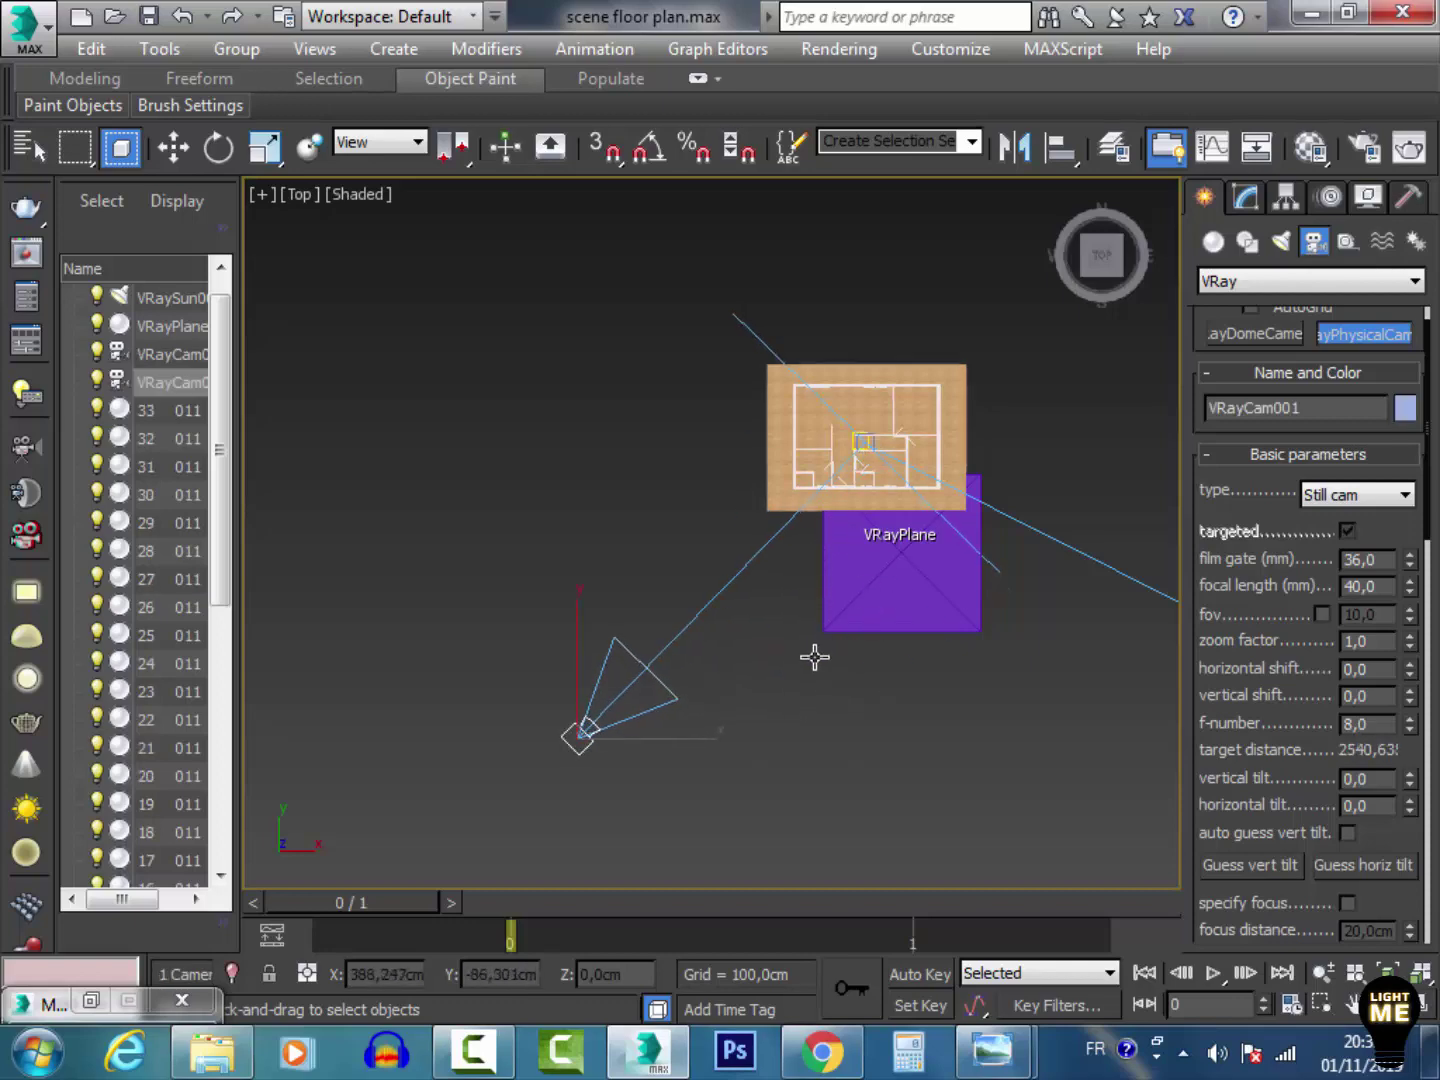
# Step: Look through the new camera and orbit it up to about 2002 cm high, so it looks down into the house
pyautogui.press('c')
pyautogui.keyDown('alt'); pyautogui.moveTo(735, 471); pyautogui.dragTo(724, 655, button='middle'); pyautogui.keyUp('alt')
pyautogui.click(174, 148)
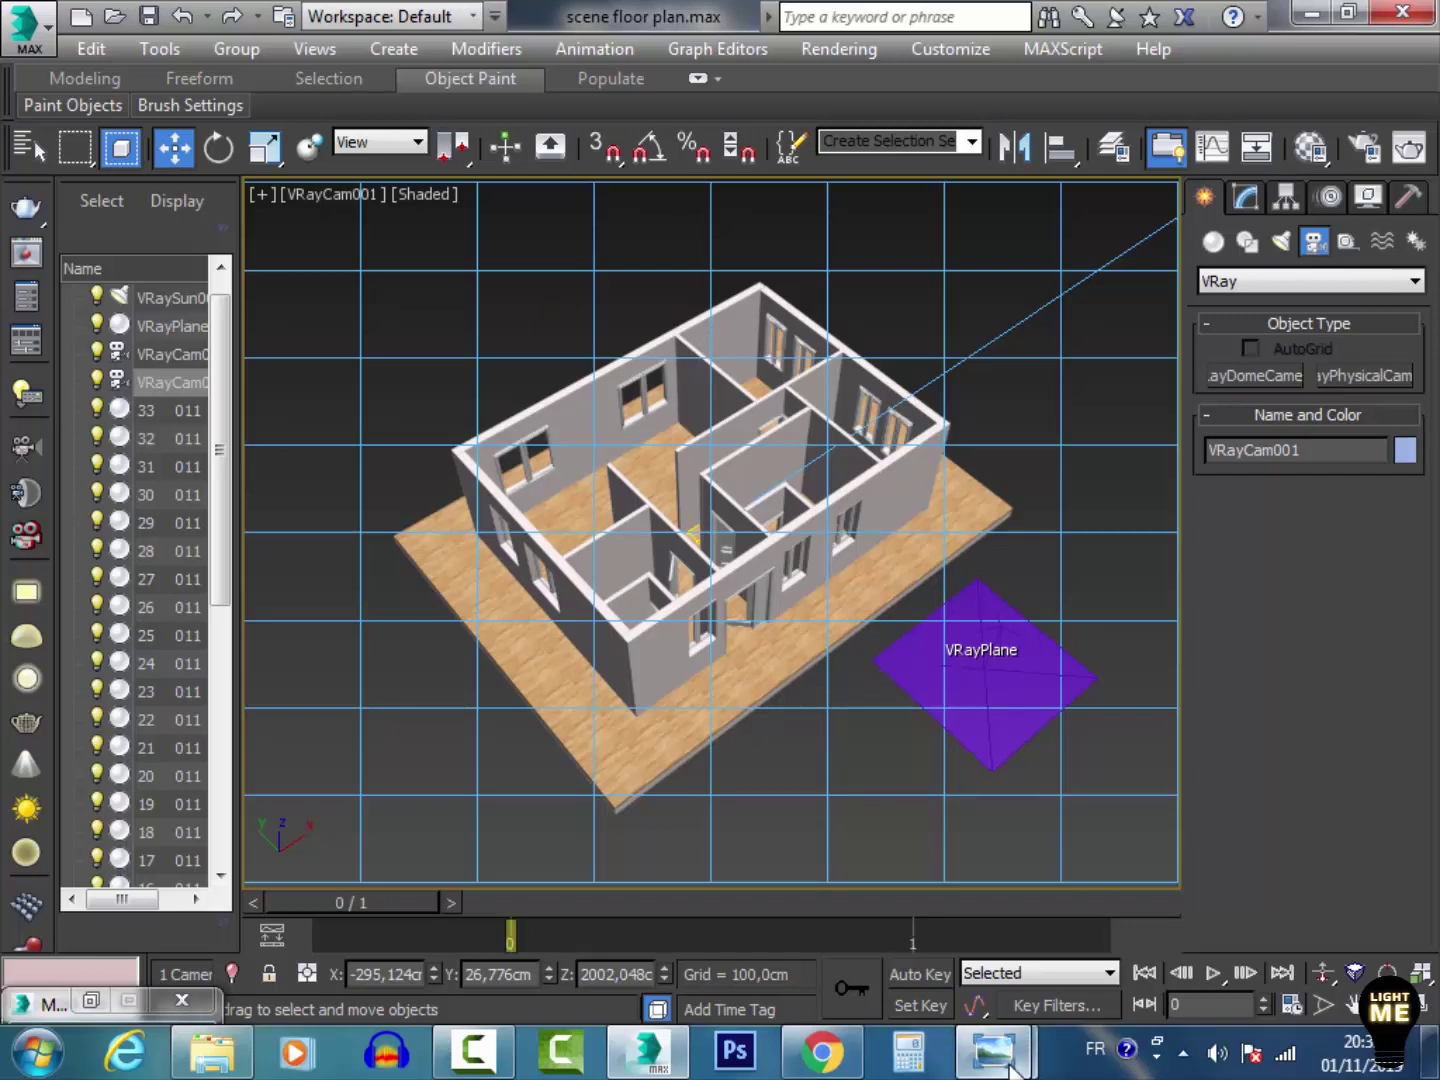
# Step: Switch to the "floor plan 1" reference picture in the photo viewer, study its viewing angle and return to 3ds Max
pyautogui.moveTo(990, 1050)
pyautogui.click(1144, 868)
pyautogui.scroll(-3, 803, 537)
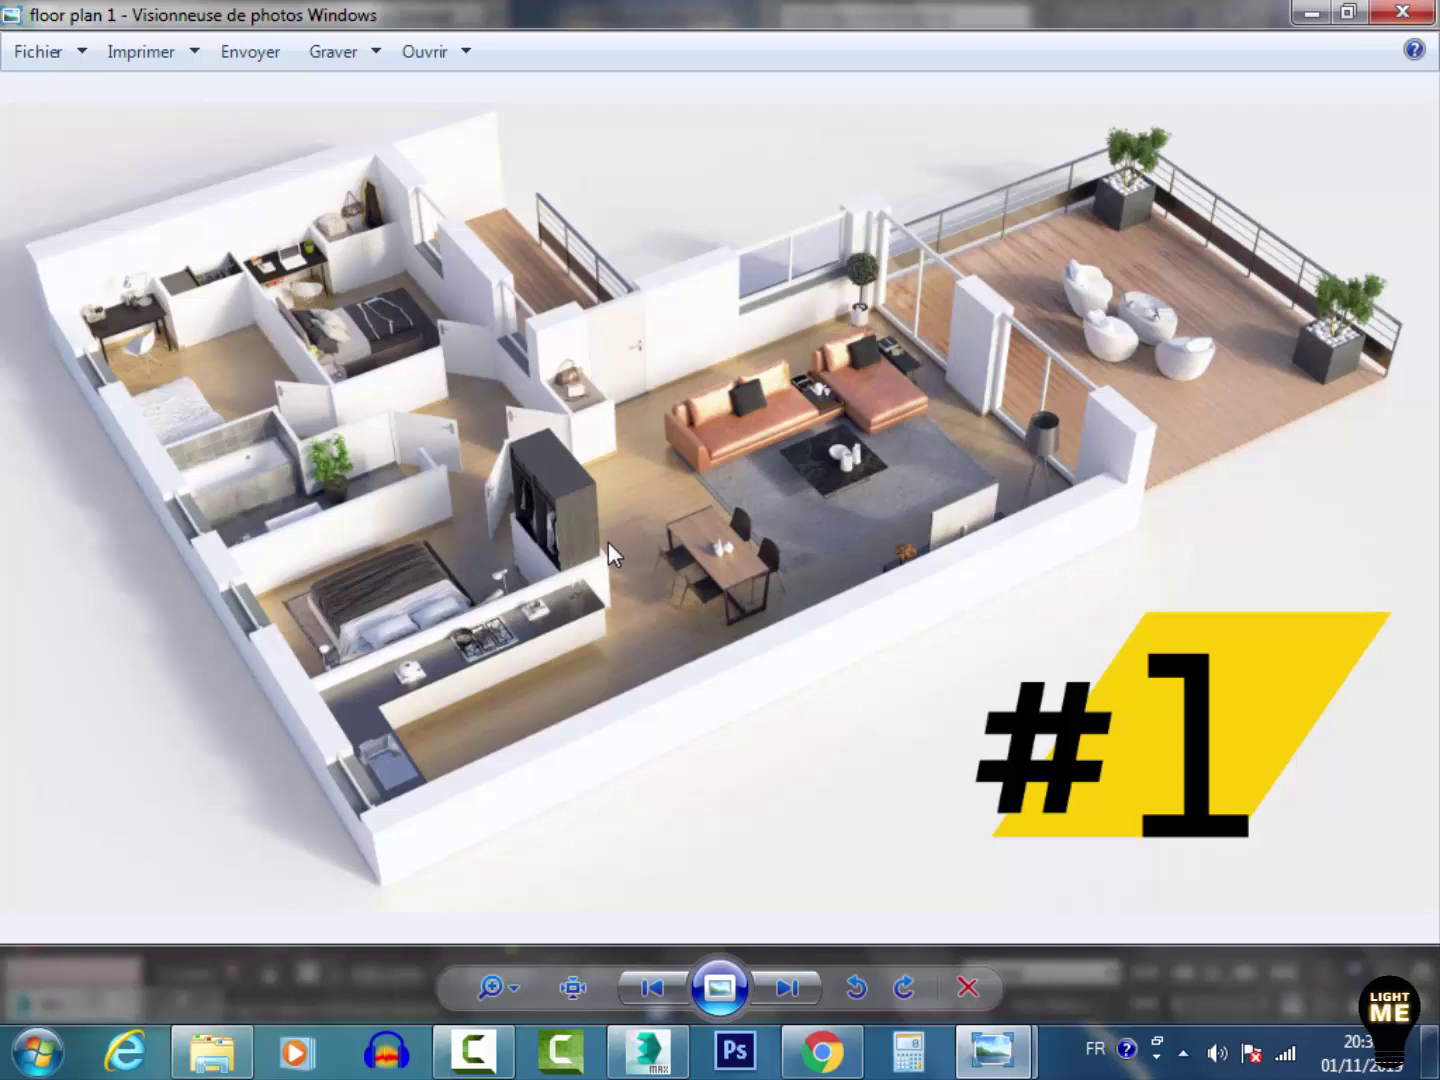
pyautogui.scroll(2, 627, 579)
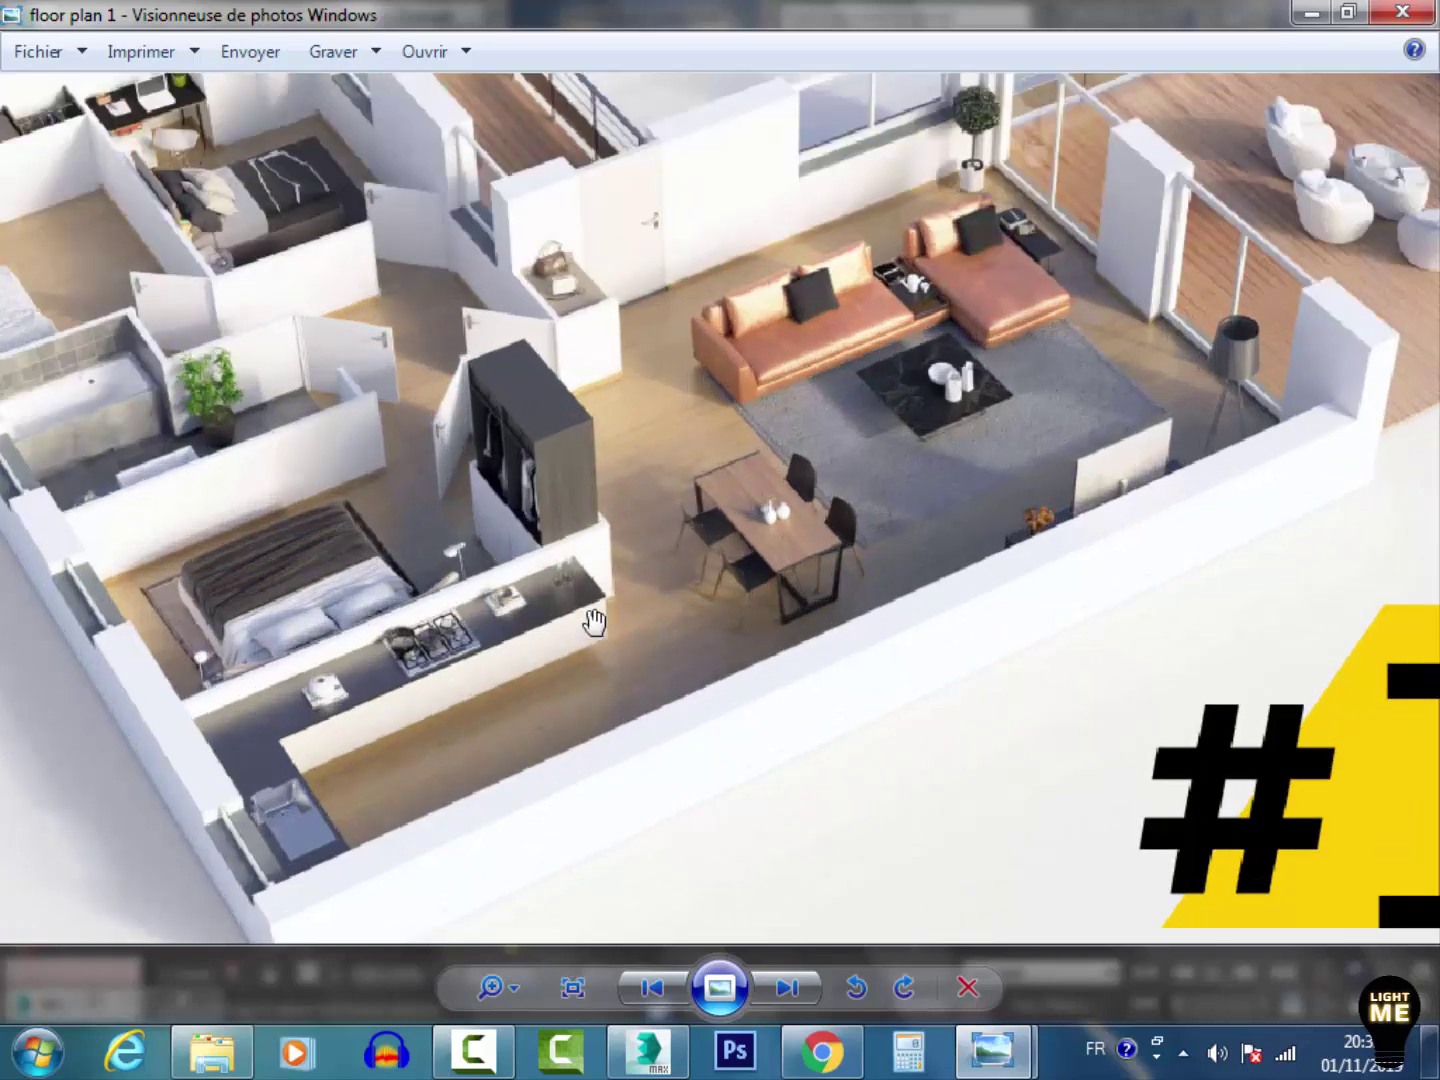
pyautogui.scroll(-2, 589, 616)
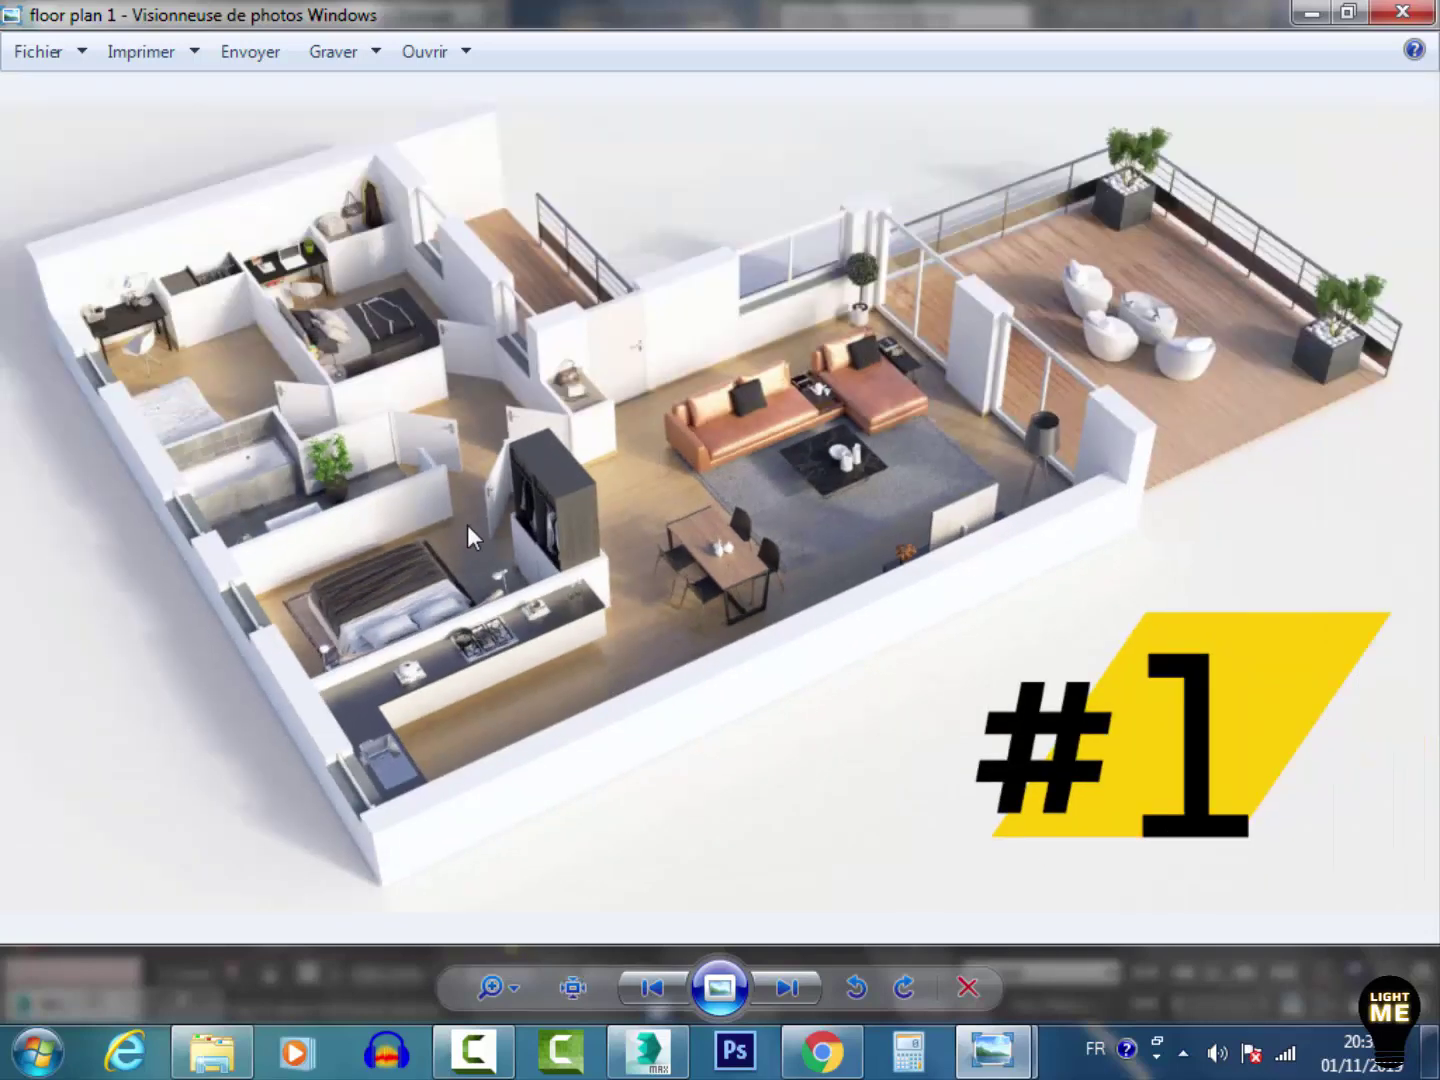
pyautogui.click(1309, 14)
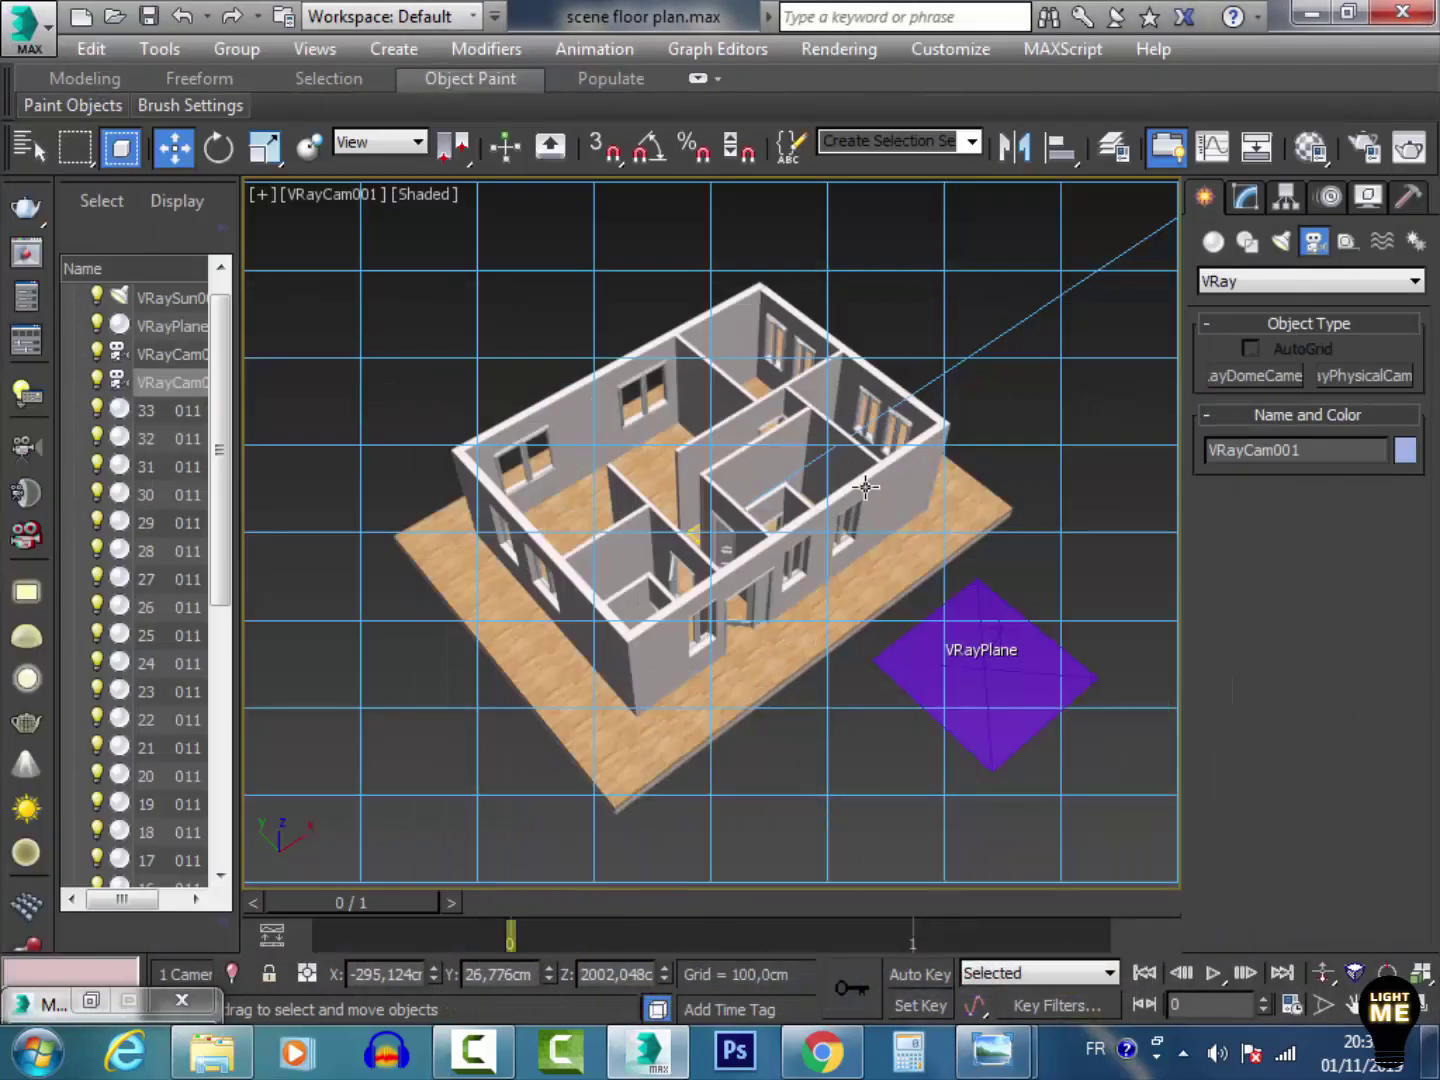
# Step: Enable Override mtl in V-Ray's Global switches with a new VRayMtl and close the render setup
pyautogui.click(1367, 149)
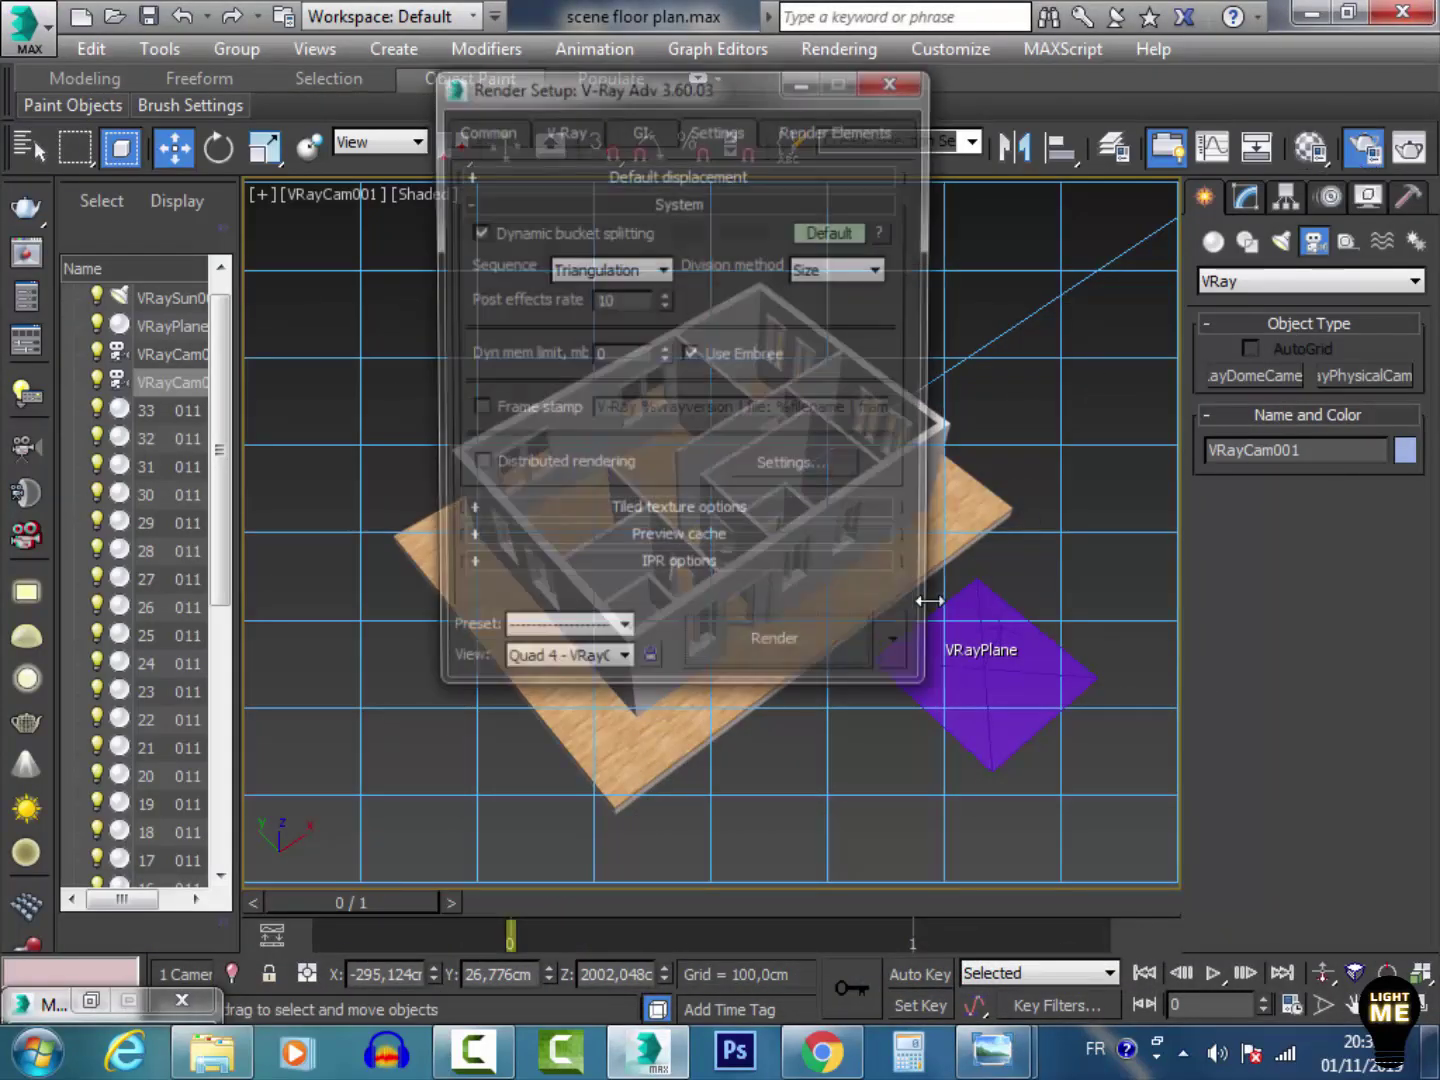
pyautogui.click(561, 124)
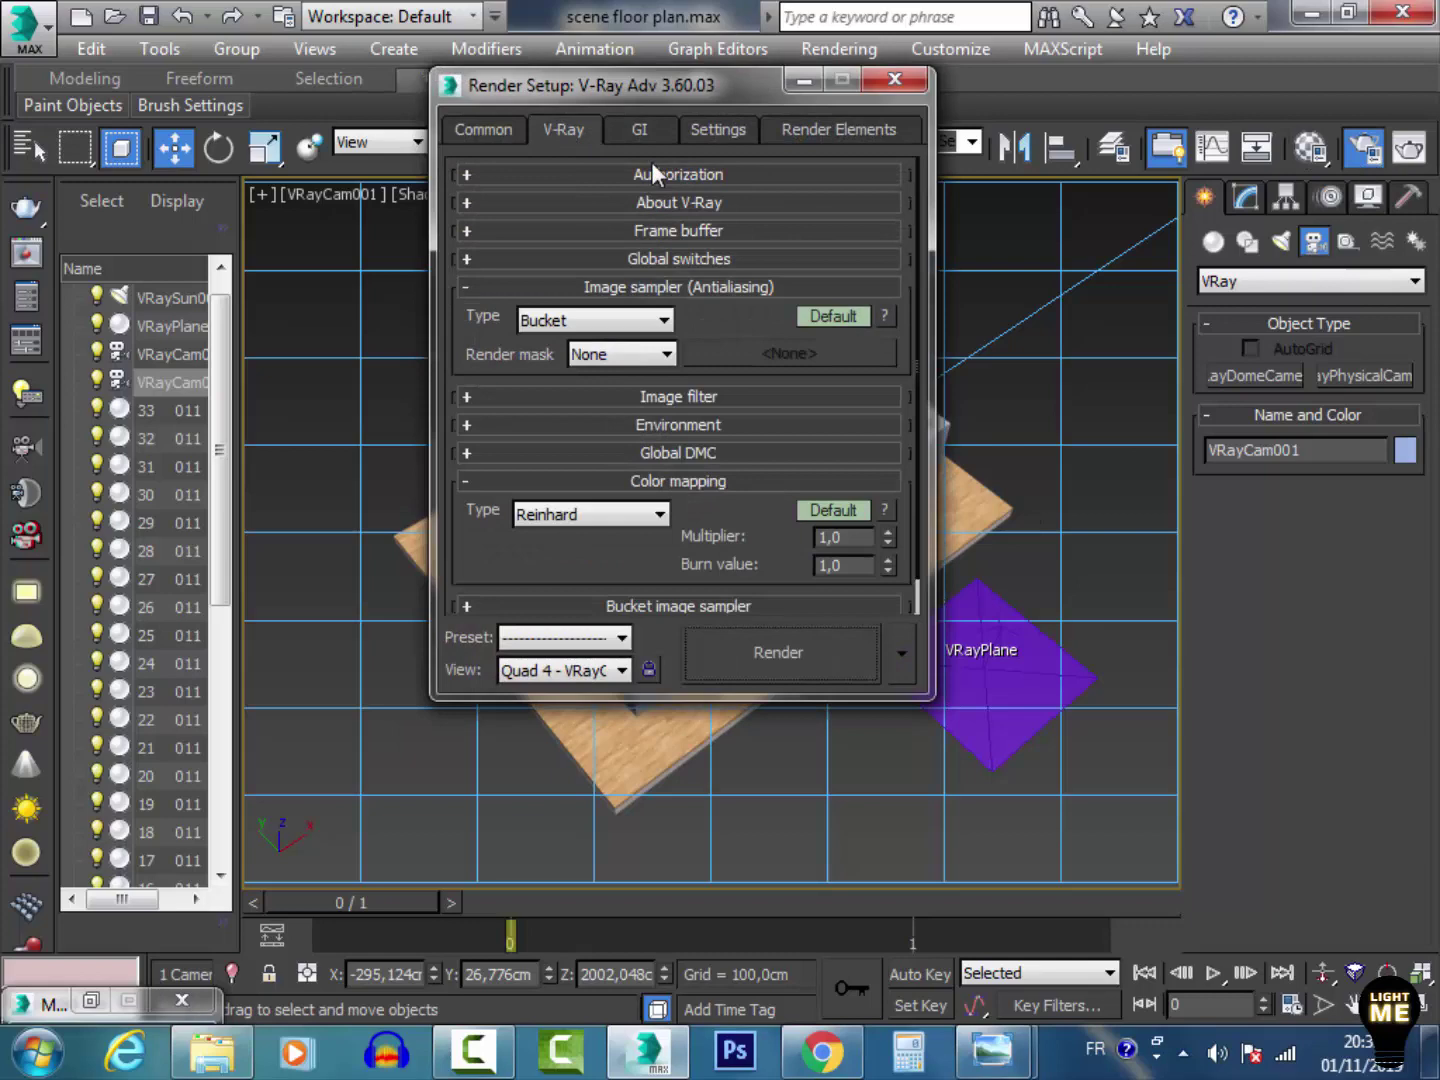
pyautogui.click(681, 258)
pyautogui.click(690, 452)
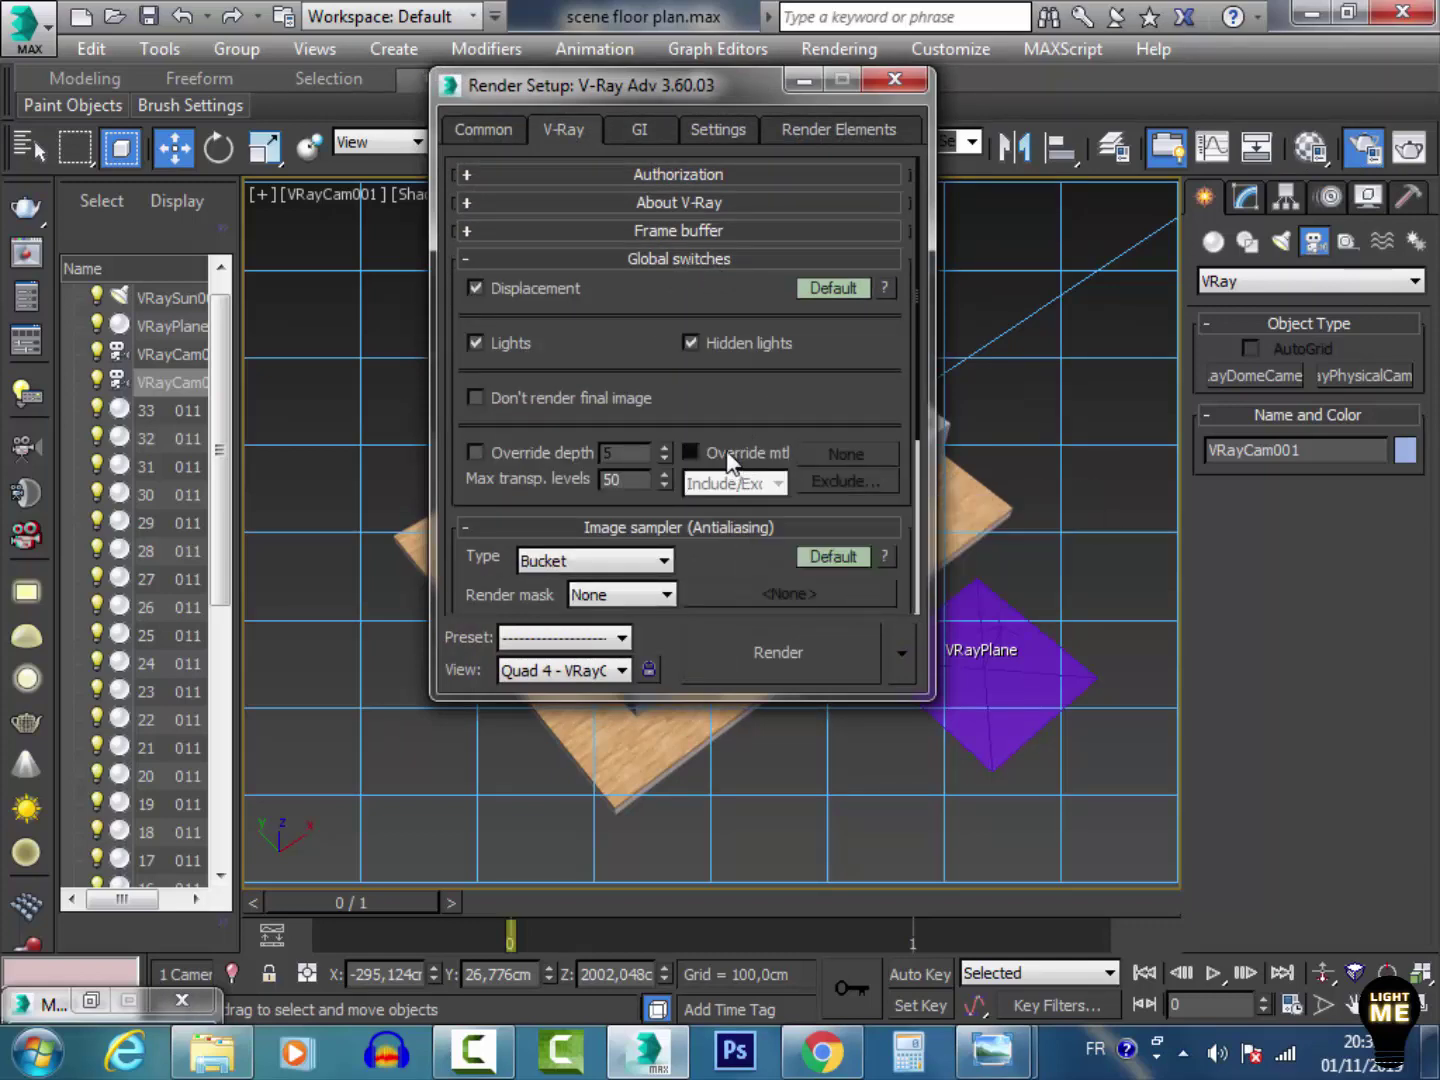
pyautogui.click(831, 455)
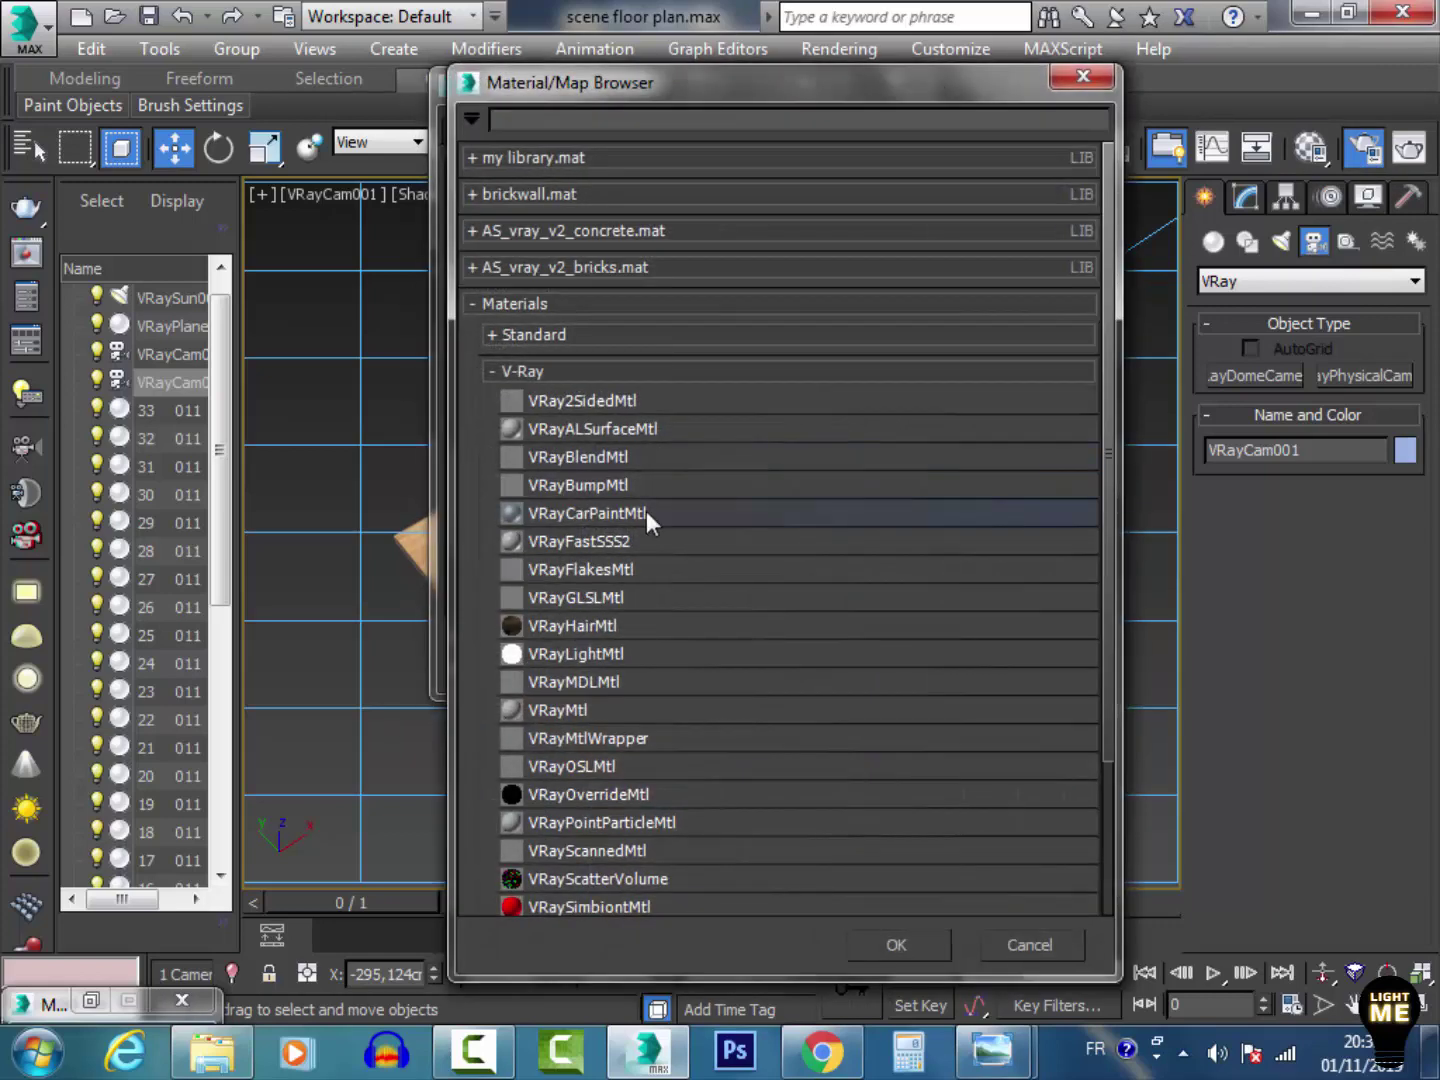
pyautogui.doubleClick(605, 710)
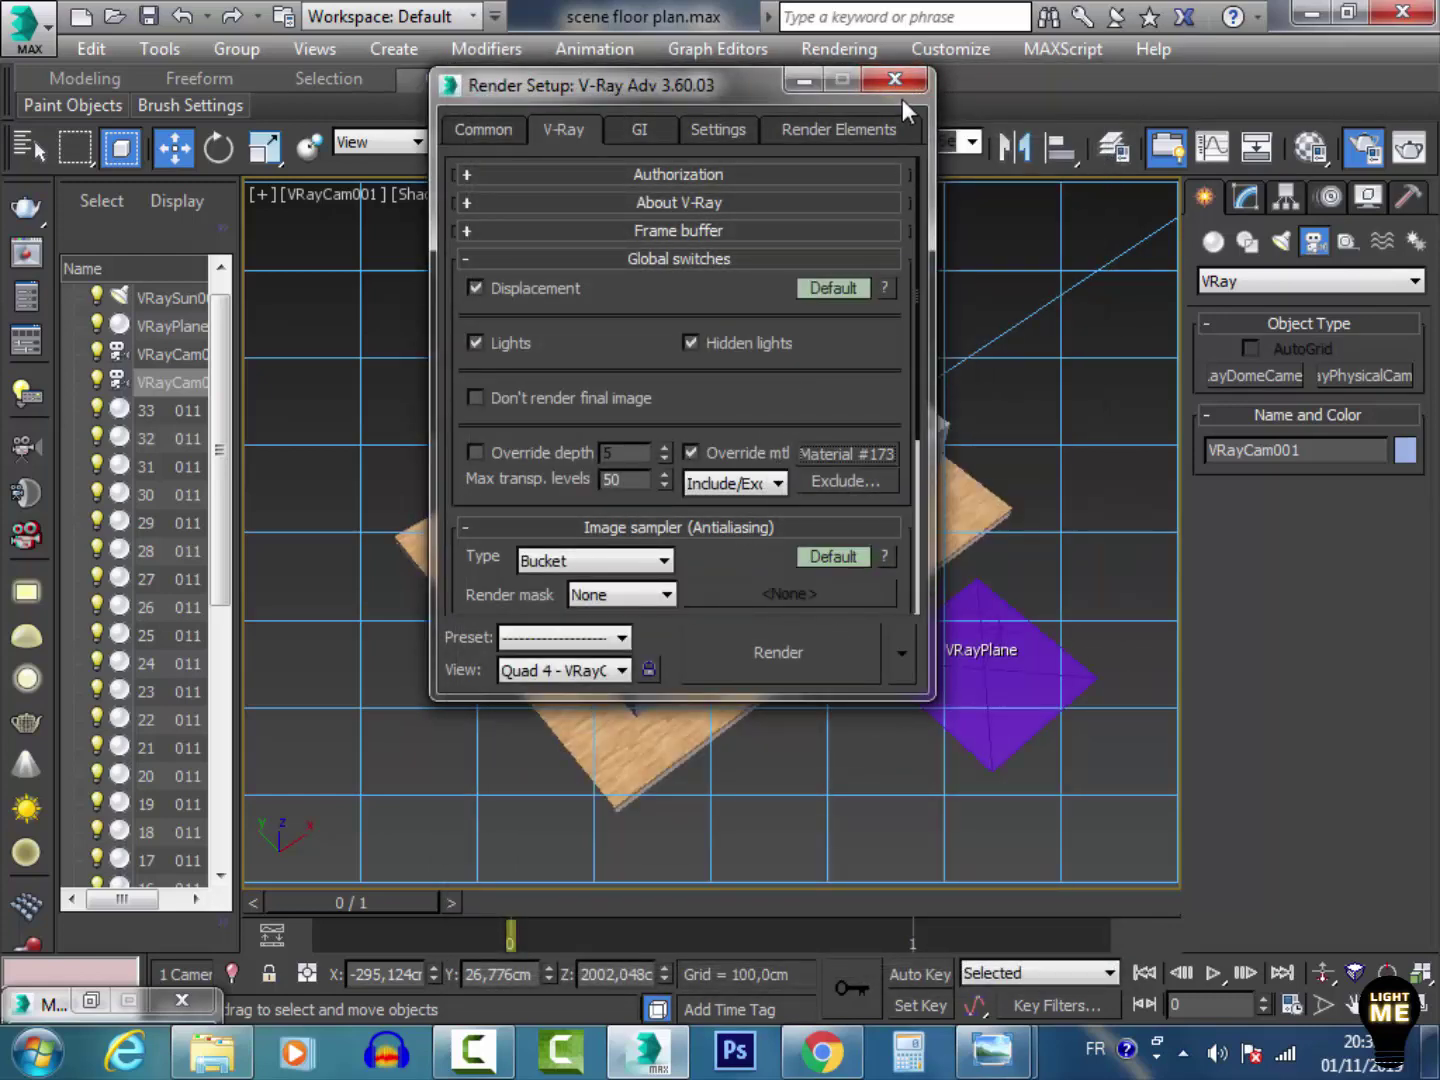
pyautogui.click(894, 79)
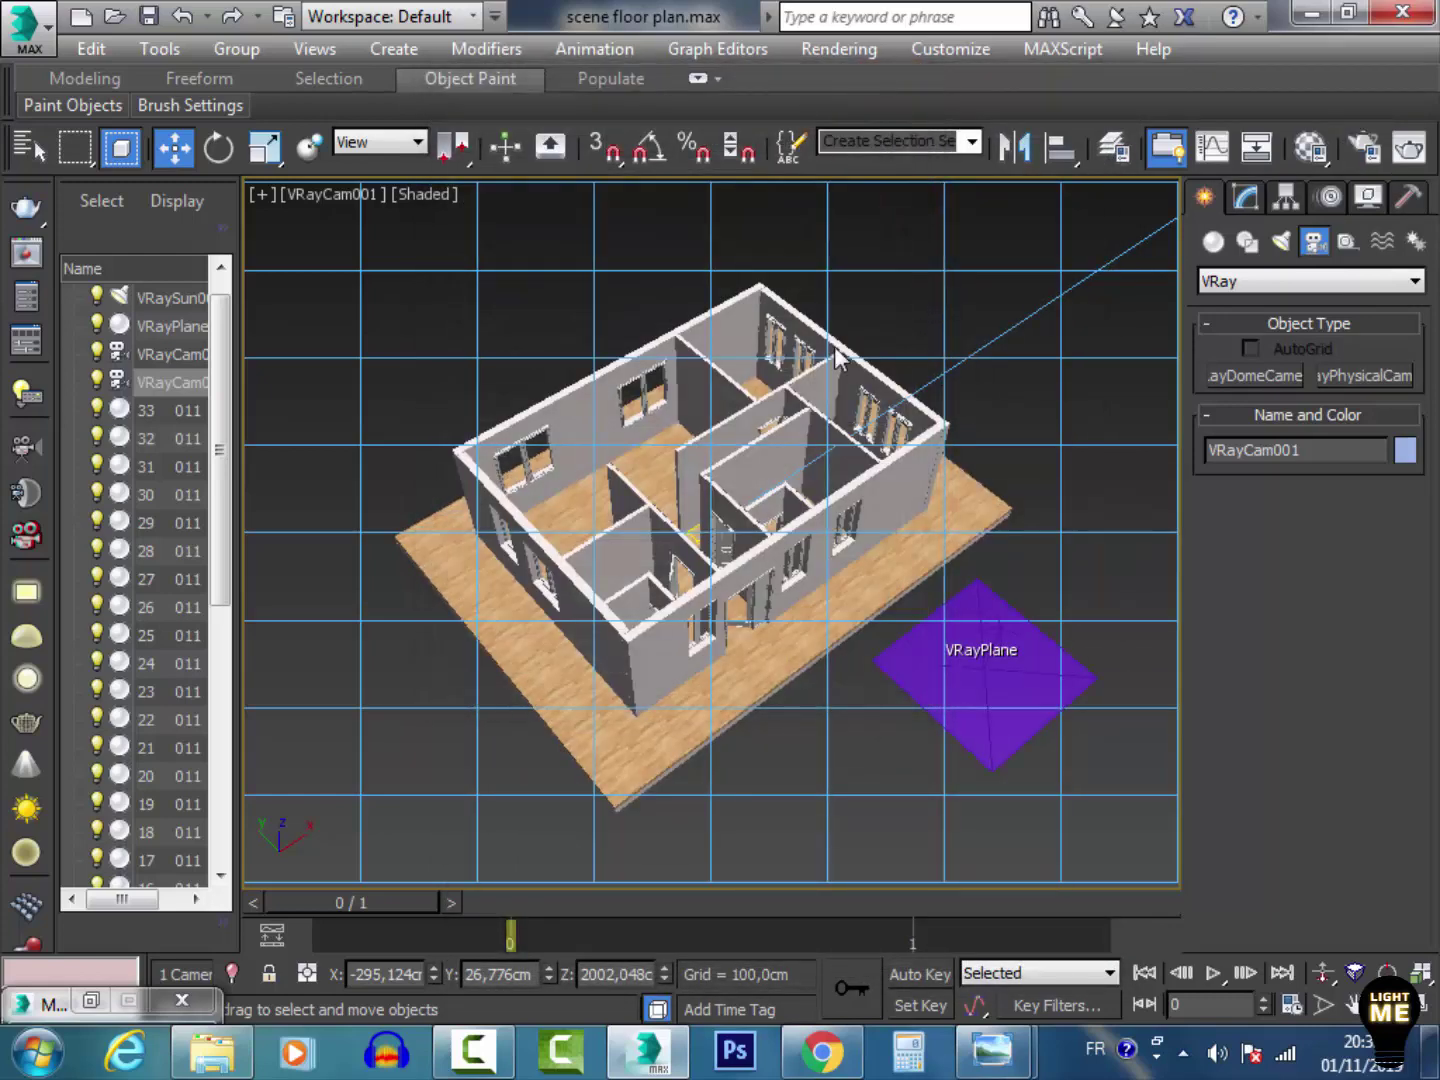
# Step: Deselect the camera, show safe frames in the VRayCam001 view and dolly the camera closer until the house nearly fills the frame
pyautogui.click(663, 293)
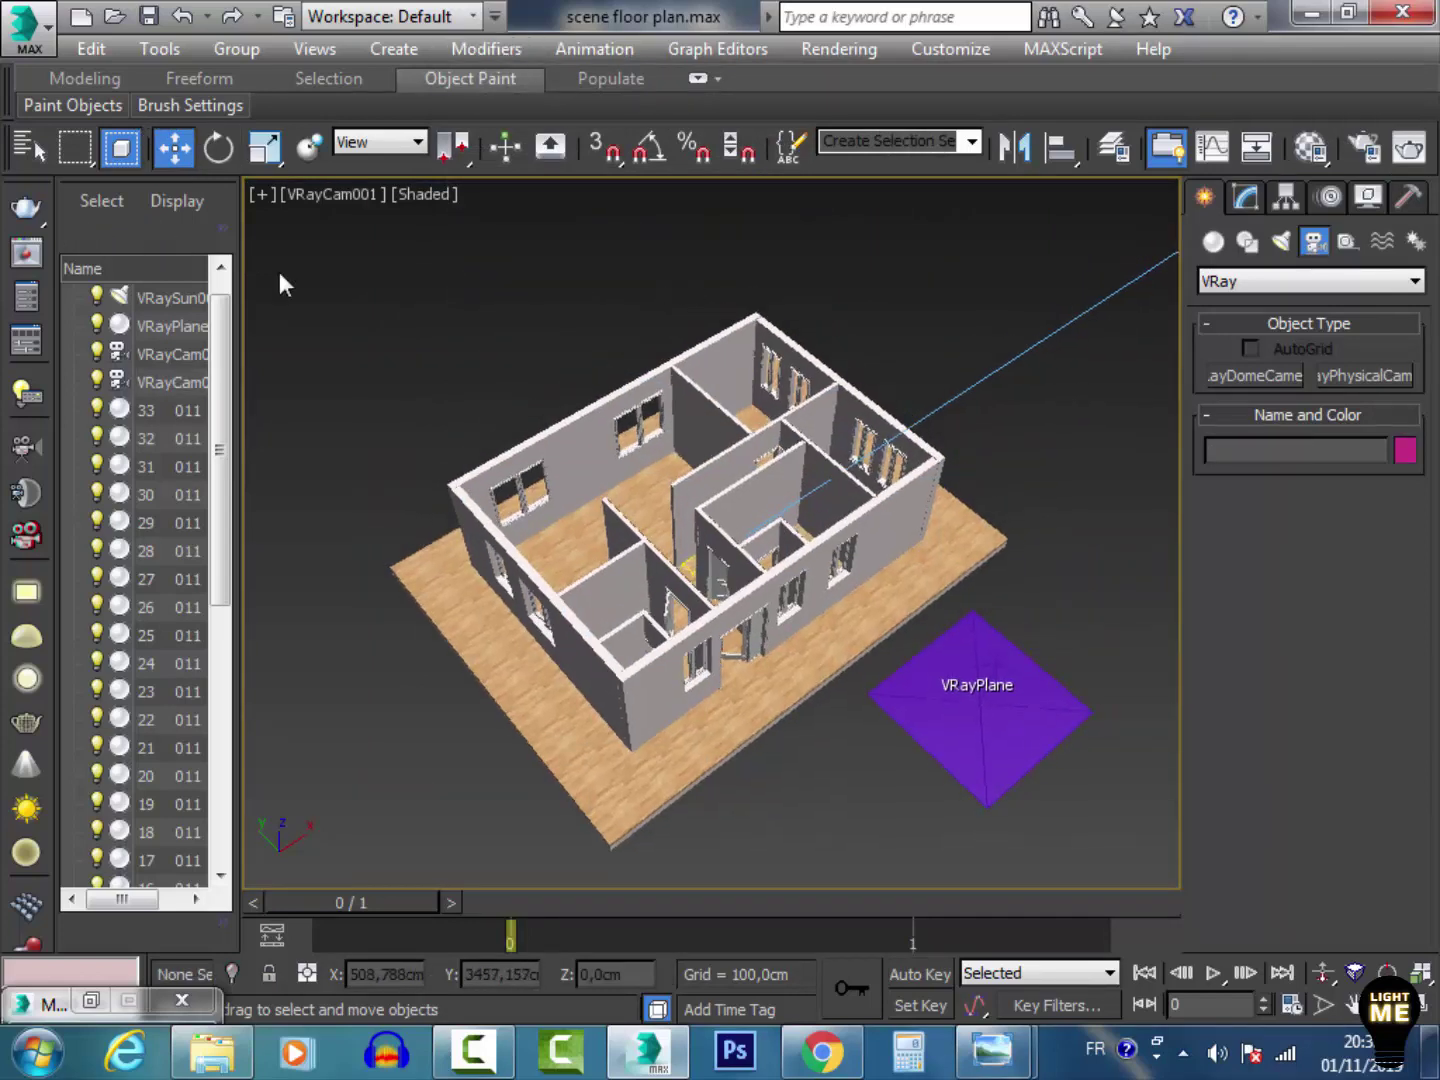
pyautogui.click(320, 195)
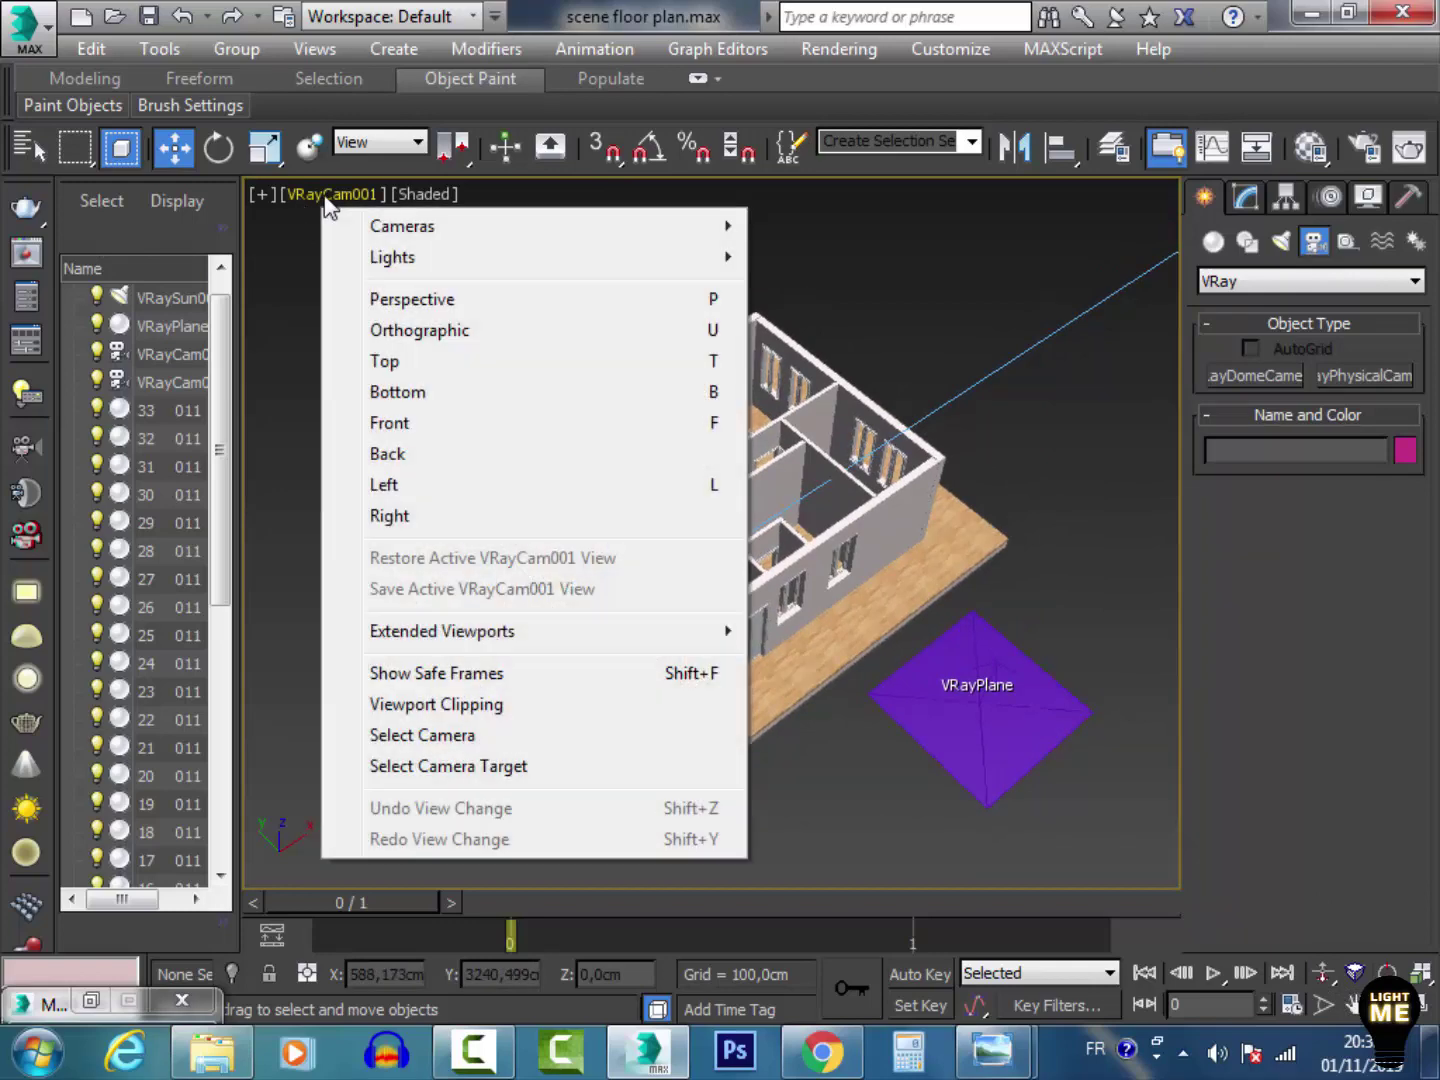
pyautogui.click(443, 679)
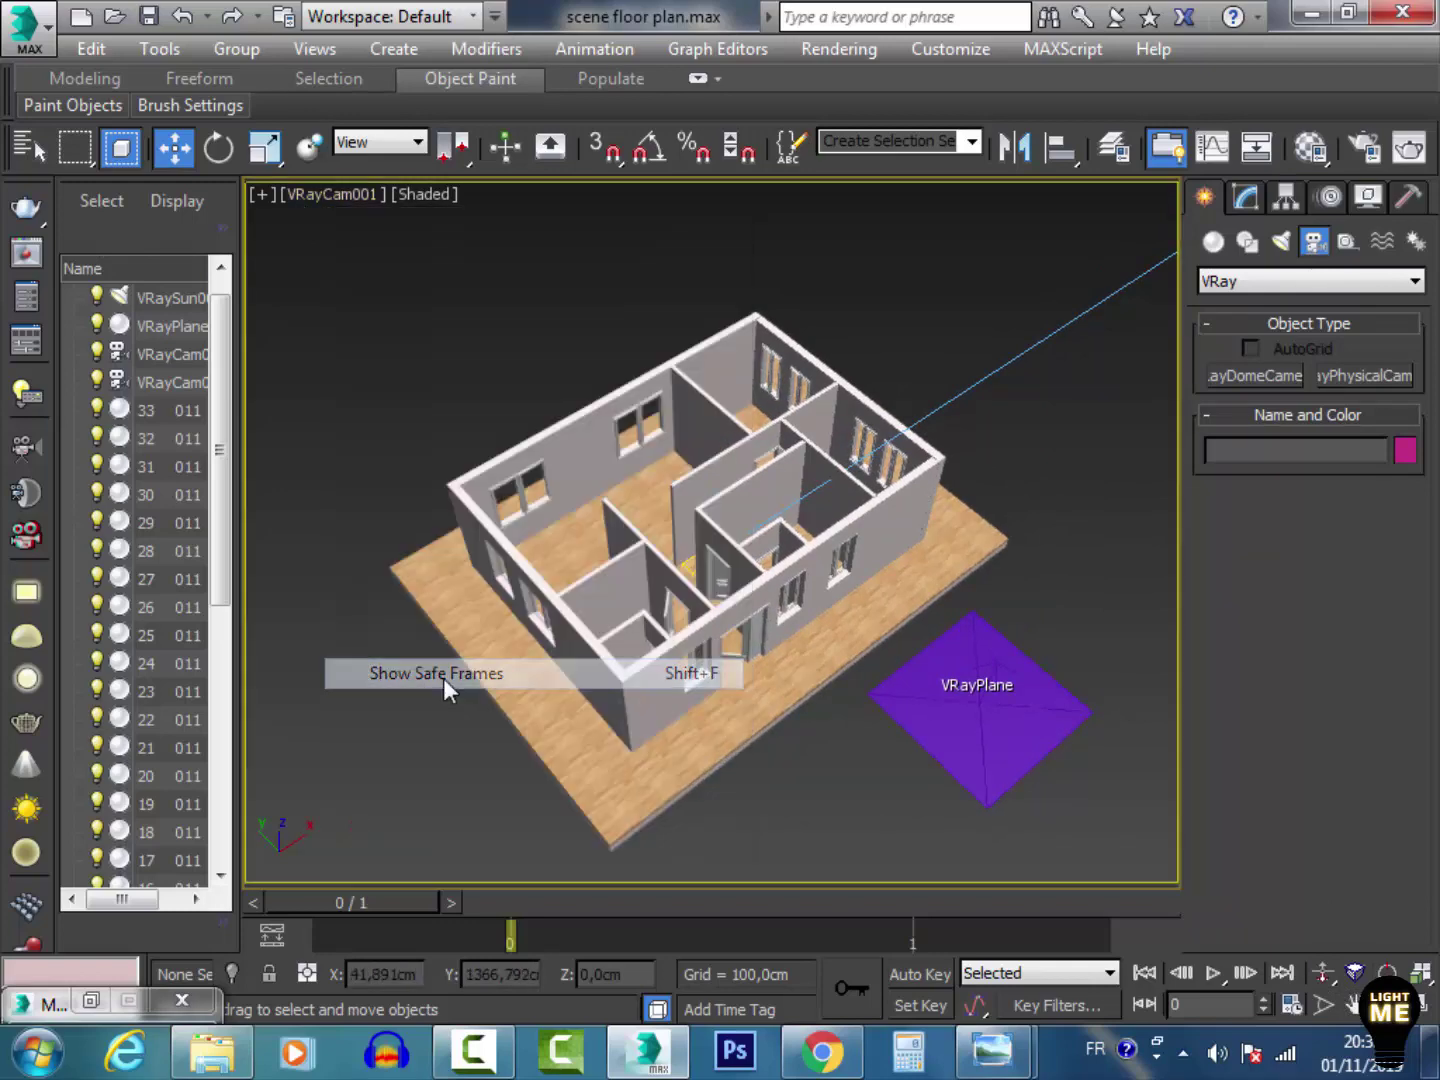
pyautogui.click(1322, 977)
pyautogui.moveTo(732, 534); pyautogui.dragTo(732, 495)
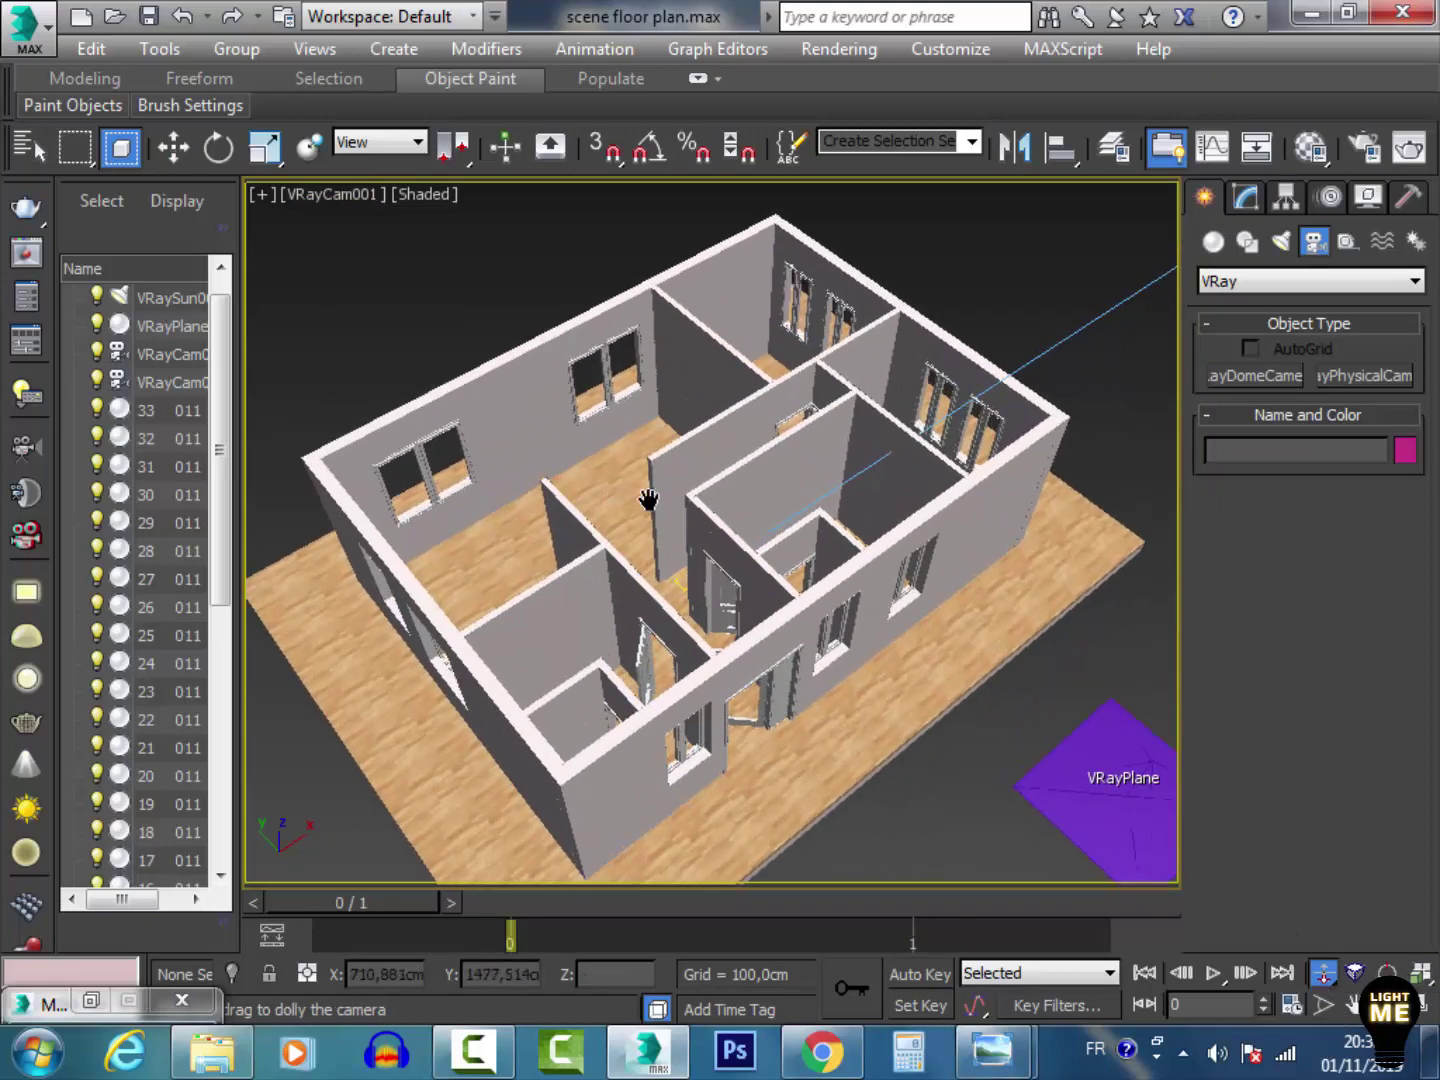
# Step: Test render the camera view with V-Ray and examine the sun's shadow edges on the walls in the frame buffer
pyautogui.click(26, 208)
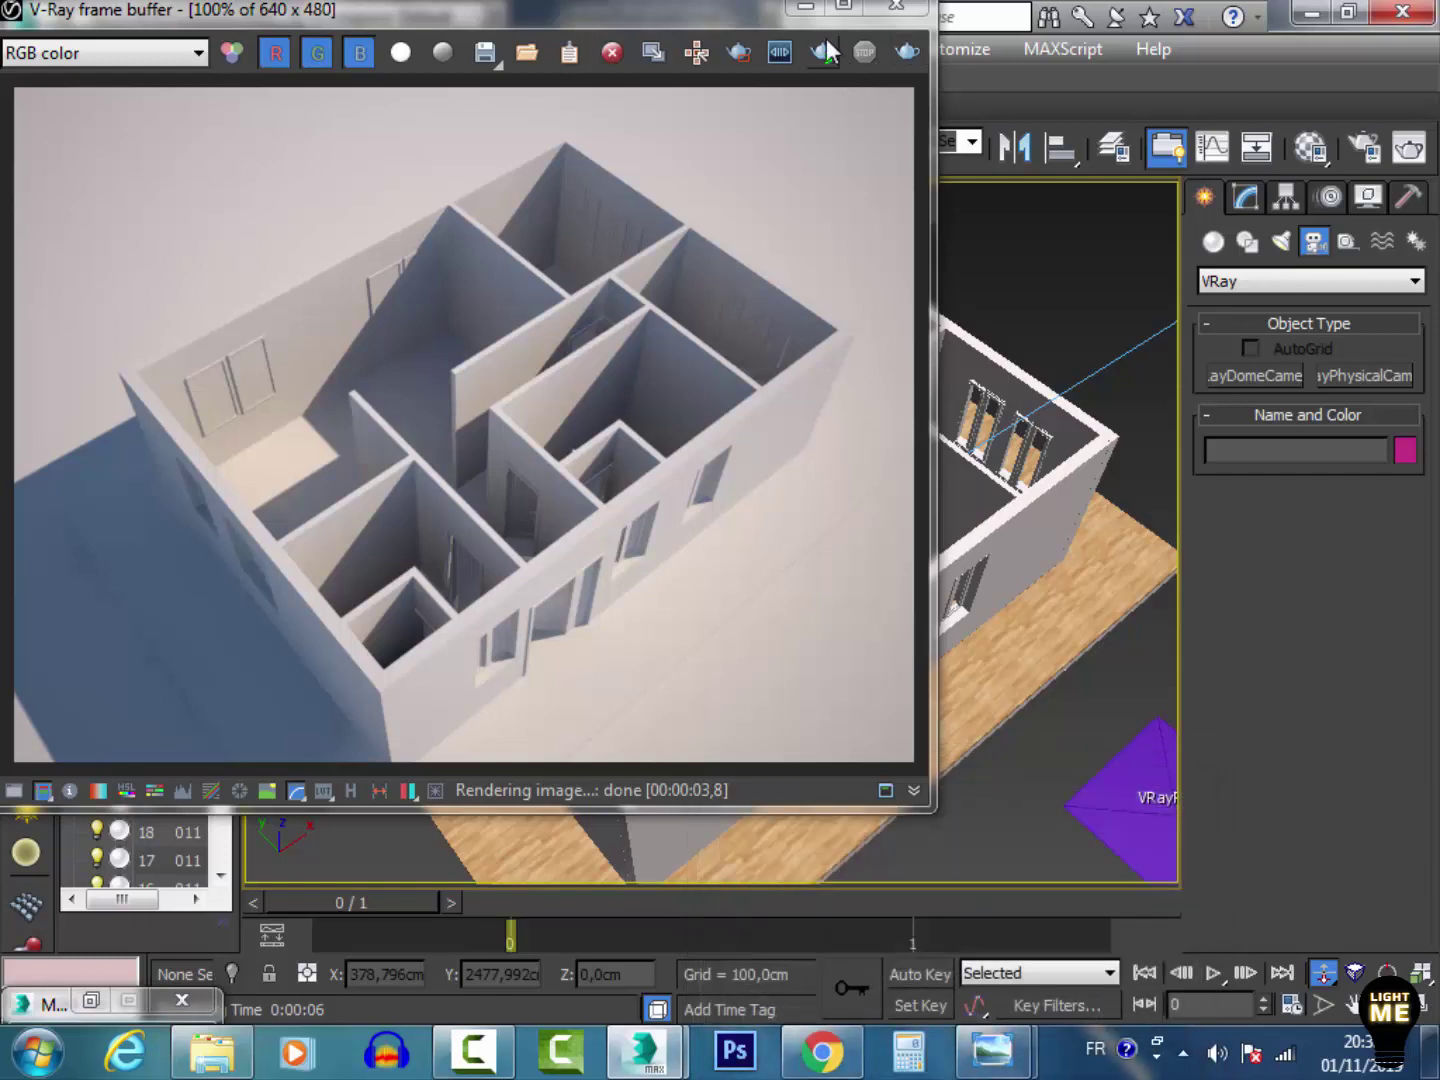
pyautogui.scroll(2, 337, 357)
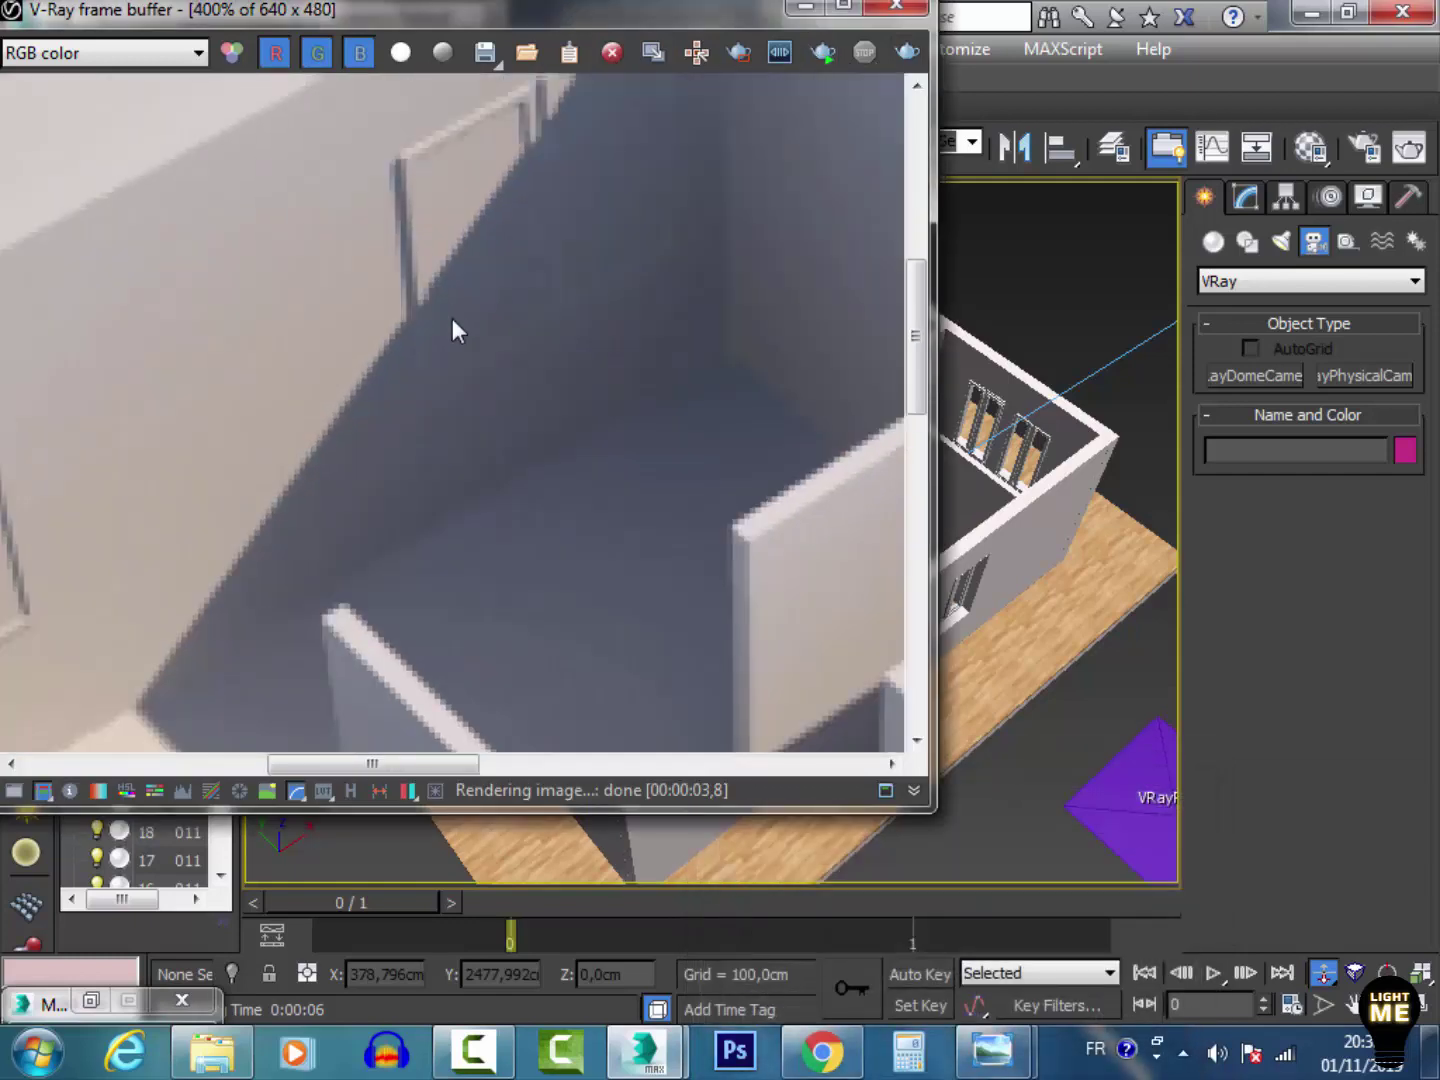
pyautogui.scroll(-2, 452, 318)
pyautogui.scroll(3, 263, 409)
pyautogui.moveTo(736, 312); pyautogui.dragTo(315, 600, button='middle')
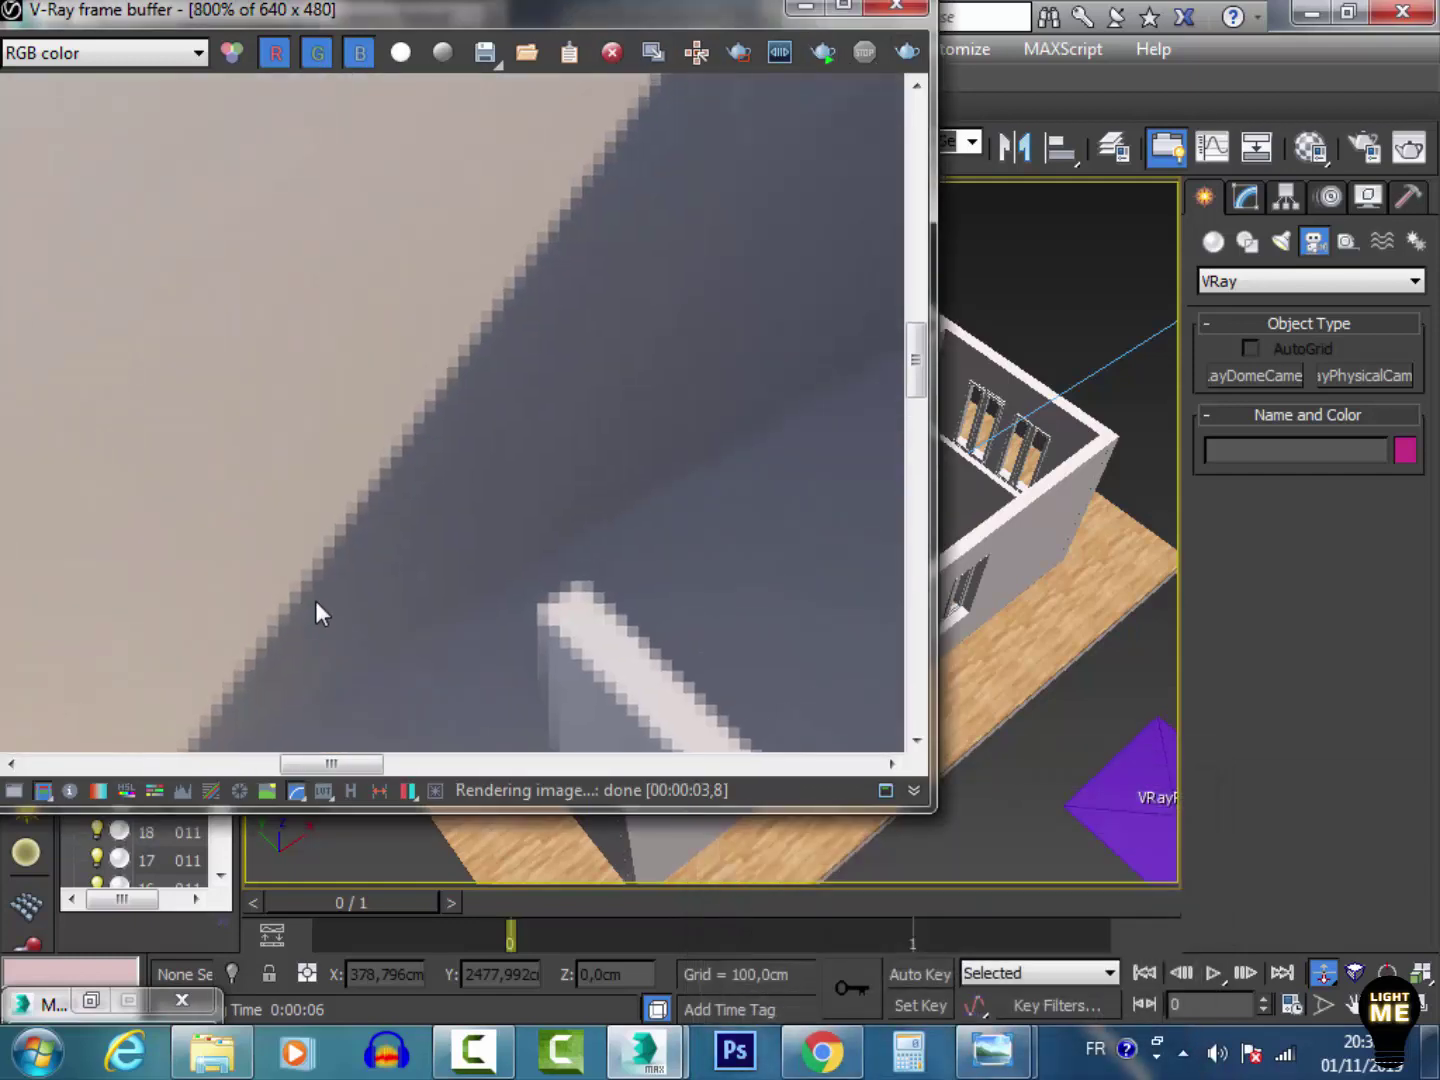
pyautogui.scroll(-4, 546, 338)
pyautogui.click(805, 8)
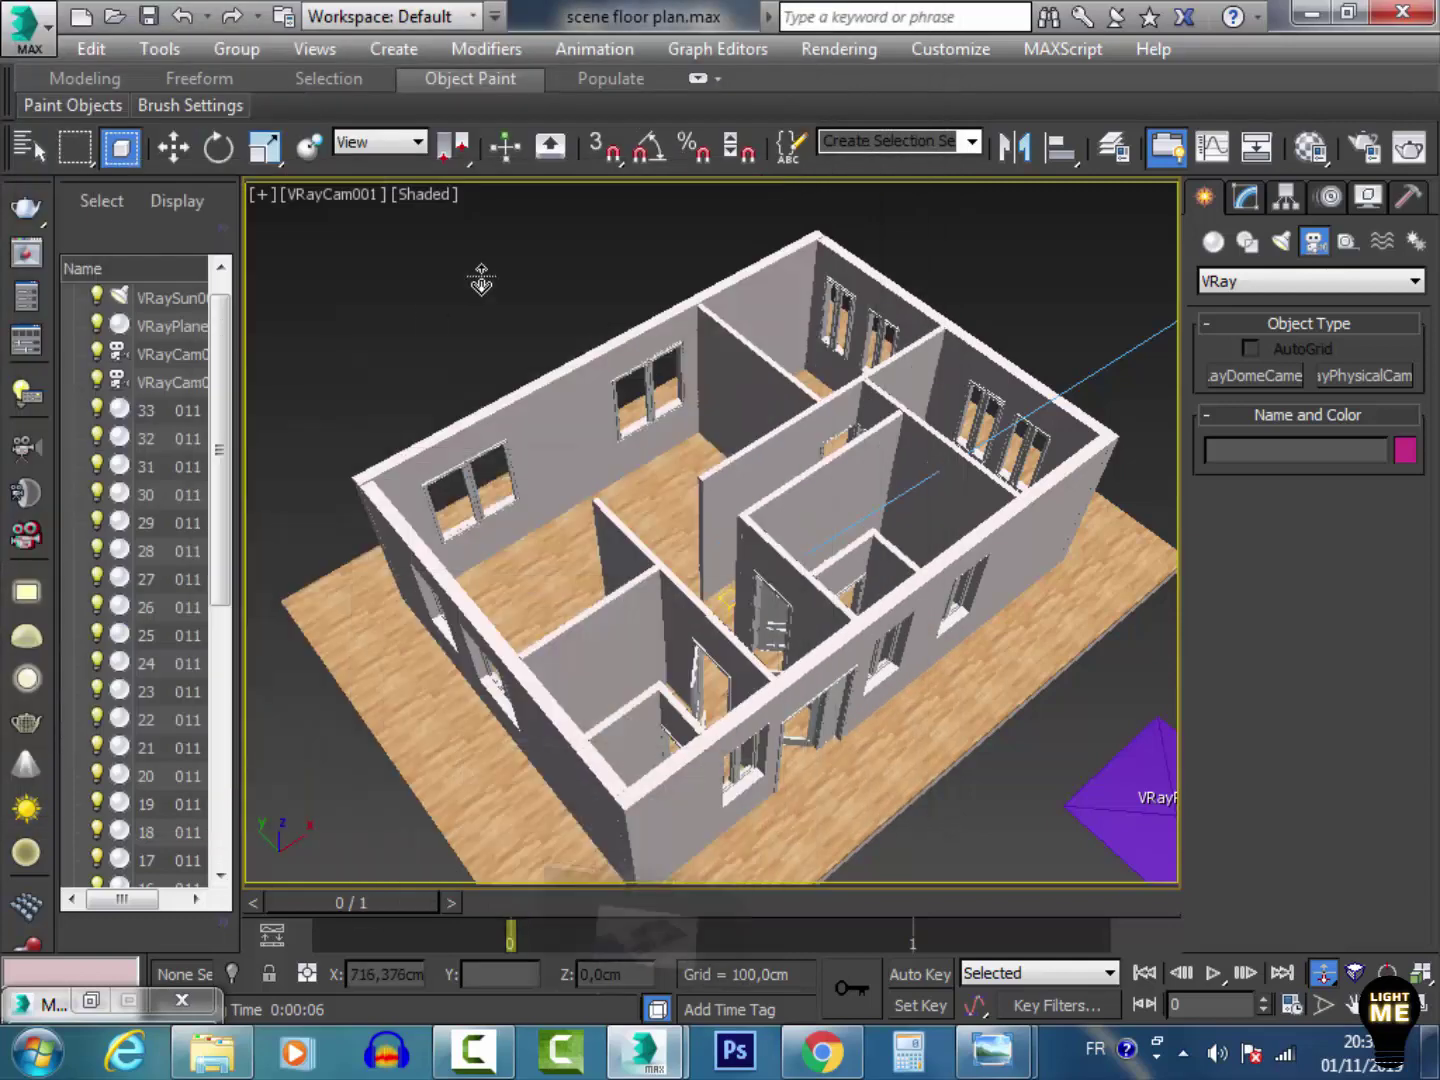
# Step: Set the VRaySun's size multiplier to 3.0
pyautogui.click(176, 304)
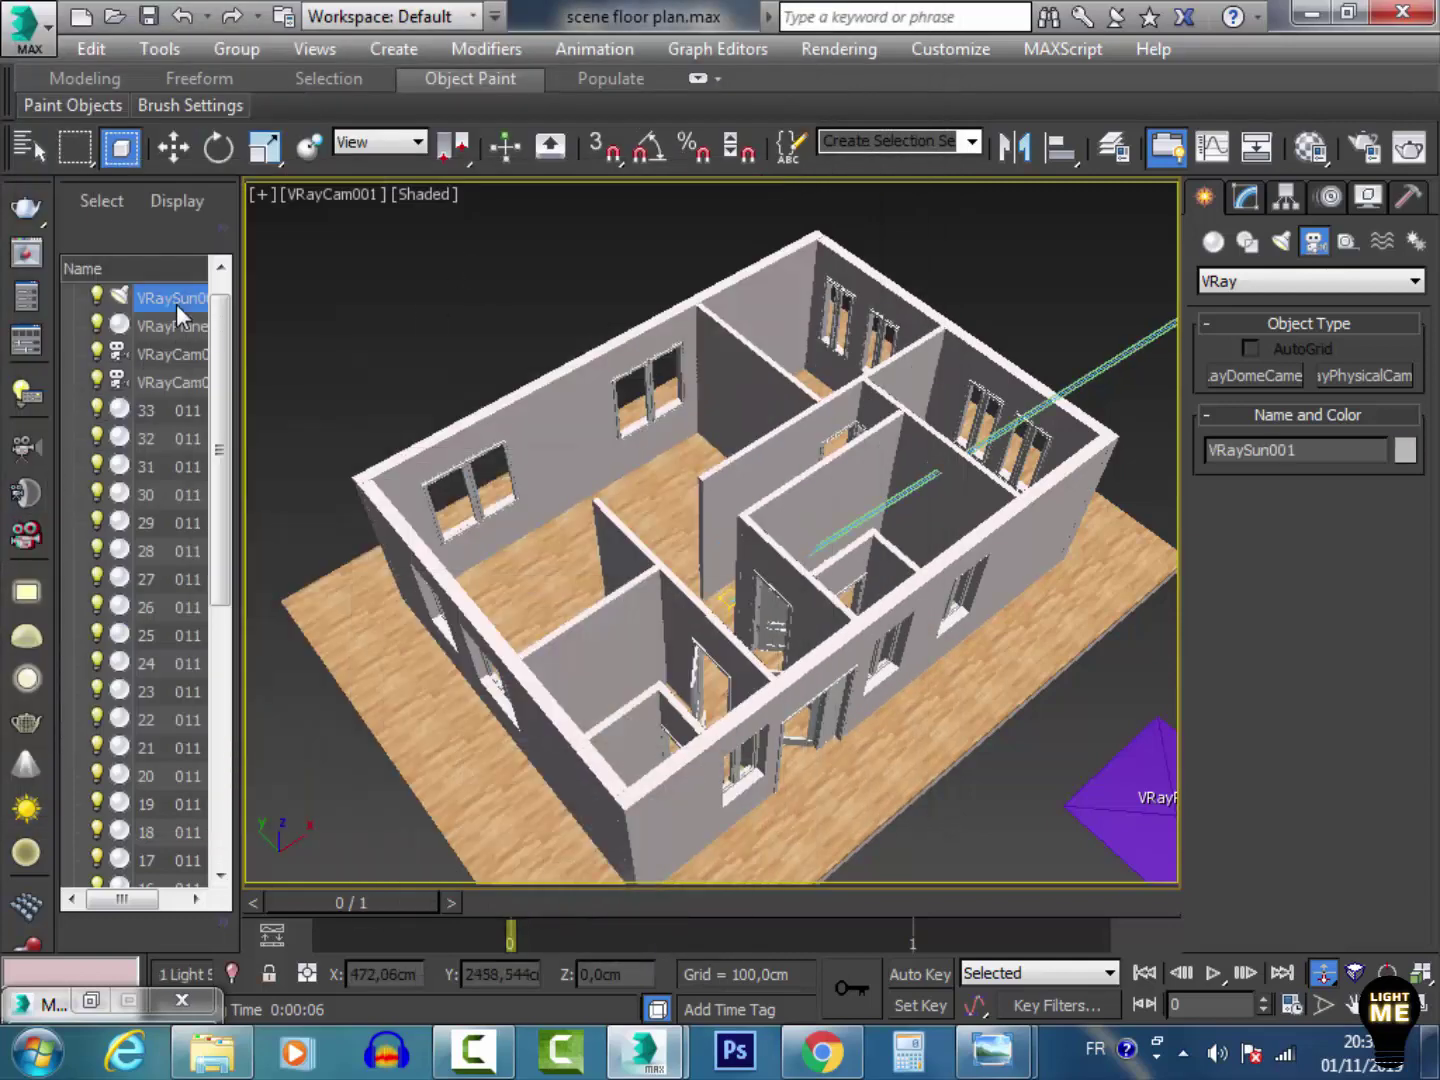
pyautogui.click(1242, 199)
pyautogui.scroll(-1, 1433, 680)
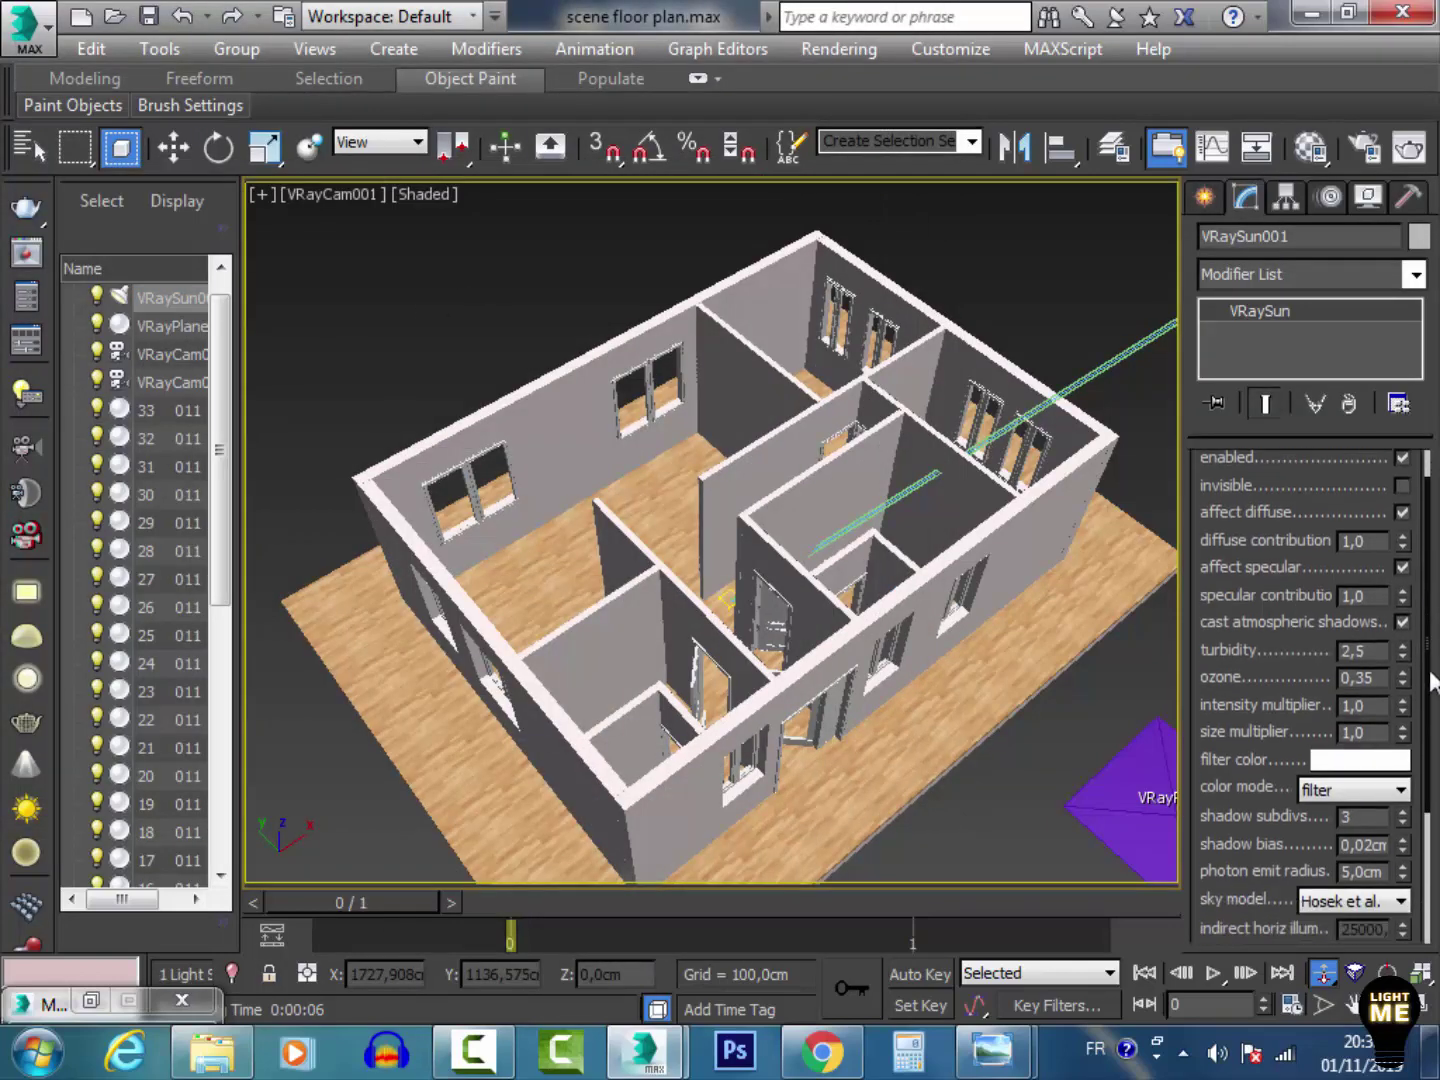
pyautogui.scroll(-1, 1432, 680)
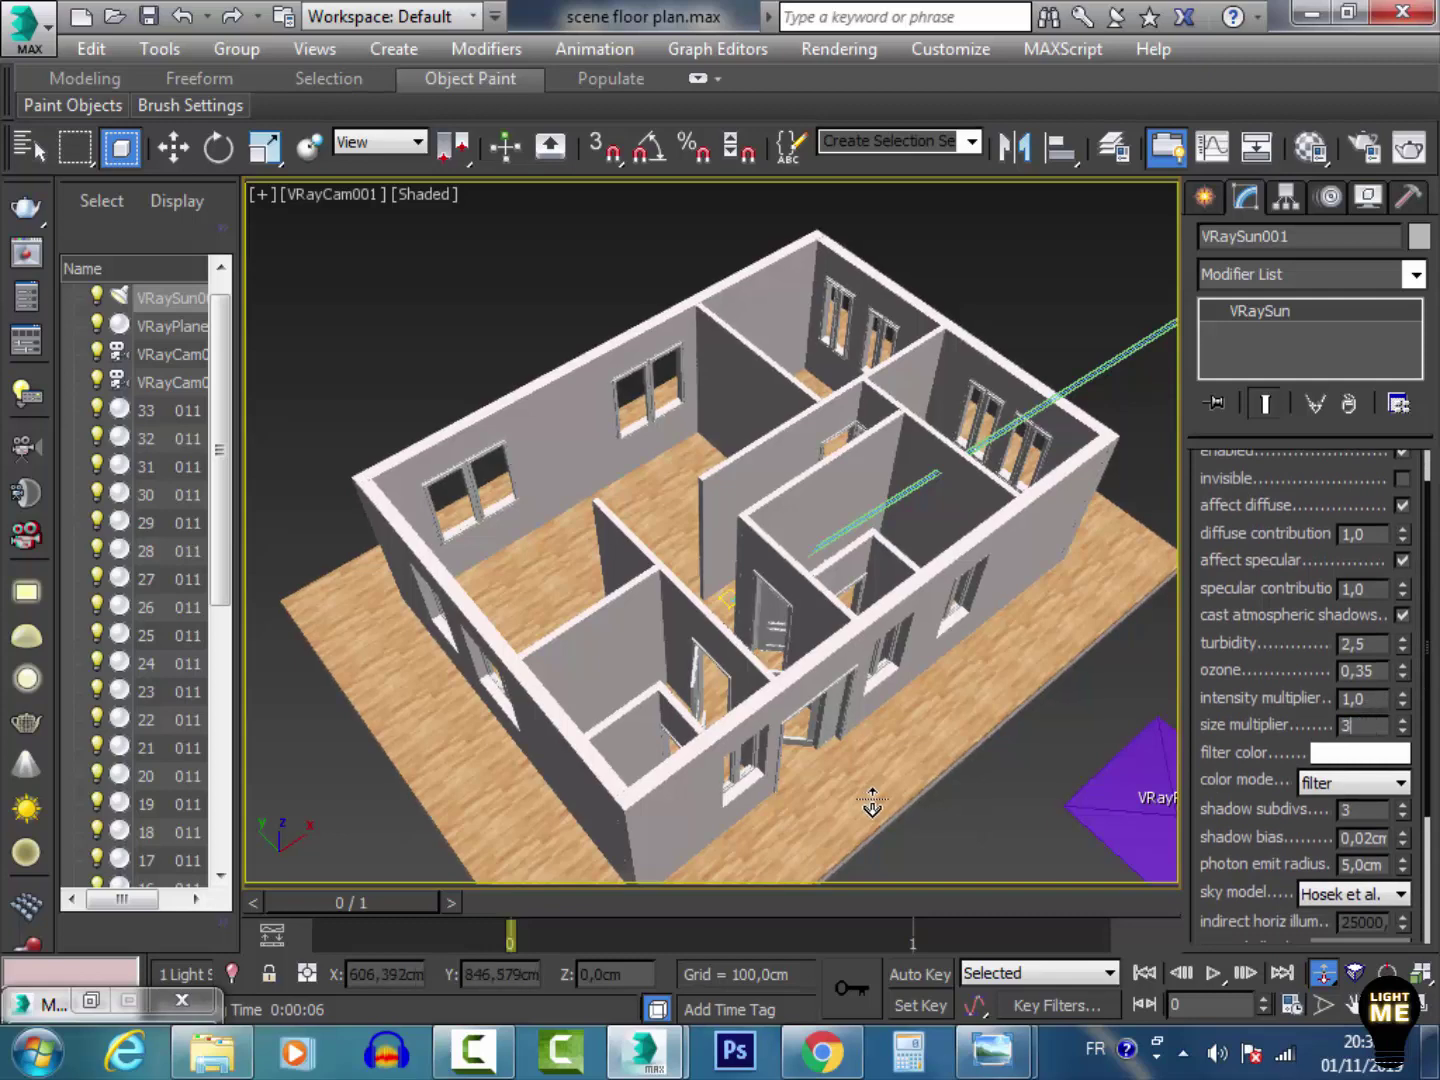
# Step: Lock the image aspect and set the render output width to 1000 in the common render parameters
pyautogui.moveTo(645, 1050)
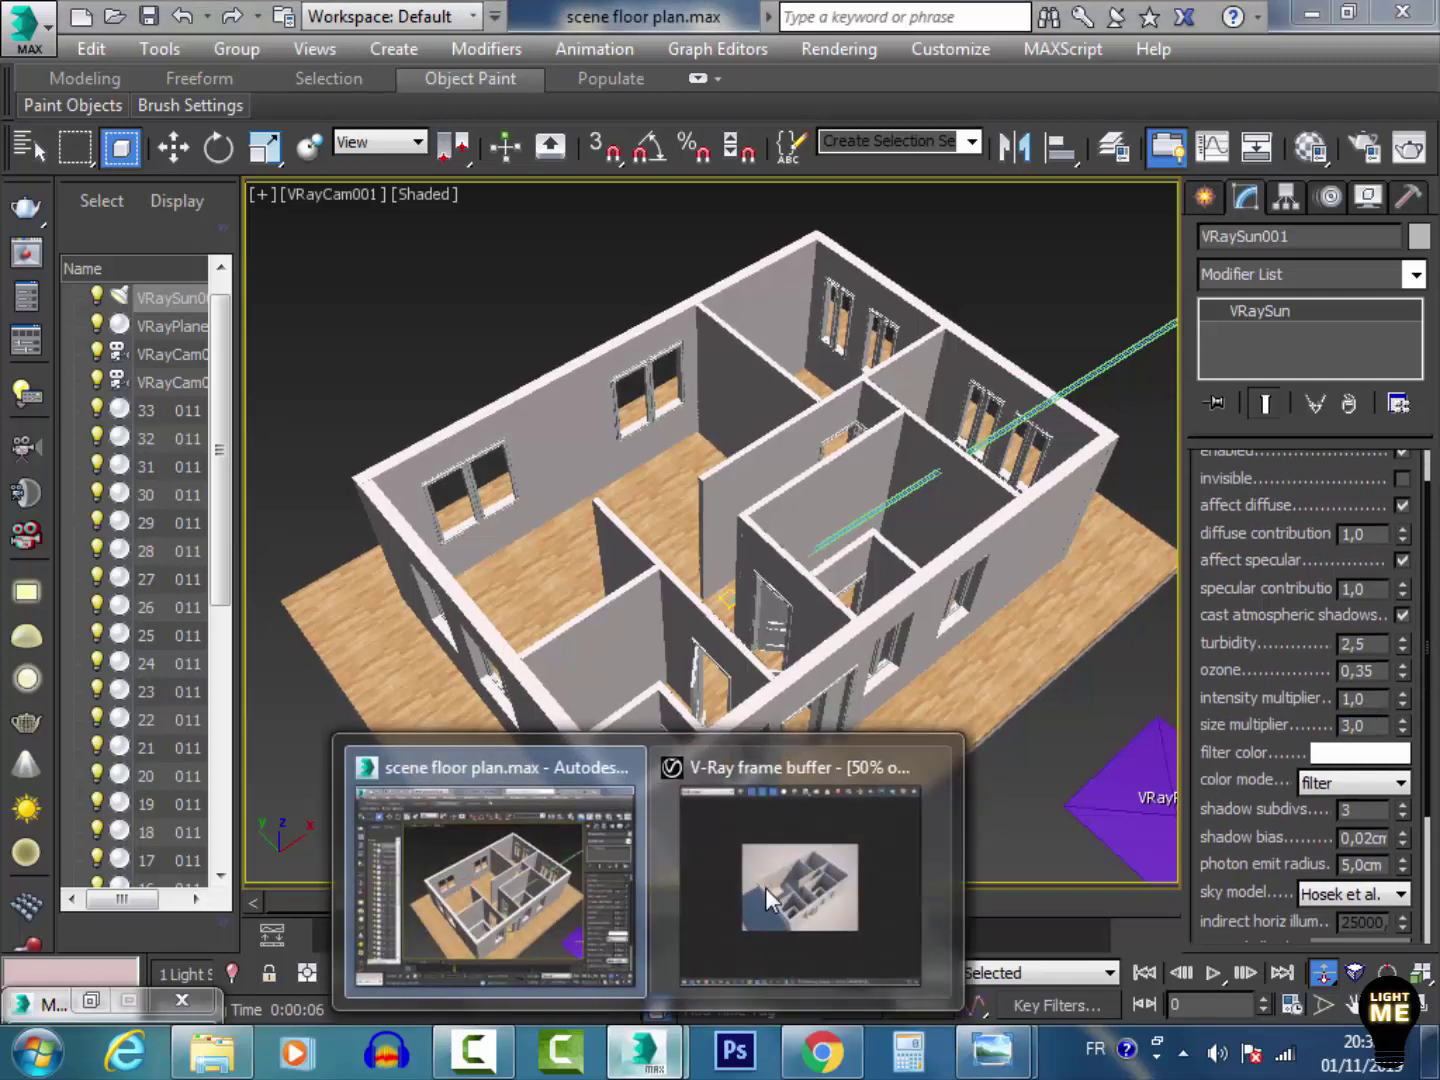
pyautogui.click(766, 886)
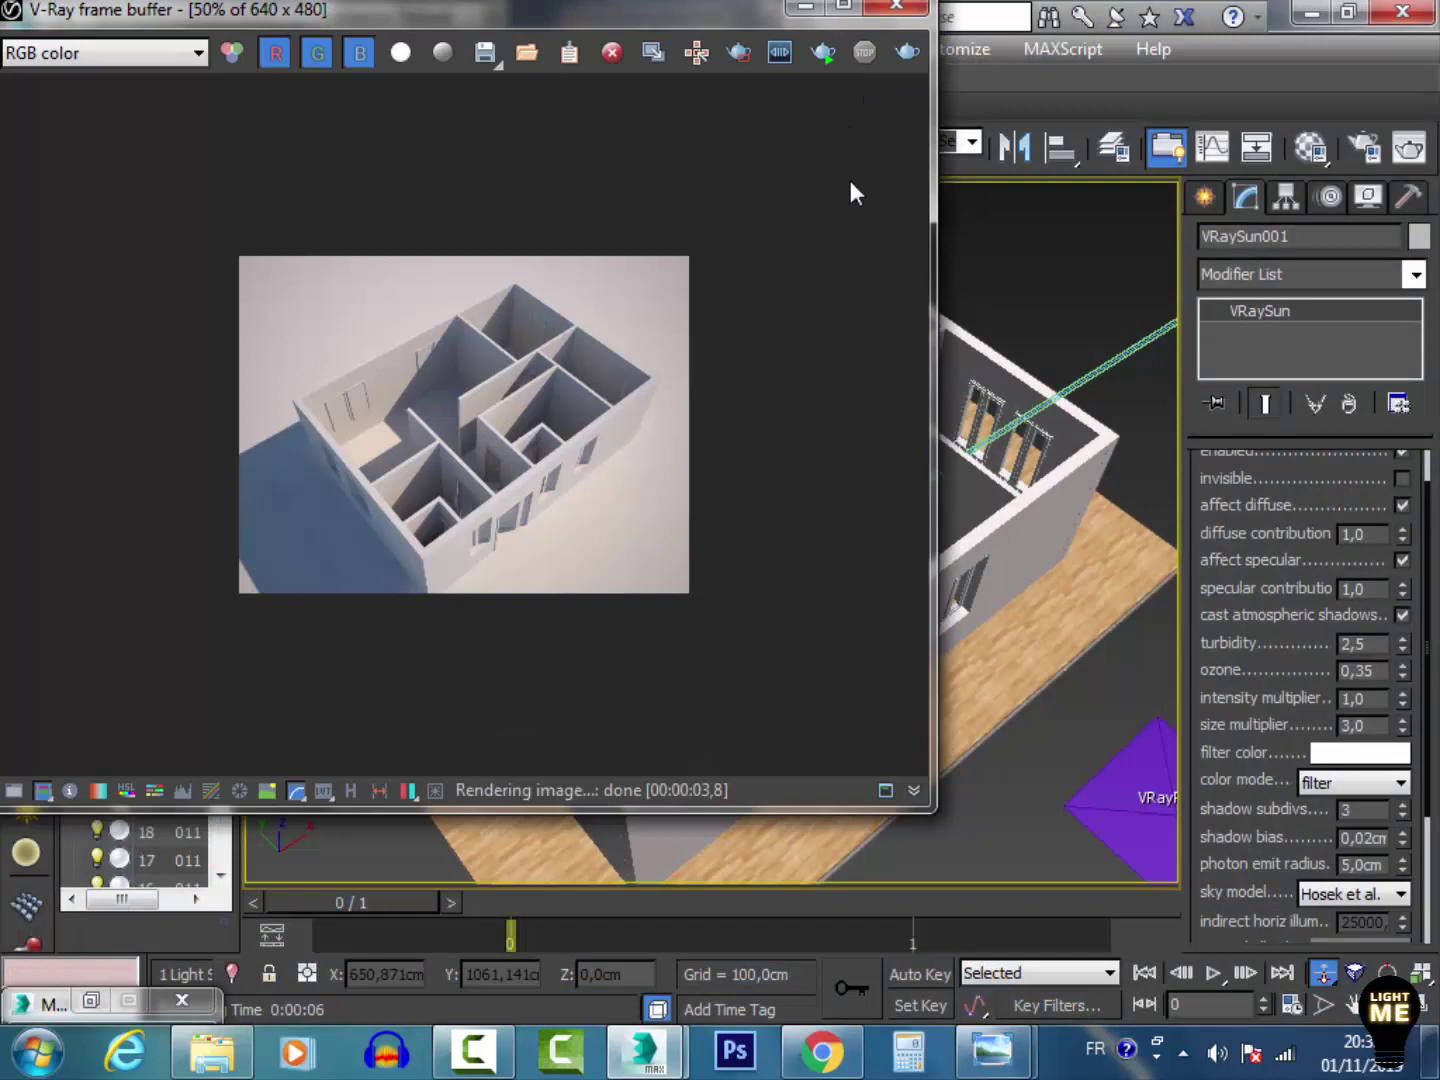
pyautogui.click(1364, 147)
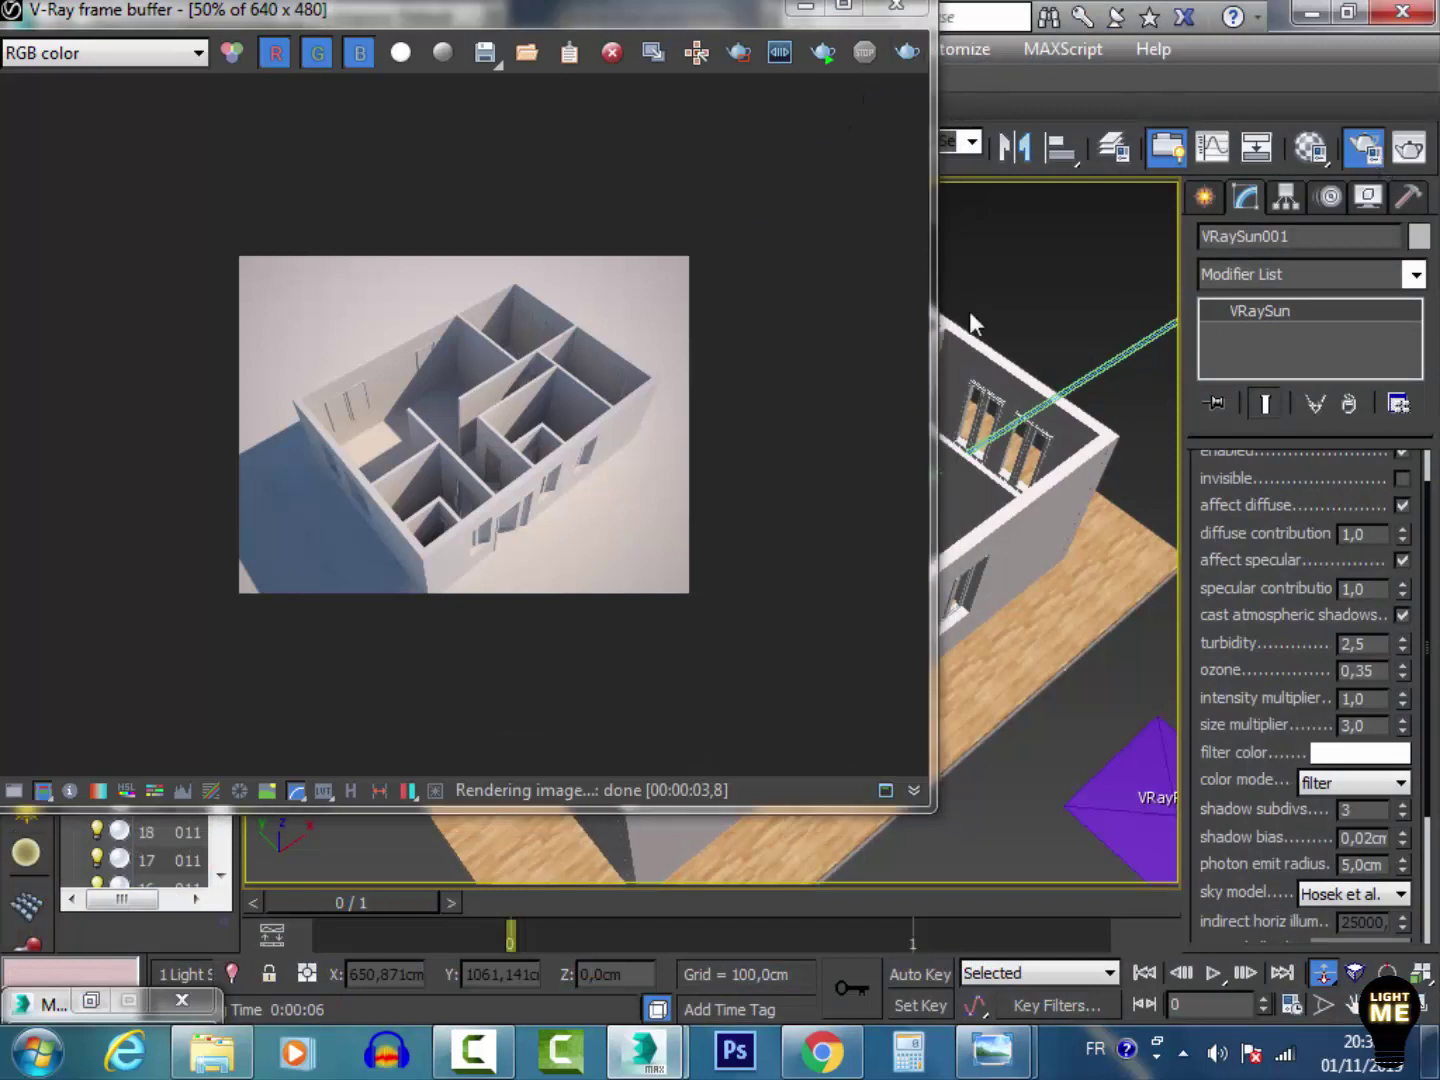
pyautogui.click(506, 131)
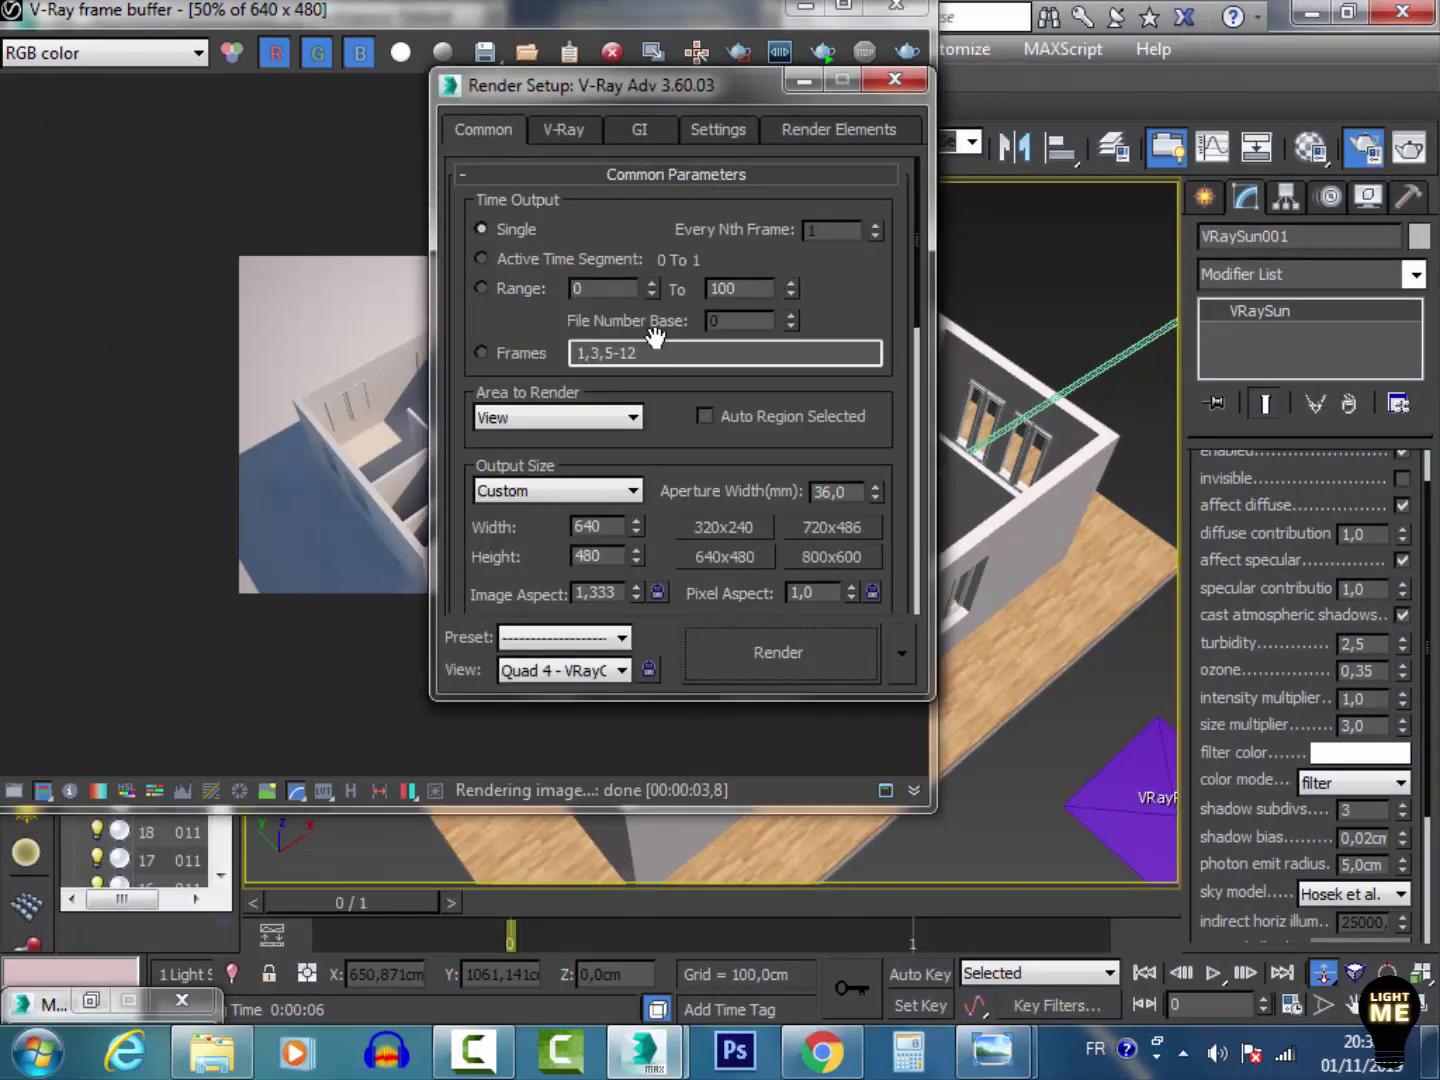
pyautogui.doubleClick(592, 526)
pyautogui.click(655, 591)
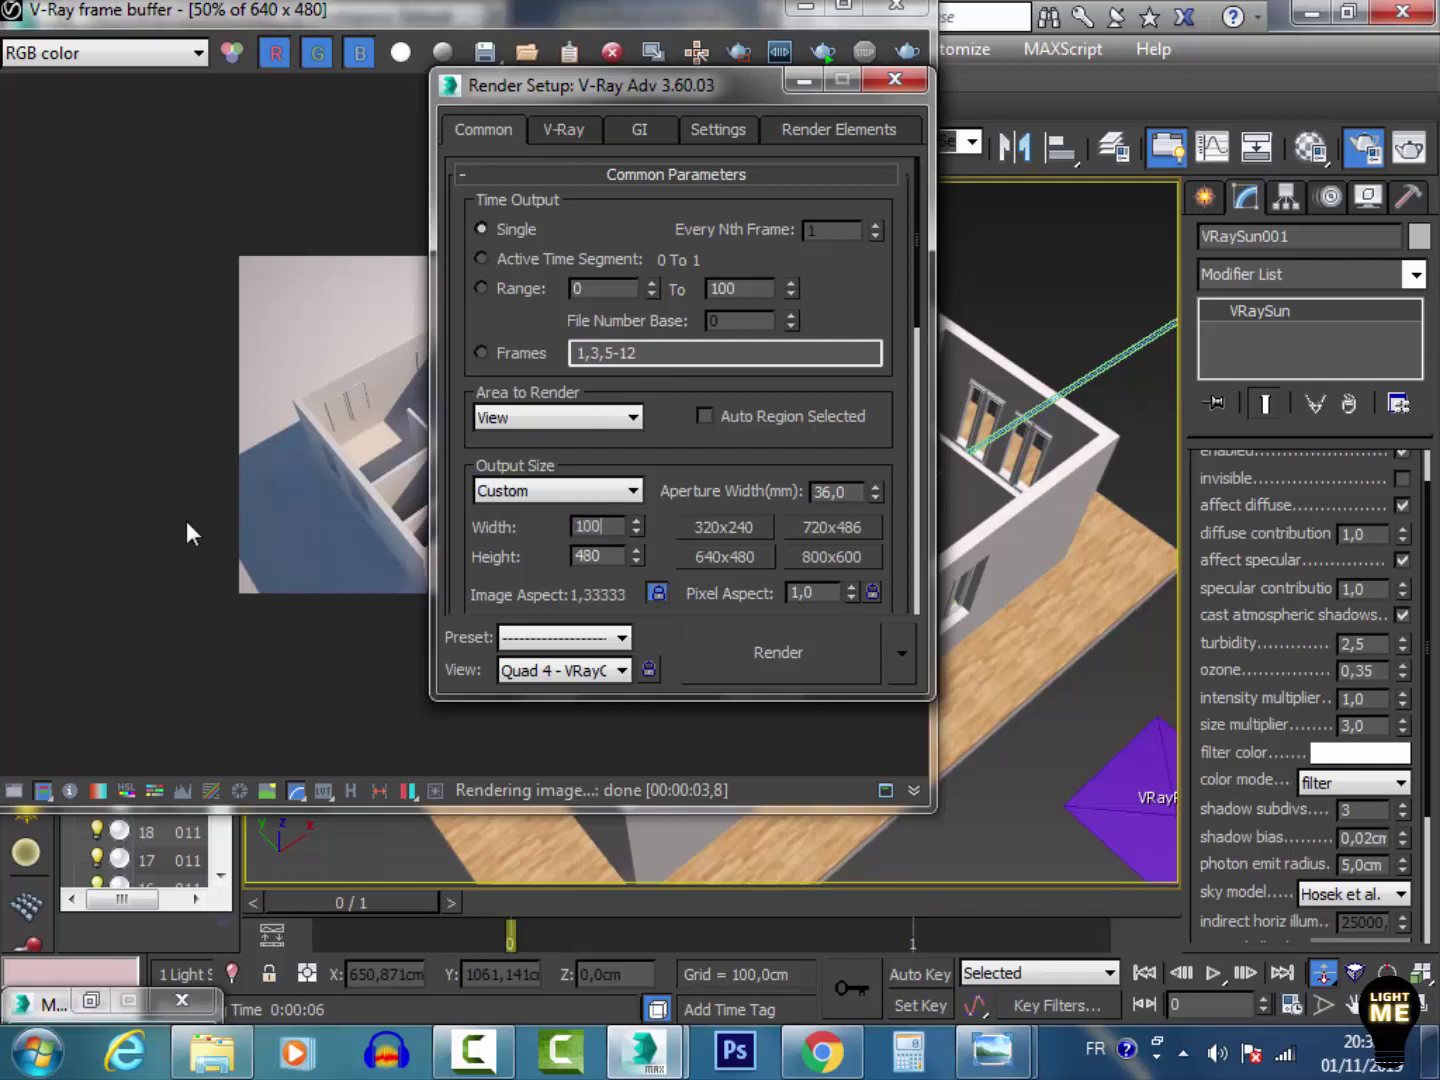
pyautogui.write('1000')
pyautogui.press('Return')
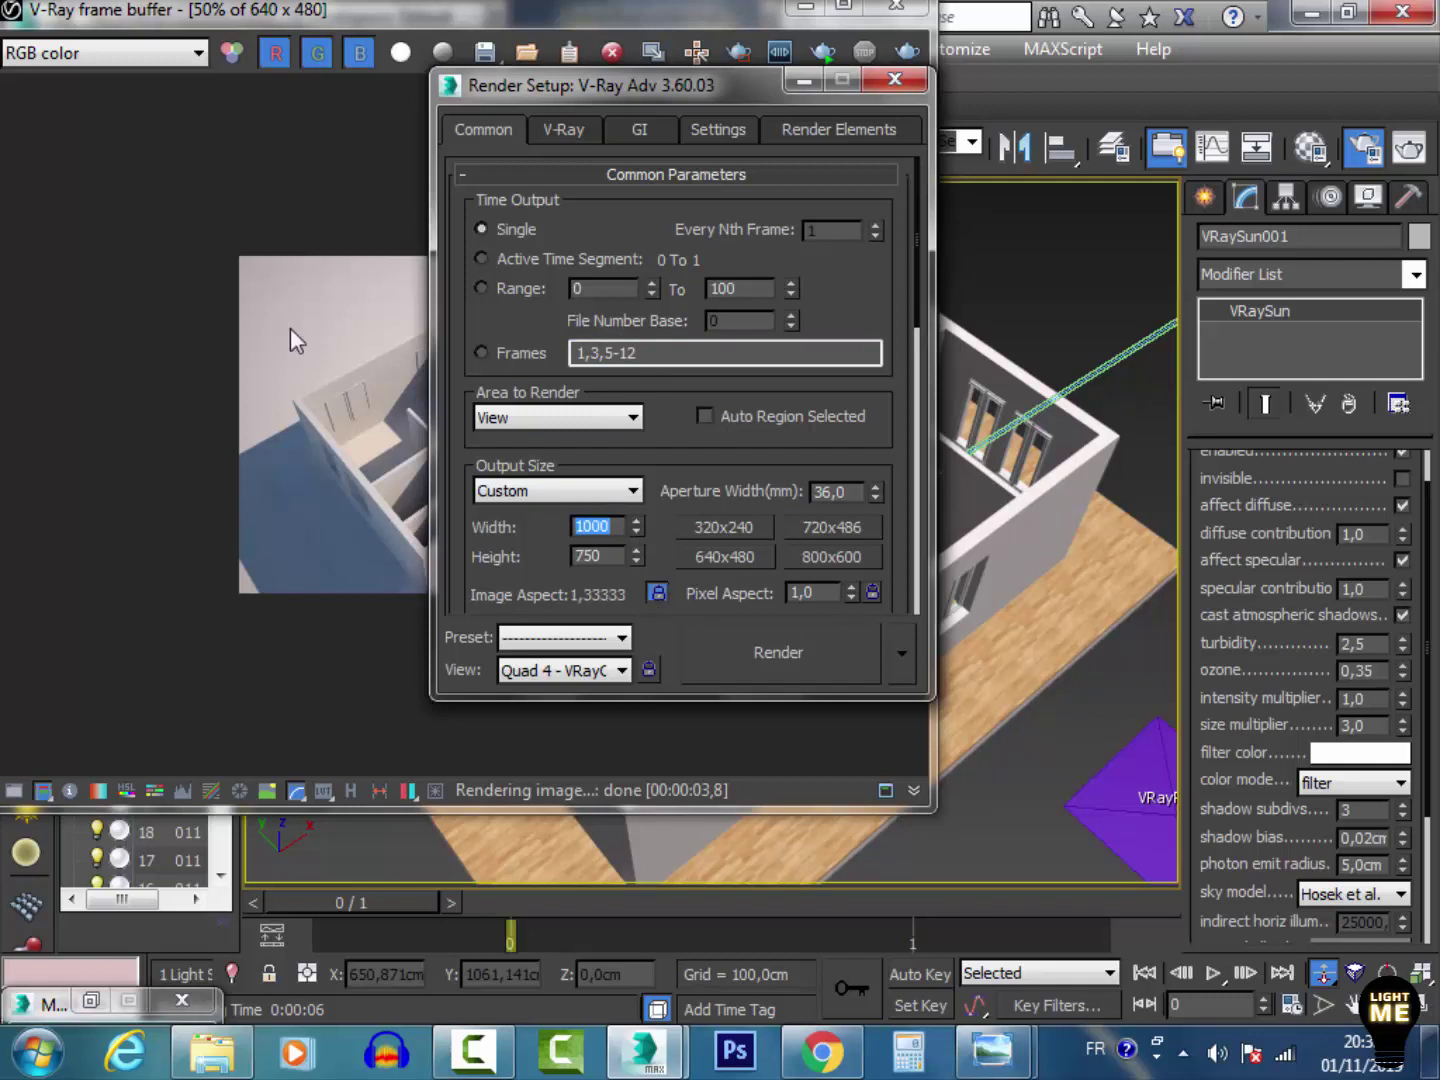
pyautogui.click(894, 79)
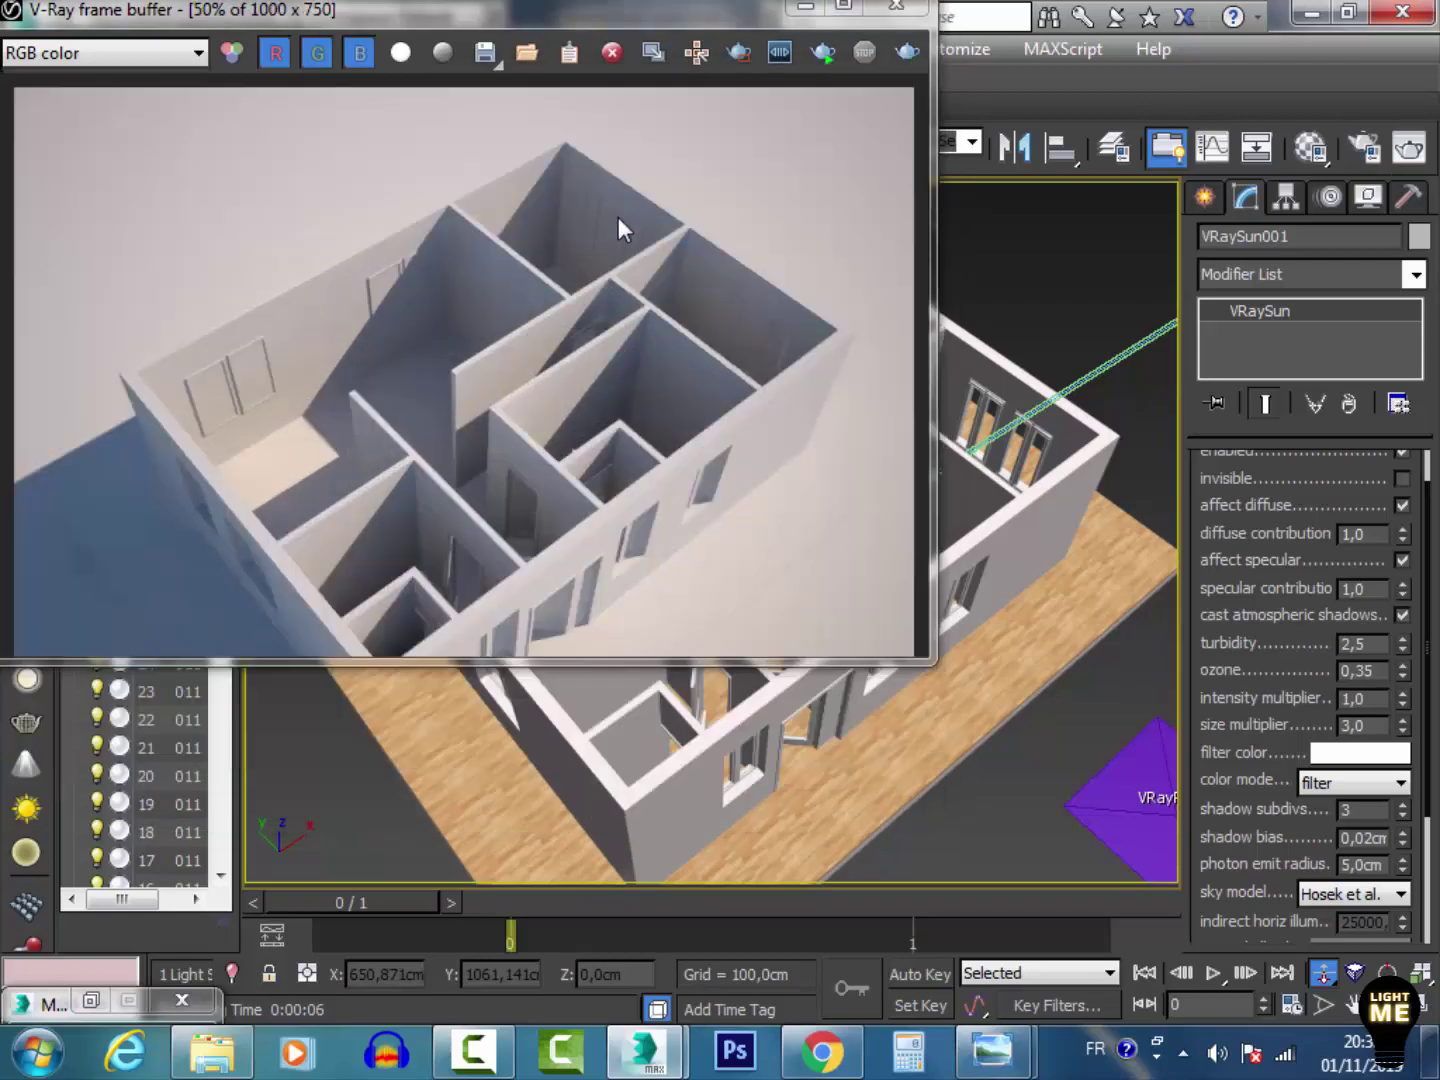
# Step: Render the camera view again, review the shadows in the maximized frame buffer at 100% and minimize it
pyautogui.hotkey('shift', 'q')
pyautogui.doubleClick(362, 295)
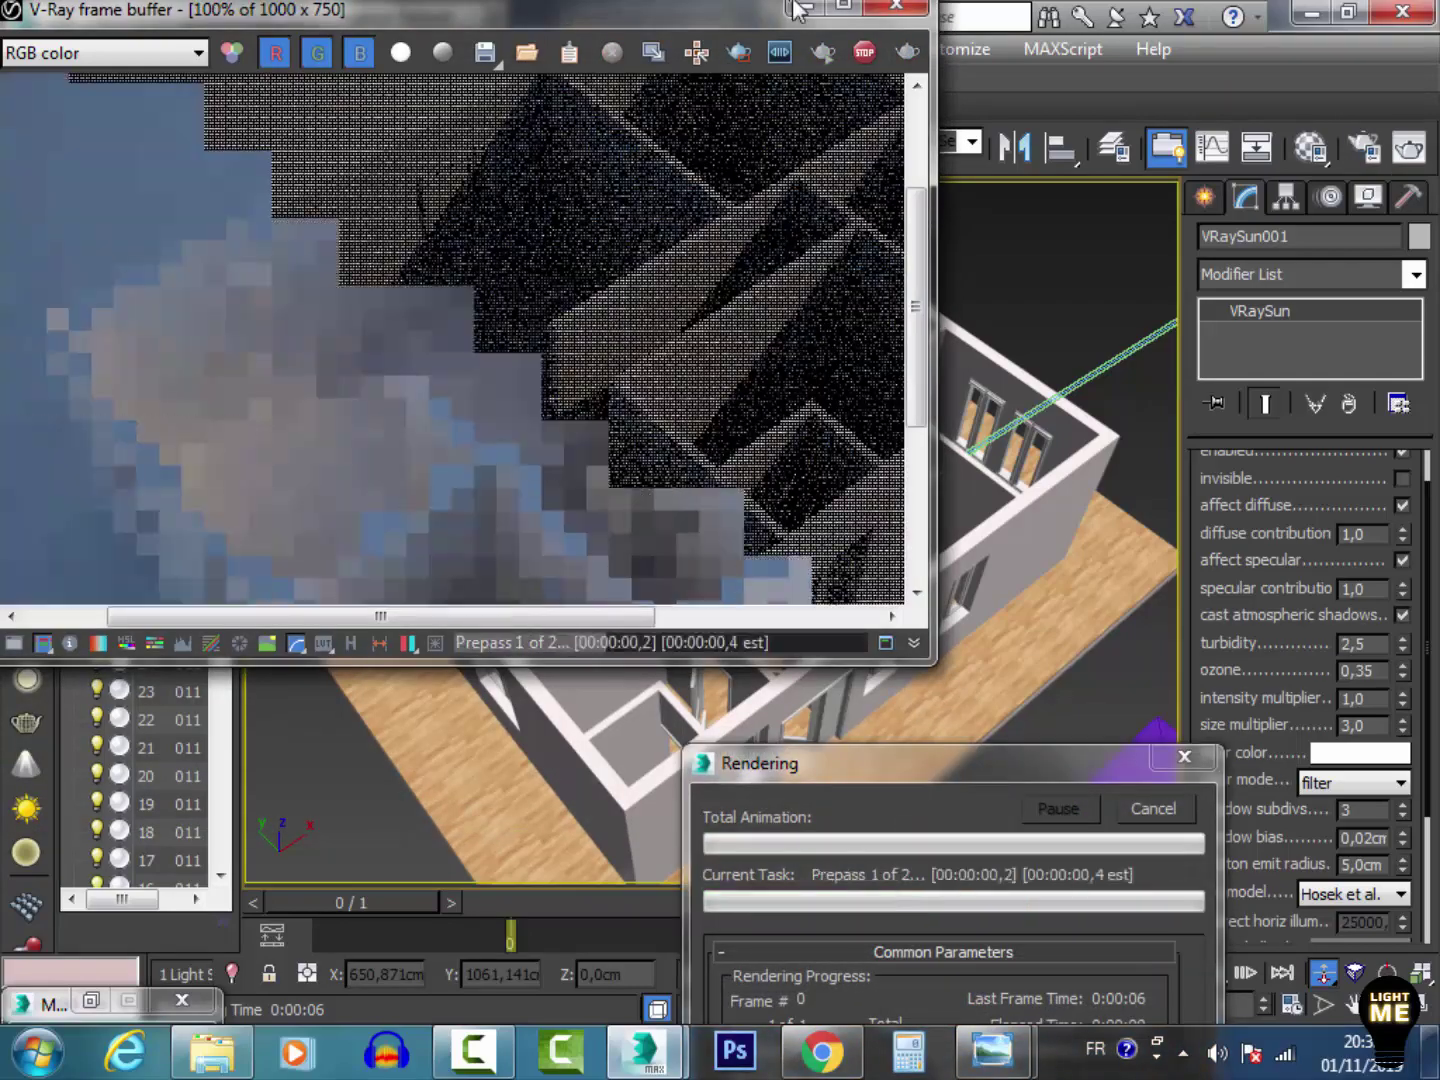
pyautogui.click(843, 5)
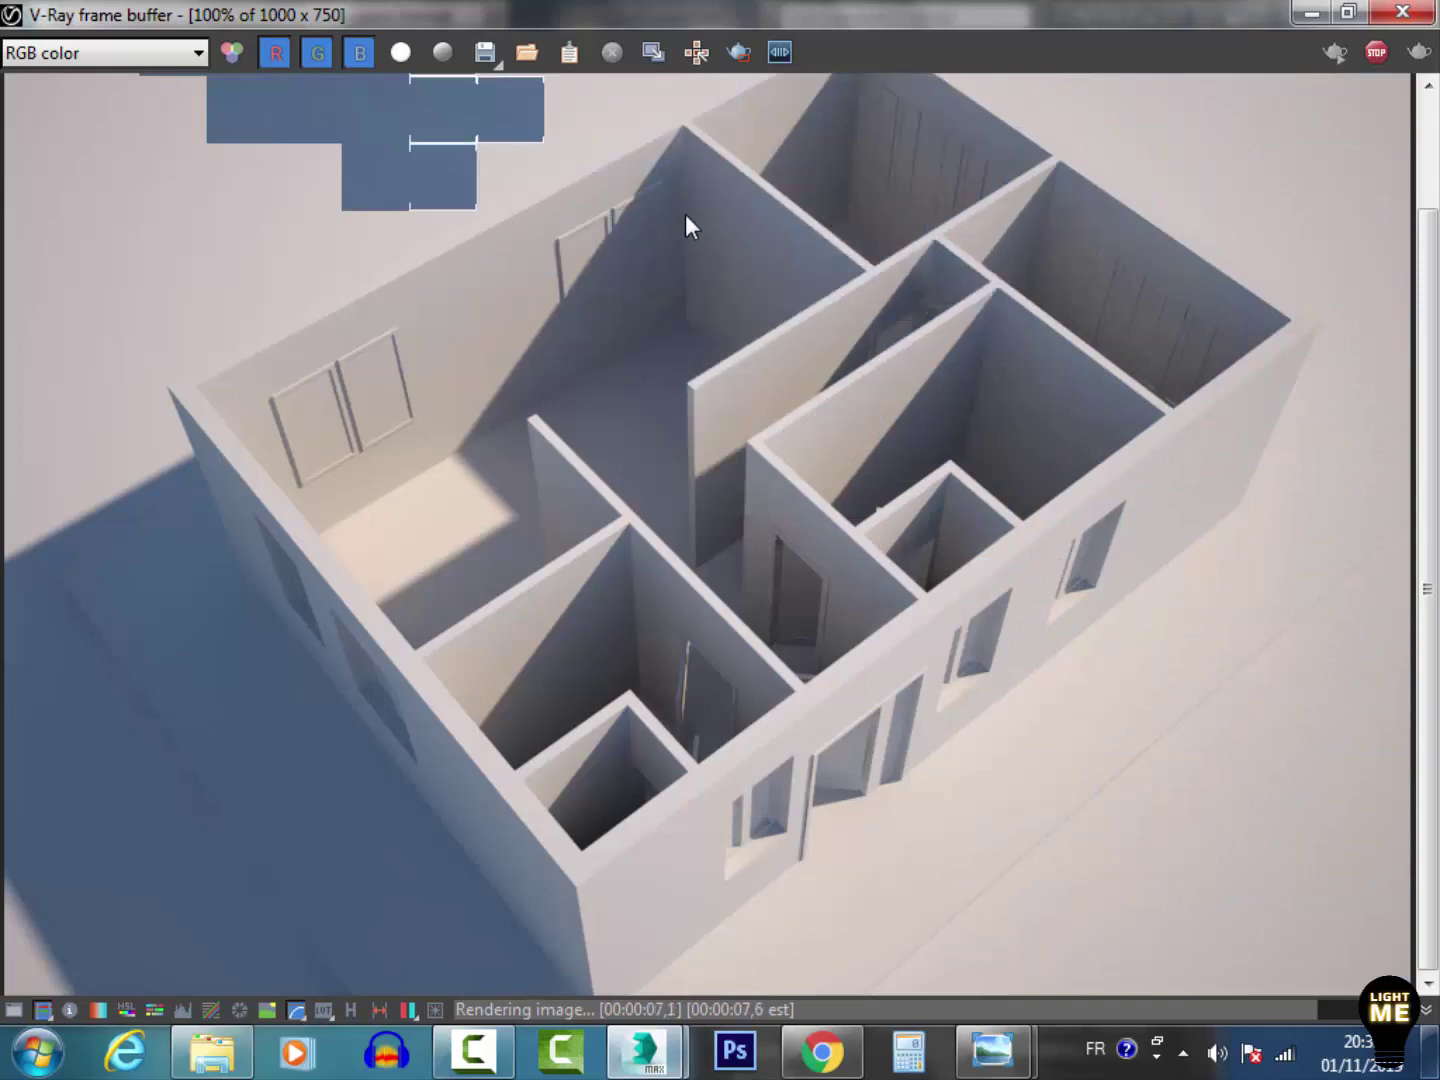
pyautogui.click(1311, 13)
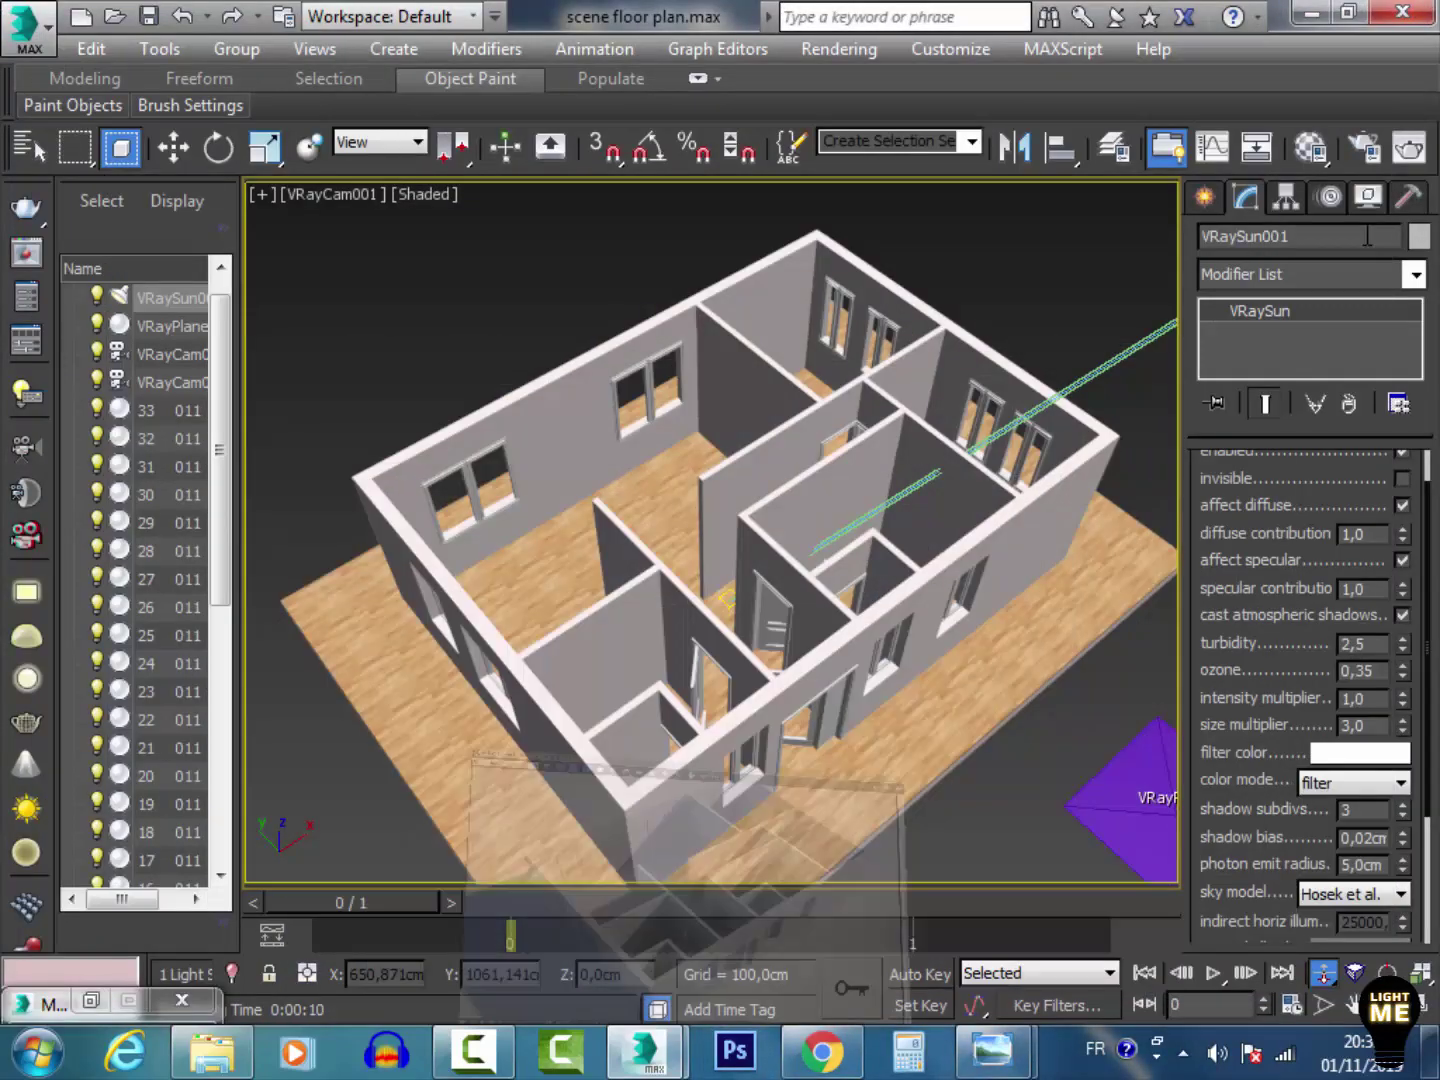
# Step: Disable Override mtl in V-Ray's Global switches
pyautogui.click(1350, 146)
pyautogui.click(560, 130)
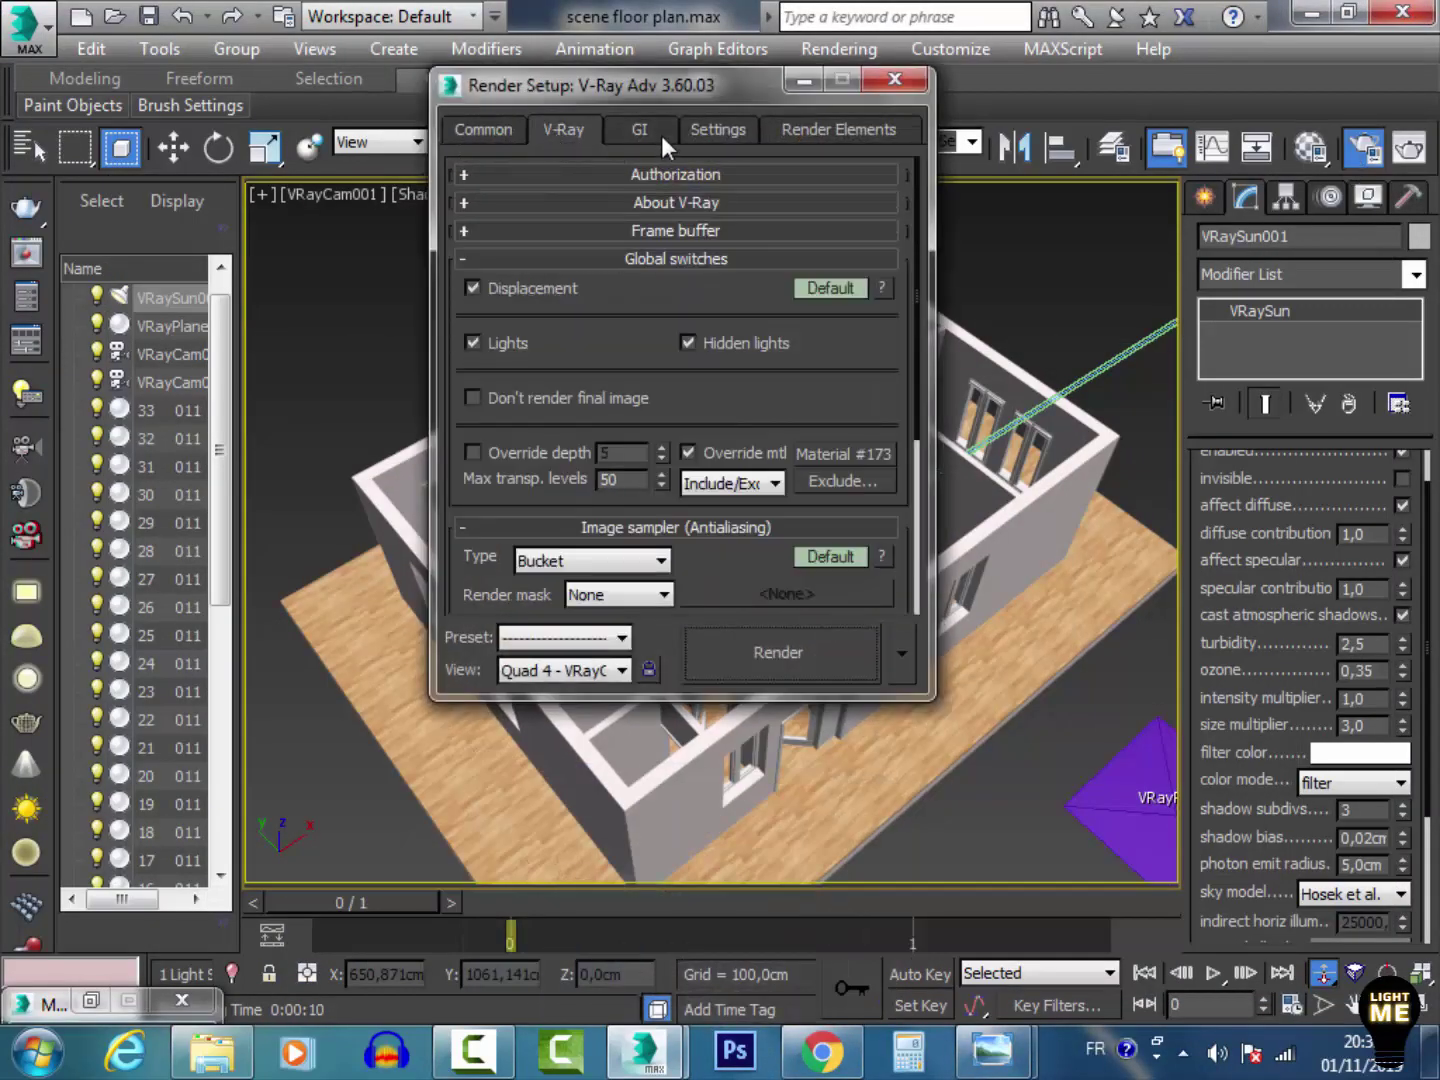
pyautogui.click(761, 456)
# Step: Render the house with its real materials, stop the render partway and minimize the frame buffer
pyautogui.moveTo(653, 1058)
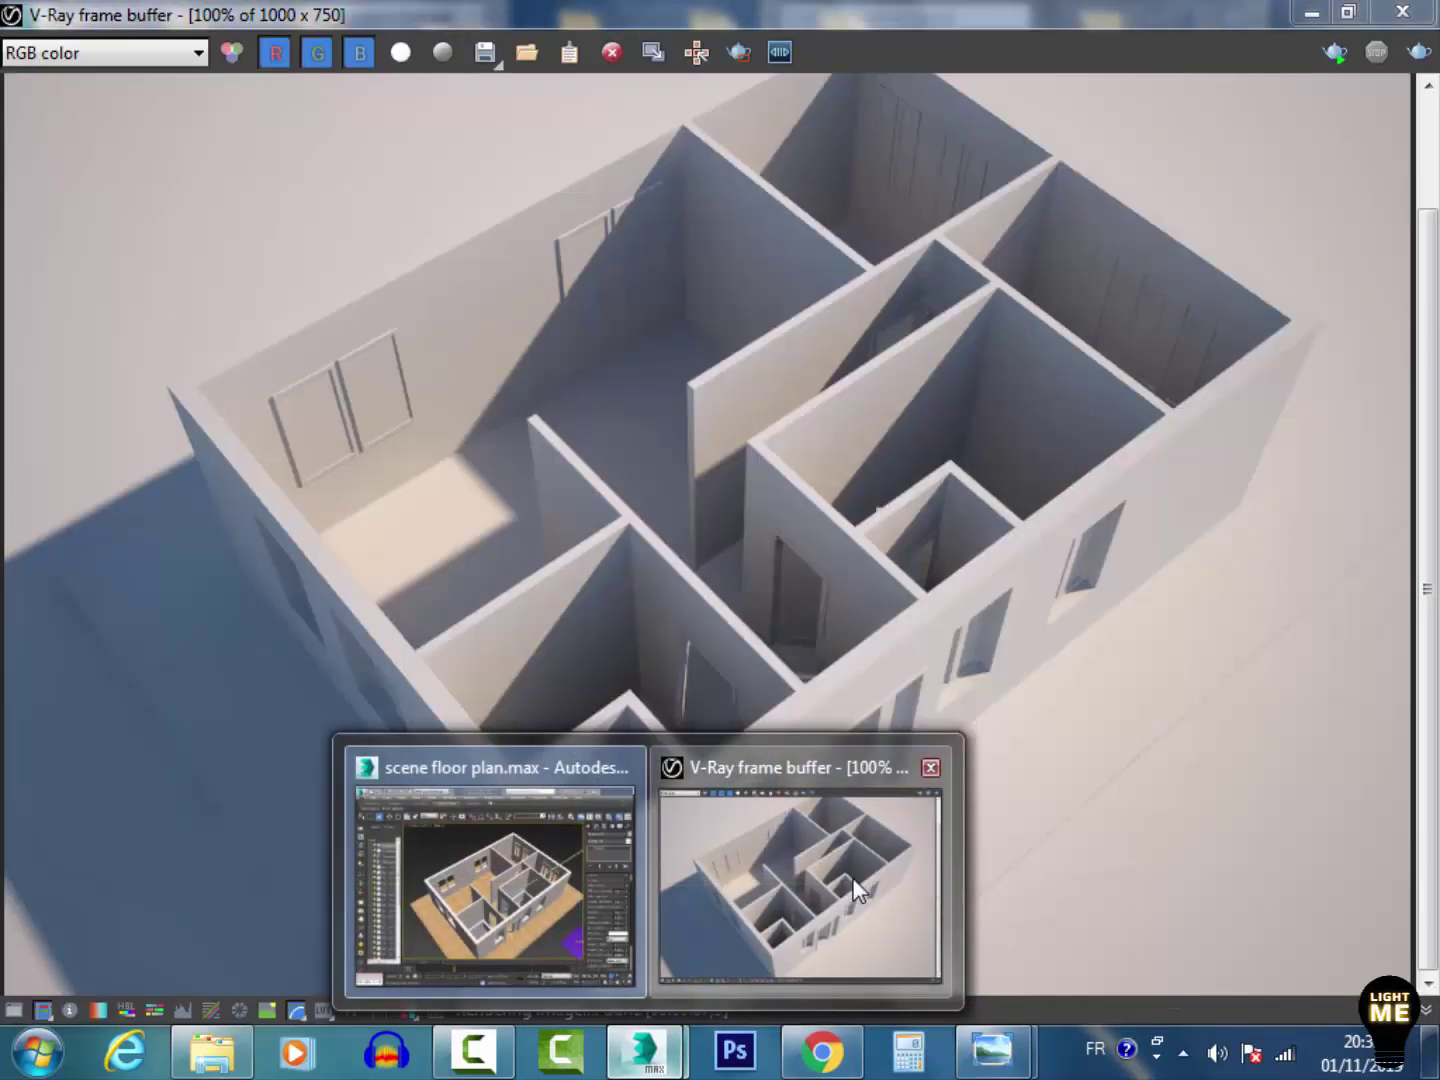
pyautogui.click(804, 860)
pyautogui.hotkey('shift', 'q')
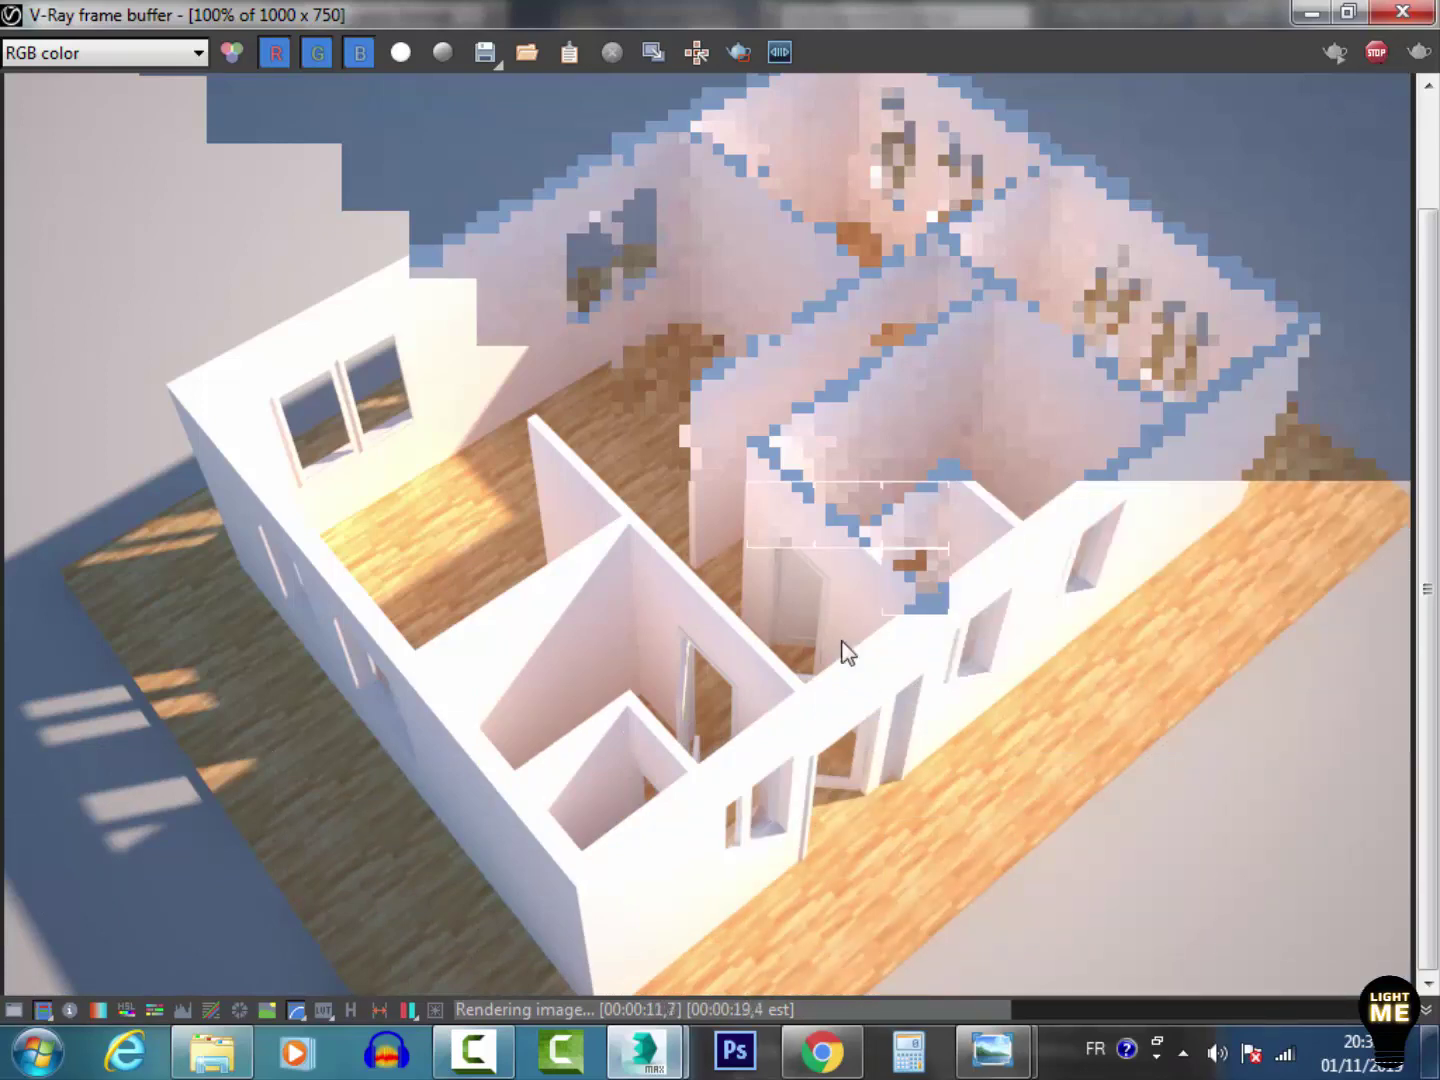
pyautogui.click(1375, 52)
pyautogui.click(1312, 16)
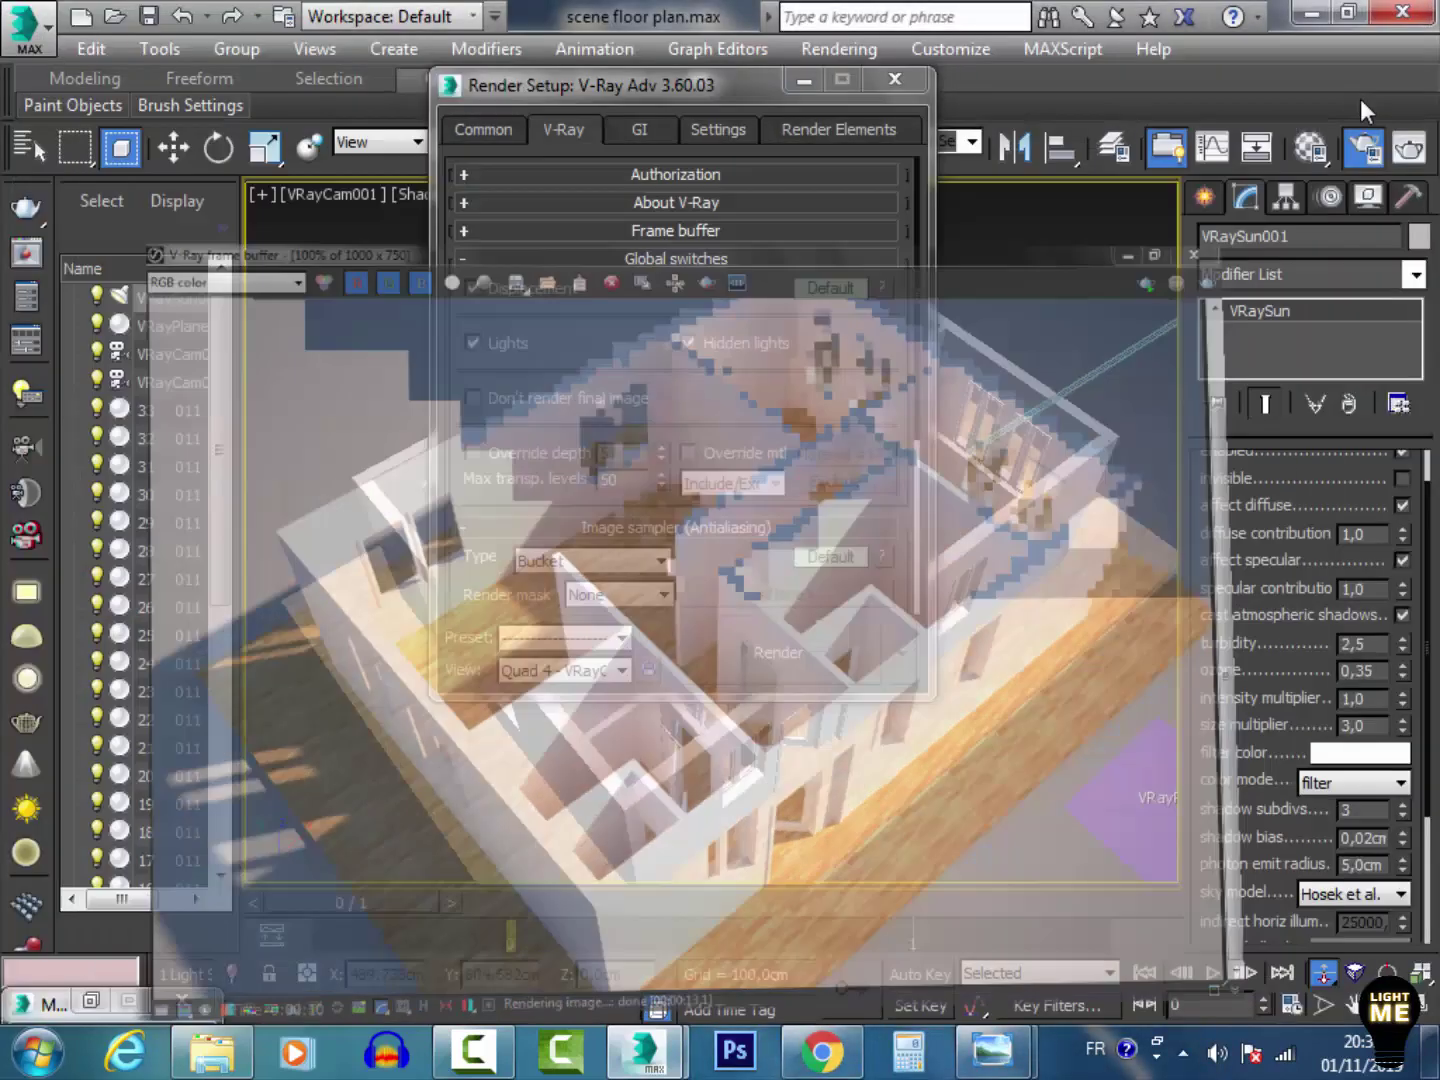
# Step: Switch V-Ray's Color mapping to Expert mode and set the Reinhard burn value to 0.2
pyautogui.click(675, 260)
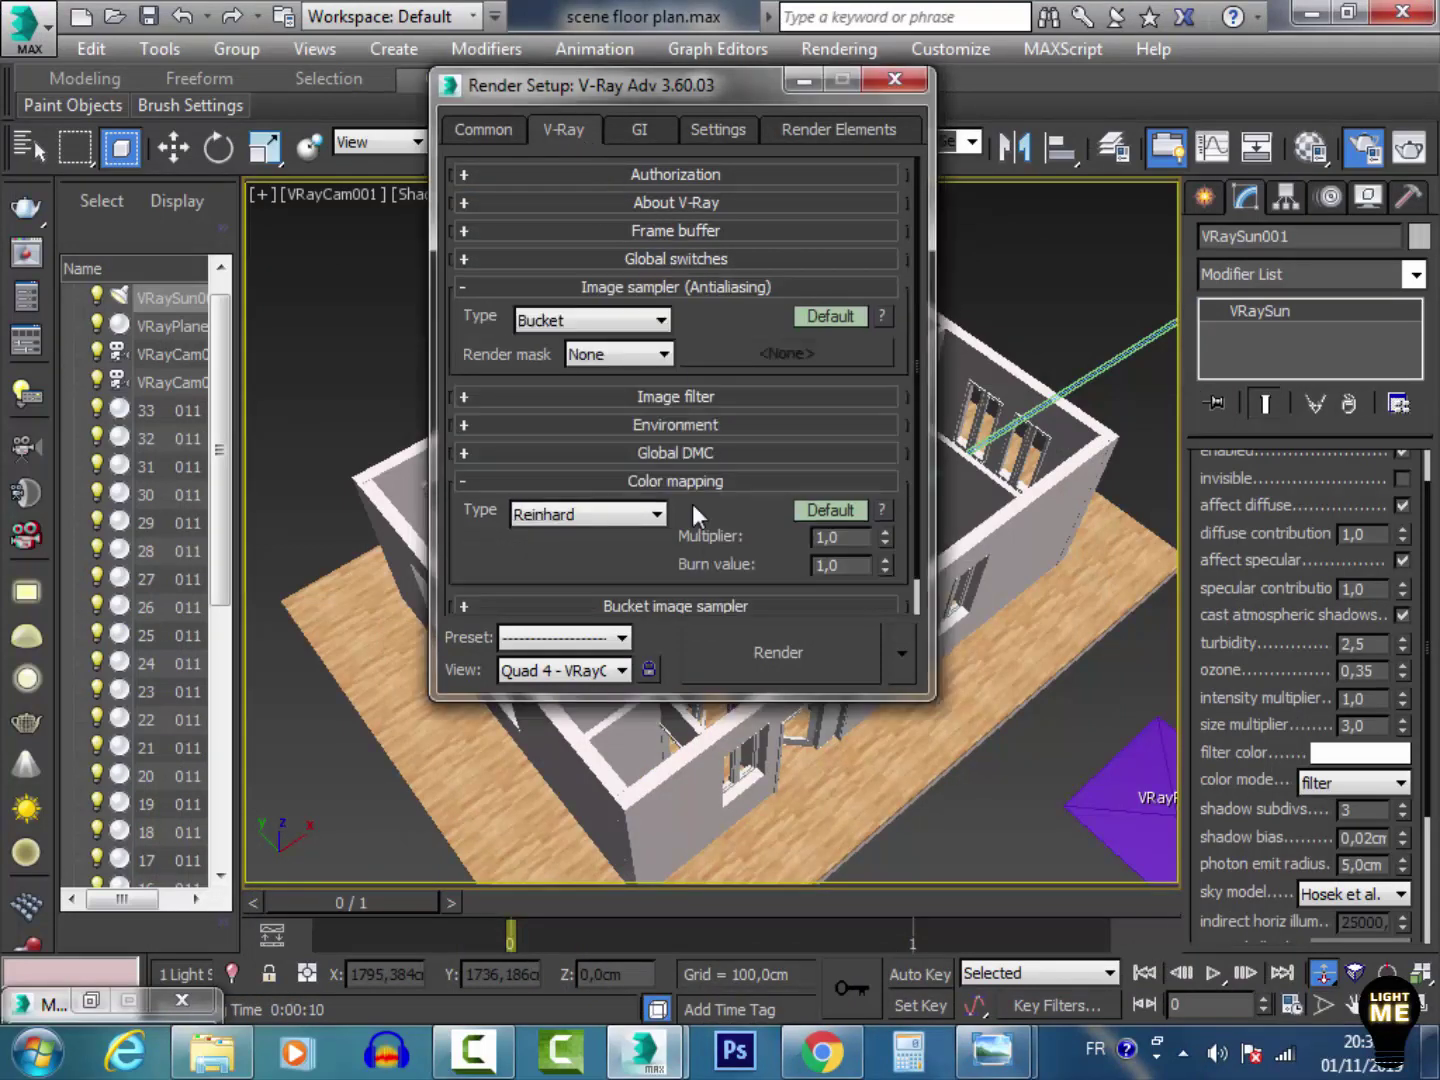
pyautogui.click(864, 512)
pyautogui.click(843, 512)
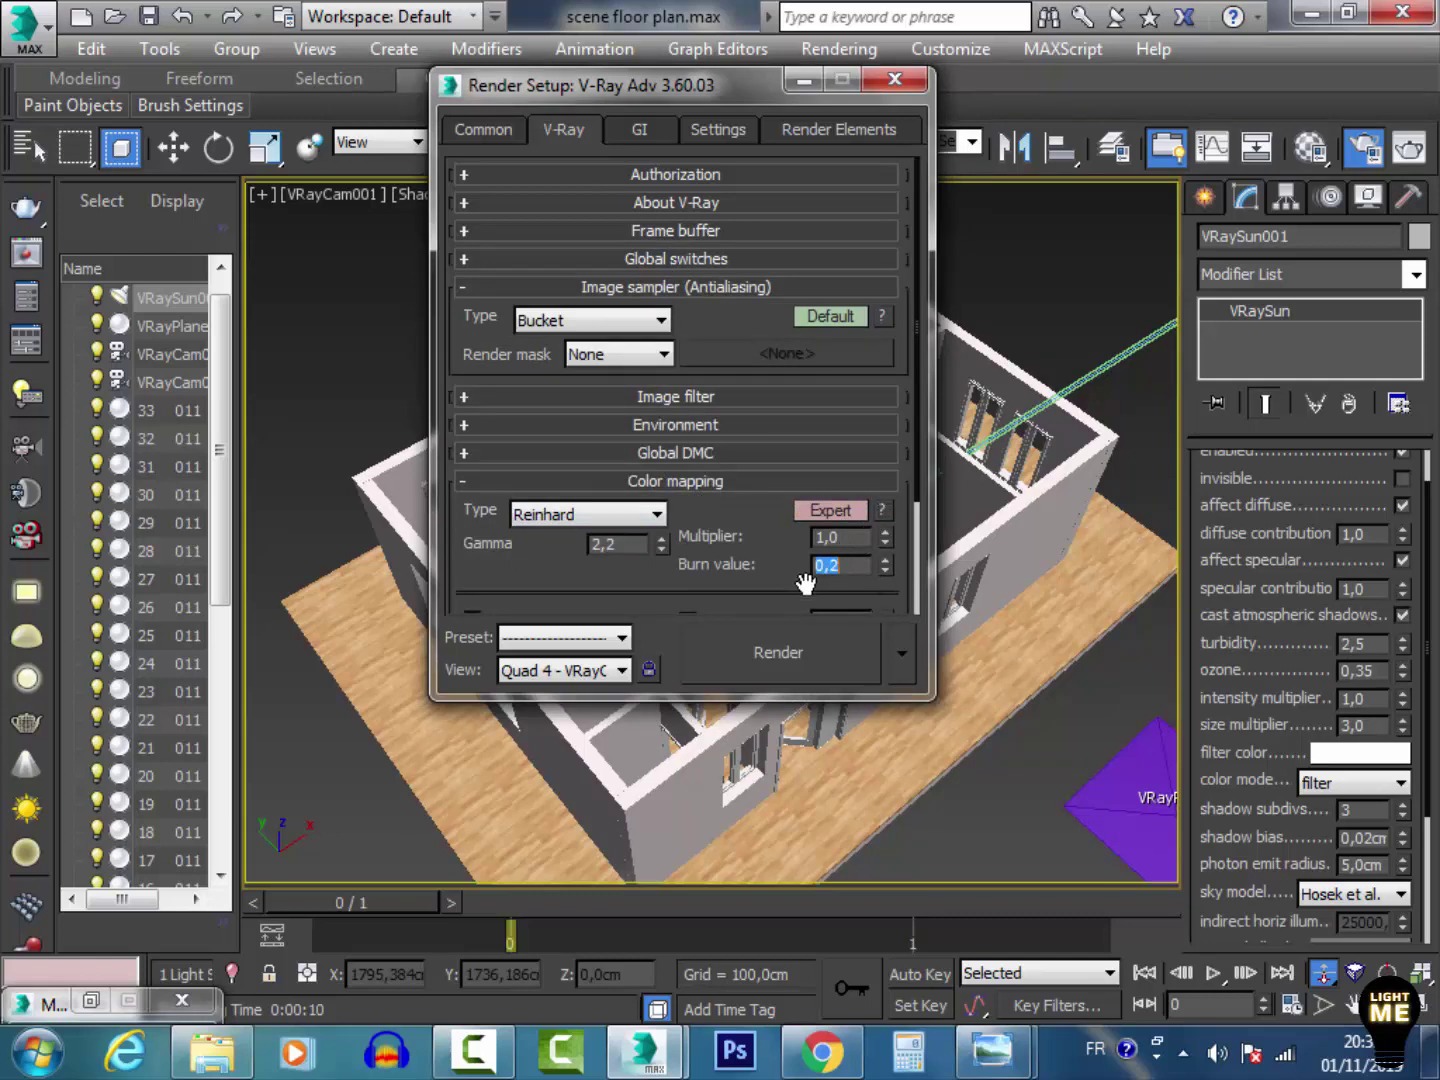
# Step: Render the scene again in the frame buffer and examine the brightness and soft shadow edges near the living room windows
pyautogui.moveTo(644, 1050)
pyautogui.click(780, 900)
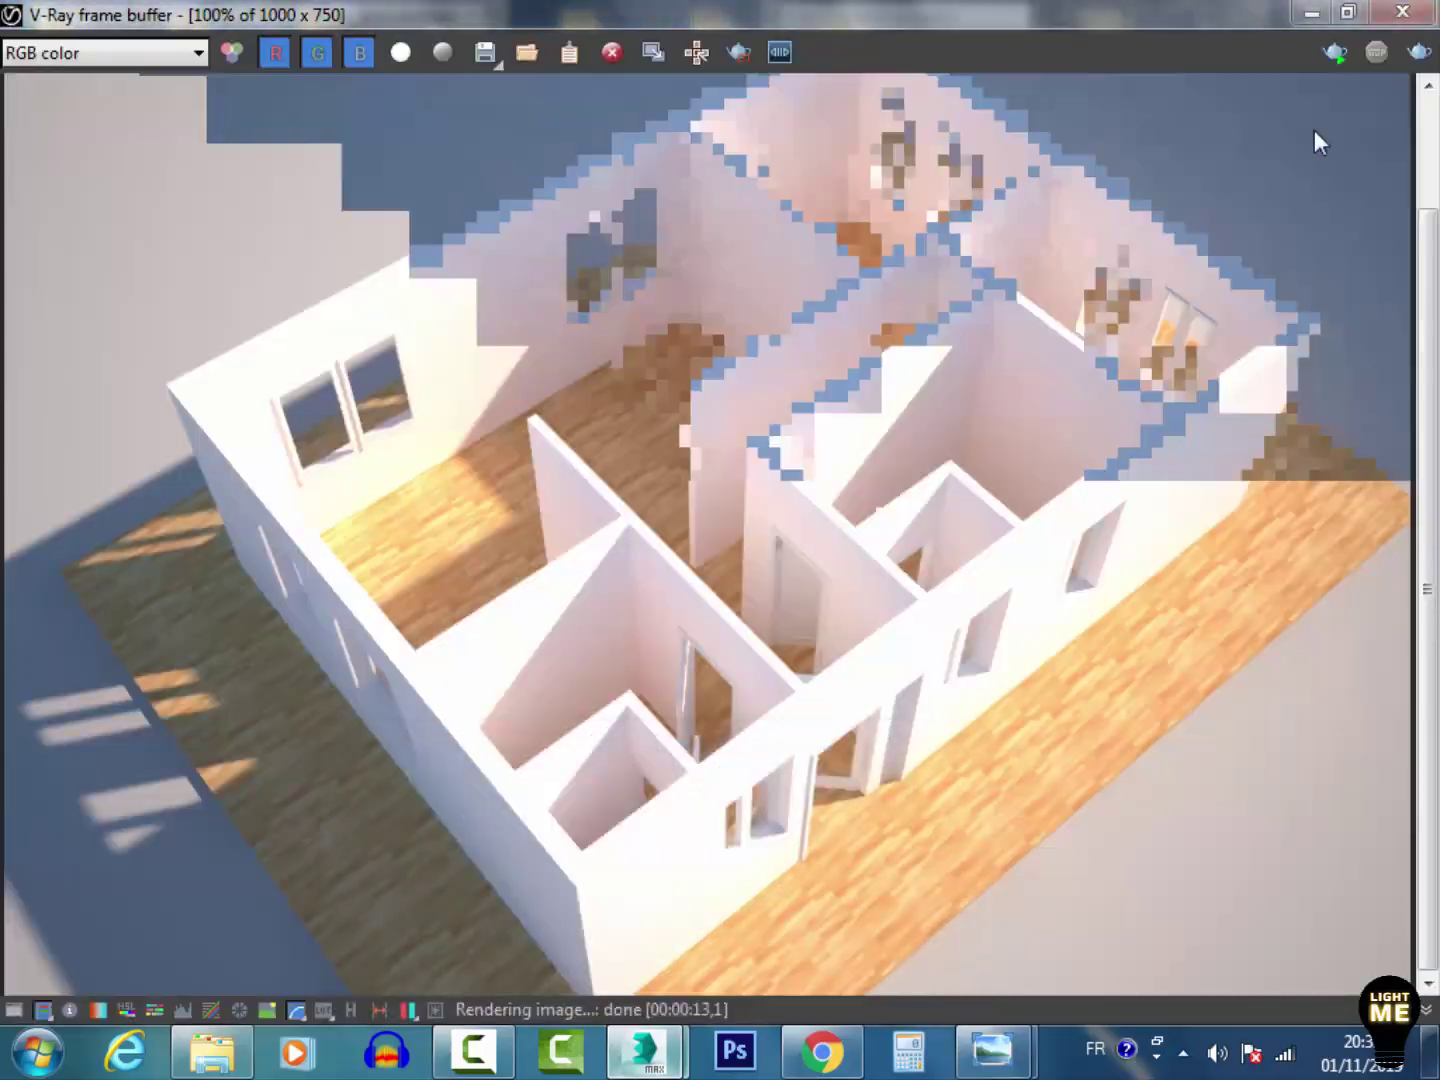
pyautogui.click(1420, 51)
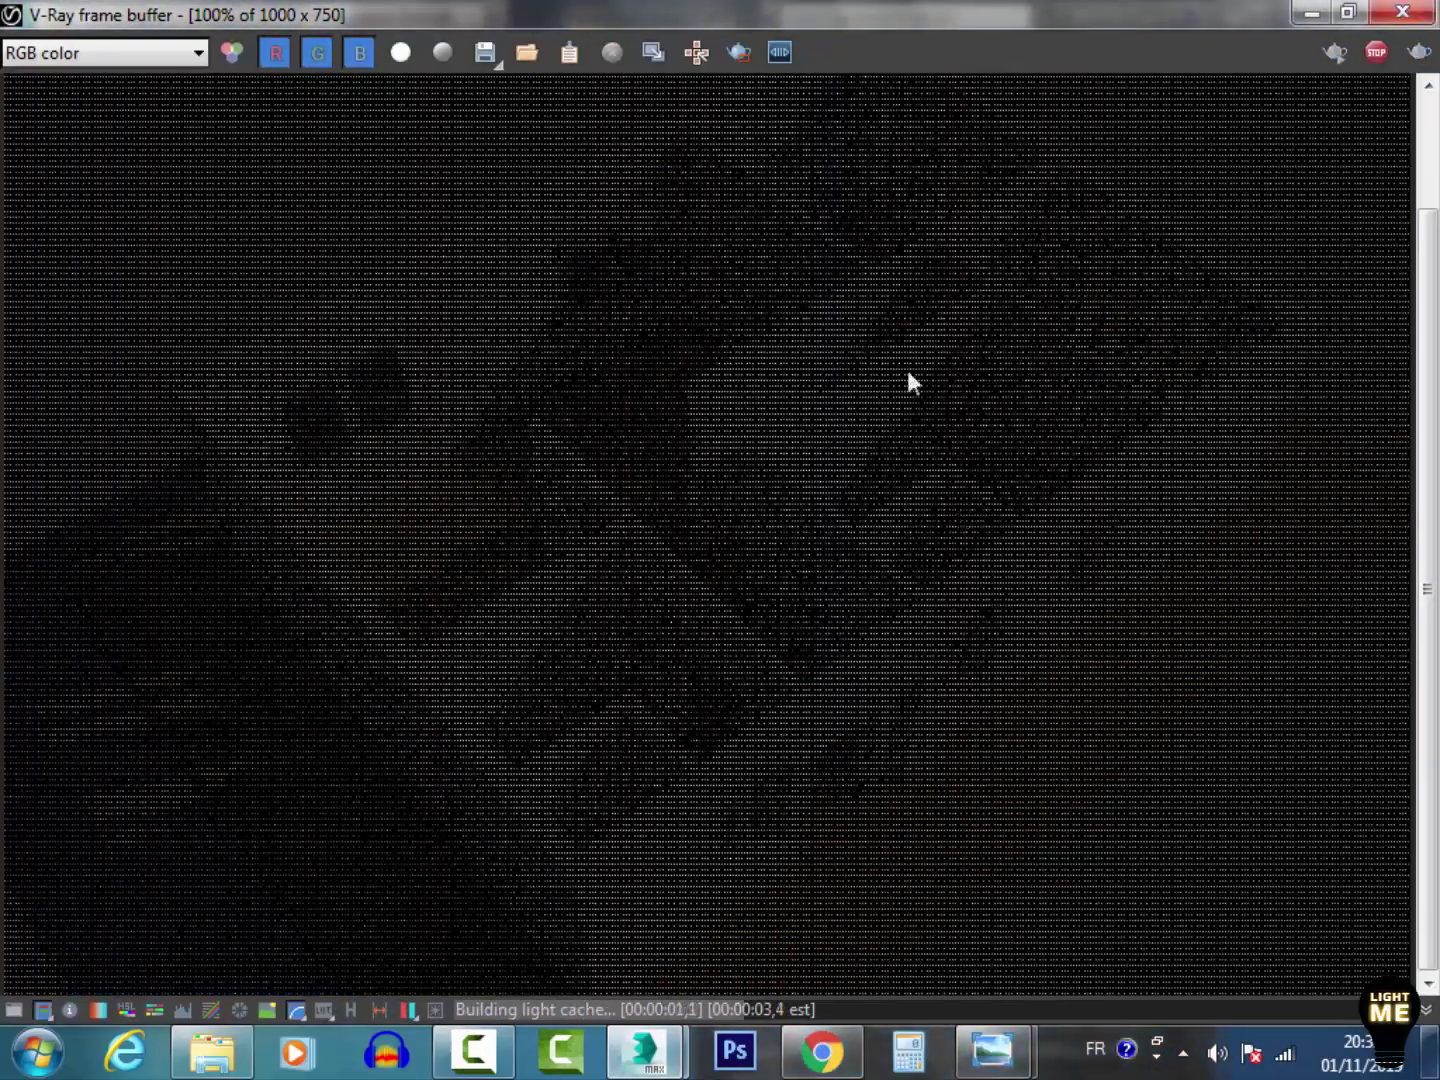
pyautogui.scroll(-1, 912, 426)
pyautogui.scroll(1, 906, 427)
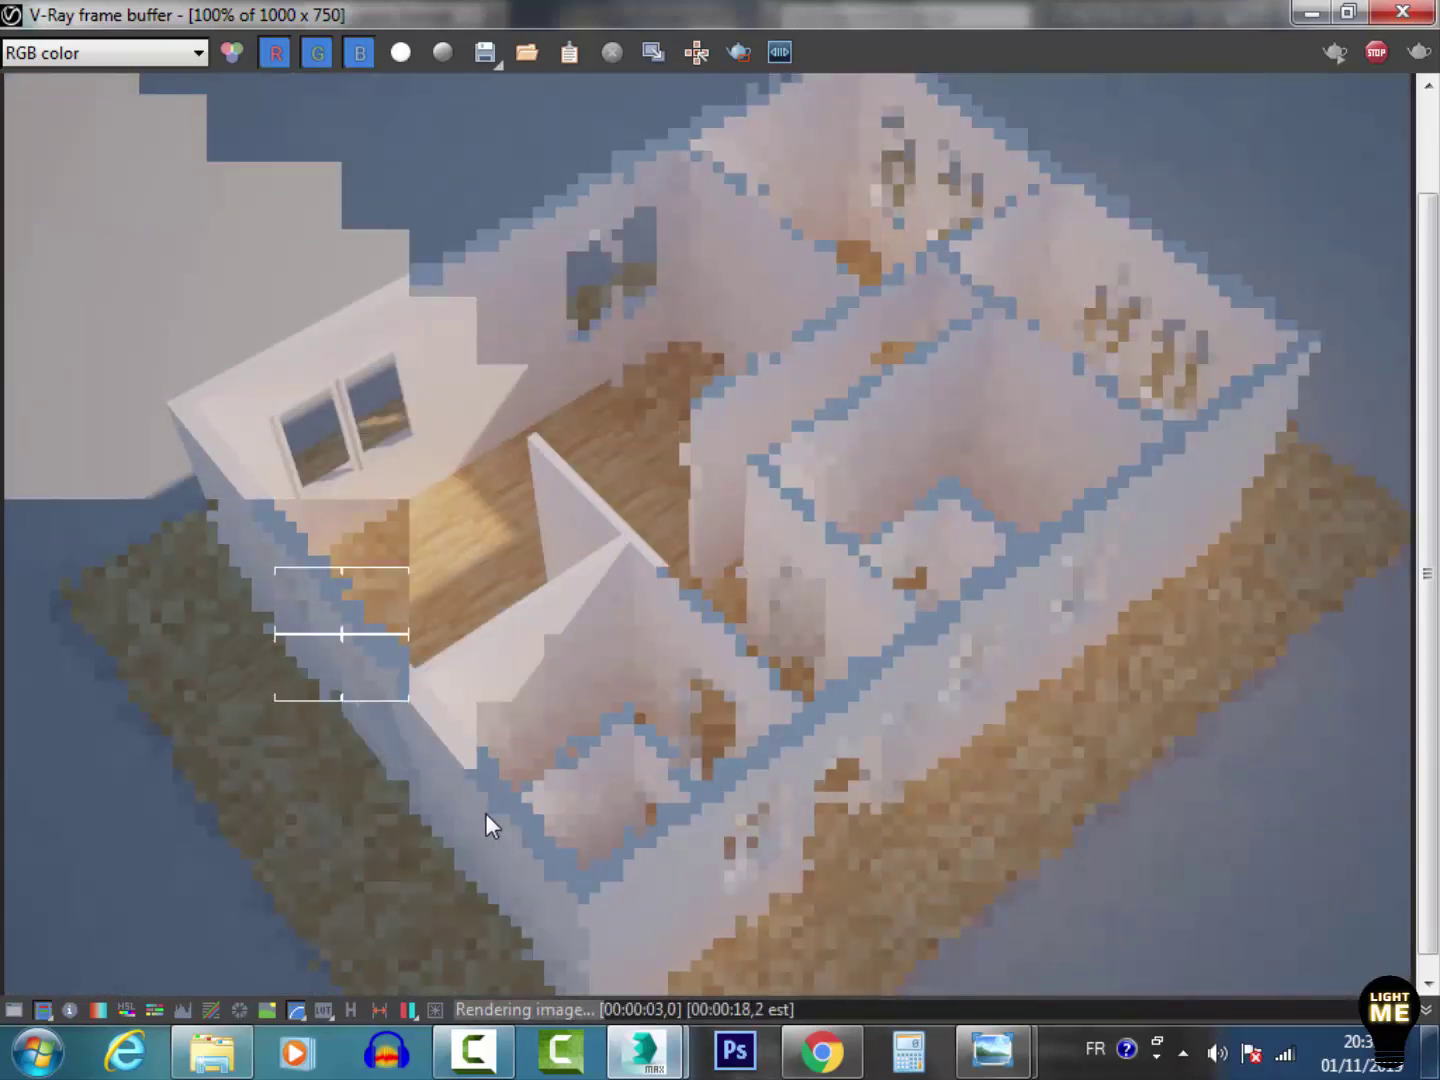
pyautogui.scroll(2, 426, 384)
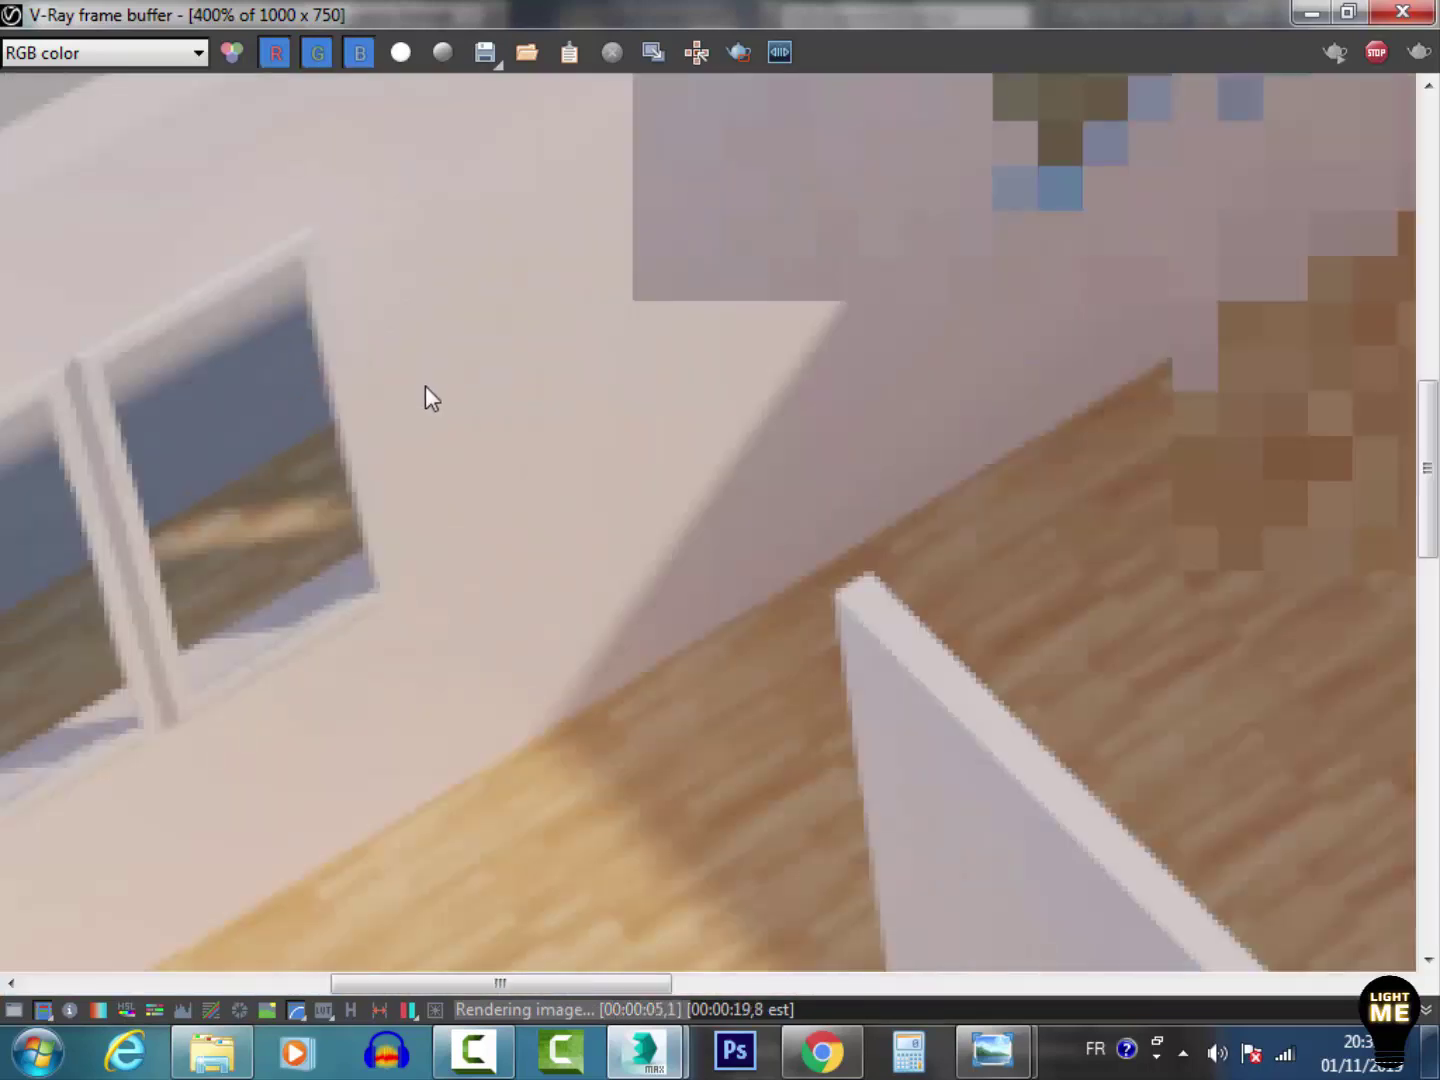
pyautogui.scroll(-2, 425, 385)
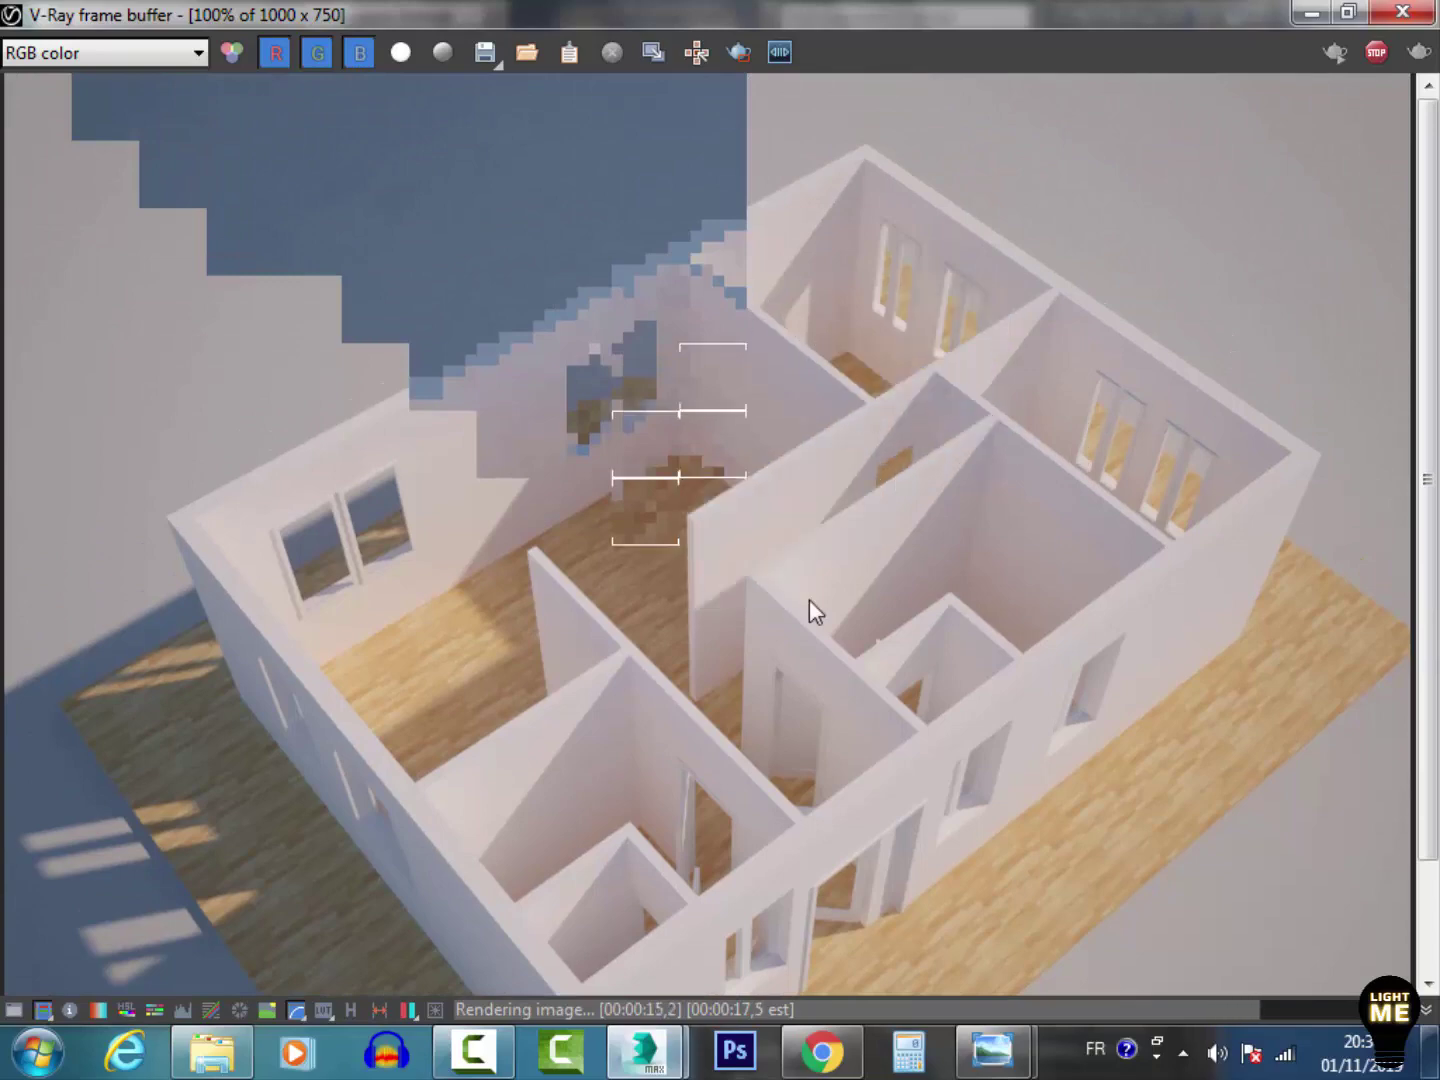
# Step: Switch to the floor plan 1 reference image and examine the lighting in its bedrooms, bathroom, dining area and kitchen close up
pyautogui.moveTo(991, 1049)
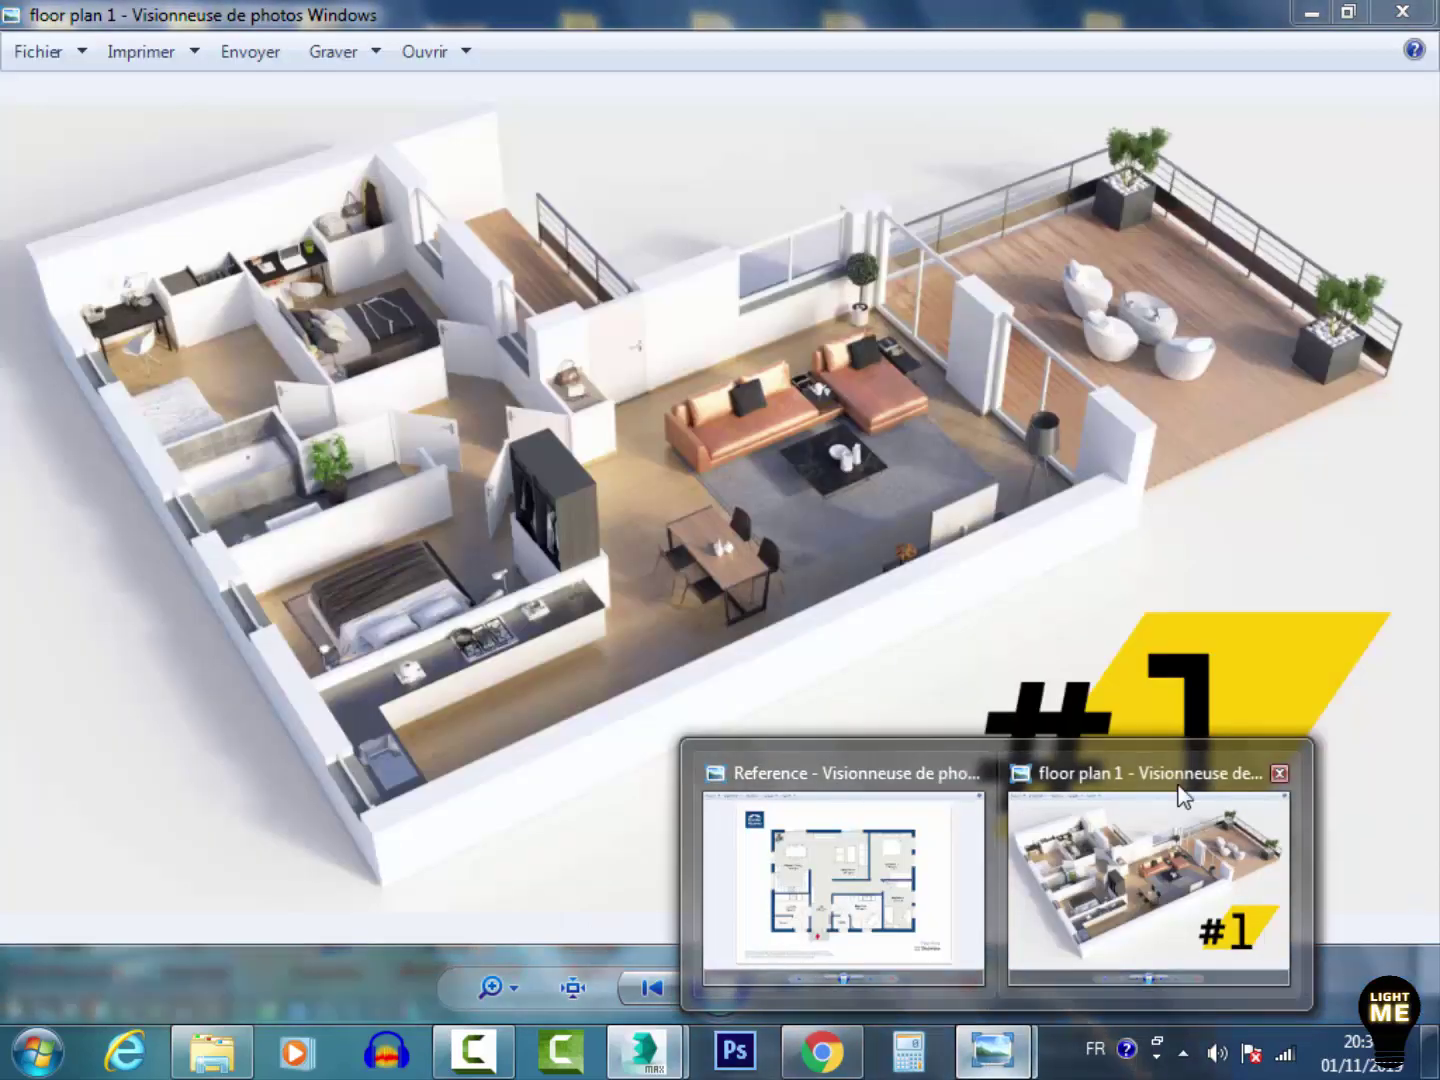
pyautogui.click(1183, 796)
pyautogui.scroll(3, 427, 515)
pyautogui.moveTo(428, 514); pyautogui.dragTo(798, 713)
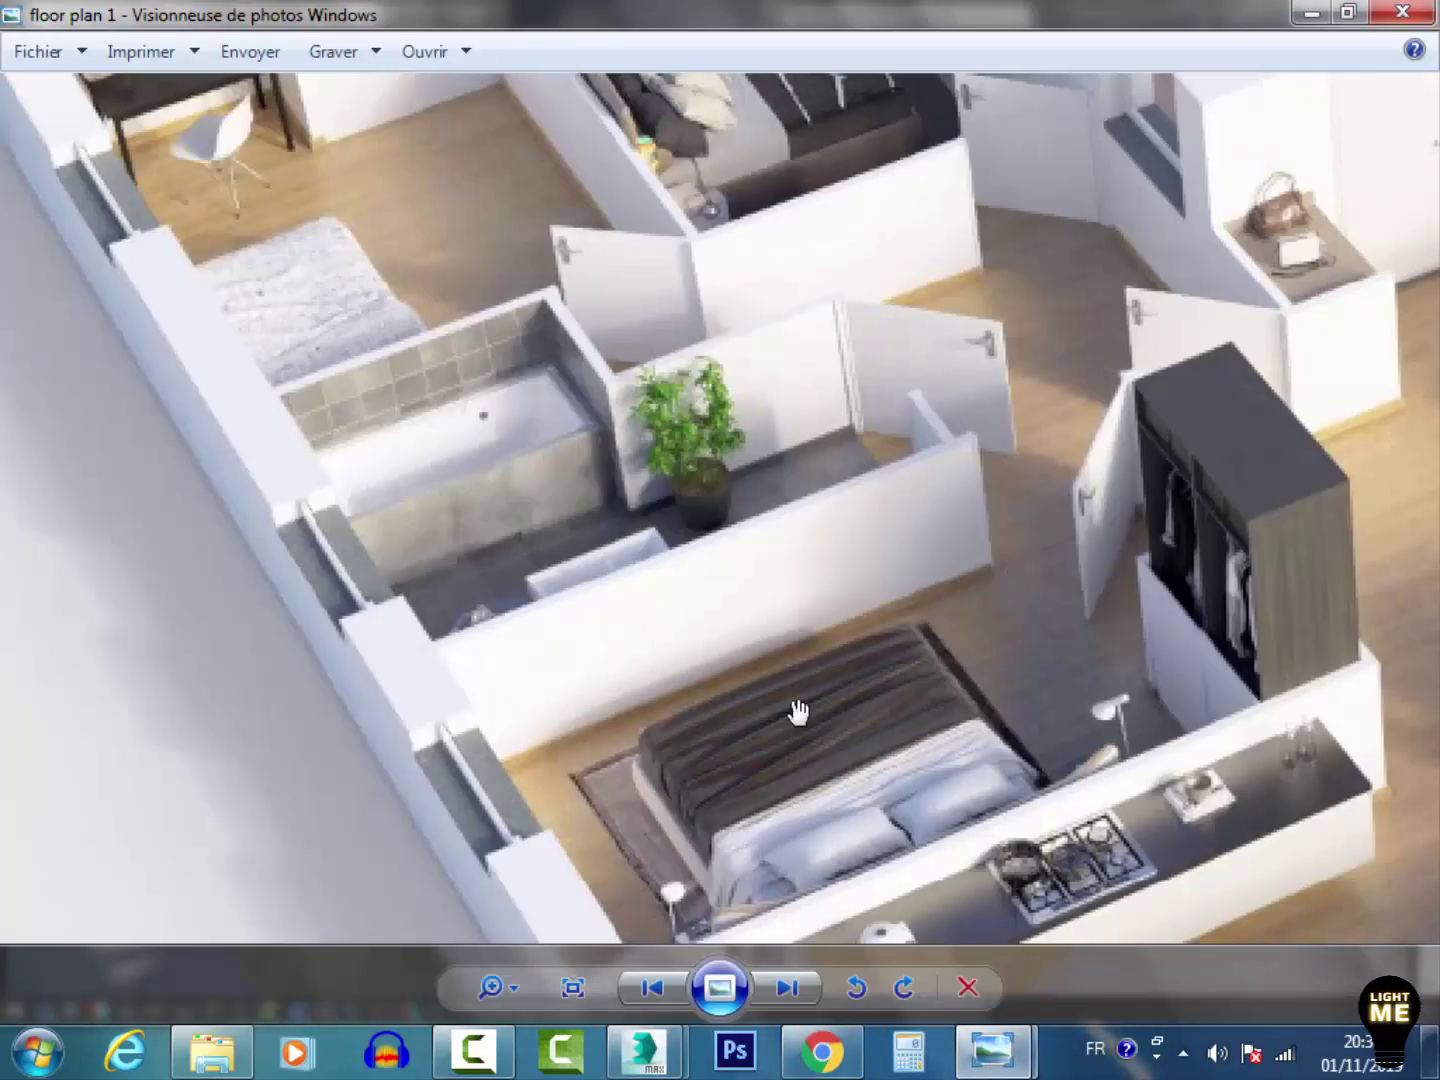
pyautogui.moveTo(715, 199); pyautogui.dragTo(925, 825)
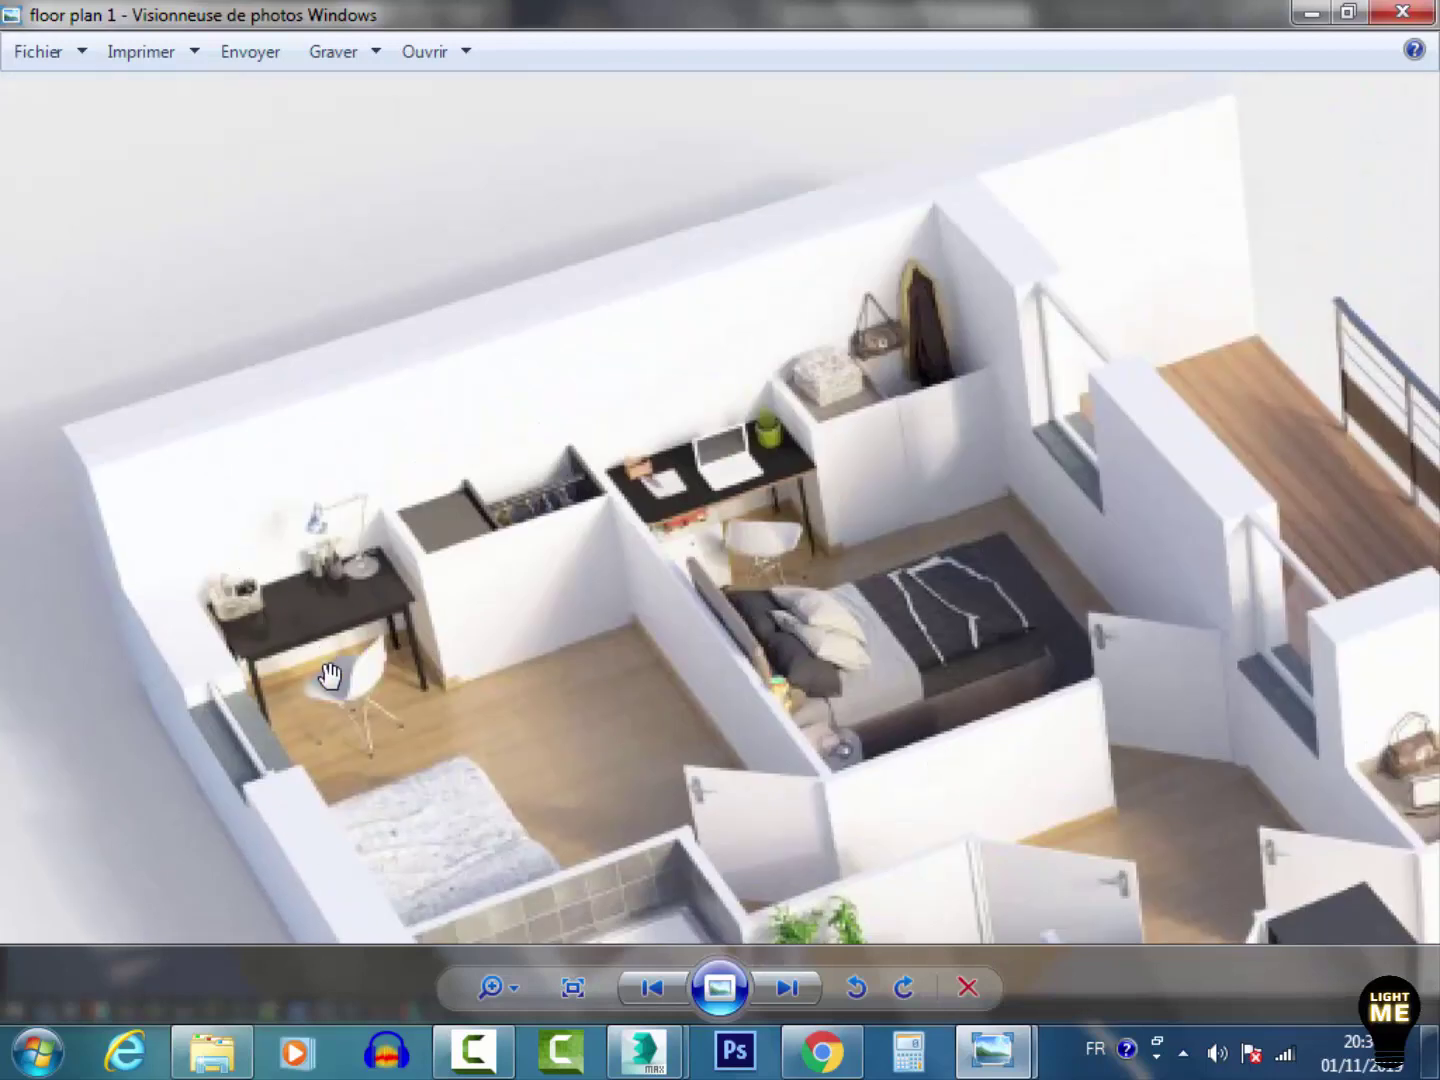
pyautogui.moveTo(968, 724); pyautogui.dragTo(540, 357)
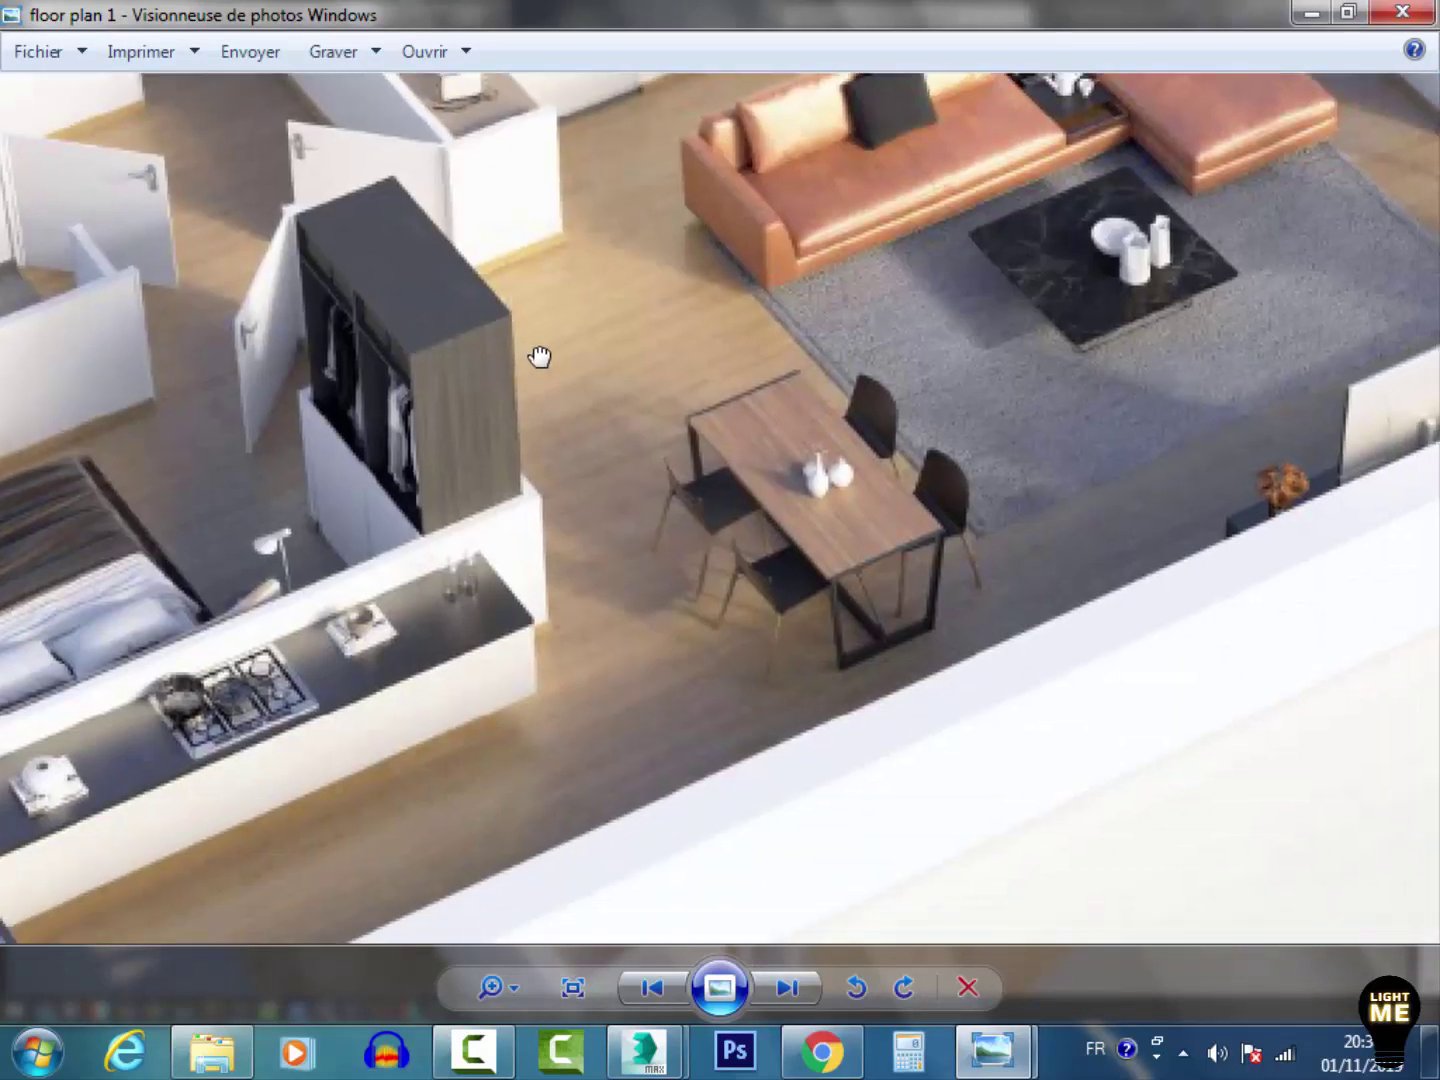
pyautogui.moveTo(353, 594); pyautogui.dragTo(805, 524)
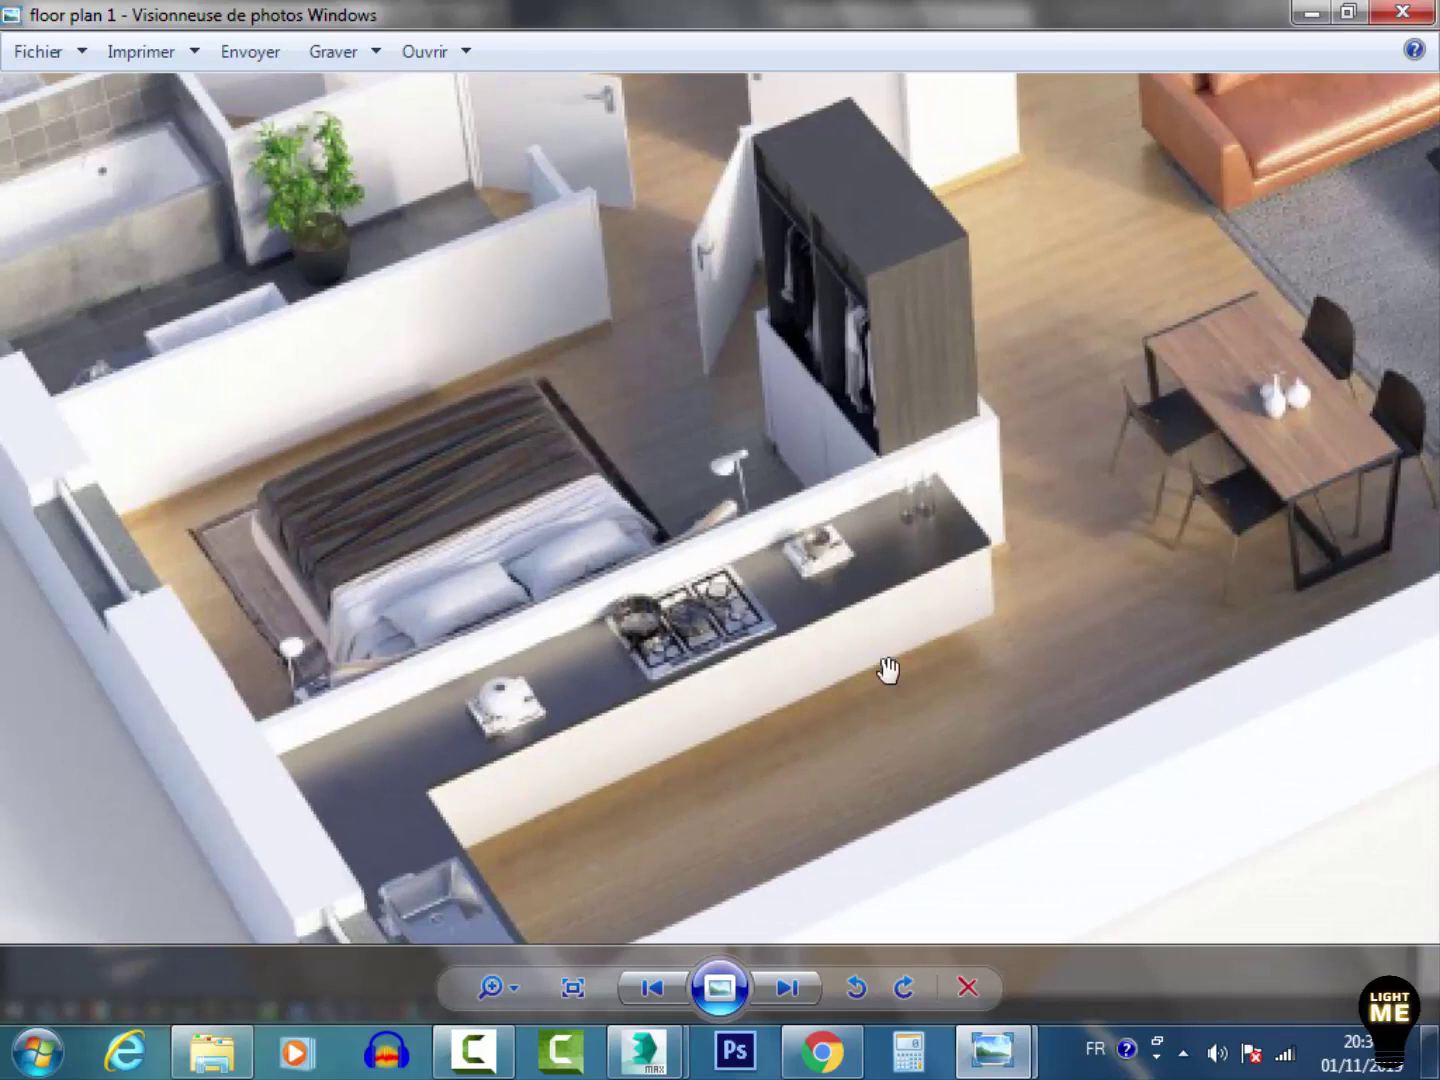
# Step: Examine the living room, glazed openings and wooden terrace of the reference image for sunlight and shadow quality
pyautogui.moveTo(1318, 353); pyautogui.dragTo(339, 563)
pyautogui.moveTo(707, 405); pyautogui.dragTo(521, 620)
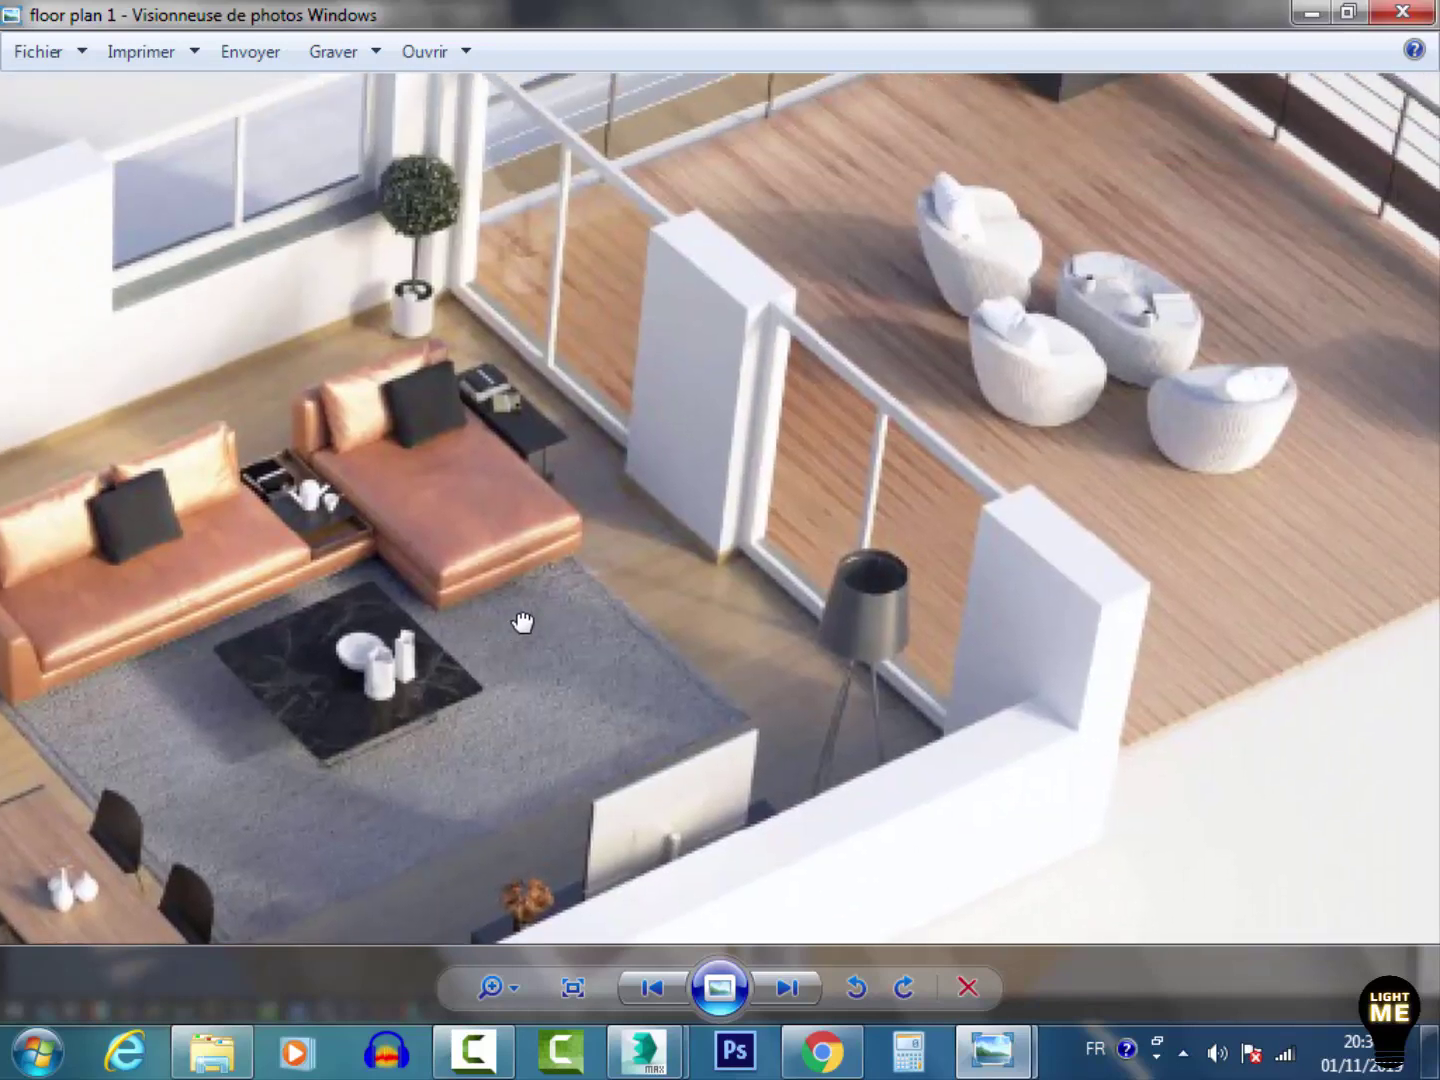
pyautogui.moveTo(1111, 288); pyautogui.dragTo(919, 581)
pyautogui.moveTo(821, 610); pyautogui.dragTo(1292, 505)
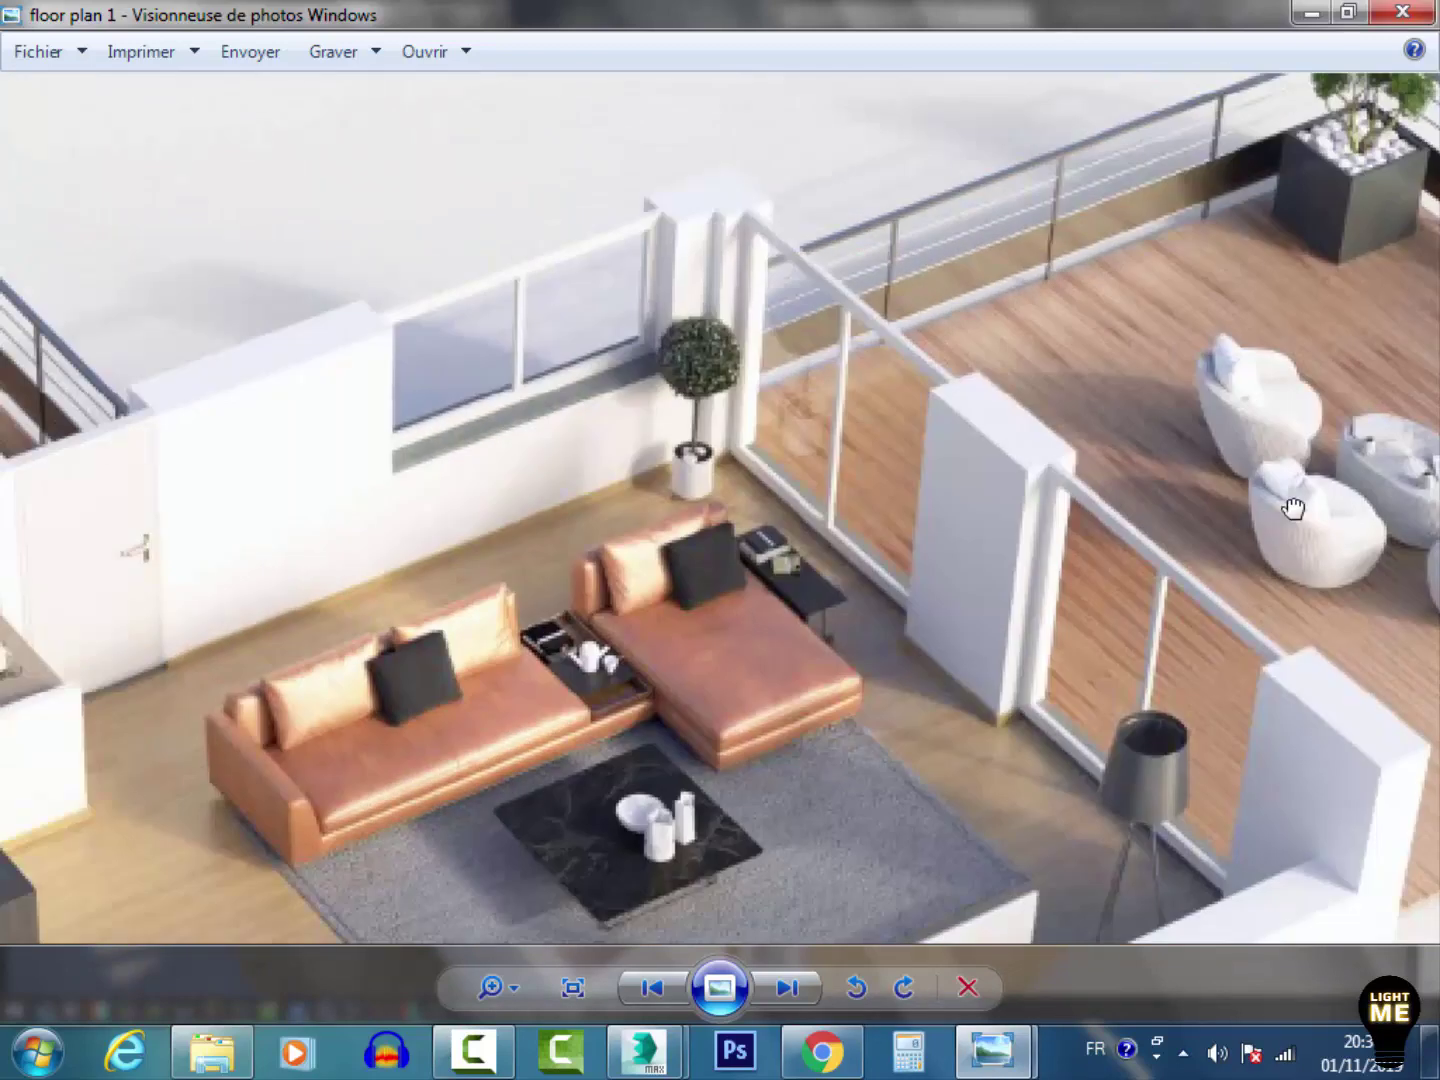
pyautogui.moveTo(505, 831); pyautogui.dragTo(987, 611)
pyautogui.moveTo(374, 578); pyautogui.dragTo(625, 572)
pyautogui.moveTo(1192, 221); pyautogui.dragTo(761, 454)
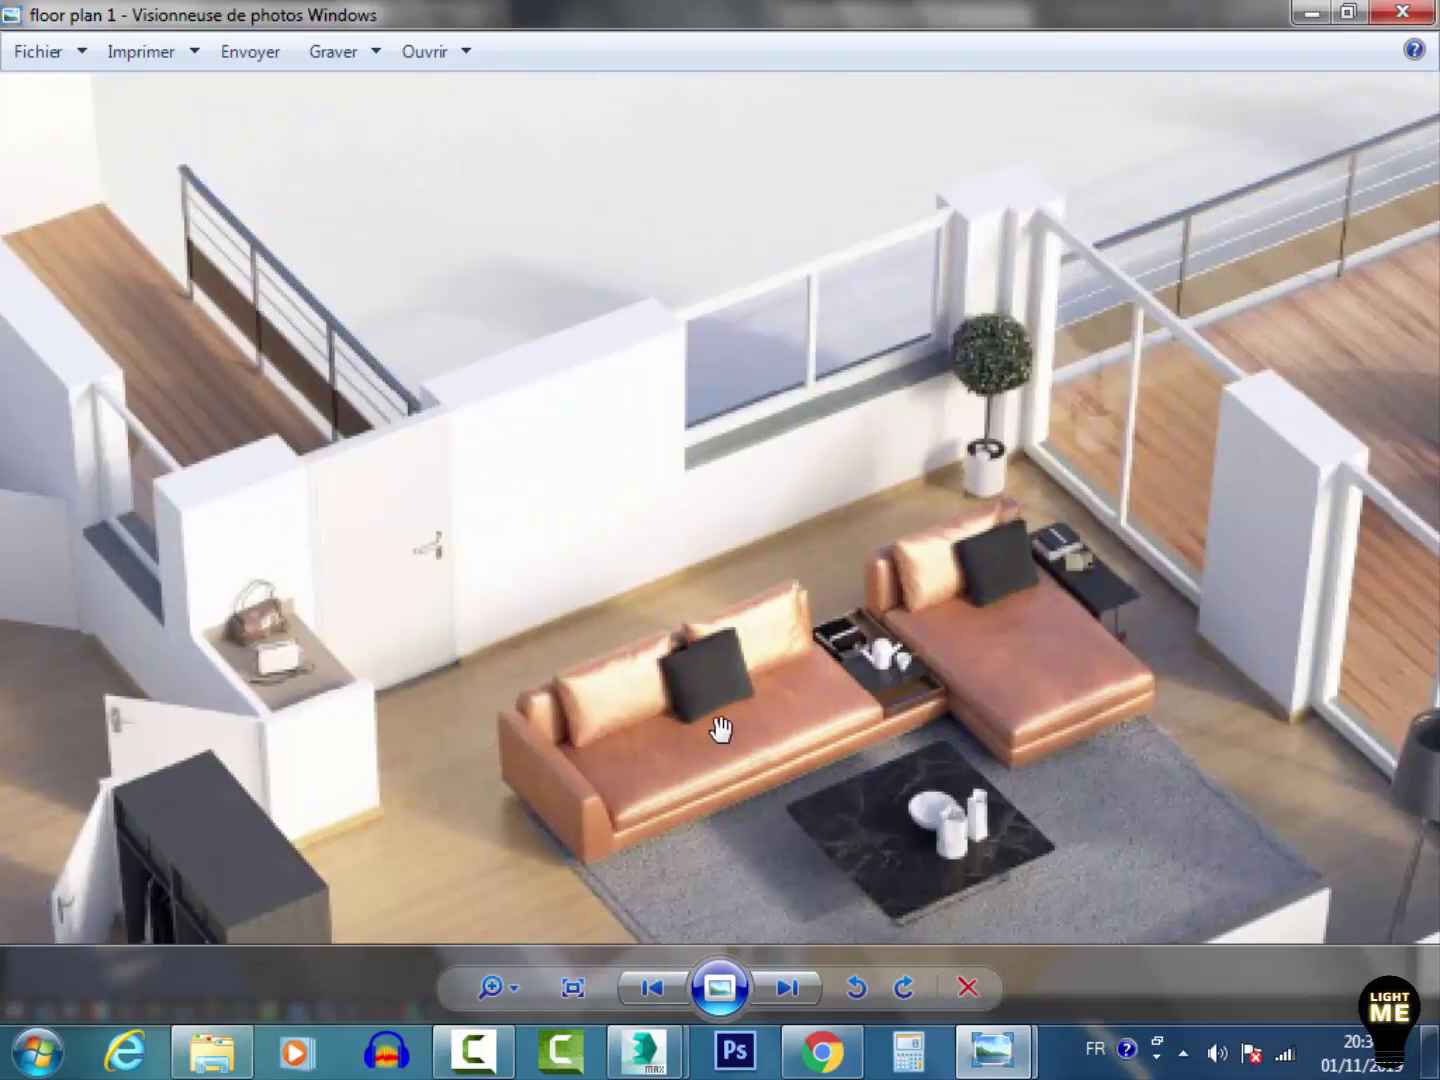
# Step: Examine the reference's kitchen corner and outer walls, review the whole plan's soft shadows, and minimize the image
pyautogui.moveTo(720, 730)
pyautogui.mouseDown()
pyautogui.moveTo(570, 499)
pyautogui.moveTo(697, 360)
pyautogui.mouseUp()
pyautogui.moveTo(870, 635); pyautogui.dragTo(818, 218)
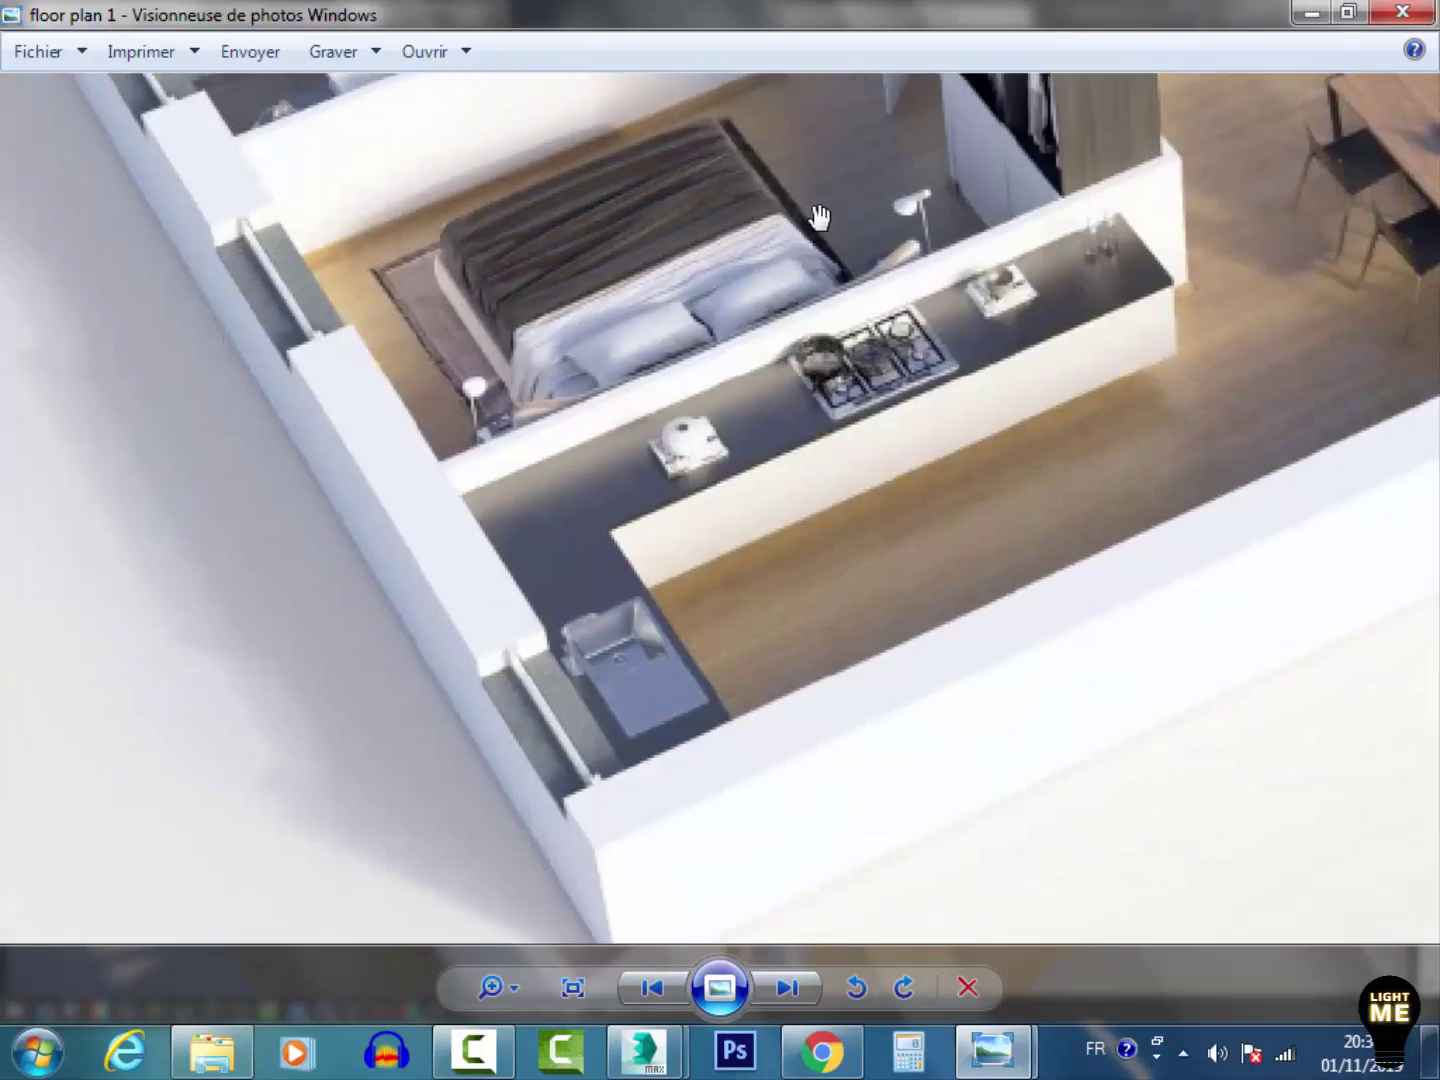
pyautogui.scroll(-3, 720, 535)
pyautogui.scroll(-5, 474, 415)
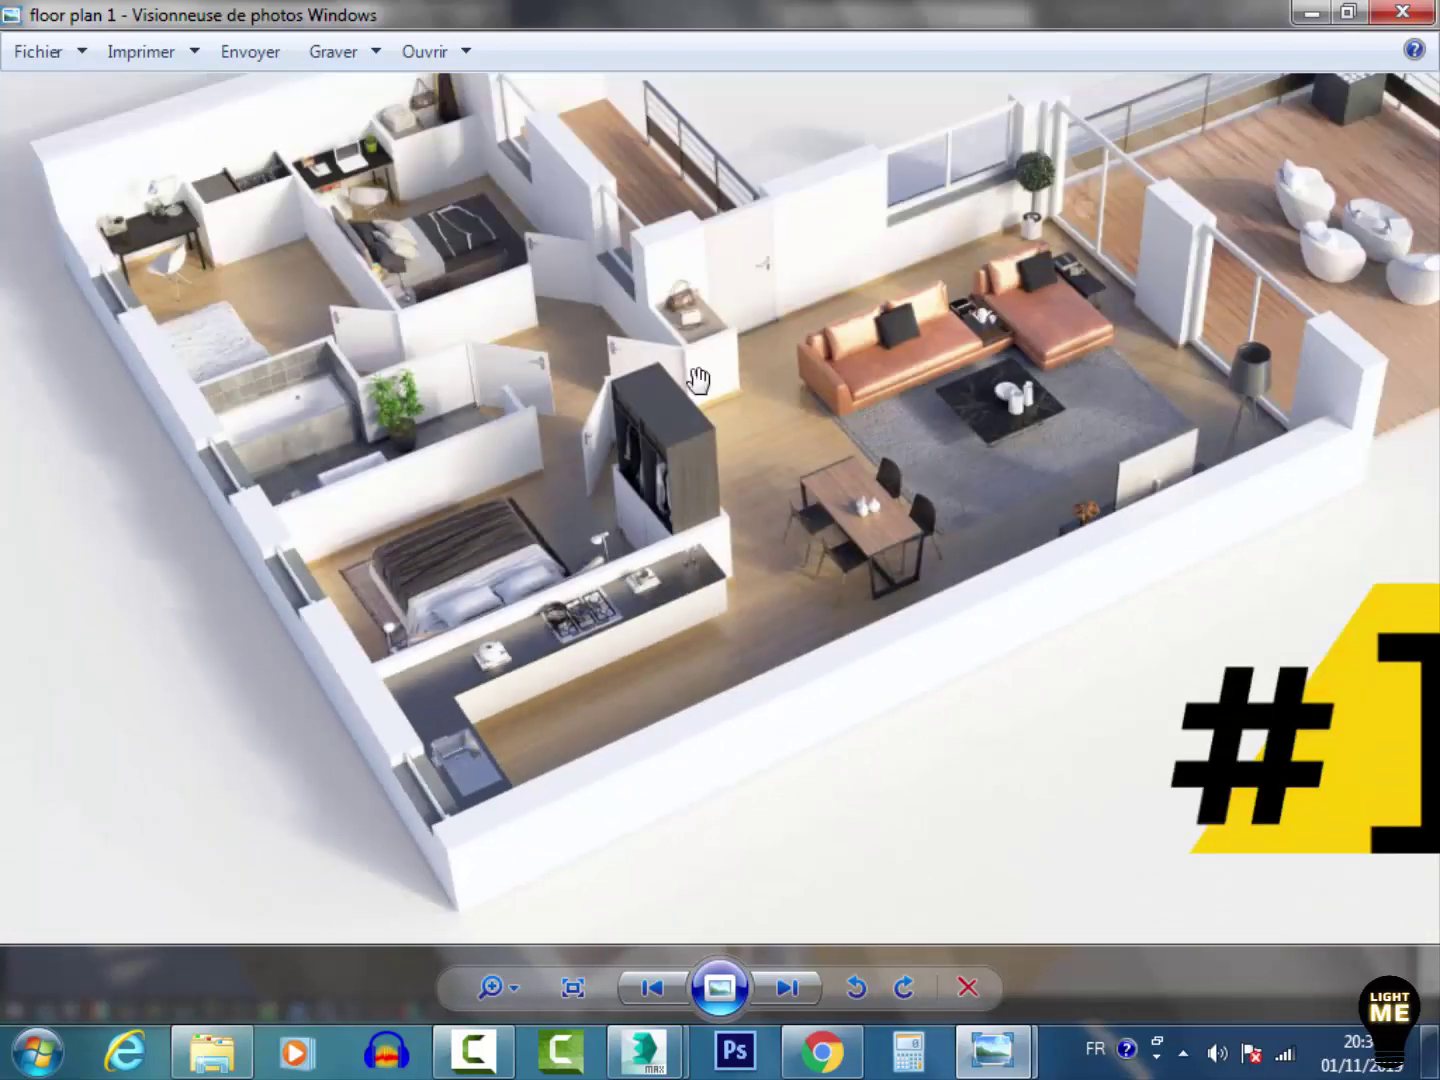
pyautogui.moveTo(698, 378); pyautogui.dragTo(762, 568)
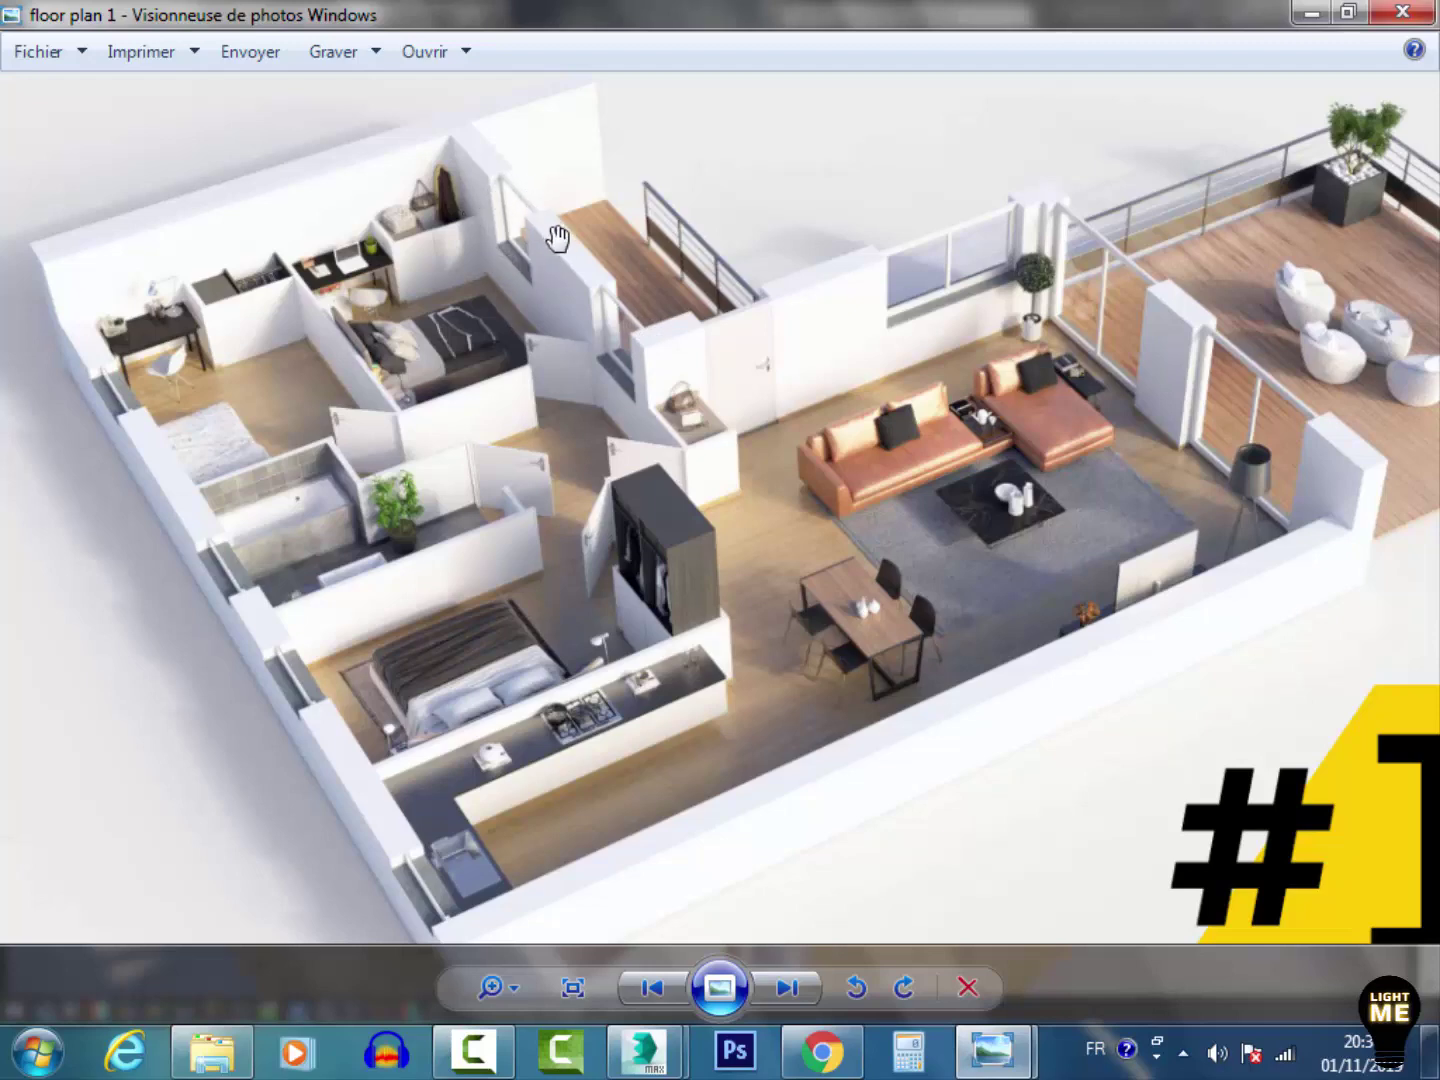
pyautogui.scroll(3, 889, 266)
pyautogui.scroll(-3, 808, 268)
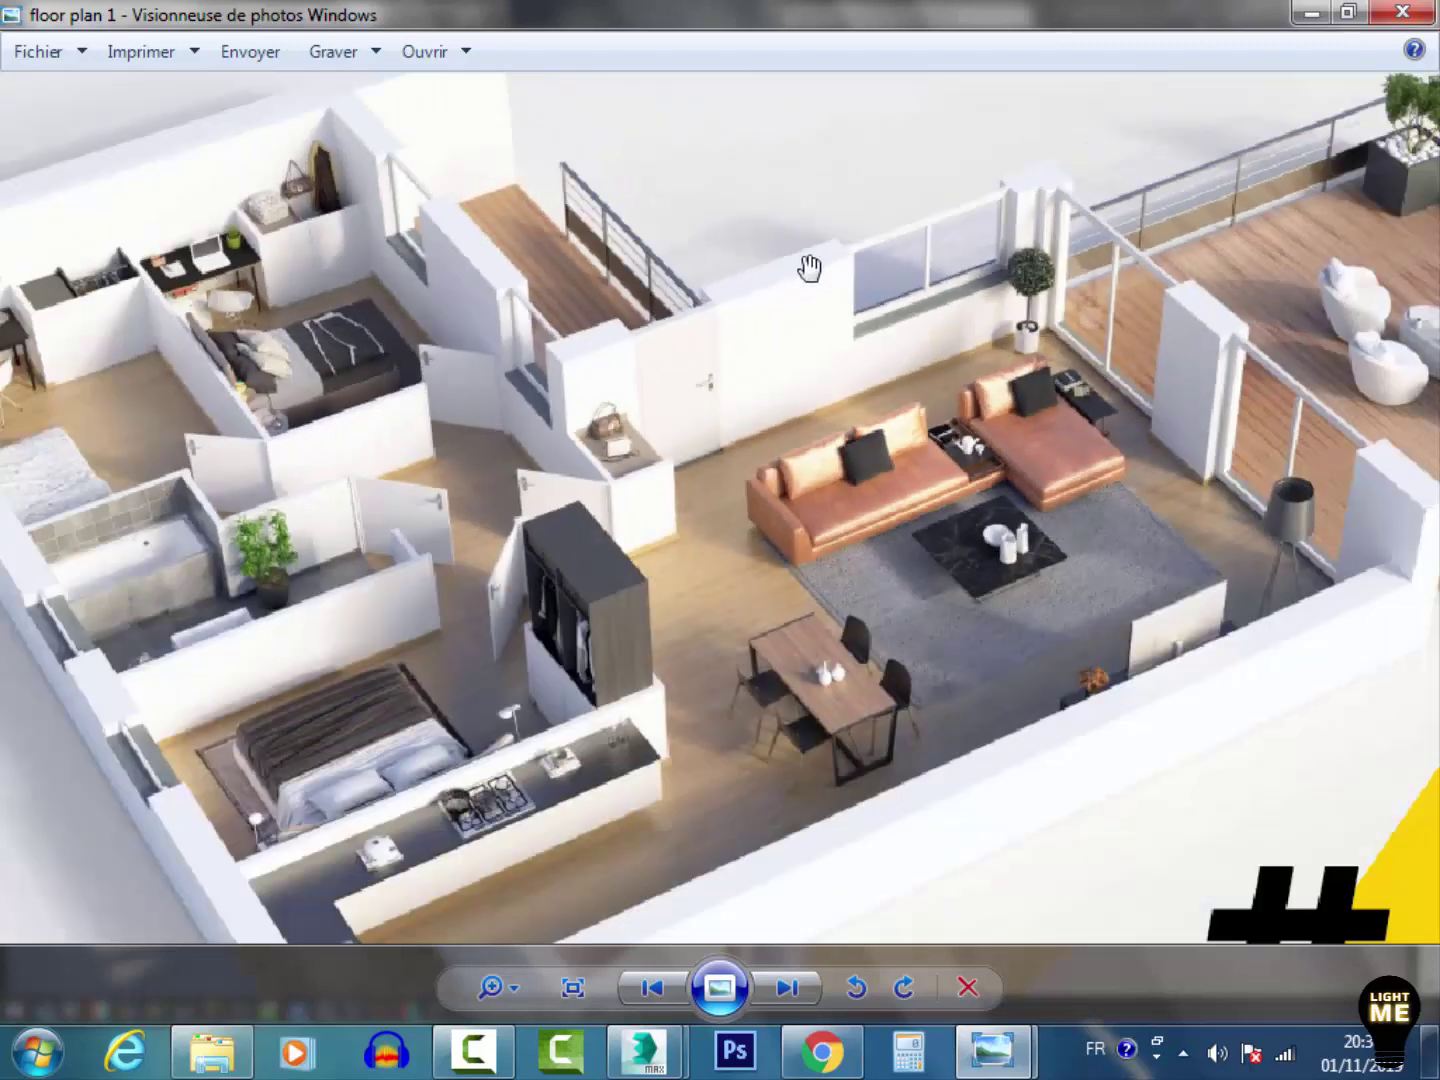
pyautogui.click(1319, 13)
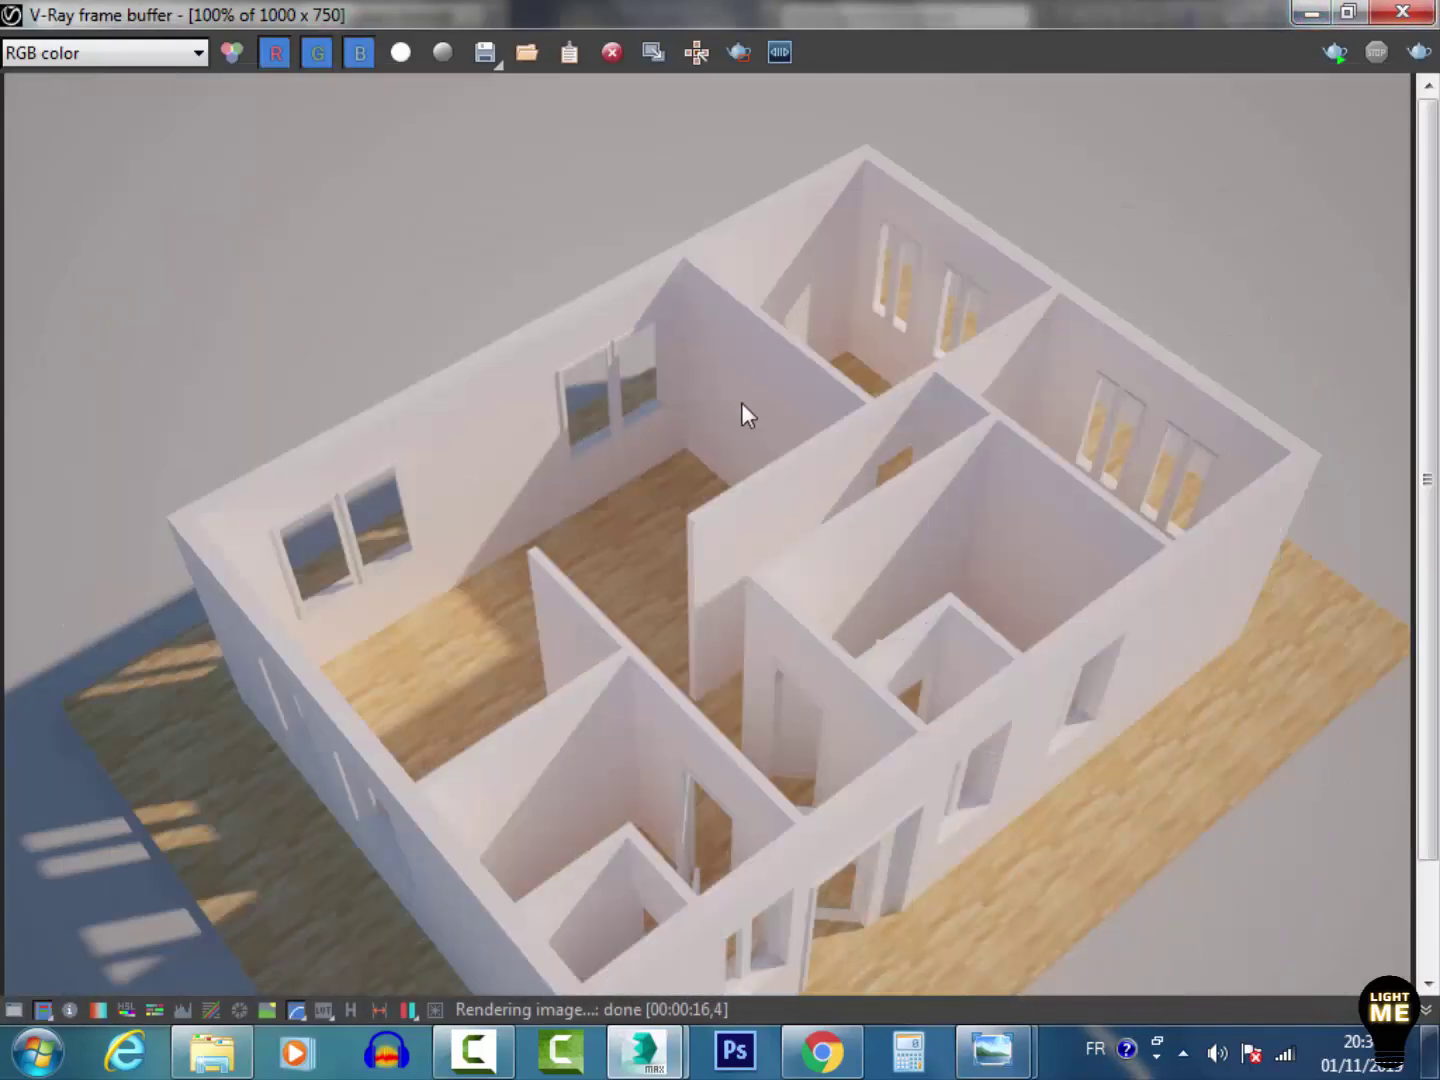
# Step: Examine the finished house render across its full height in the V-Ray frame buffer and minimize it
pyautogui.scroll(-3, 787, 551)
pyautogui.scroll(3, 788, 557)
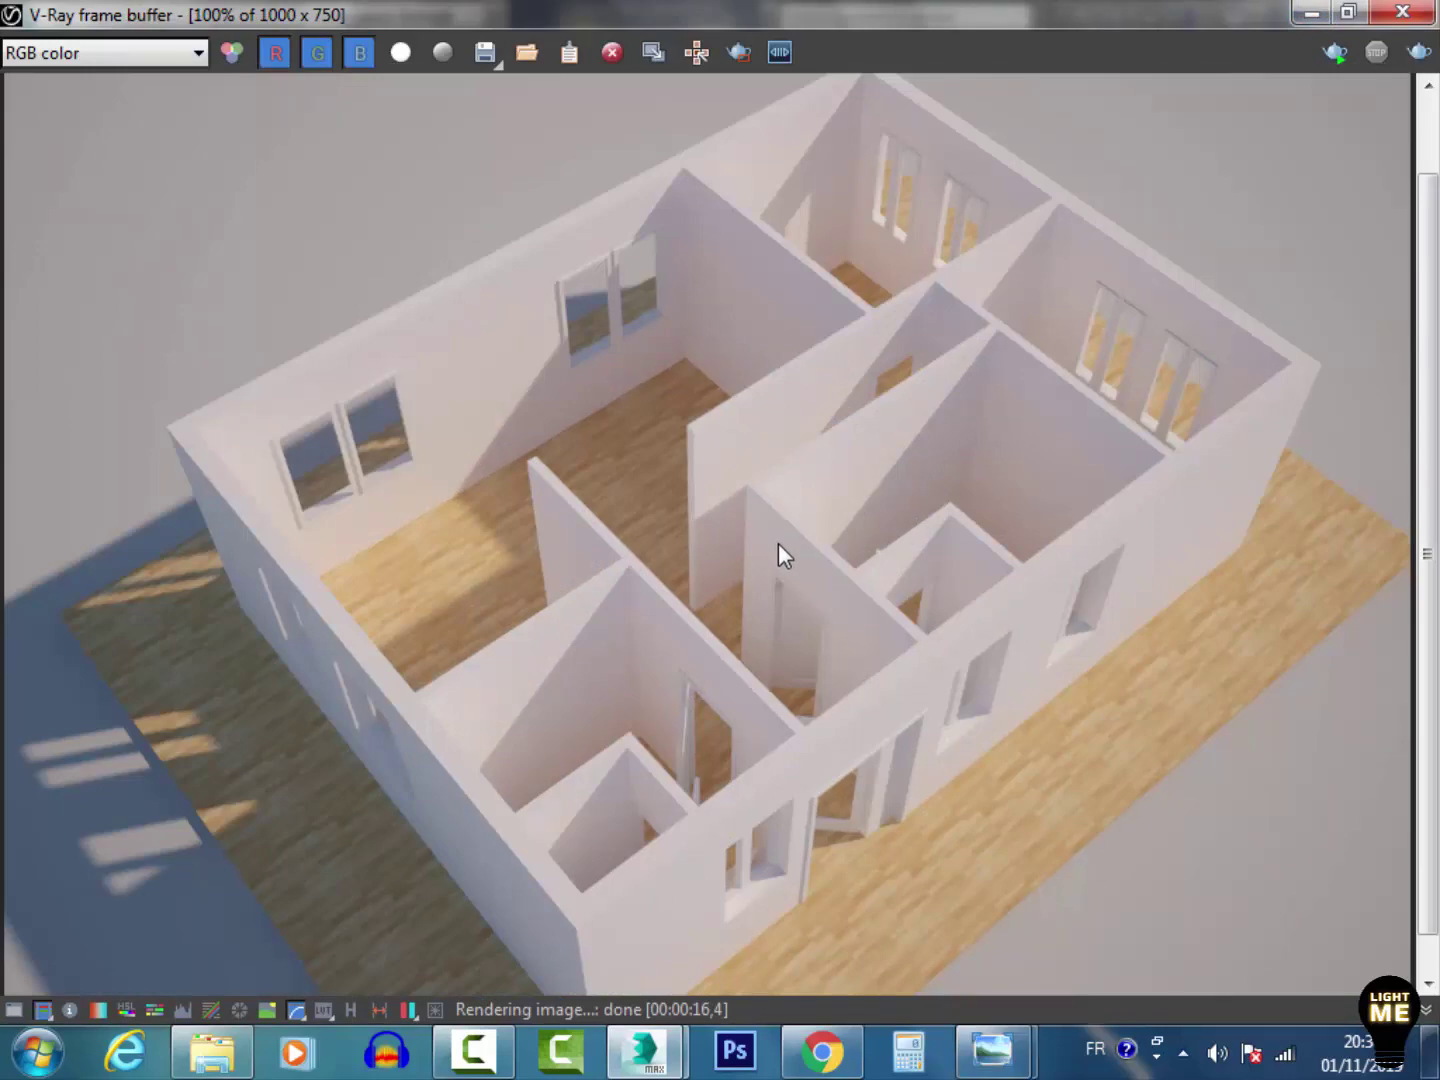
pyautogui.click(1316, 13)
# Step: Switch to Chrome and open the LIGHT ME STUDIO profile on Behance in the white wood texture tab
pyautogui.click(823, 1049)
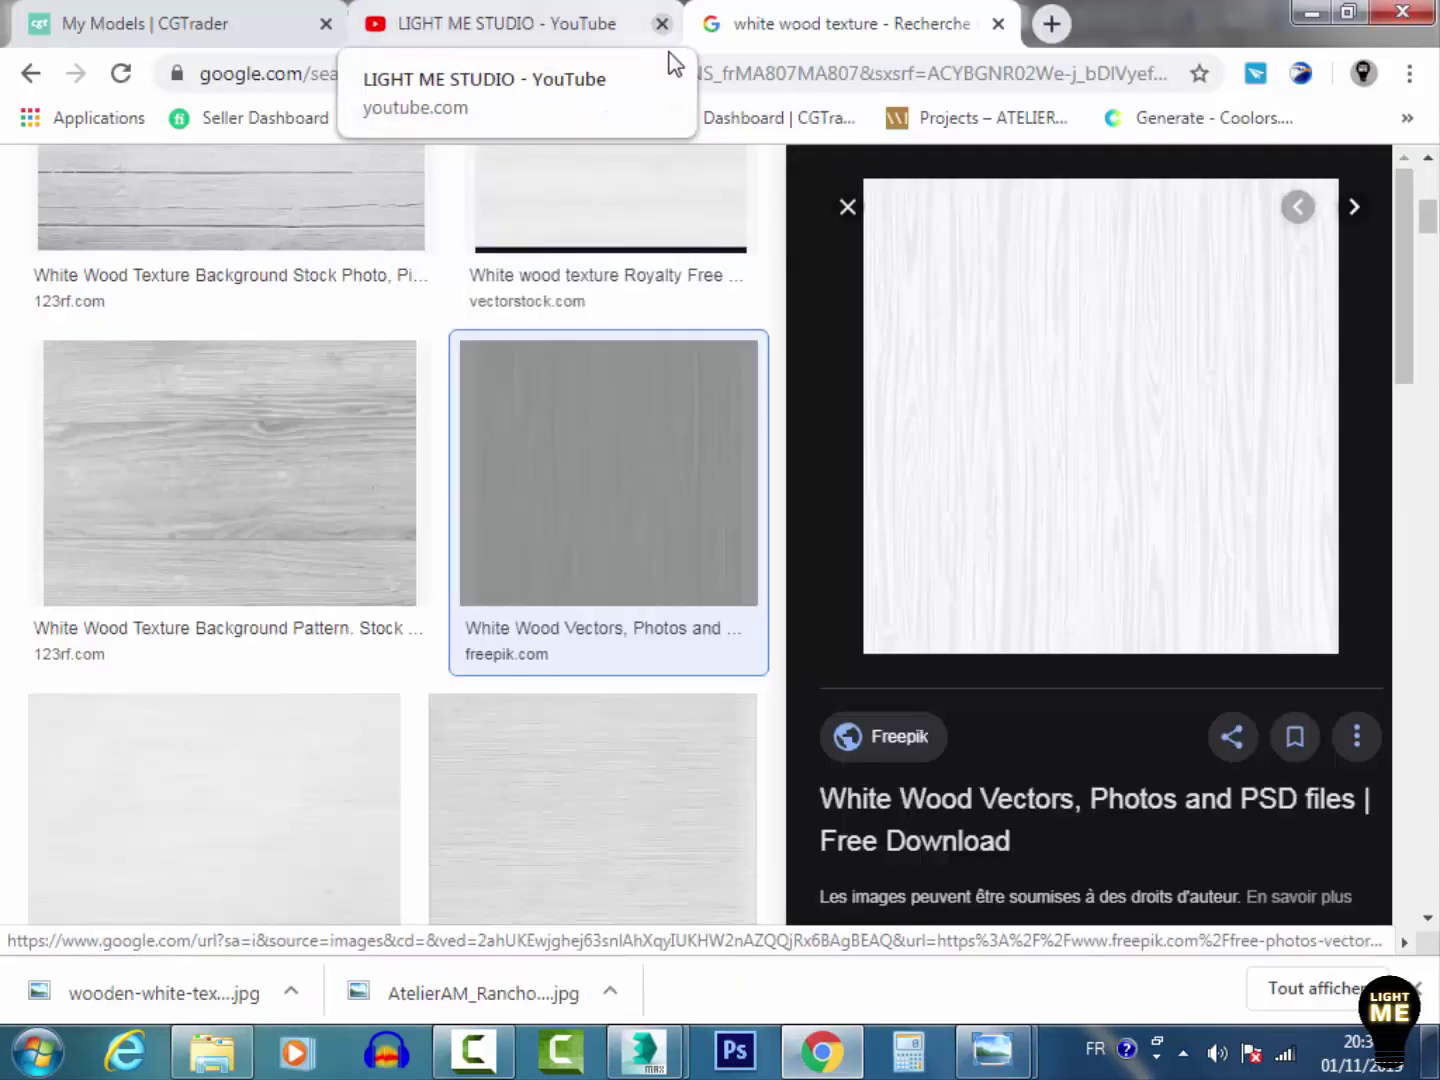
pyautogui.click(667, 74)
pyautogui.write('behance.net/youssefbou4d2e')
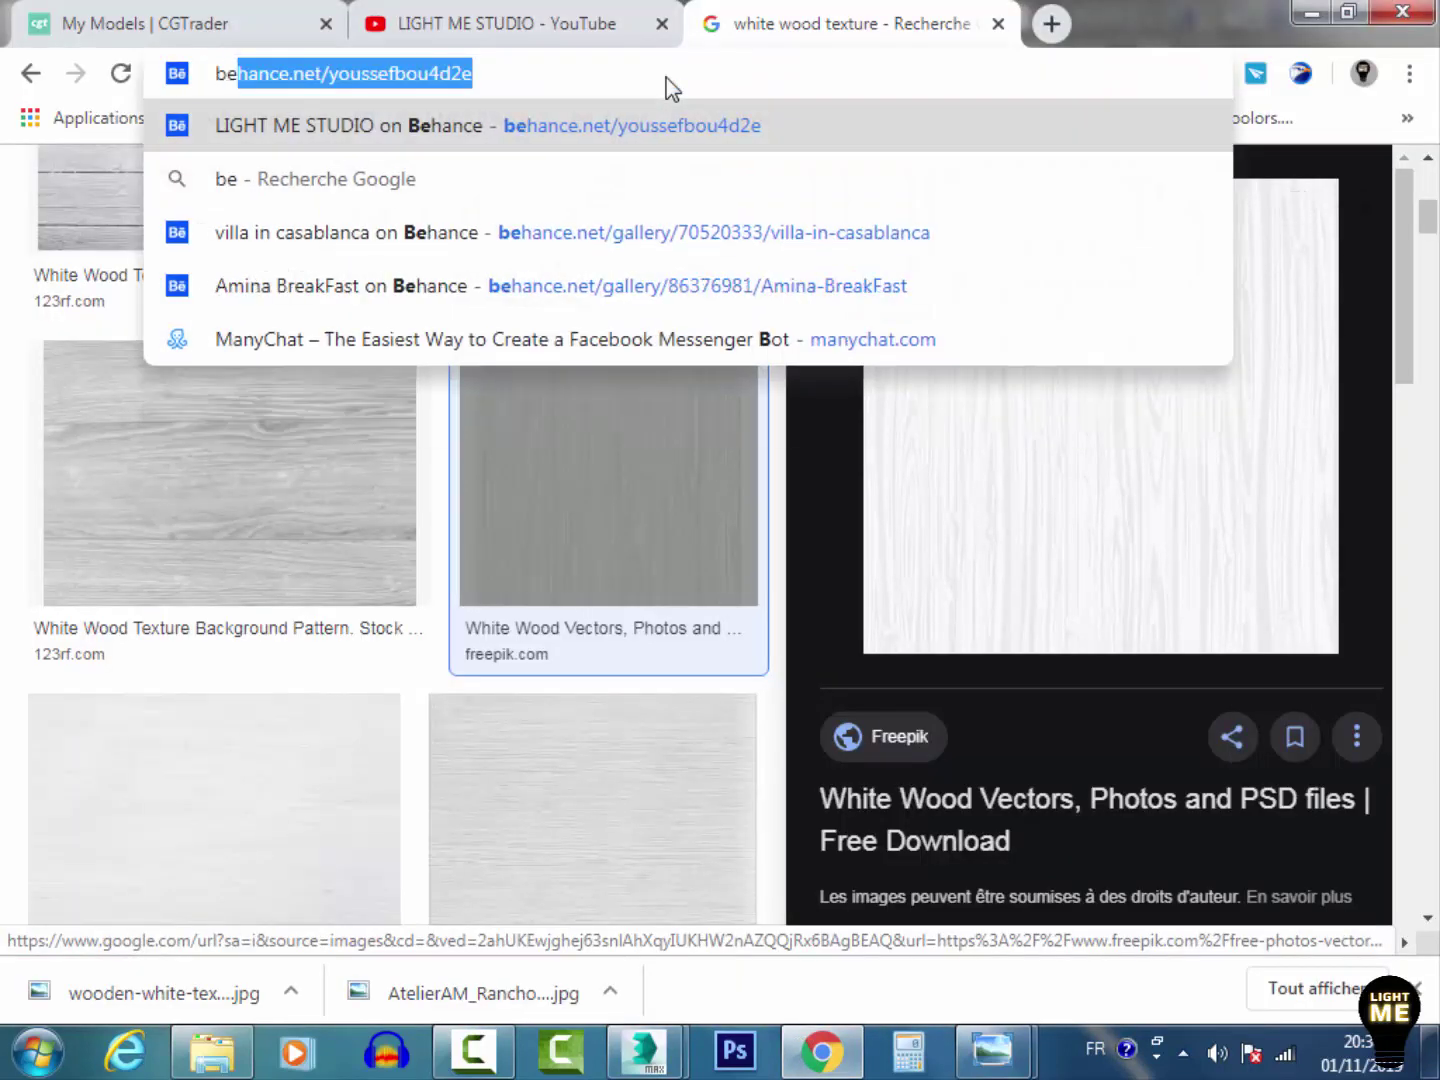
pyautogui.press('Return')
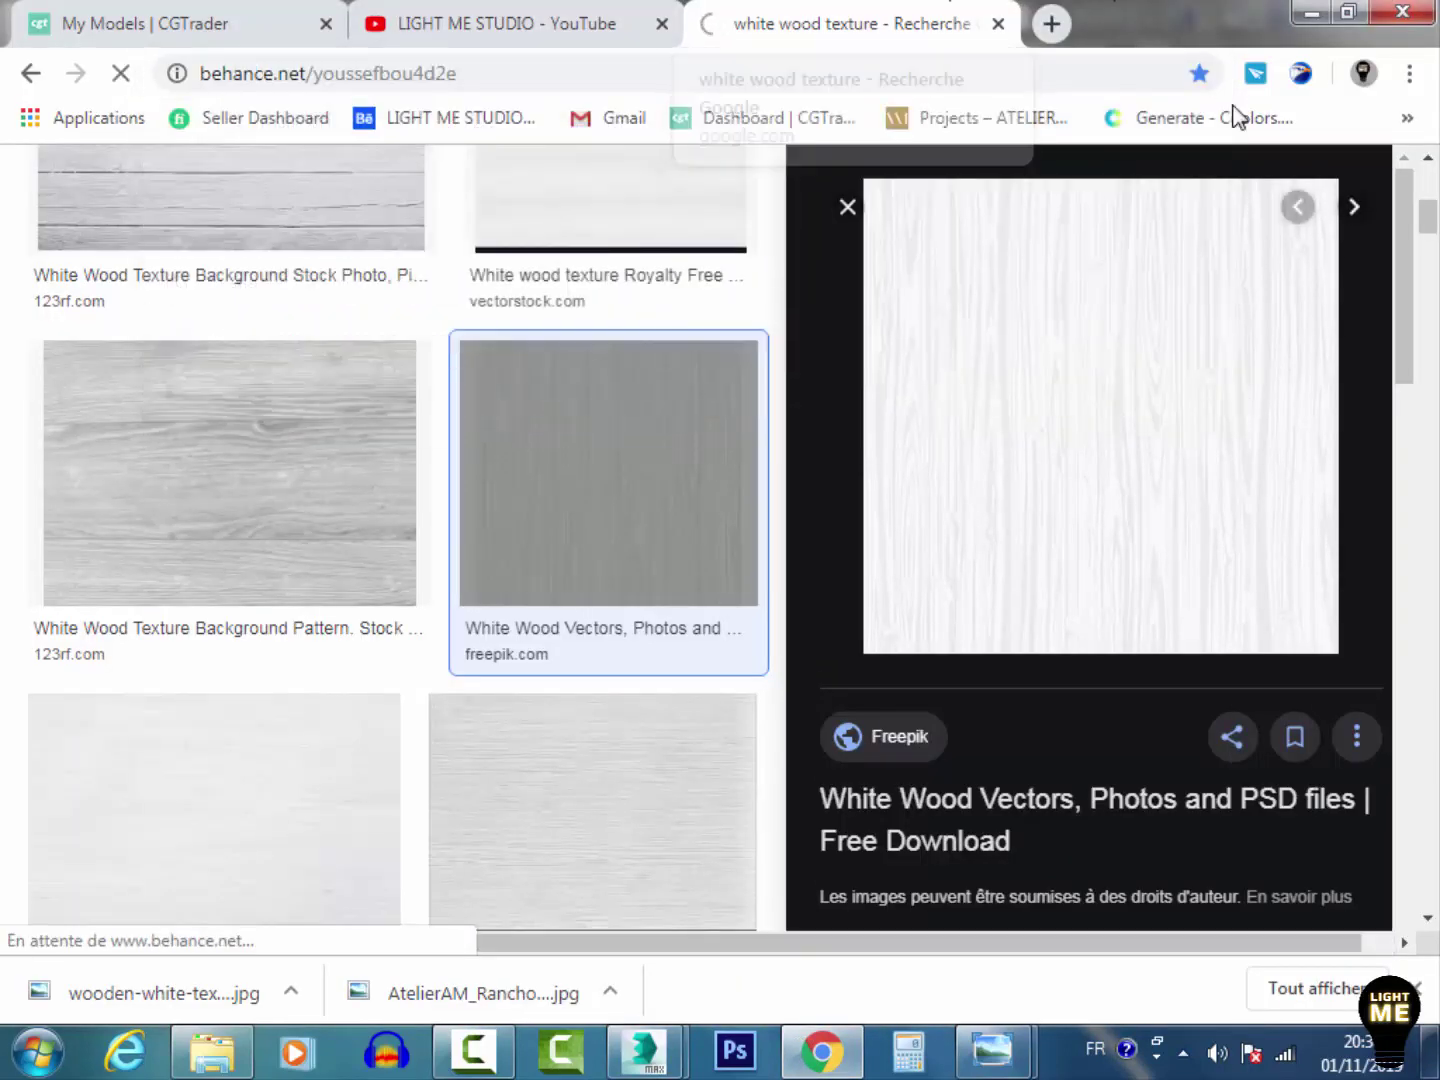
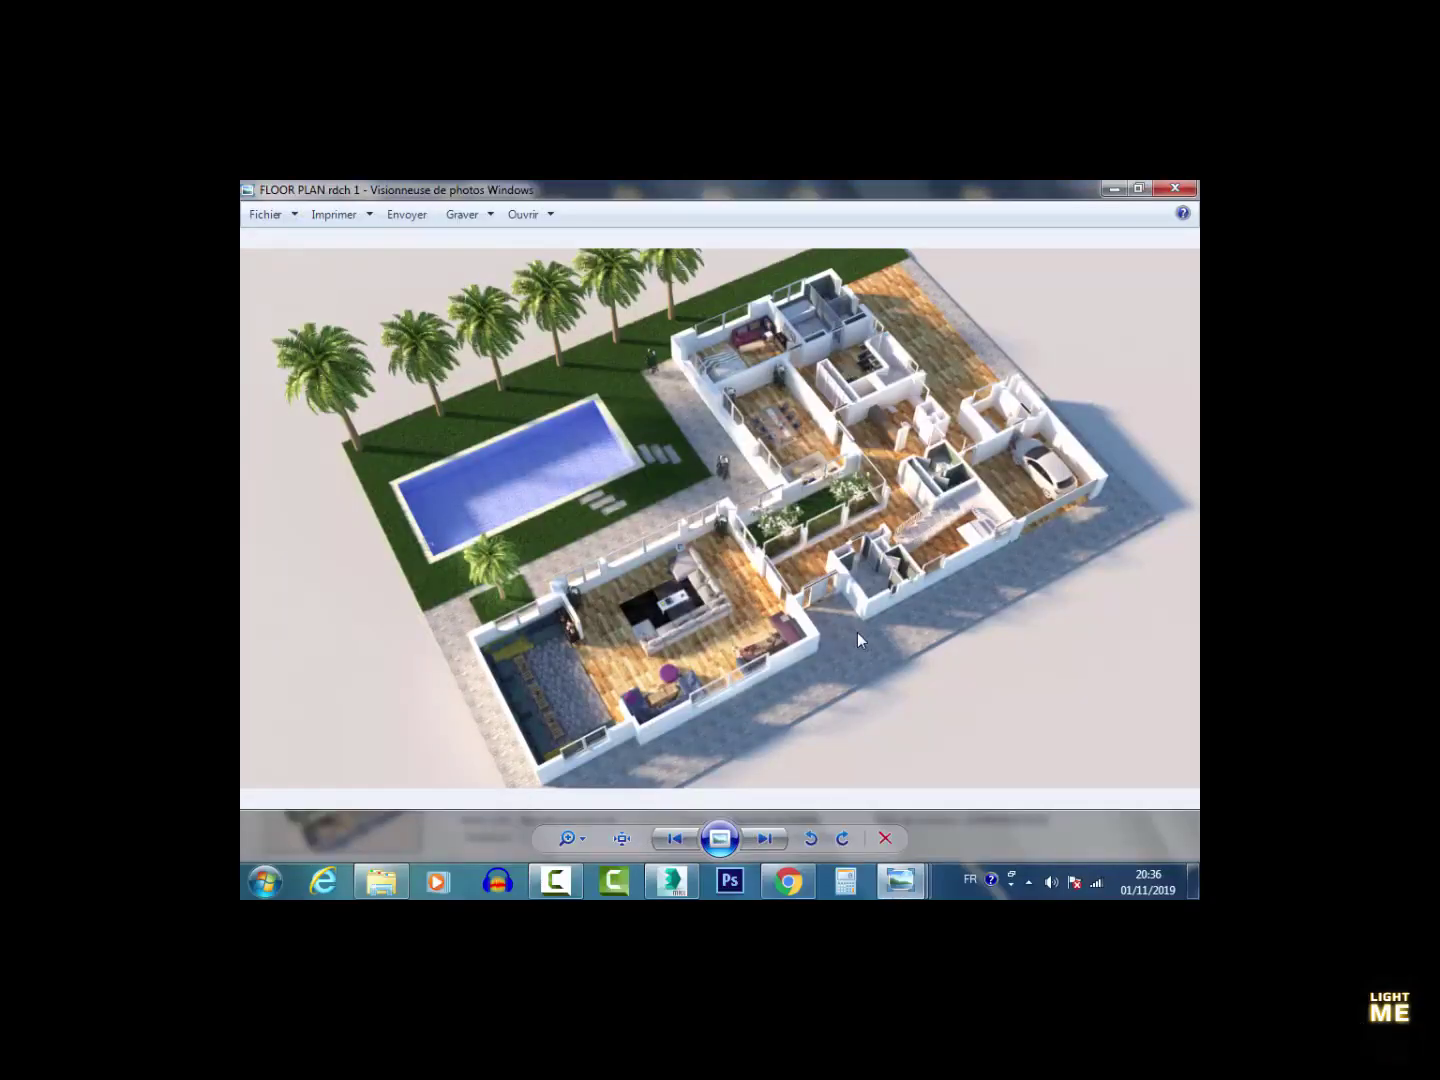
# Step: Examine the FLOOR PLAN rdch 1 render close up, covering the living room, dining room, bedrooms, garage and pool area
pyautogui.scroll(4, 731, 661)
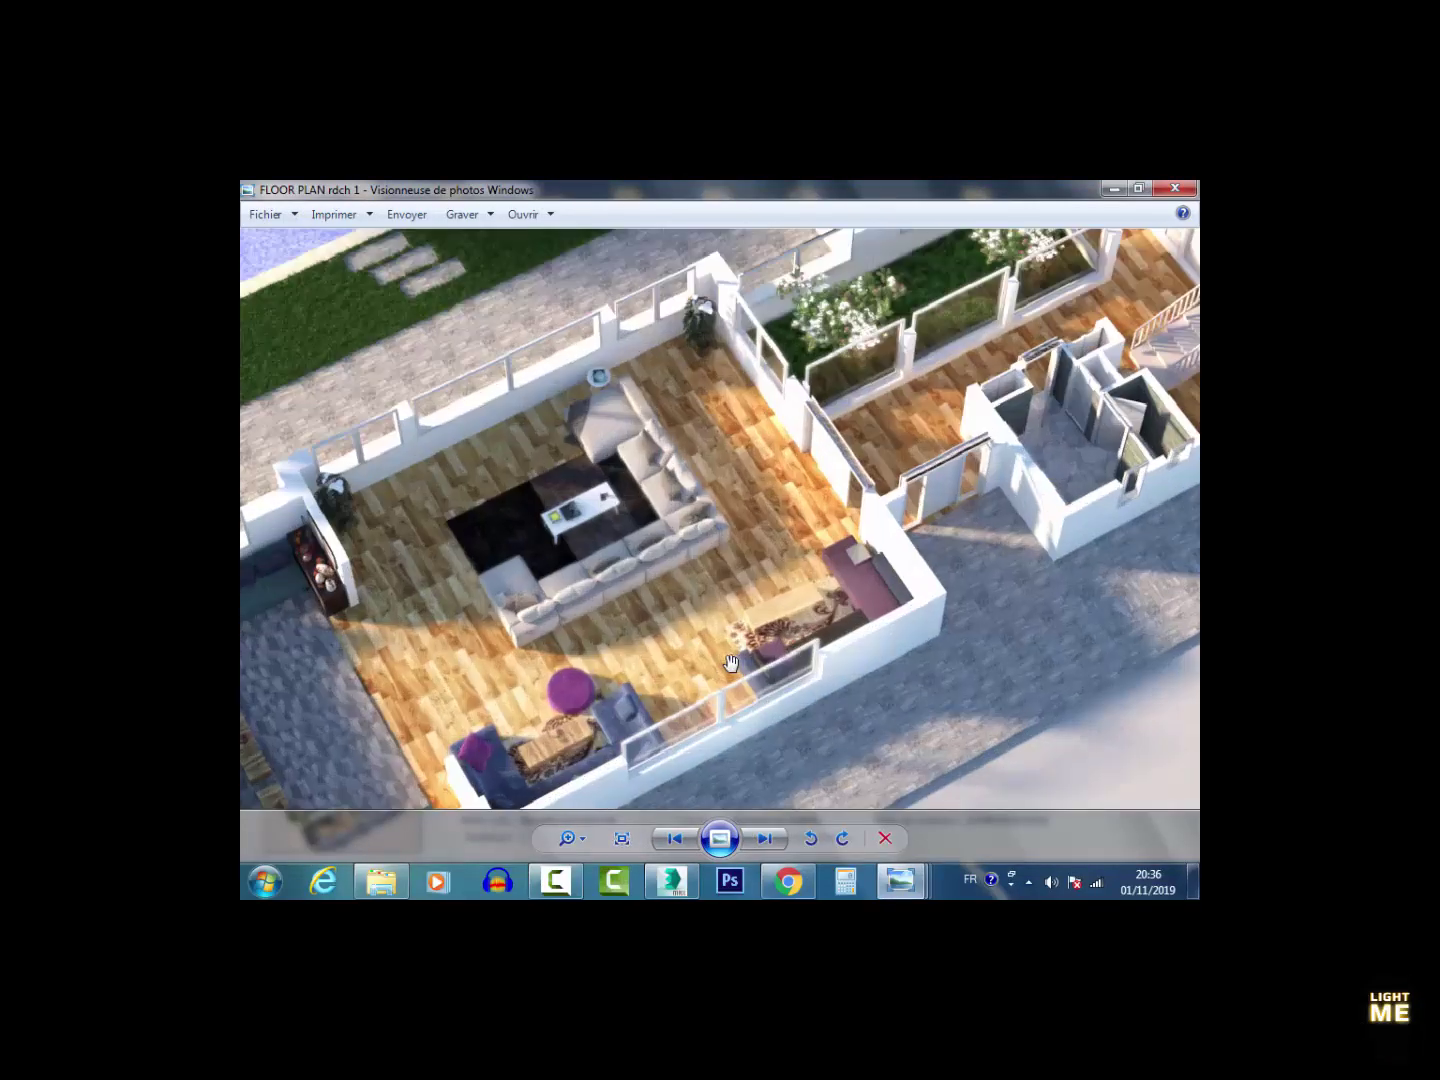
pyautogui.moveTo(550, 422); pyautogui.dragTo(925, 346)
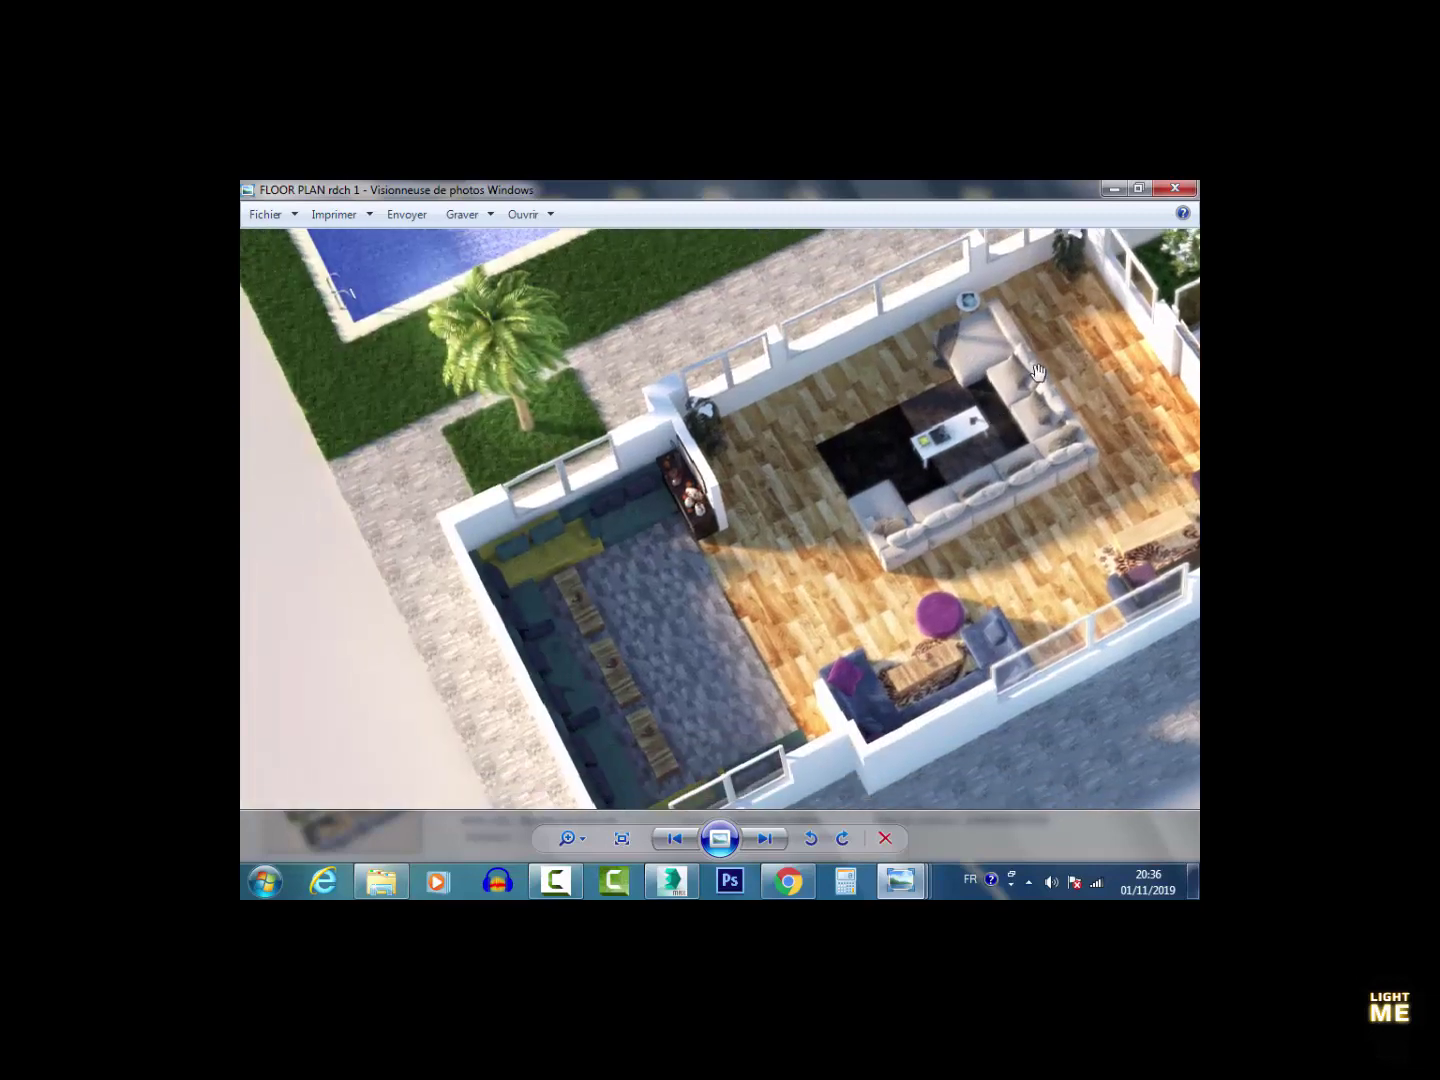
pyautogui.scroll(-3, 1038, 374)
pyautogui.scroll(3, 706, 530)
pyautogui.scroll(-3, 723, 551)
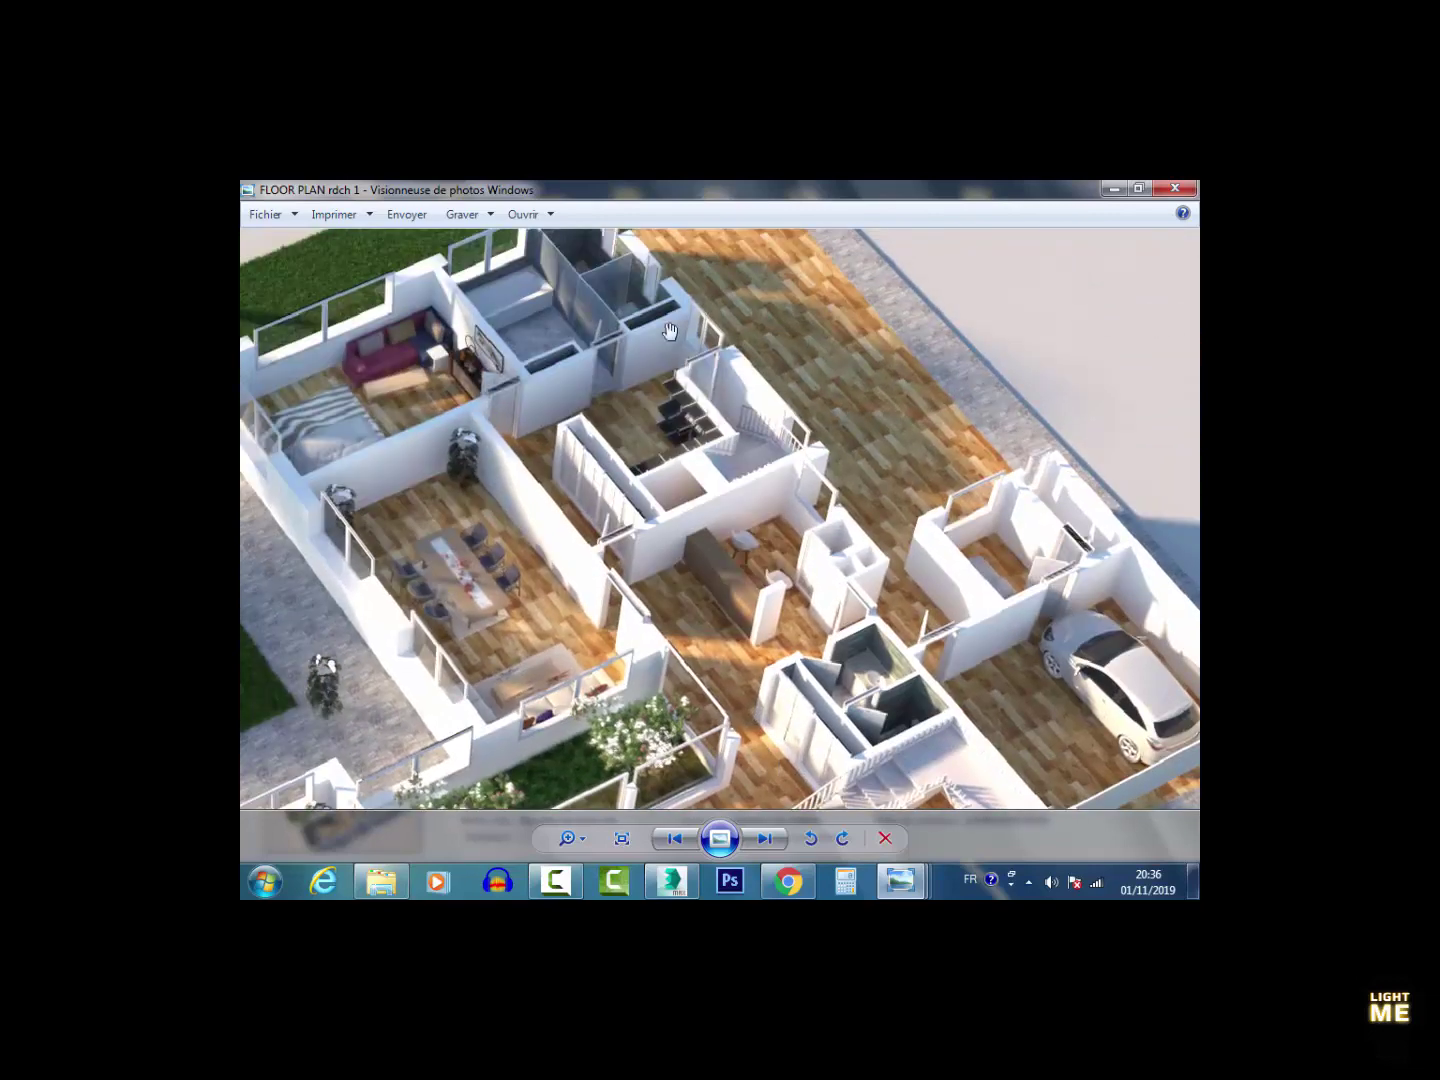
pyautogui.moveTo(722, 551); pyautogui.dragTo(910, 650)
pyautogui.scroll(3, 546, 537)
pyautogui.scroll(-3, 514, 427)
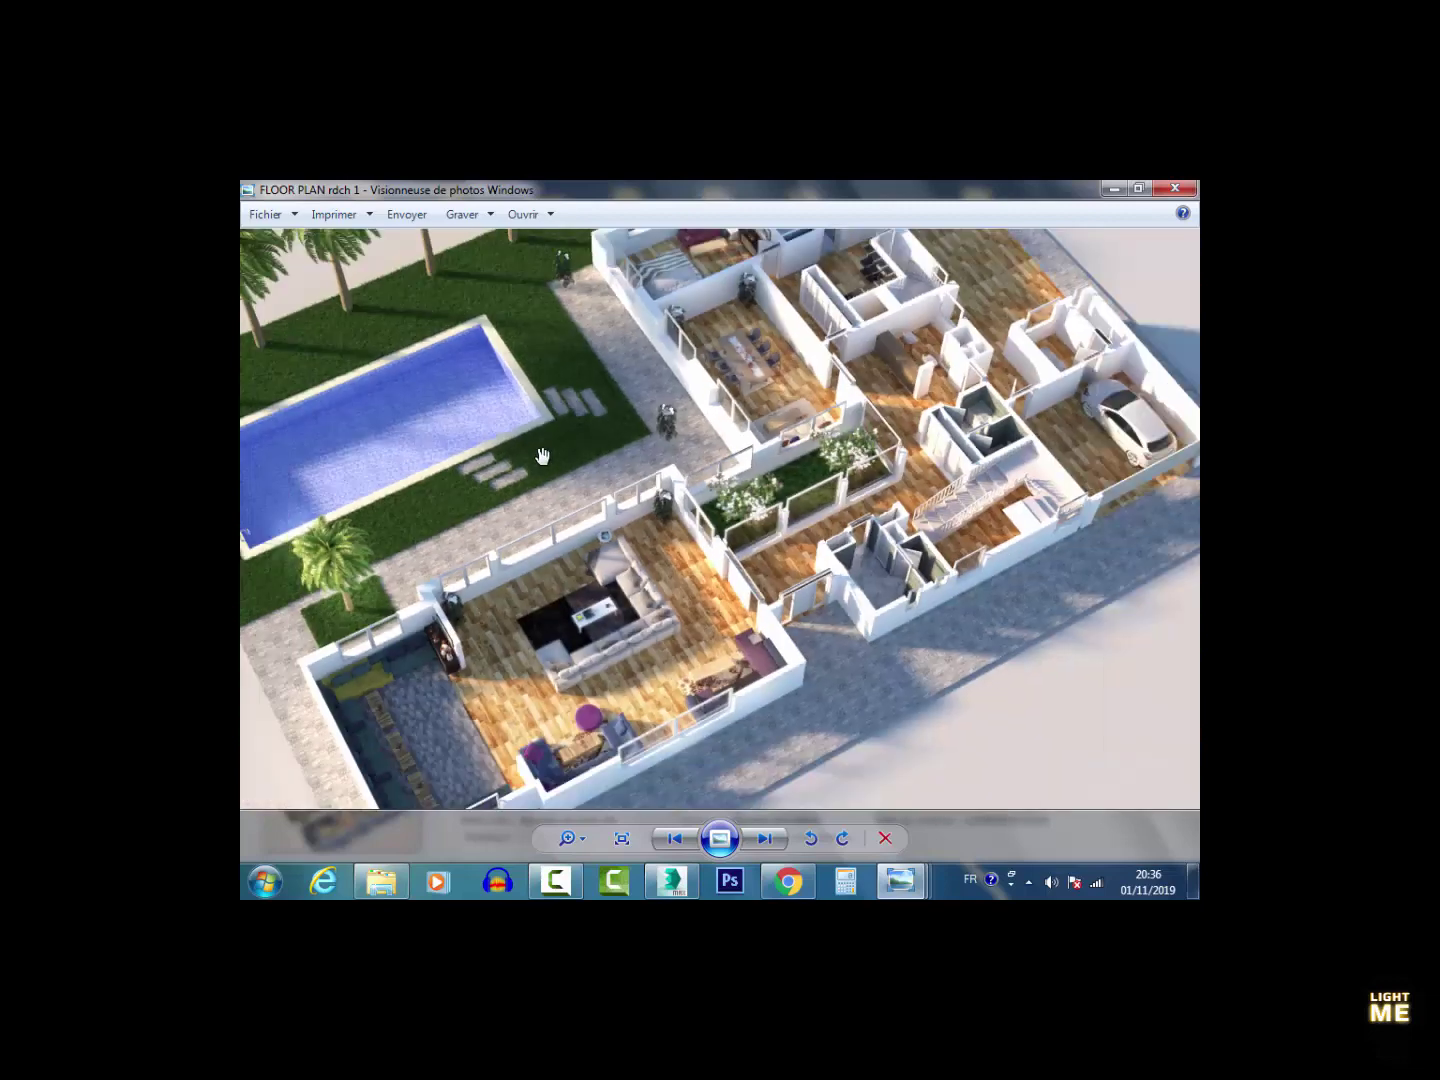
pyautogui.scroll(3, 778, 406)
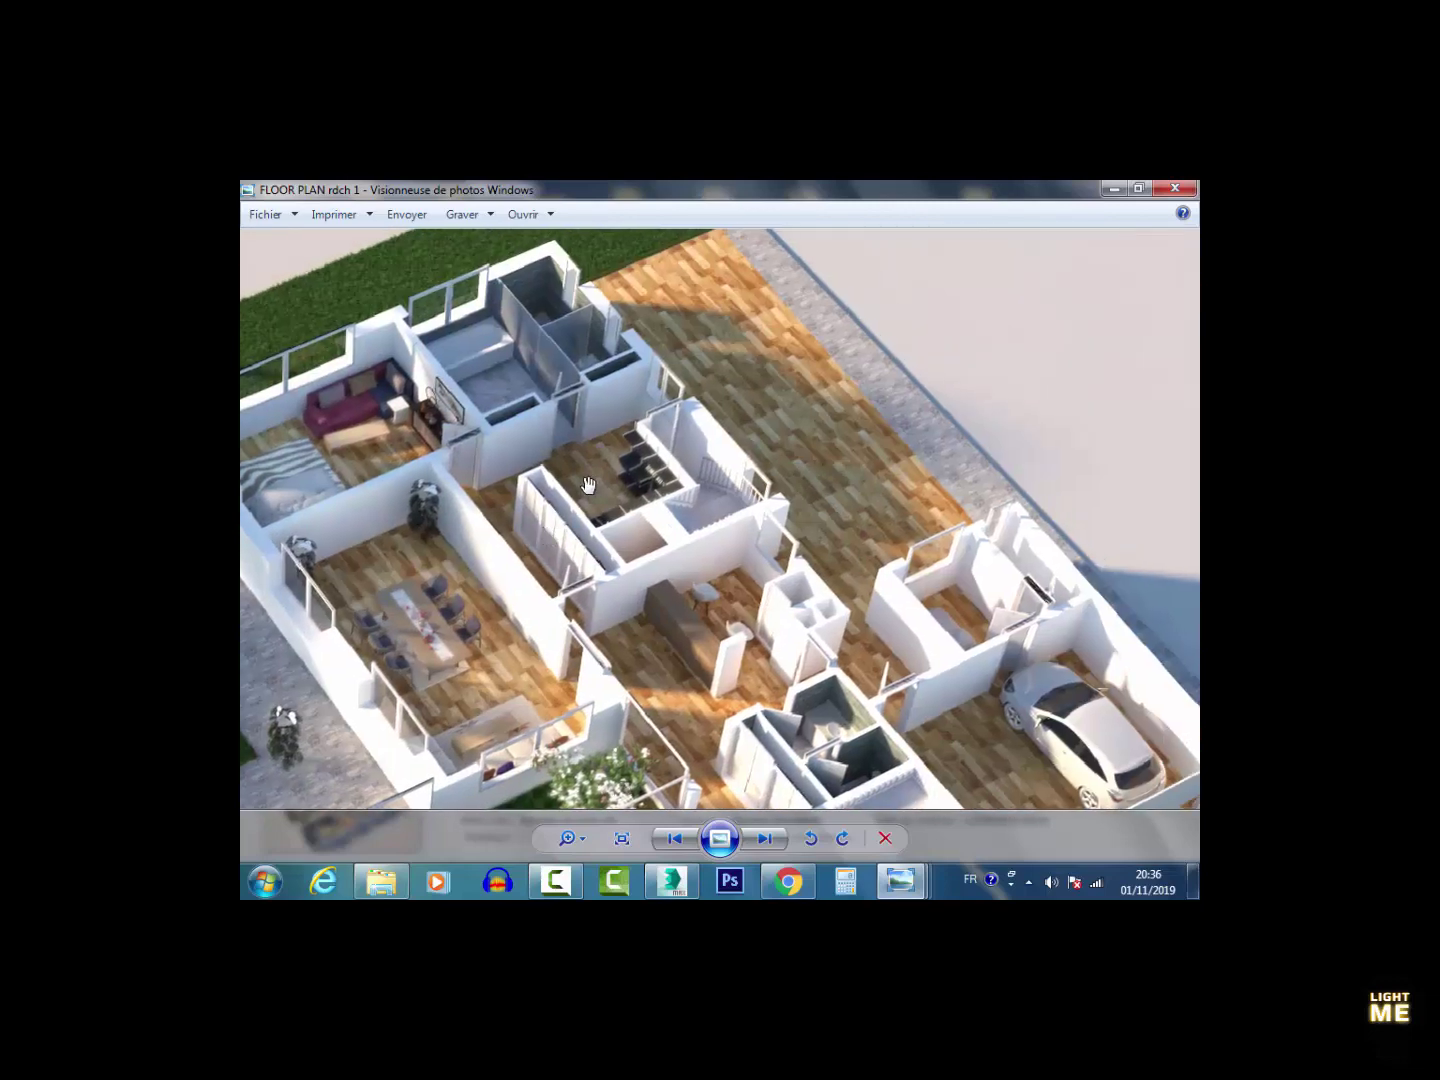
pyautogui.scroll(-3, 589, 485)
pyautogui.scroll(1, 822, 524)
pyautogui.scroll(-1, 815, 562)
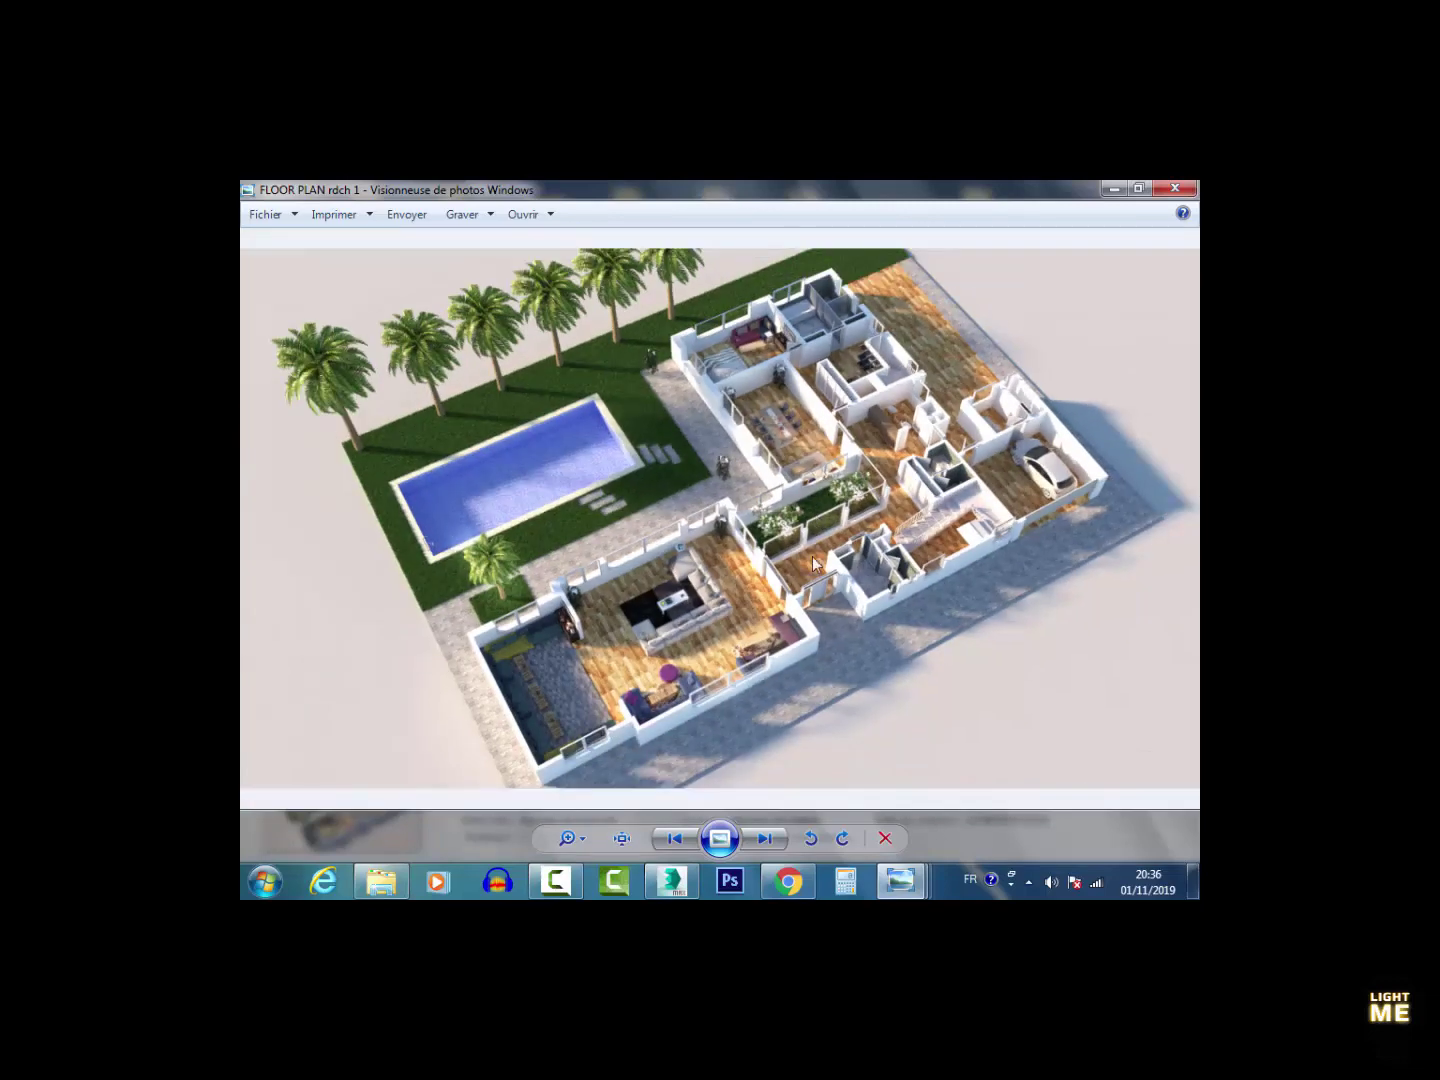
# Step: Show the FLOOR PLAN rdch 2 render, examine its rooms and sun shadows close up, and minimize the viewer
pyautogui.click(764, 841)
pyautogui.scroll(3, 724, 638)
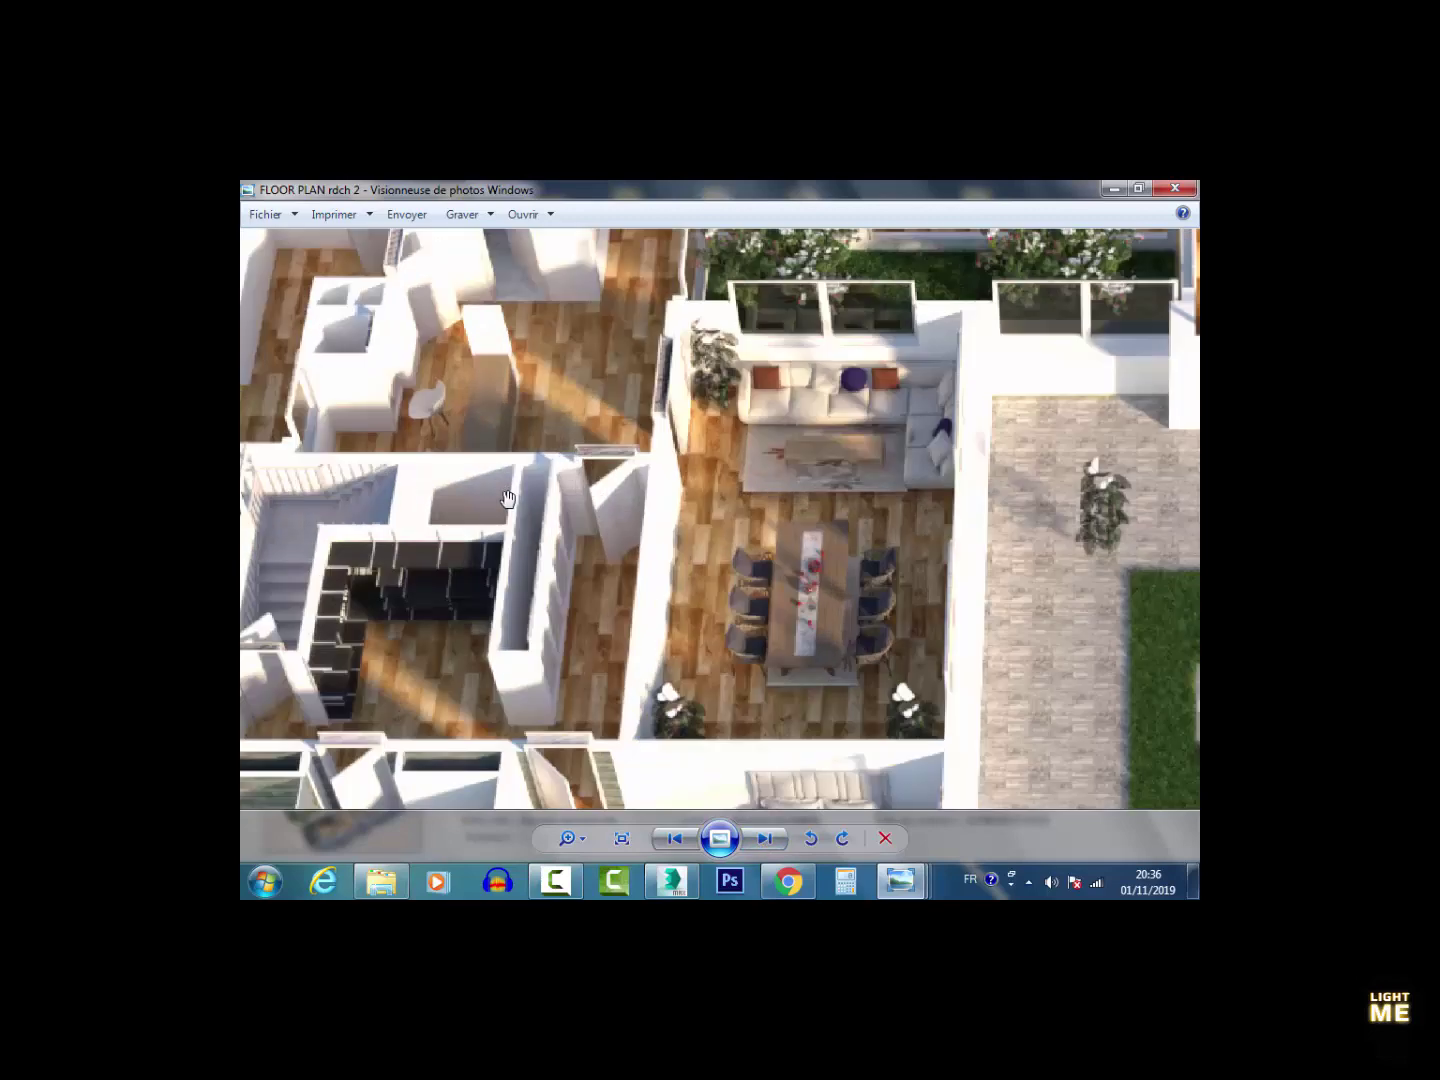
pyautogui.scroll(-2, 724, 638)
pyautogui.scroll(-1, 725, 638)
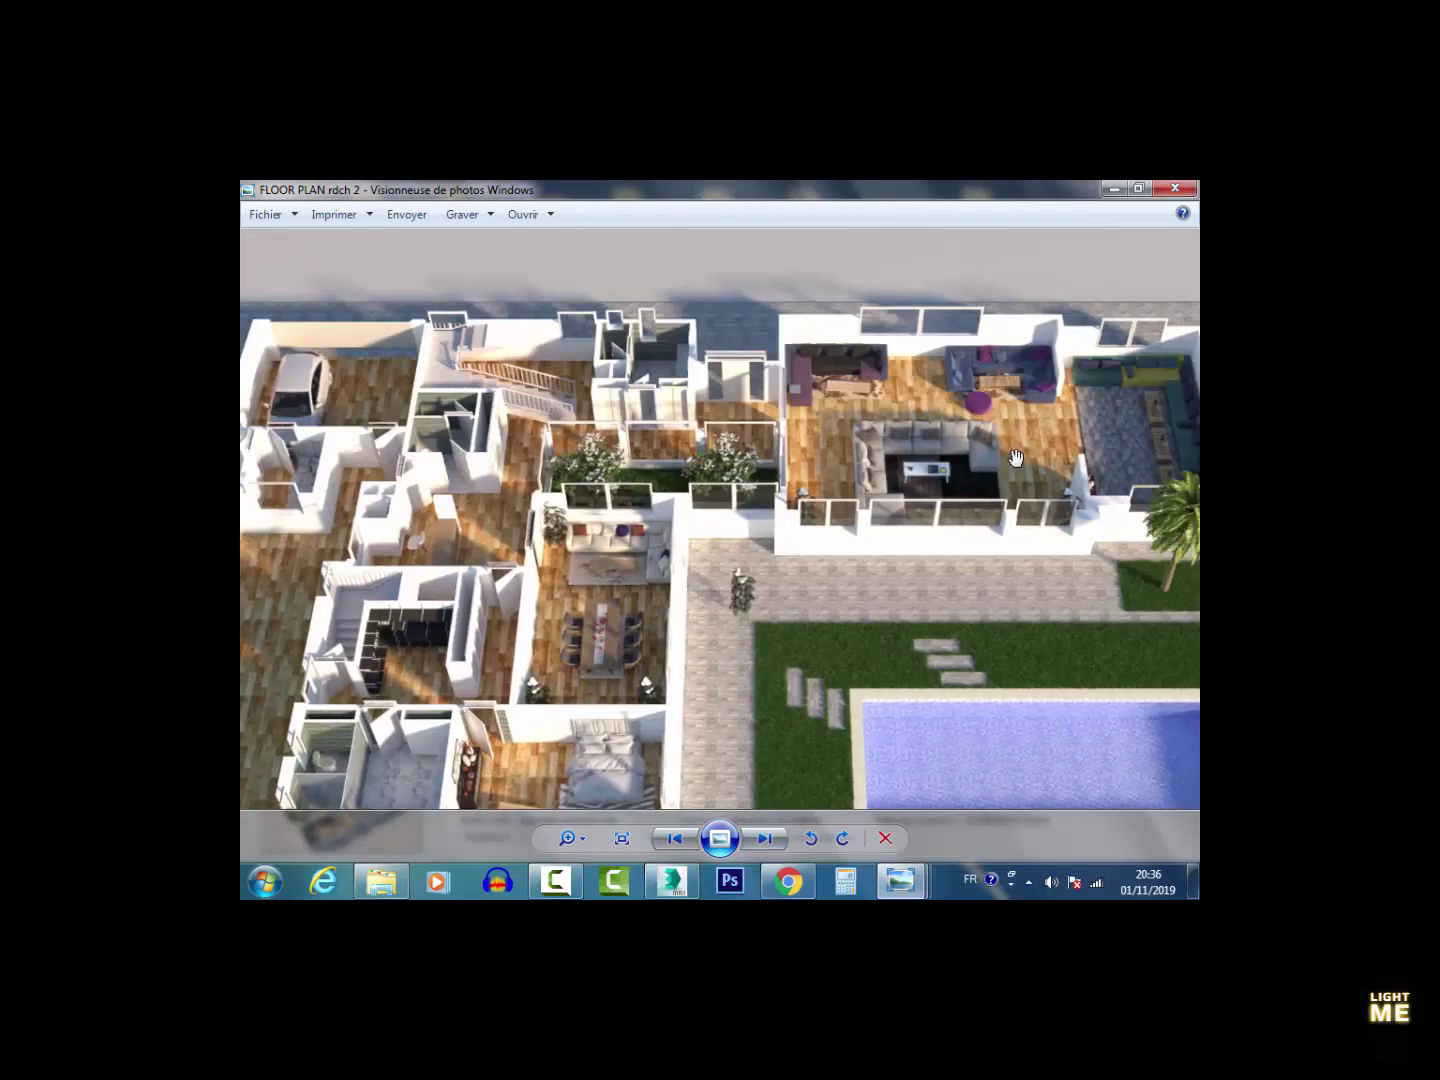
pyautogui.scroll(1, 398, 471)
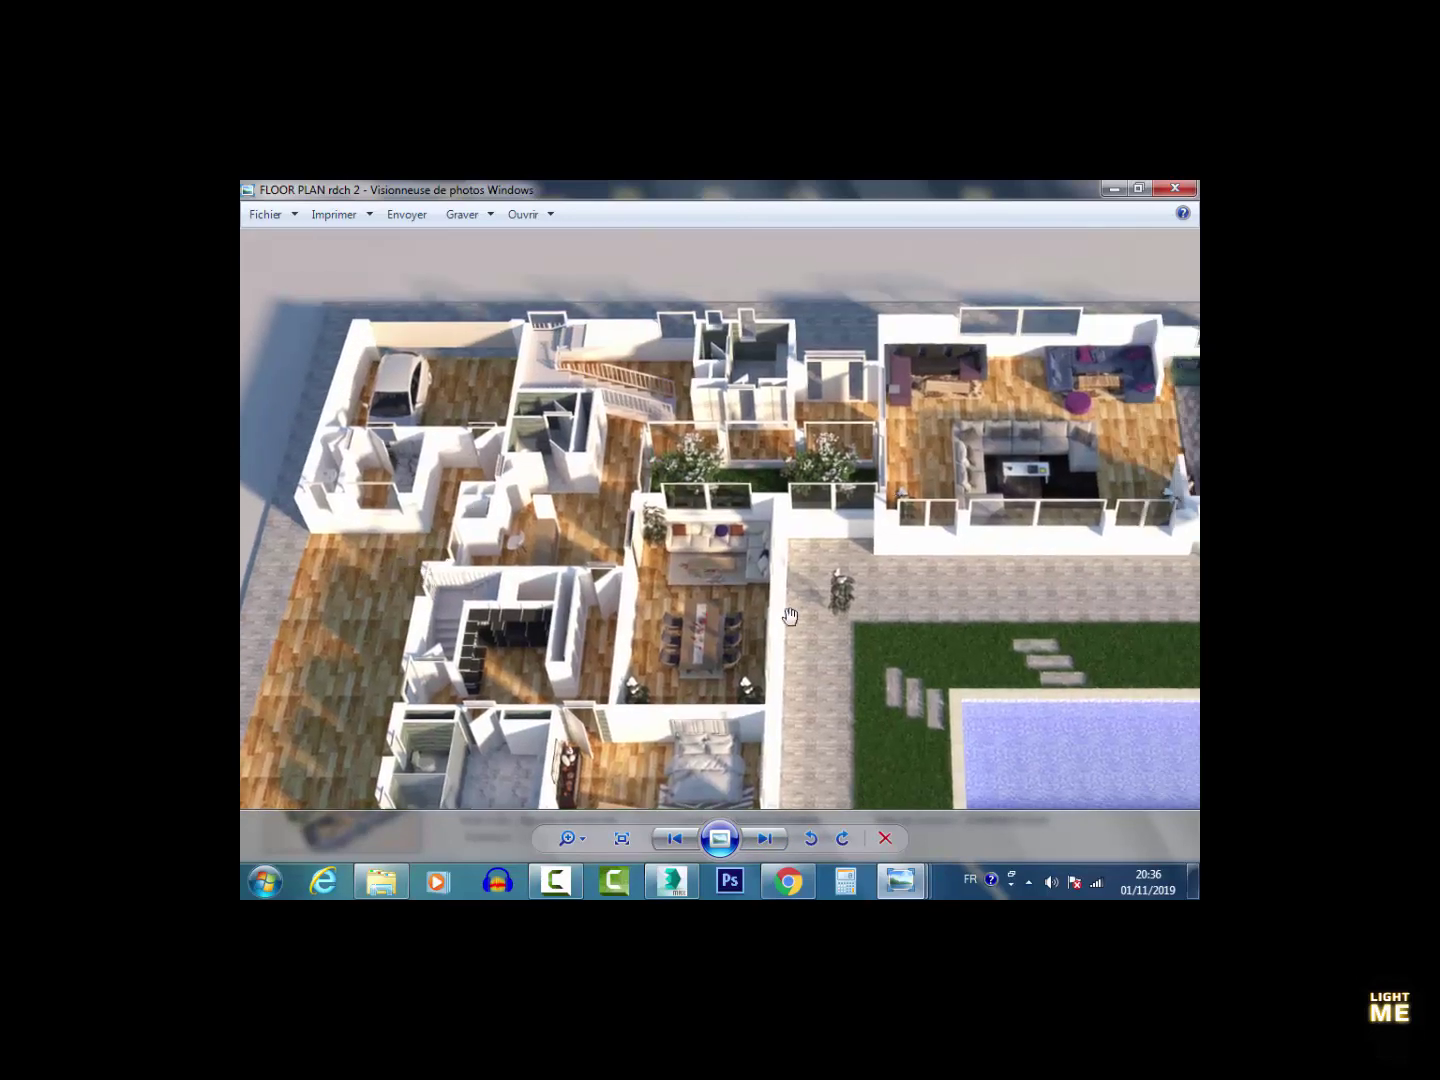
pyautogui.scroll(-3, 855, 442)
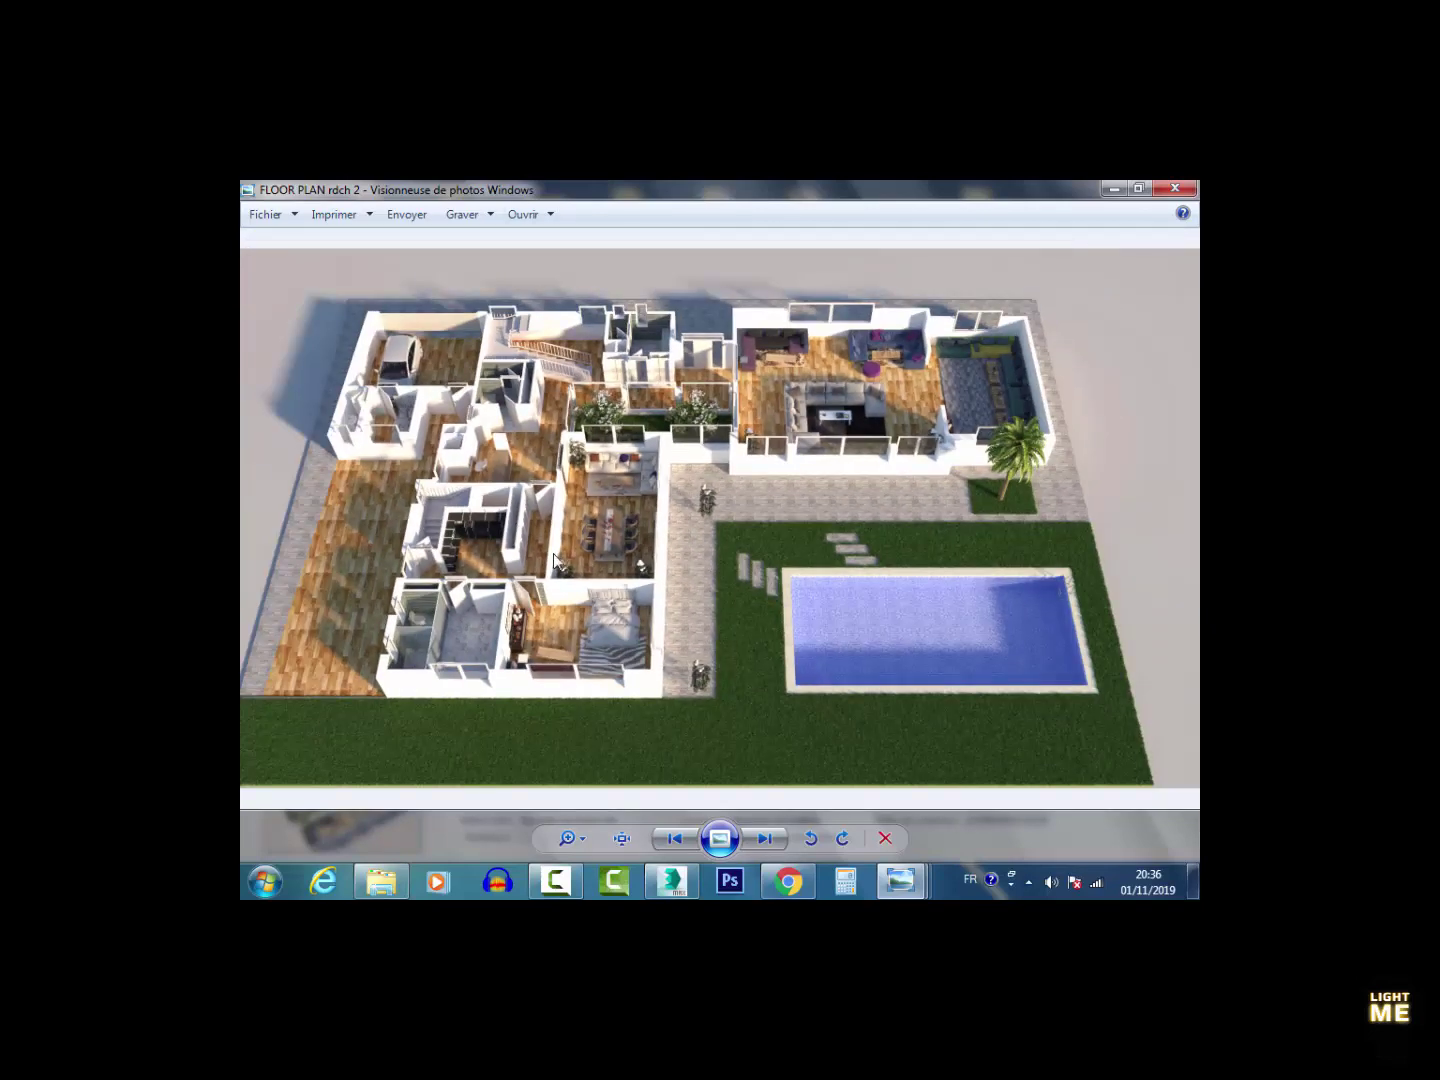
pyautogui.scroll(2, 554, 558)
pyautogui.scroll(-1, 553, 558)
pyautogui.scroll(1, 628, 668)
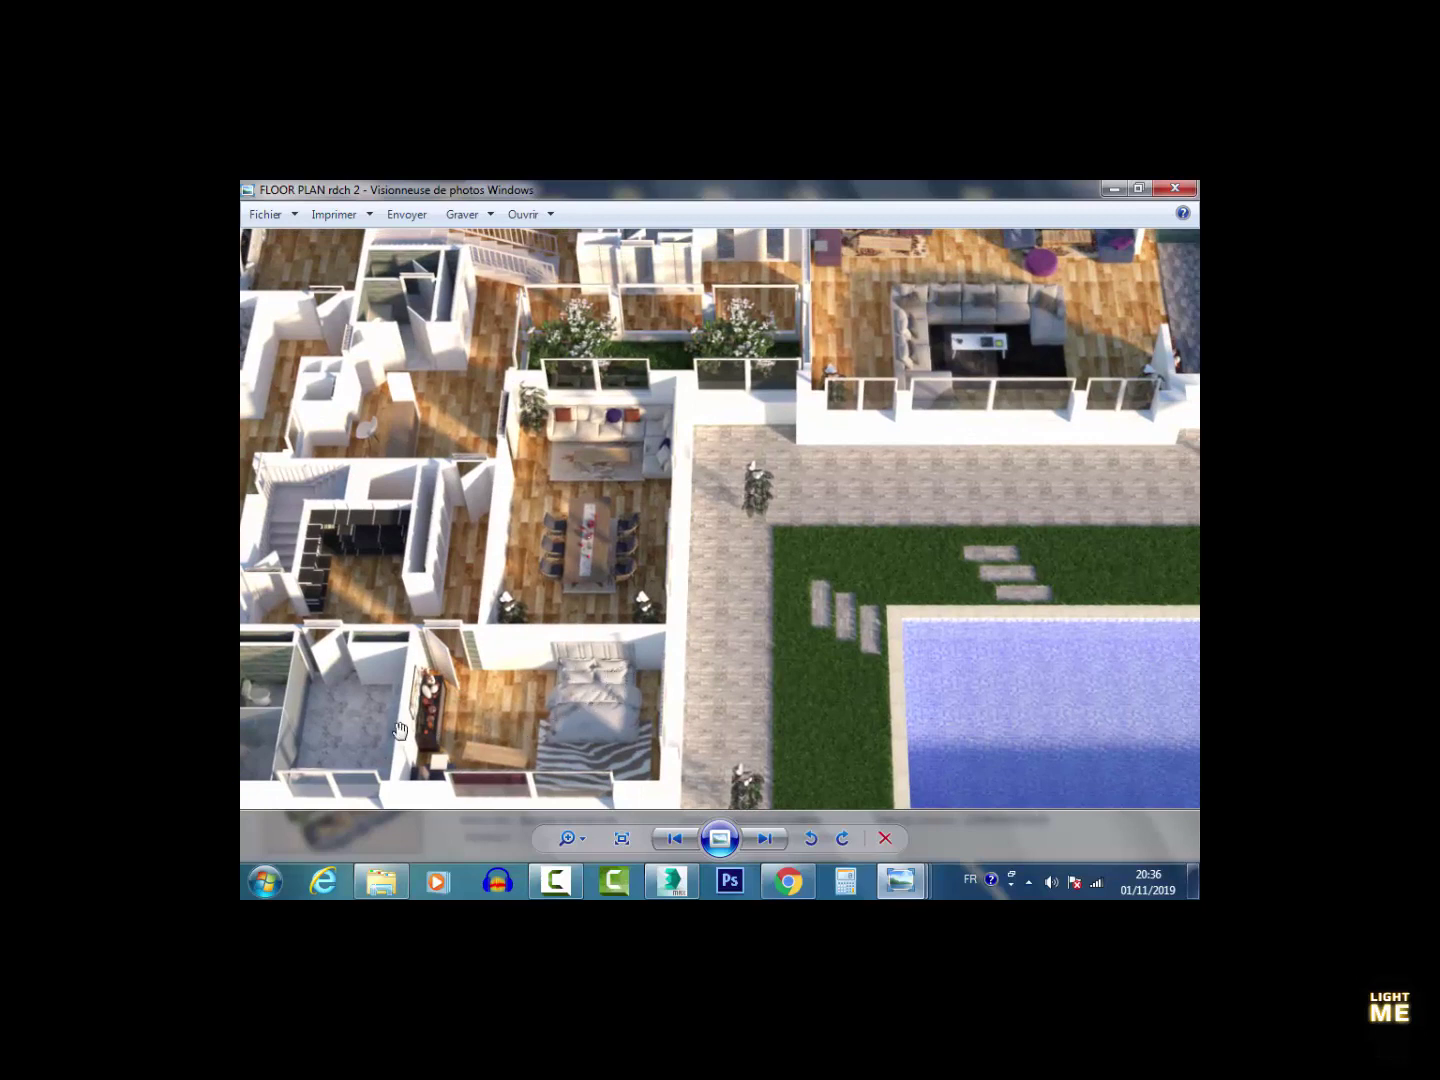
pyautogui.scroll(-1, 570, 460)
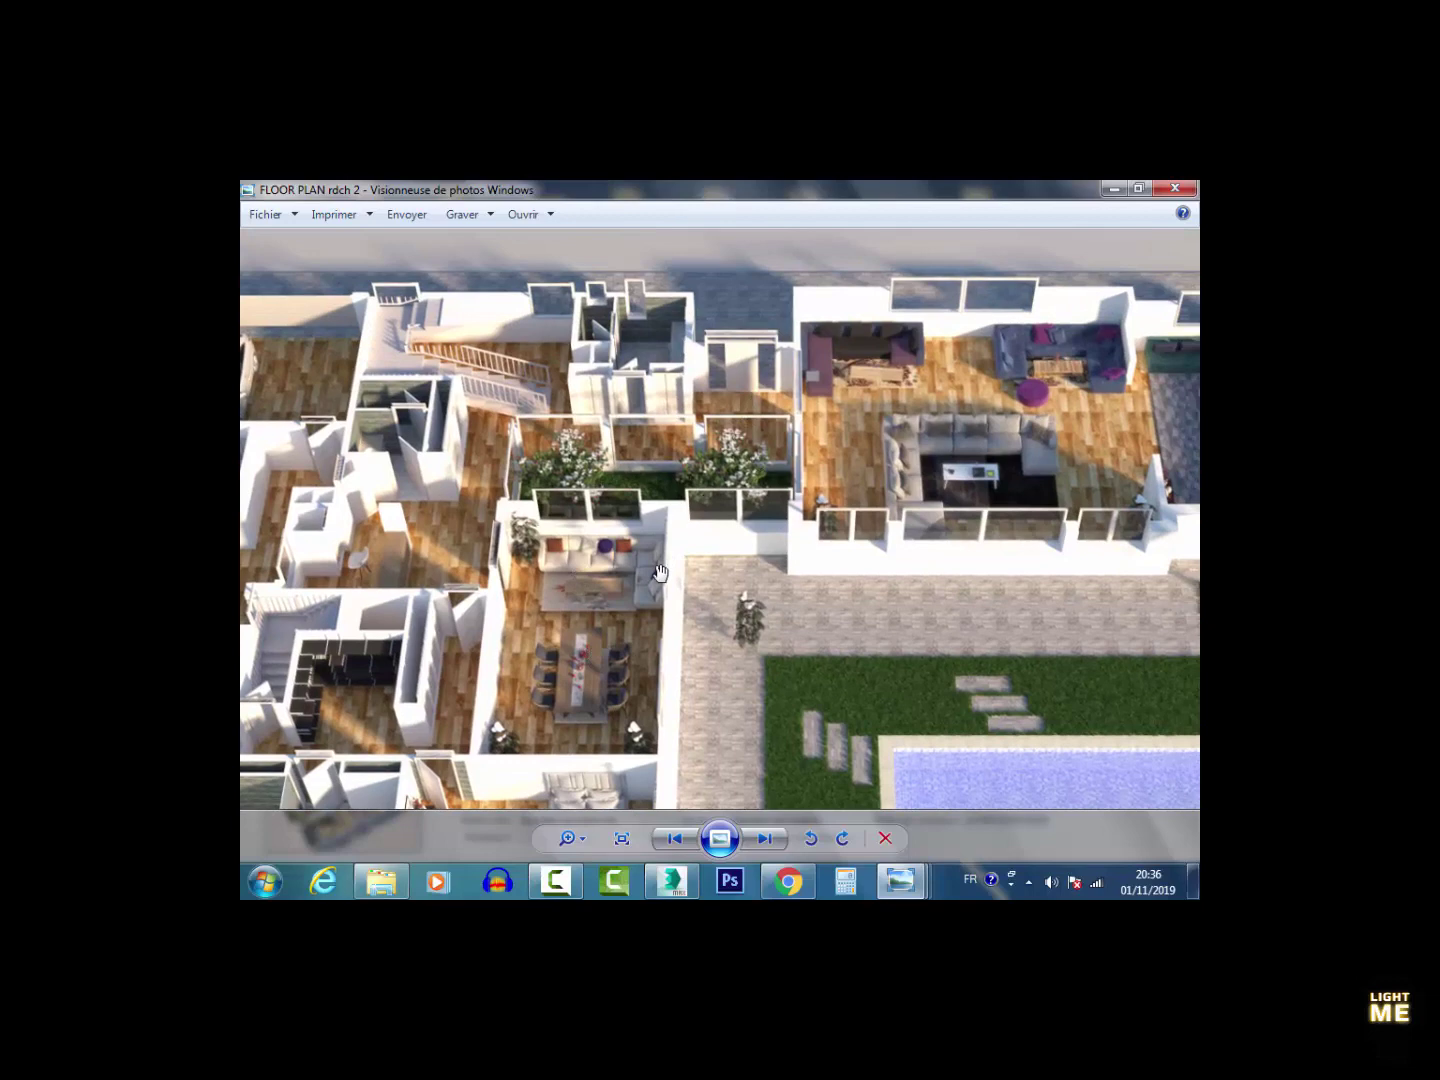
pyautogui.scroll(-3, 724, 528)
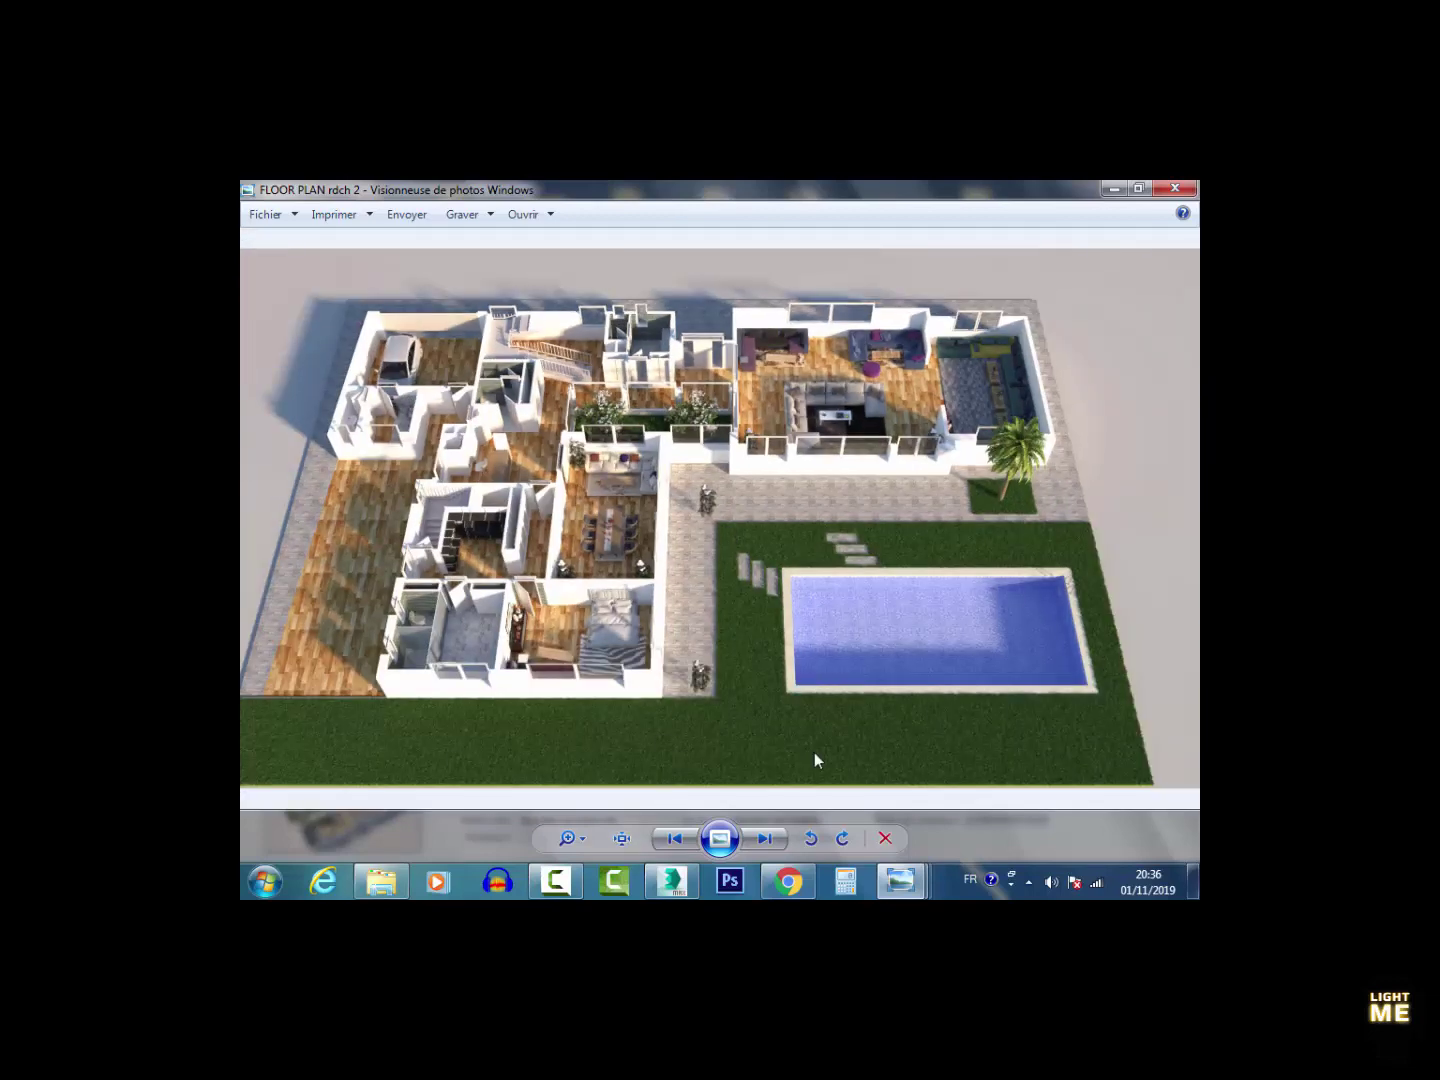
pyautogui.click(1111, 188)
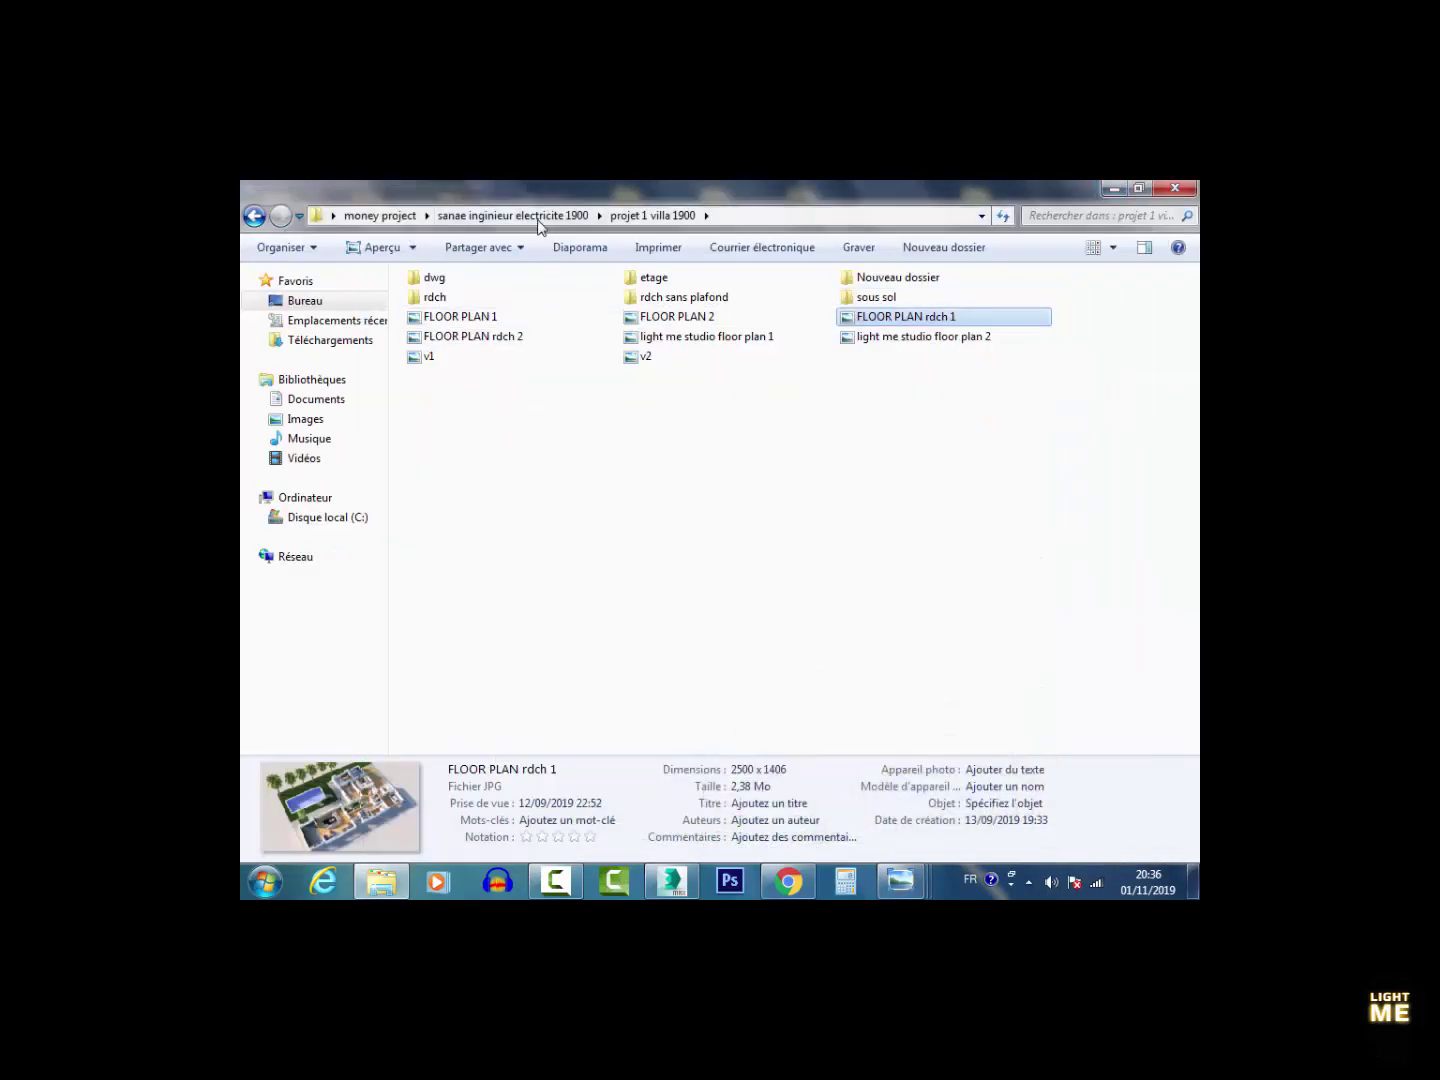
# Step: Go up from the projet 1 villa 1900 folder to the money project folder
pyautogui.click(432, 219)
pyautogui.click(380, 216)
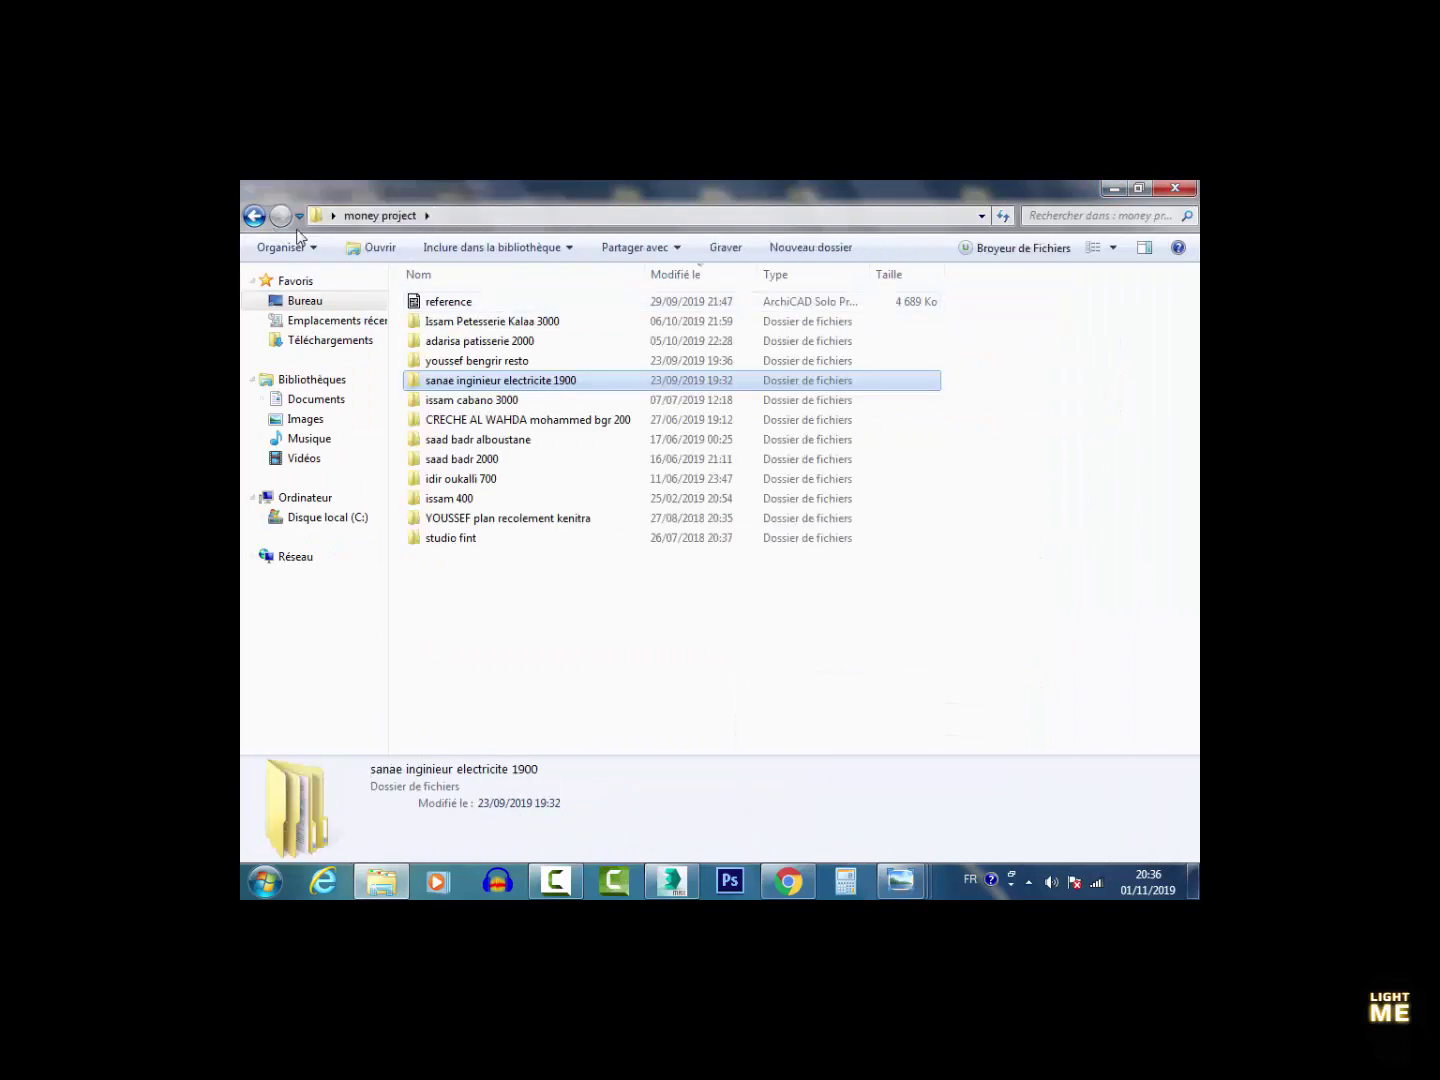
pyautogui.click(254, 216)
pyautogui.click(281, 216)
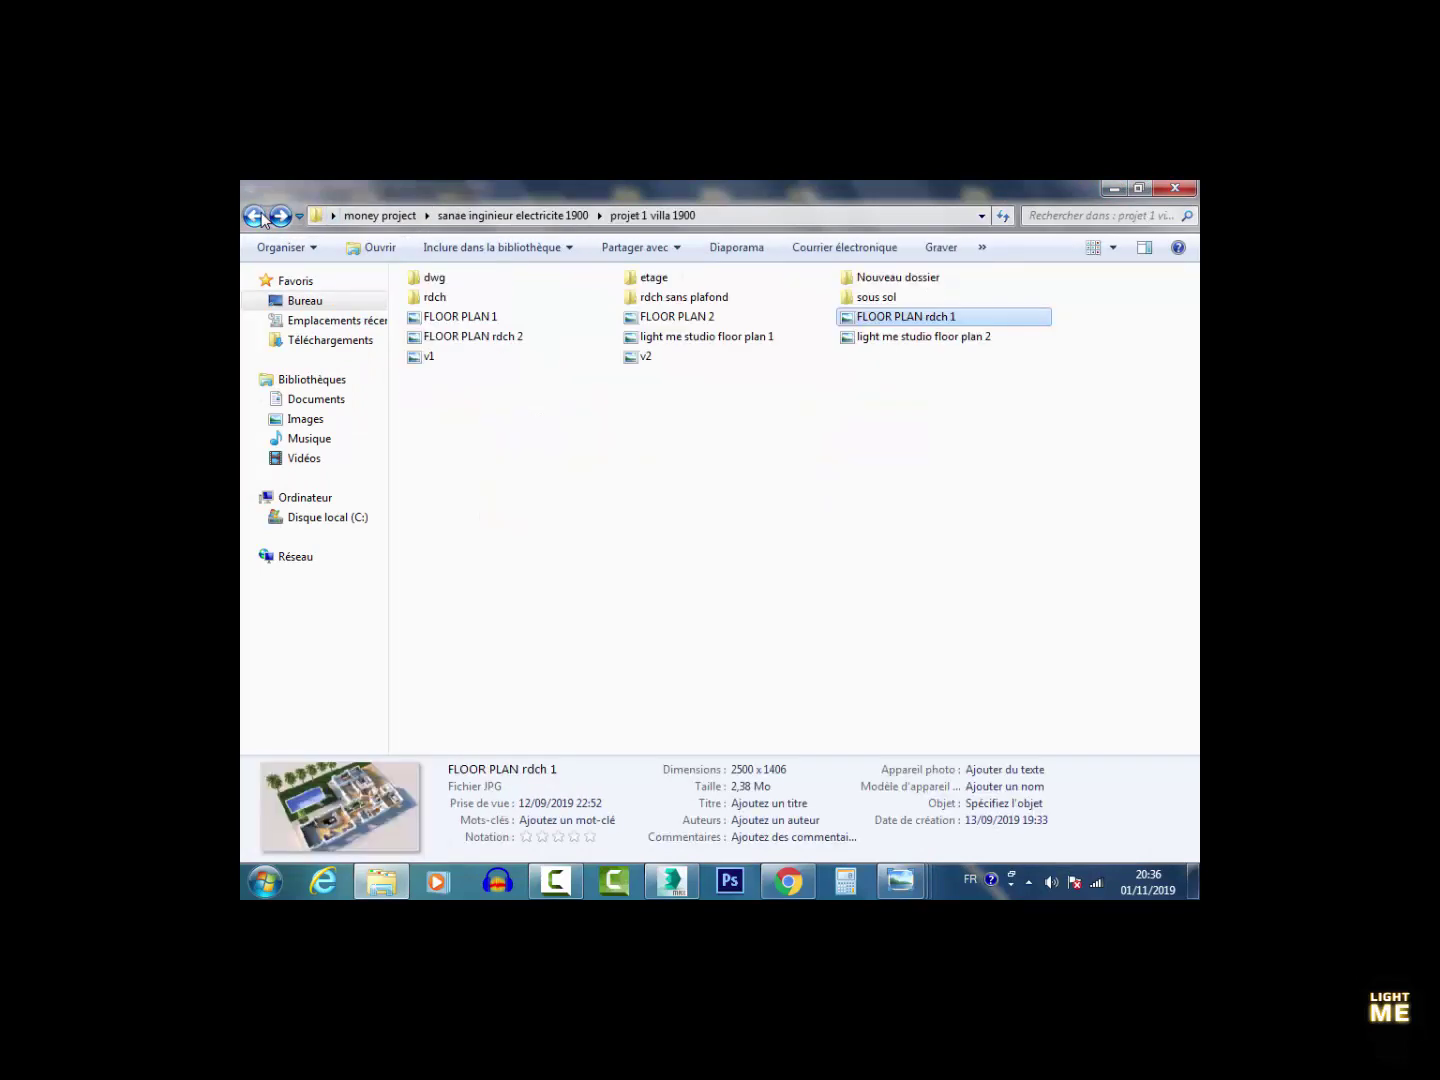
pyautogui.click(380, 216)
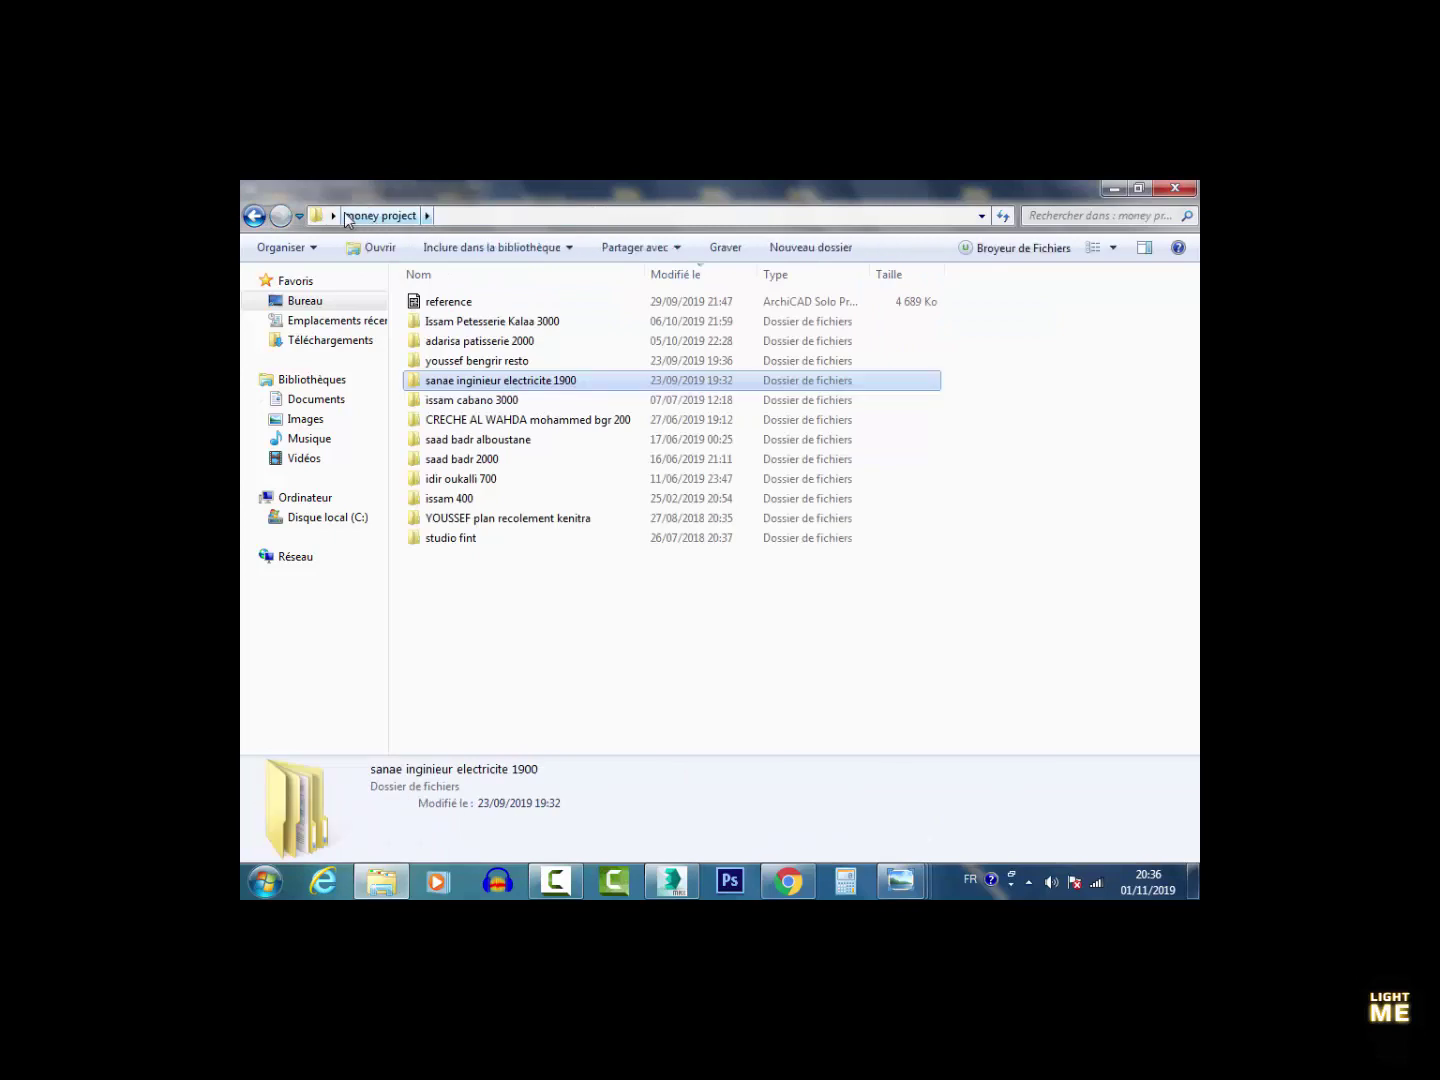
# Step: Switch to Chrome and open the Apartement N° 120 project from the LIGHT ME STUDIO profile on Behance
pyautogui.click(426, 216)
pyautogui.click(348, 232)
pyautogui.click(789, 880)
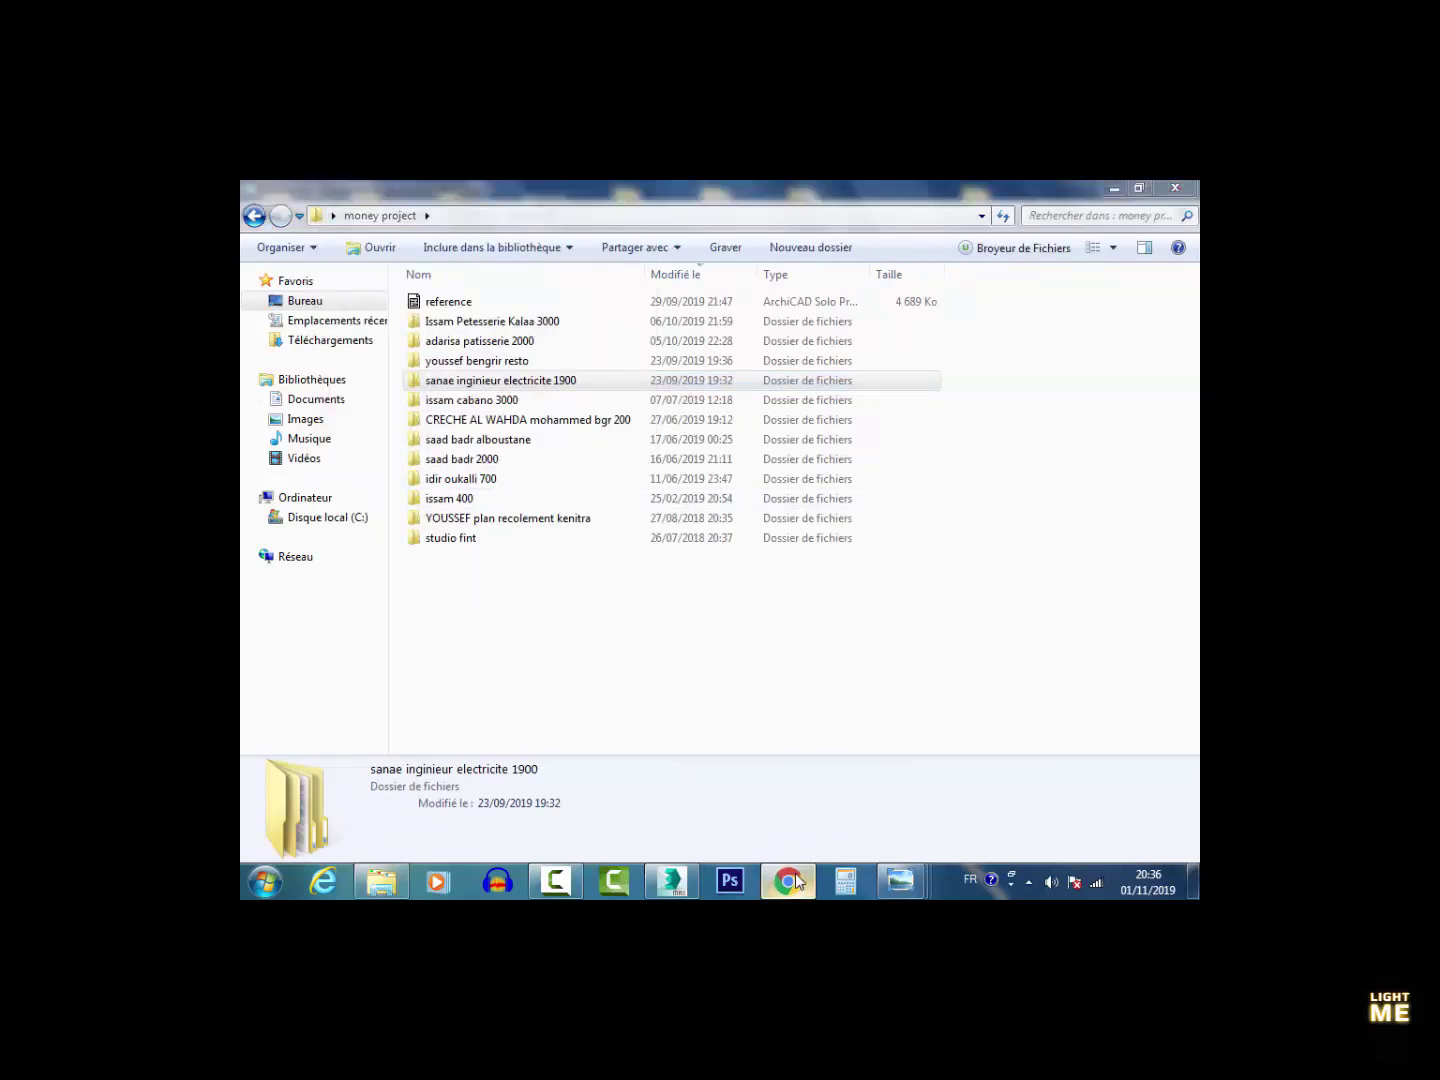
pyautogui.scroll(-8, 775, 671)
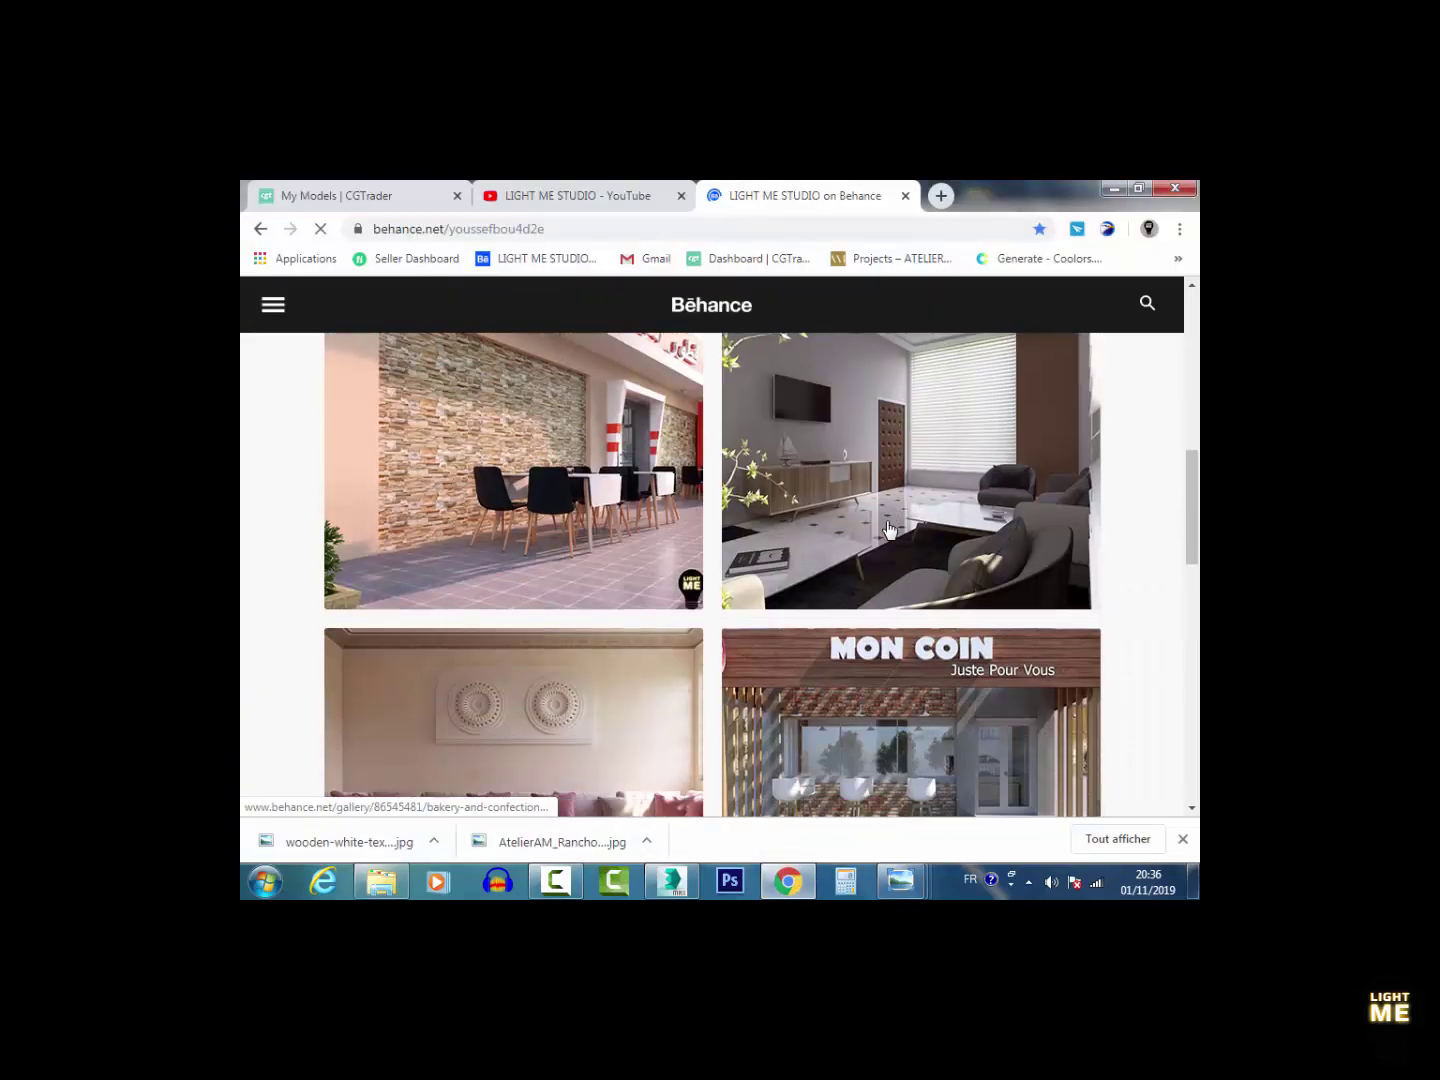
pyautogui.scroll(-1, 784, 679)
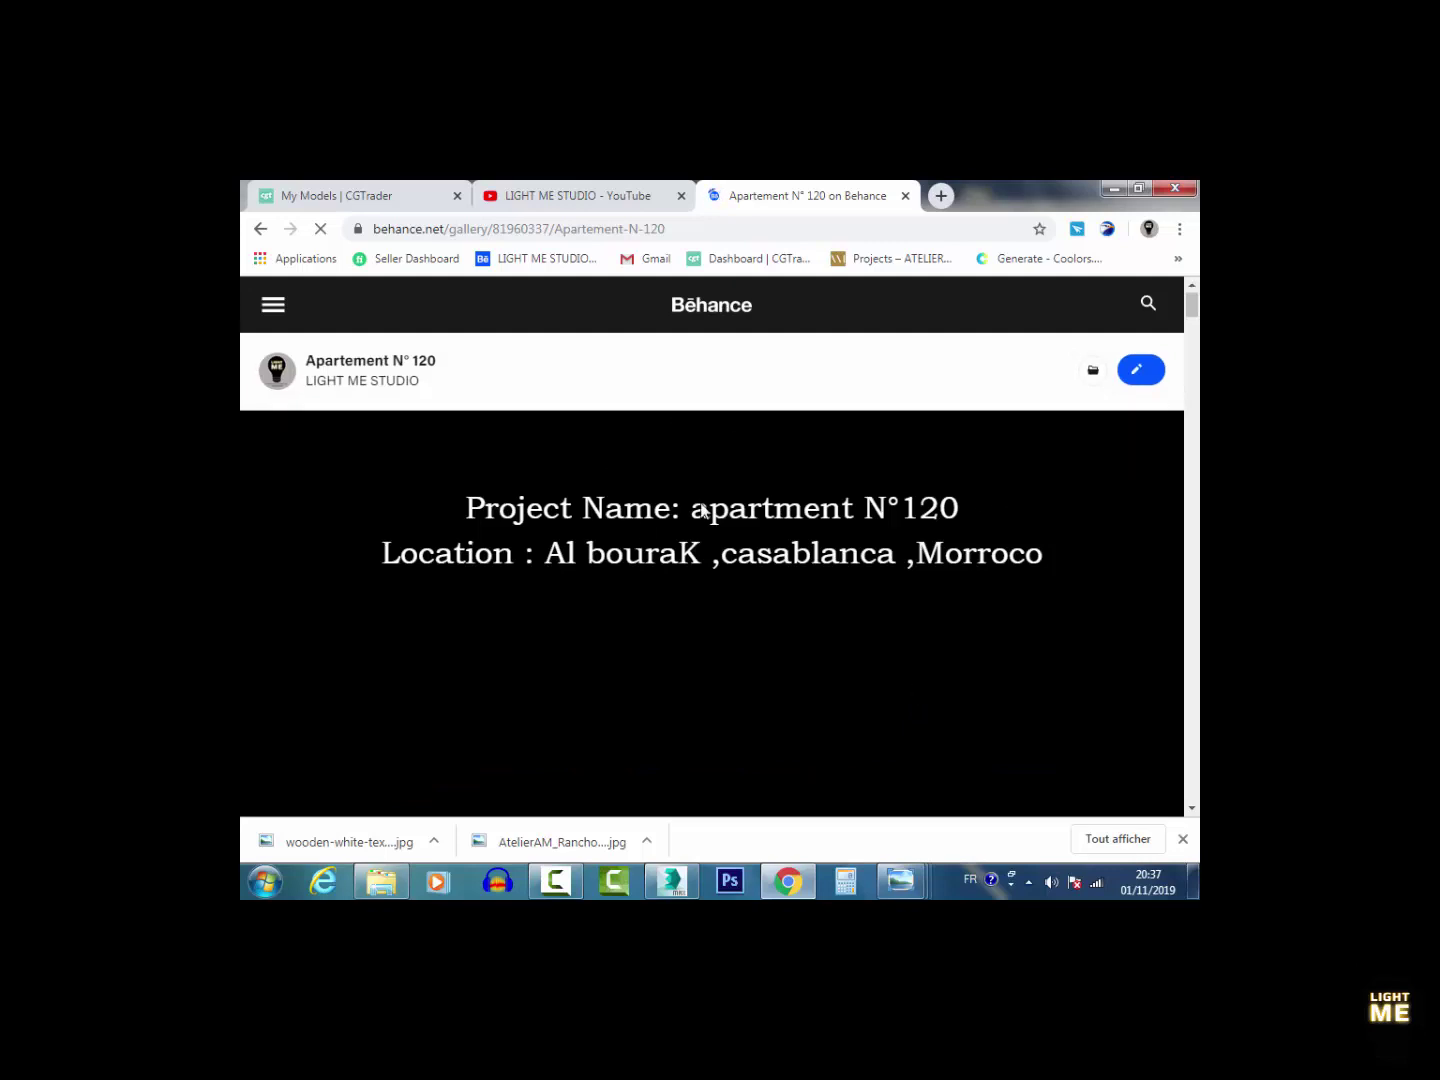
# Step: Examine the living room renders in the Apartement N° 120 project, including the sofas, wall art and carved coffee table
pyautogui.scroll(-10, 698, 503)
pyautogui.scroll(-5, 697, 503)
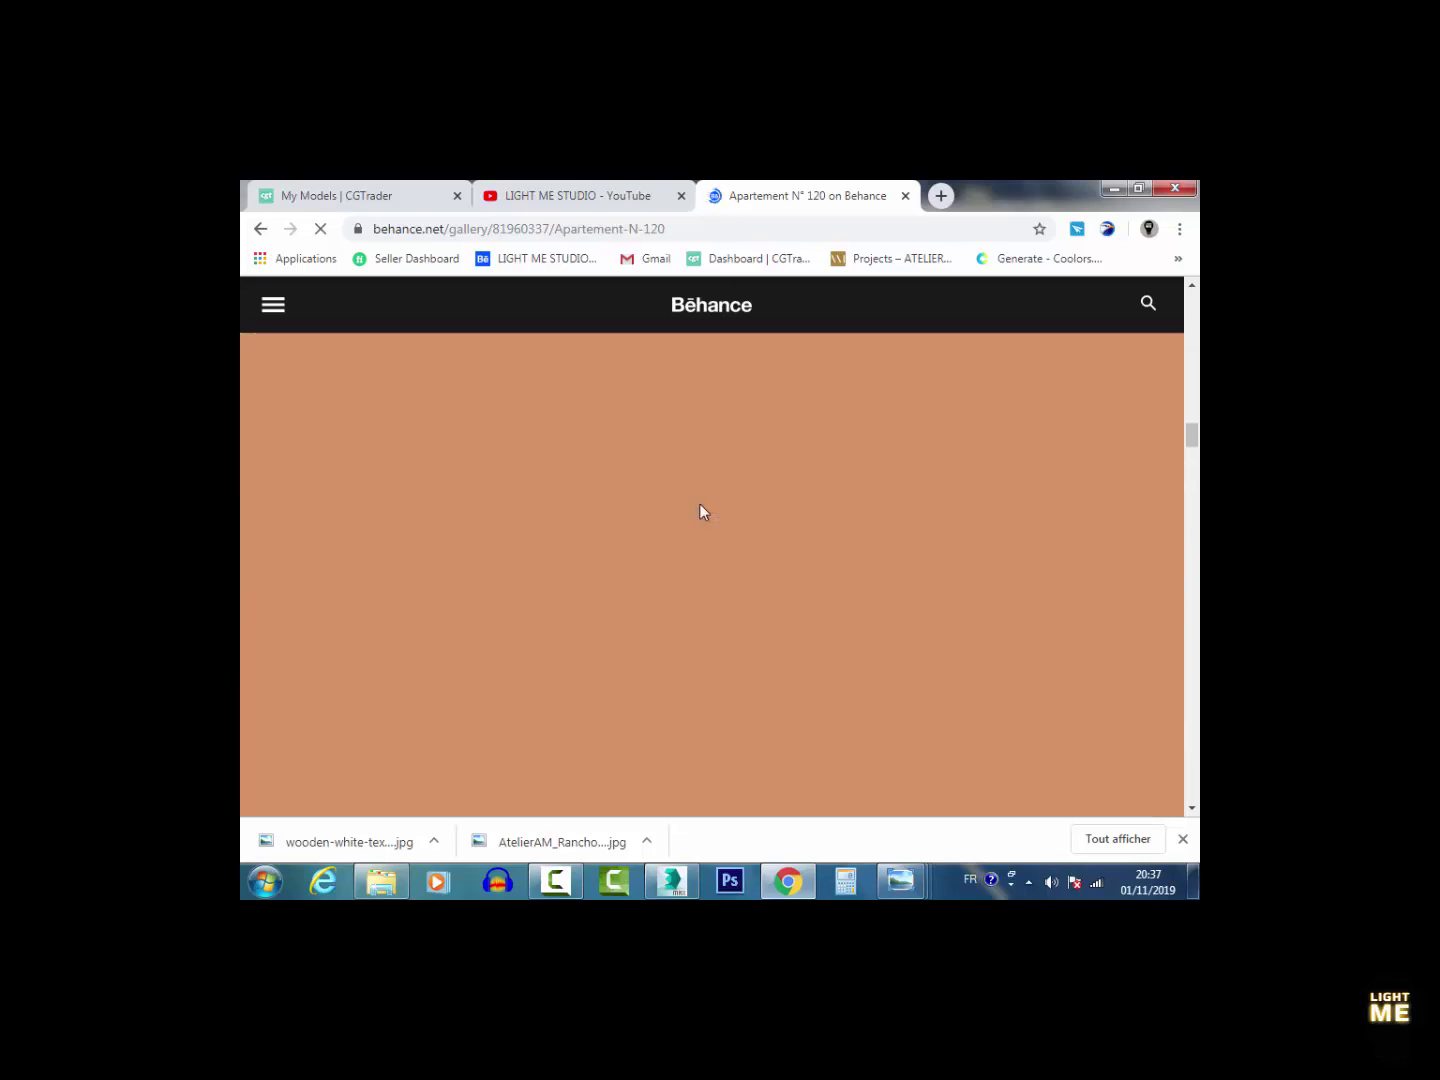
pyautogui.scroll(-8, 698, 510)
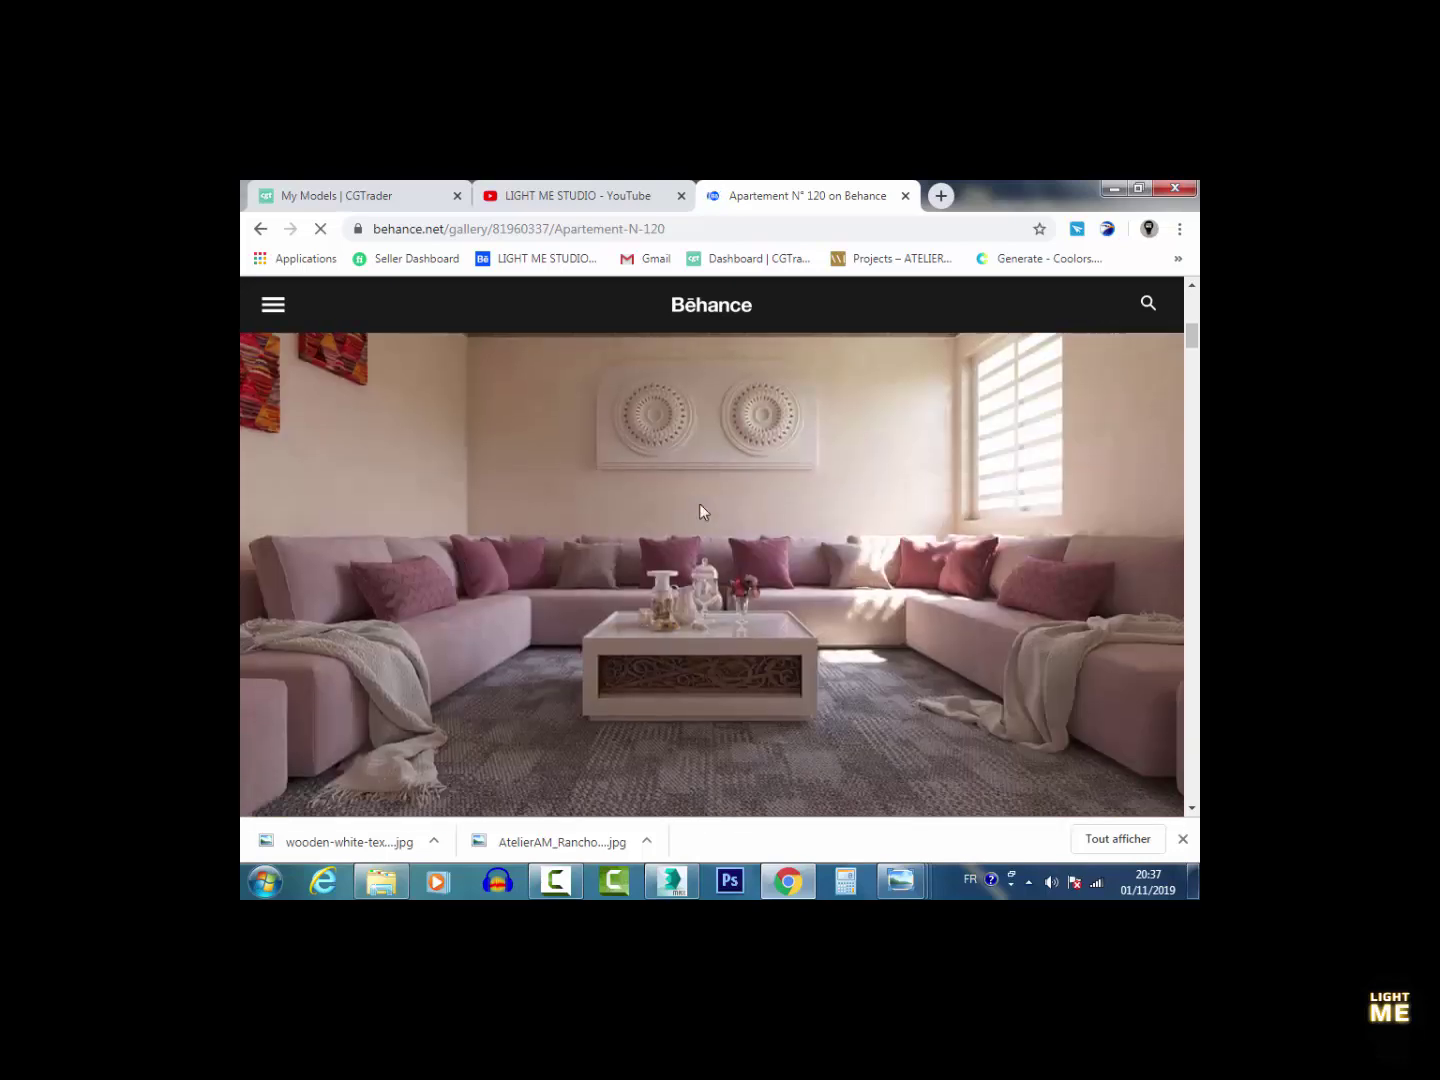
pyautogui.scroll(-10, 702, 511)
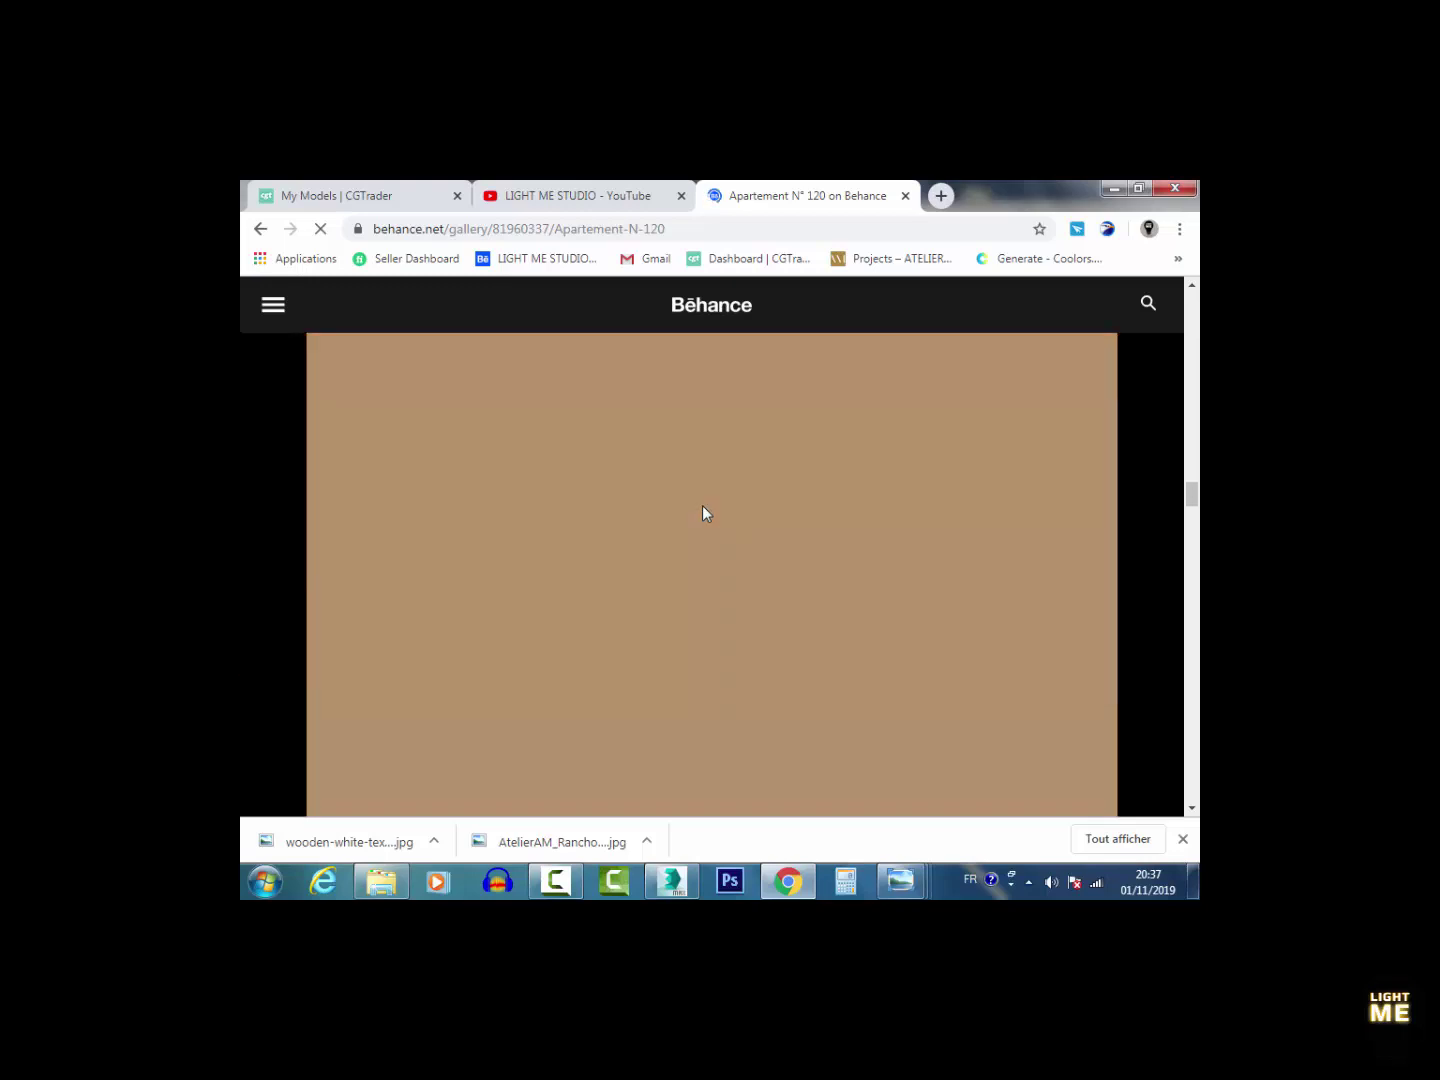
pyautogui.moveTo(1193, 636); pyautogui.dragTo(1191, 440)
pyautogui.scroll(4, 854, 608)
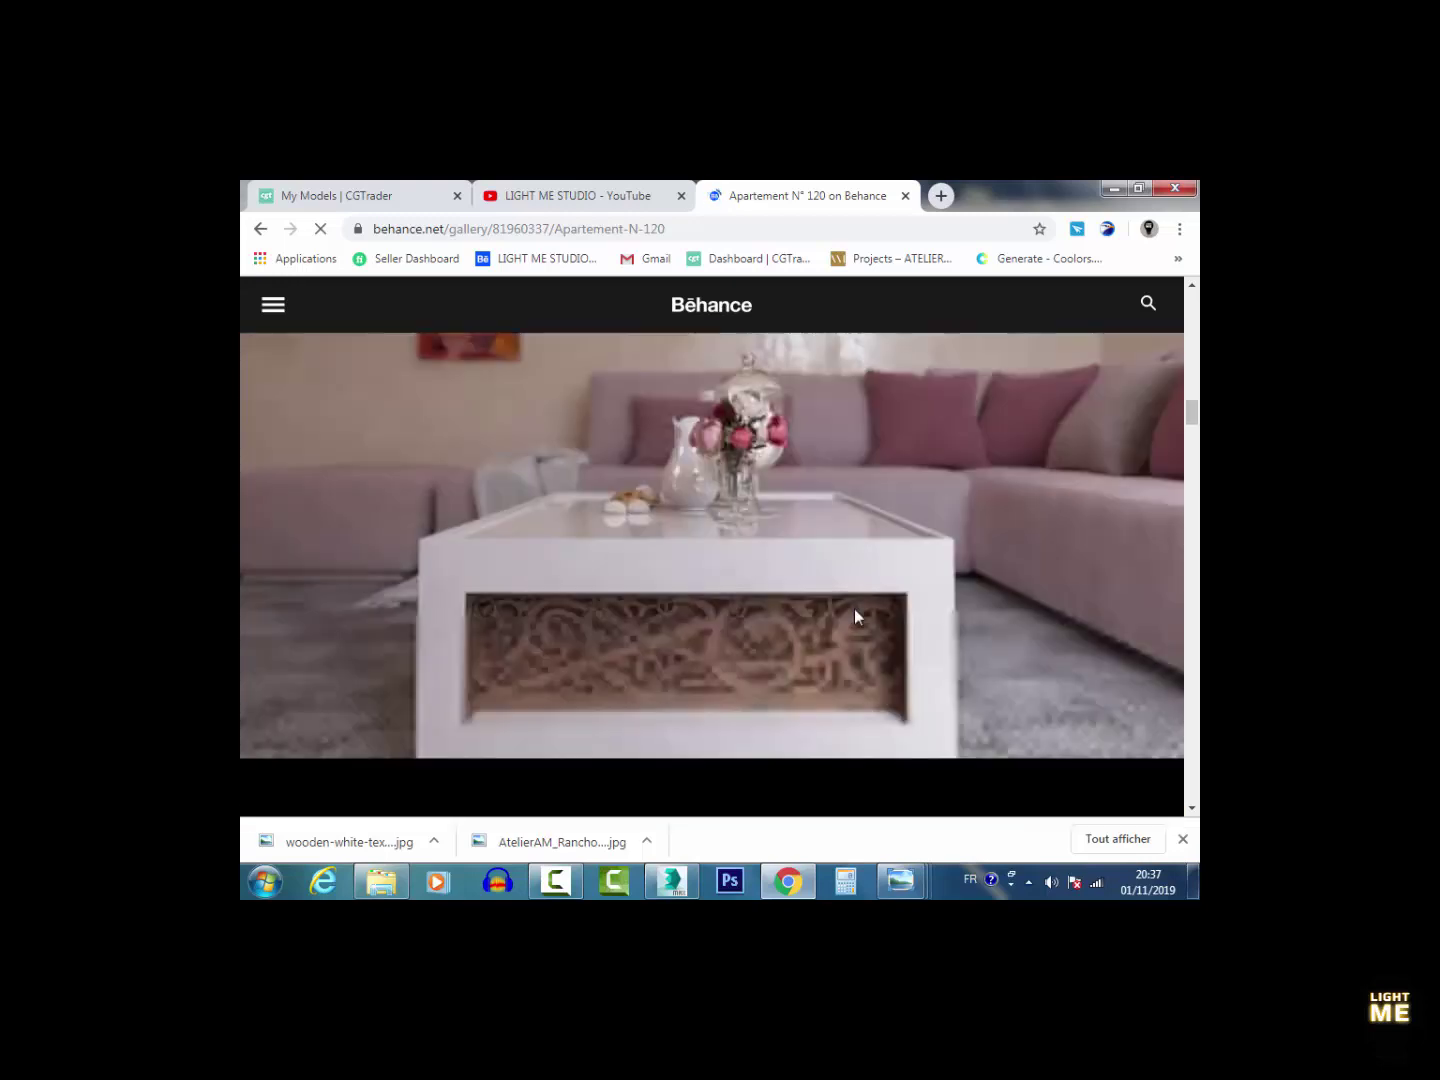
pyautogui.scroll(-2, 859, 599)
pyautogui.scroll(2, 862, 600)
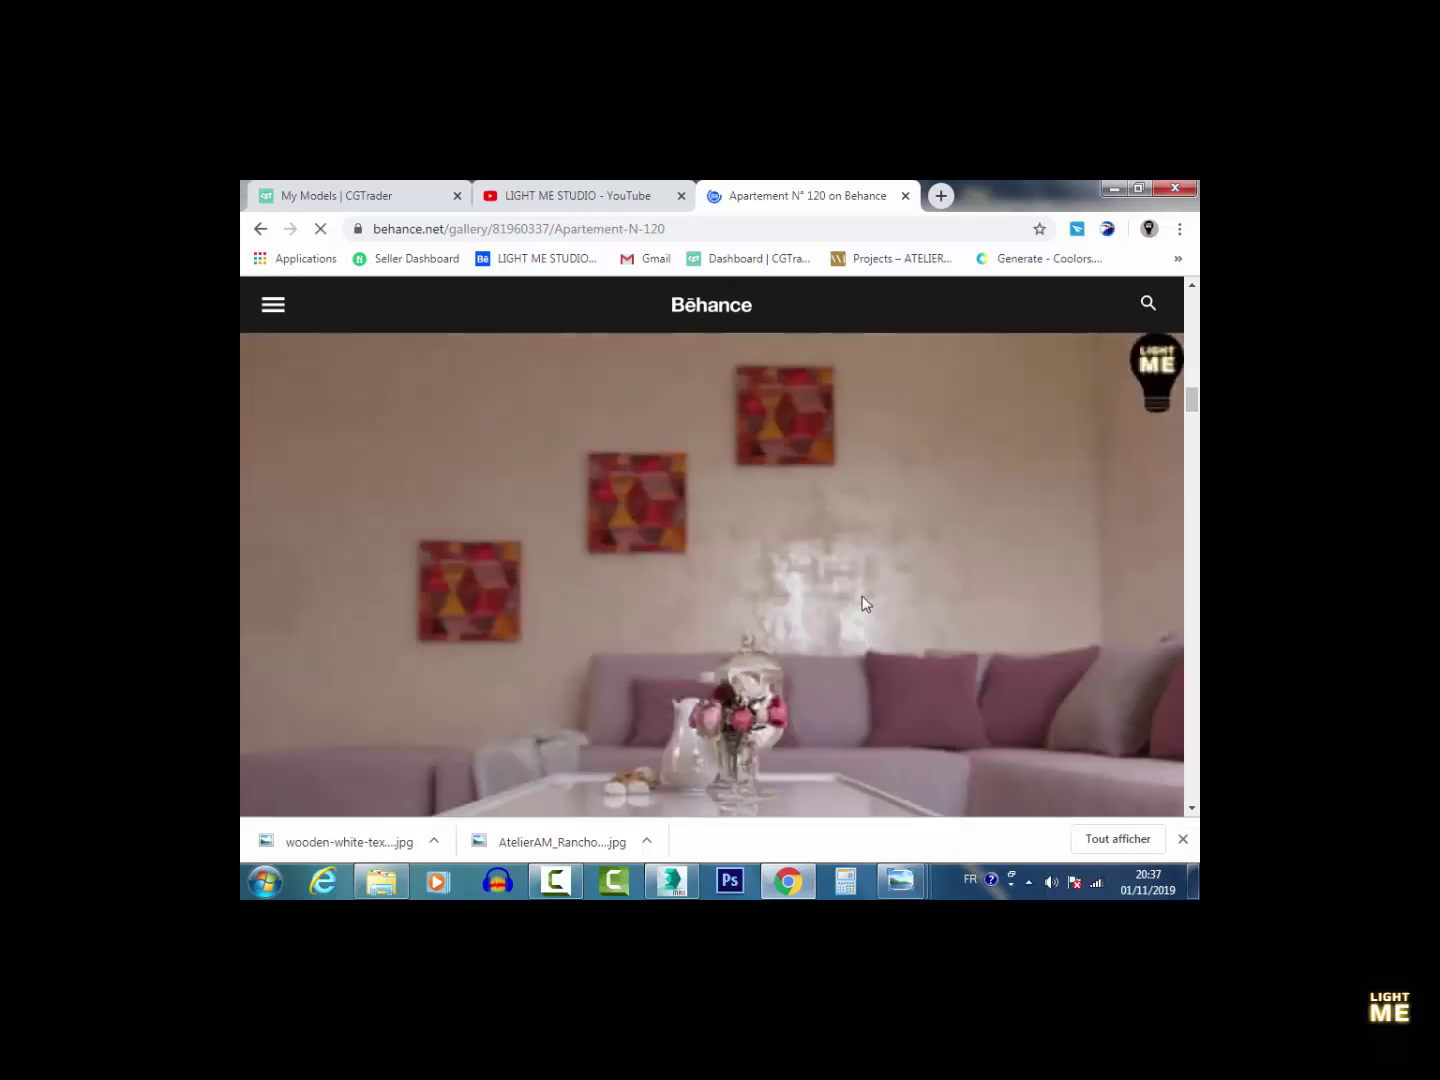
pyautogui.scroll(-4, 856, 597)
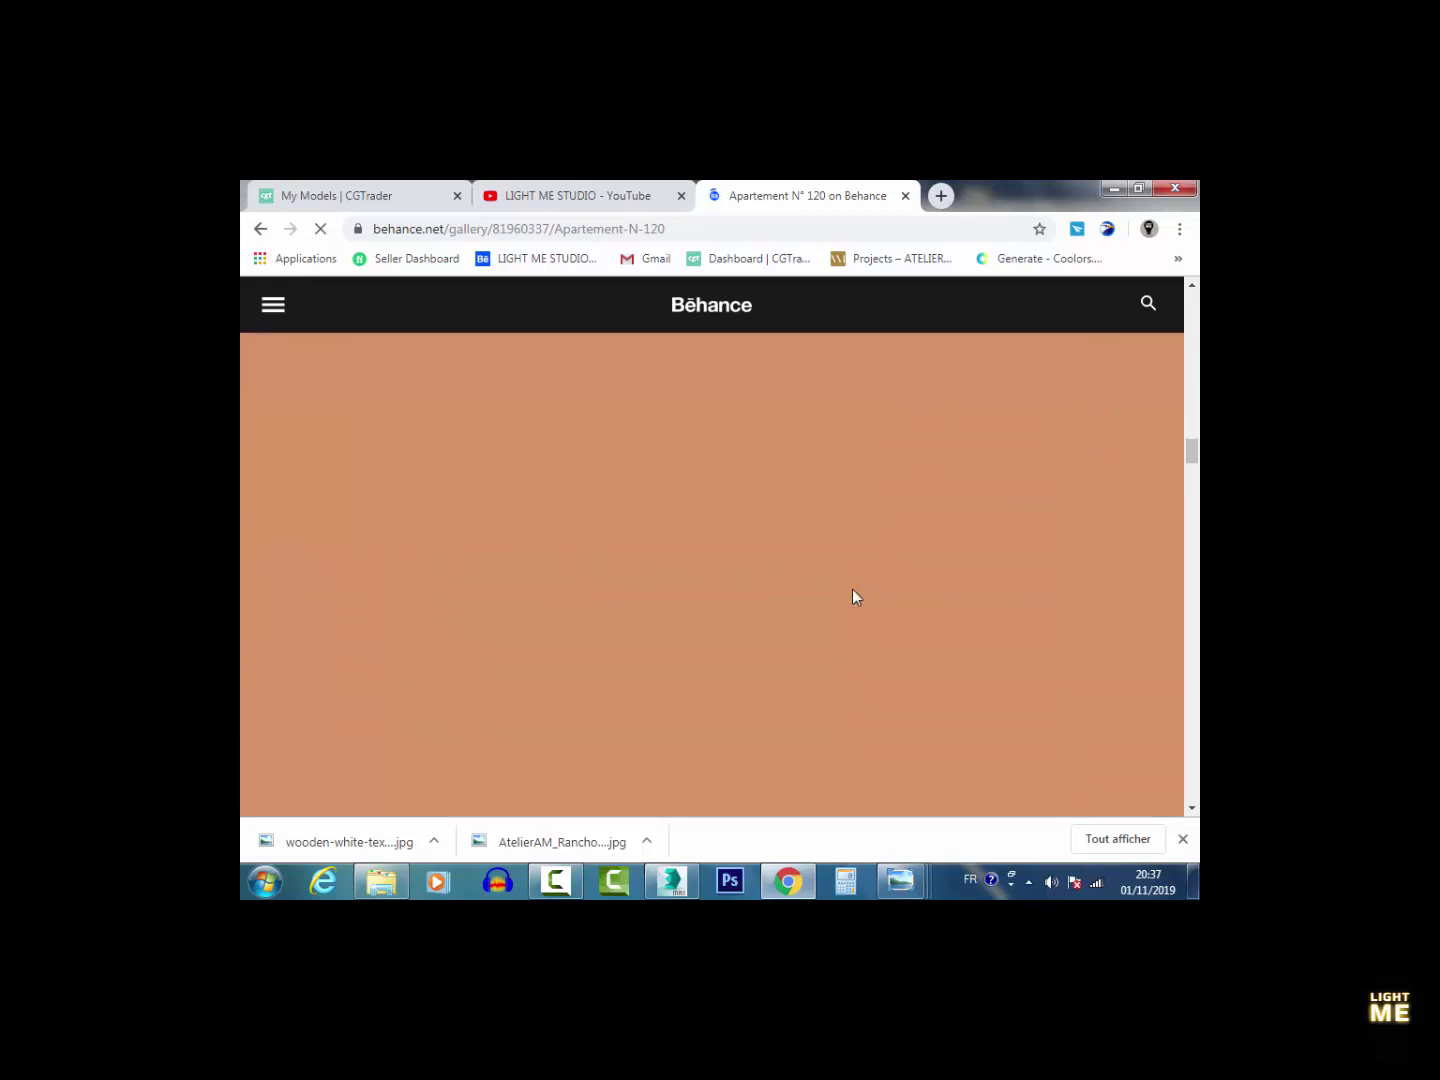
pyautogui.scroll(3, 850, 589)
pyautogui.scroll(-2, 856, 745)
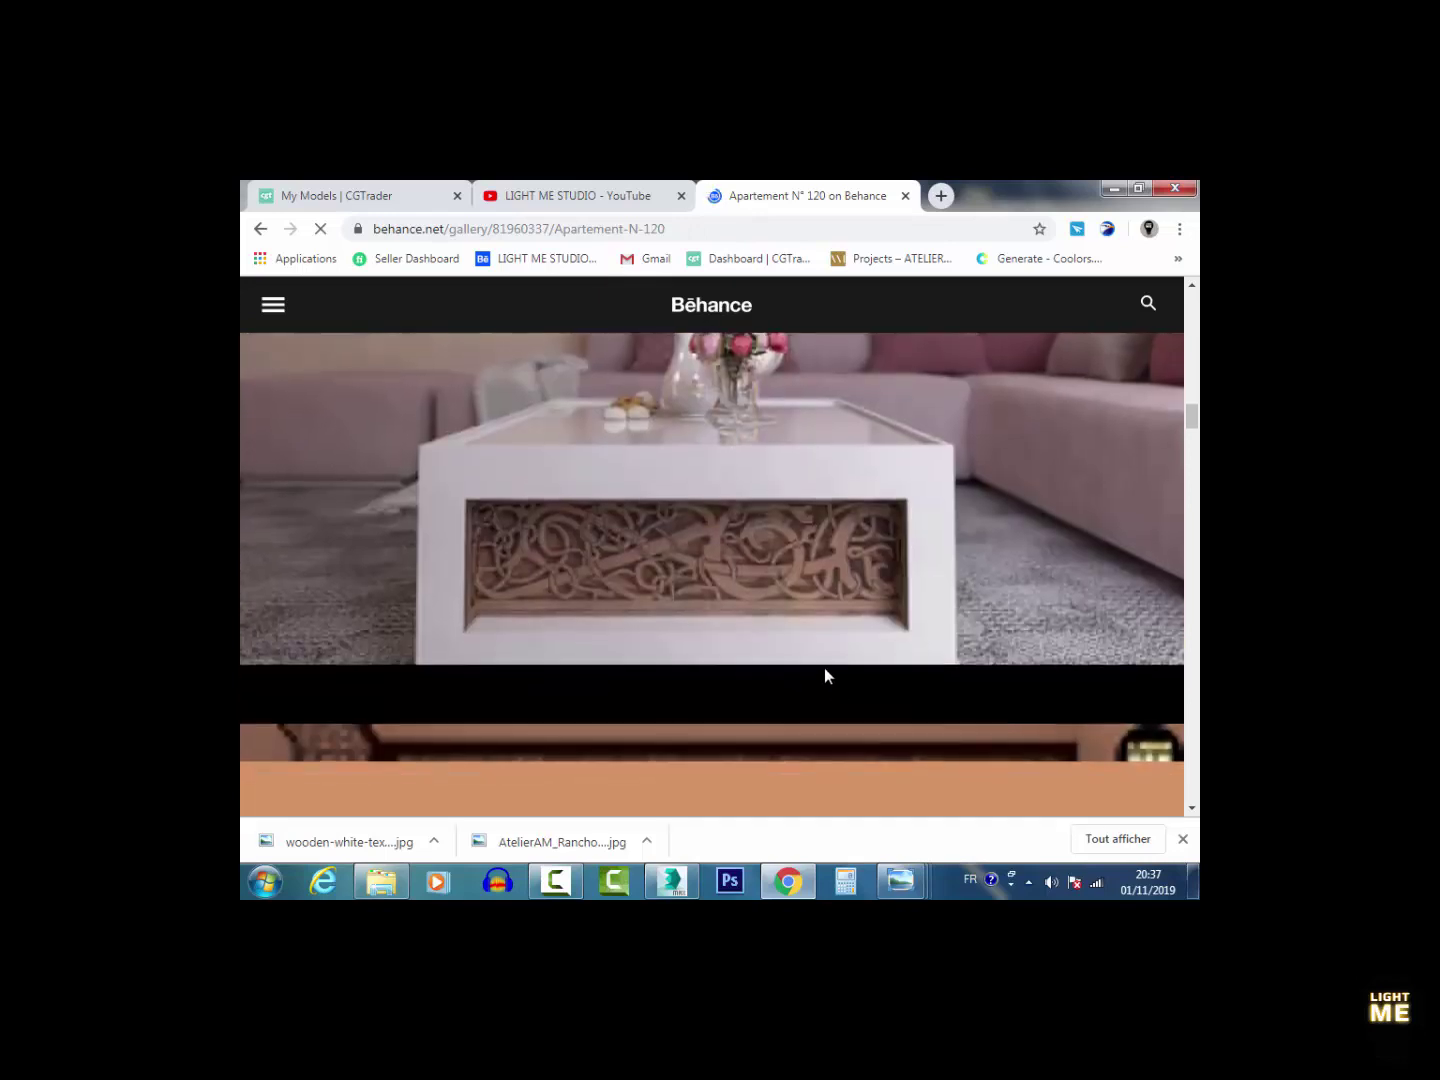
pyautogui.scroll(-2, 826, 675)
# Step: Switch to Windows Explorer and open the max project folder from the desktop
pyautogui.click(381, 881)
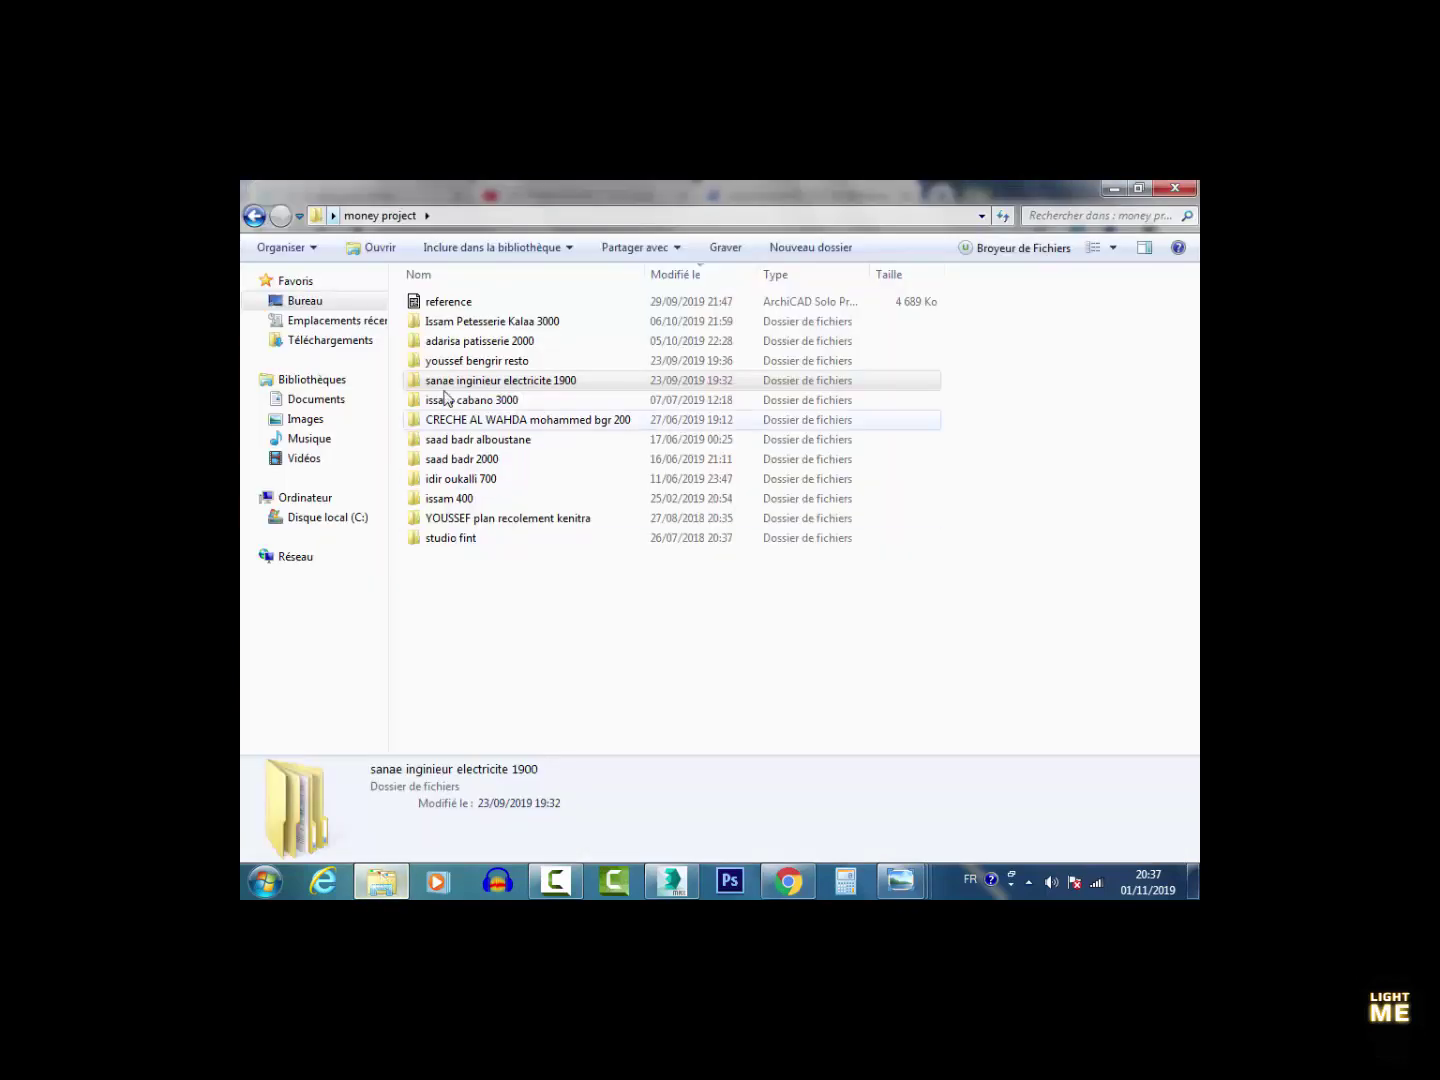
pyautogui.click(319, 301)
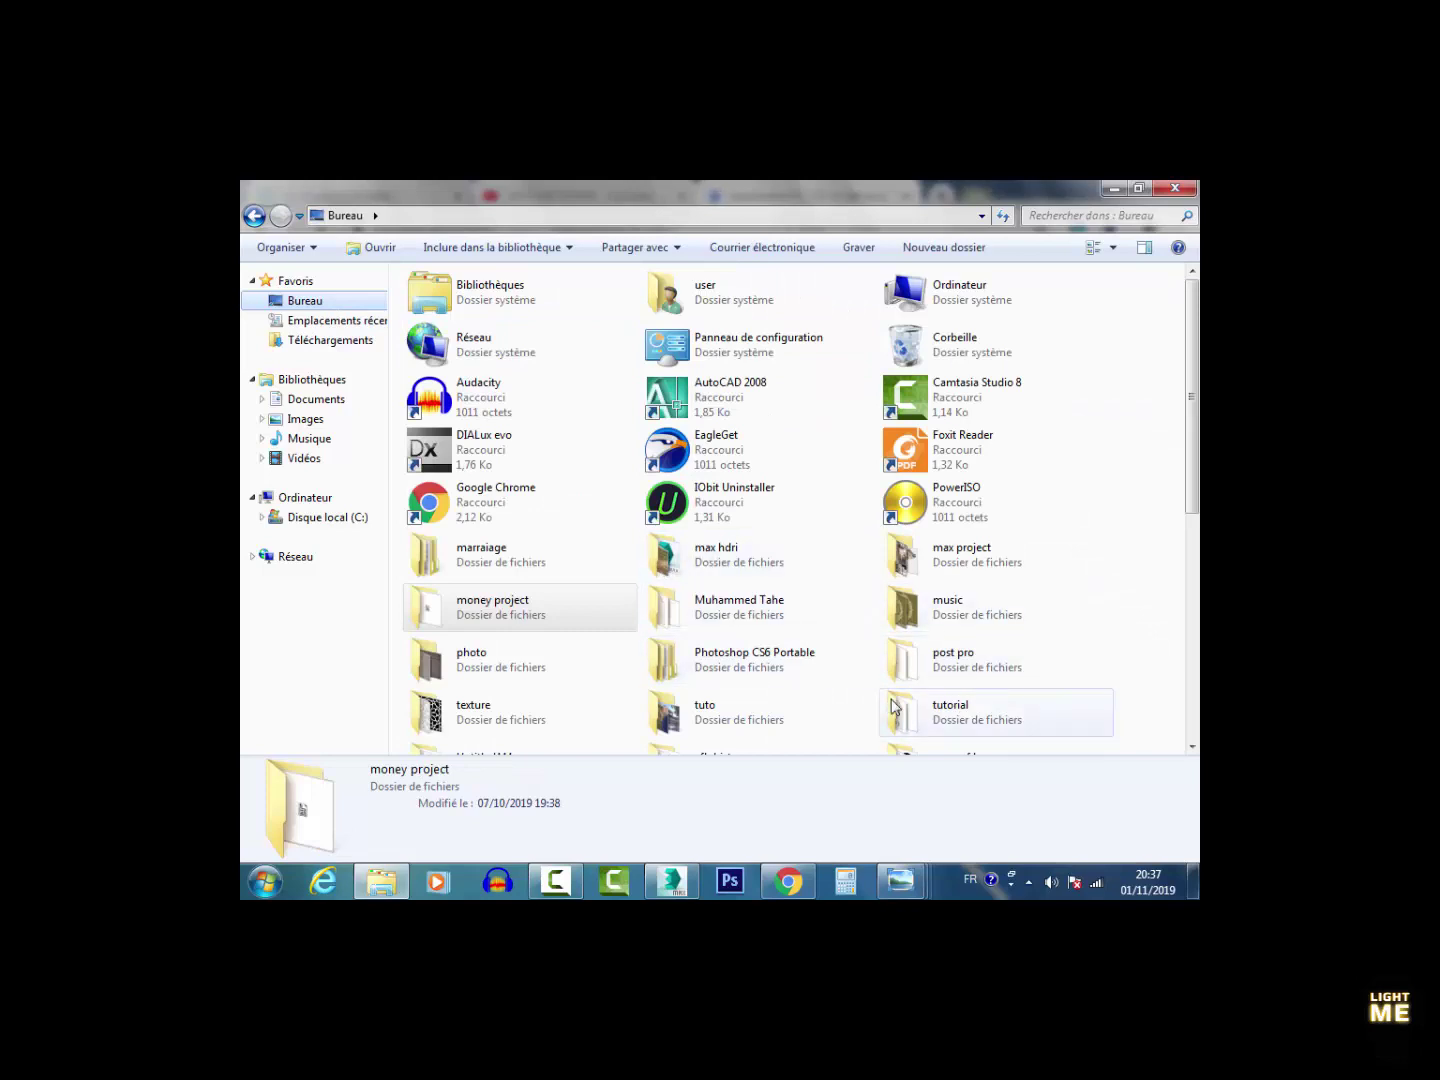
pyautogui.doubleClick(746, 567)
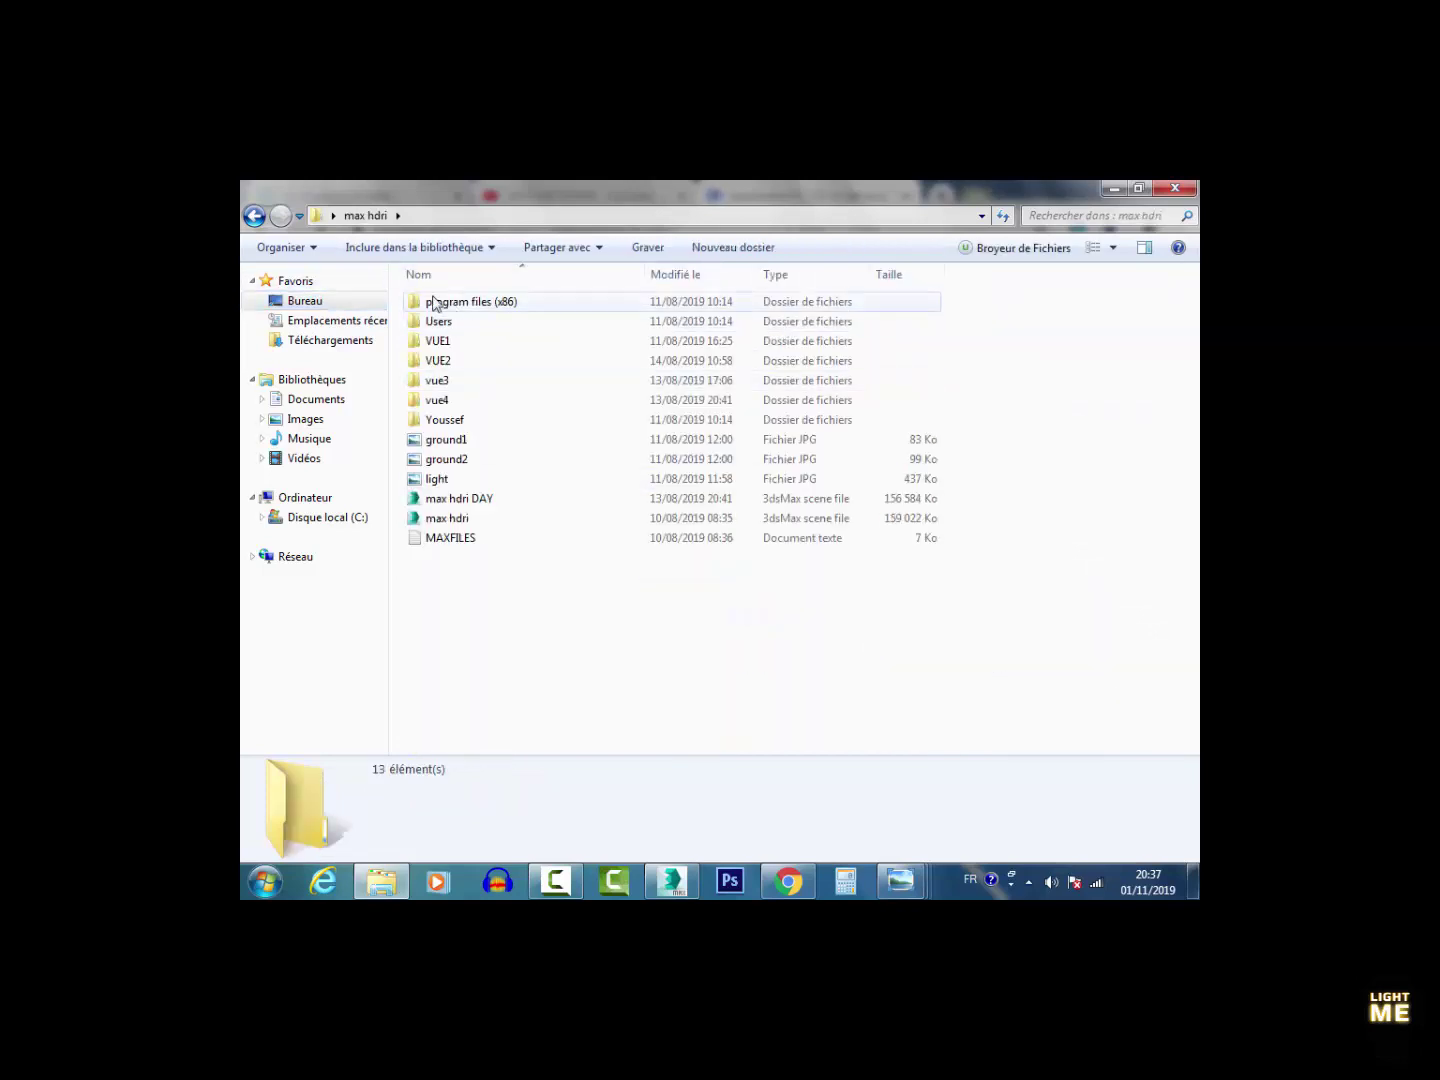
pyautogui.click(254, 216)
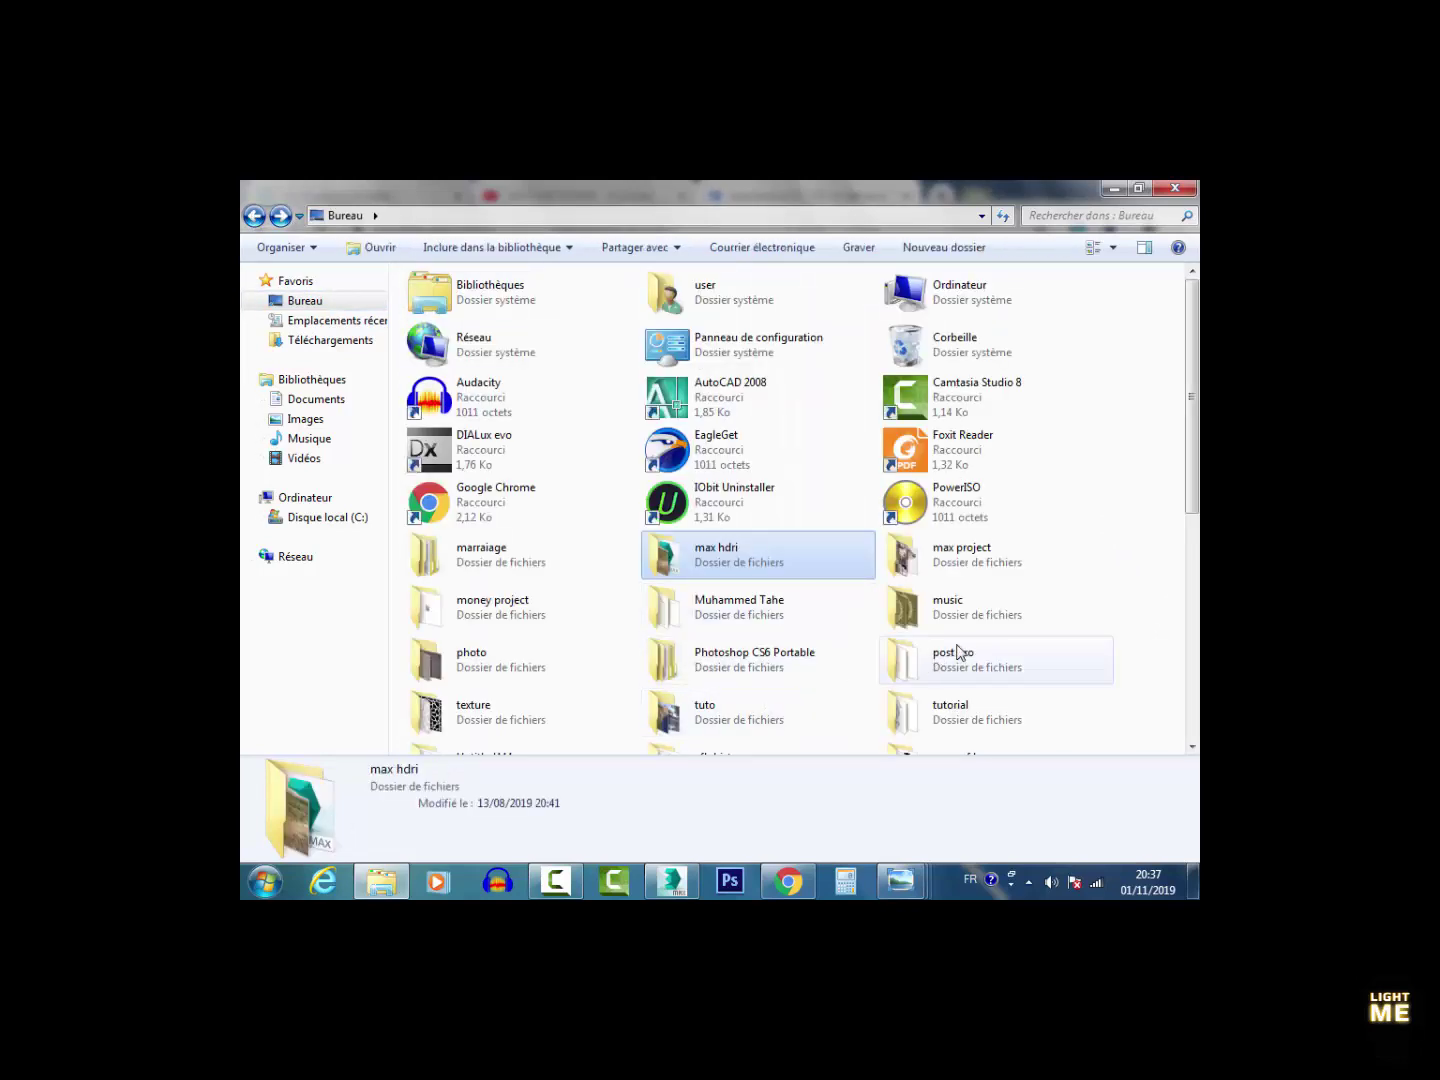
pyautogui.doubleClick(951, 571)
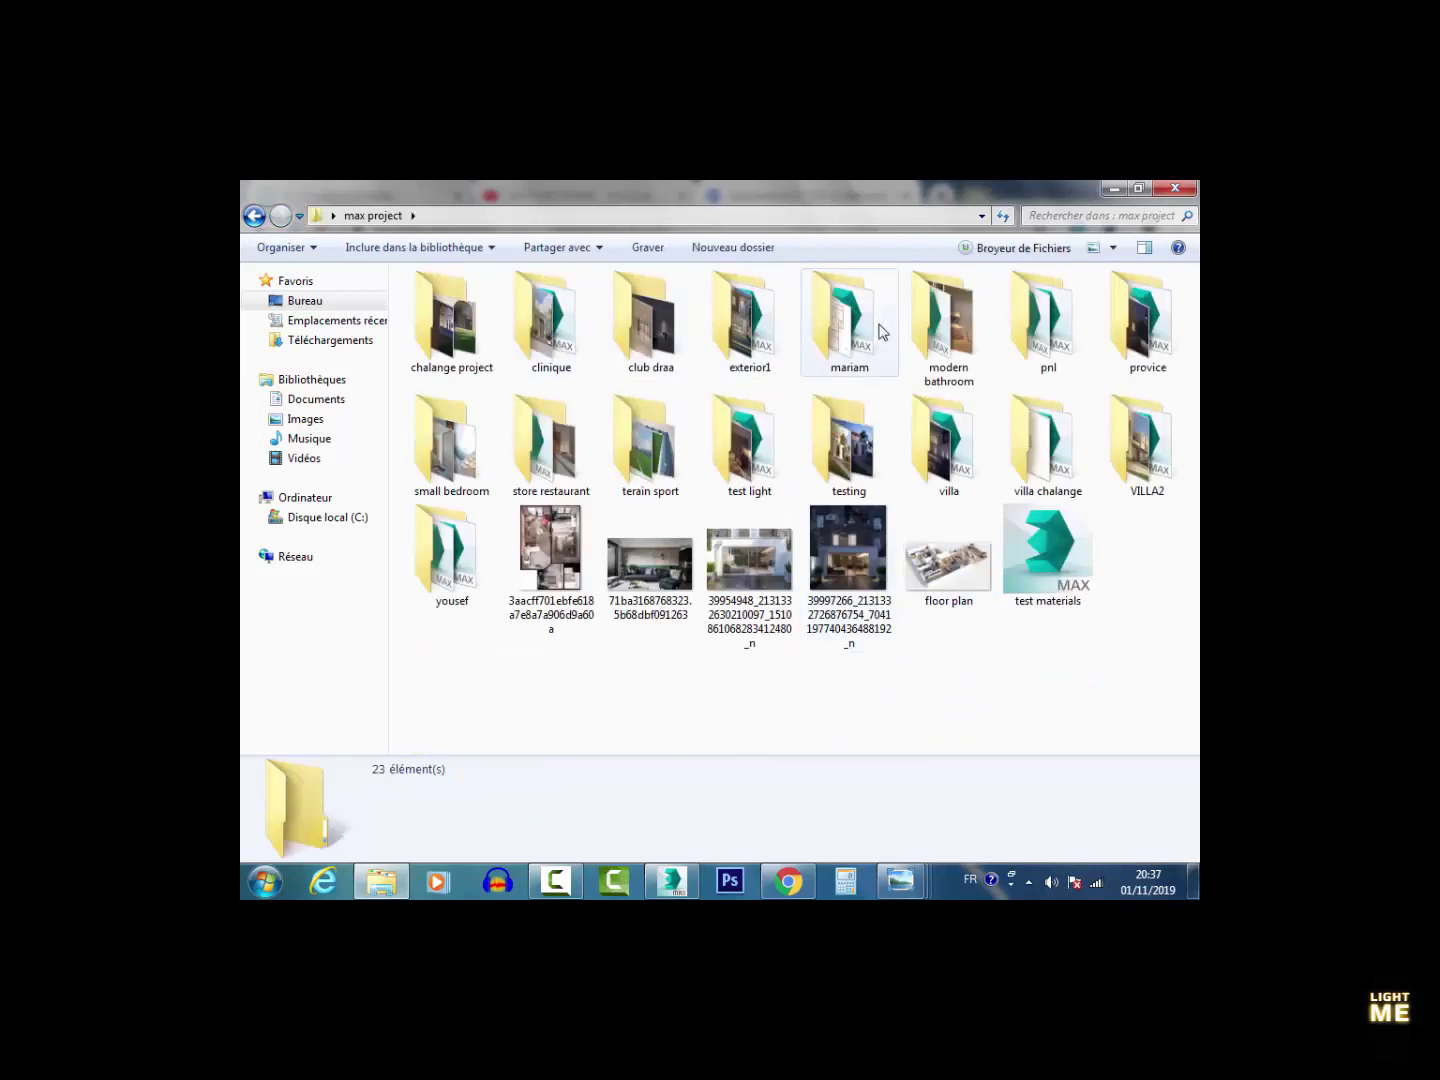
# Step: Open the floor plan image from the post pro subfolder of the apartment client's project folder
pyautogui.doubleClick(868, 326)
pyautogui.doubleClick(565, 325)
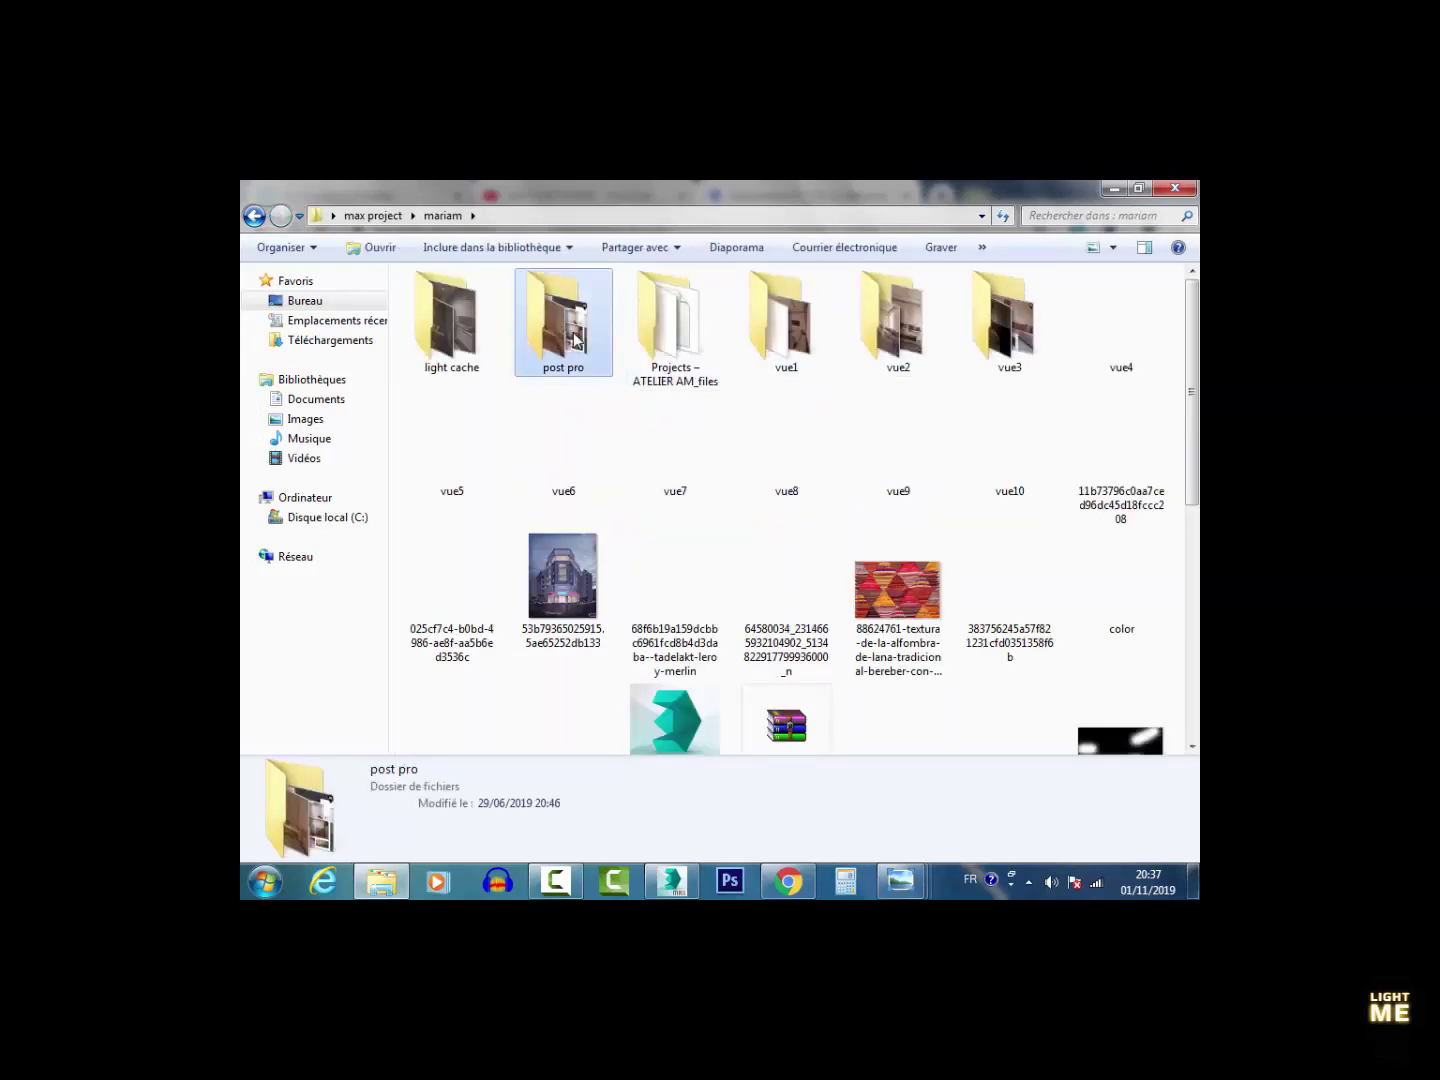
pyautogui.click(474, 343)
pyautogui.doubleClick(474, 342)
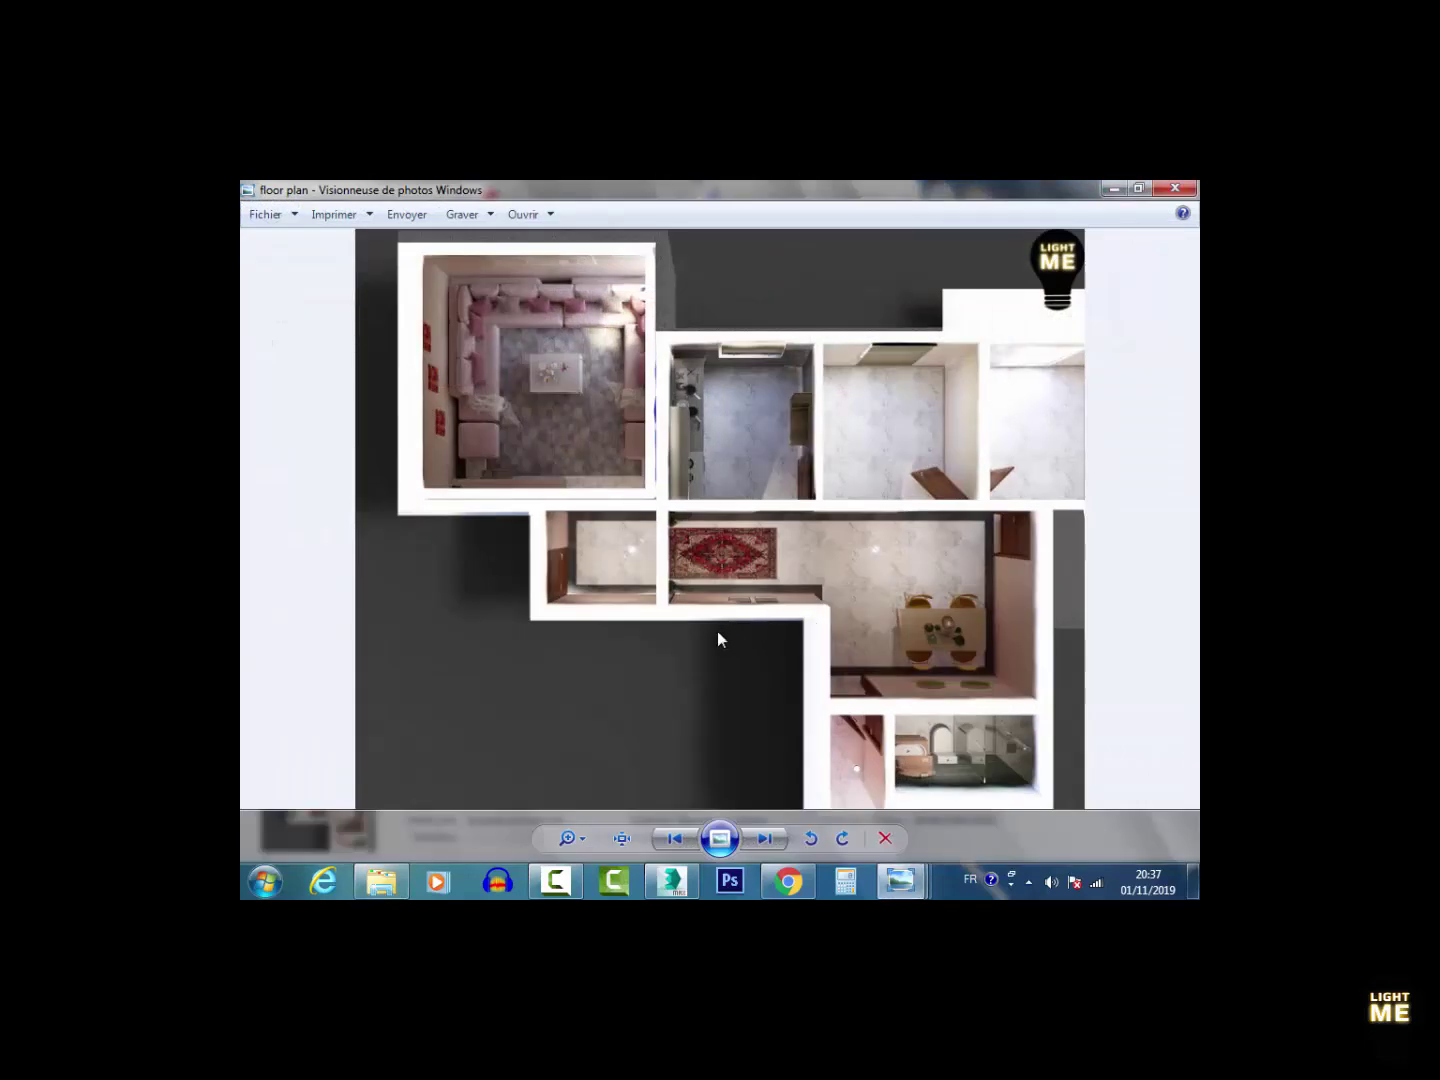
# Step: Examine the apartment floor plan render close up, covering the living room, hallway, dining area, bathroom and kitchen, and minimize the viewer
pyautogui.scroll(6, 588, 376)
pyautogui.scroll(-1, 969, 456)
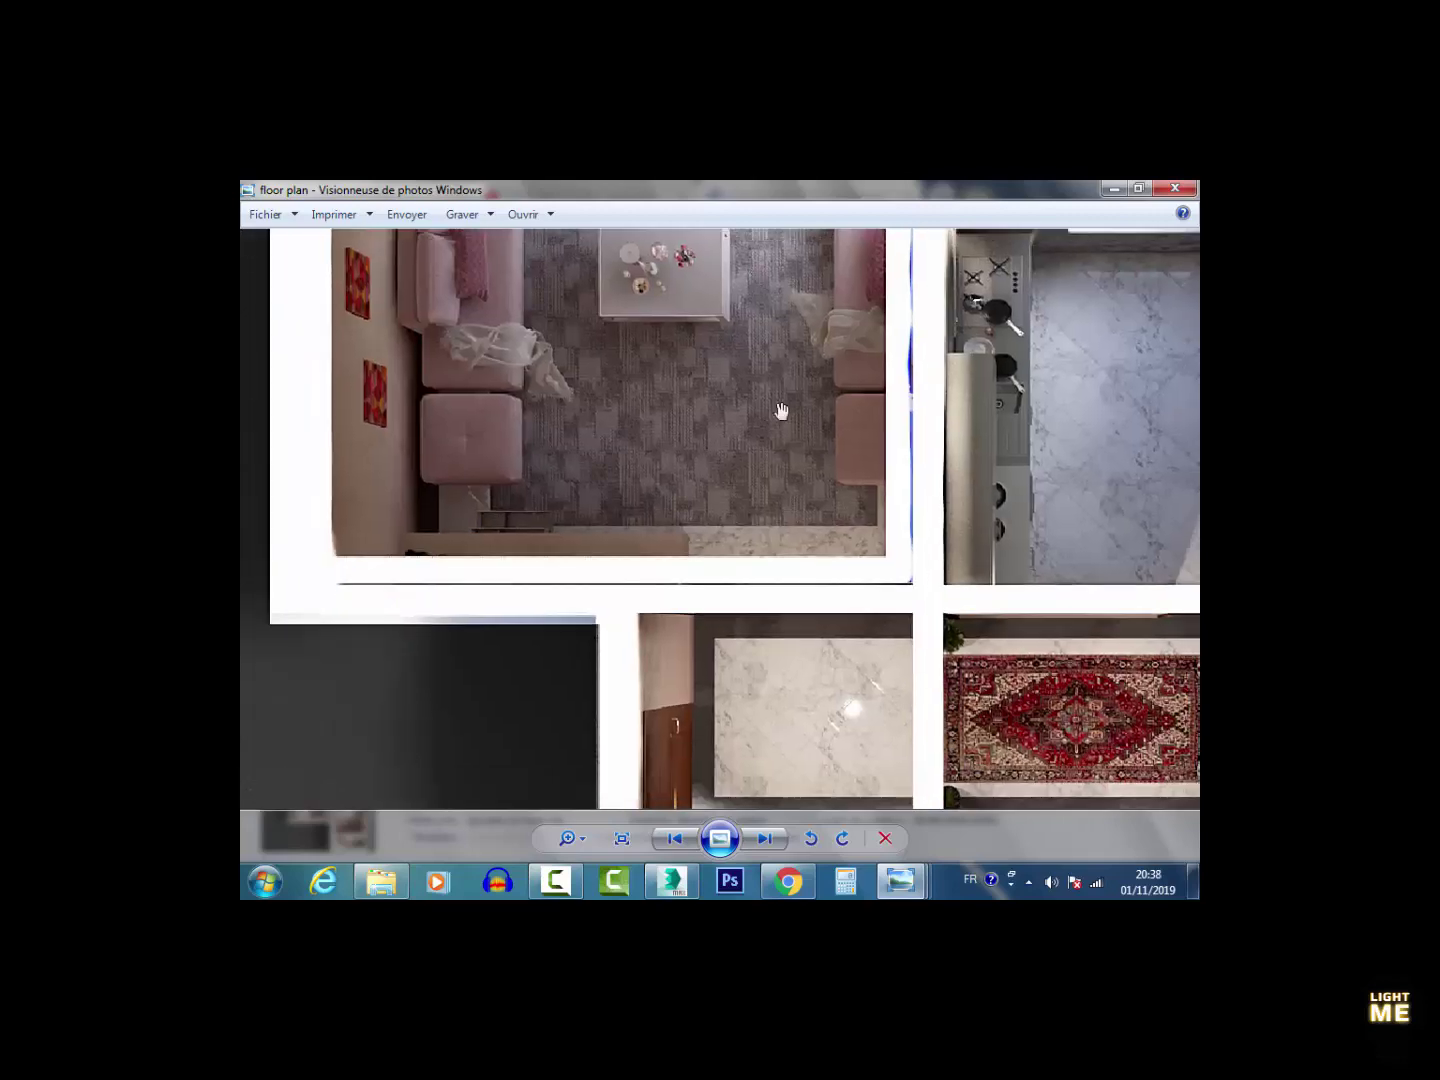
pyautogui.moveTo(837, 564); pyautogui.dragTo(758, 500)
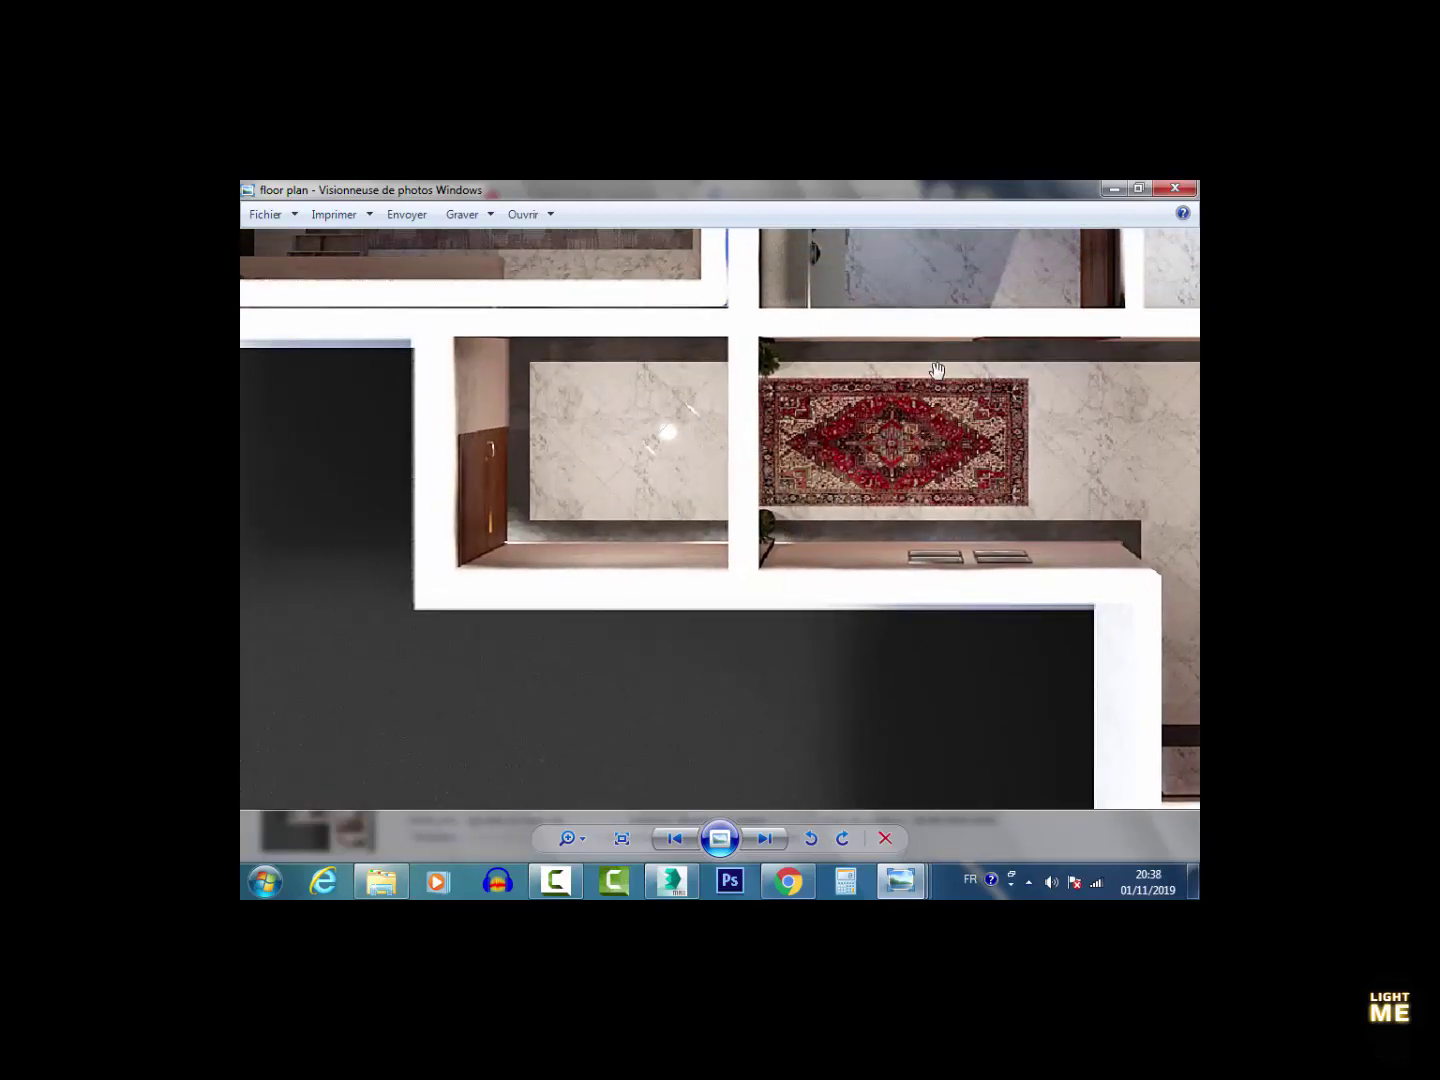
pyautogui.moveTo(937, 371); pyautogui.dragTo(492, 479)
pyautogui.moveTo(886, 677); pyautogui.dragTo(737, 488)
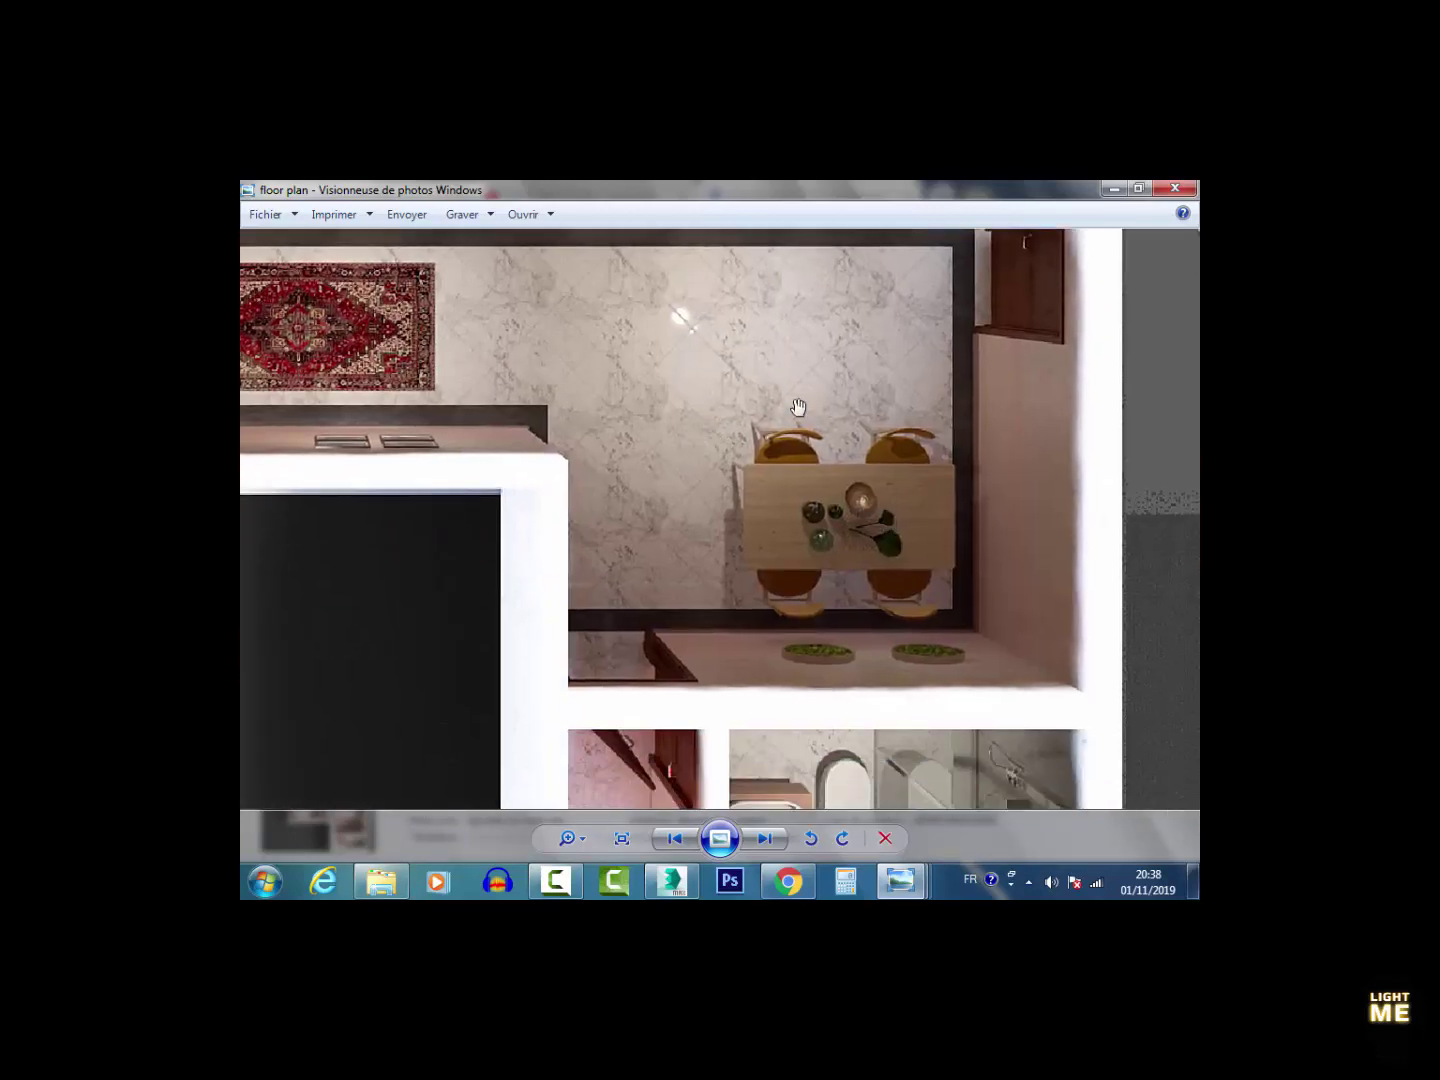
pyautogui.moveTo(797, 407); pyautogui.dragTo(626, 401)
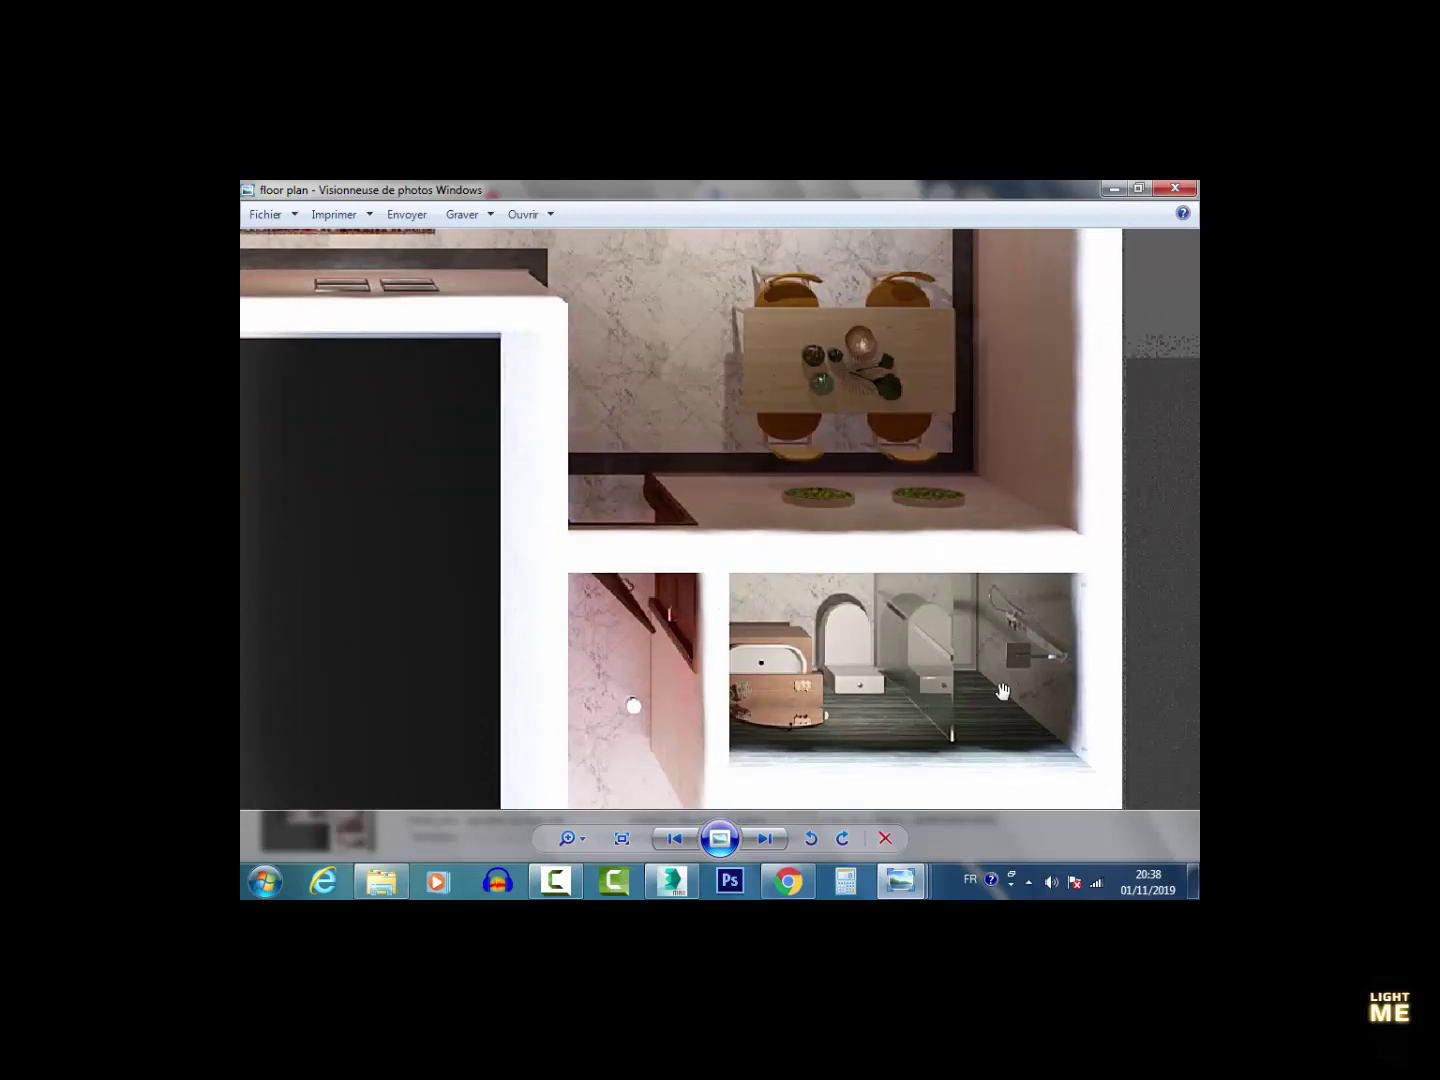
pyautogui.moveTo(720, 330); pyautogui.dragTo(713, 579)
pyautogui.moveTo(690, 450); pyautogui.dragTo(678, 675)
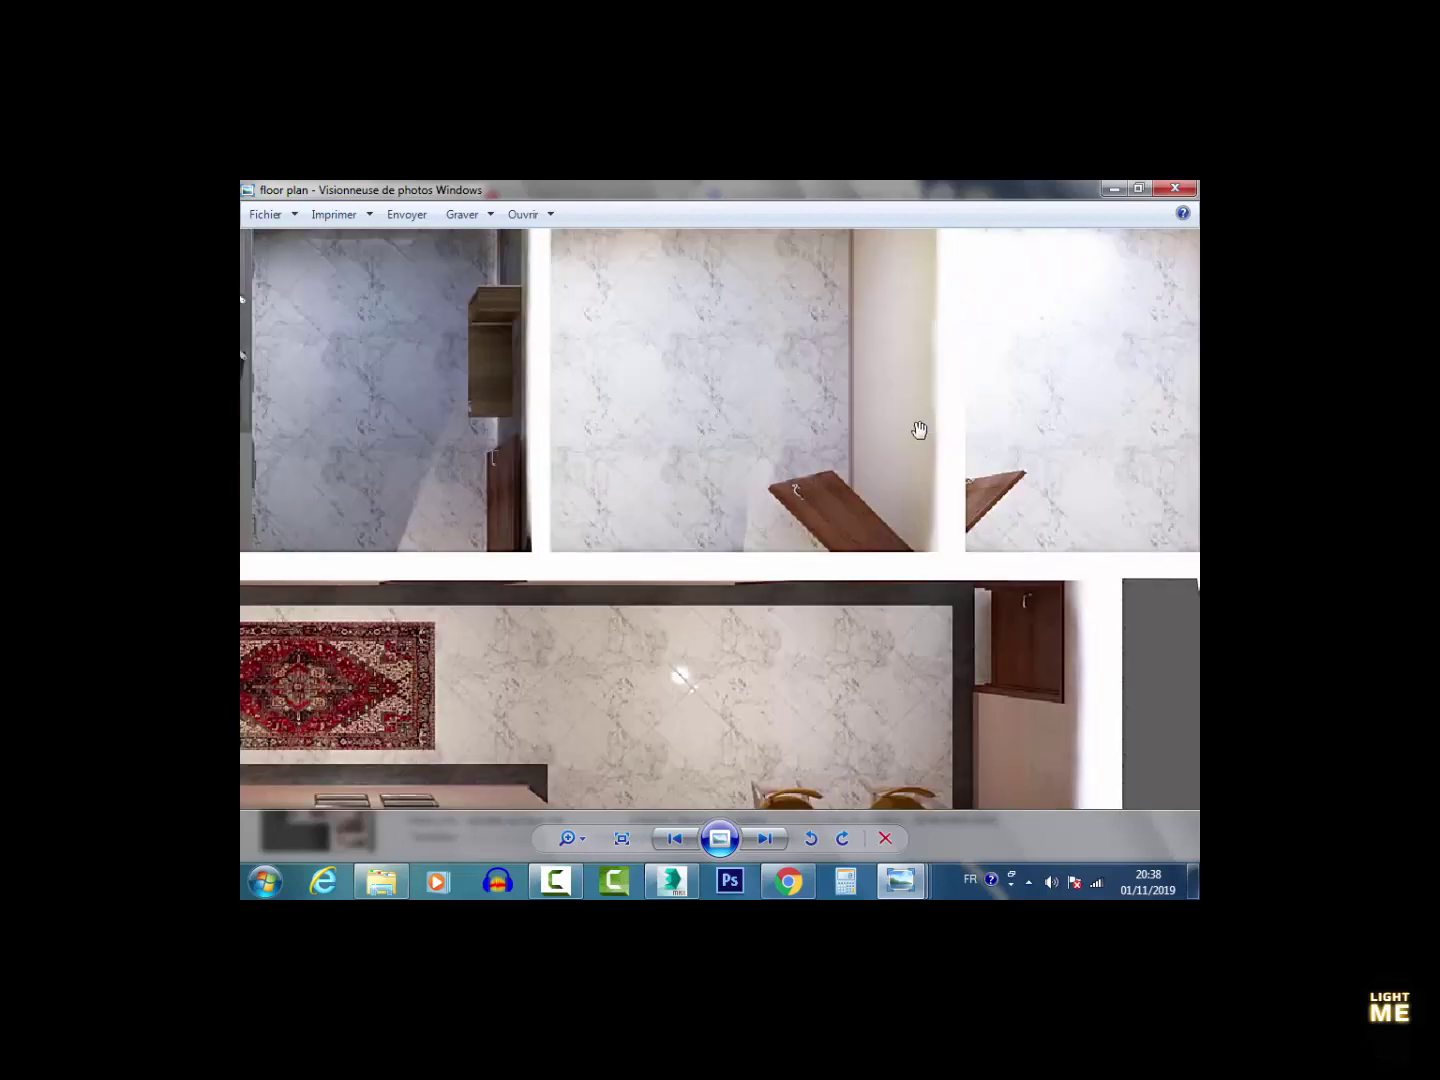
pyautogui.moveTo(401, 476); pyautogui.dragTo(399, 571)
pyautogui.moveTo(286, 585); pyautogui.dragTo(642, 553)
pyautogui.scroll(-5, 642, 552)
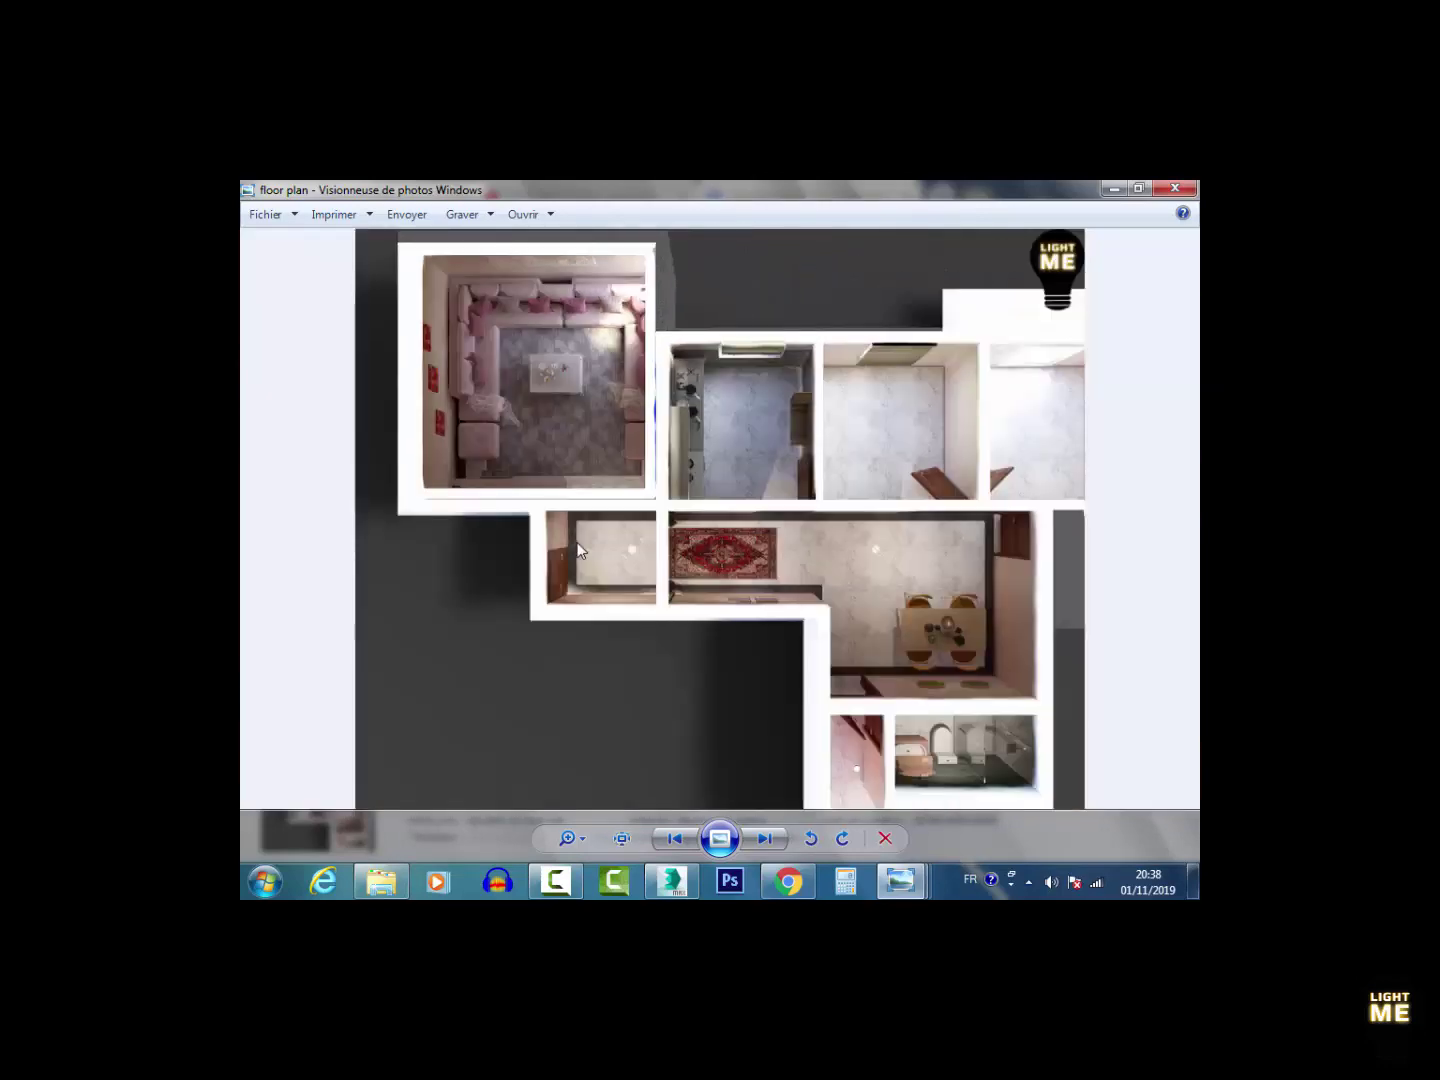
pyautogui.click(1114, 188)
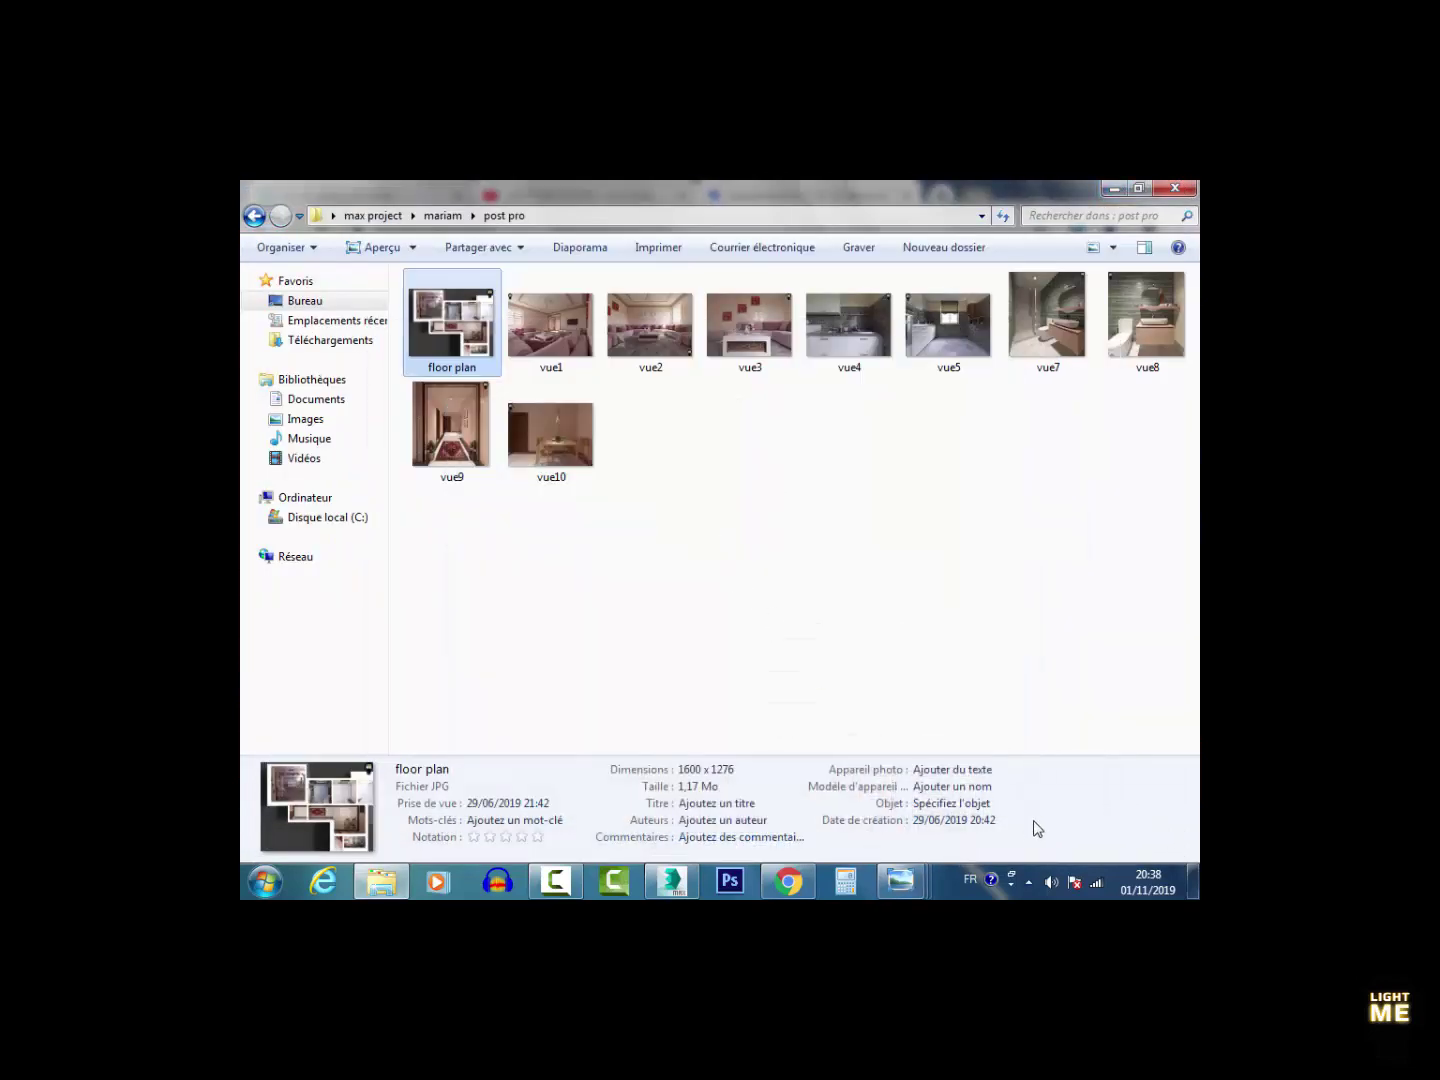
# Step: Switch back to Chrome and show the LIGHT ME STUDIO YouTube channel alongside the Apartement N° 120 project on Behance
pyautogui.click(787, 881)
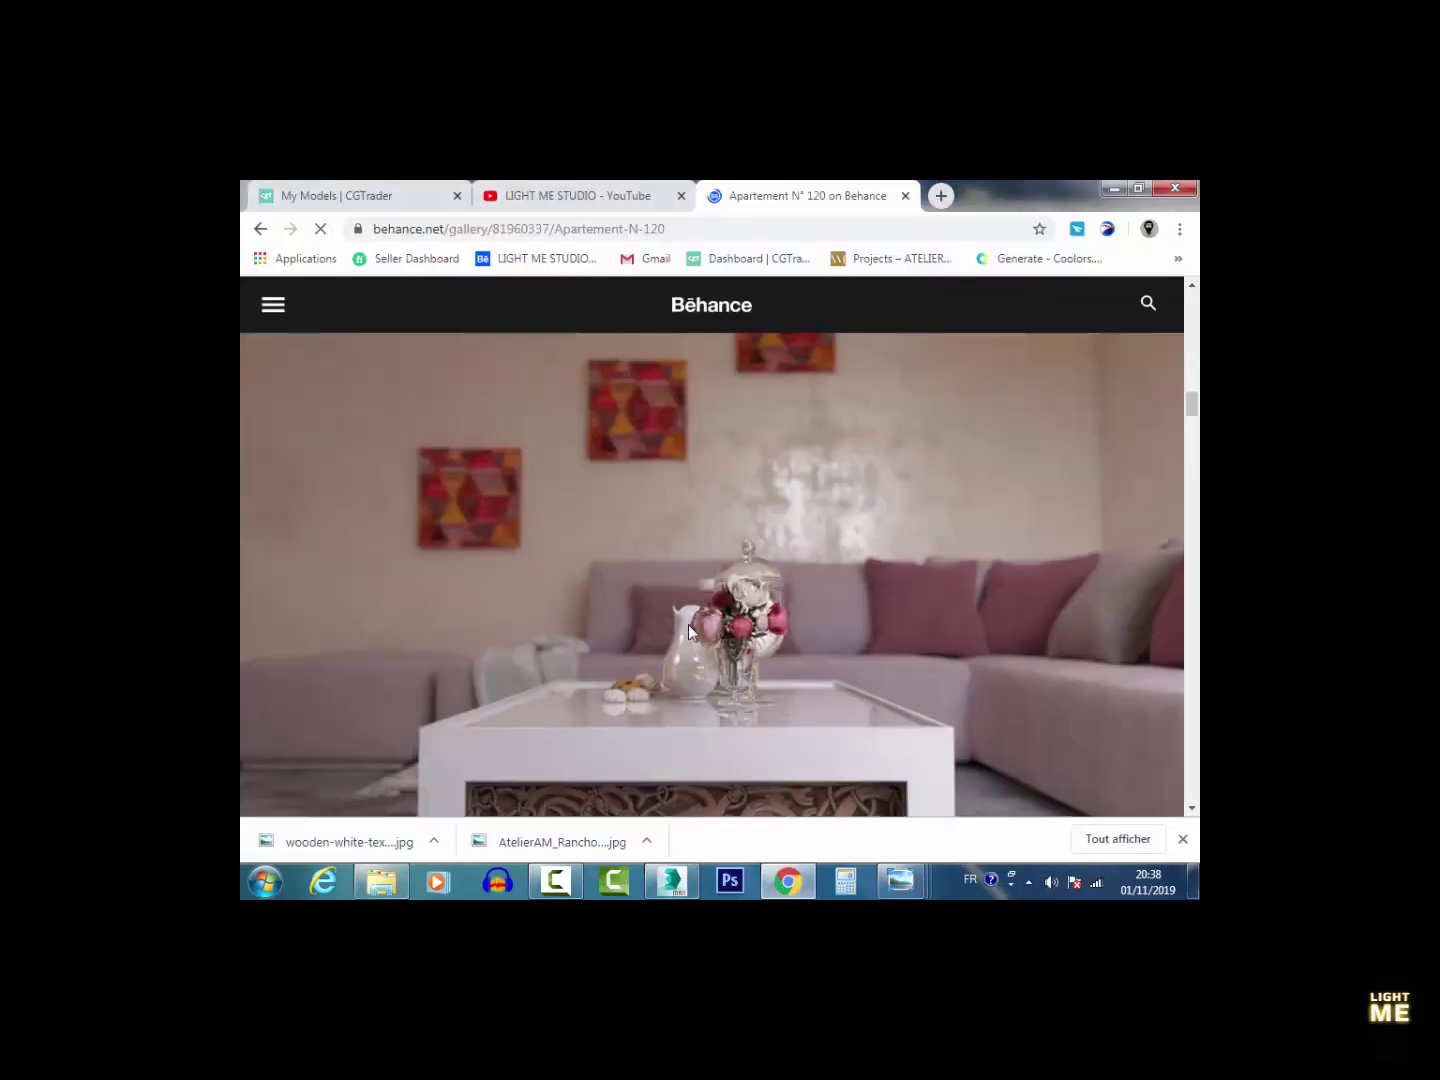
pyautogui.scroll(-10, 689, 648)
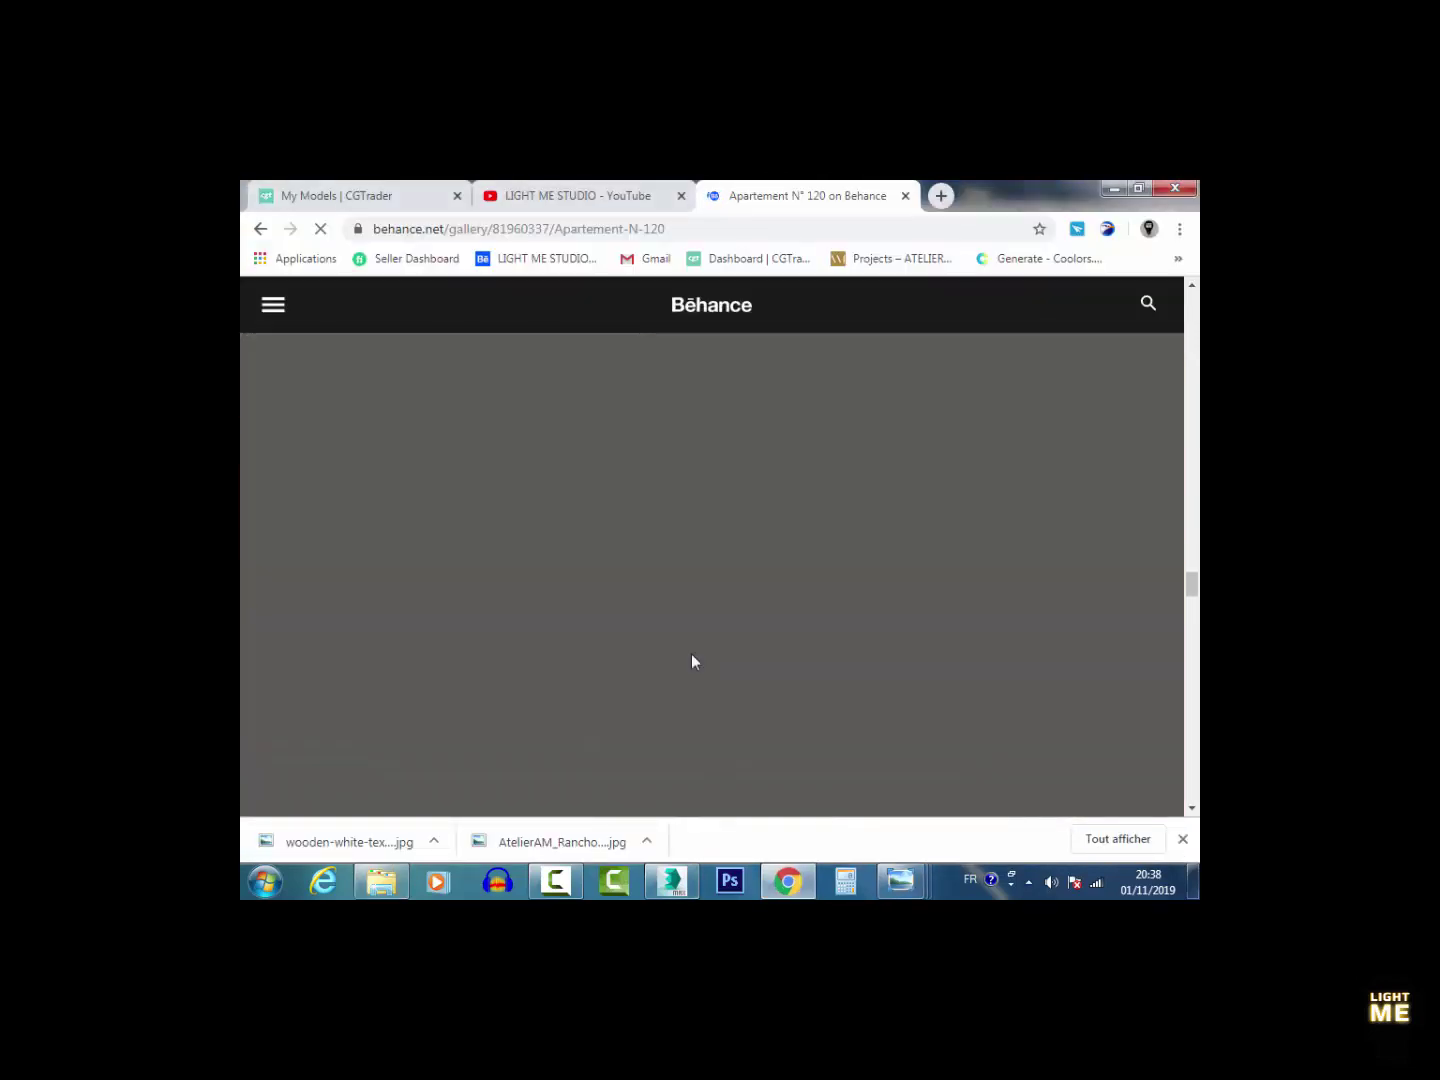
pyautogui.click(578, 195)
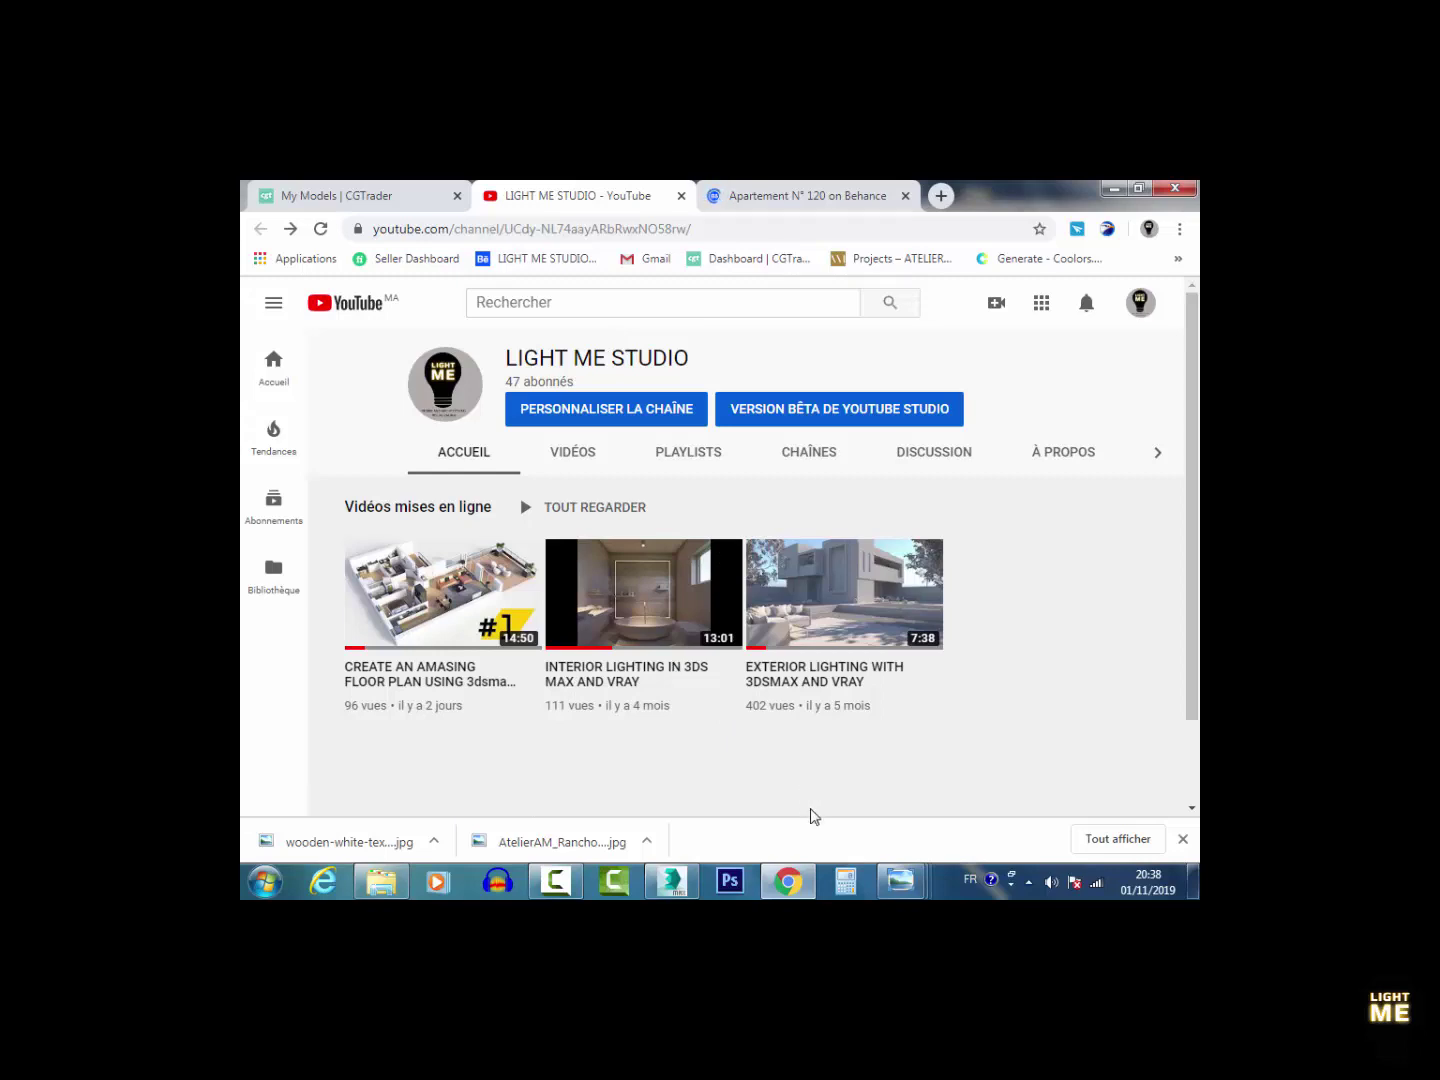
pyautogui.click(832, 195)
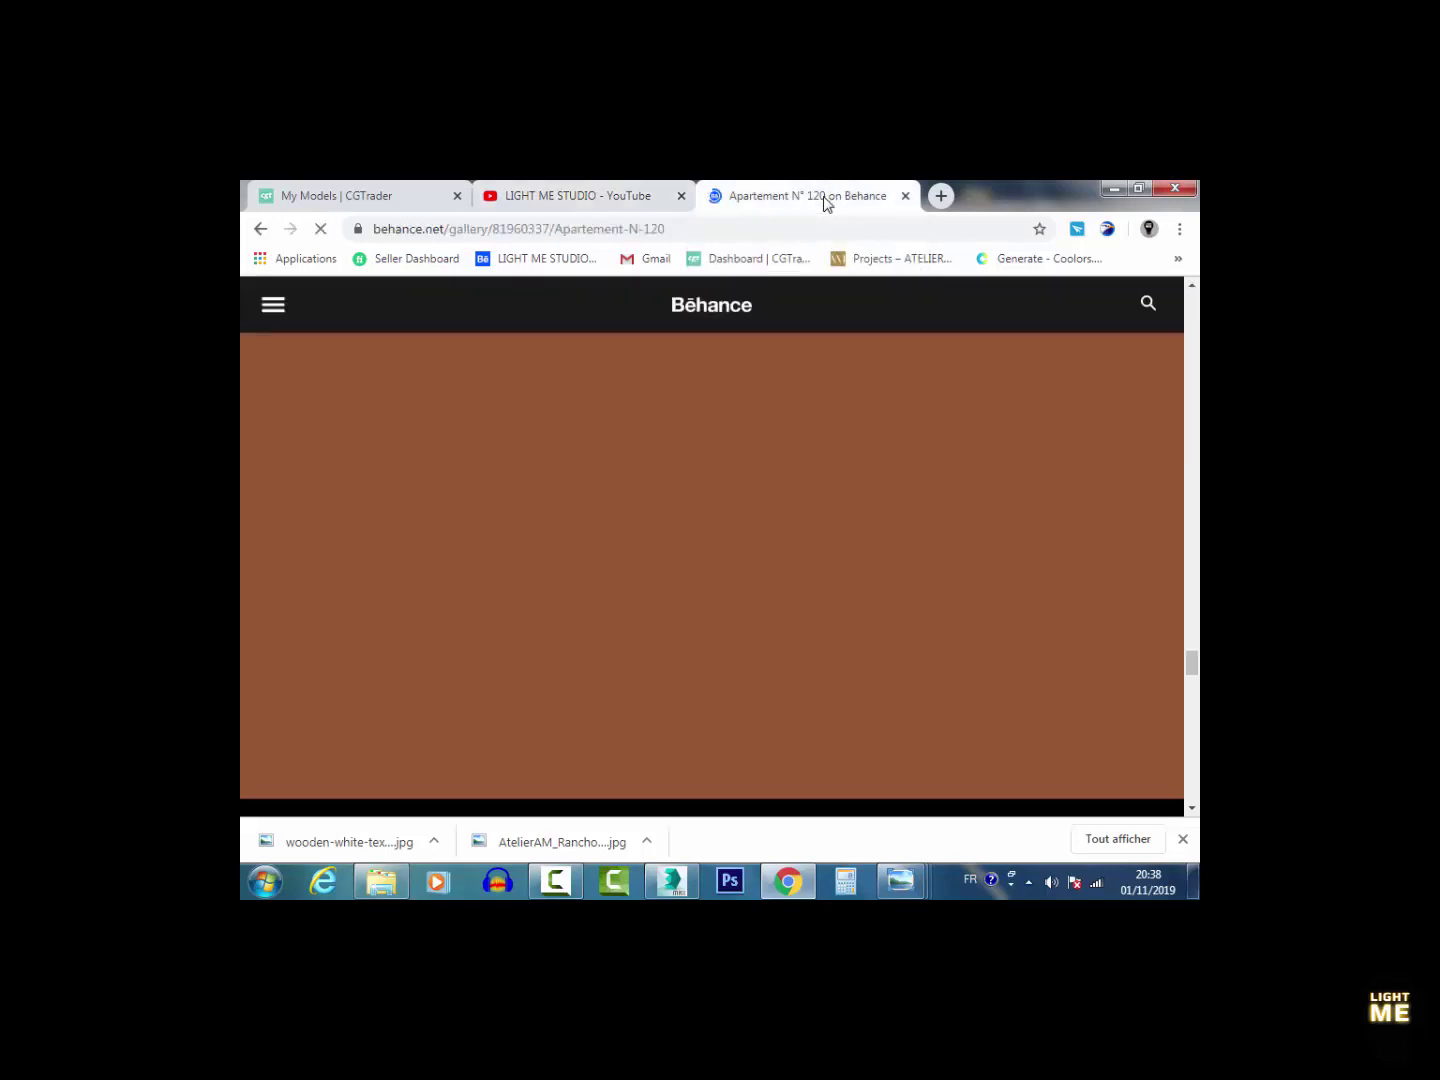
pyautogui.click(545, 194)
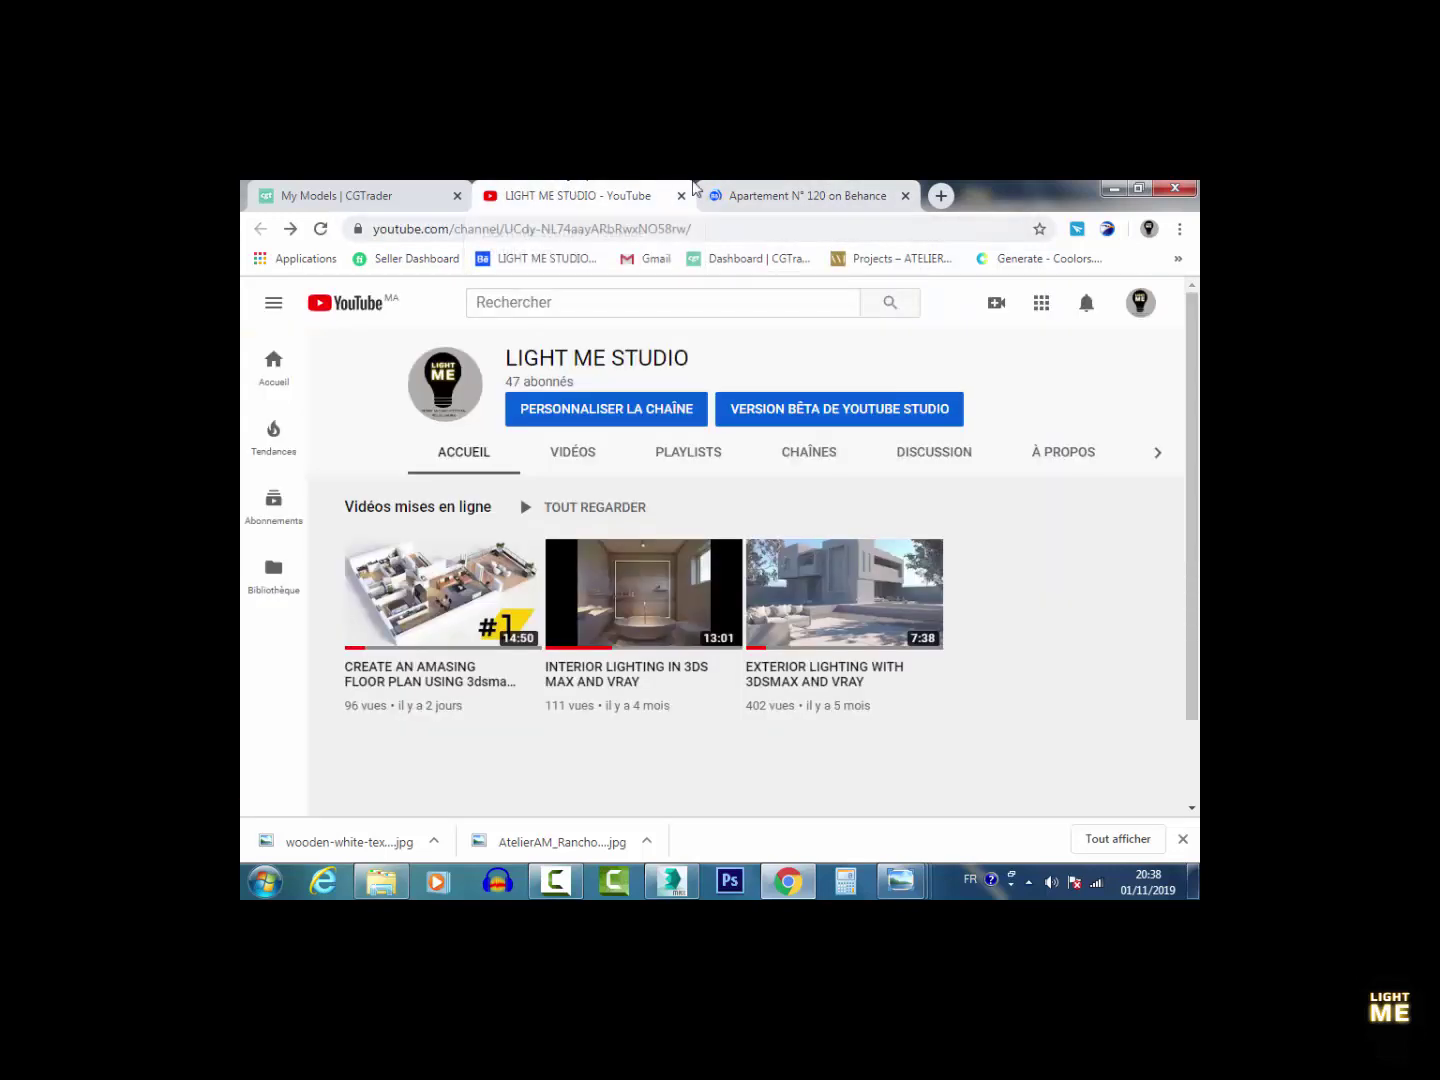
pyautogui.click(796, 202)
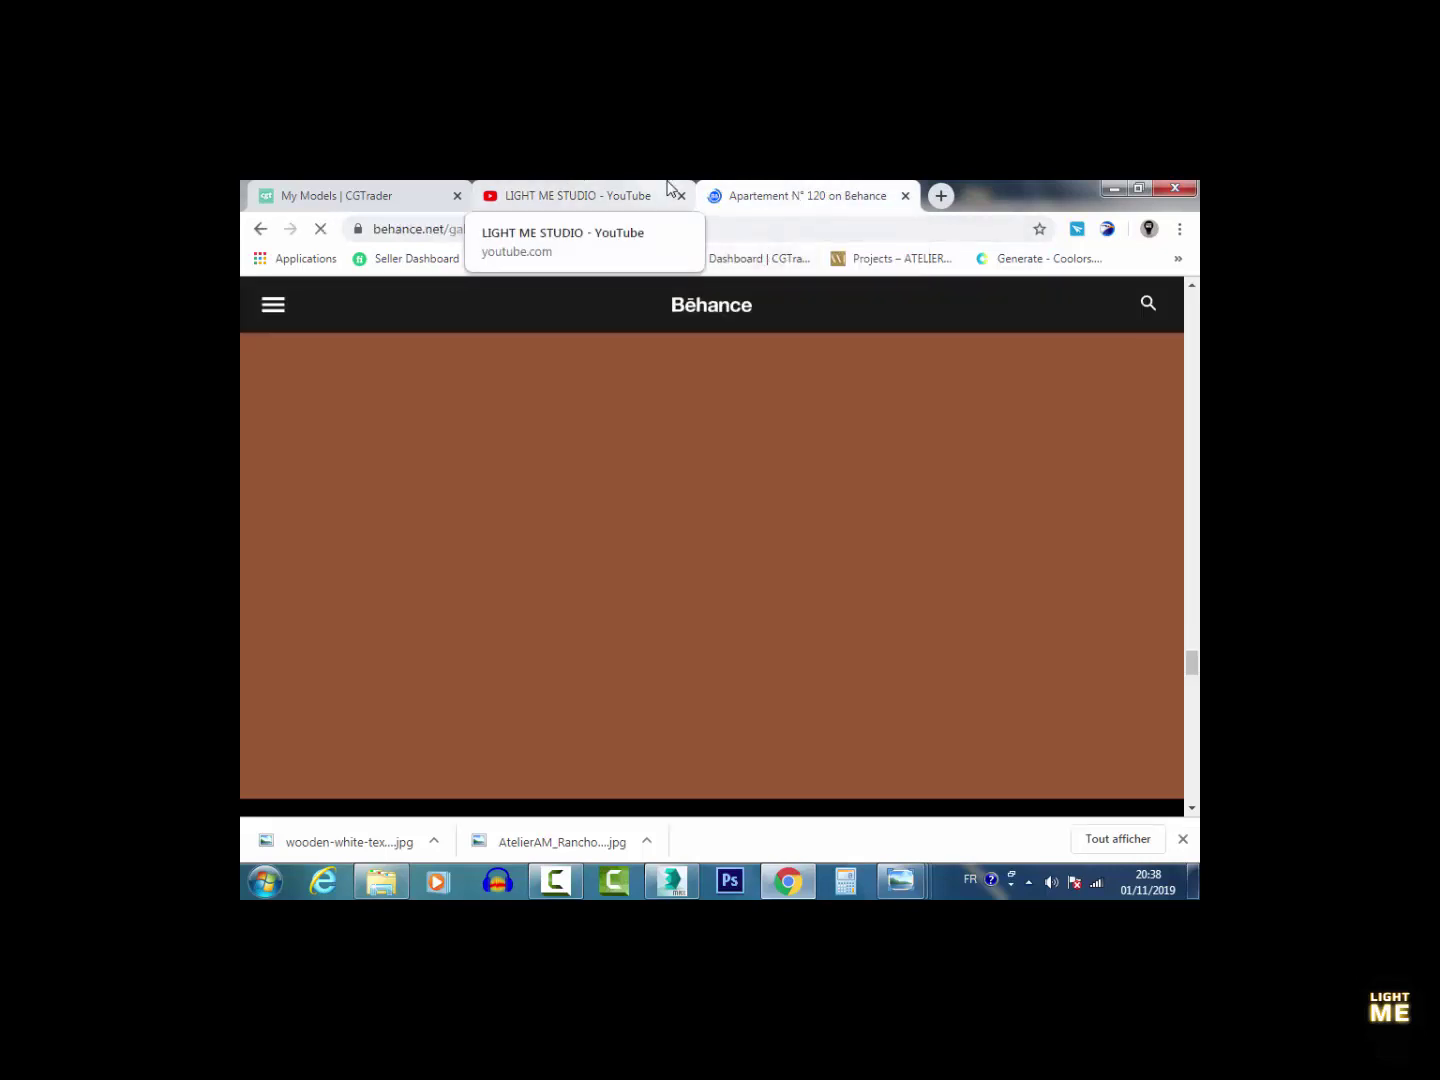
pyautogui.click(584, 191)
pyautogui.click(796, 201)
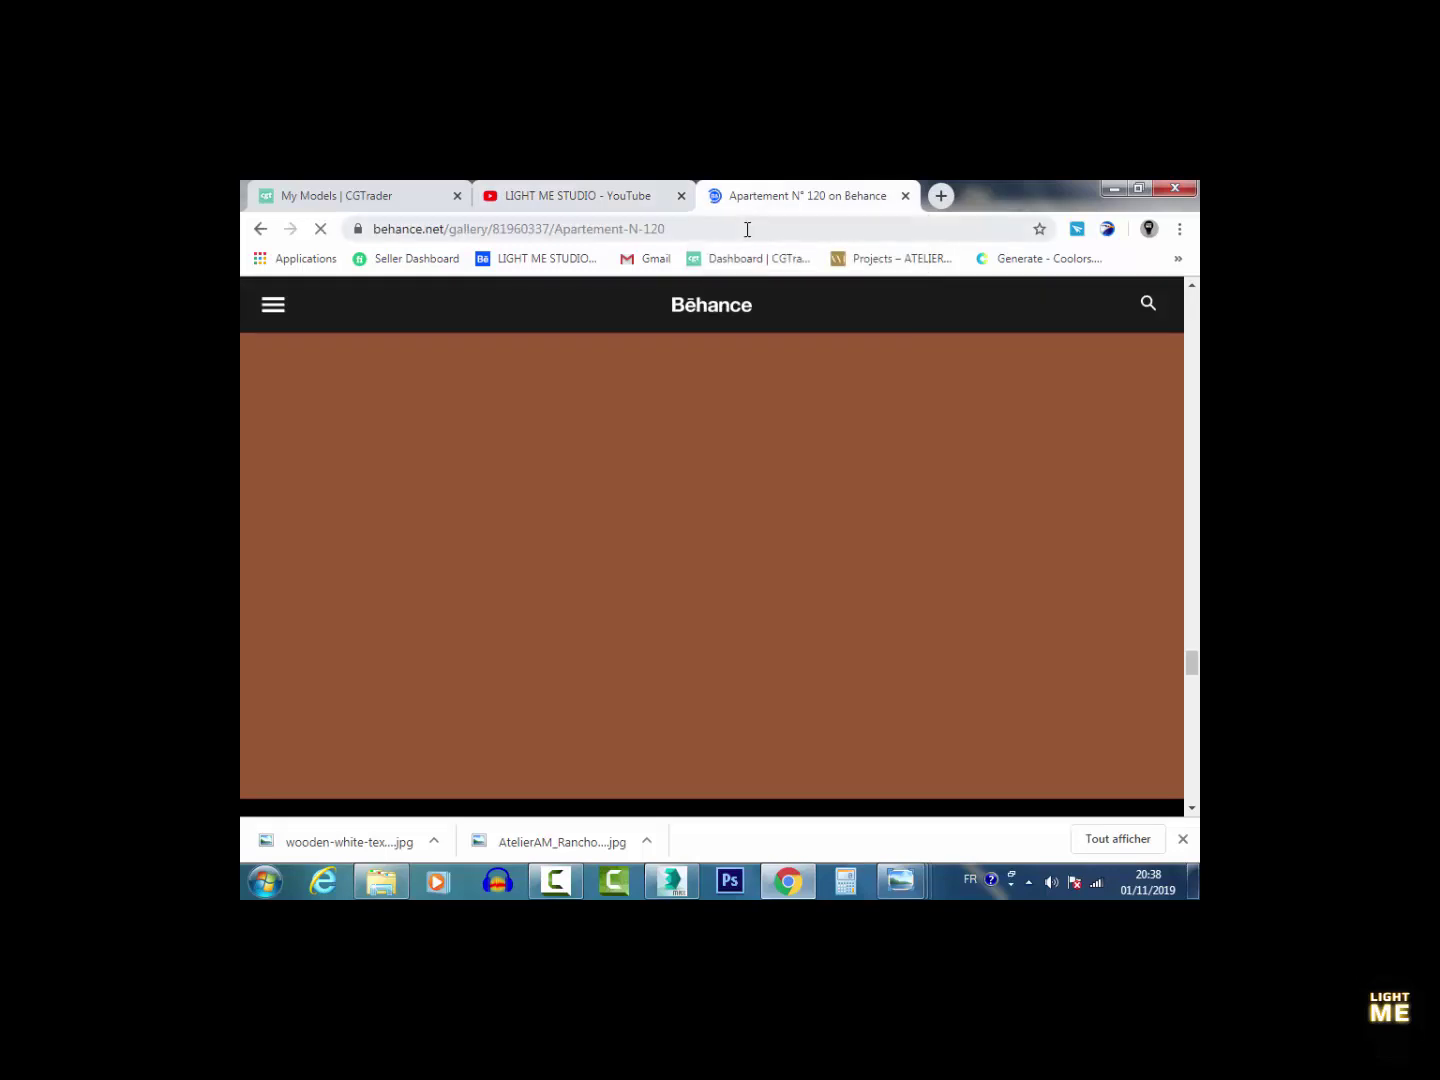